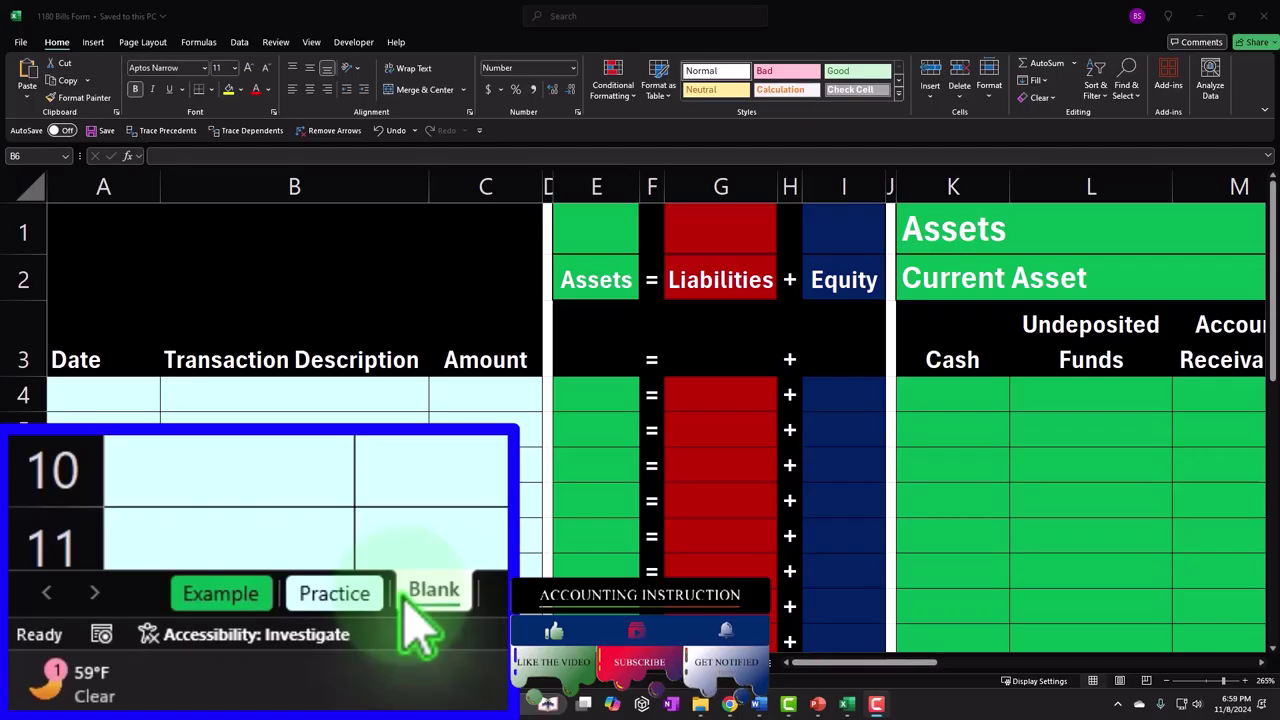
# - Switch to the Example worksheet, which shows transactions like Invest Cash 50,000 and Utility Bill 500
pyautogui.click(183, 595)
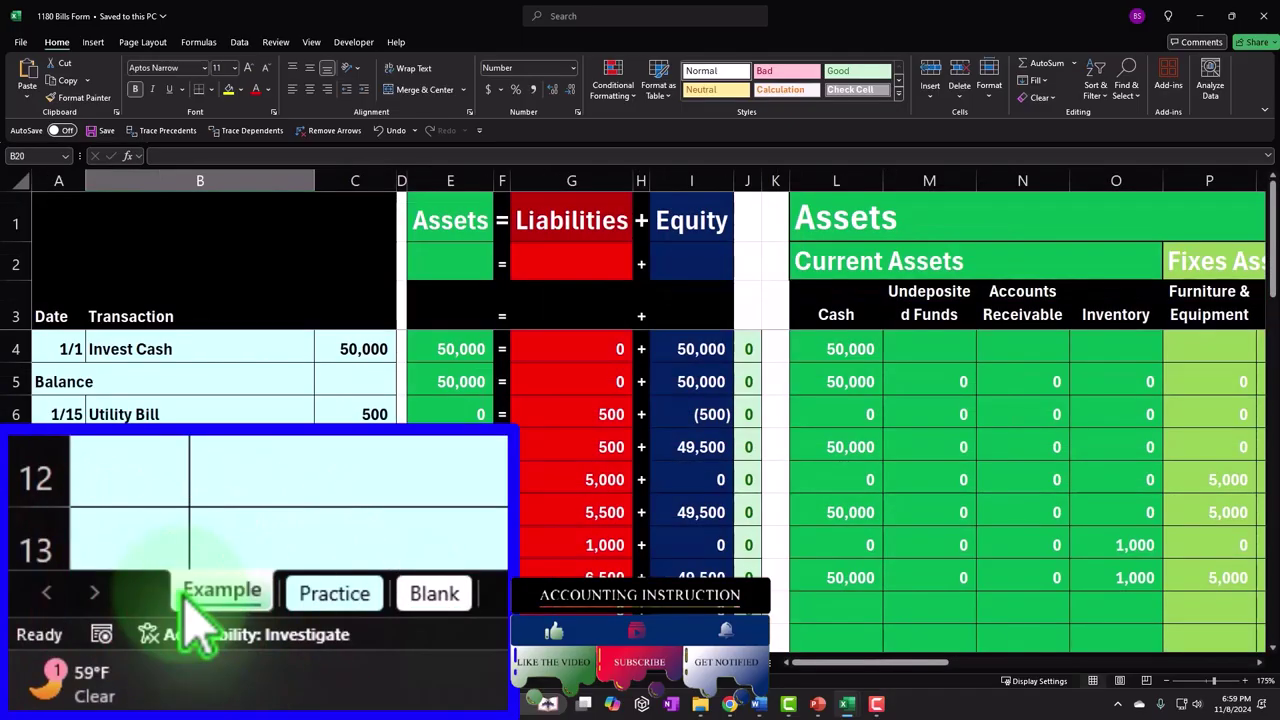
pyautogui.click(176, 489)
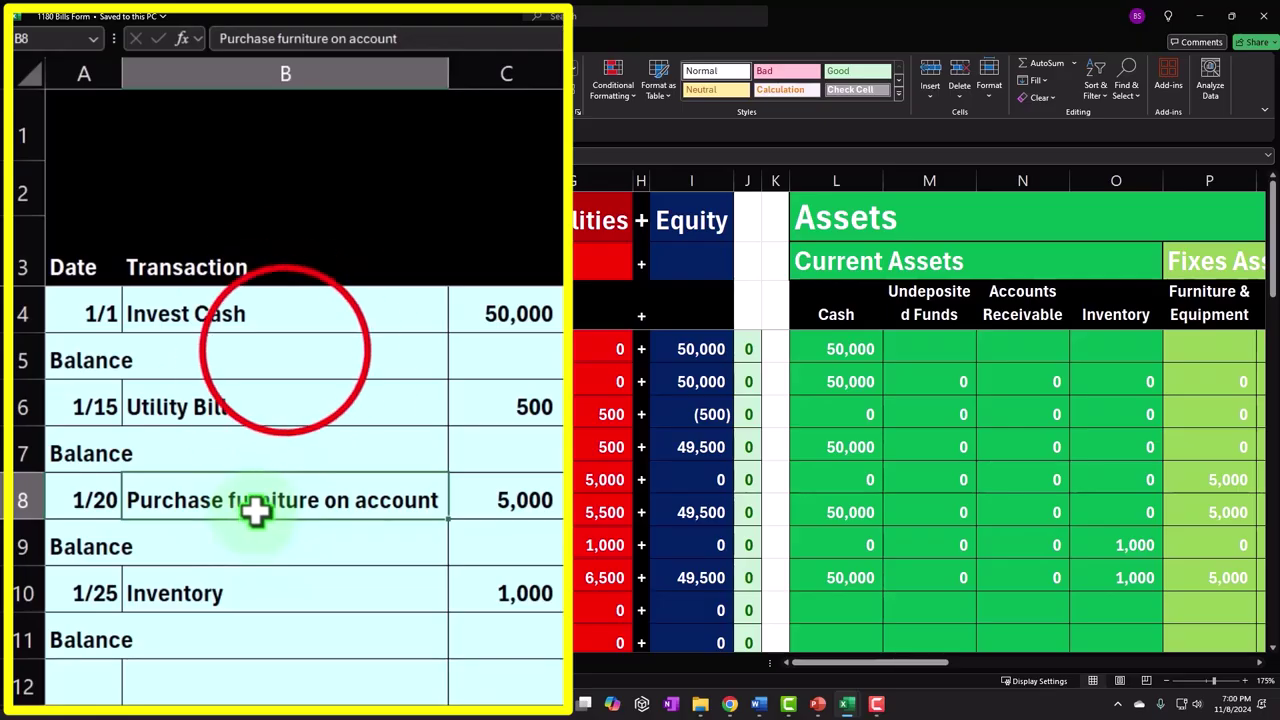
pyautogui.click(285, 350)
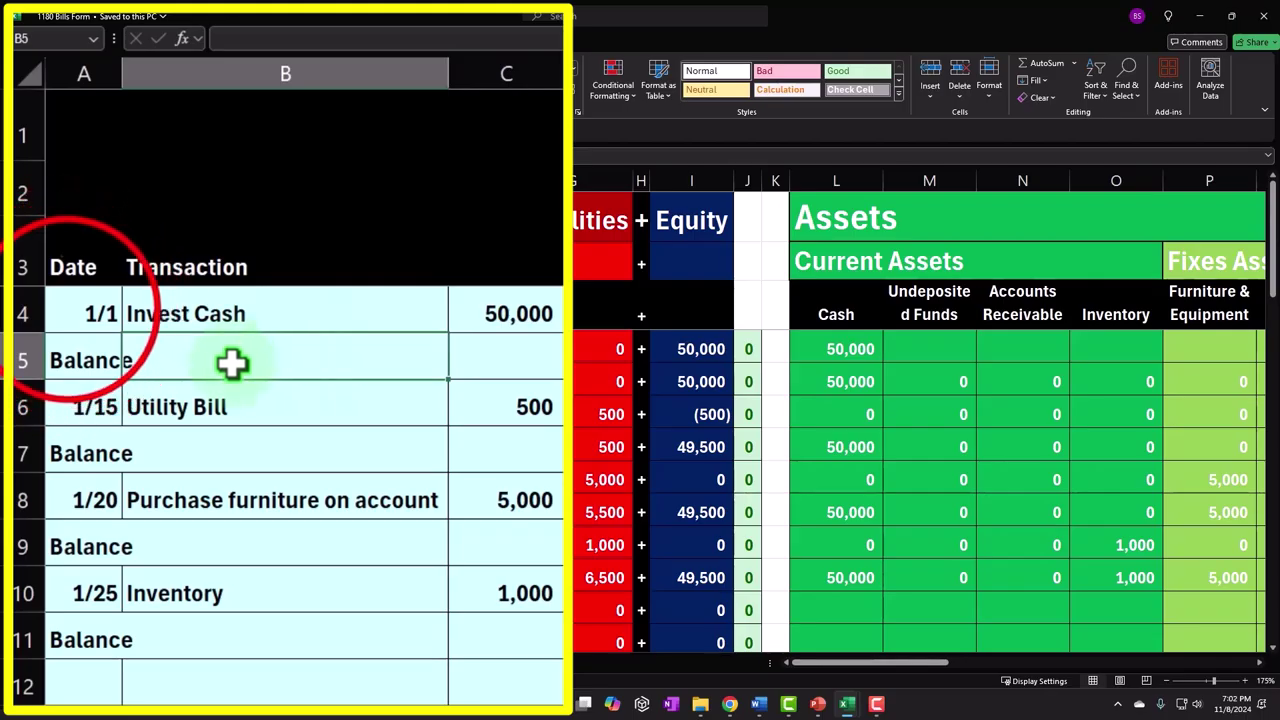
pyautogui.moveTo(63, 309); pyautogui.dragTo(556, 660)
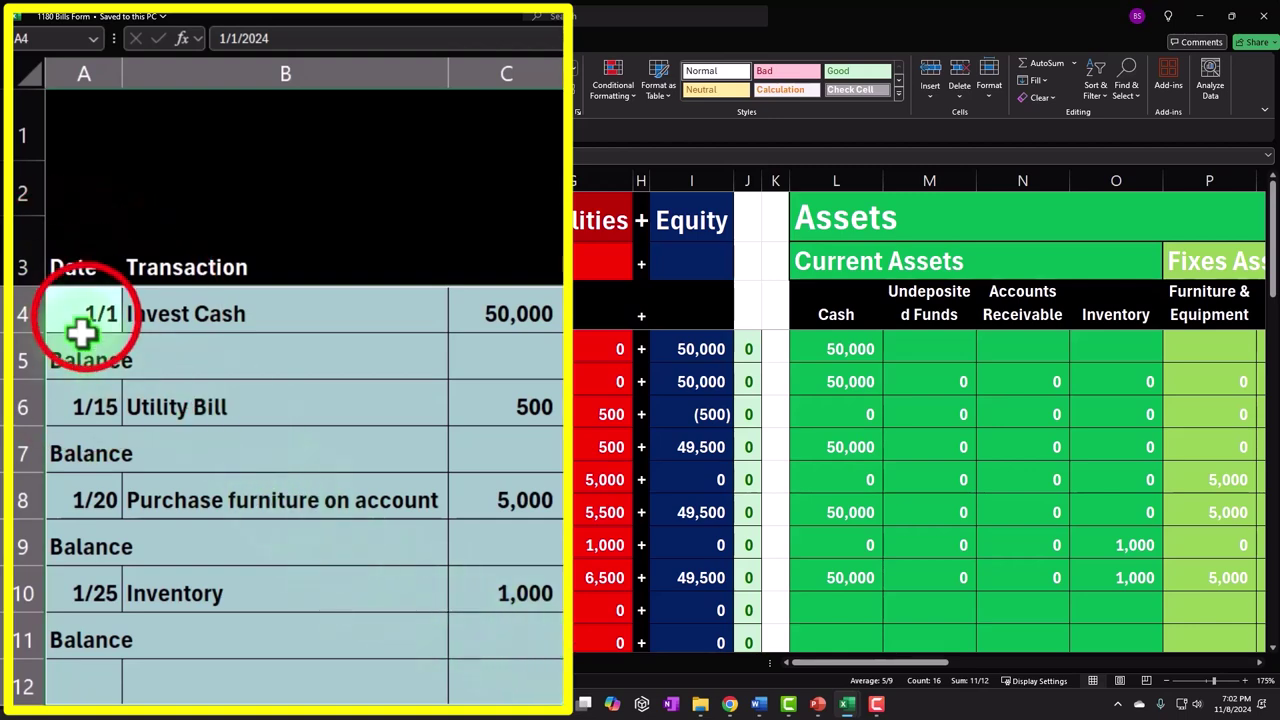
pyautogui.moveTo(80, 325); pyautogui.dragTo(303, 600)
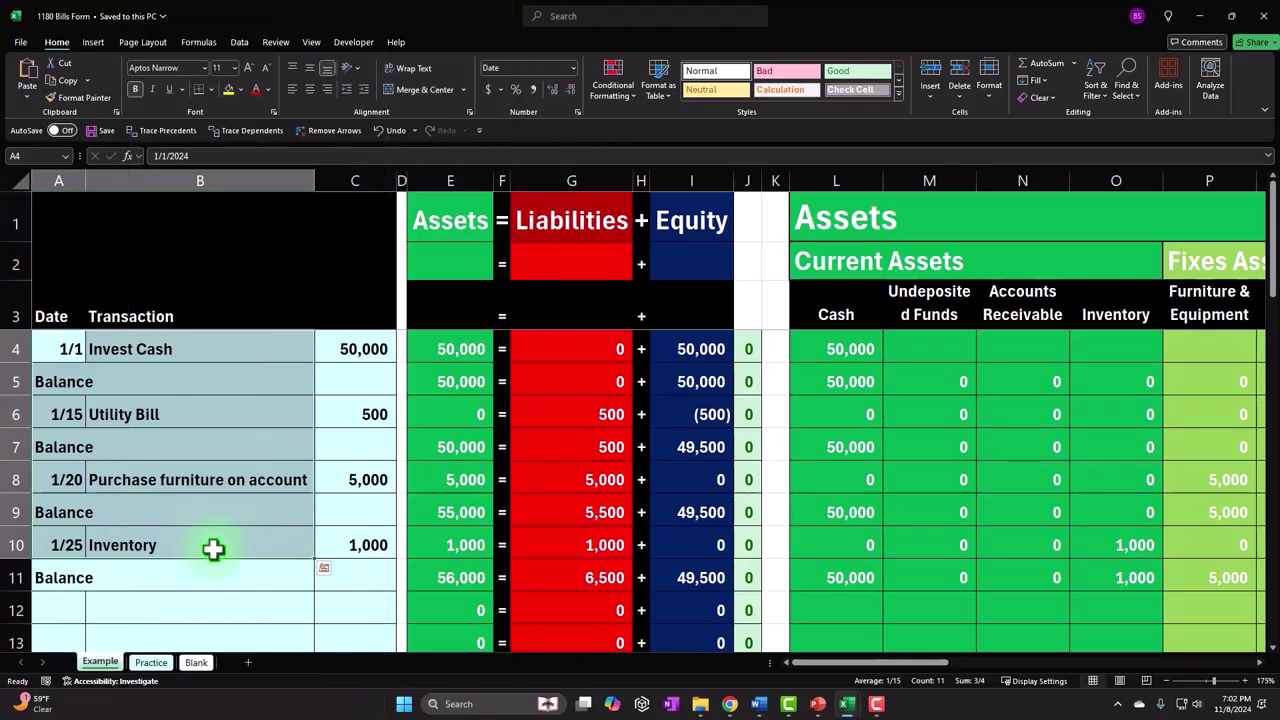
pyautogui.click(836, 348)
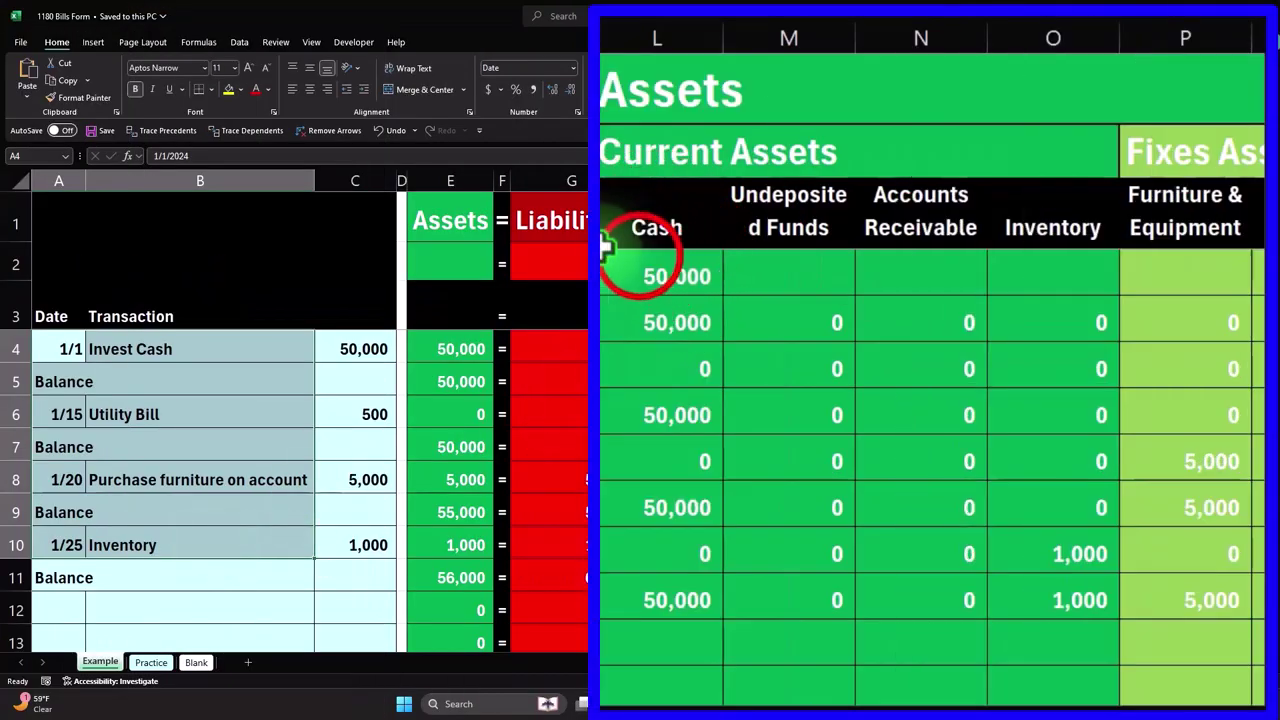
pyautogui.click(648, 258)
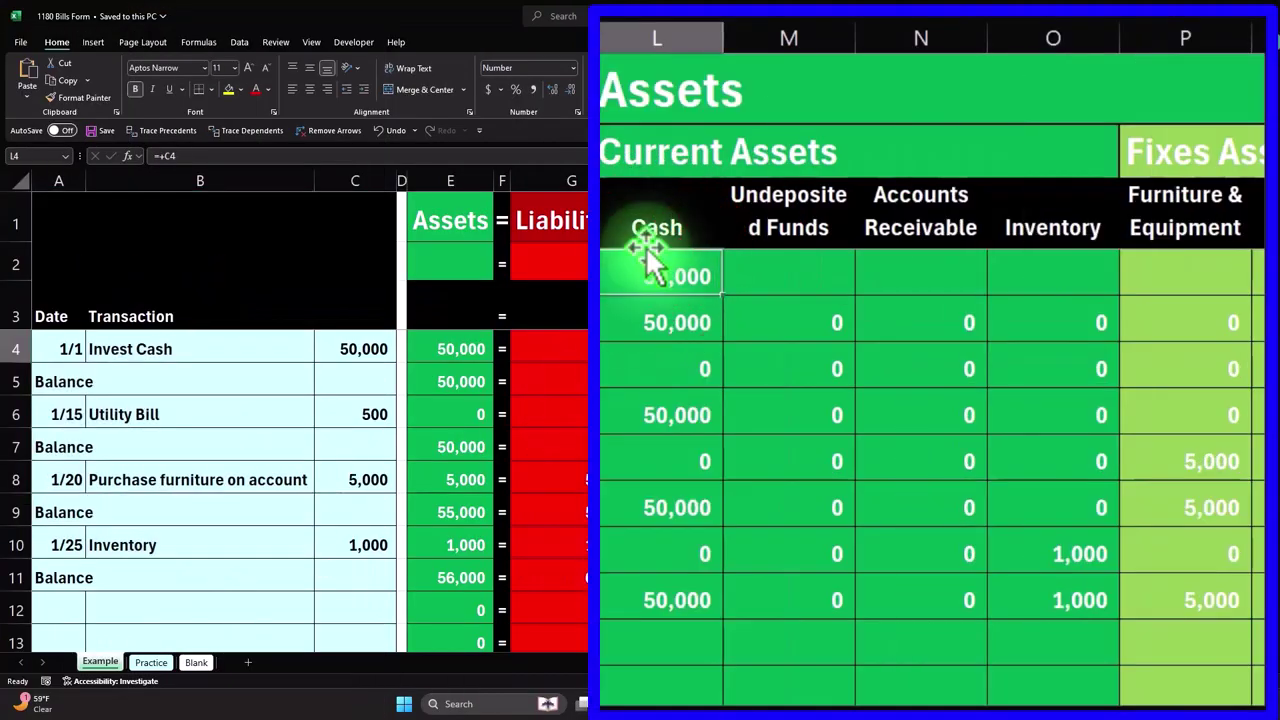
pyautogui.press('Right')
pyautogui.press('Right')
pyautogui.press('Right')
pyautogui.press('Right')
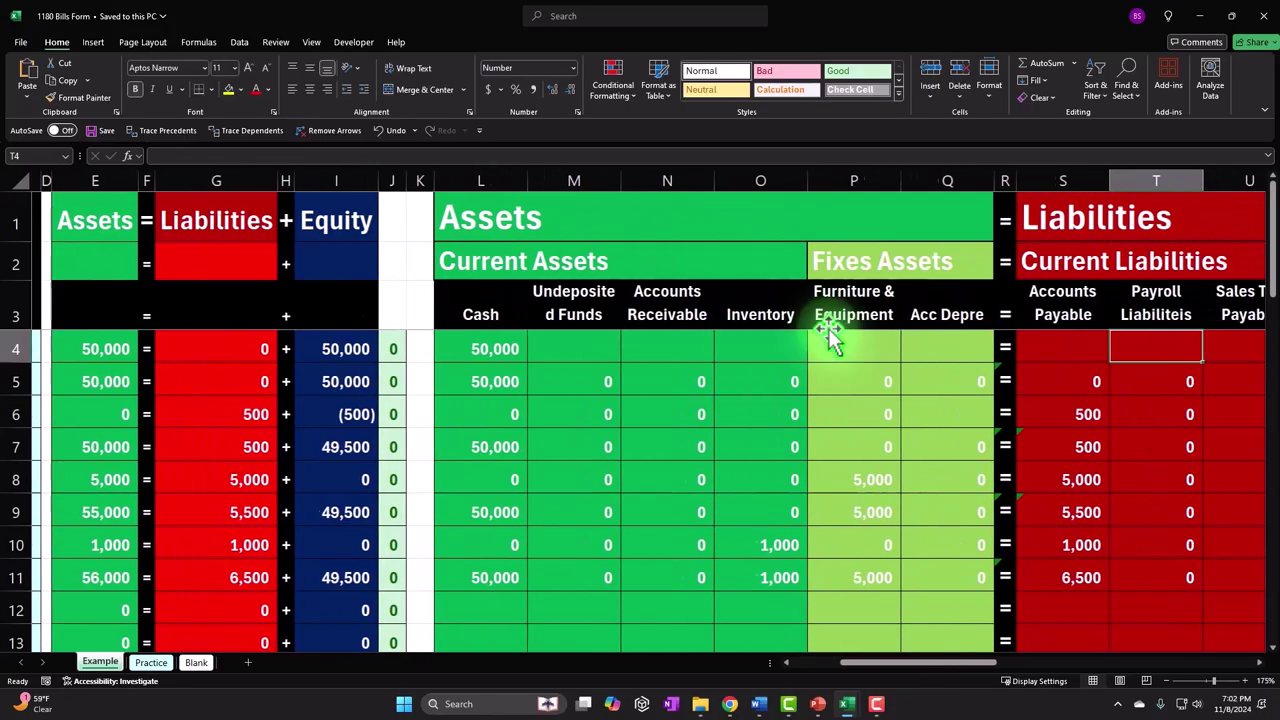
pyautogui.press('Right')
pyautogui.press('Right')
pyautogui.press('Right')
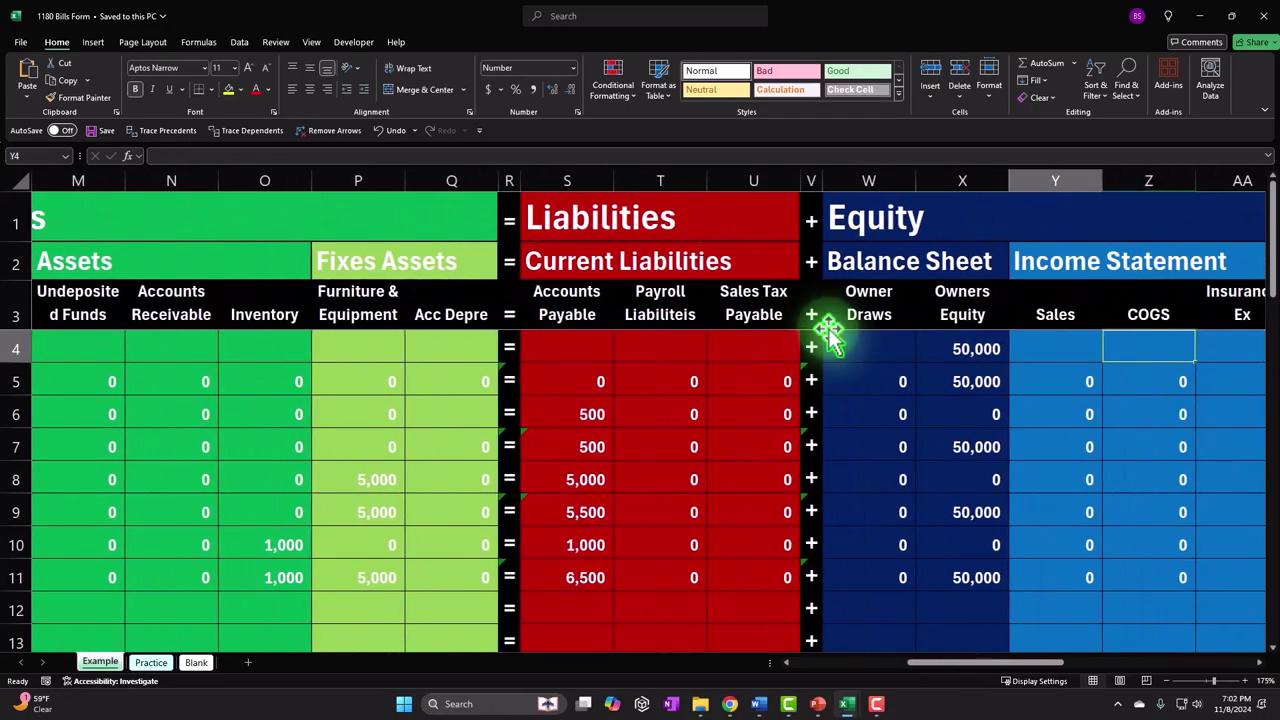
pyautogui.press('Left')
pyautogui.press('Left')
pyautogui.press('Left')
pyautogui.press('Left')
pyautogui.press('Left')
pyautogui.press('Left')
pyautogui.press('Left')
pyautogui.press('Left')
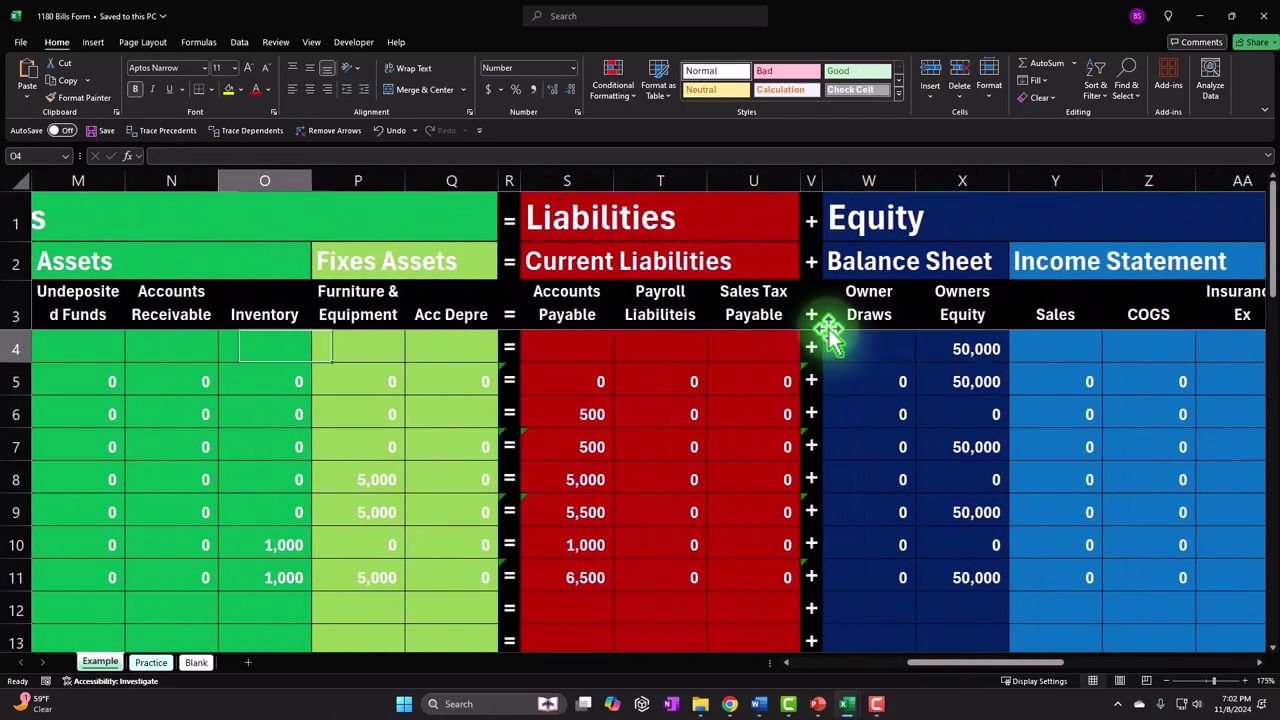
pyautogui.press('Left')
pyautogui.press('Left')
pyautogui.press('Left')
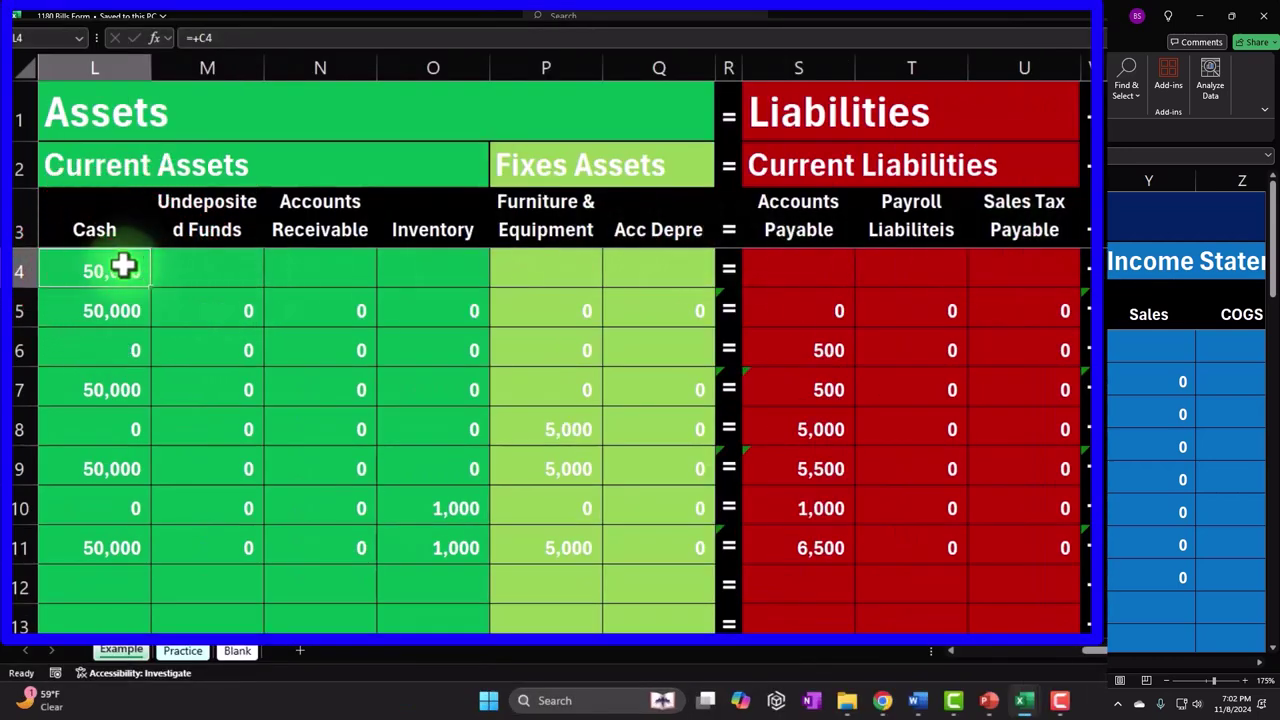
pyautogui.moveTo(122, 264); pyautogui.dragTo(776, 263)
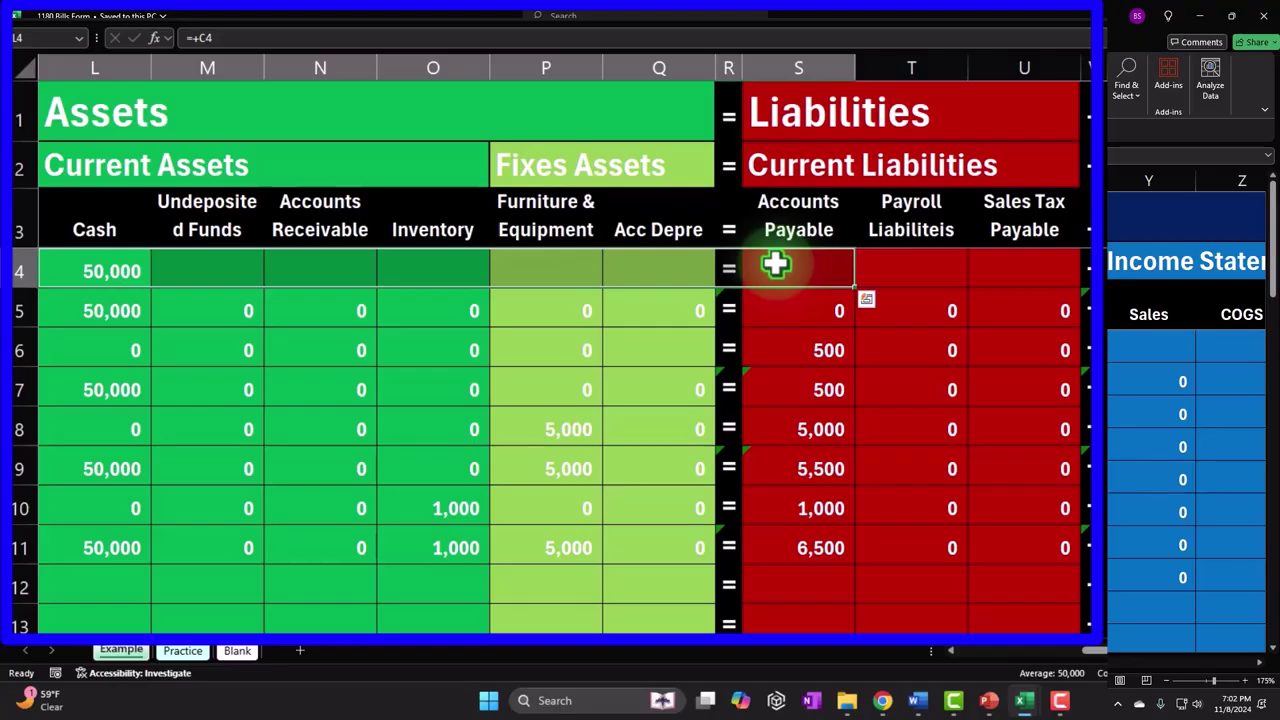
pyautogui.click(922, 425)
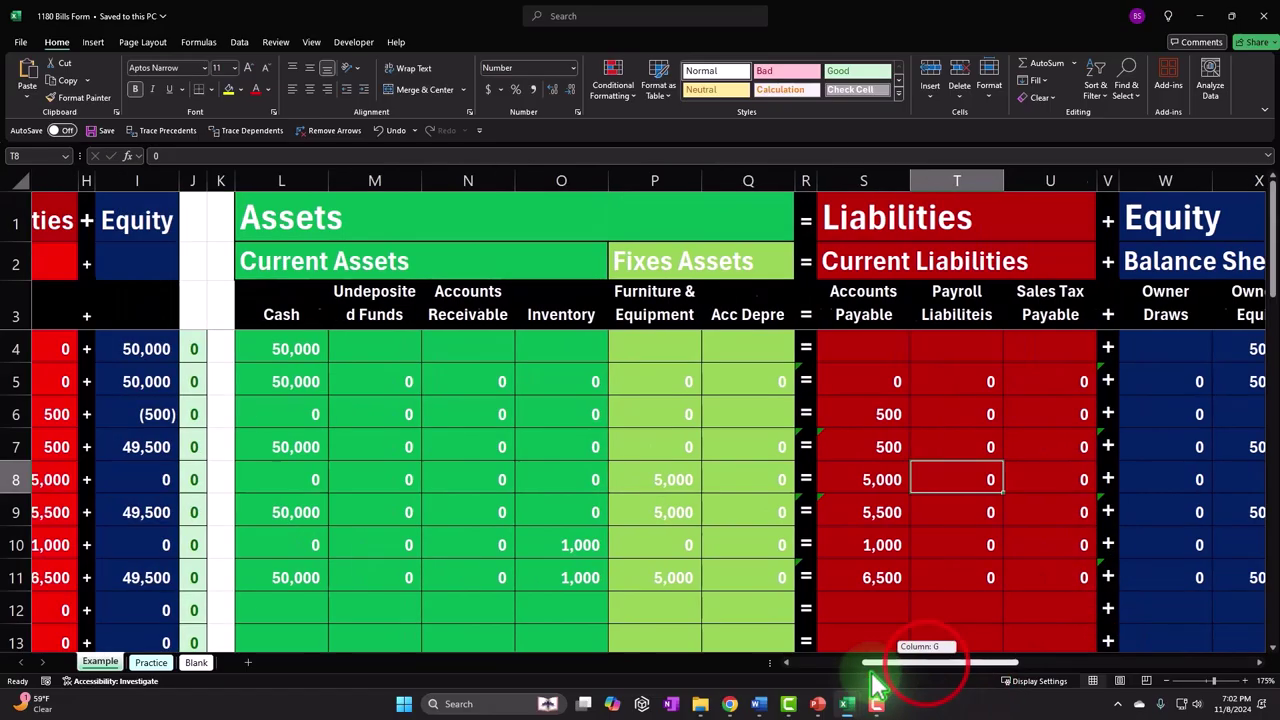
pyautogui.moveTo(930, 672); pyautogui.dragTo(780, 690)
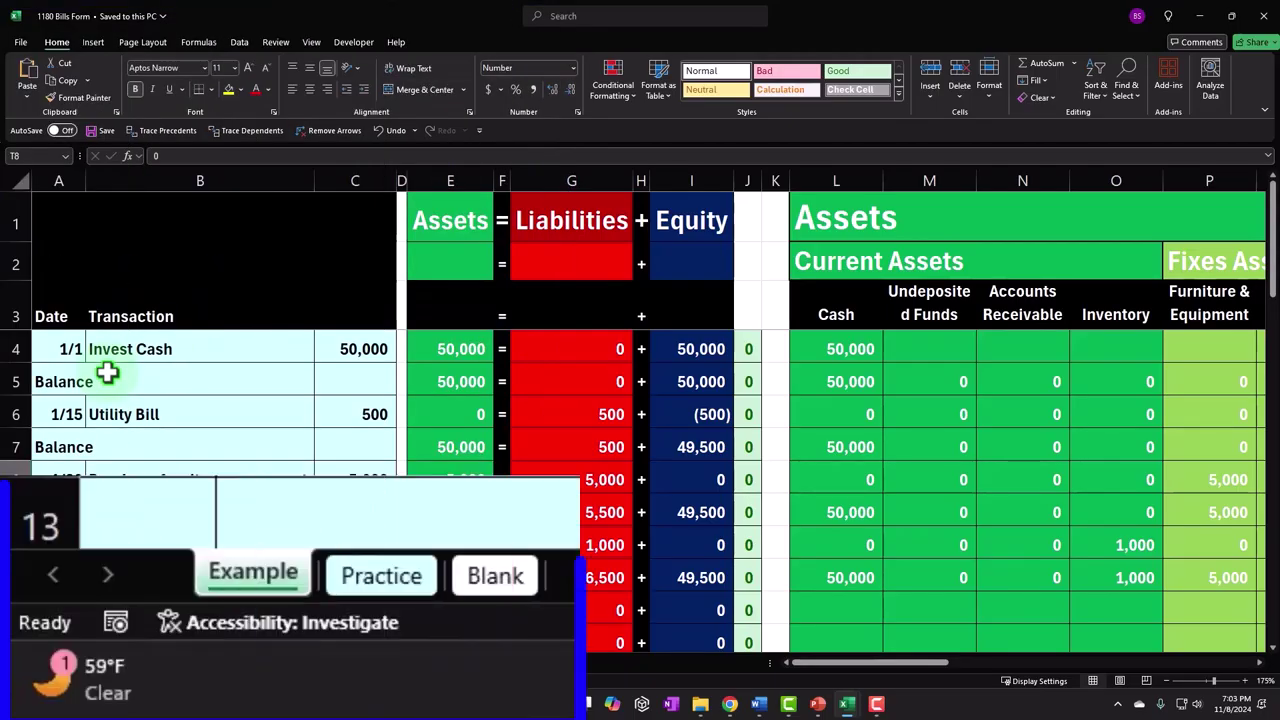
# - Look over the empty Practice worksheet, then move to the Blank worksheet
pyautogui.click(160, 661)
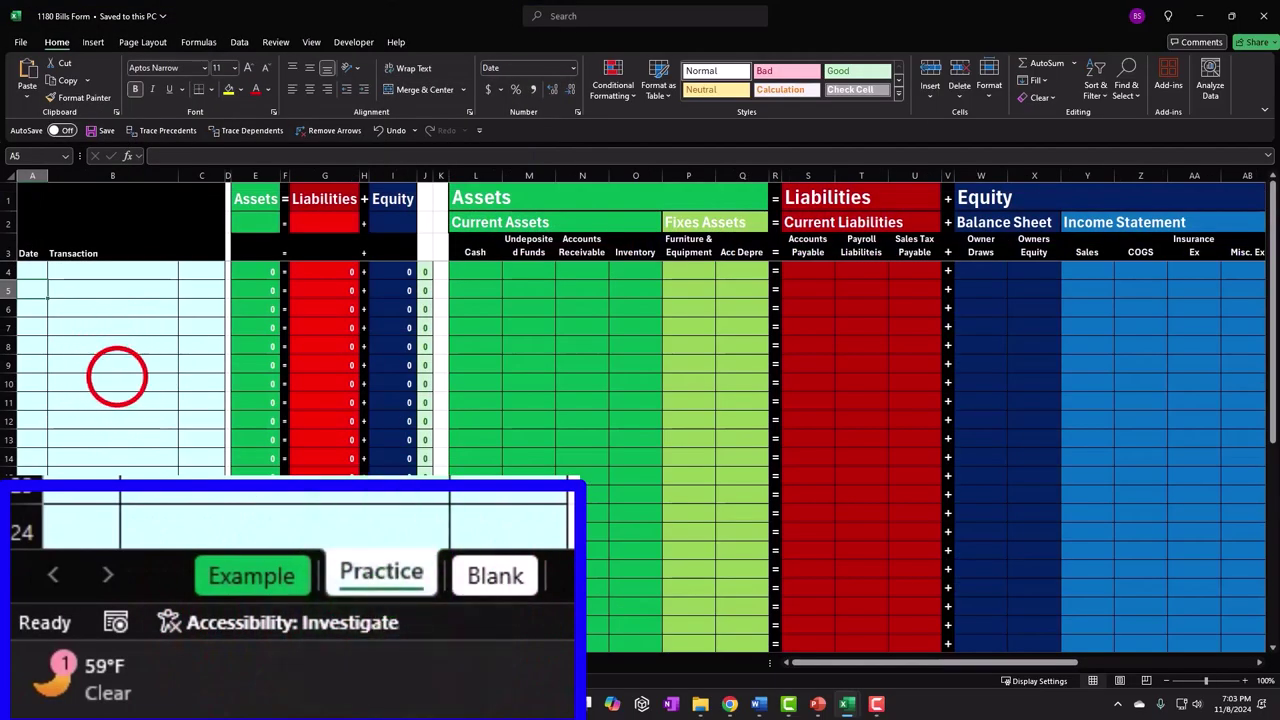
pyautogui.keyDown('ctrl'); pyautogui.scroll(6, 118, 375); pyautogui.keyUp('ctrl')
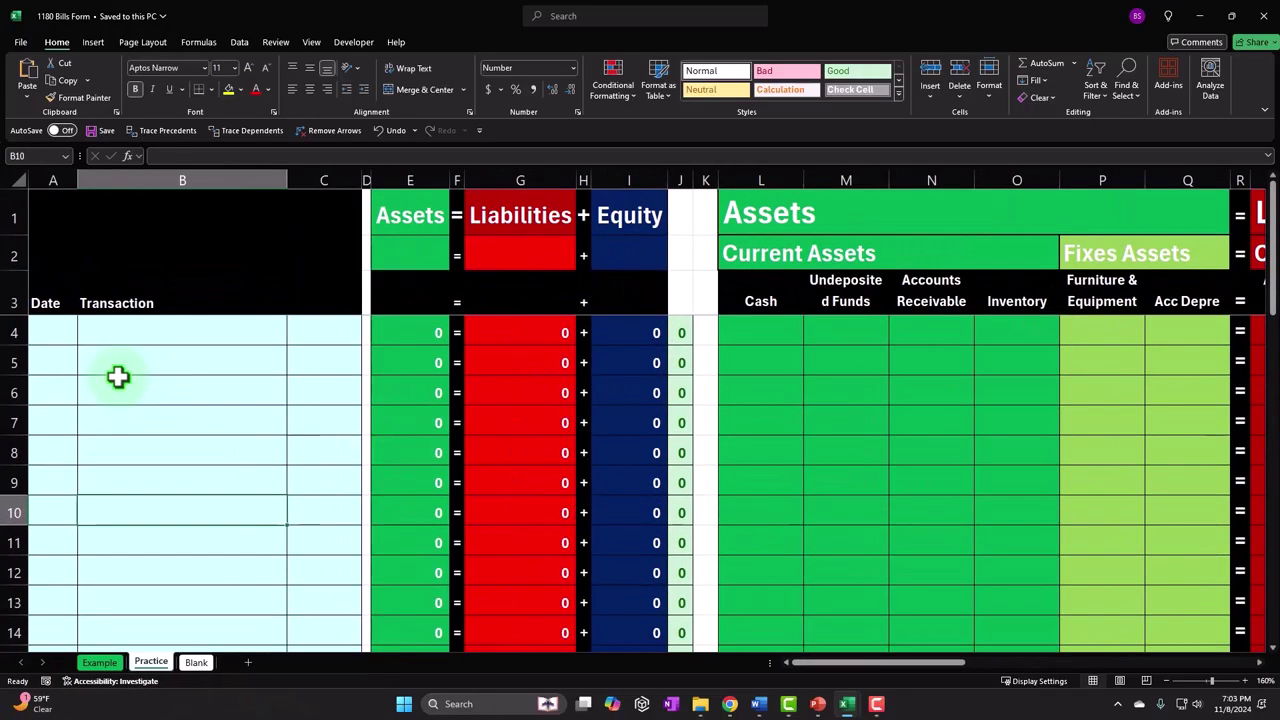
pyautogui.moveTo(63, 333); pyautogui.dragTo(377, 477)
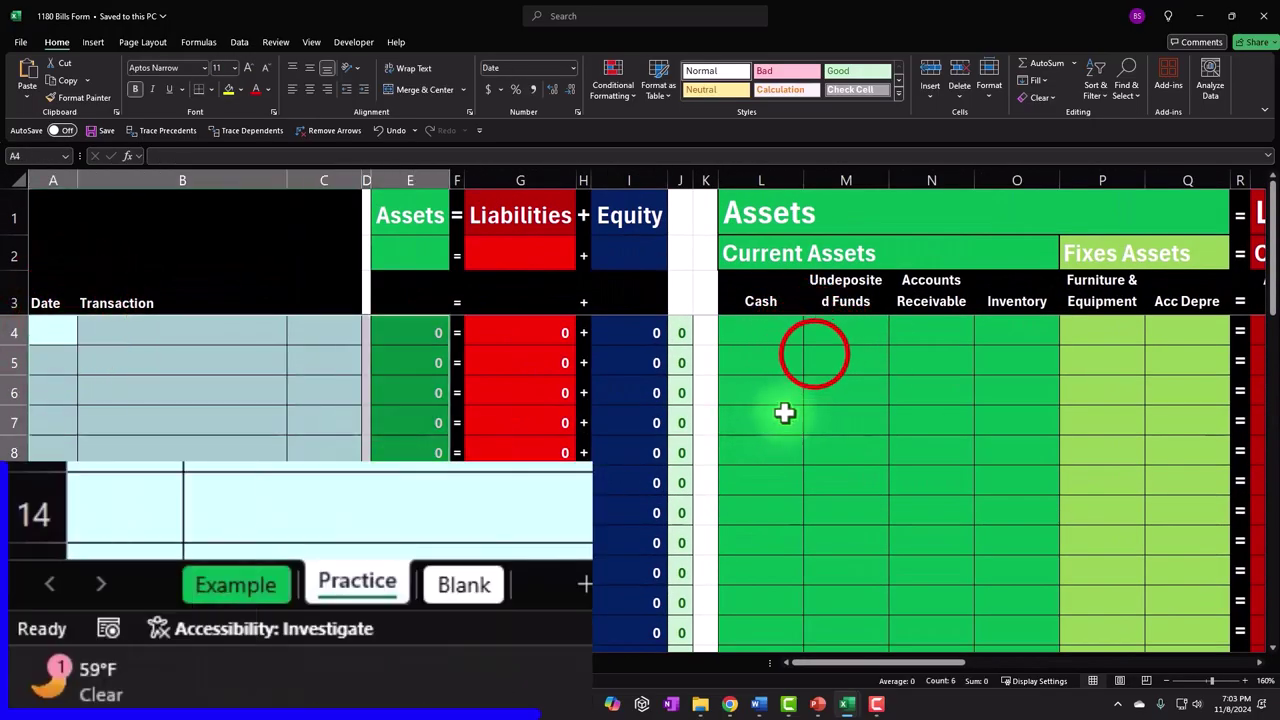
pyautogui.click(815, 357)
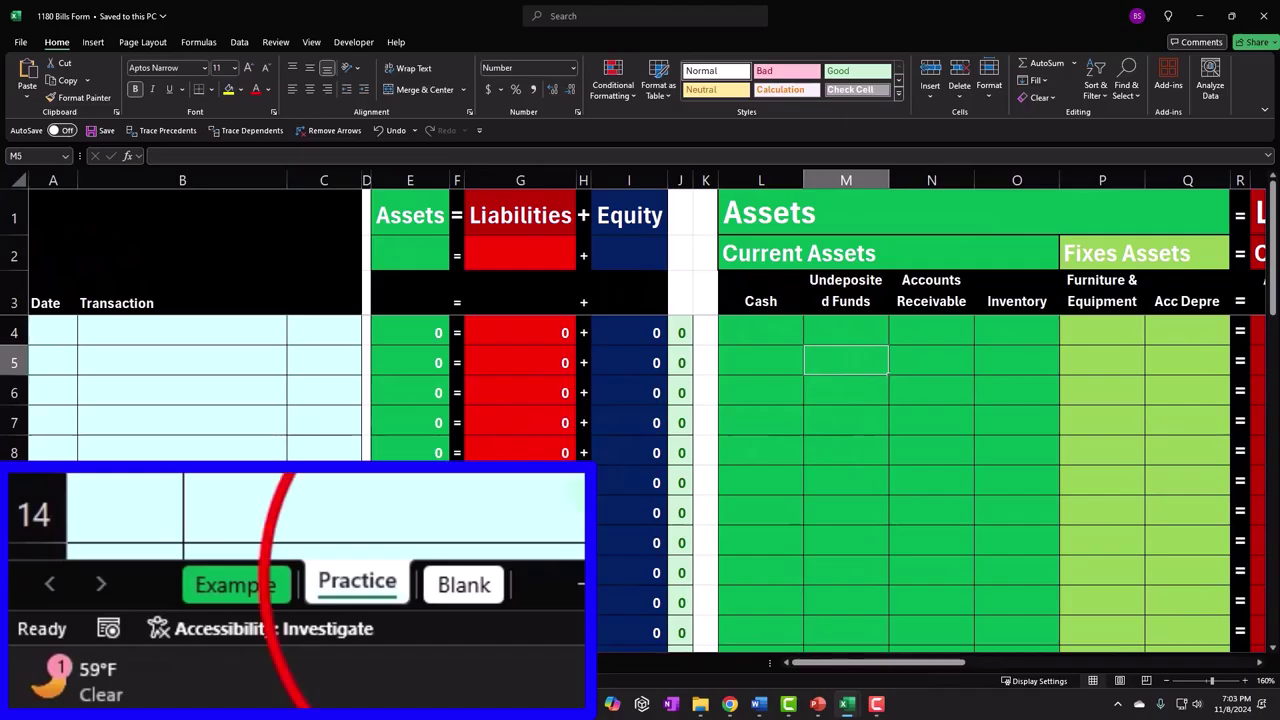
pyautogui.click(463, 583)
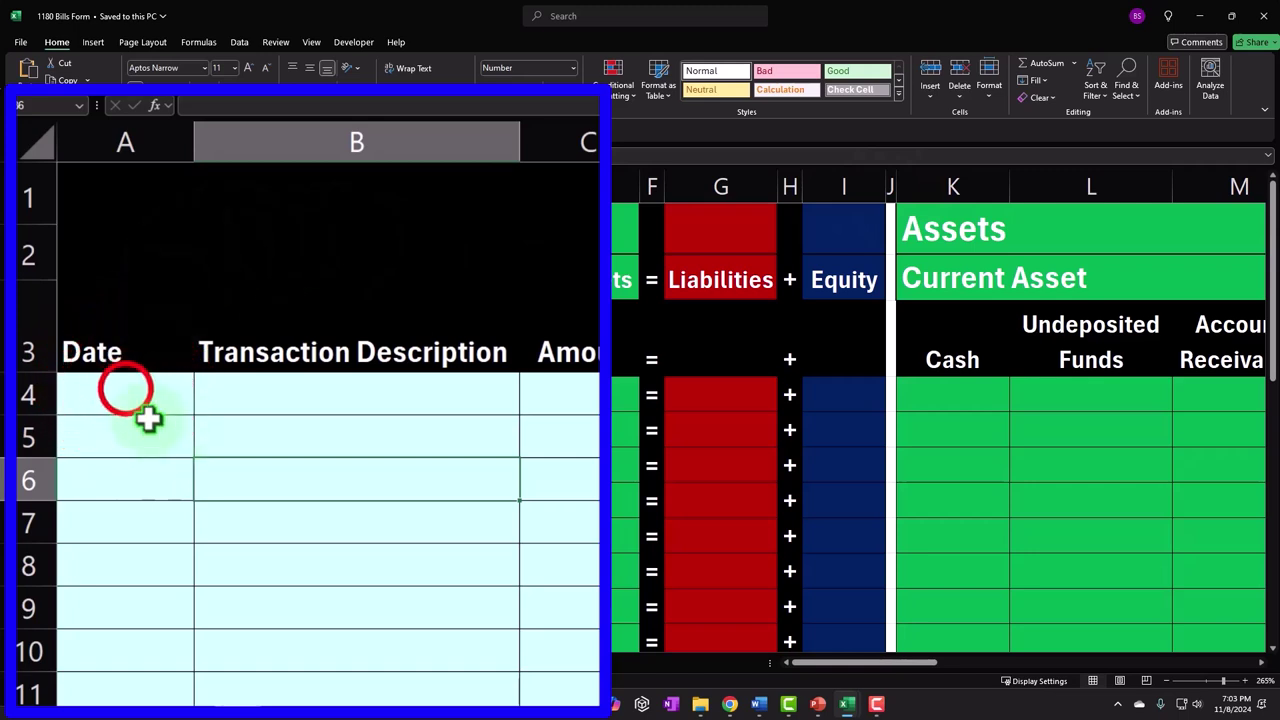
# - Enter the date 1/1 in A4 and narrow column A to fit it
pyautogui.click(125, 390)
pyautogui.write('1/')
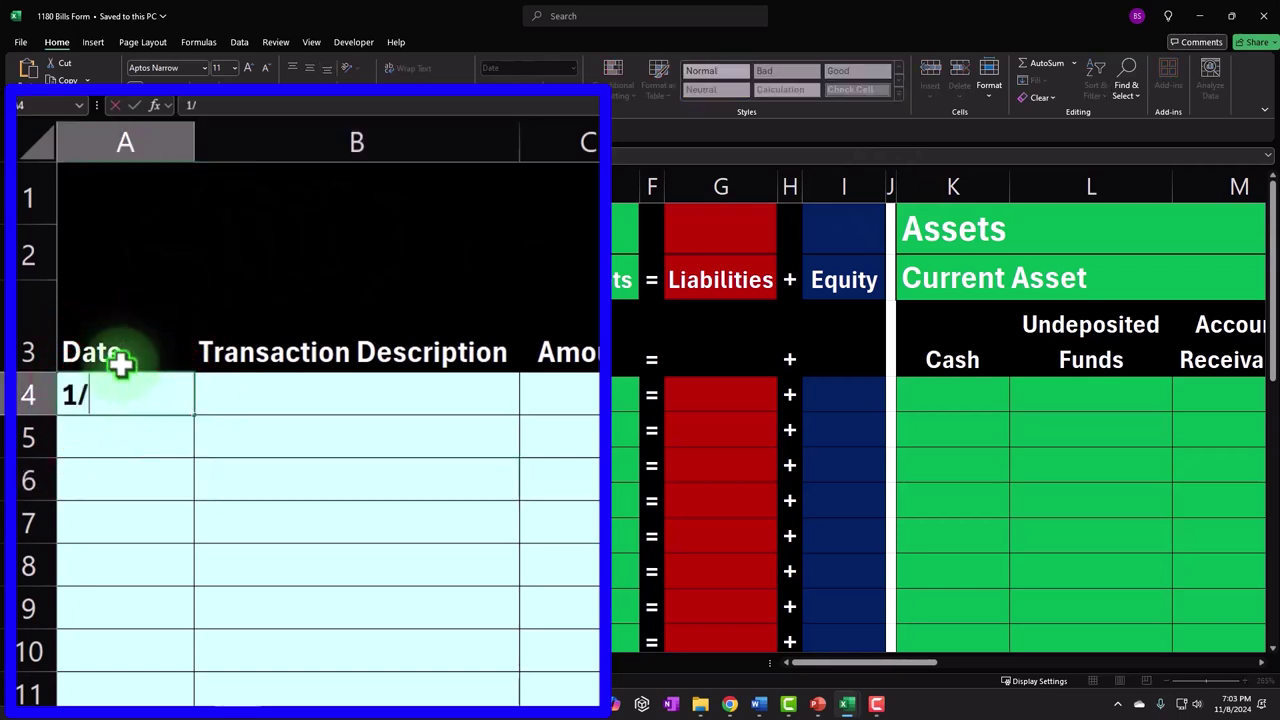
pyautogui.write('1')
pyautogui.press('Return')
pyautogui.press('Up')
pyautogui.press('Right')
pyautogui.moveTo(194, 145); pyautogui.dragTo(140, 150)
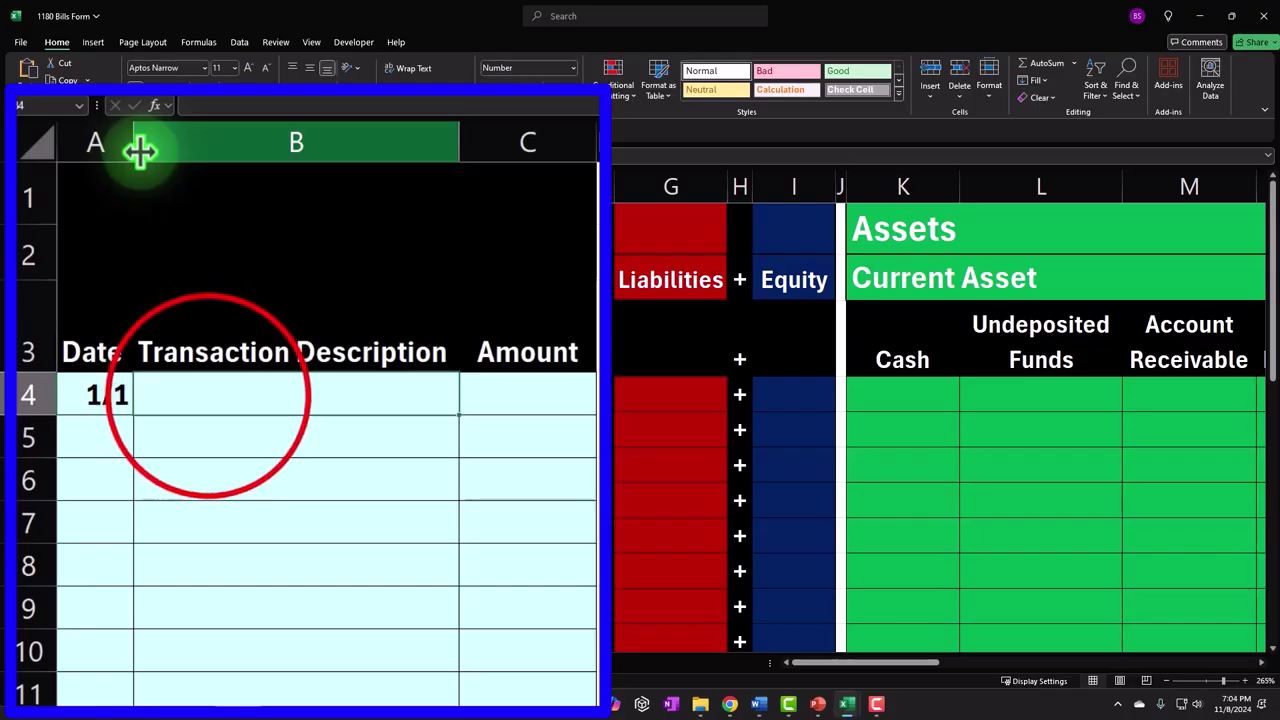
# - Enter 'Invest cast' in B4 and 50,000 as its amount in C4
pyautogui.click(208, 397)
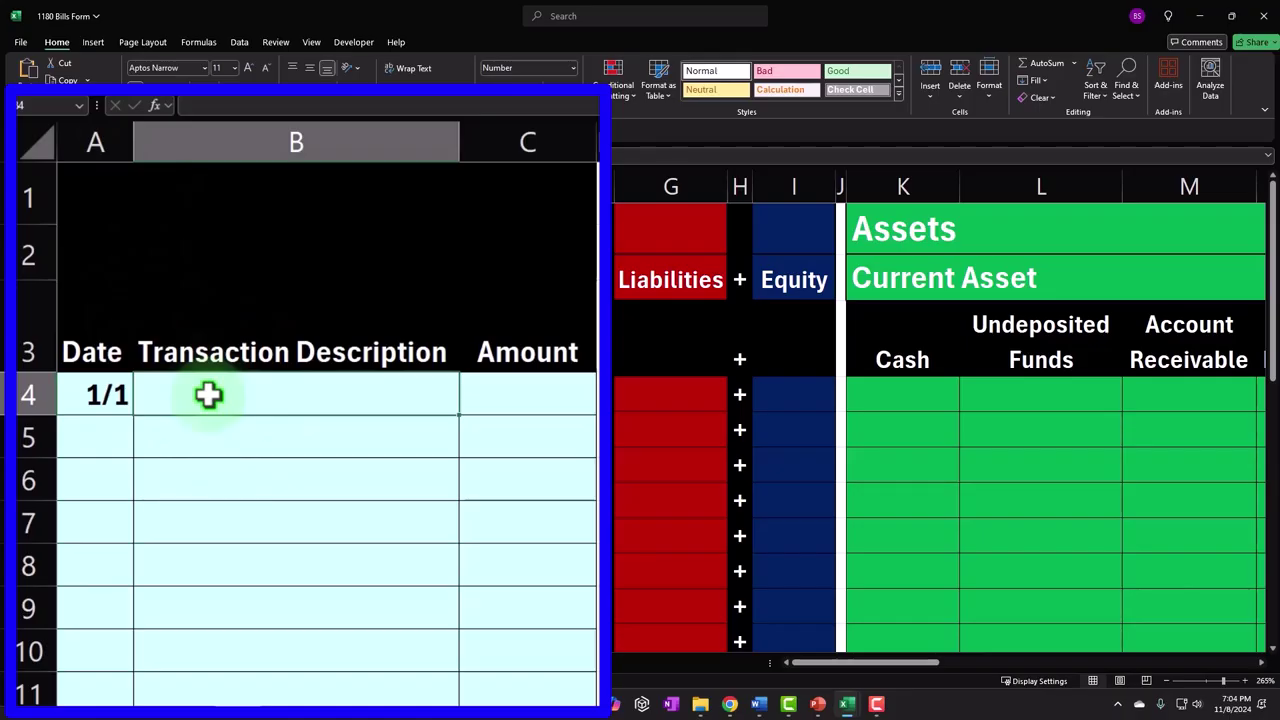
pyautogui.write('Invest')
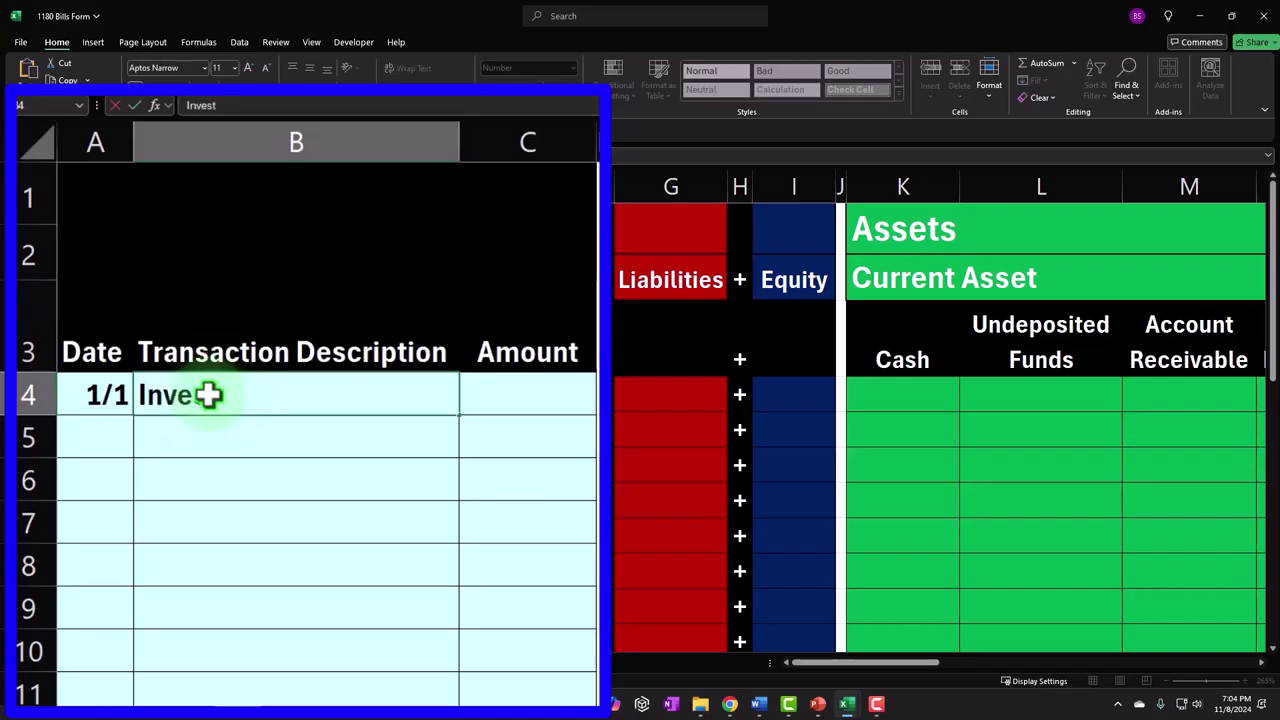
pyautogui.write(' cas')
pyautogui.press('BackSpace')
pyautogui.write('as')
pyautogui.write('t')
pyautogui.press('Tab')
pyautogui.write('50')
pyautogui.press('Return')
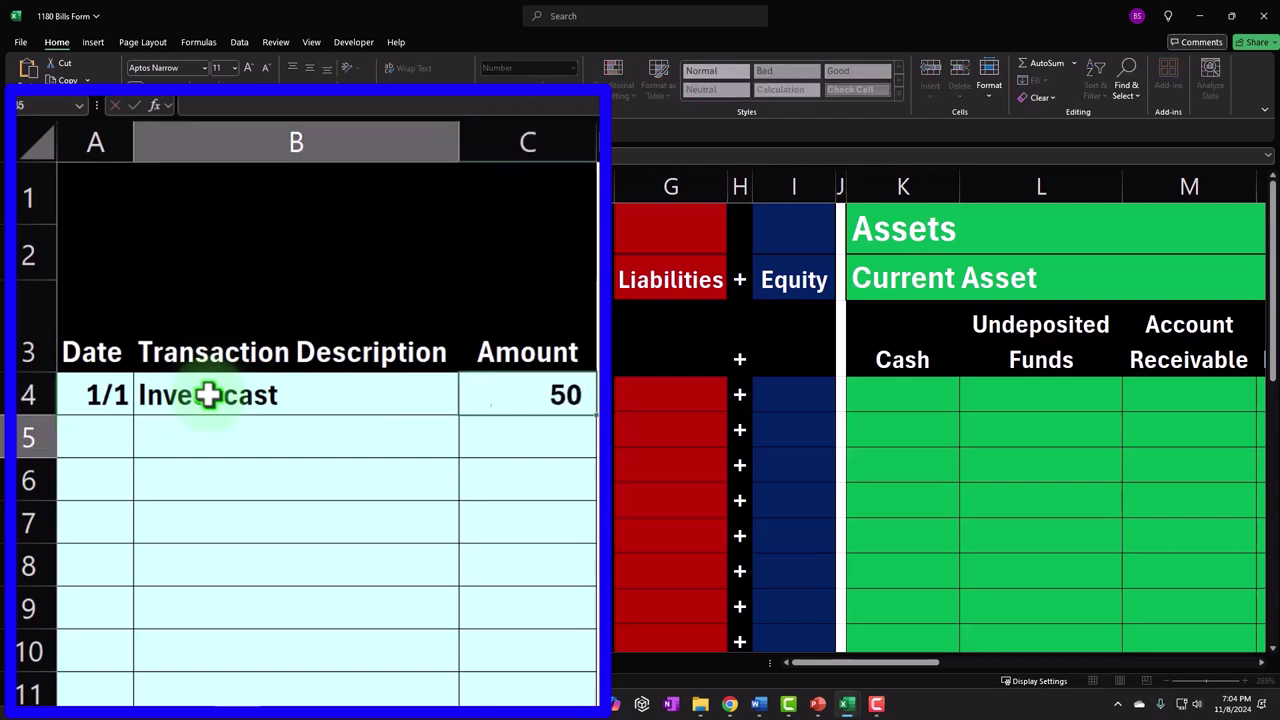
pyautogui.press('Up')
pyautogui.press('Right')
pyautogui.write('5')
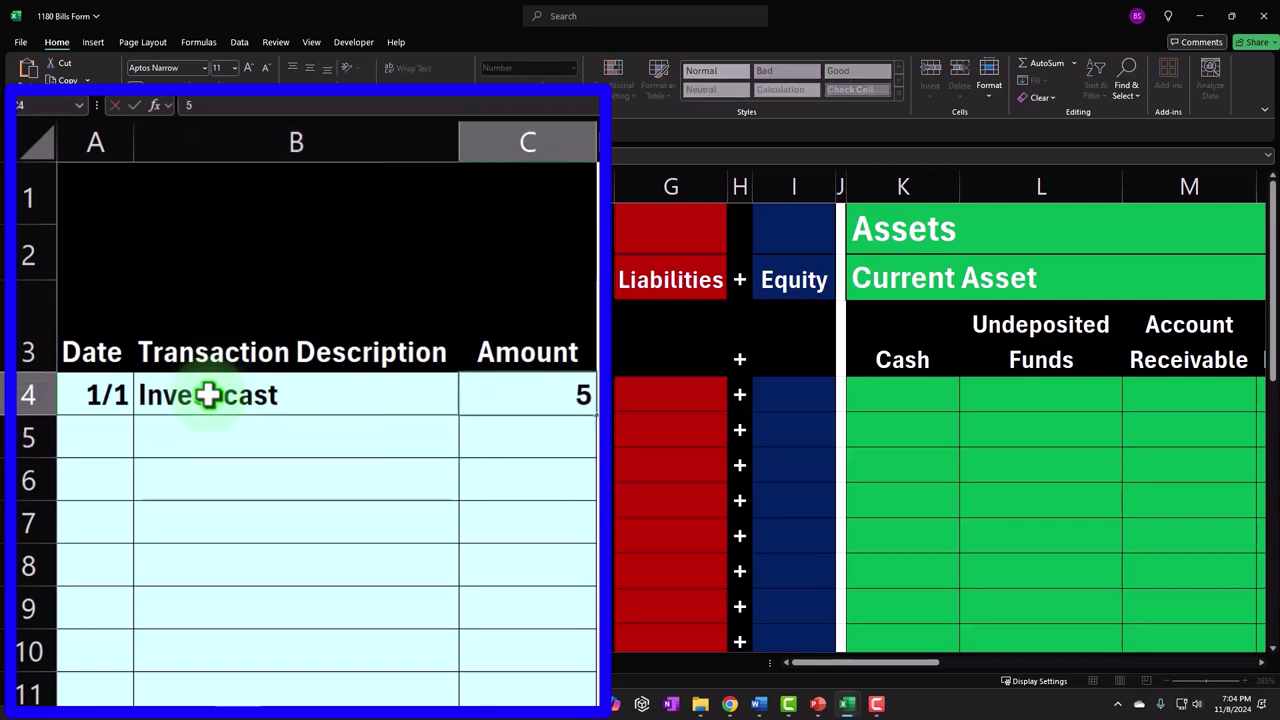
pyautogui.write('0,000')
pyautogui.press('Return')
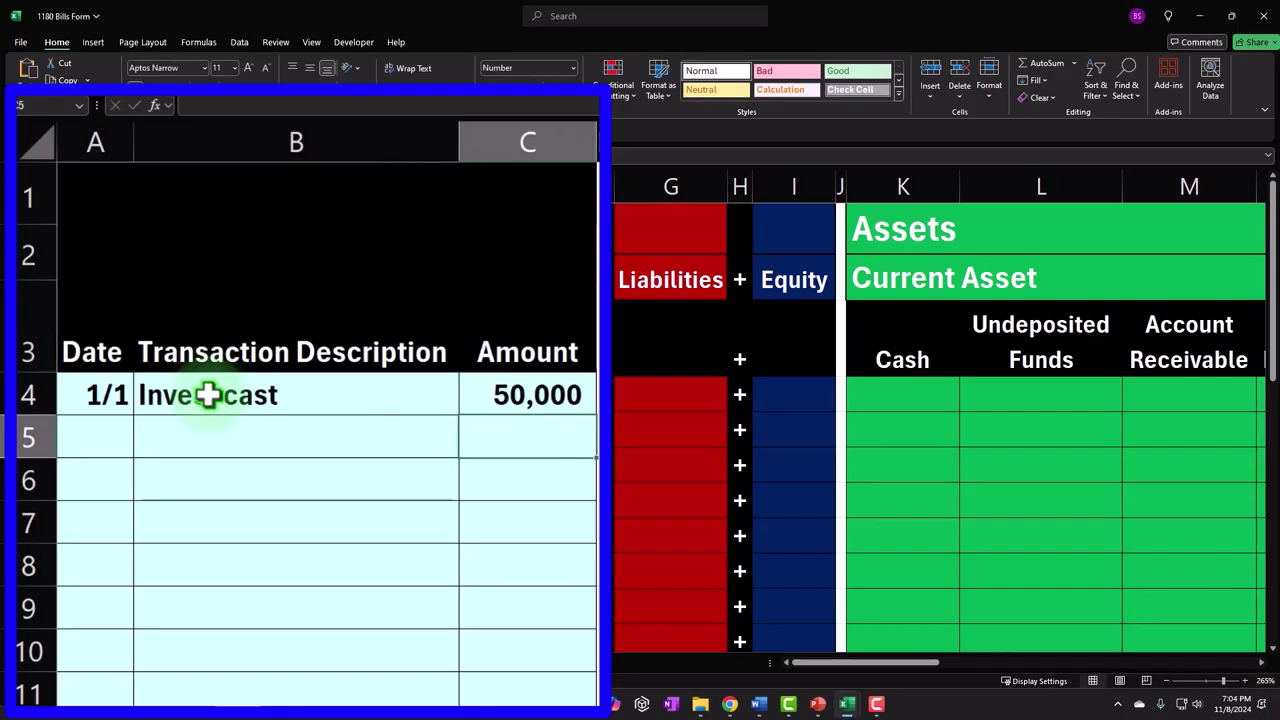
# - Reselect the B4 description and move right along row 4 toward the equation columns
pyautogui.click(207, 395)
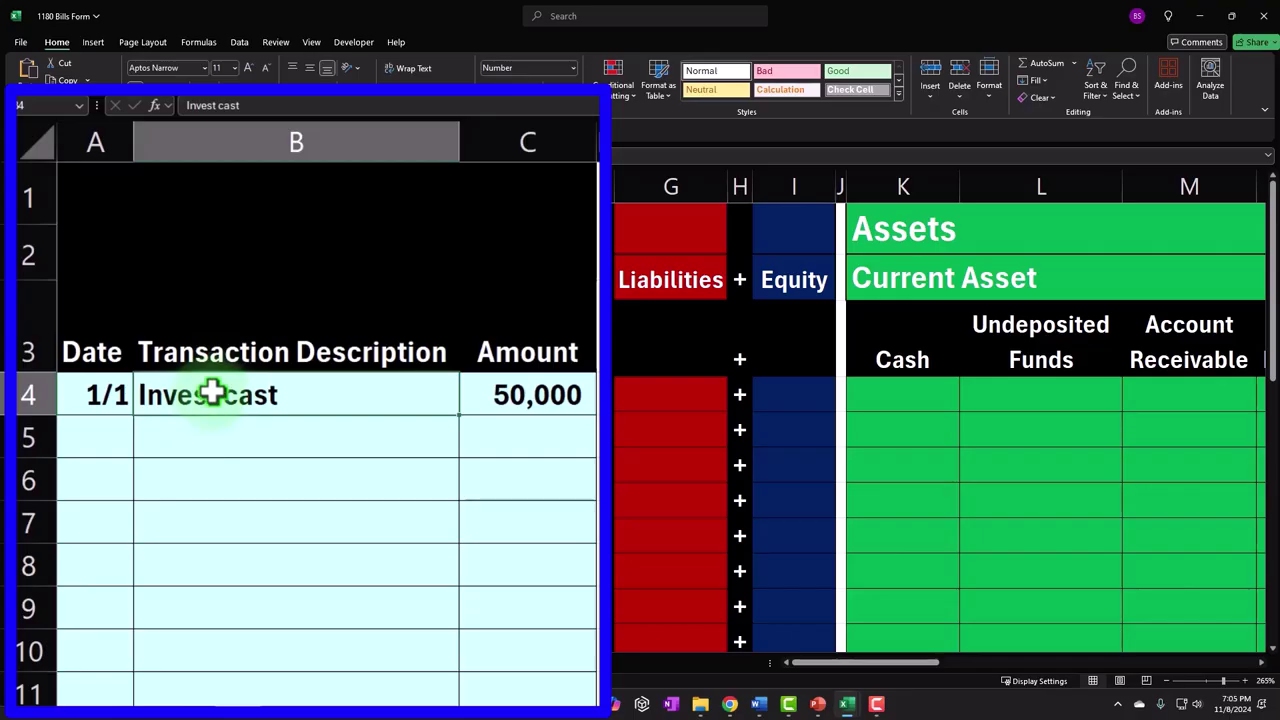
pyautogui.click(209, 395)
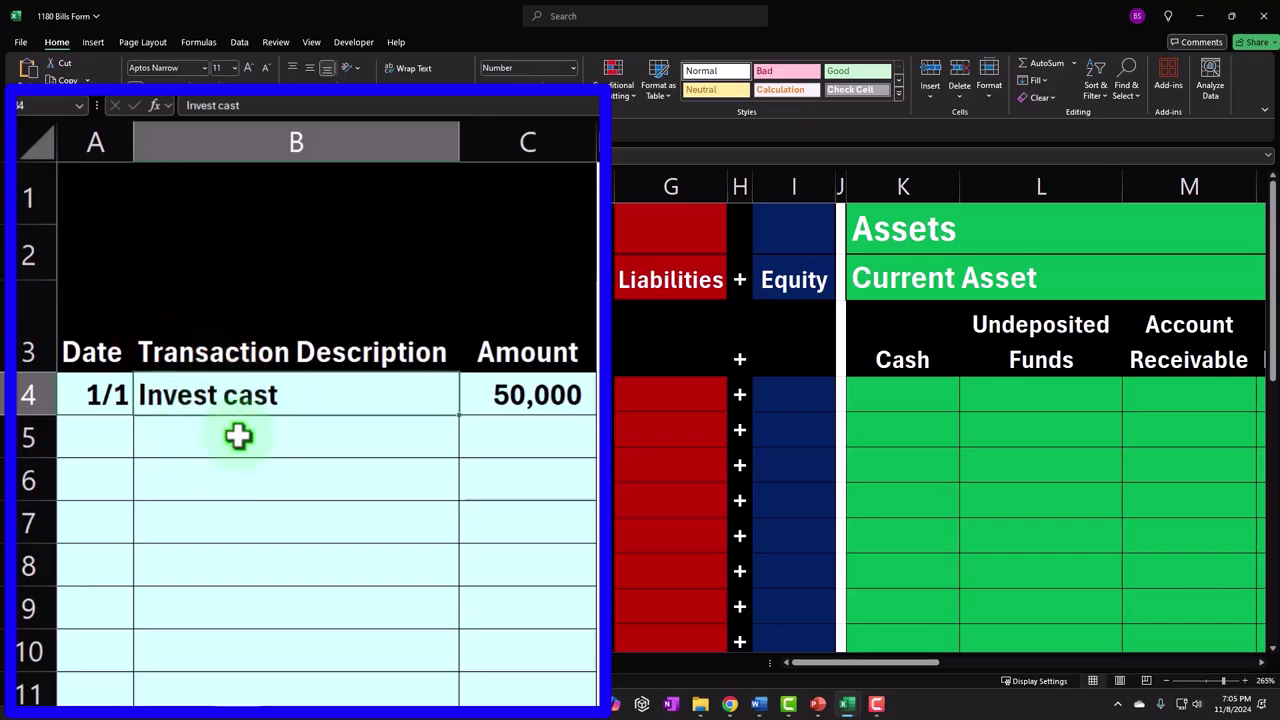
pyautogui.press('Right')
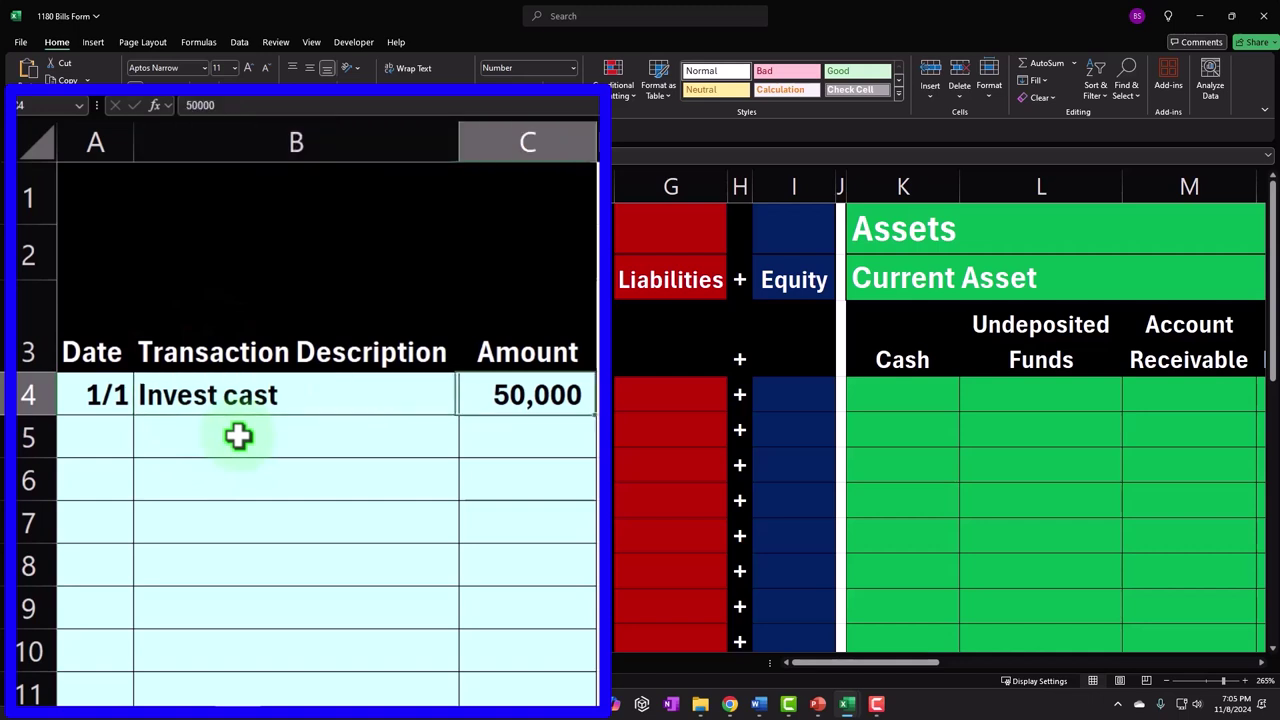
pyautogui.press('Right')
pyautogui.press('Right')
pyautogui.press('Right')
pyautogui.press('Right')
pyautogui.press('Right')
pyautogui.press('Right')
pyautogui.press('Right')
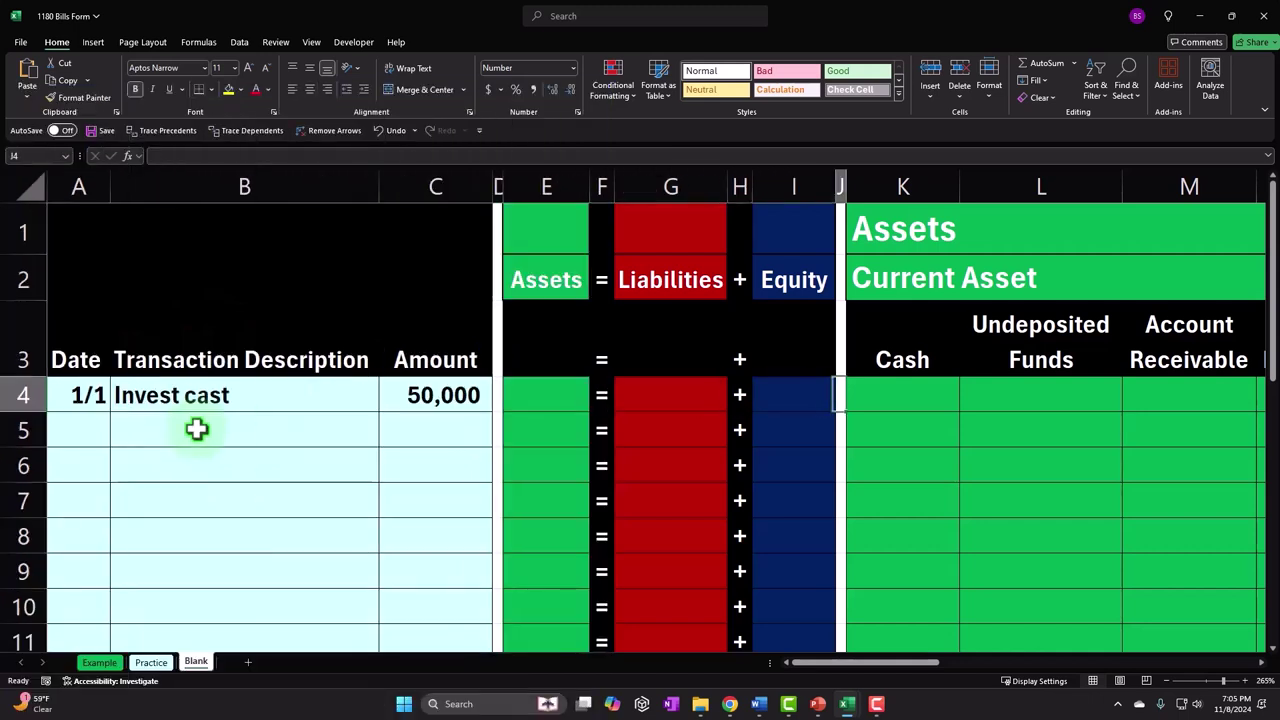
pyautogui.press('Right')
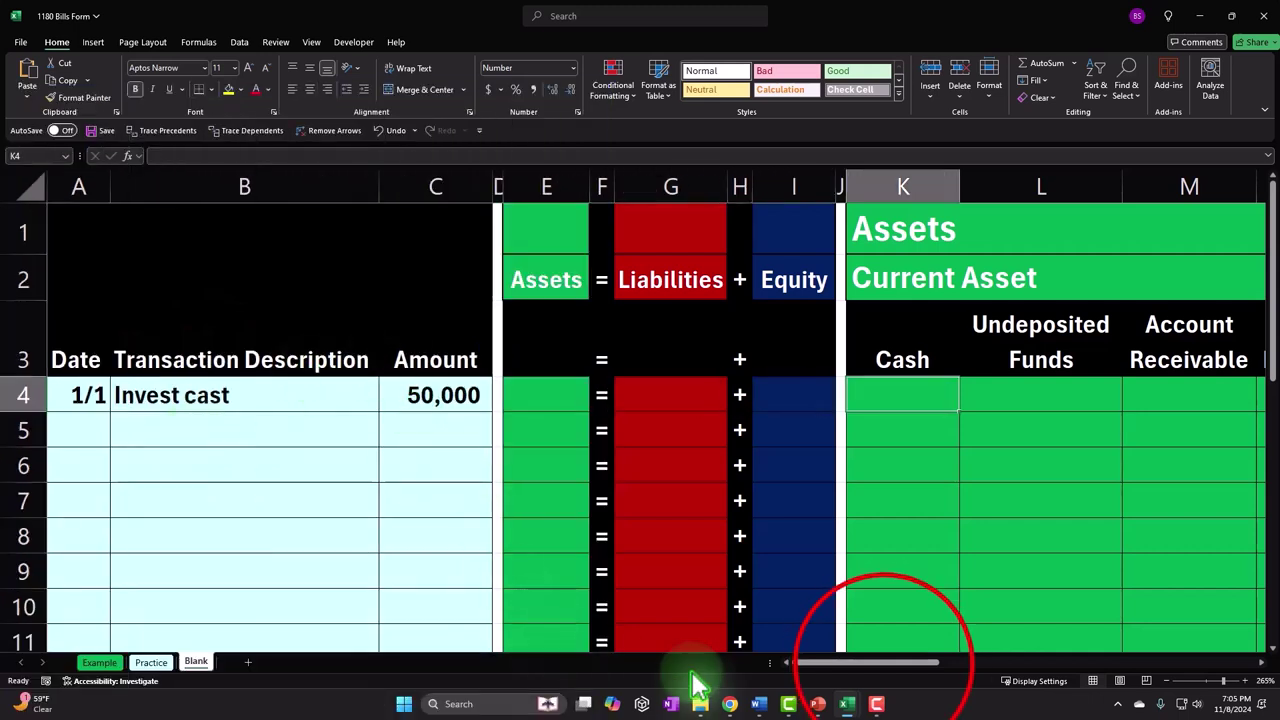
# - Select the Assets through Equity headers to review the equation columns
pyautogui.moveTo(886, 664); pyautogui.dragTo(935, 673)
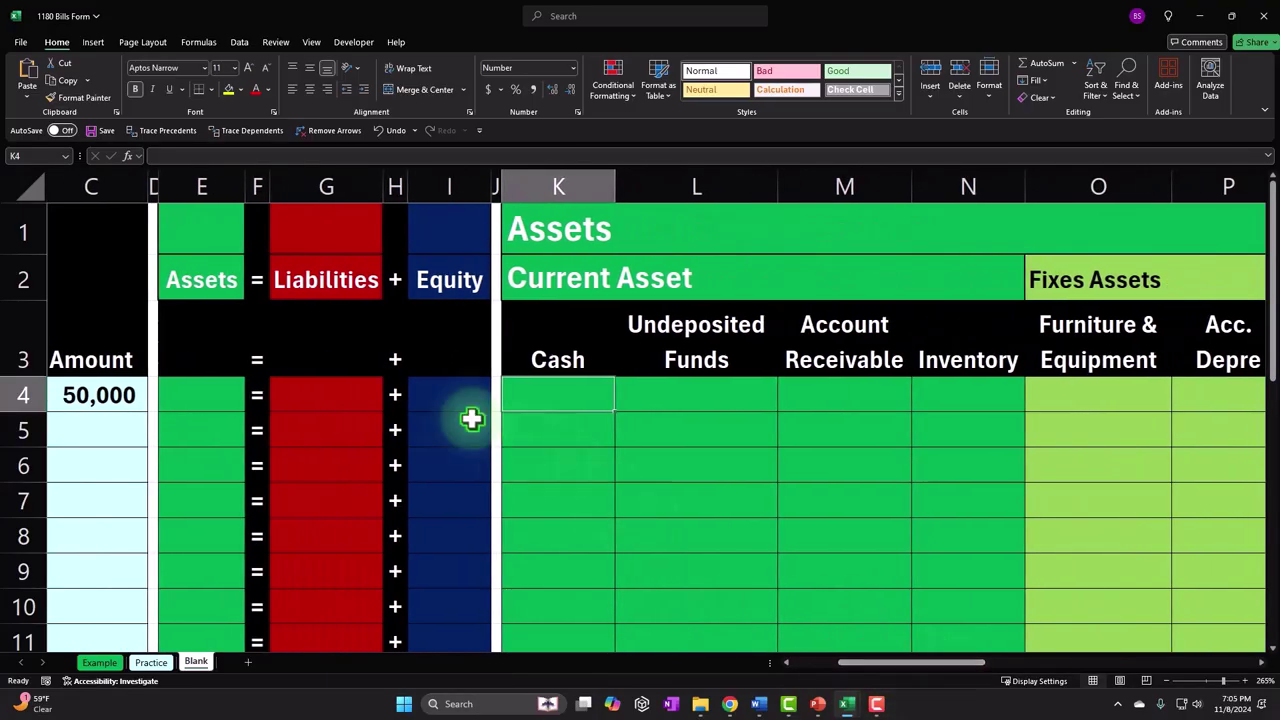
pyautogui.moveTo(207, 280); pyautogui.dragTo(331, 277)
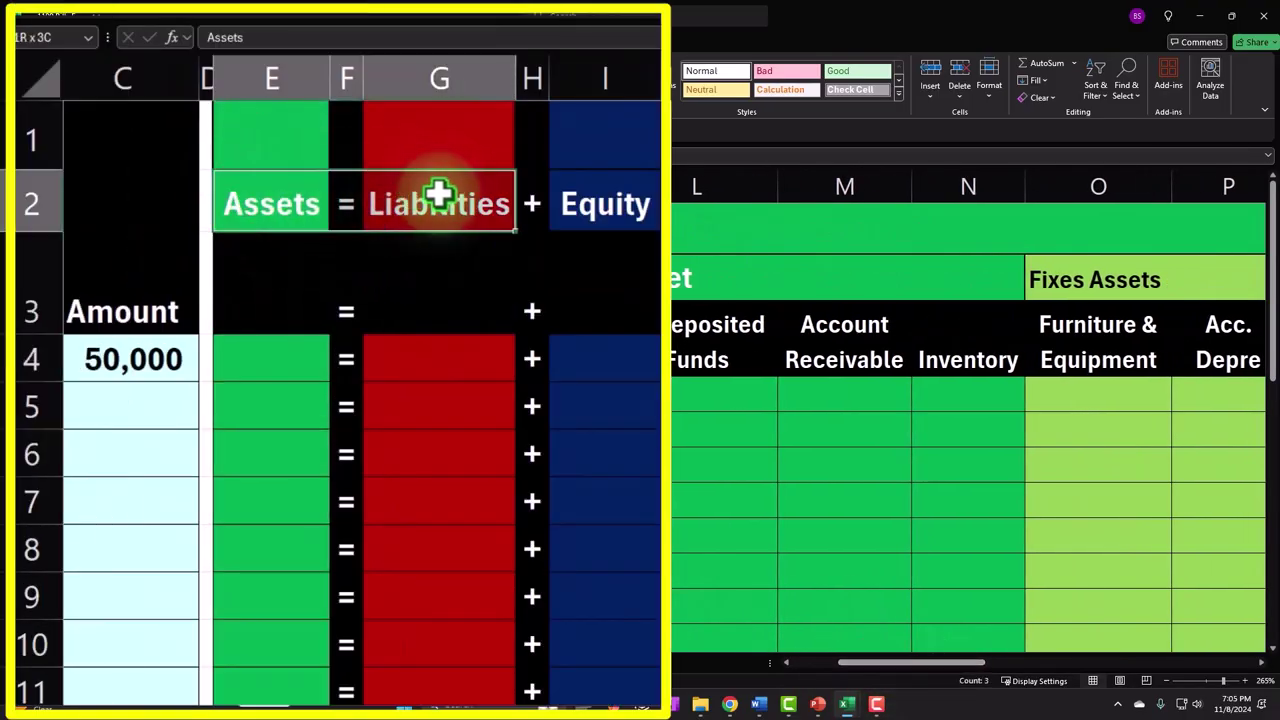
pyautogui.moveTo(439, 193)
pyautogui.mouseDown()
pyautogui.moveTo(593, 207)
pyautogui.moveTo(280, 206)
pyautogui.mouseUp()
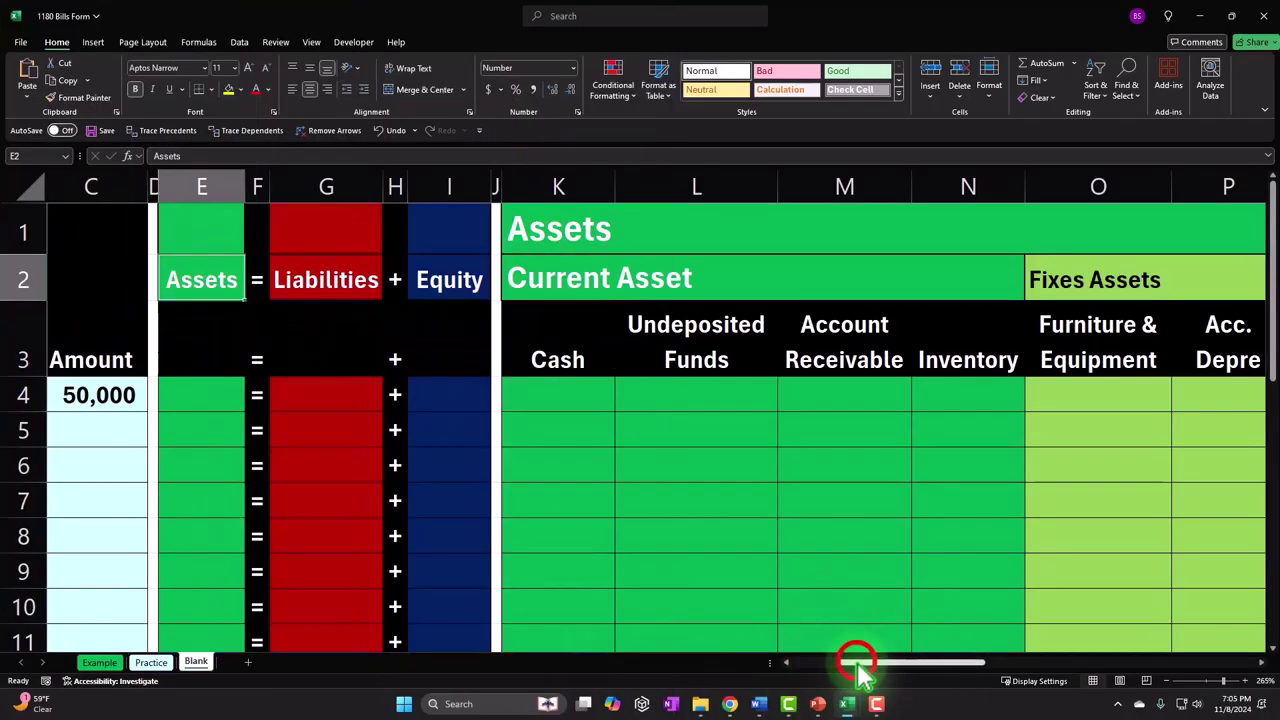
pyautogui.click(670, 663)
pyautogui.moveTo(570, 282); pyautogui.dragTo(790, 280)
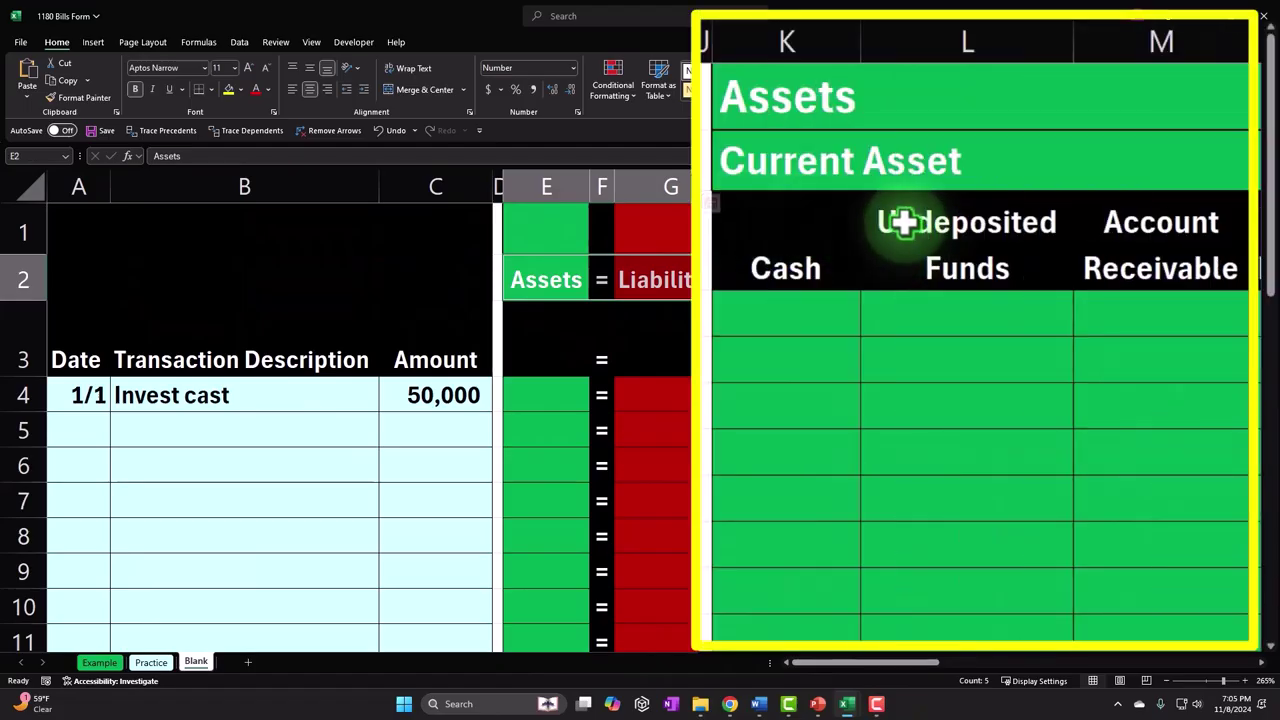
pyautogui.click(416, 395)
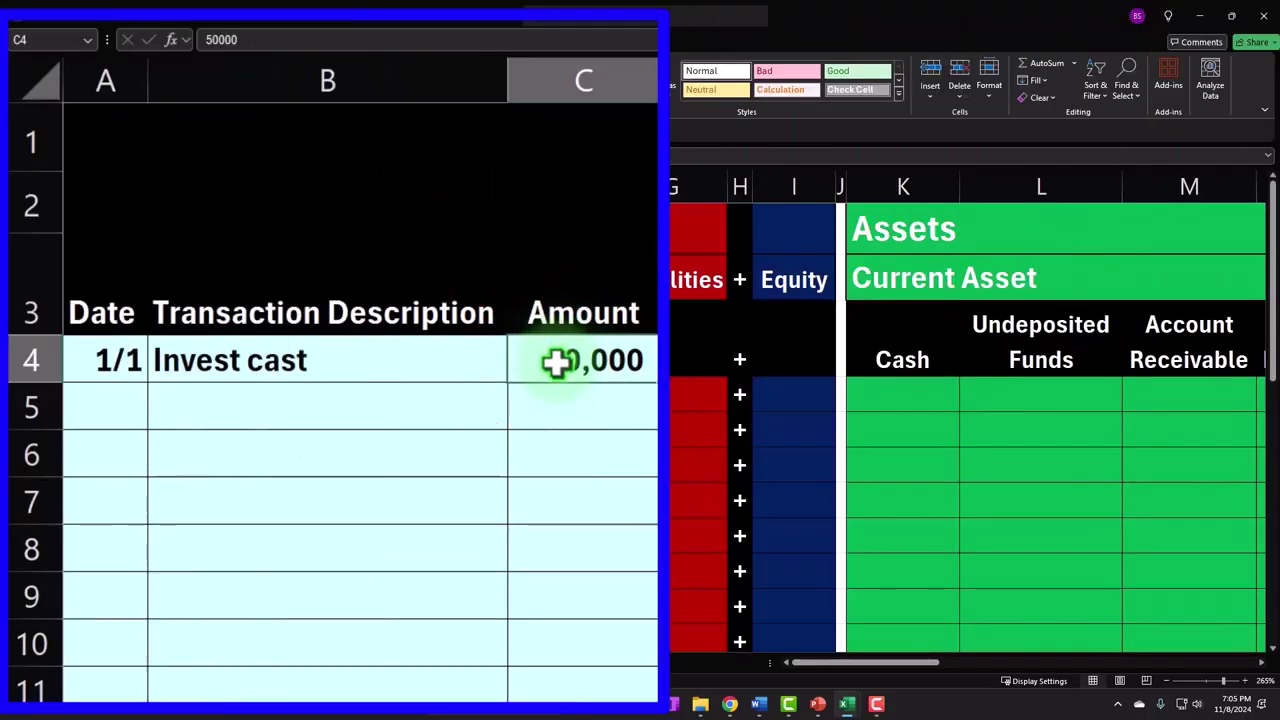
# - Correct the B4 description from 'Invest cast' to 'Invest cash'
pyautogui.click(273, 387)
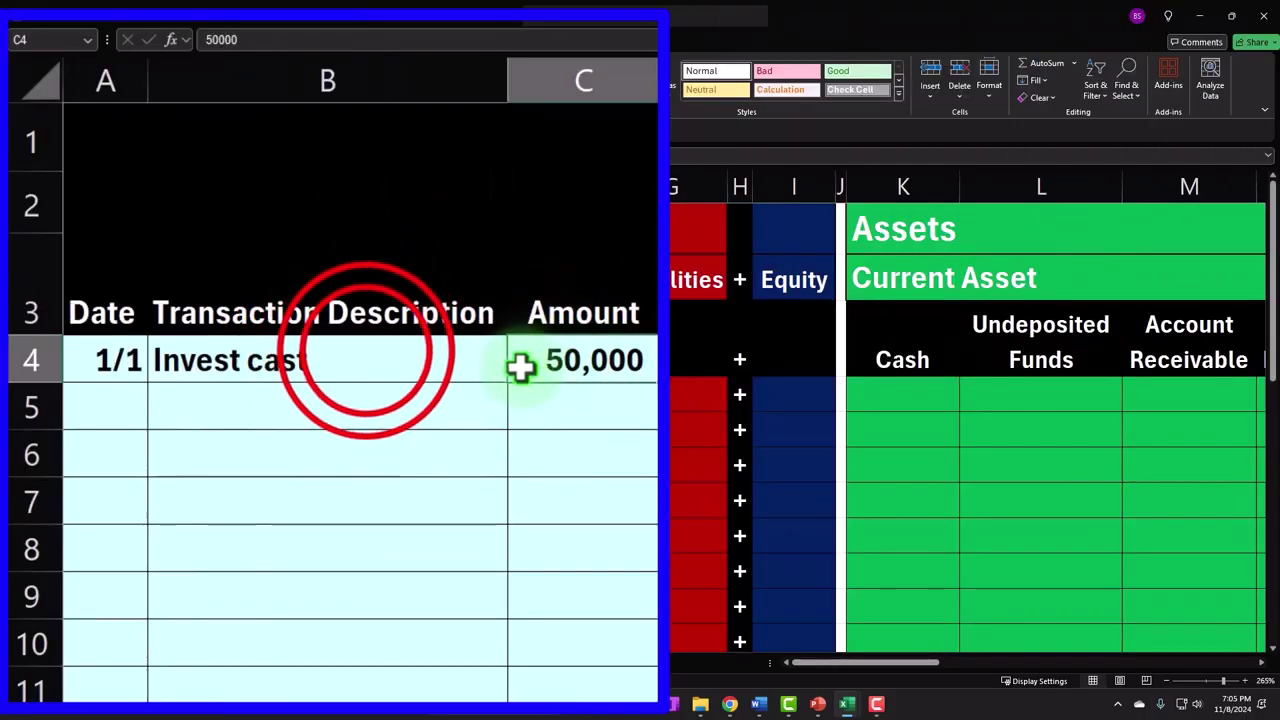
pyautogui.doubleClick(365, 350)
pyautogui.press('BackSpace')
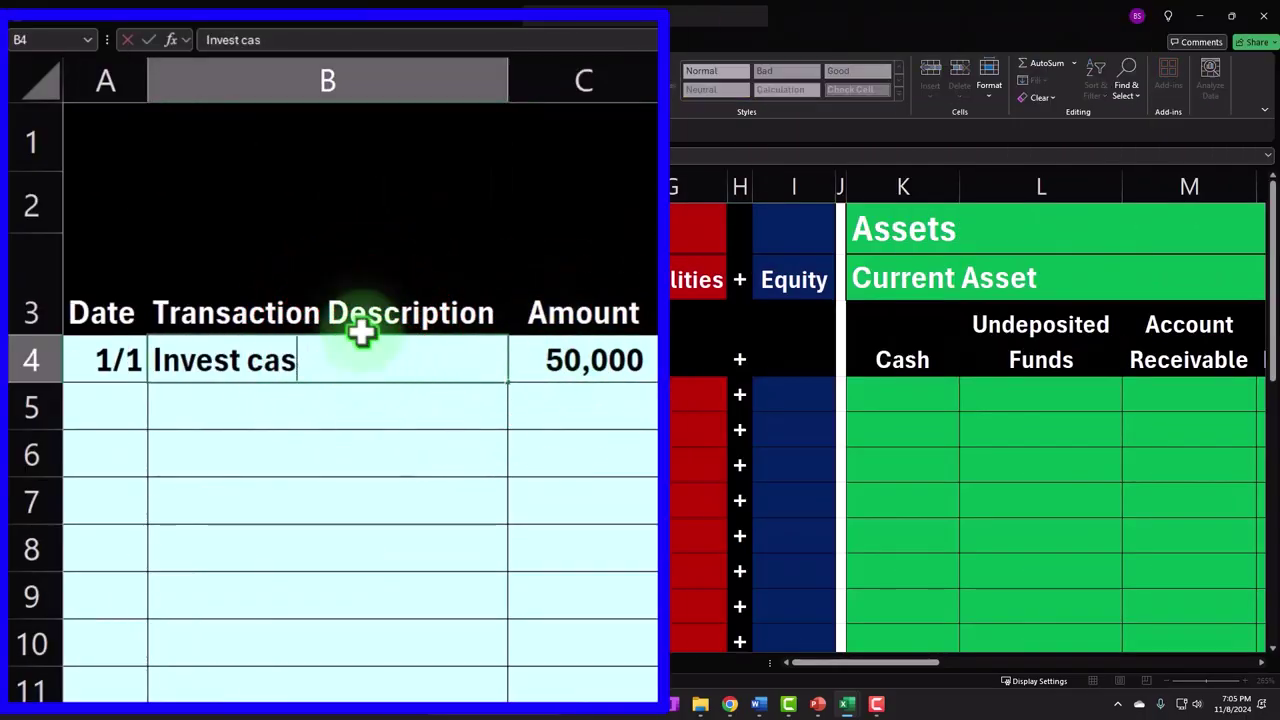
pyautogui.write('h')
pyautogui.press('Return')
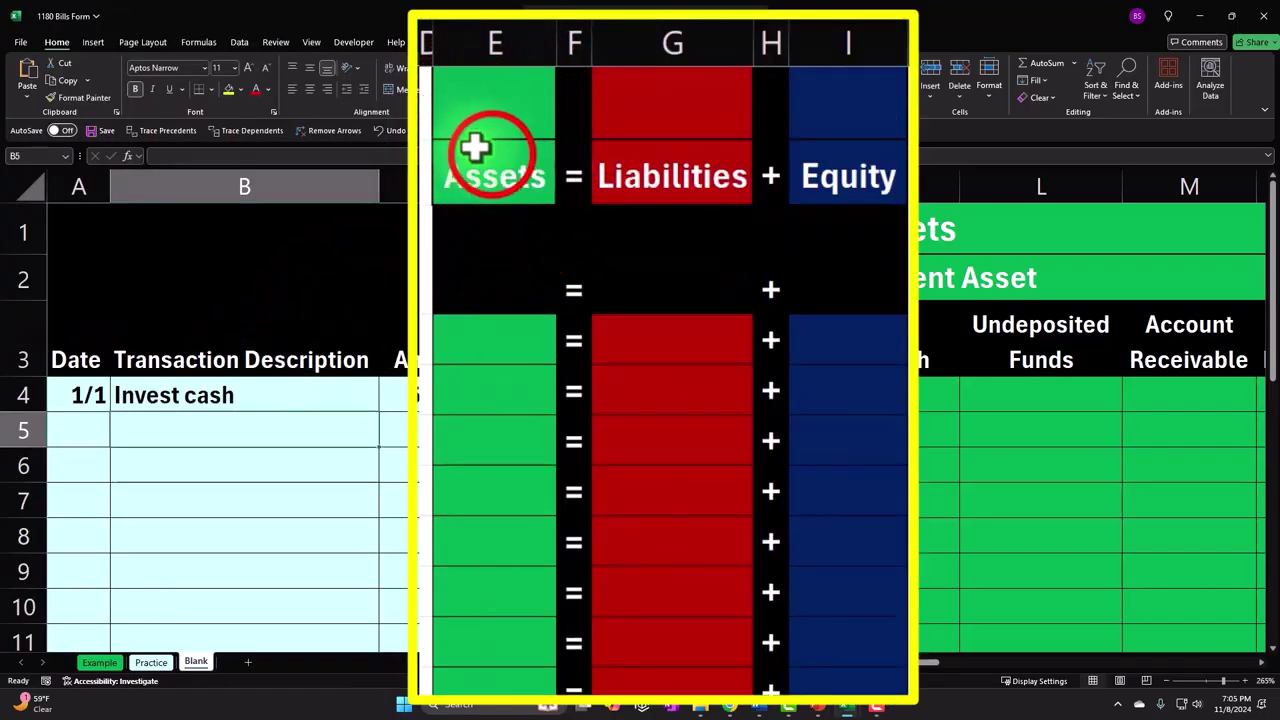
pyautogui.click(543, 280)
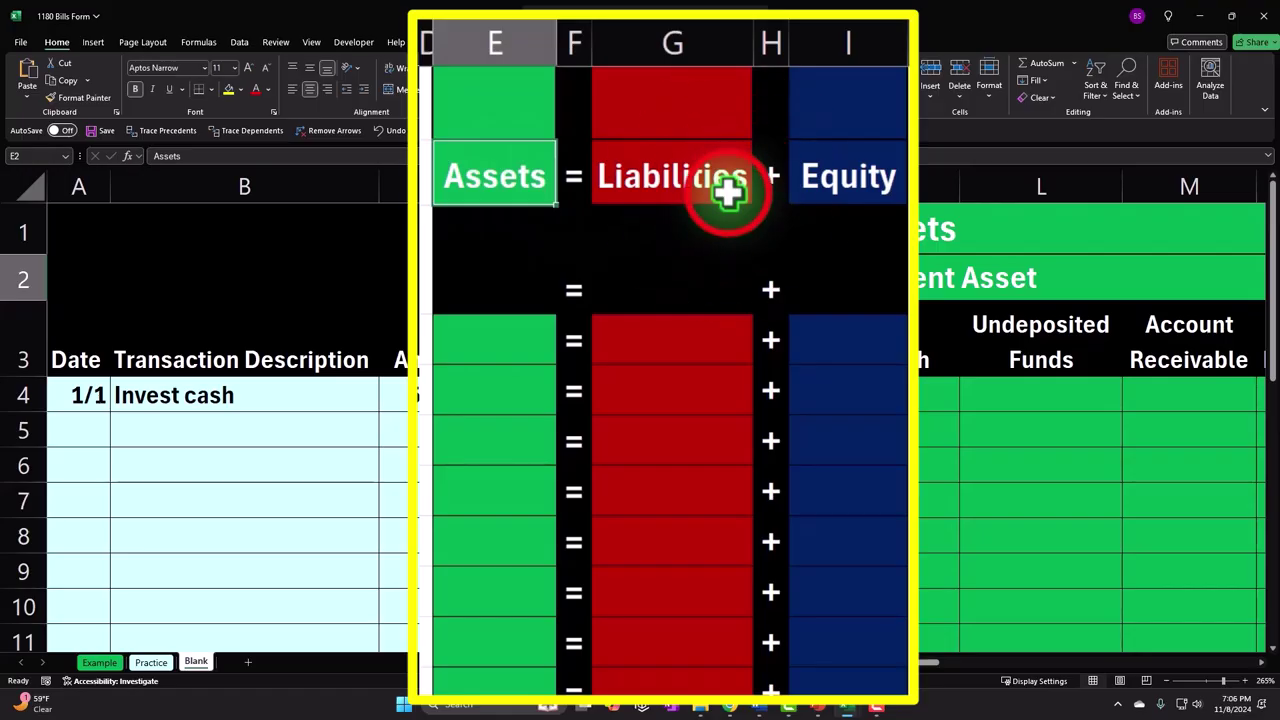
pyautogui.click(727, 193)
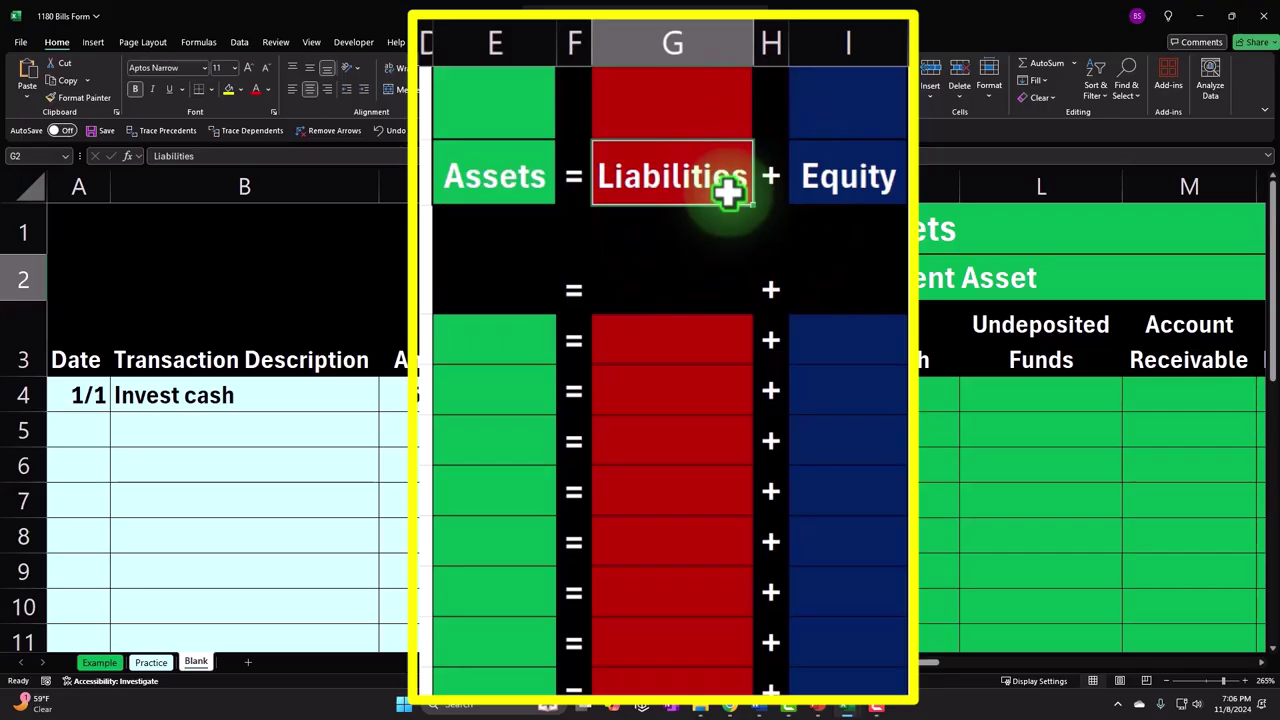
pyautogui.click(815, 146)
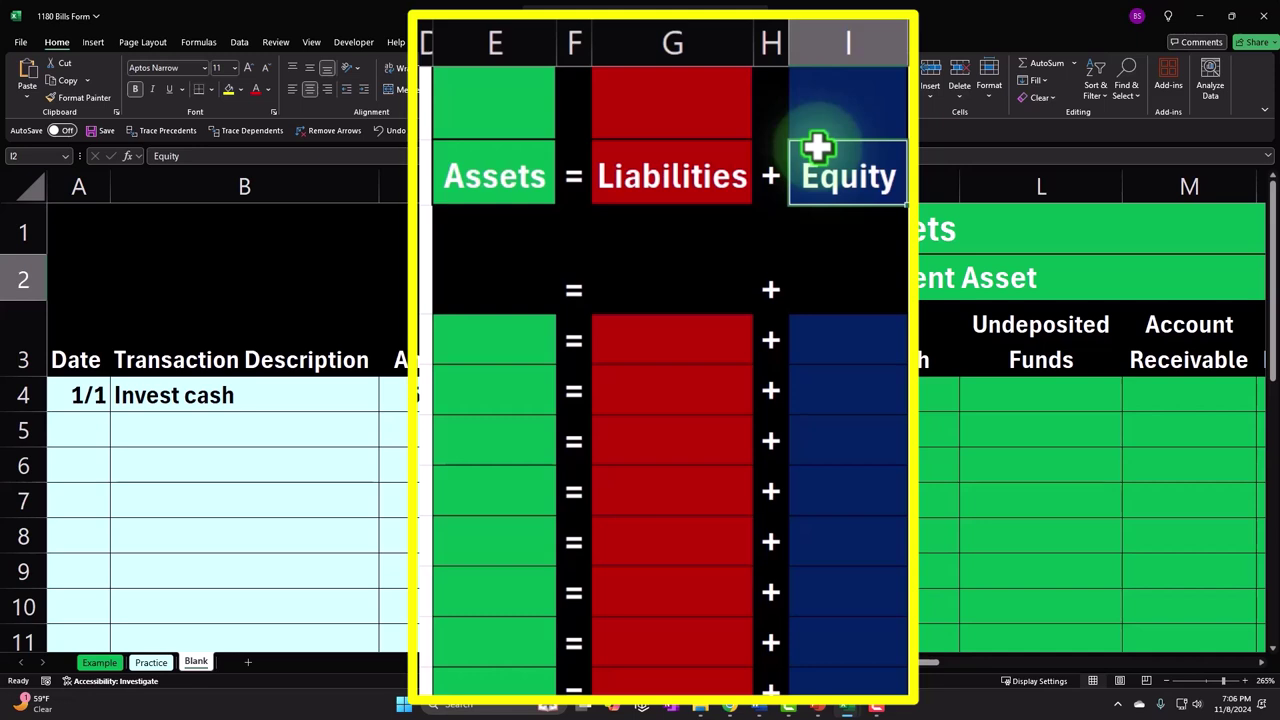
pyautogui.click(505, 177)
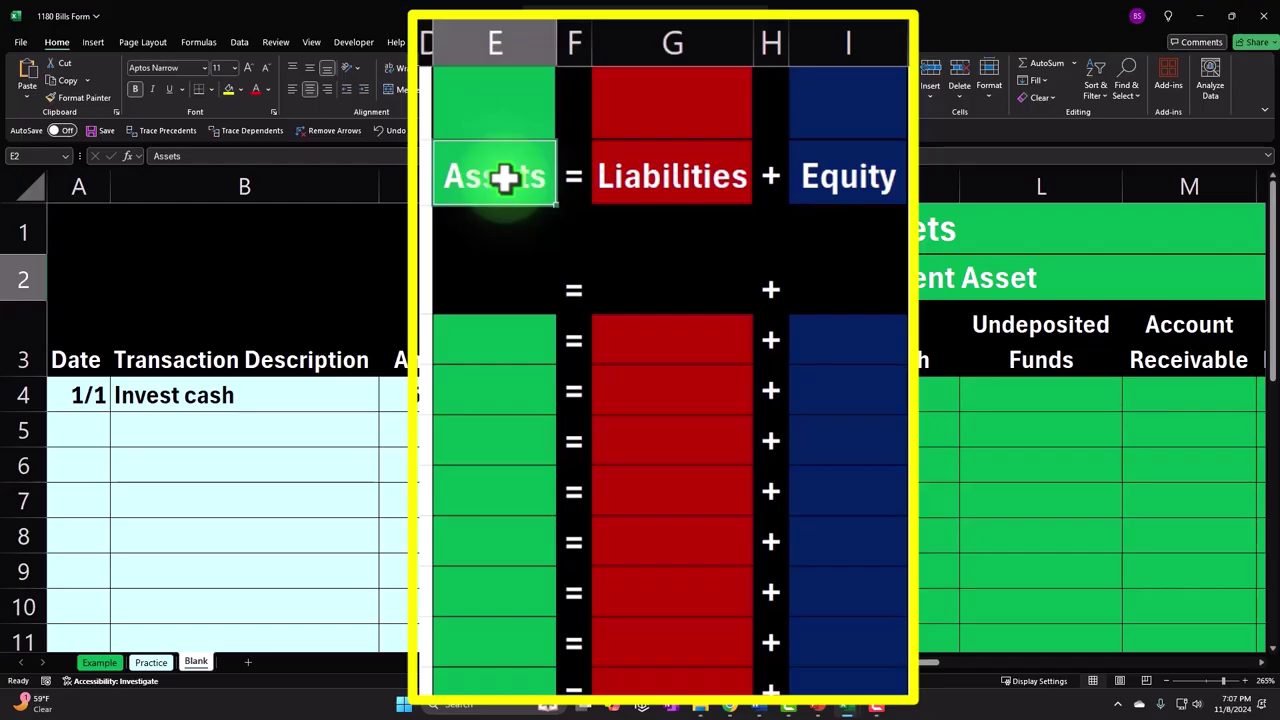
pyautogui.click(675, 160)
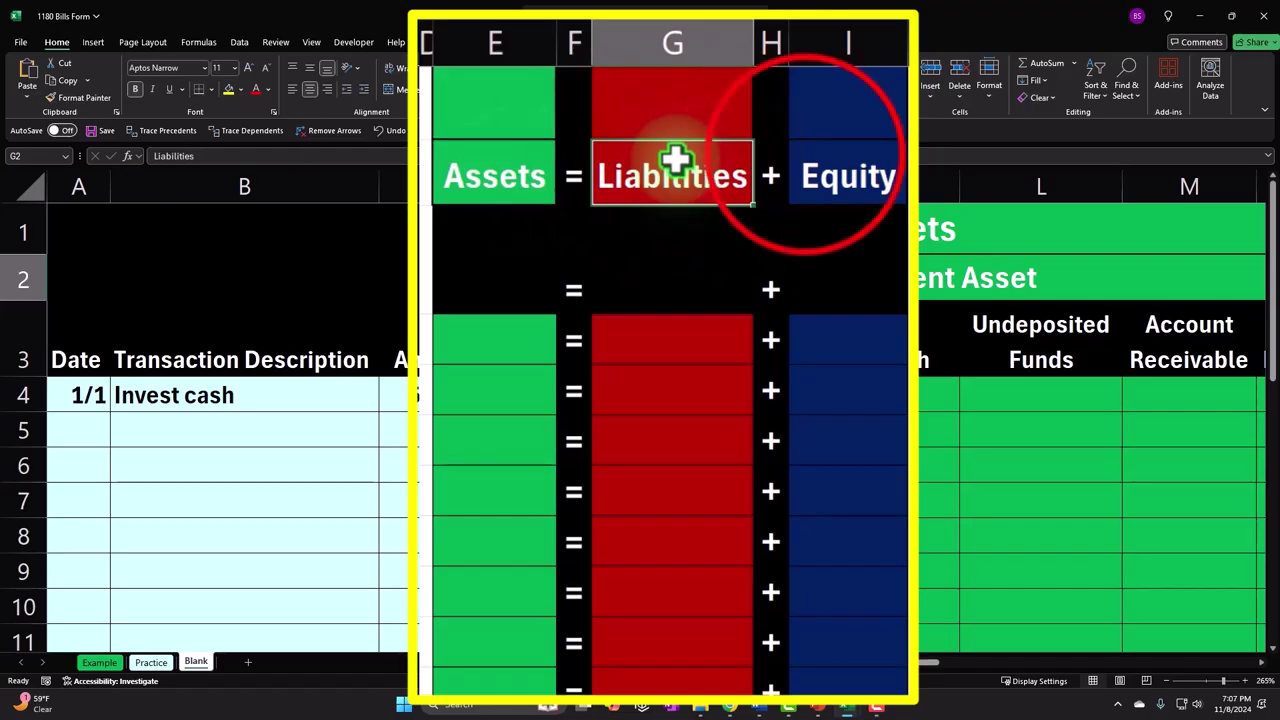
pyautogui.click(806, 160)
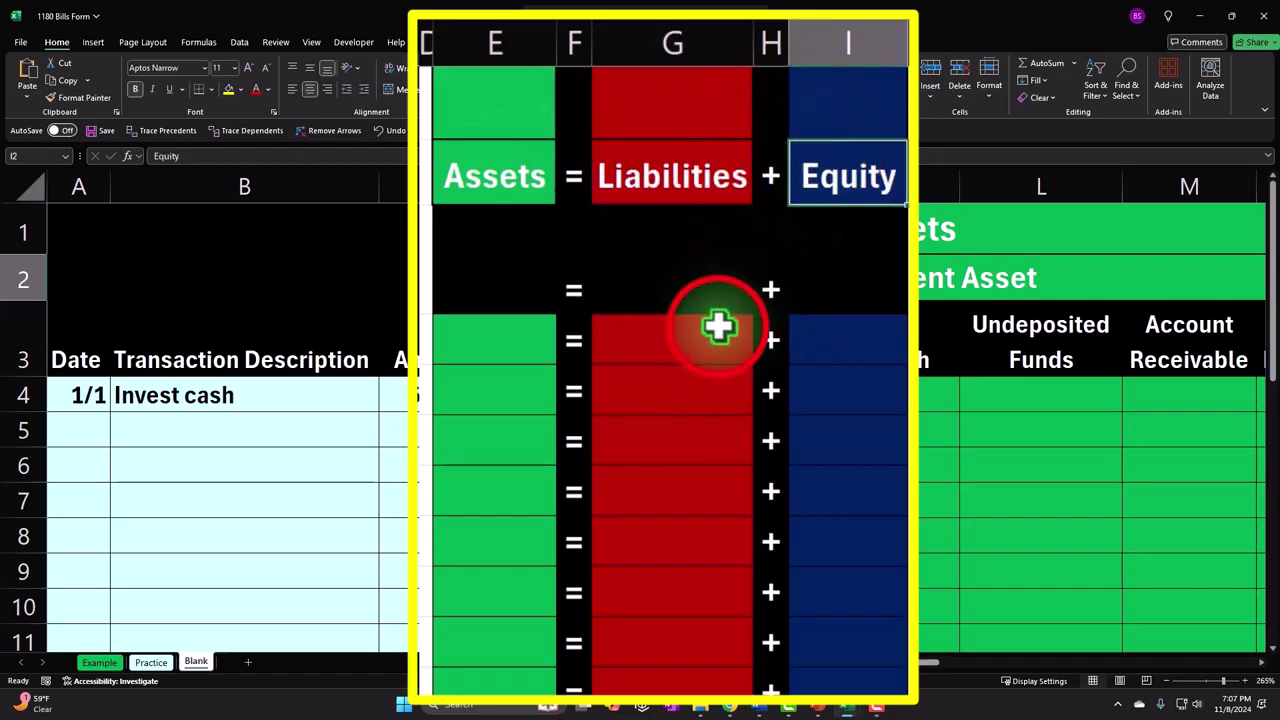
pyautogui.click(716, 328)
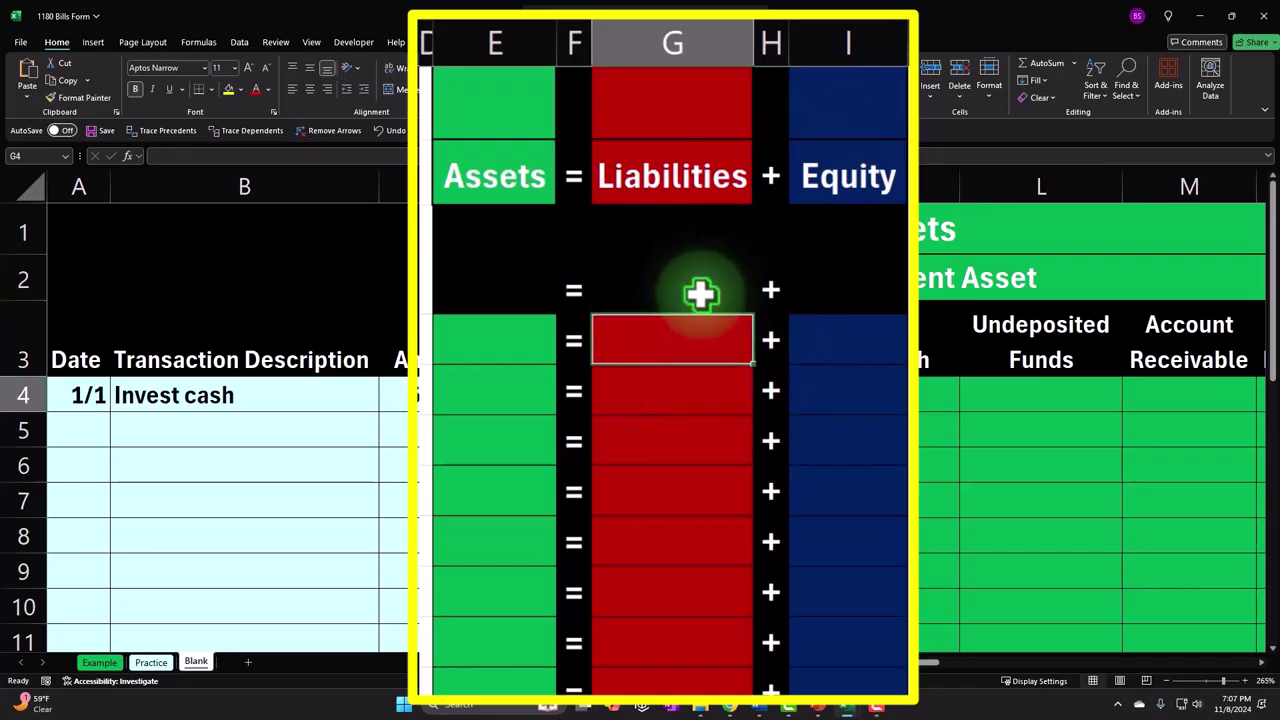
pyautogui.press('Right')
pyautogui.press('Right')
pyautogui.press('Right')
pyautogui.press('Right')
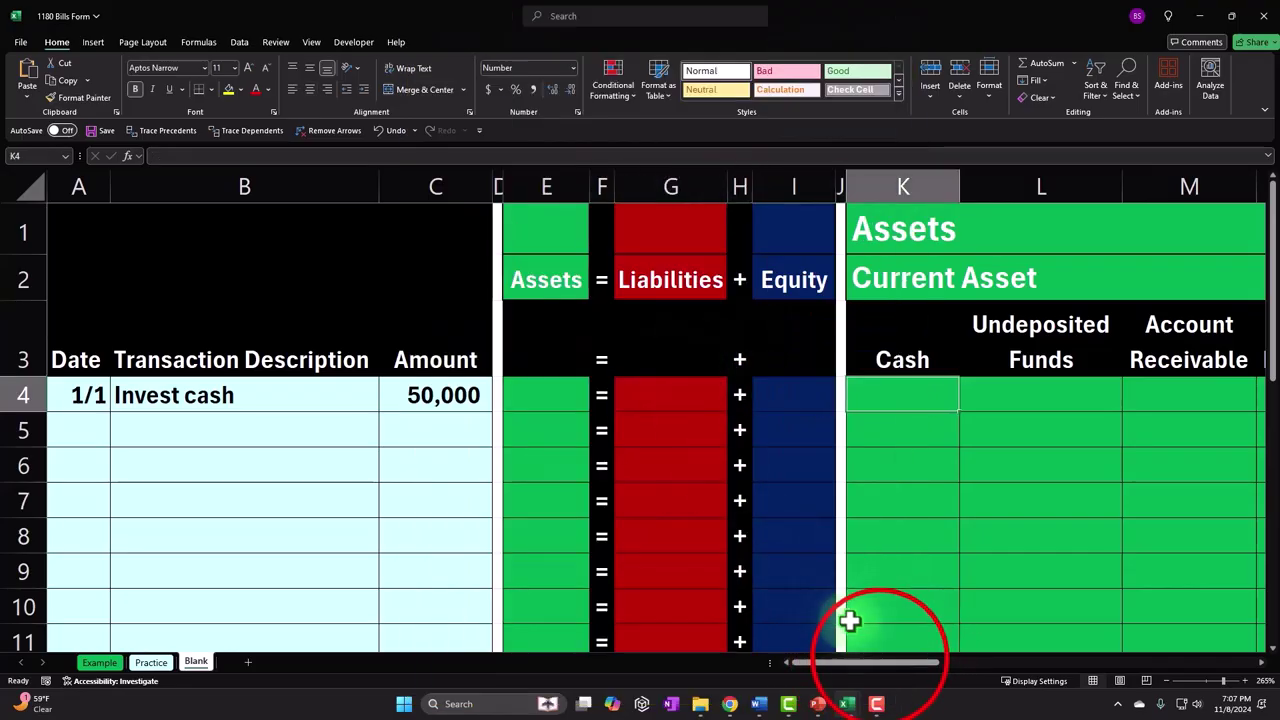
# - Give the Cash cell K4 the formula =C4 so it shows 50,000
pyautogui.moveTo(880, 663); pyautogui.dragTo(925, 662)
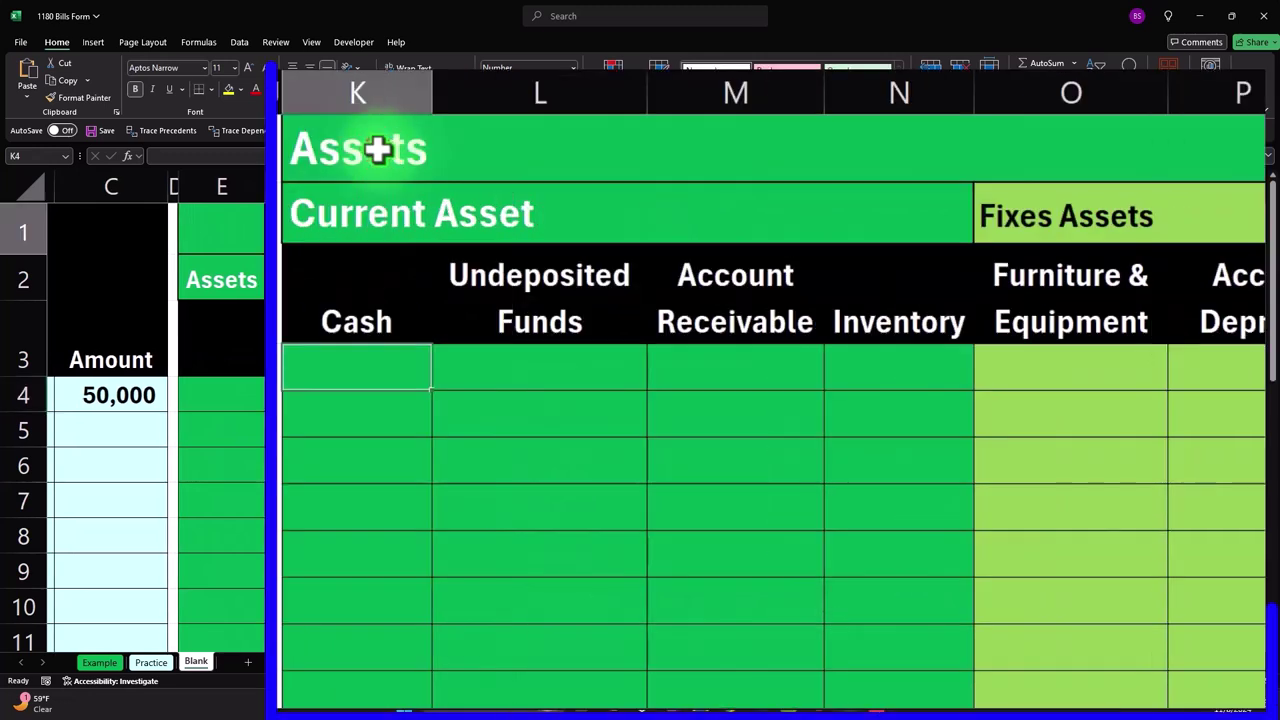
pyautogui.moveTo(592, 231); pyautogui.dragTo(1107, 276)
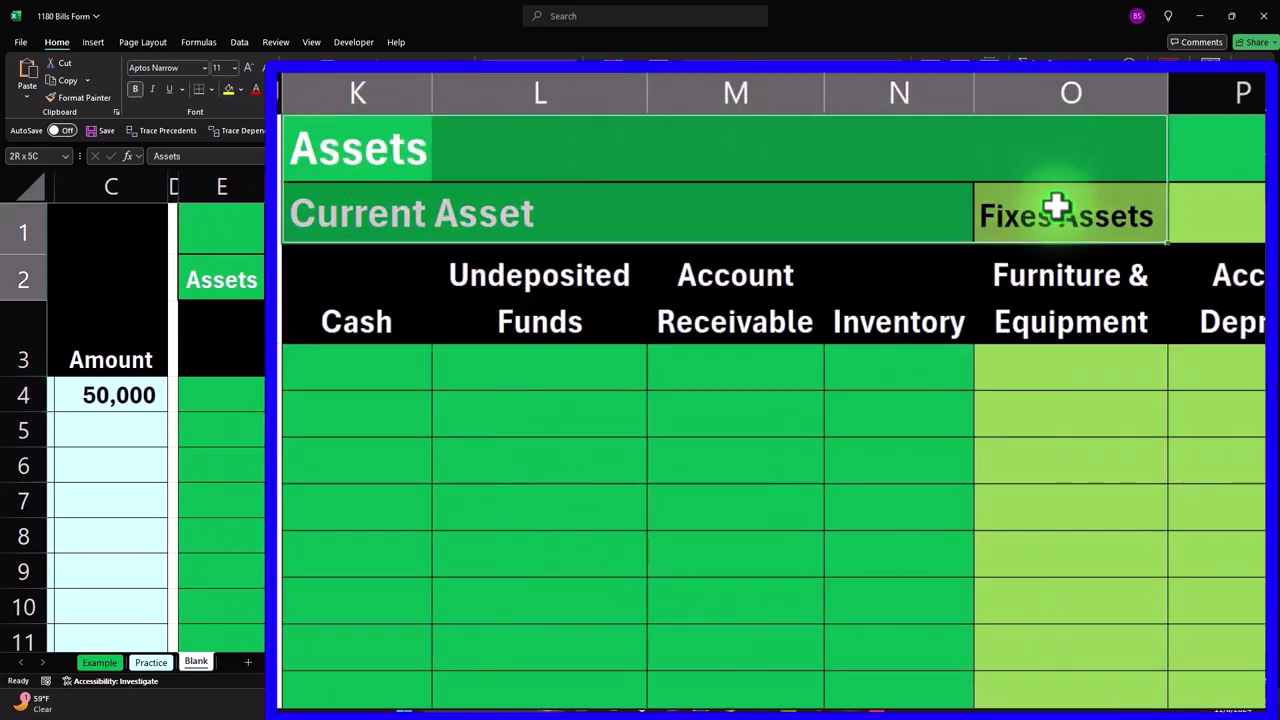
pyautogui.moveTo(1057, 207); pyautogui.dragTo(1057, 210)
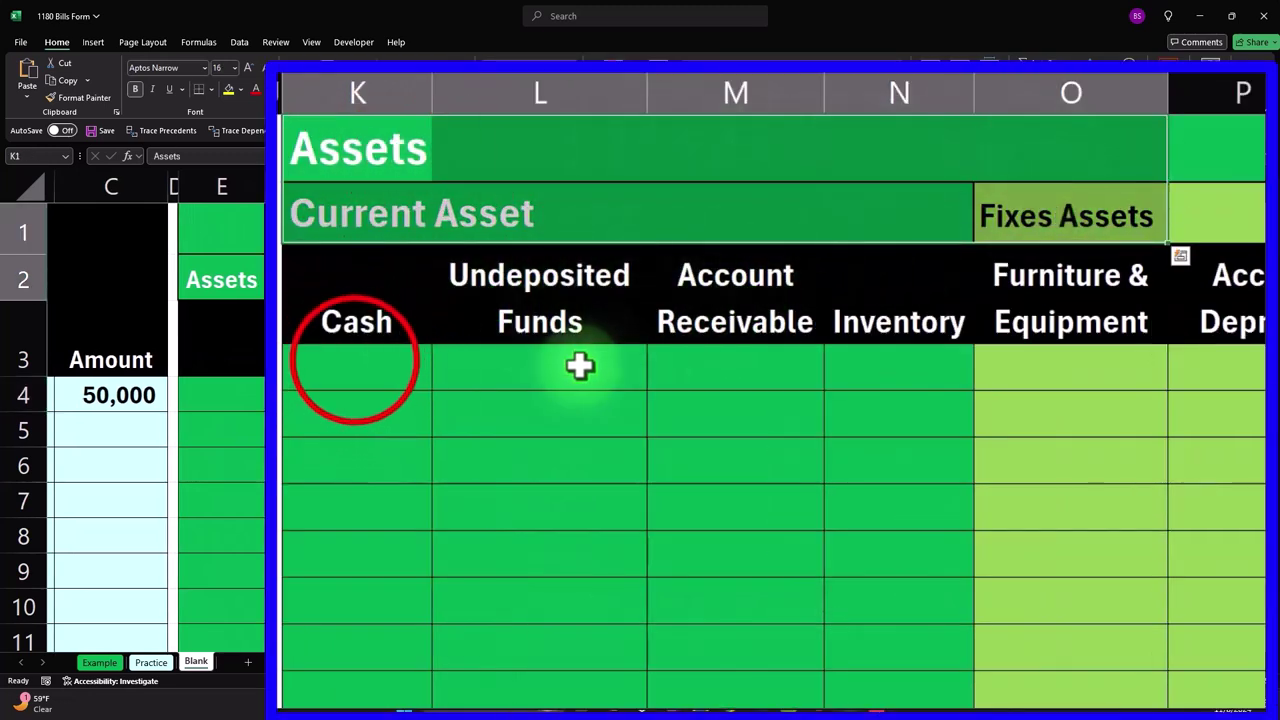
pyautogui.click(352, 365)
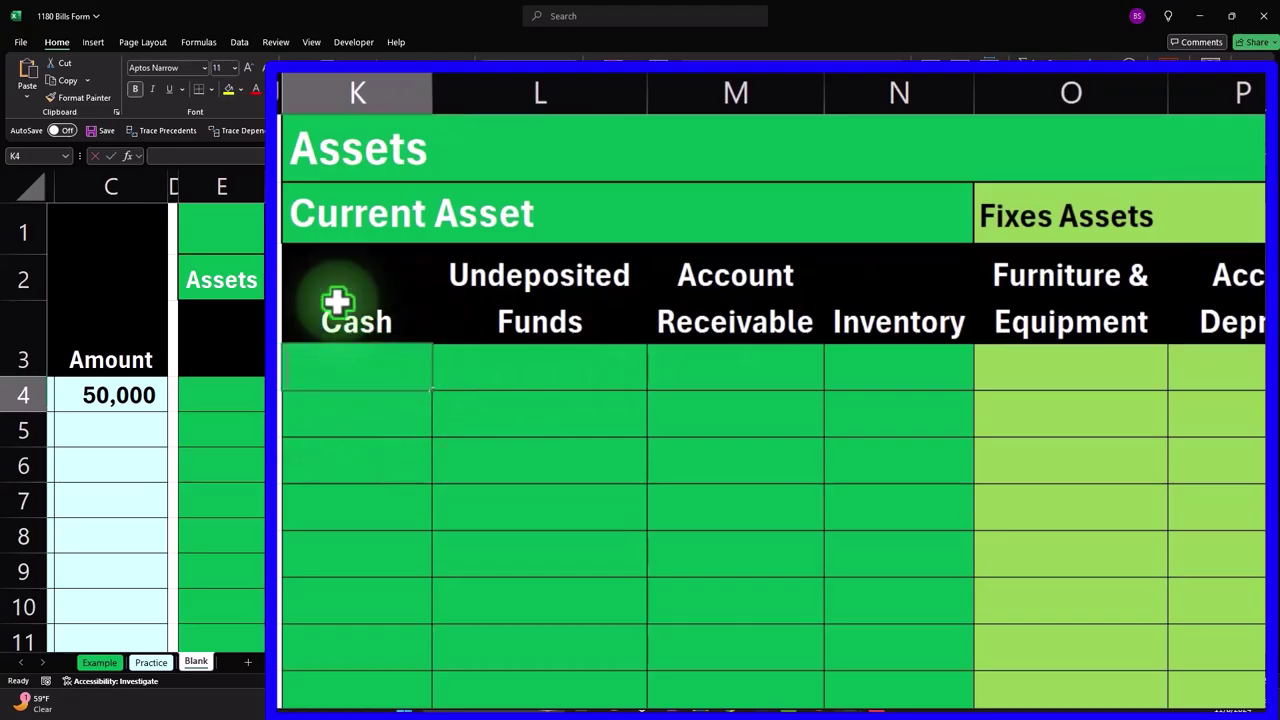
pyautogui.write('=')
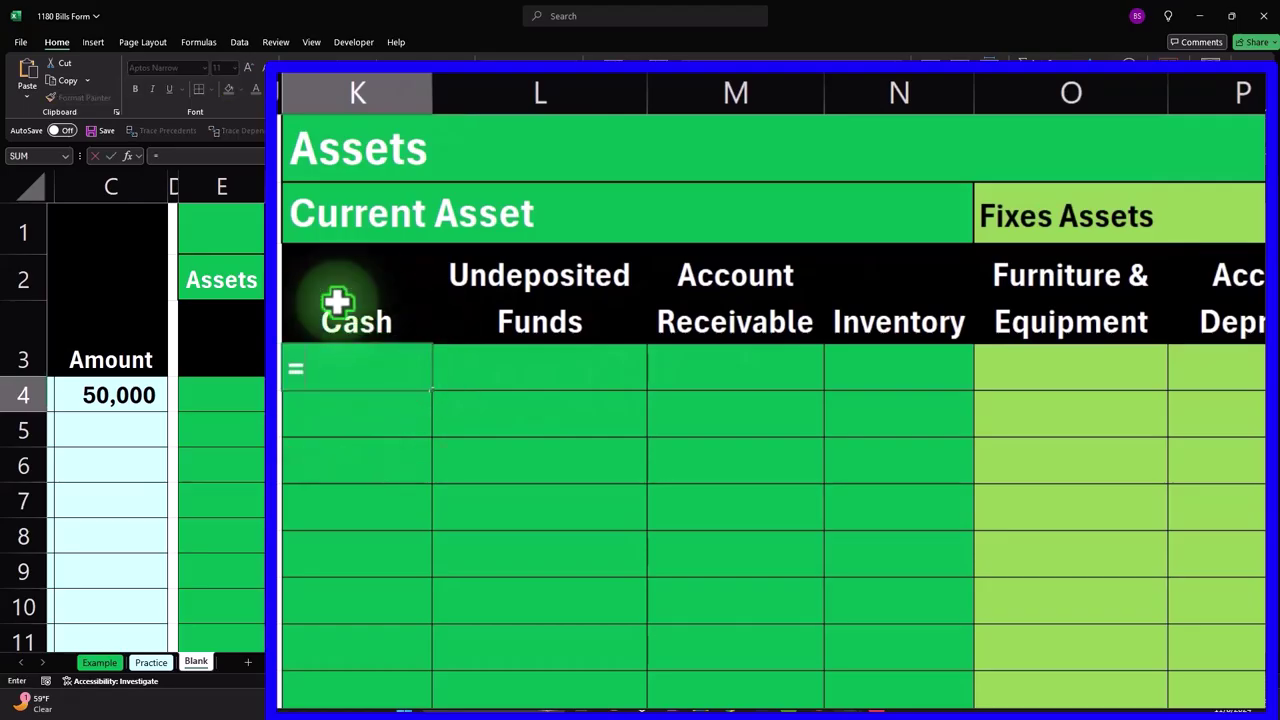
pyautogui.press('Left')
pyautogui.press('Left')
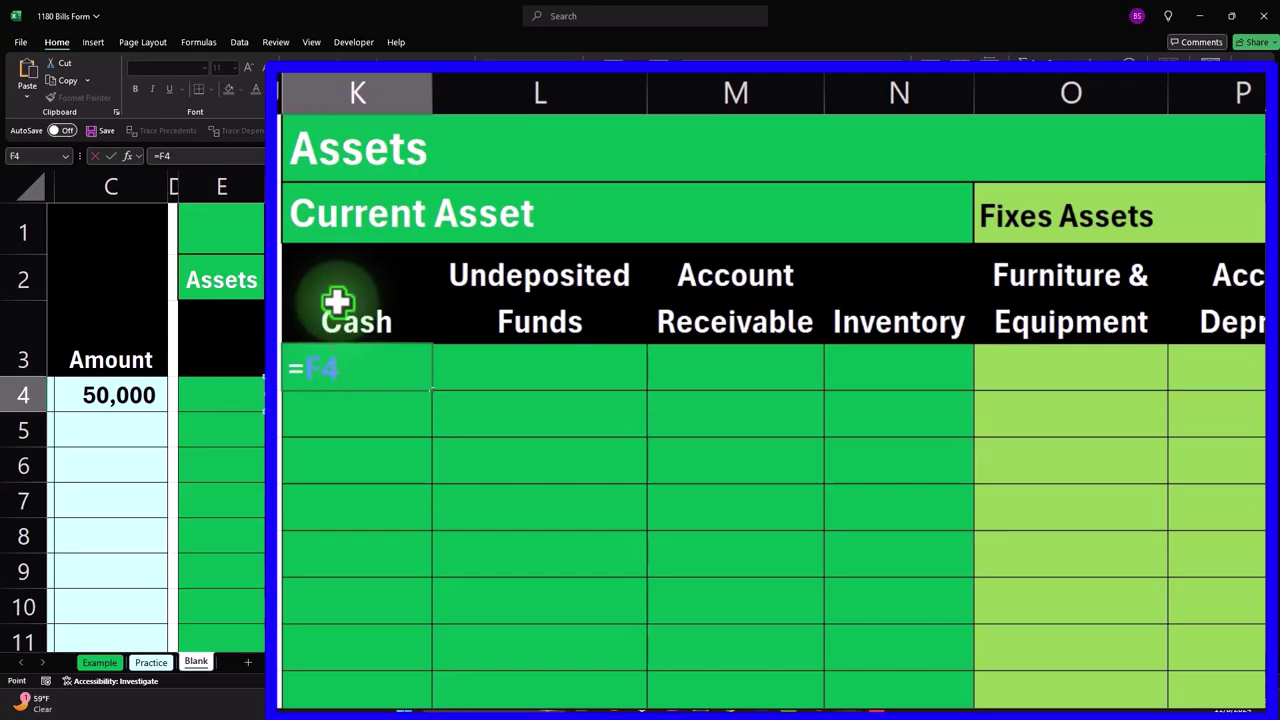
pyautogui.press('Left')
pyautogui.press('Left')
pyautogui.press('Left')
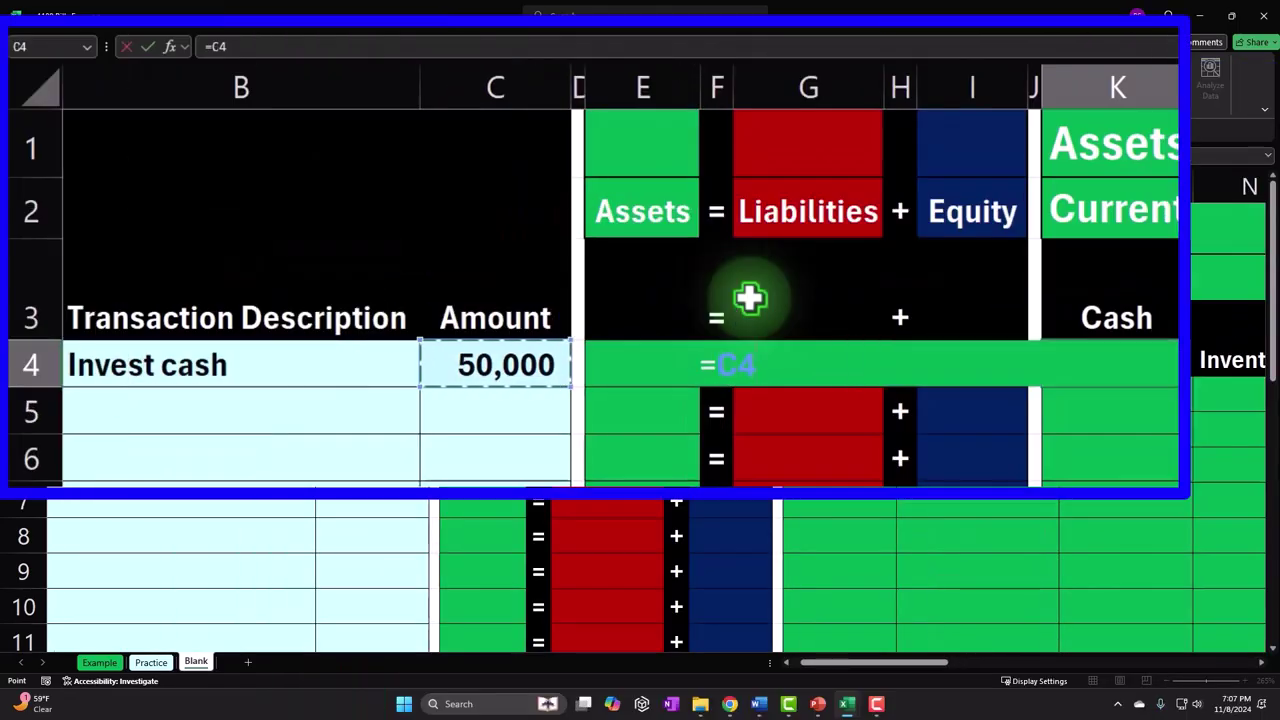
pyautogui.hotkey('ctrl', 'Return')
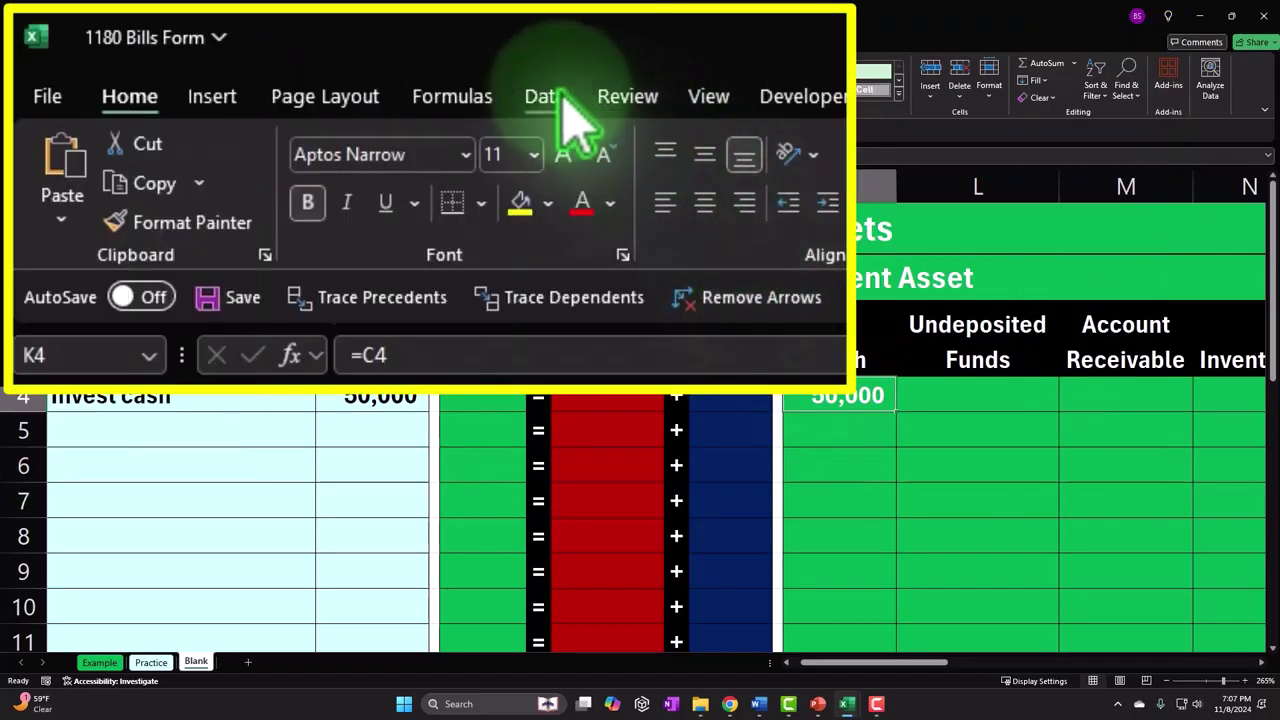
# - Trace K4's precedent back to the C4 amount, then remove the trace arrow
pyautogui.click(558, 97)
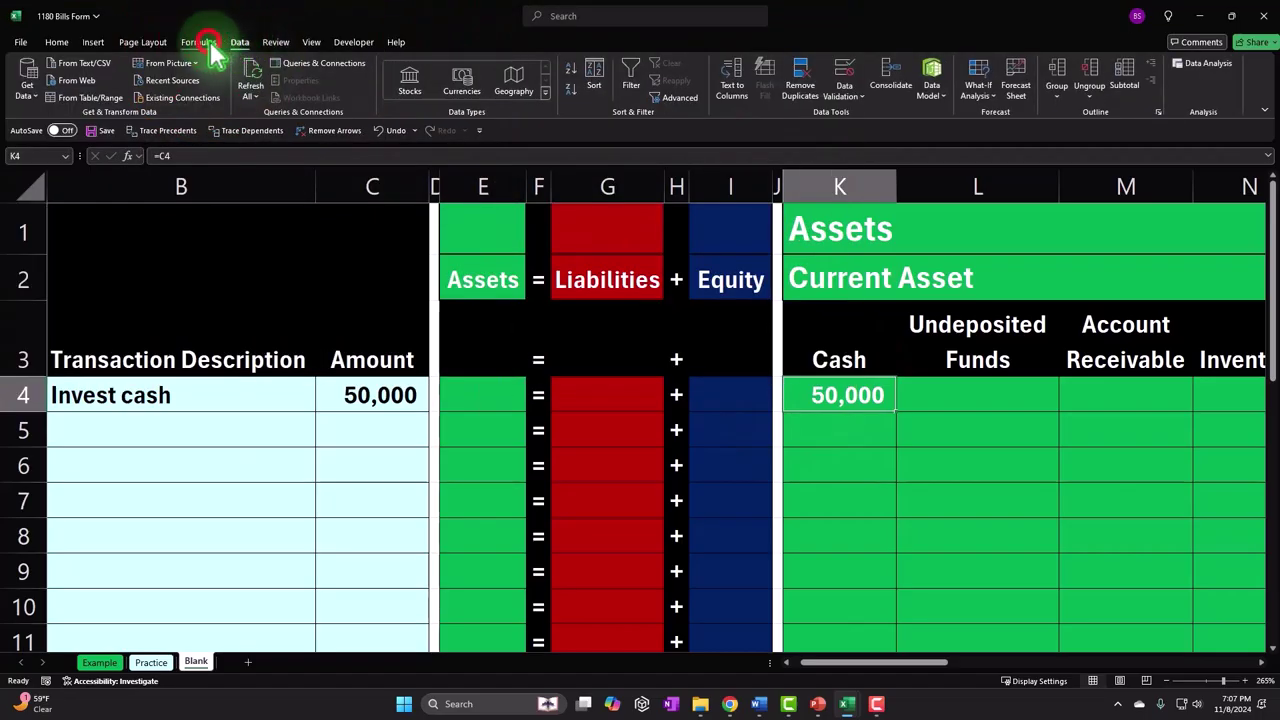
pyautogui.click(199, 42)
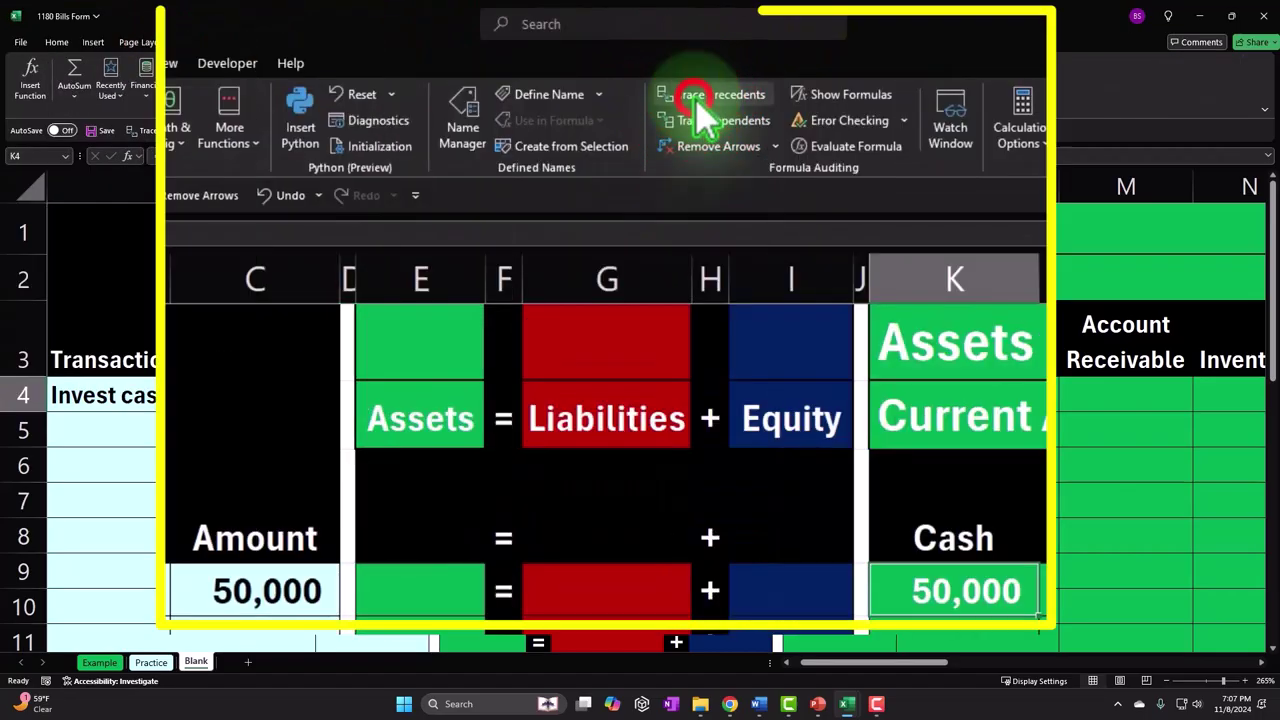
pyautogui.click(670, 66)
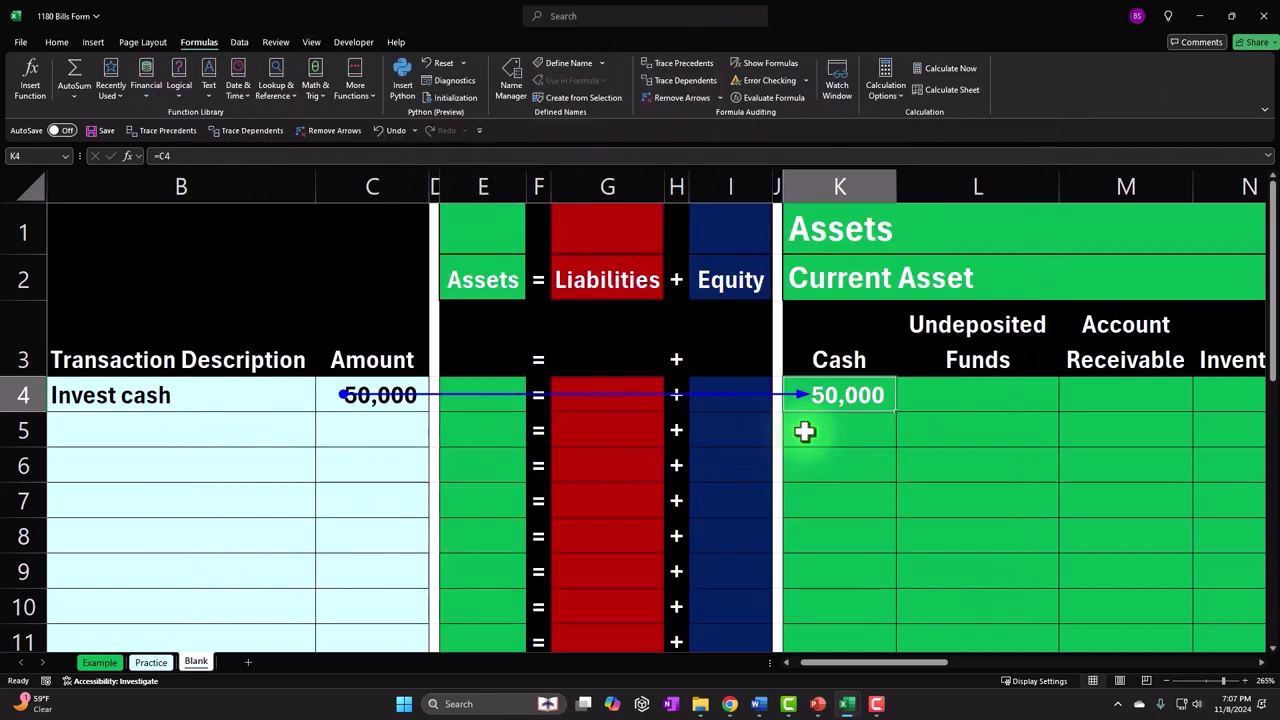
pyautogui.click(315, 131)
pyautogui.click(716, 388)
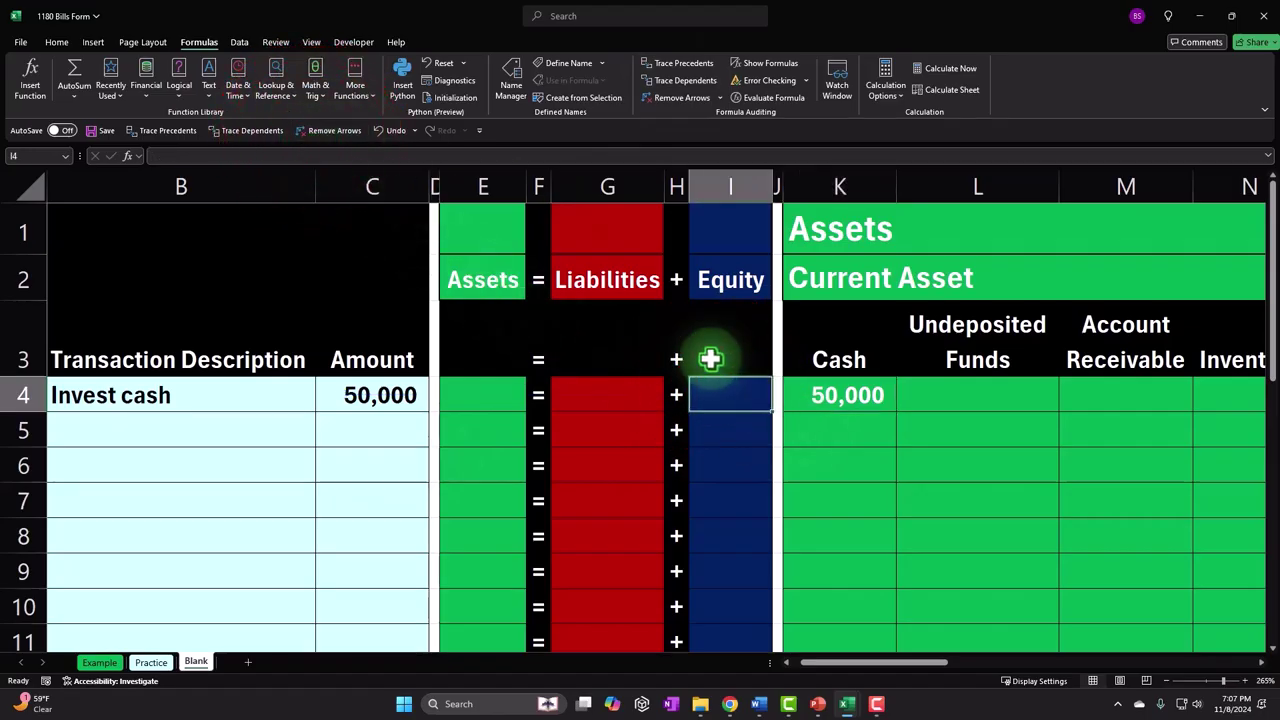
pyautogui.press('Right')
pyautogui.press('Right')
pyautogui.press('Right')
pyautogui.press('Right')
pyautogui.press('Right')
pyautogui.press('Right')
pyautogui.press('Right')
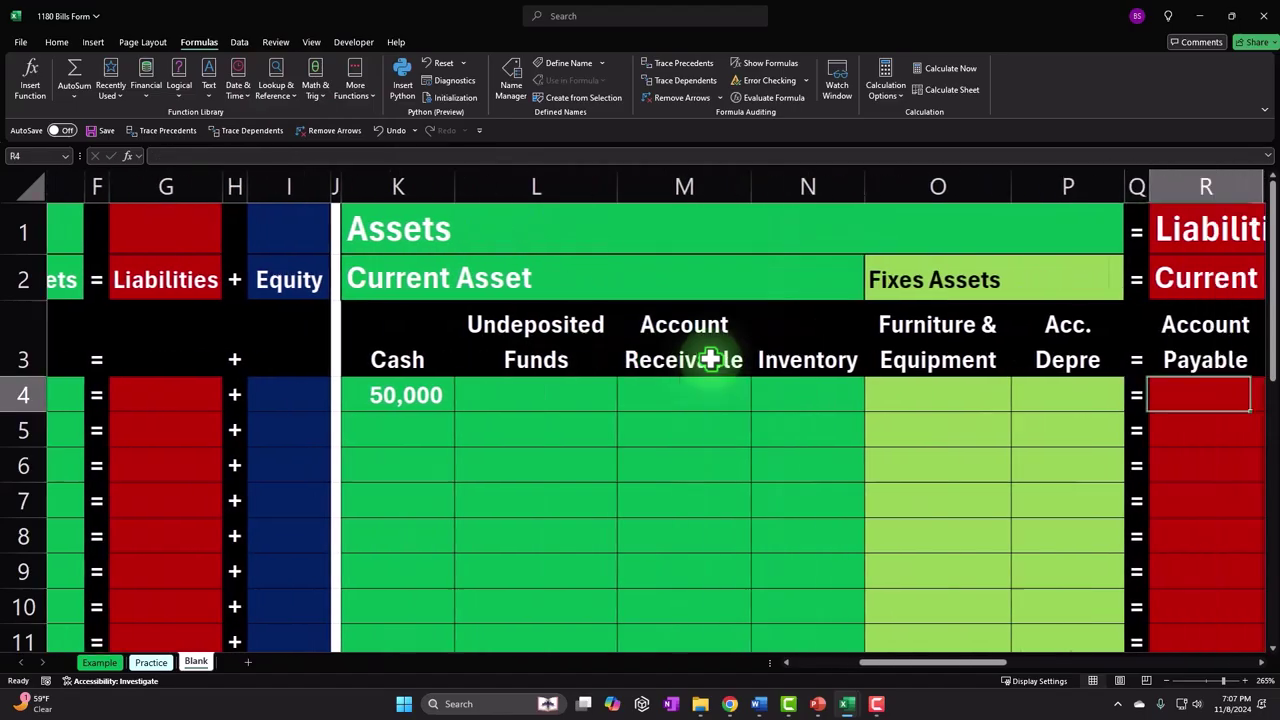
pyautogui.press('Right')
pyautogui.press('Right')
pyautogui.press('Right')
pyautogui.press('Right')
pyautogui.press('Right')
pyautogui.press('Right')
pyautogui.press('Right')
pyautogui.press('Right')
pyautogui.press('Right')
pyautogui.press('Right')
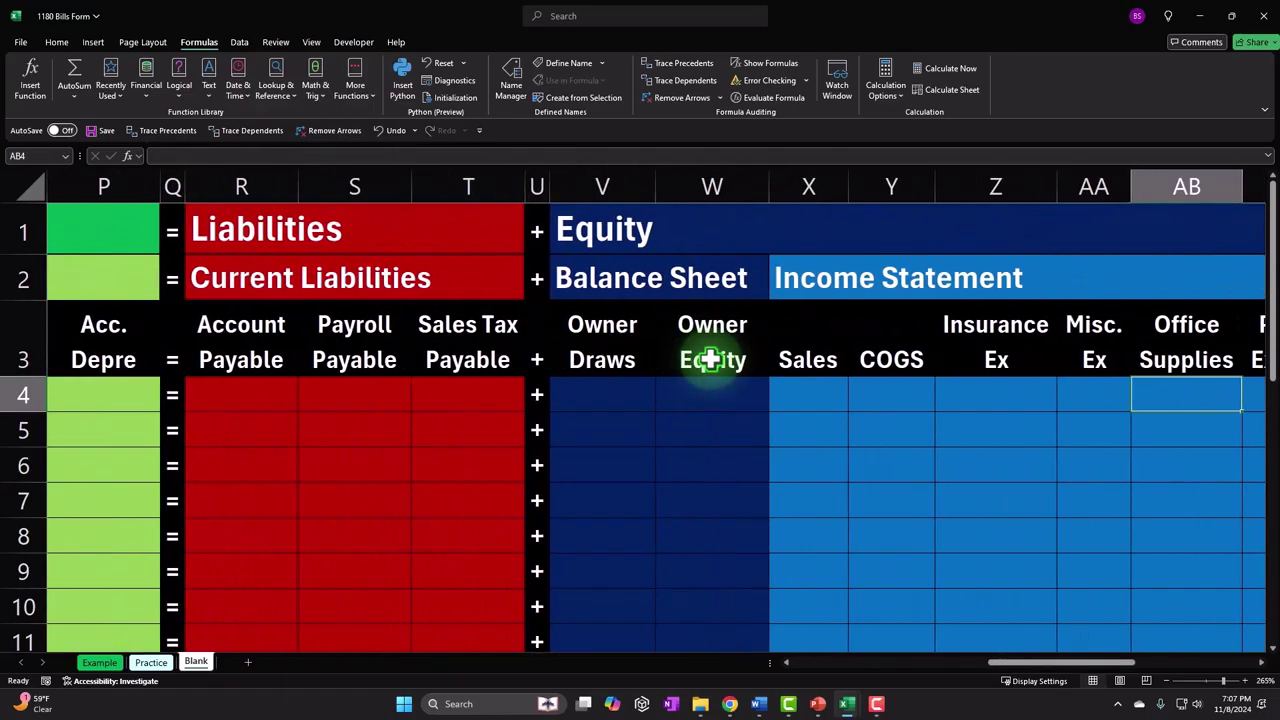
pyautogui.press('Right')
pyautogui.press('Right')
pyautogui.press('Right')
pyautogui.press('Up')
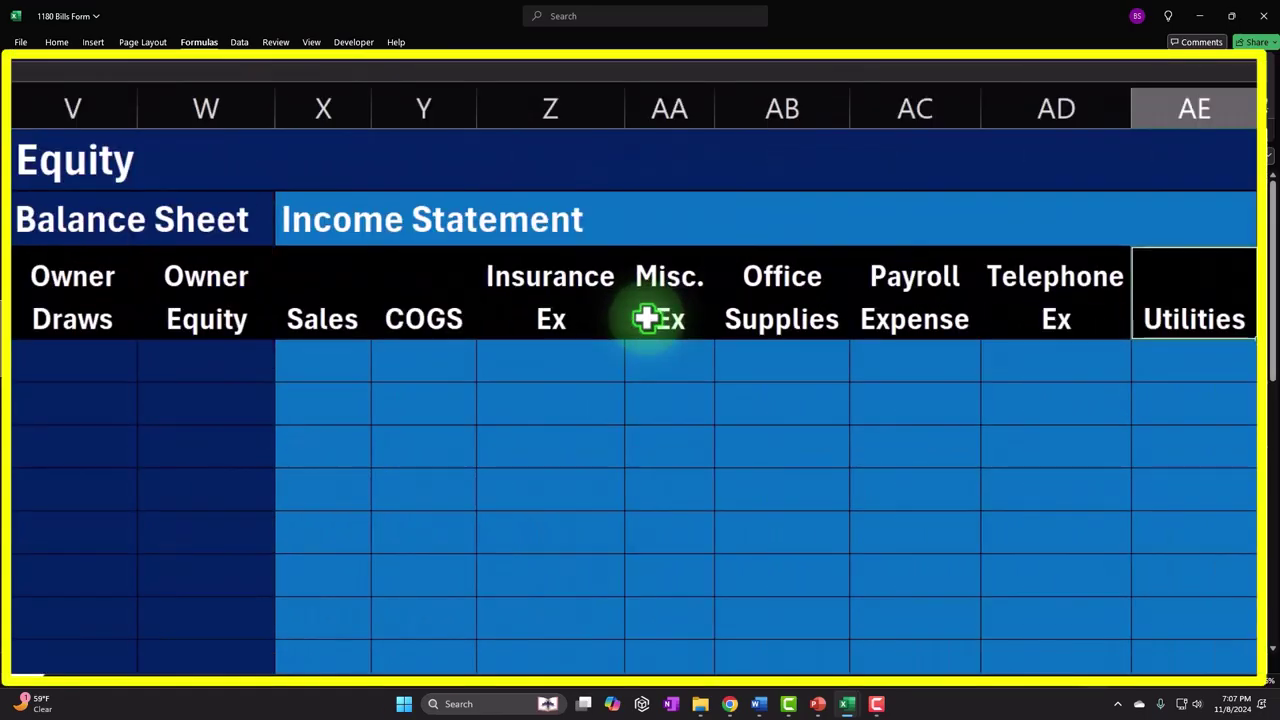
pyautogui.press('Left')
pyautogui.press('Left')
pyautogui.press('Left')
pyautogui.press('Left')
pyautogui.press('Left')
pyautogui.press('Left')
pyautogui.press('Left')
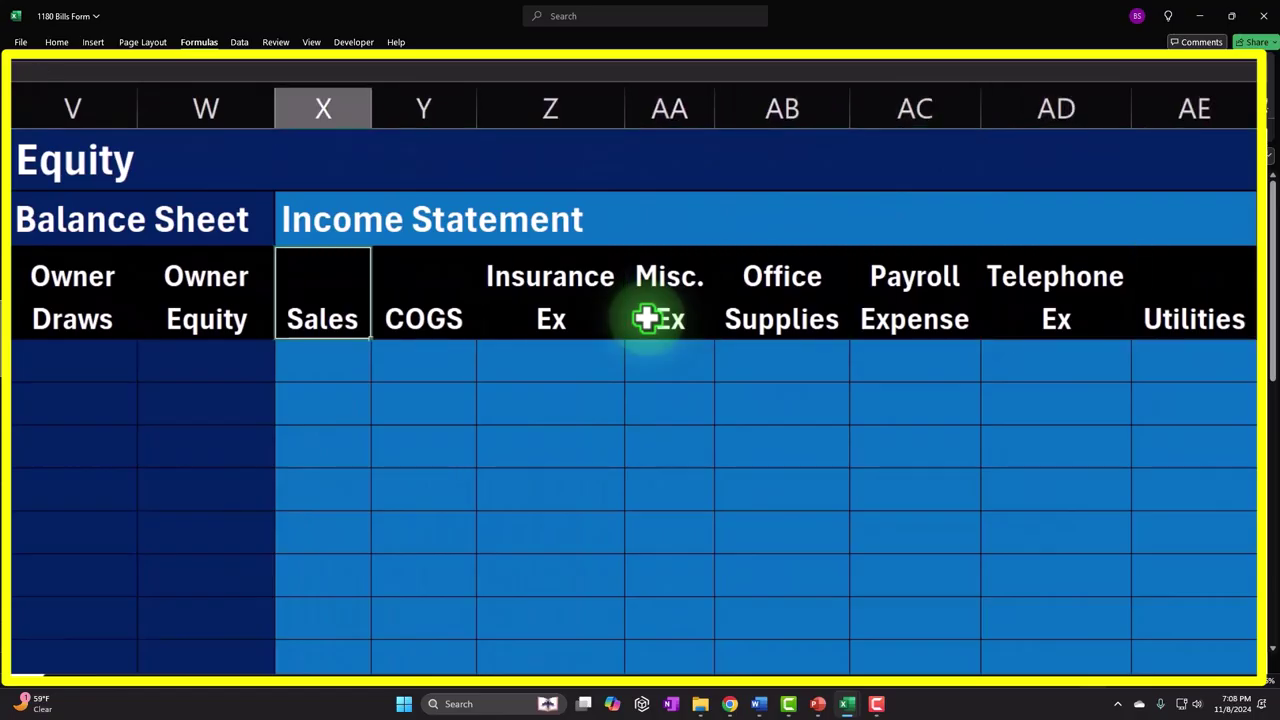
pyautogui.press('Down')
pyautogui.press('Left')
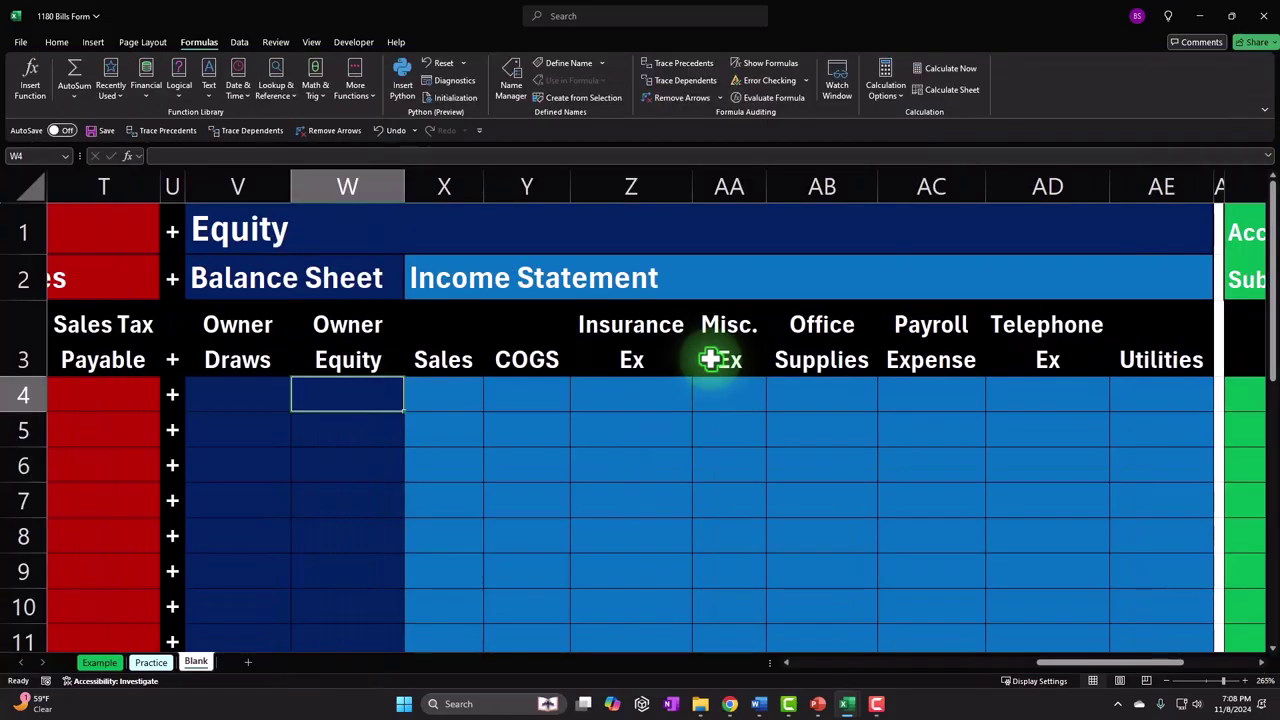
# - Link Owner Equity in W4 to the C4 amount so it shows 50,000
pyautogui.write('=')
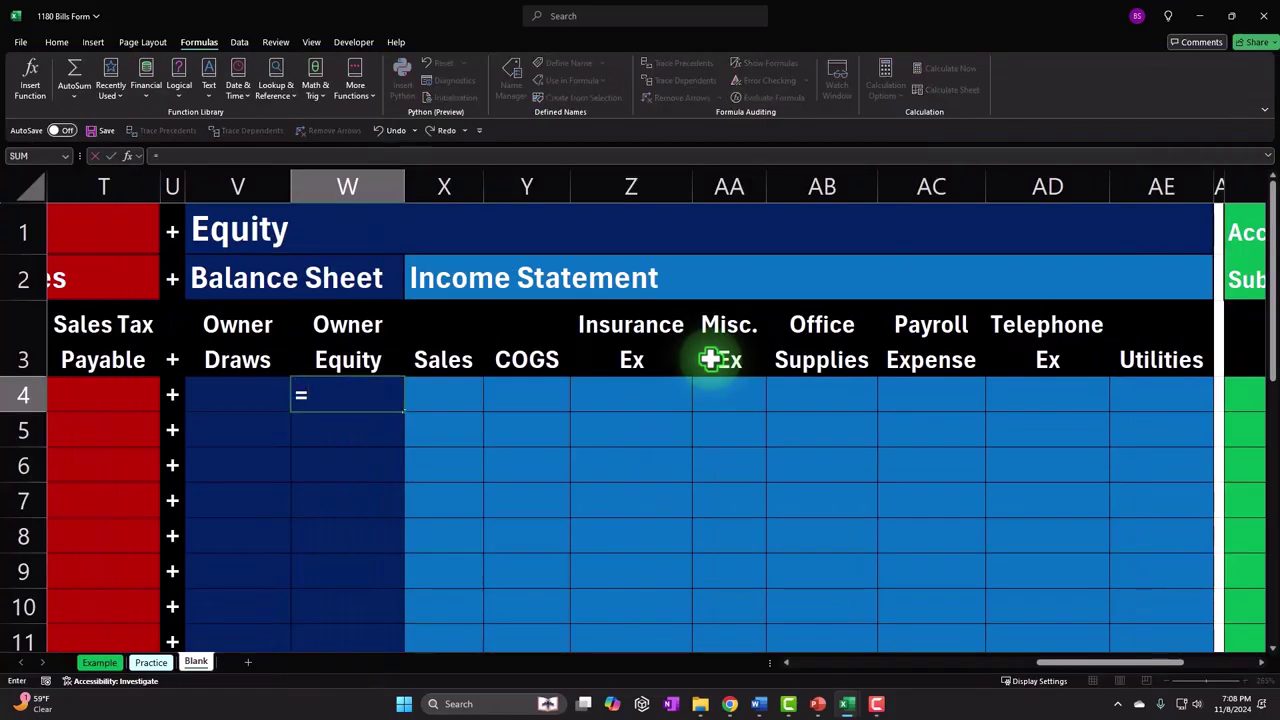
pyautogui.press('Left')
pyautogui.press('Left')
pyautogui.press('Left')
pyautogui.press('Left')
pyautogui.press('Left')
pyautogui.press('Left')
pyautogui.press('Left')
pyautogui.press('Left')
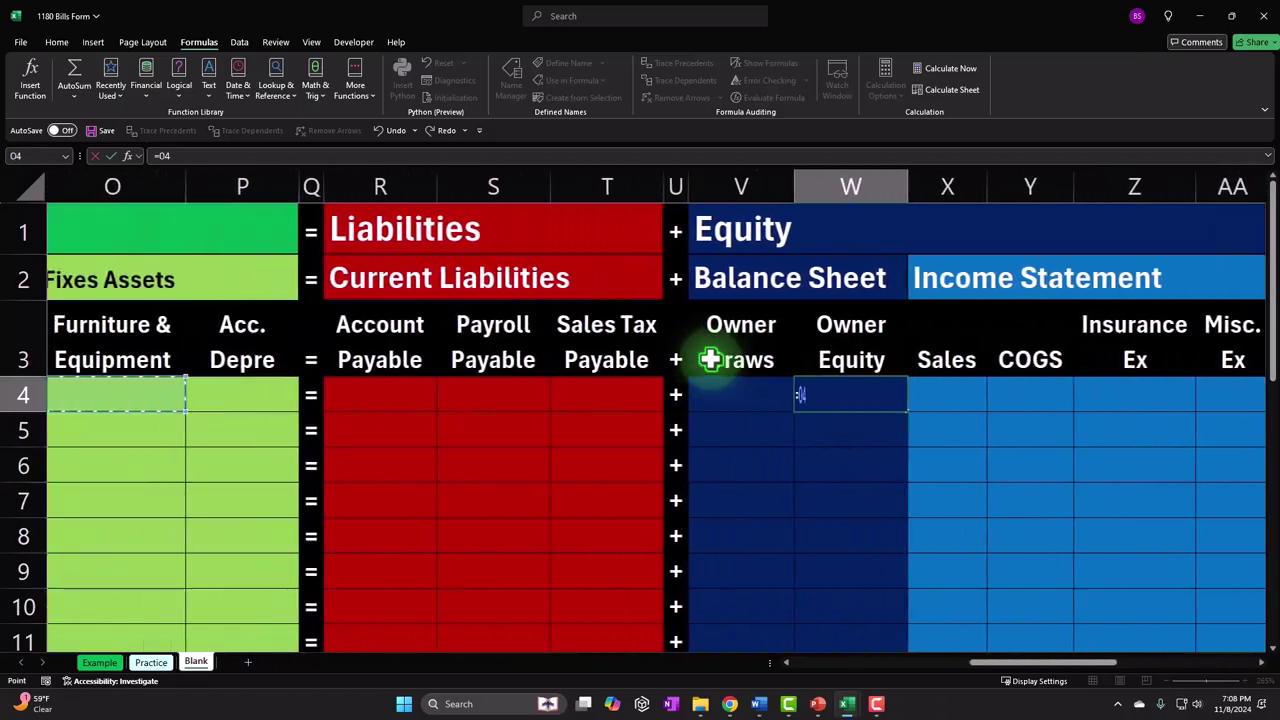
pyautogui.press('Left')
pyautogui.press('Left')
pyautogui.press('Left')
pyautogui.press('Left')
pyautogui.press('Left')
pyautogui.press('Left')
pyautogui.press('Left')
pyautogui.press('Left')
pyautogui.press('Left')
pyautogui.press('Left')
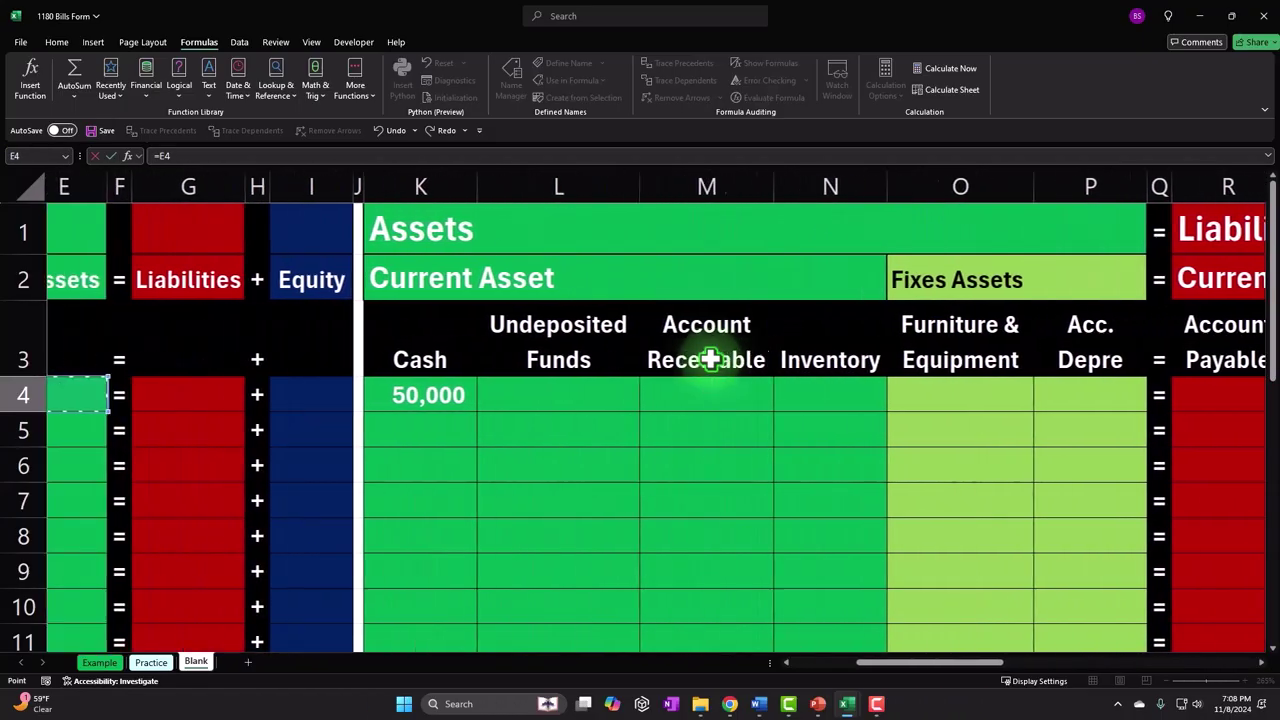
pyautogui.press('Left')
pyautogui.press('Left')
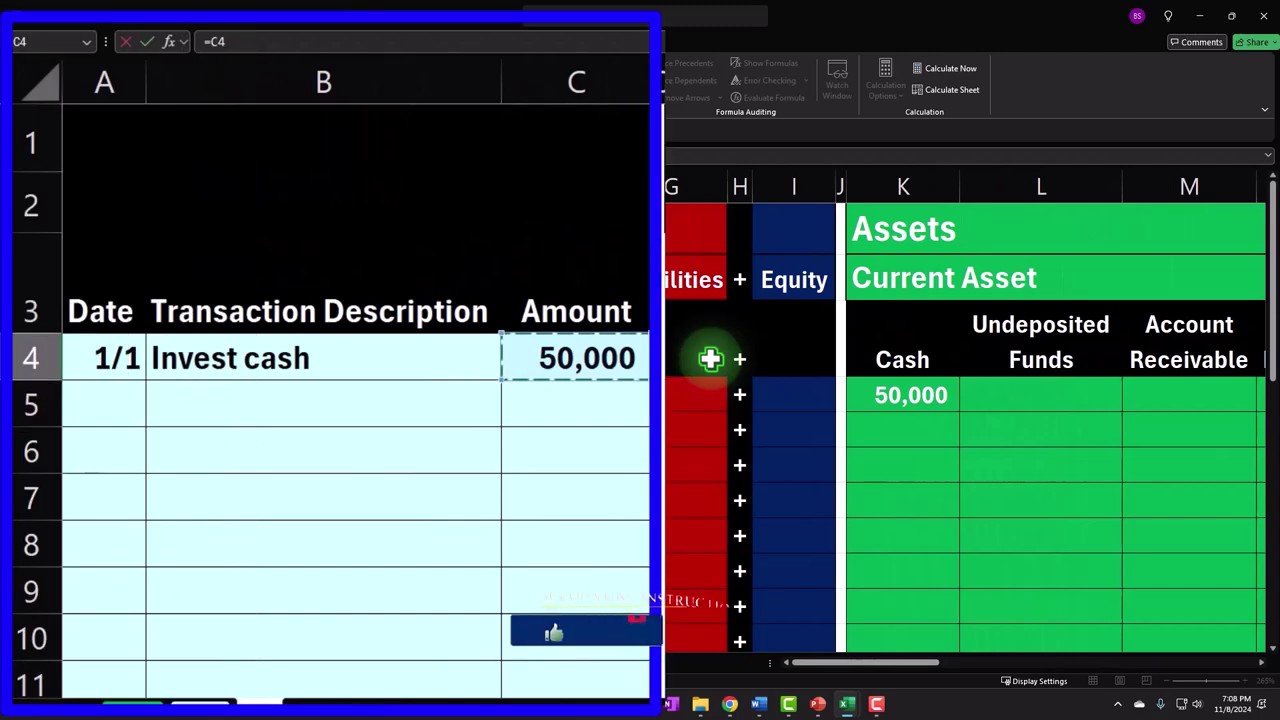
pyautogui.press('Return')
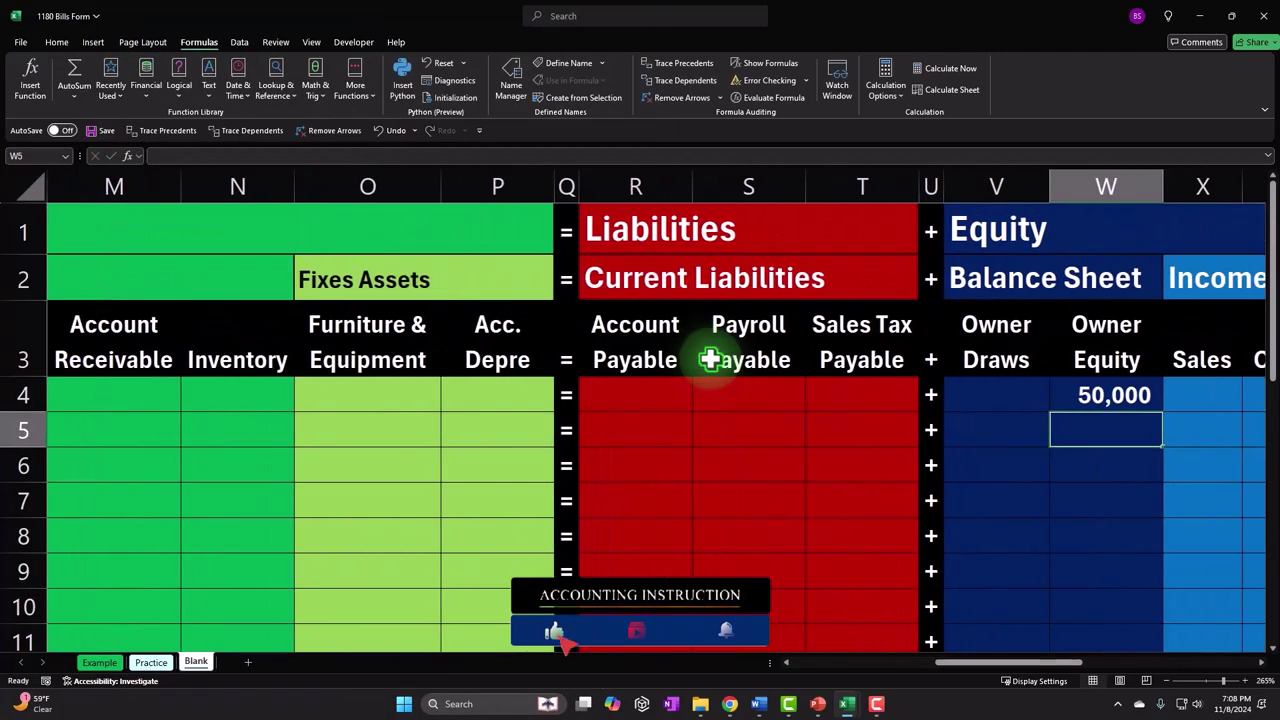
# - Move back along row 4 to the Assets total cell E4
pyautogui.press('Right')
pyautogui.press('Left')
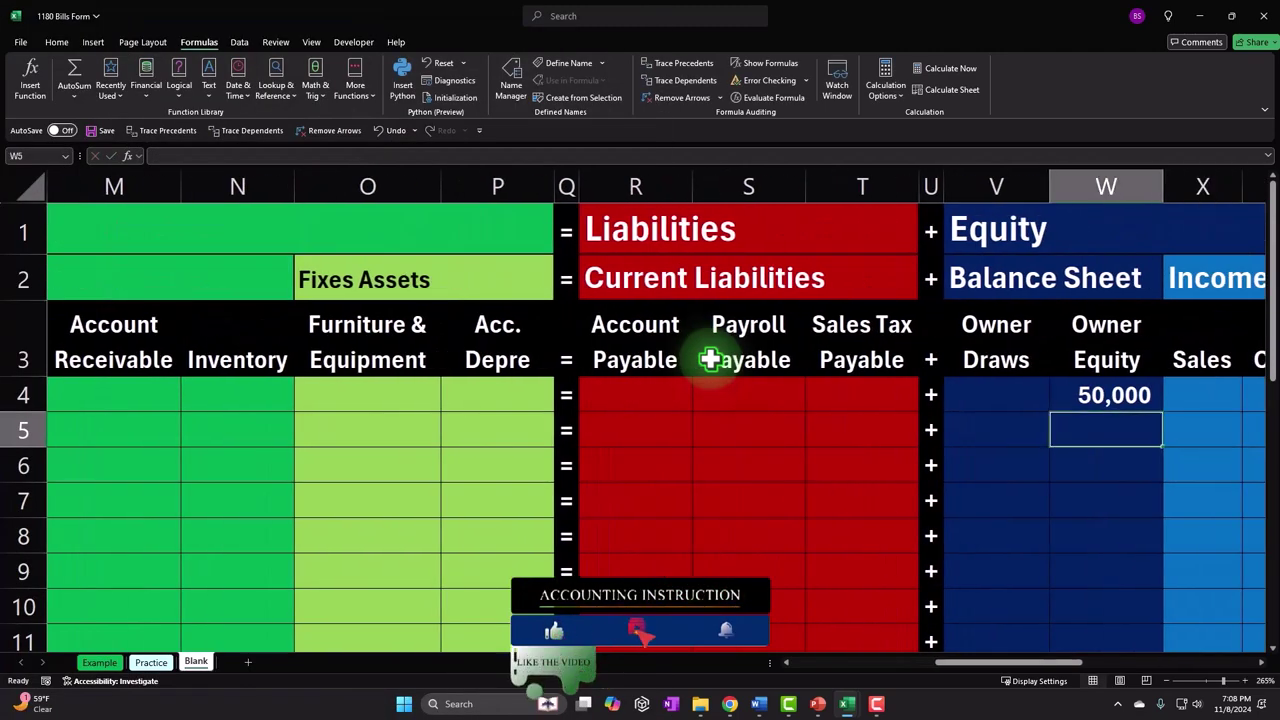
pyautogui.press('Right')
pyautogui.press('Left')
pyautogui.press('Up')
pyautogui.press('Left')
pyautogui.press('Left')
pyautogui.press('Left')
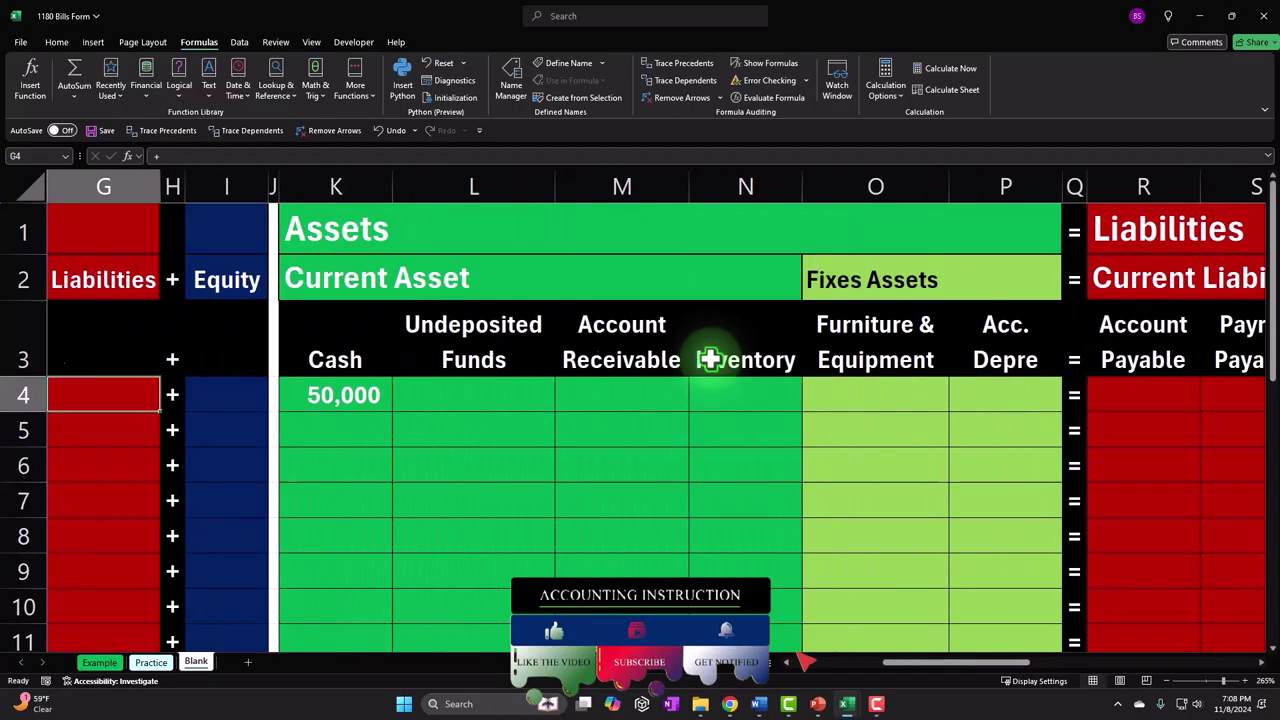
pyautogui.press('Left')
pyautogui.press('Left')
pyautogui.press('Left')
pyautogui.press('Left')
pyautogui.press('Left')
pyautogui.press('Left')
pyautogui.press('Right')
pyautogui.press('Right')
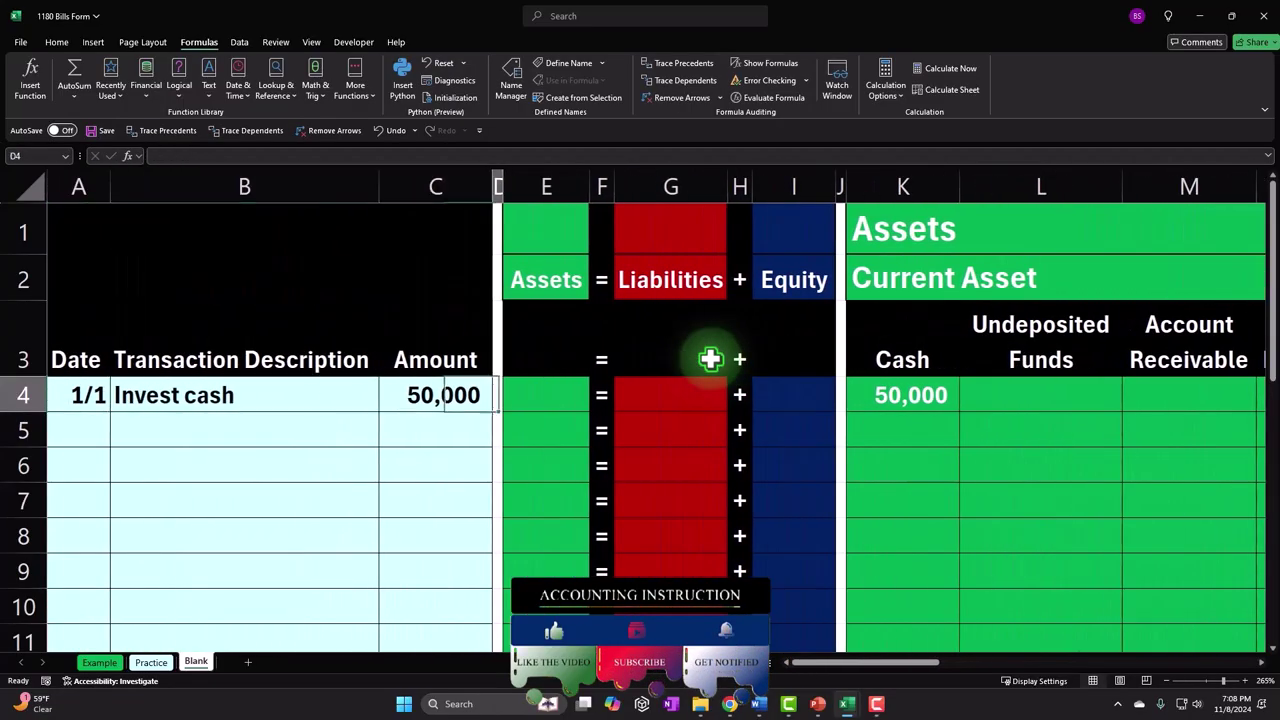
pyautogui.press('Right')
pyautogui.press('Right')
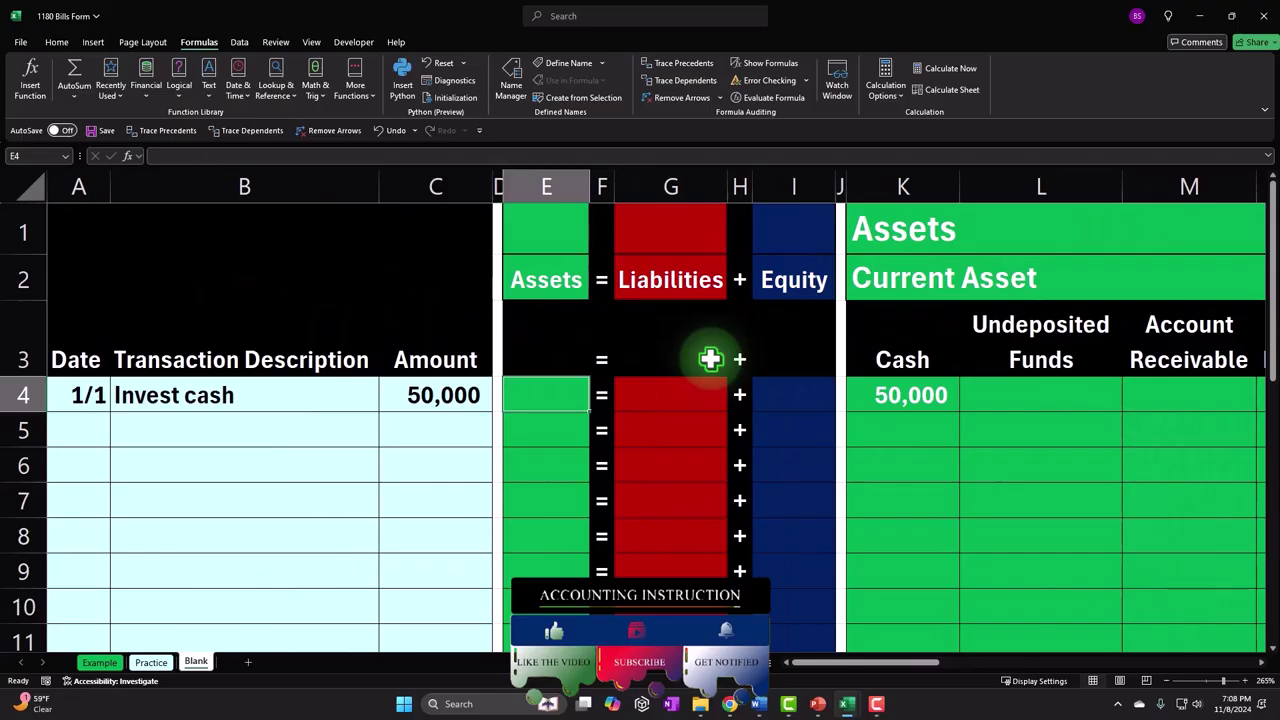
# - Total the asset columns in E4 with SUM, giving Assets 50,000
pyautogui.write('=')
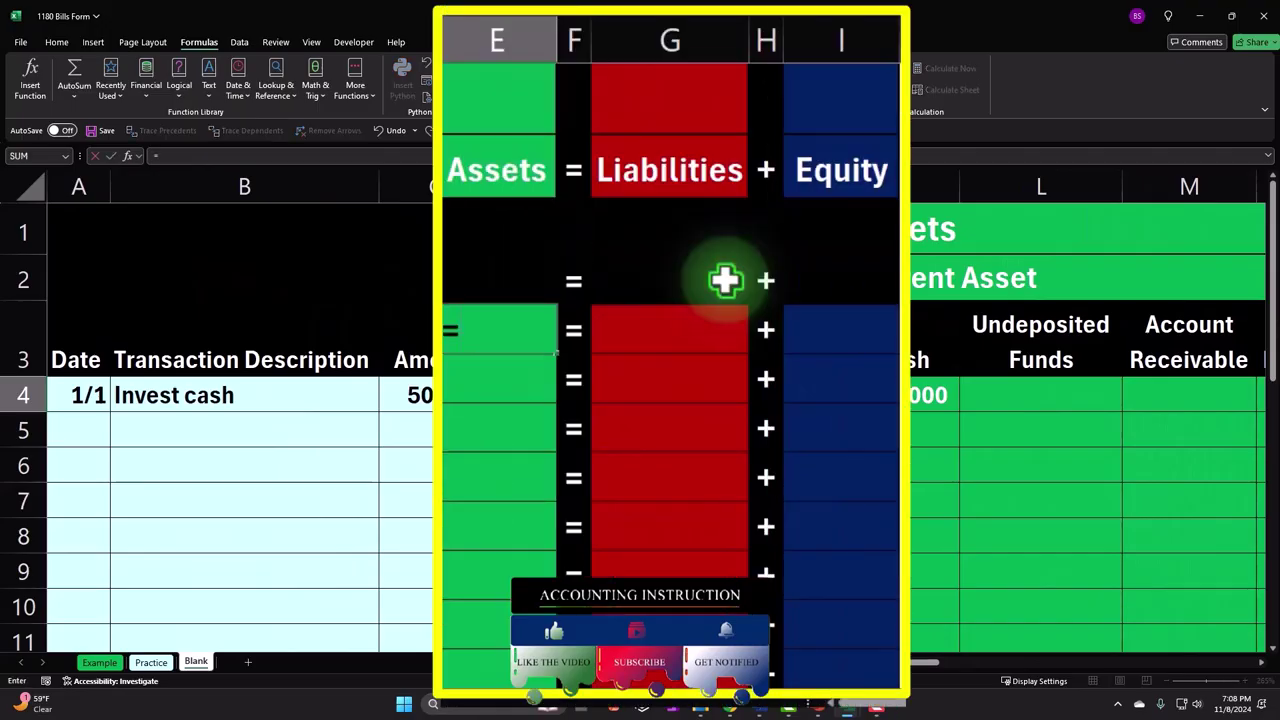
pyautogui.write('sum(')
pyautogui.press('Right')
pyautogui.press('Right')
pyautogui.press('Right')
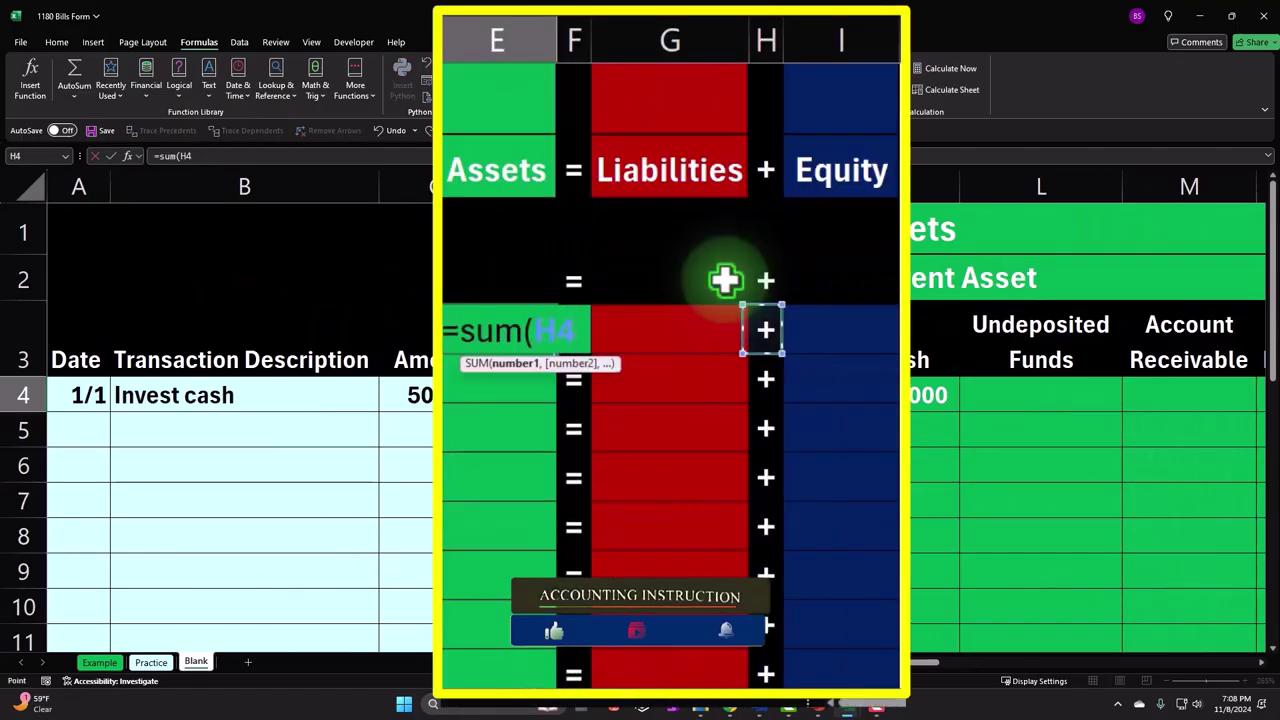
pyautogui.press('Right')
pyautogui.press('Right')
pyautogui.press('Right')
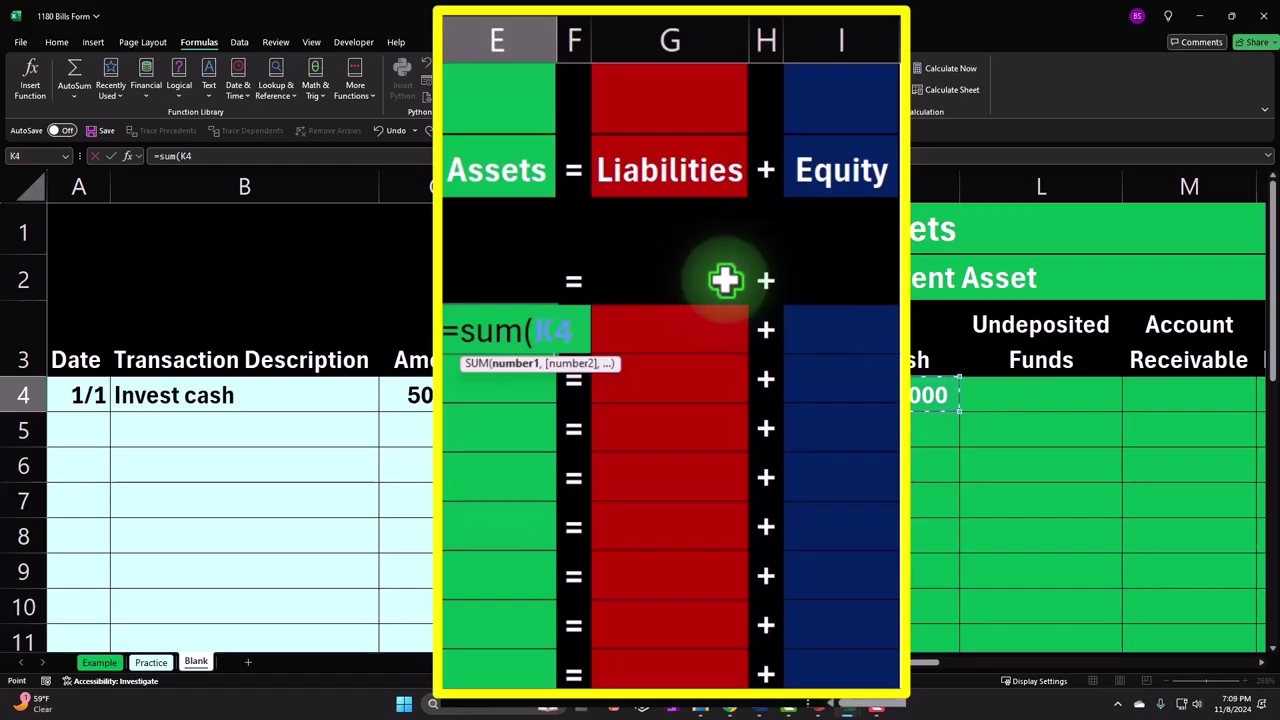
pyautogui.hotkey('shift', 'Right')
pyautogui.hotkey('shift', 'Right')
pyautogui.hotkey('shift', 'Right')
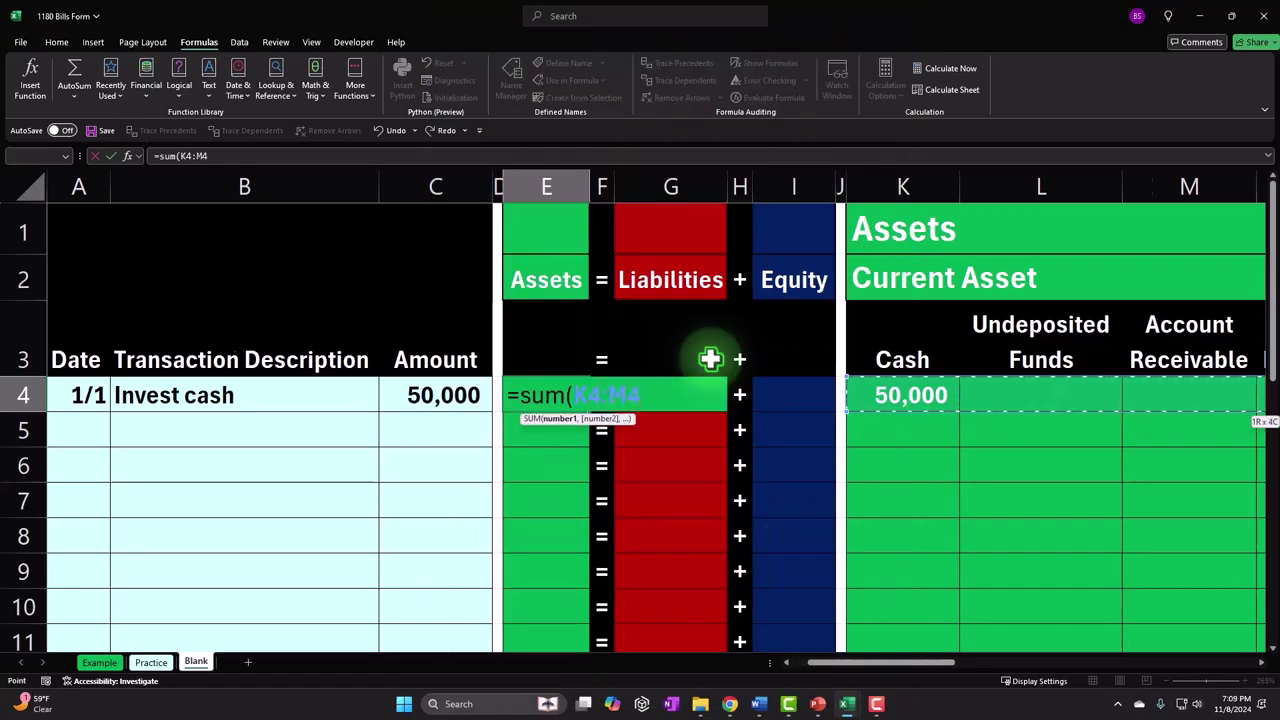
pyautogui.hotkey('shift', 'Right')
pyautogui.hotkey('shift', 'Right')
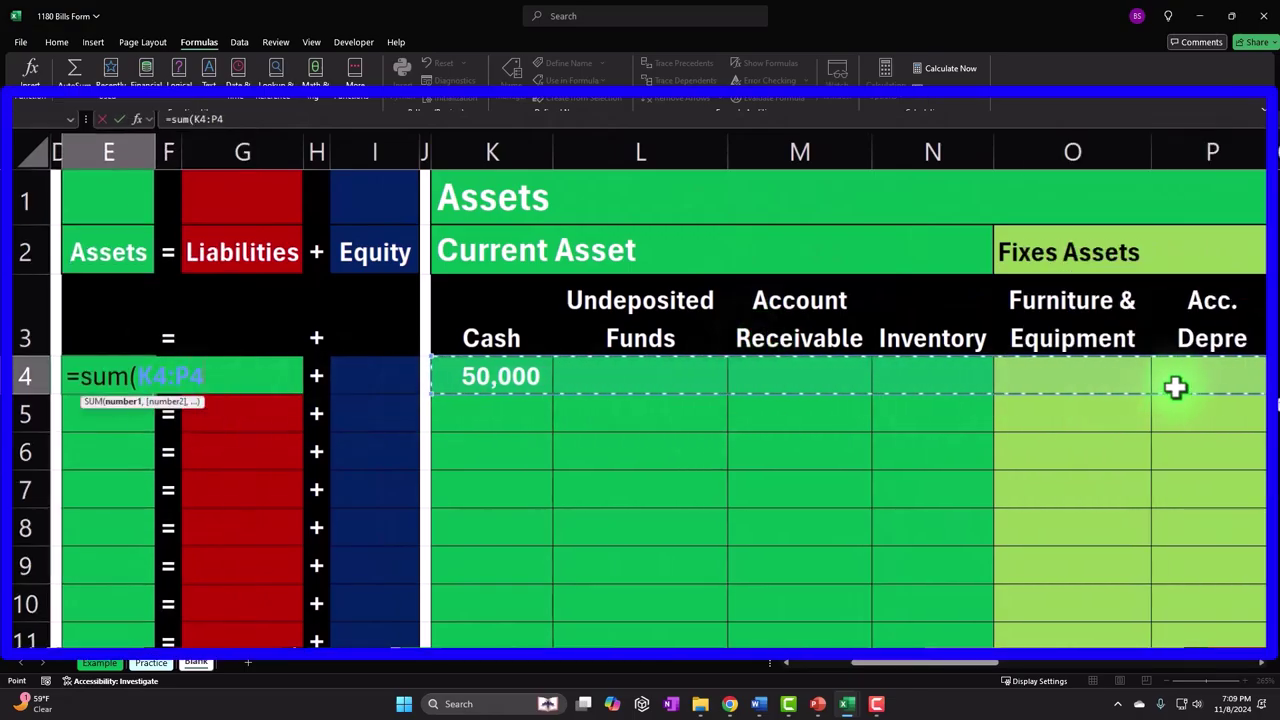
pyautogui.press('Return')
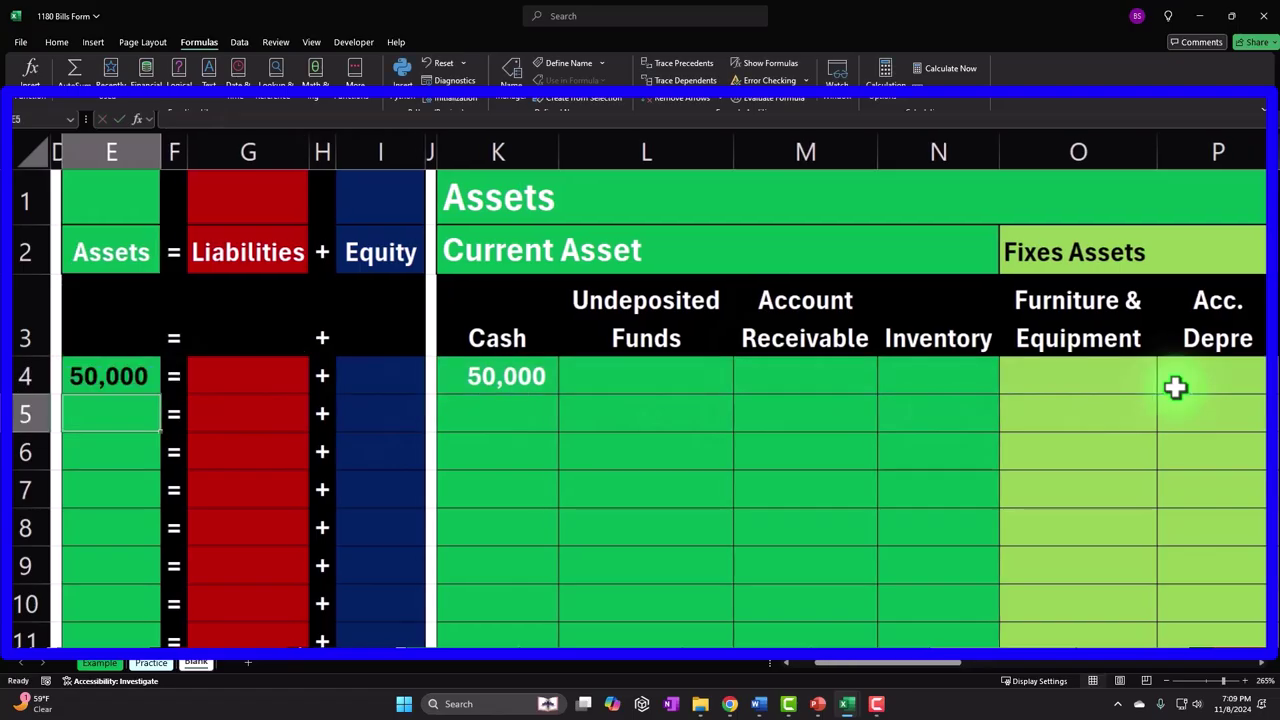
# - Sum the three liability columns for the Liabilities total, which shows 0
pyautogui.press('Up')
pyautogui.press('Right')
pyautogui.press('Right')
pyautogui.write('=')
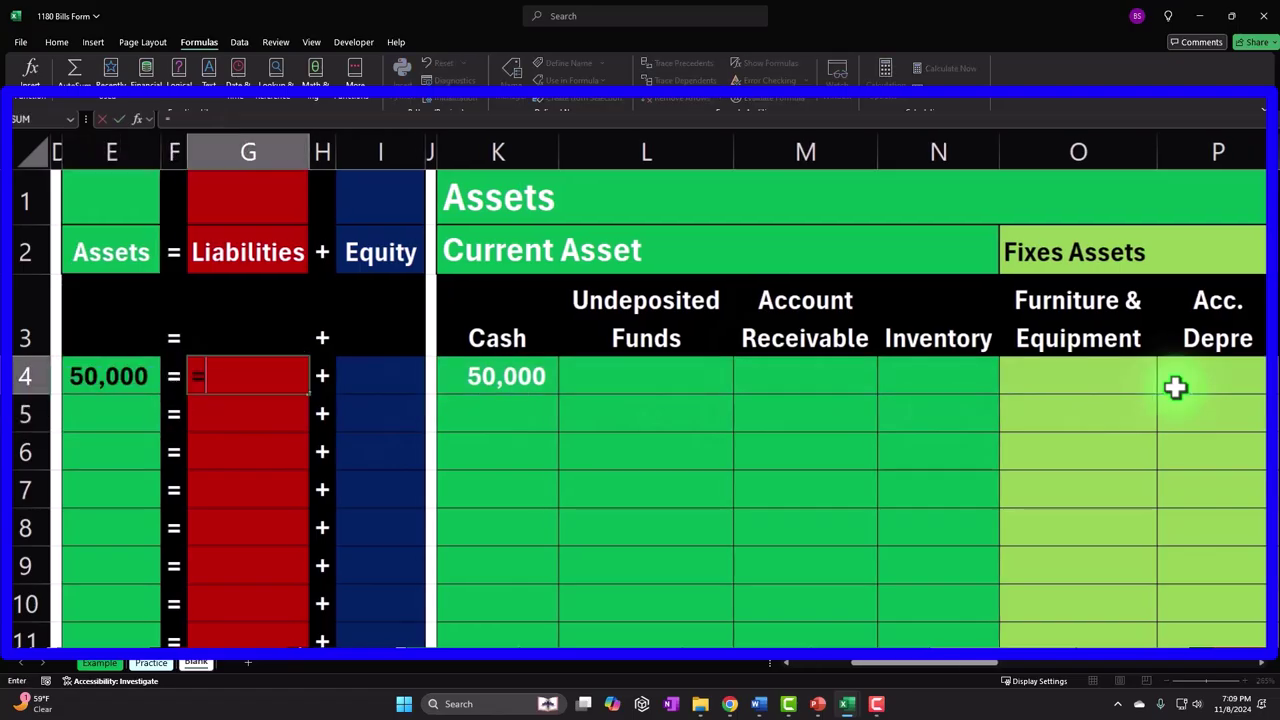
pyautogui.write('sum')
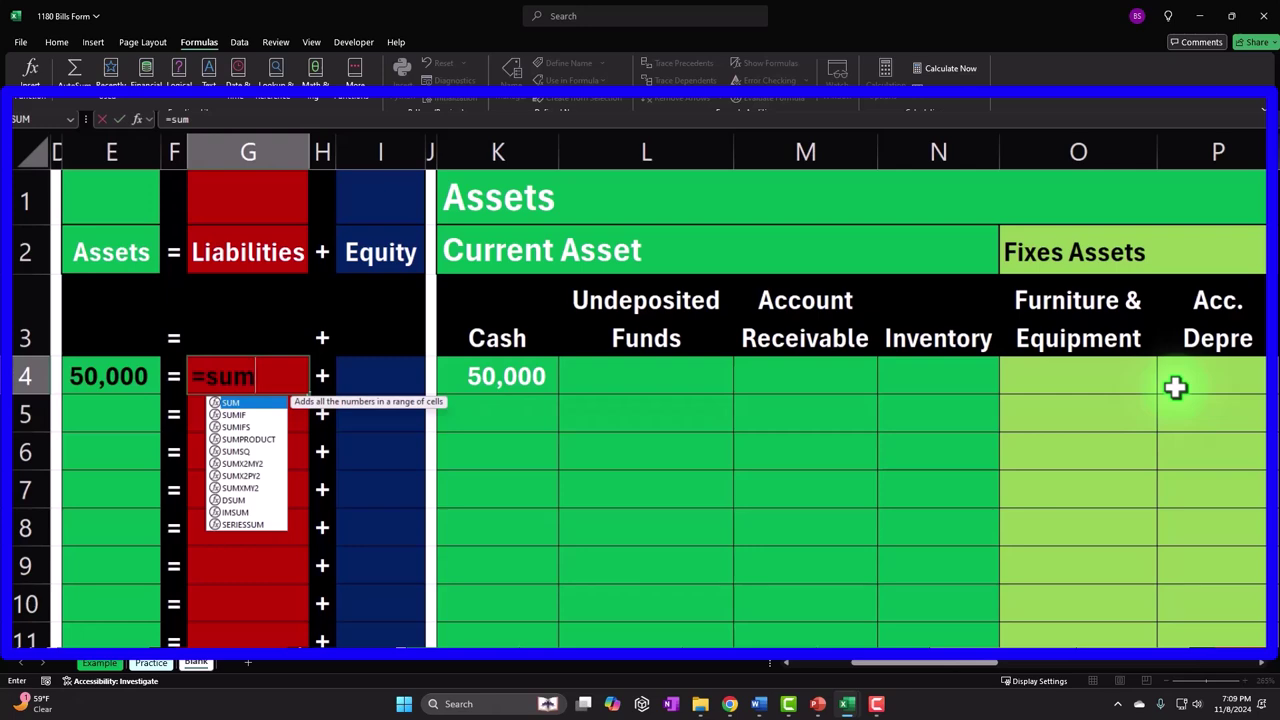
pyautogui.press('Tab')
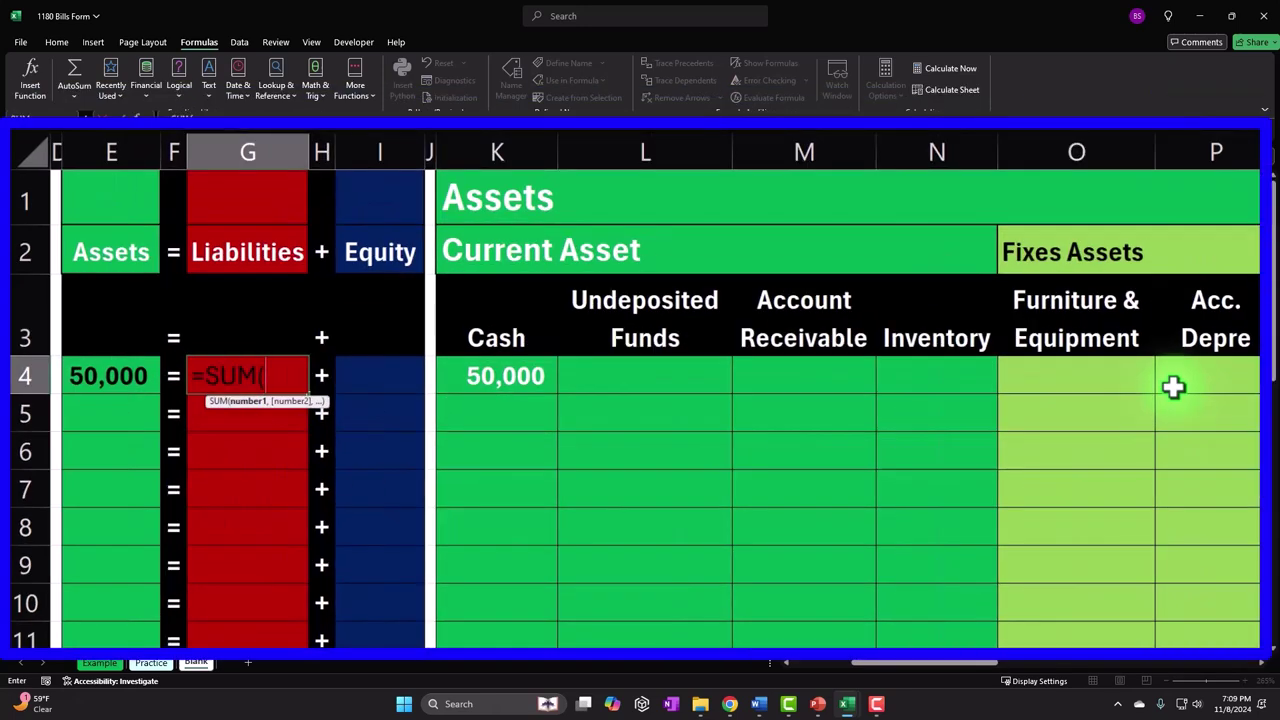
pyautogui.press('Right')
pyautogui.press('Right')
pyautogui.press('Right')
pyautogui.press('Right')
pyautogui.press('Right')
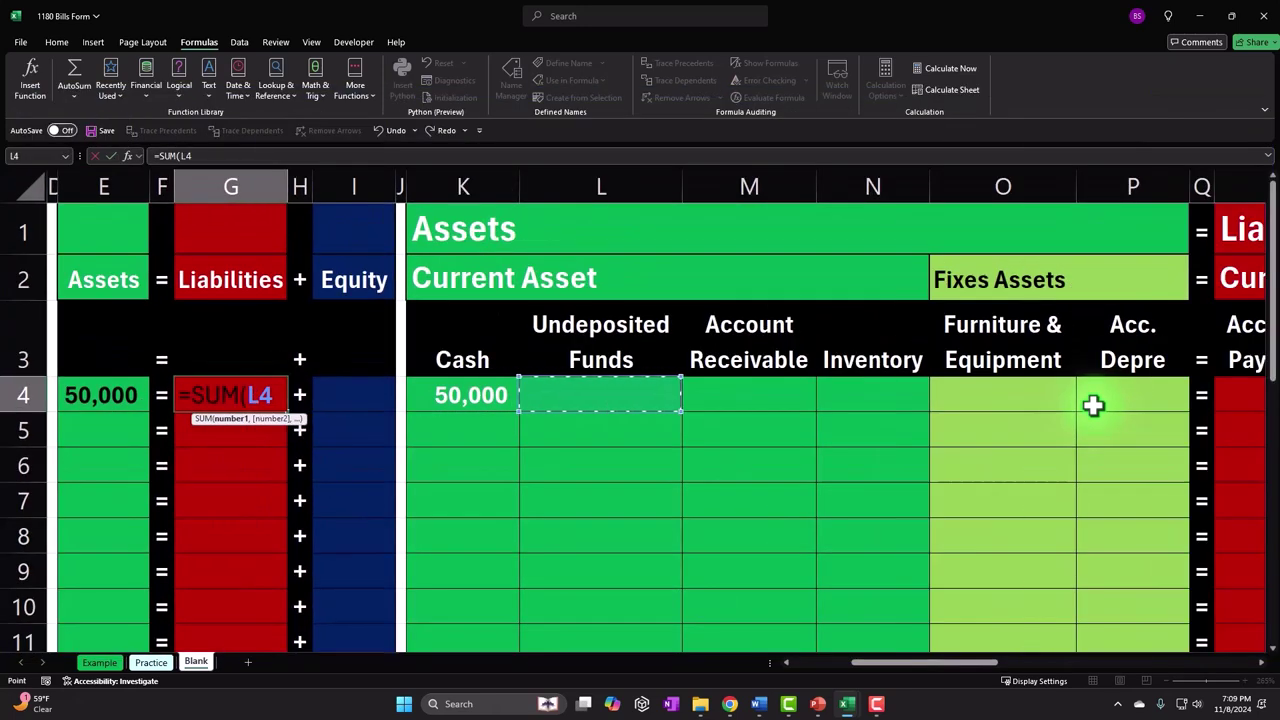
pyautogui.press('Right')
pyautogui.press('Right')
pyautogui.press('Right')
pyautogui.press('Right')
pyautogui.press('Right')
pyautogui.press('Right')
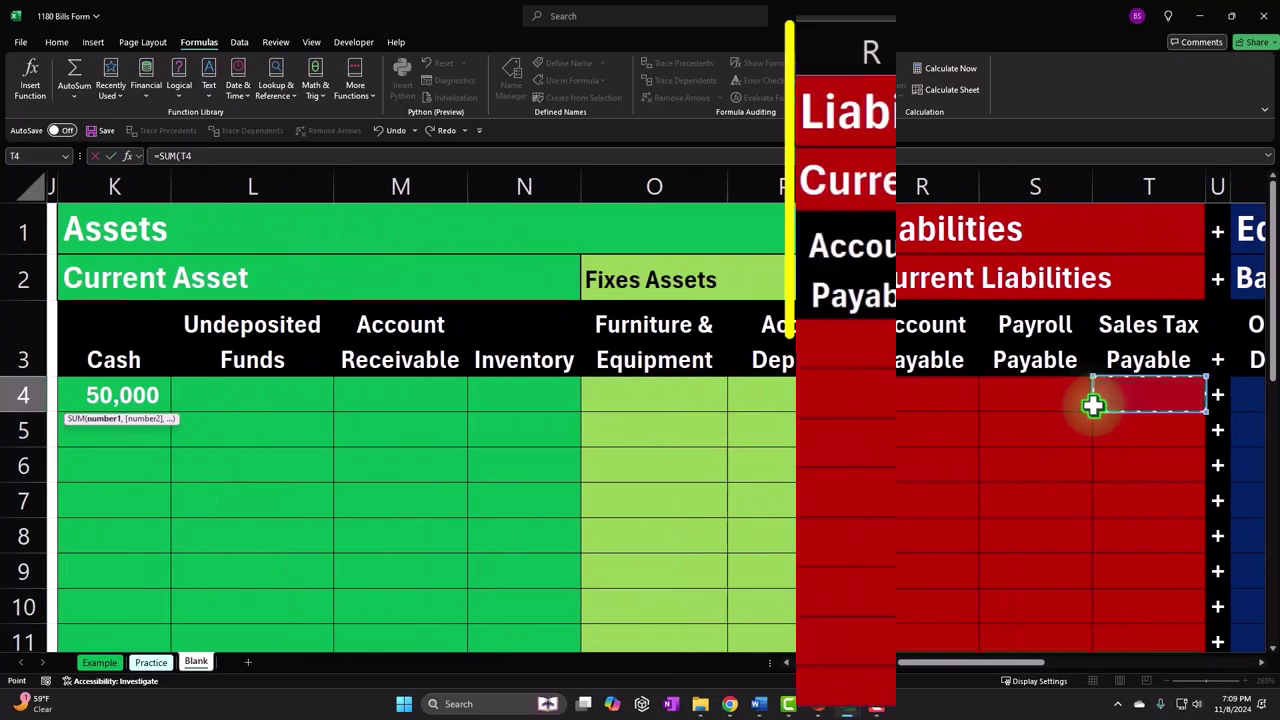
pyautogui.hotkey('shift', 'Right')
pyautogui.hotkey('shift', 'Right')
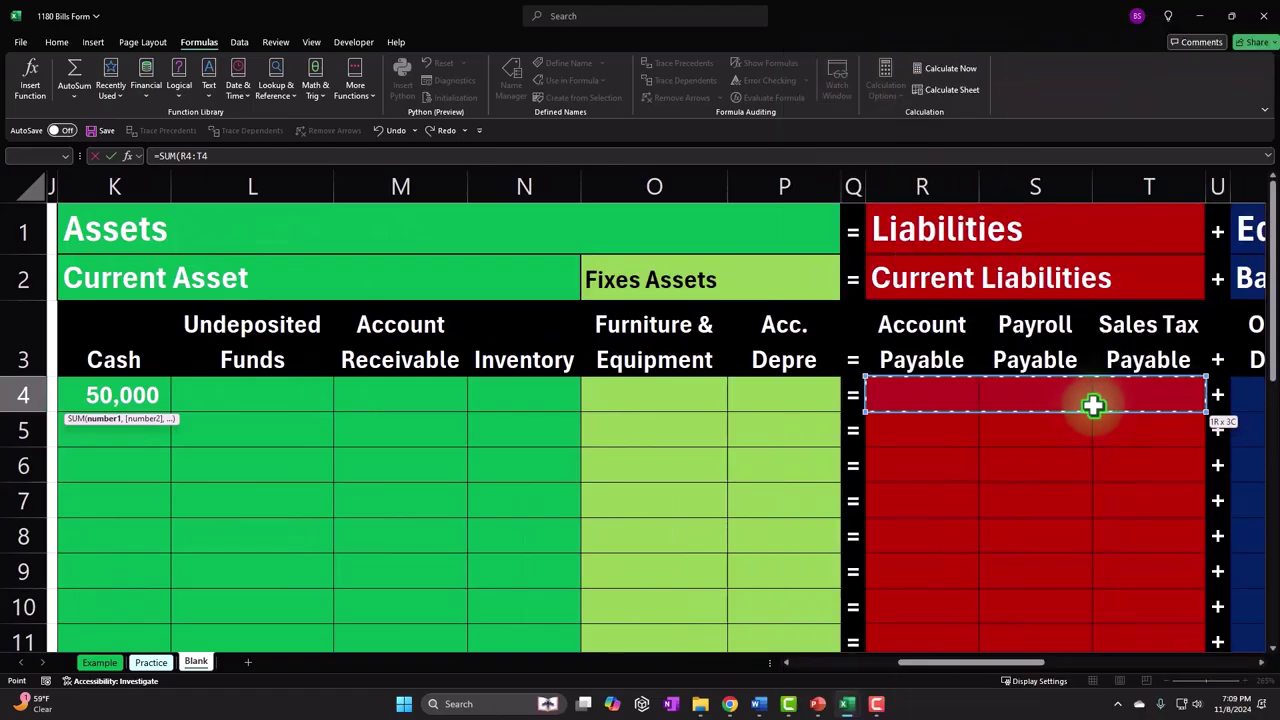
pyautogui.press('Return')
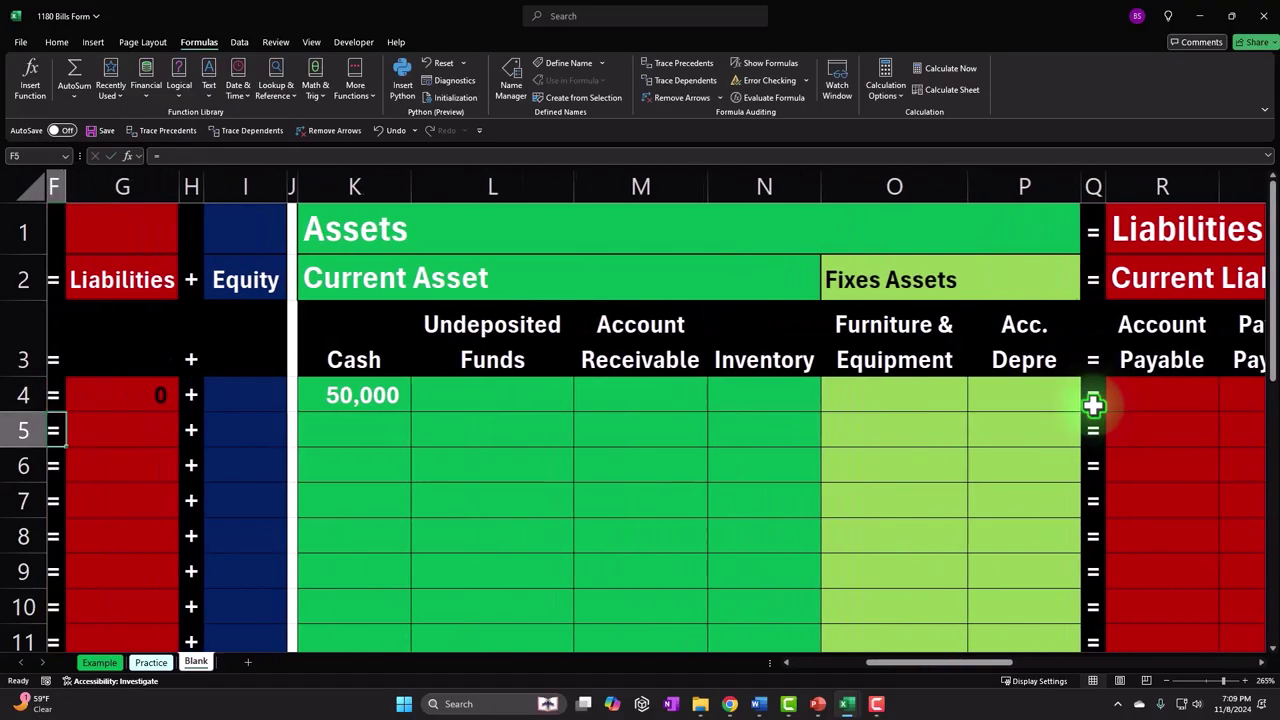
# - Set the Equity total in I4 to =SUM(V4:AE4), showing 50,000
pyautogui.press('Right')
pyautogui.press('Right')
pyautogui.press('Up')
pyautogui.press('Right')
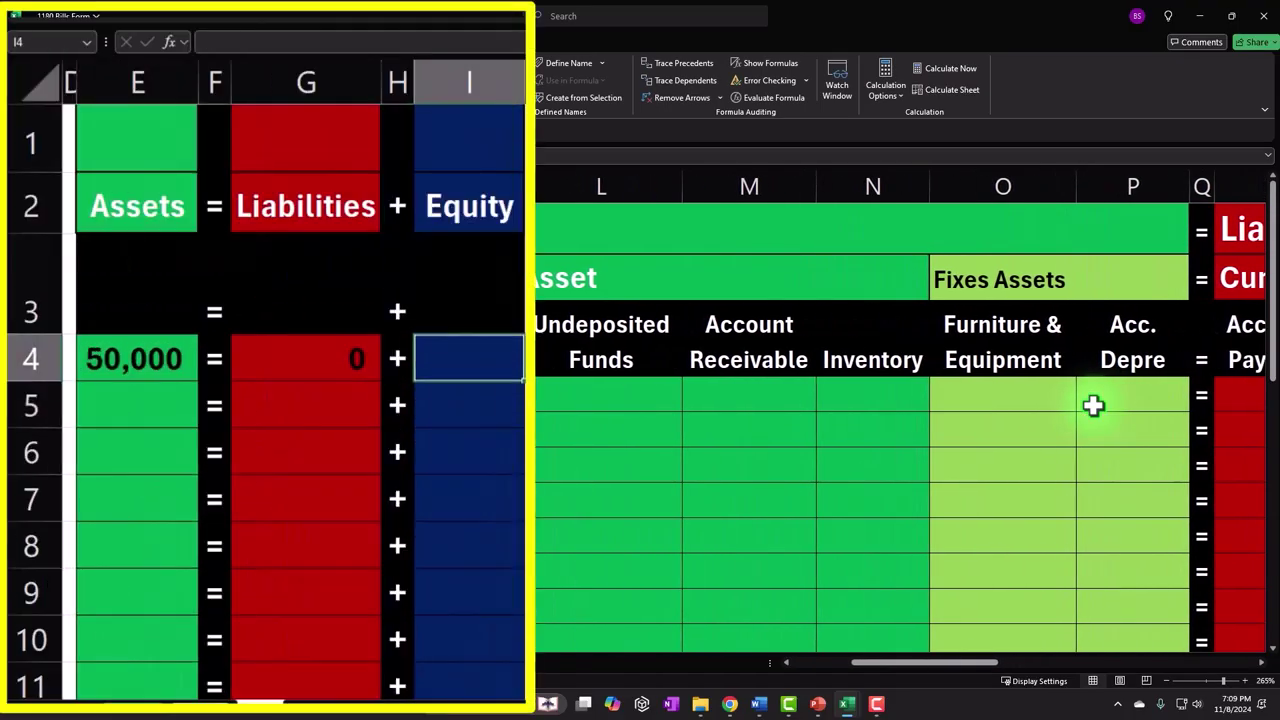
pyautogui.write('=sum(')
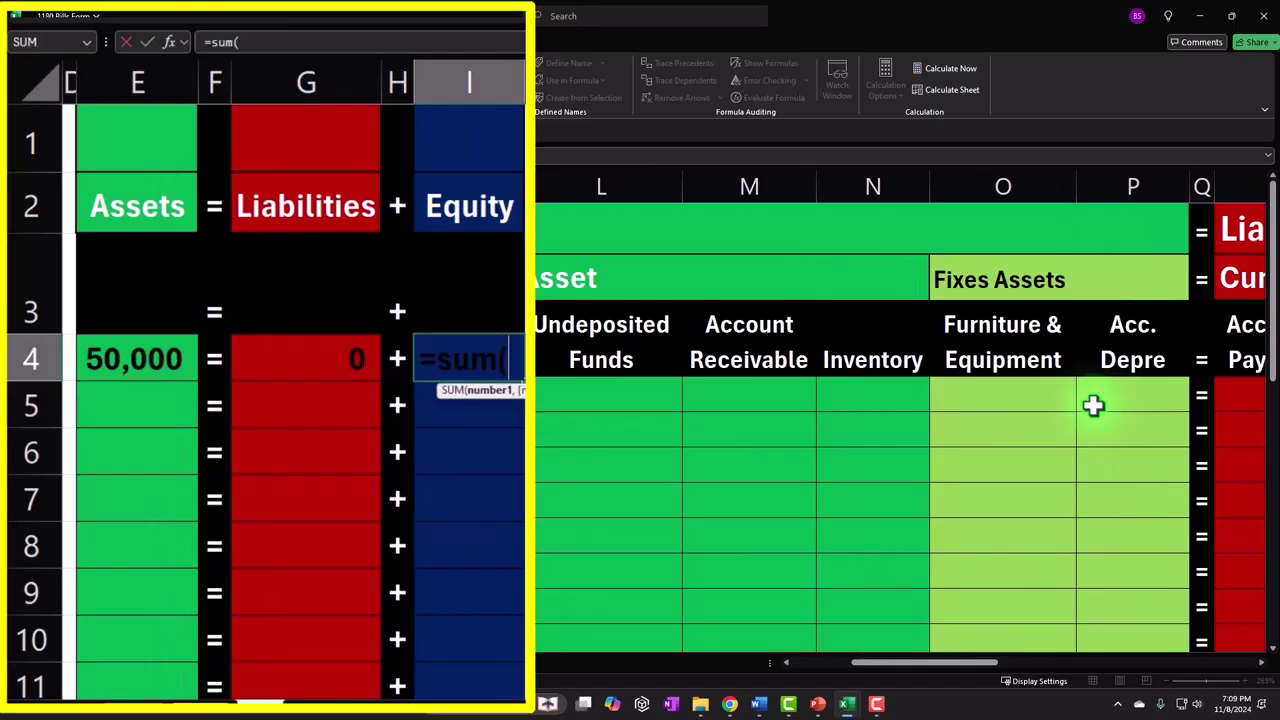
pyautogui.press('Right')
pyautogui.press('Right')
pyautogui.press('Right')
pyautogui.press('Right')
pyautogui.press('Right')
pyautogui.press('Right')
pyautogui.press('Right')
pyautogui.press('Right')
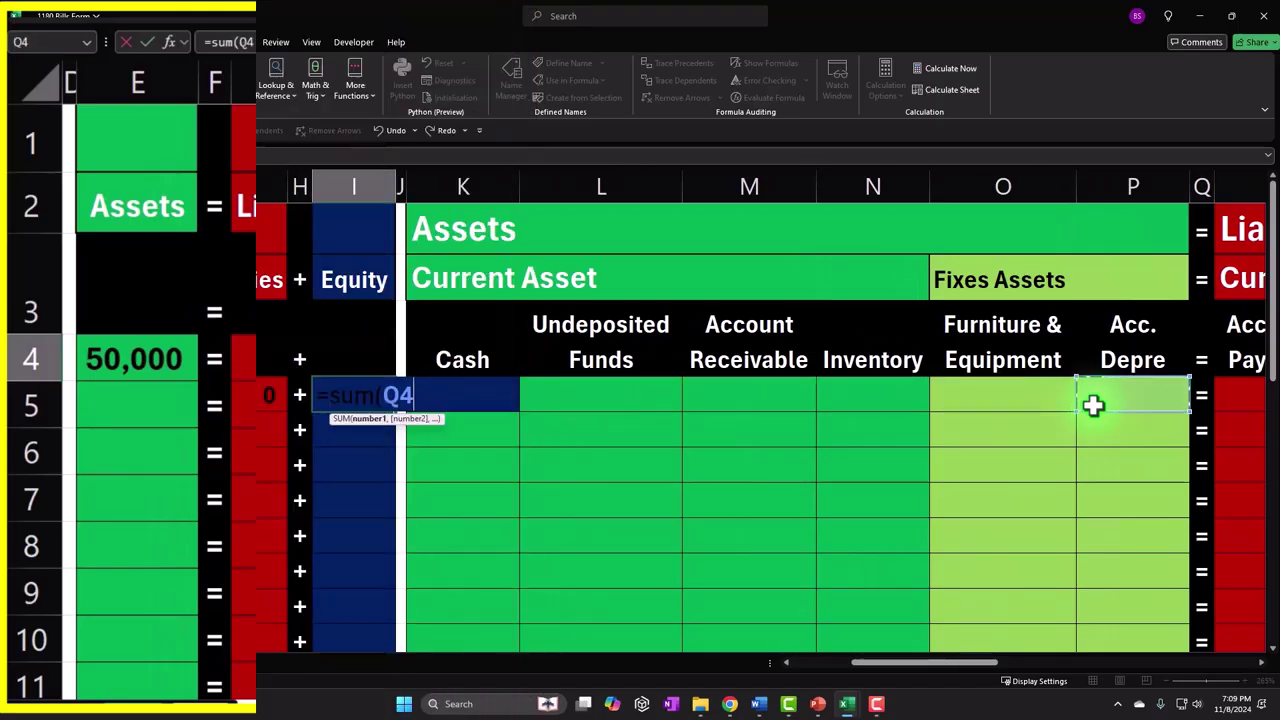
pyautogui.press('Right')
pyautogui.press('Right')
pyautogui.press('Right')
pyautogui.press('Right')
pyautogui.press('Right')
pyautogui.press('Right')
pyautogui.press('Right')
pyautogui.press('Right')
pyautogui.press('Right')
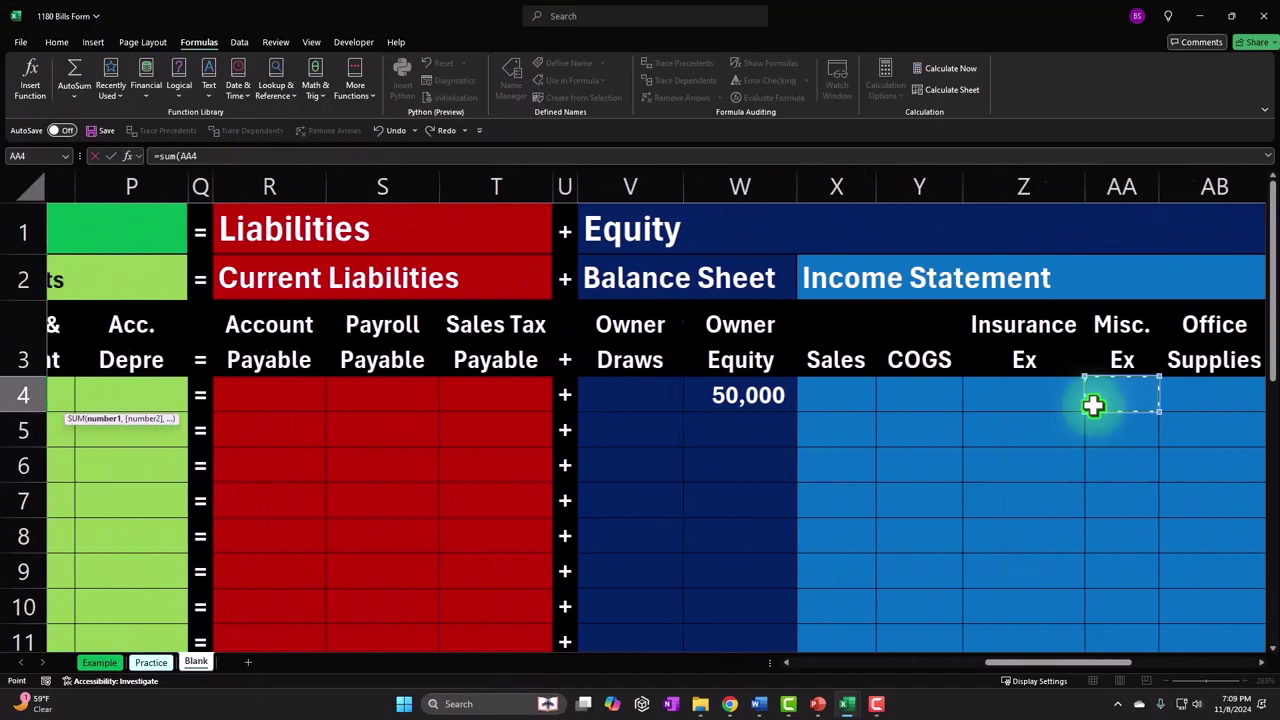
pyautogui.press('Right')
pyautogui.press('Right')
pyautogui.press('Right')
pyautogui.press('Left')
pyautogui.press('Left')
pyautogui.press('Left')
pyautogui.press('Left')
pyautogui.press('Left')
pyautogui.press('Left')
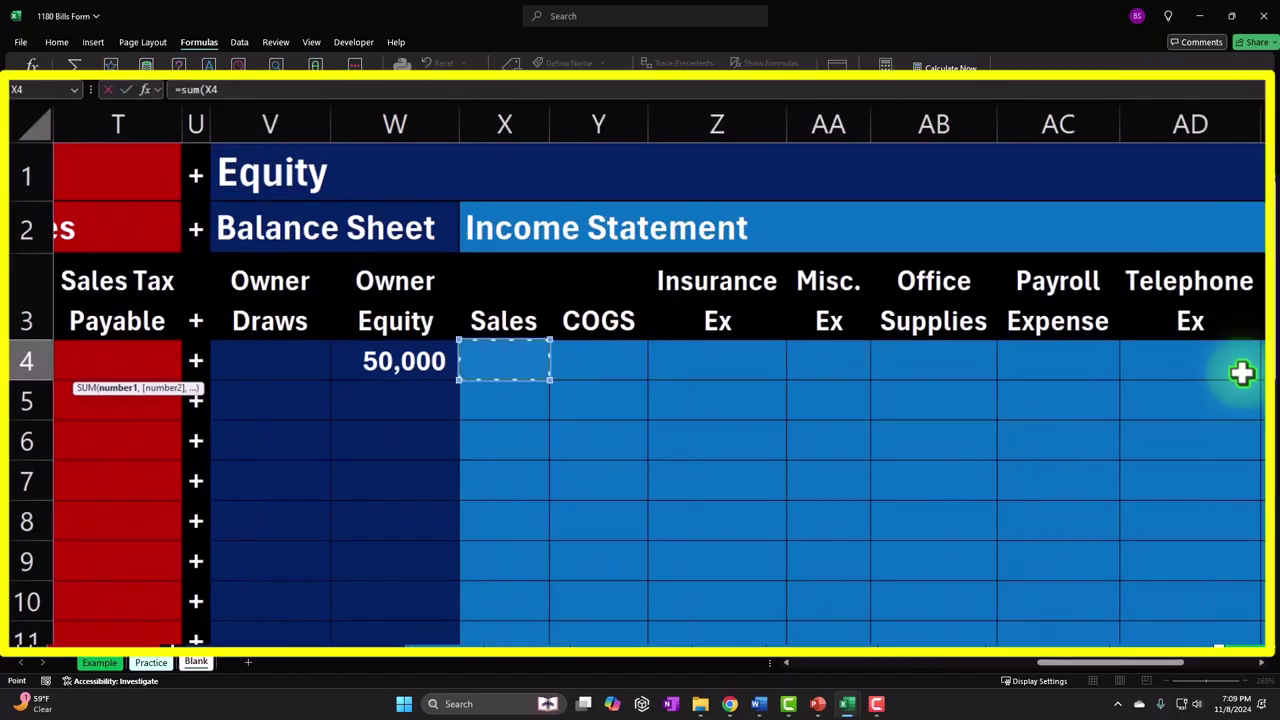
pyautogui.press('Left')
pyautogui.press('Left')
pyautogui.hotkey('shift', 'Right')
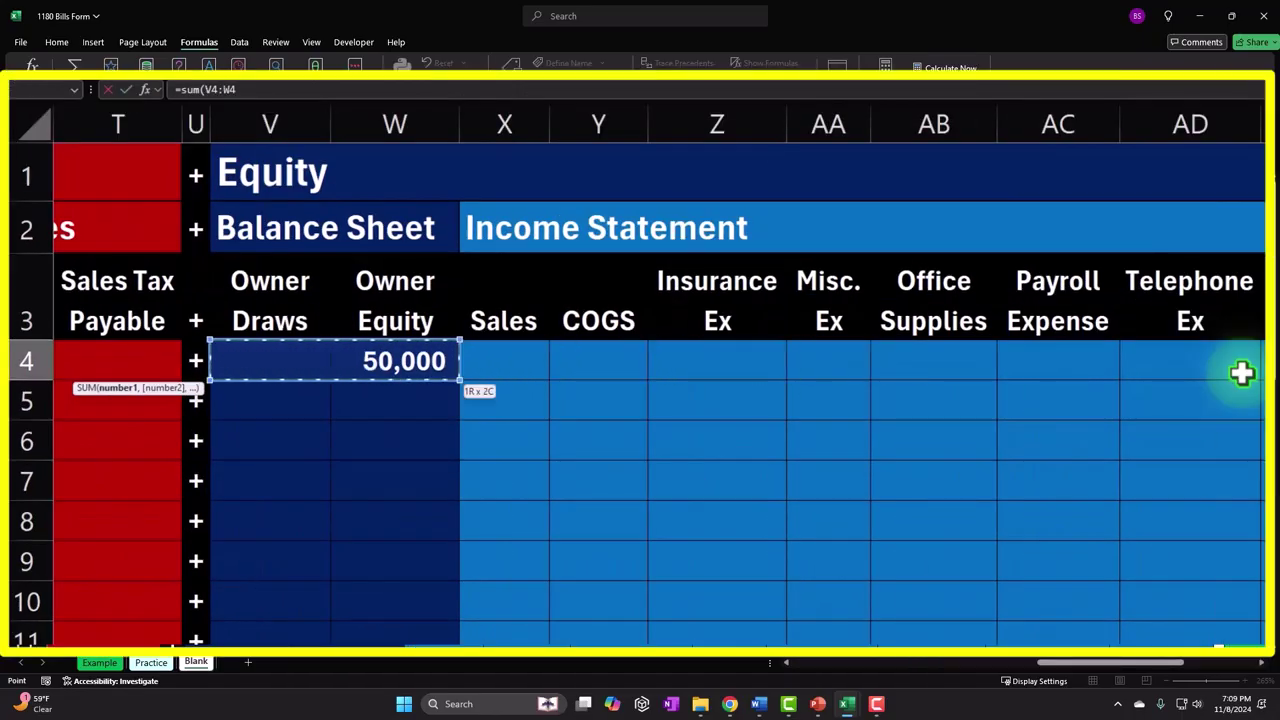
pyautogui.hotkey('shift', 'Right')
pyautogui.hotkey('shift', 'Right')
pyautogui.hotkey('shift', 'Right')
pyautogui.hotkey('shift', 'Right')
pyautogui.hotkey('shift', 'Right')
pyautogui.hotkey('shift', 'Right')
pyautogui.hotkey('shift', 'Right')
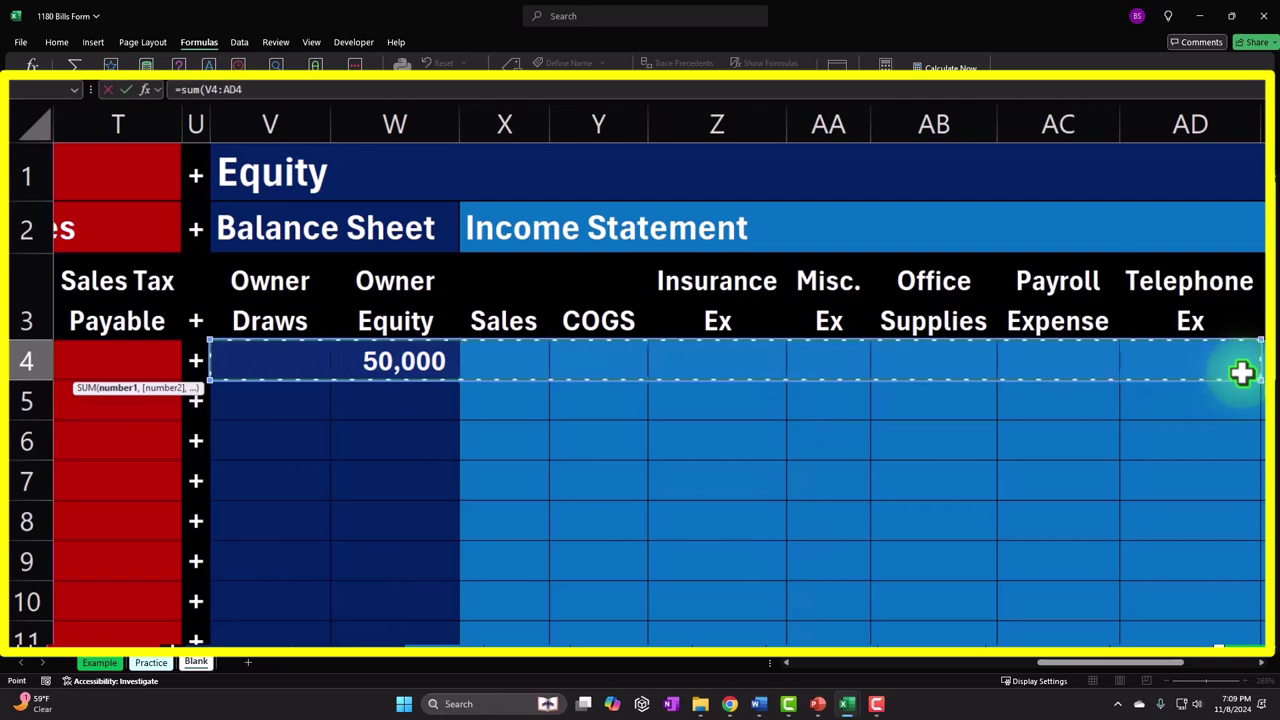
pyautogui.hotkey('shift', 'Right')
pyautogui.press('Return')
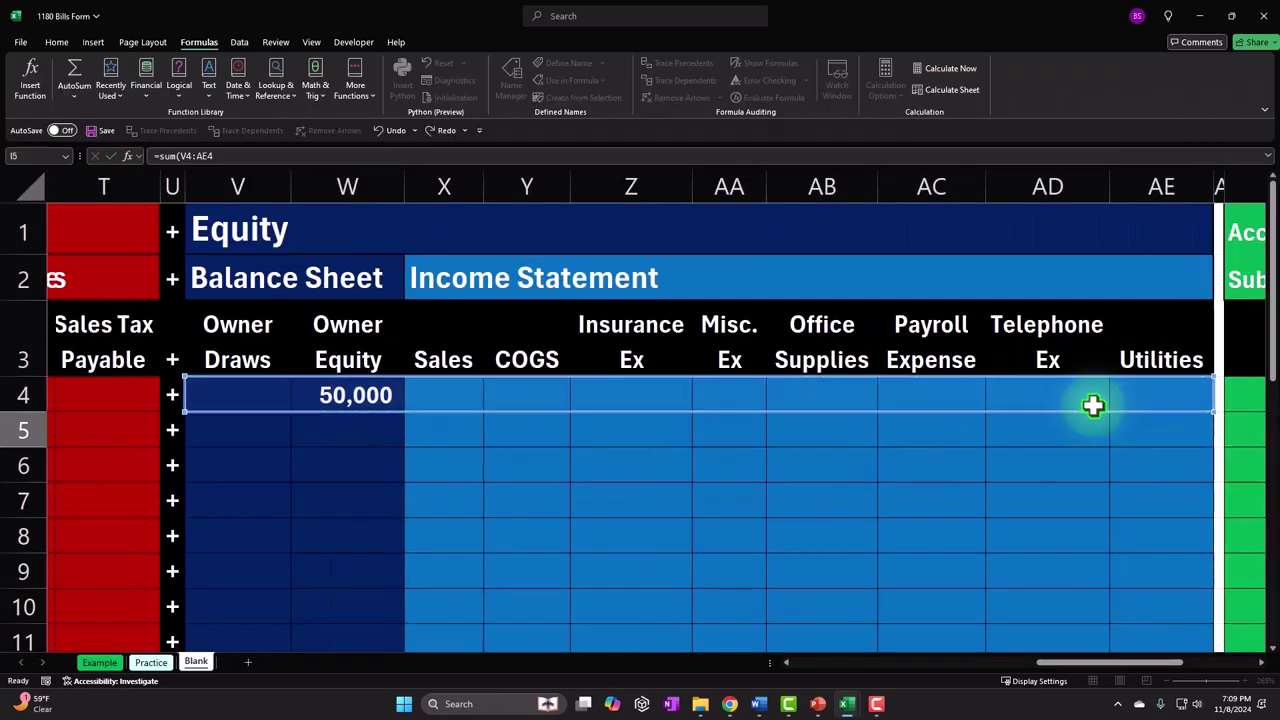
pyautogui.hscroll(-2, 1092, 404)
pyautogui.hscroll(-2, 1092, 404)
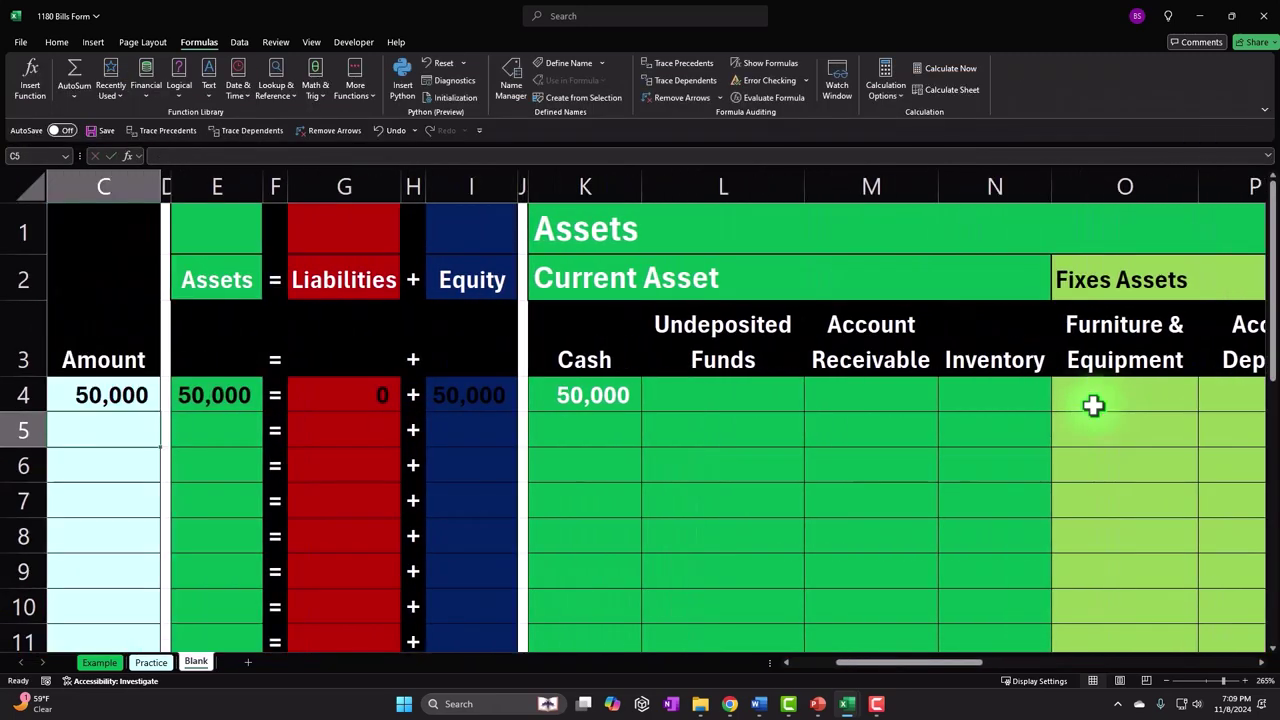
# - Set the font colour of the totals range E4:I25 to White
pyautogui.moveTo(330, 378); pyautogui.dragTo(435, 706)
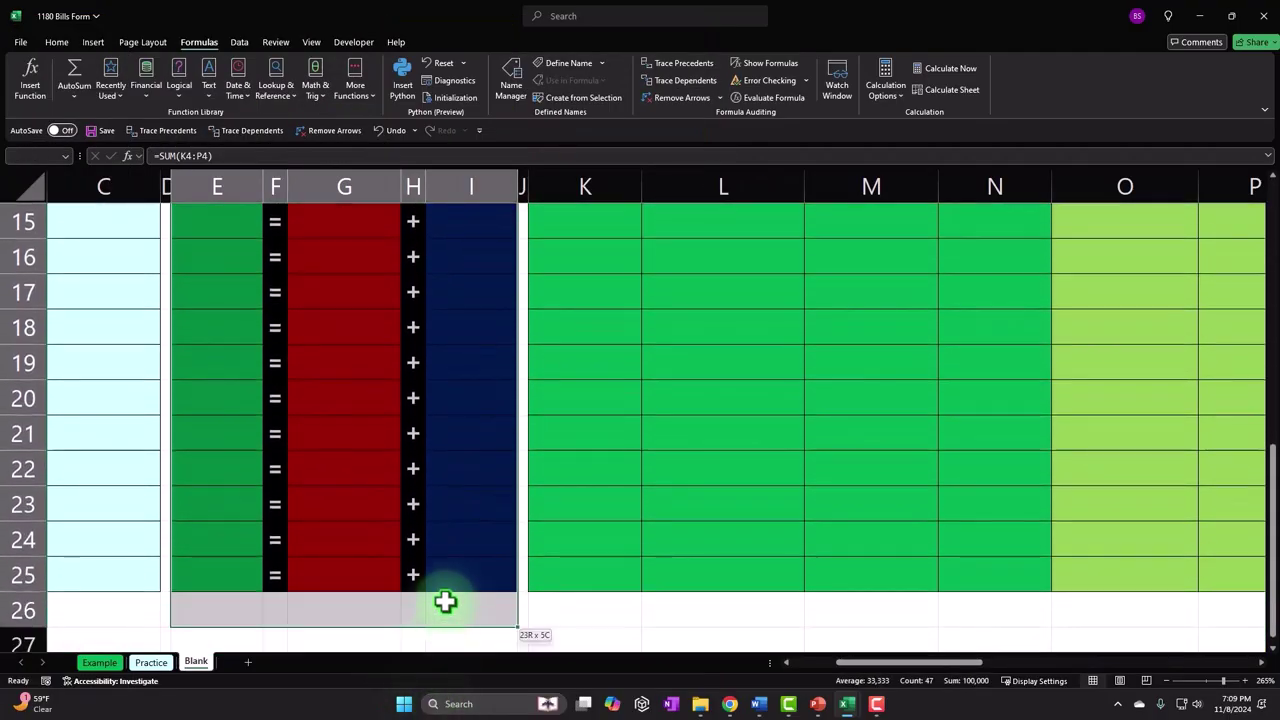
pyautogui.moveTo(435, 706); pyautogui.dragTo(451, 576)
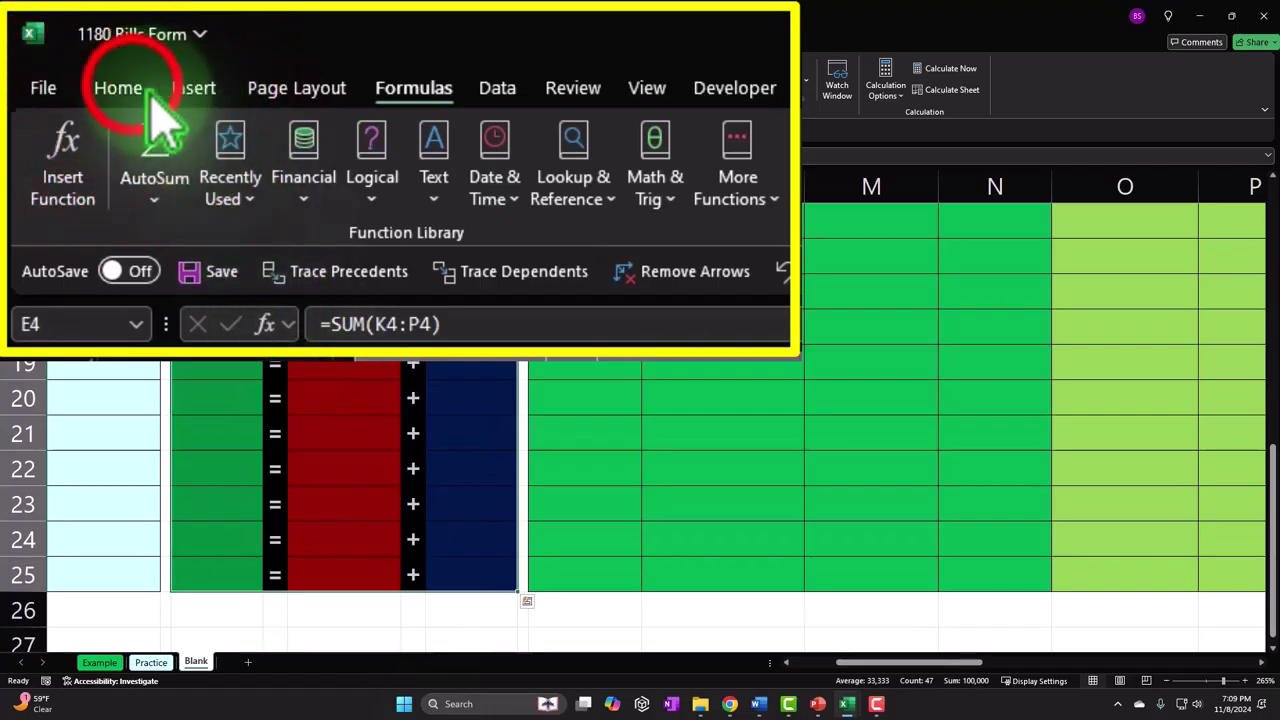
pyautogui.click(116, 88)
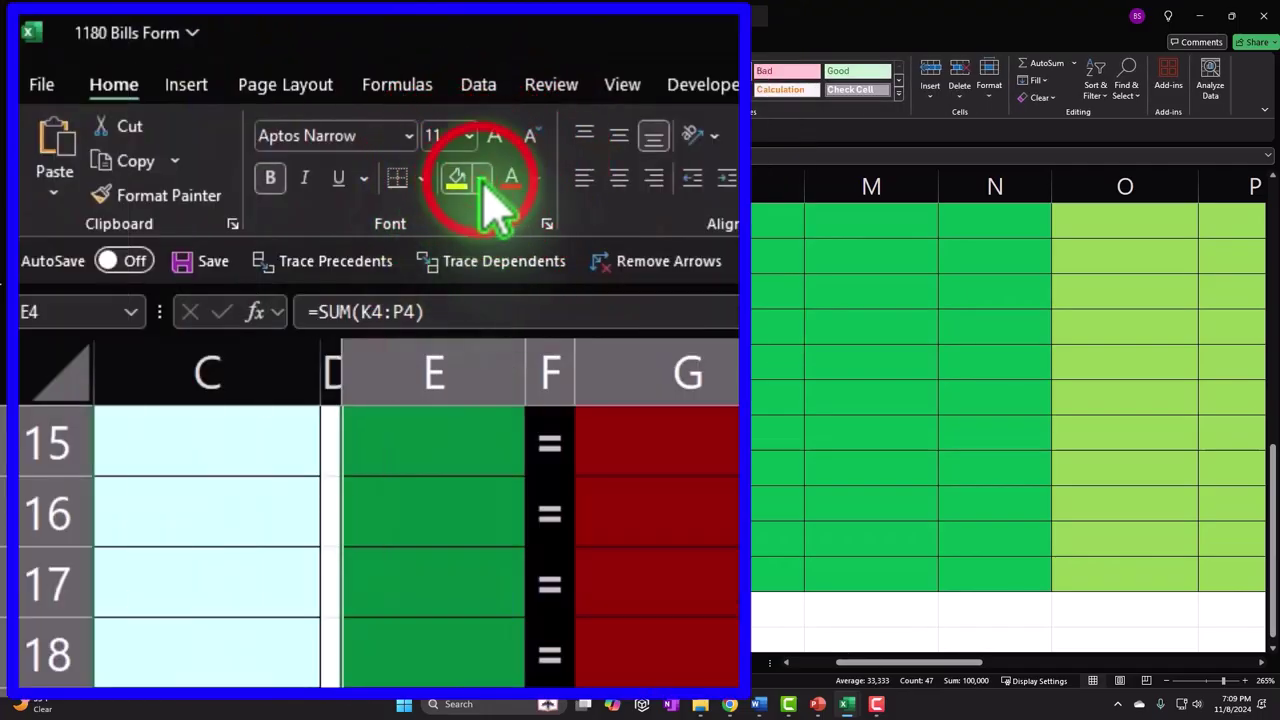
pyautogui.click(481, 178)
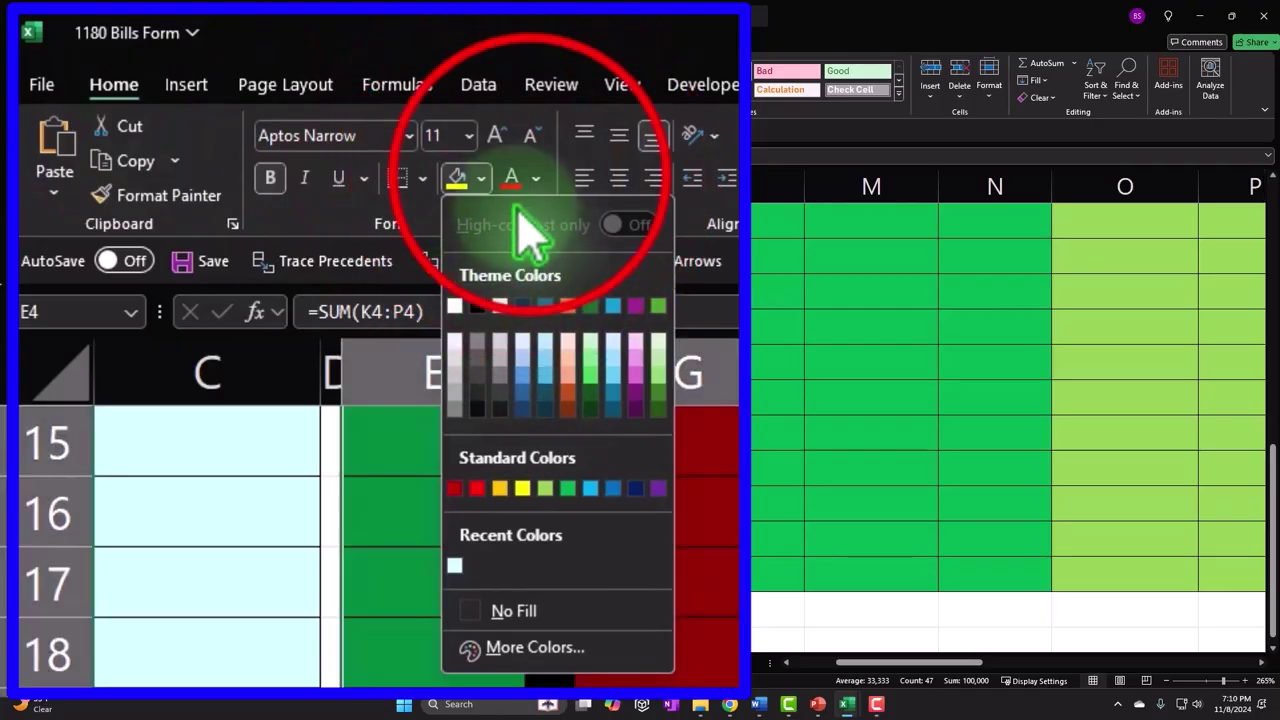
pyautogui.click(536, 178)
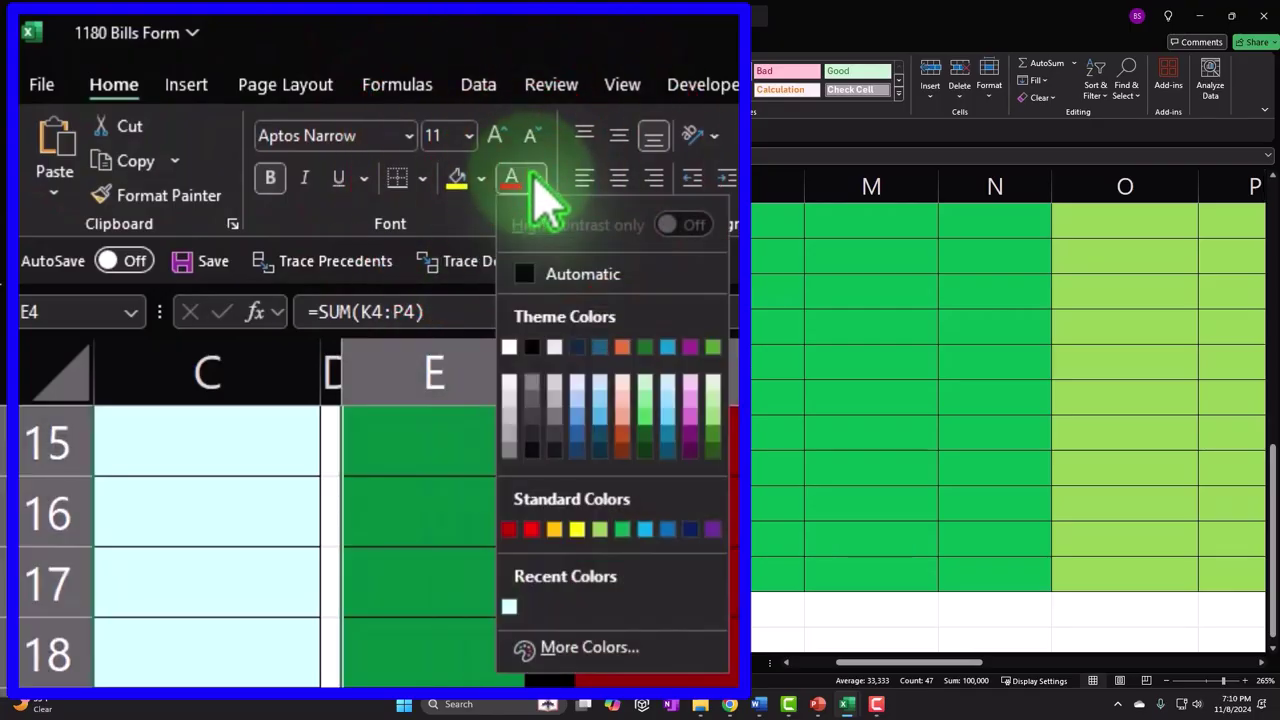
pyautogui.click(507, 348)
pyautogui.click(300, 430)
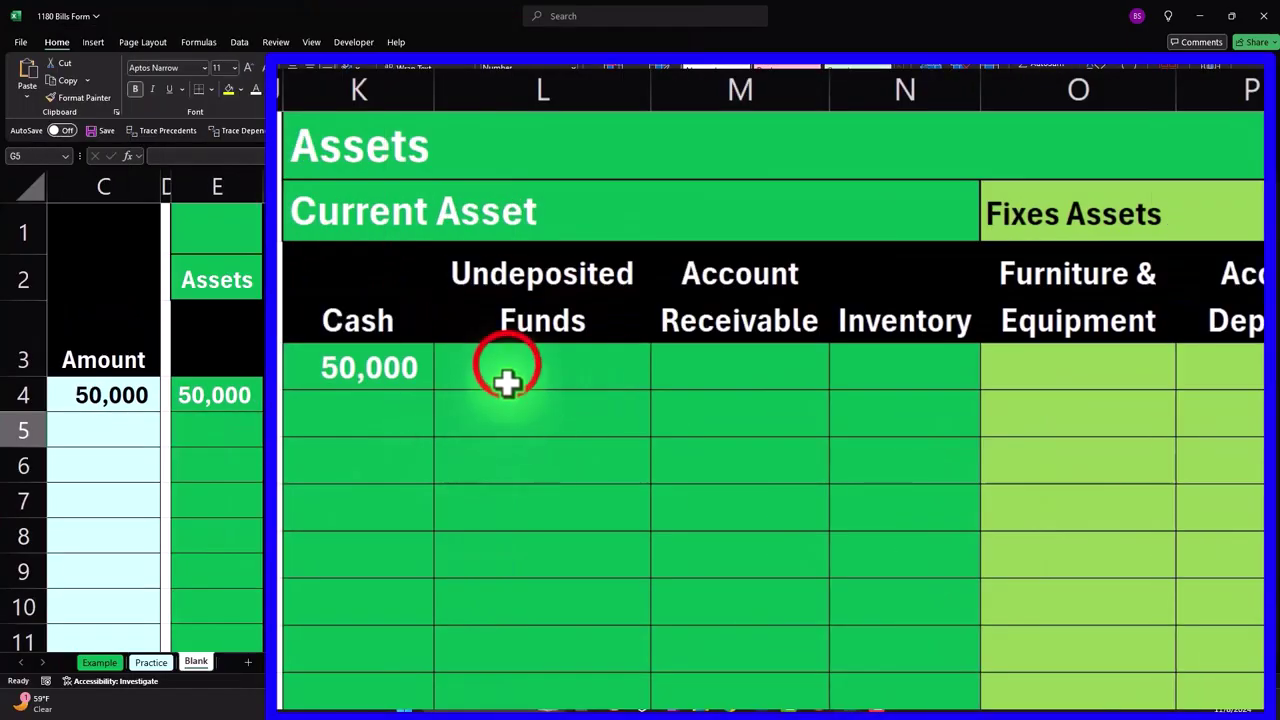
pyautogui.click(505, 372)
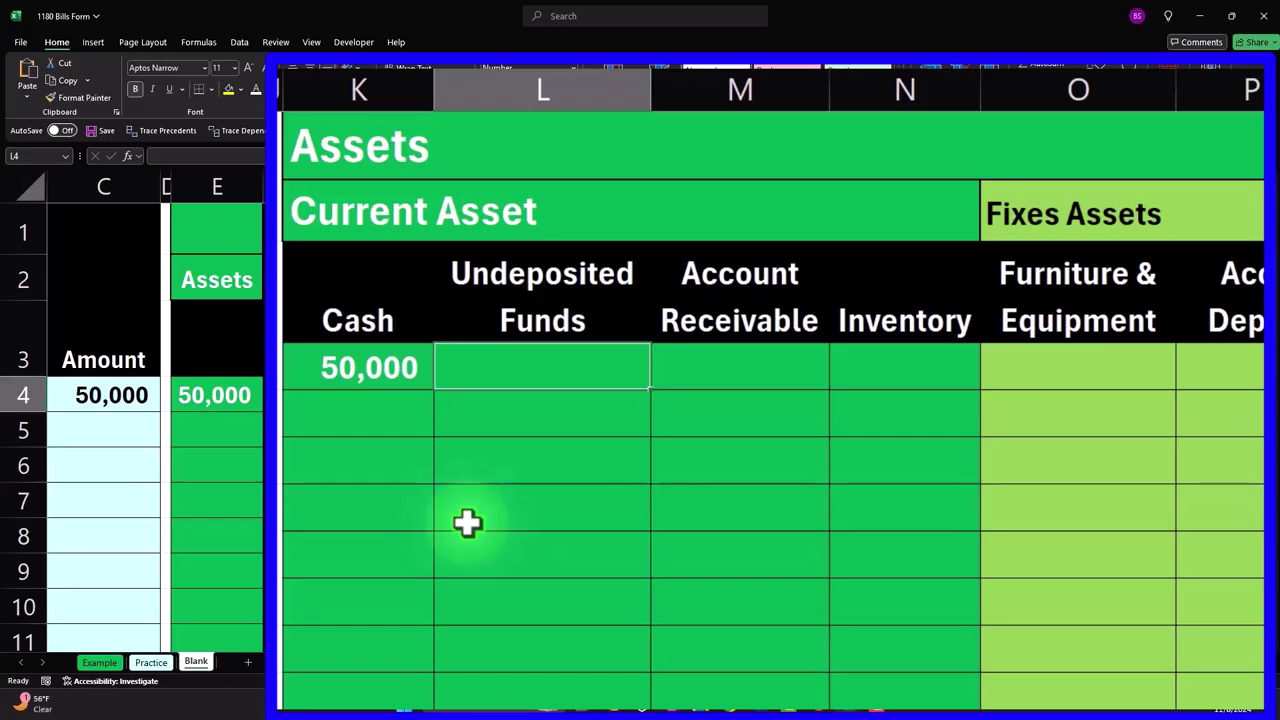
# - Enter 0 in row 4 for Undeposited Funds, Account Receivable, Inventory, Furniture & Equipment and Acc. Depre
pyautogui.write('0')
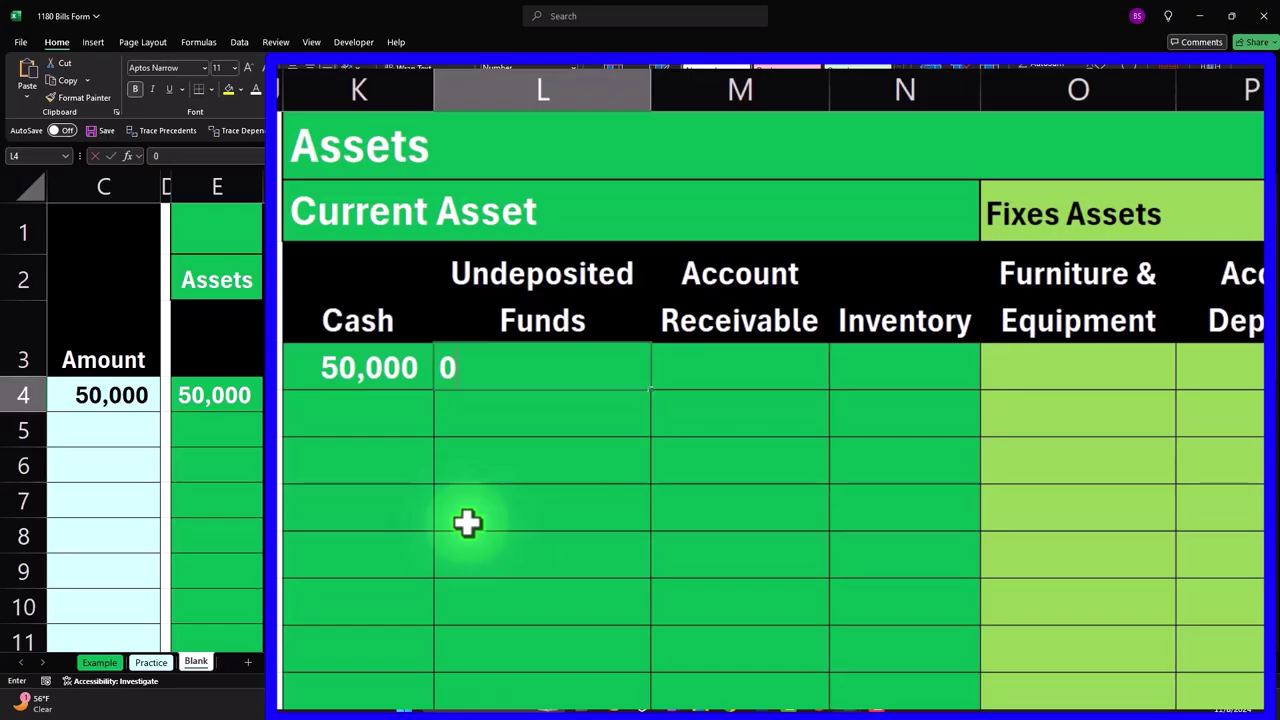
pyautogui.press('Tab')
pyautogui.write('0')
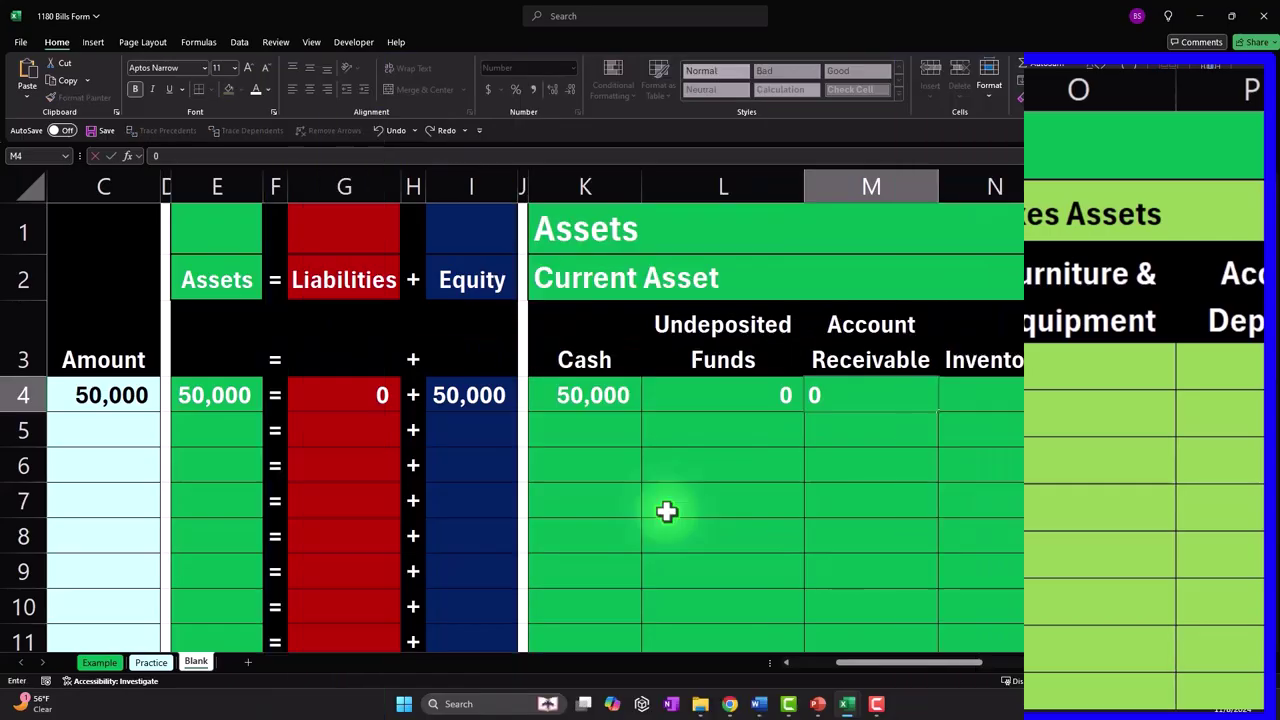
pyautogui.press('Tab')
pyautogui.write('0')
pyautogui.press('Tab')
pyautogui.write('0')
pyautogui.press('Tab')
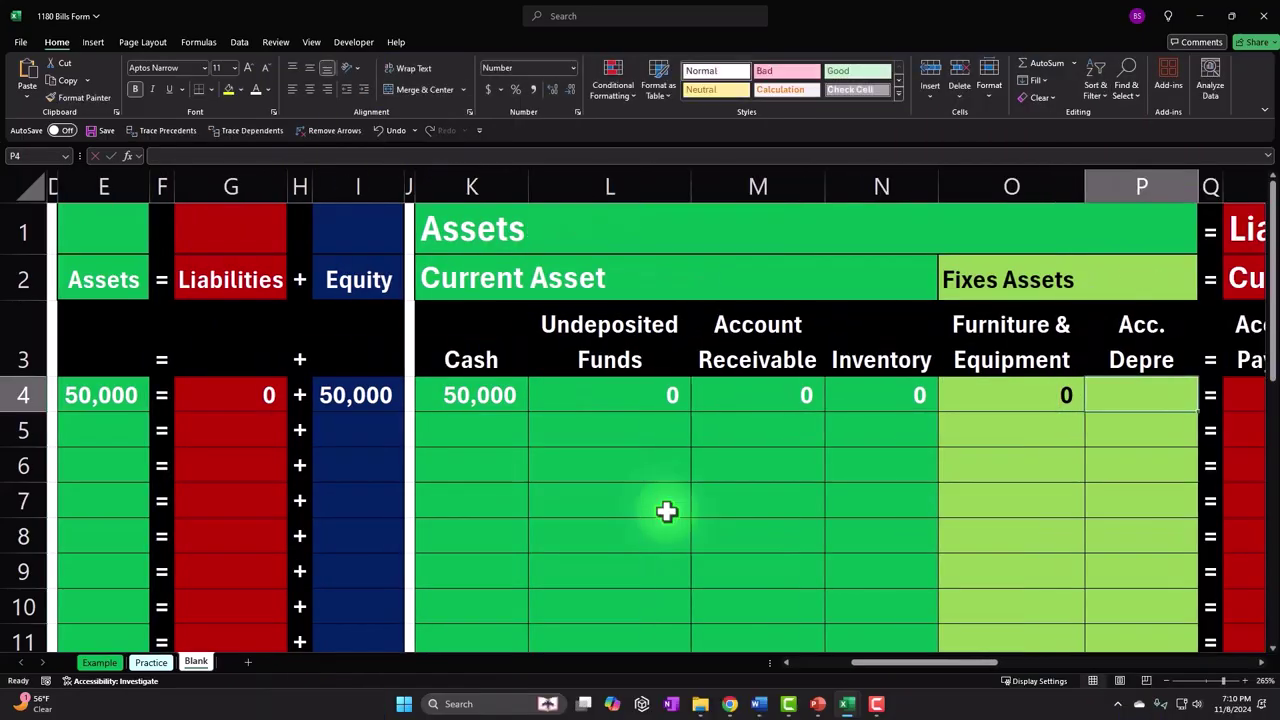
pyautogui.write('0')
pyautogui.press('Tab')
pyautogui.press('Tab')
pyautogui.write('0')
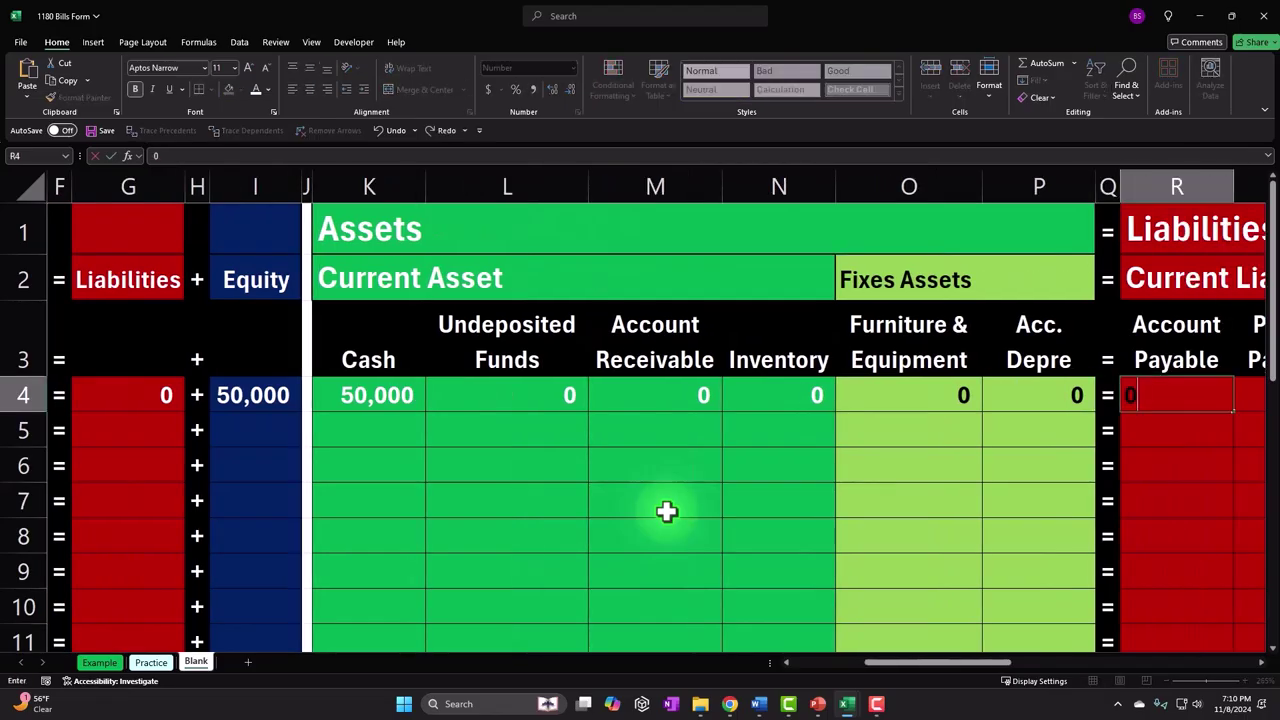
# - Enter 0 for Account Payable, Payroll Payable and Sales Tax Payable in row 4
pyautogui.press('Tab')
pyautogui.write('0')
pyautogui.press('Tab')
pyautogui.write('0')
pyautogui.press('Tab')
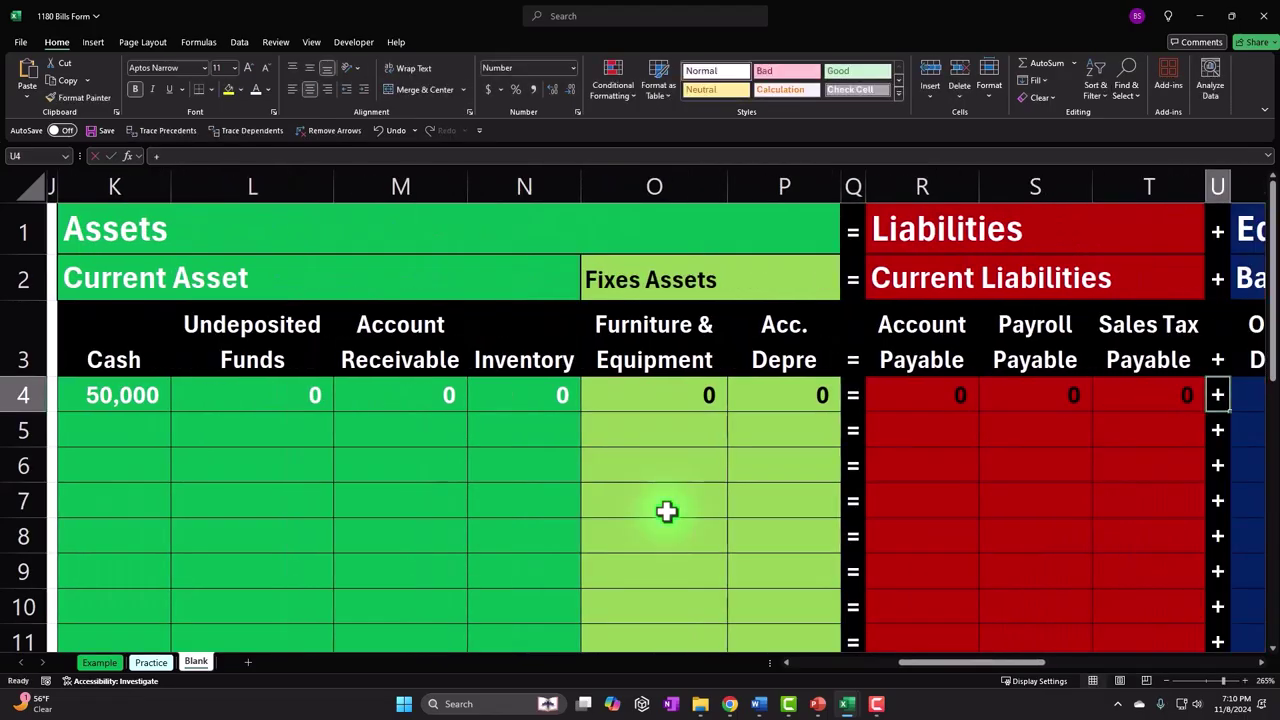
pyautogui.press('Tab')
pyautogui.write('0')
# - Enter 0 for Owner Draws and the Sales through Utilities columns, then return to A4
pyautogui.press('Tab')
pyautogui.press('Tab')
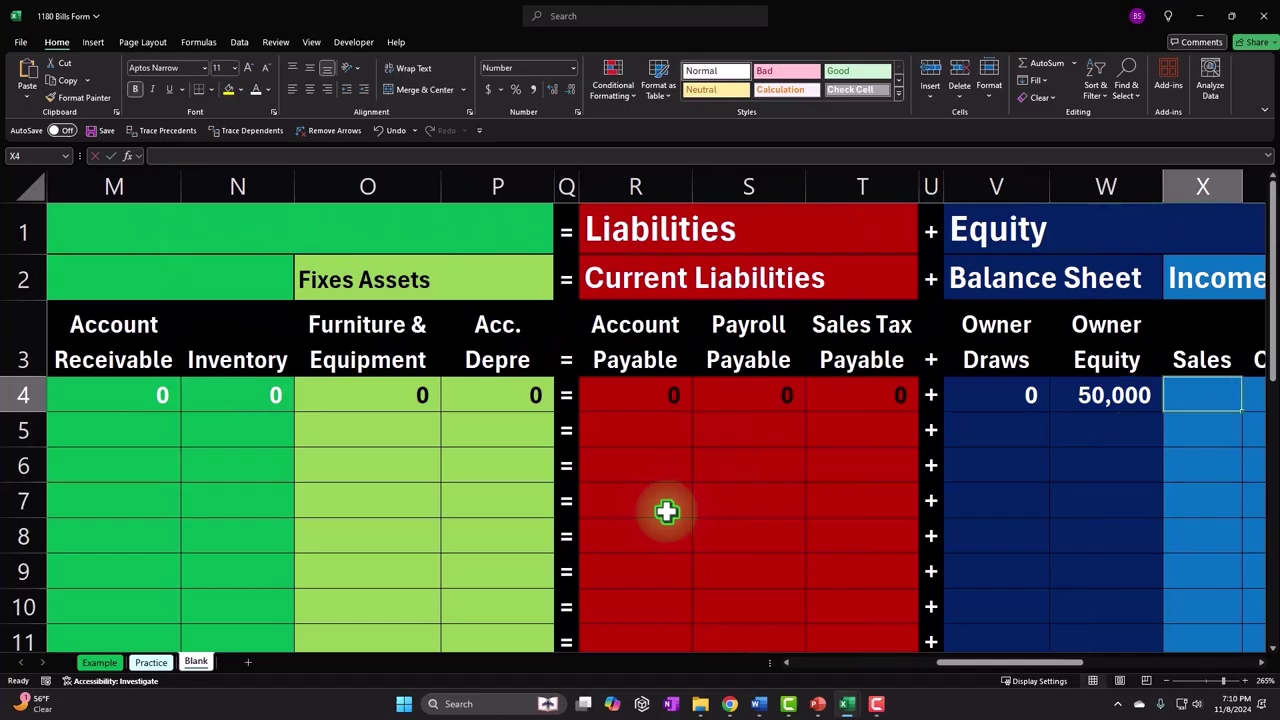
pyautogui.write('0')
pyautogui.press('Tab')
pyautogui.write('0')
pyautogui.press('Tab')
pyautogui.write('0')
pyautogui.press('Tab')
pyautogui.write('0')
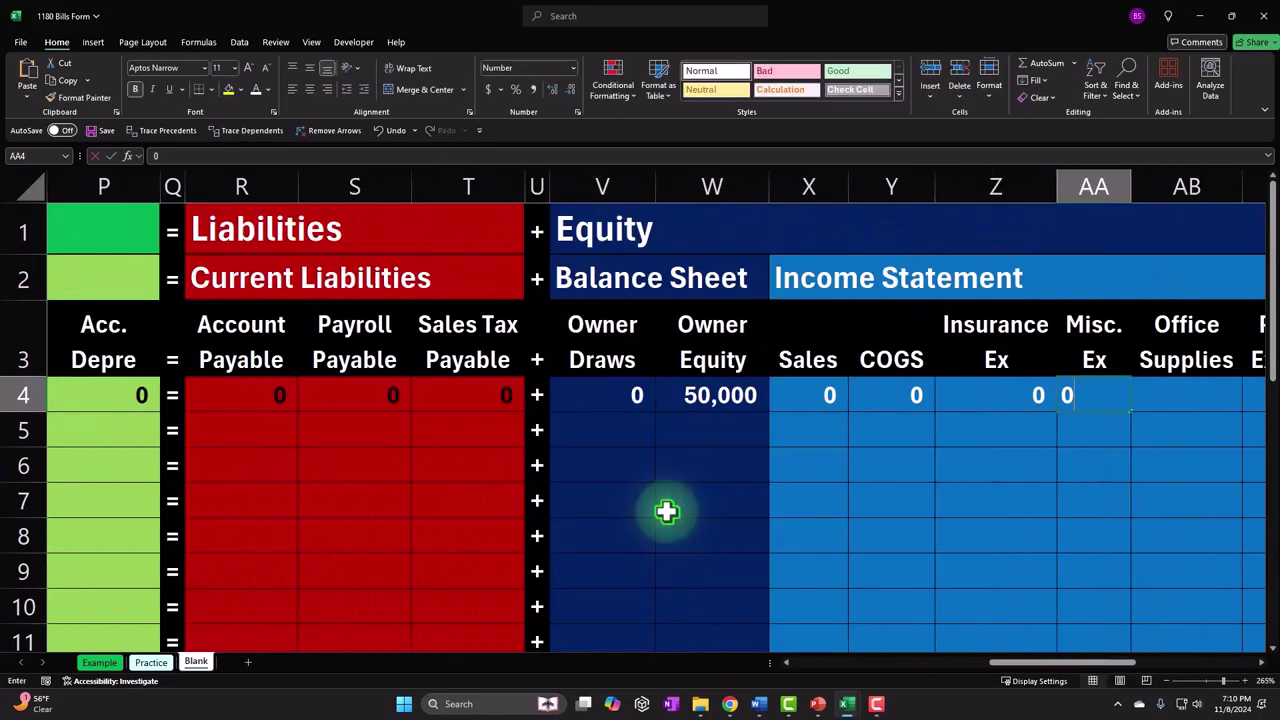
pyautogui.press('Tab')
pyautogui.write('0')
pyautogui.press('Tab')
pyautogui.write('0')
pyautogui.press('Tab')
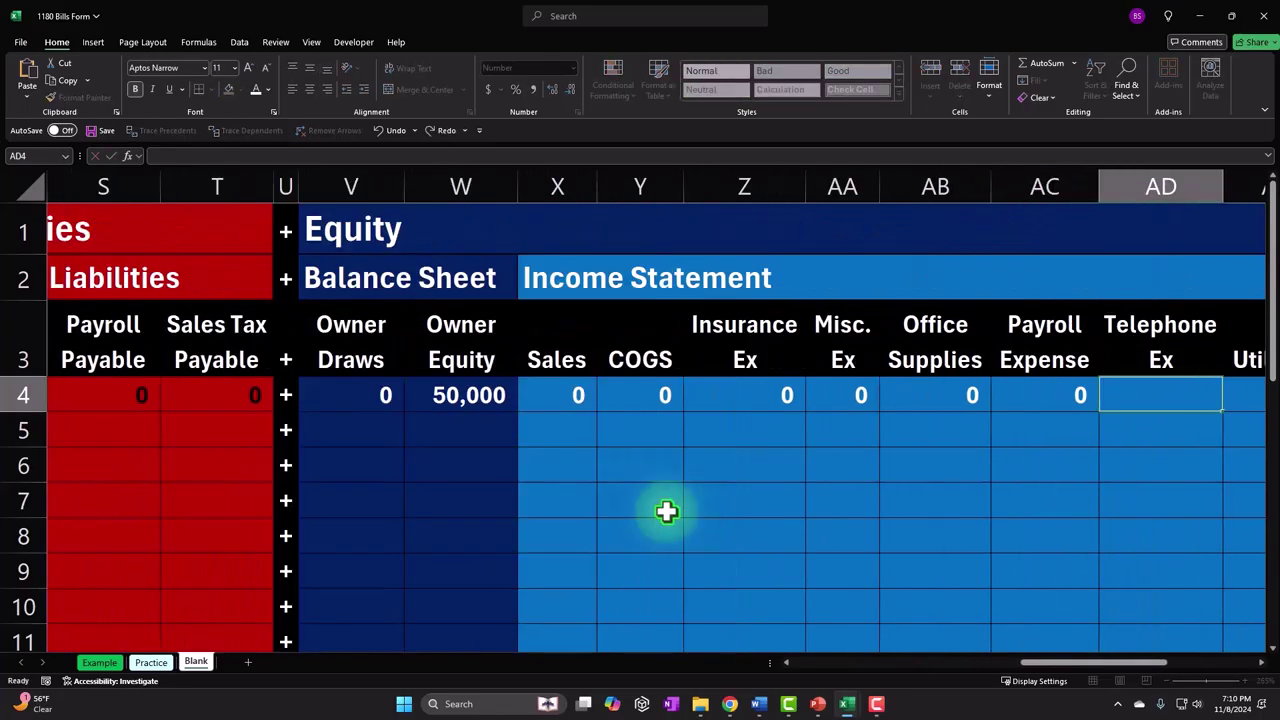
pyautogui.write('0')
pyautogui.press('Tab')
pyautogui.write('0')
pyautogui.press('Tab')
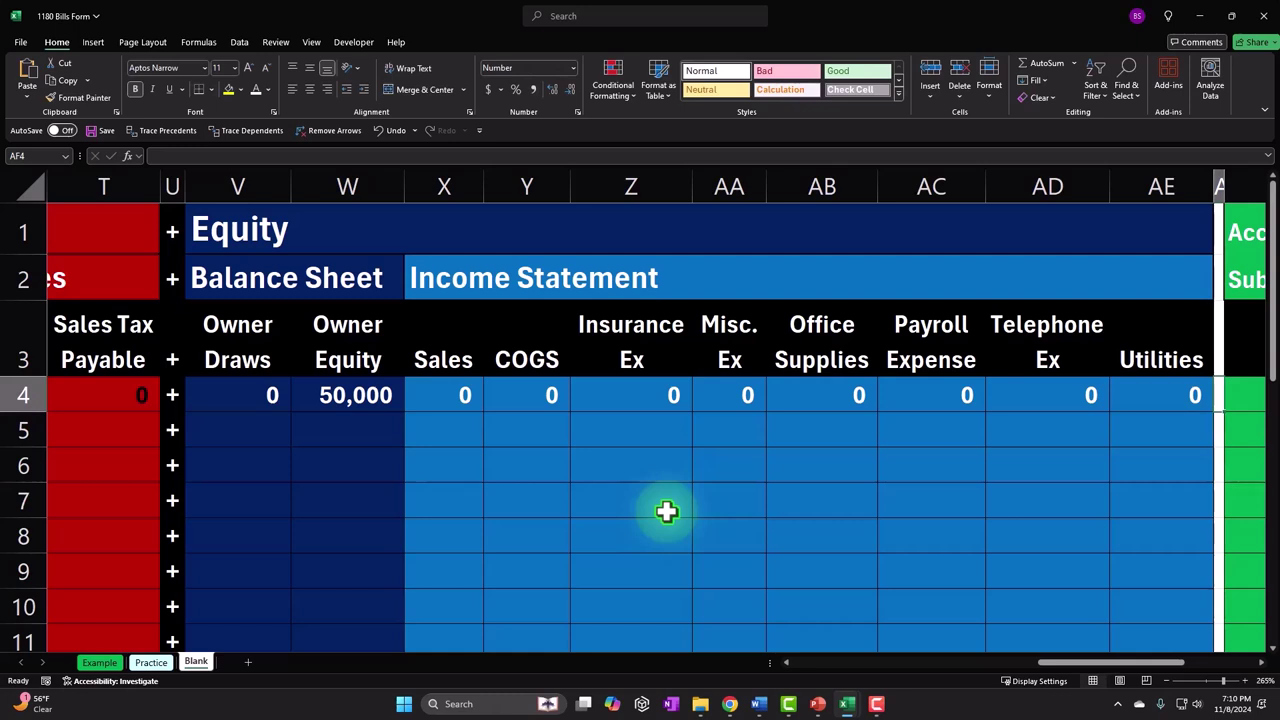
pyautogui.press('Left')
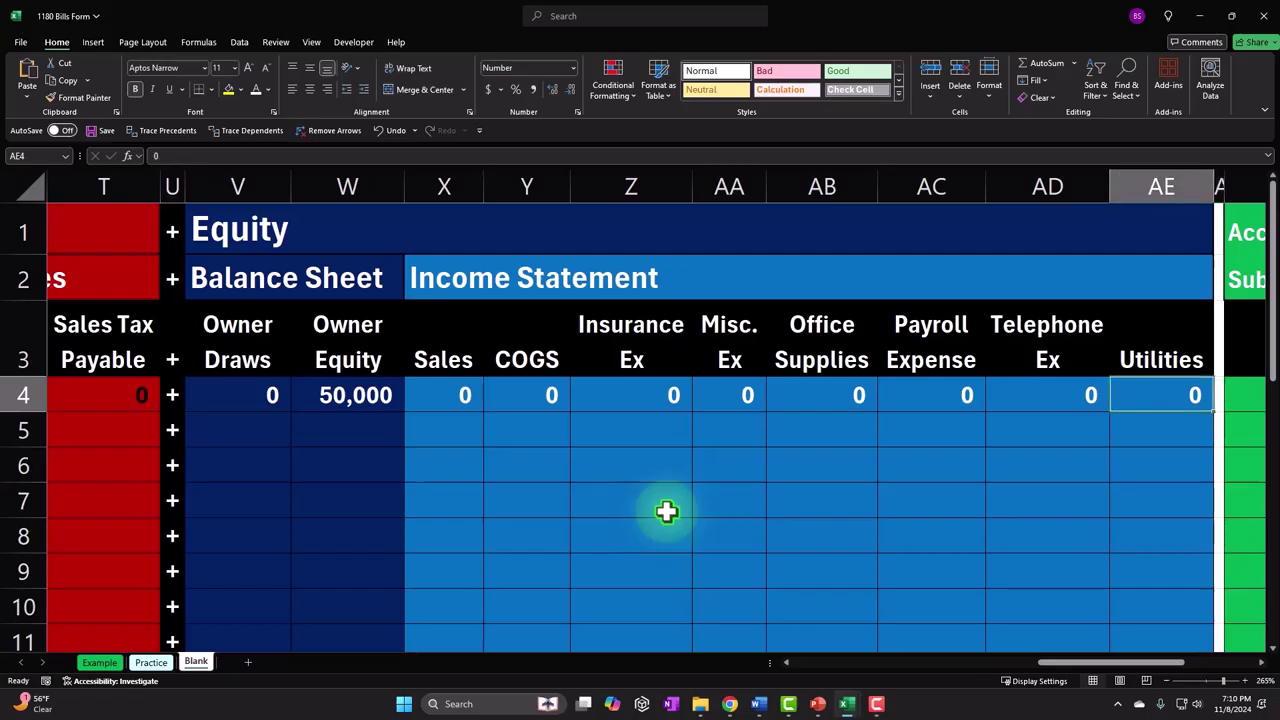
pyautogui.press('Left')
pyautogui.press('Left')
pyautogui.press('Left')
pyautogui.press('Home')
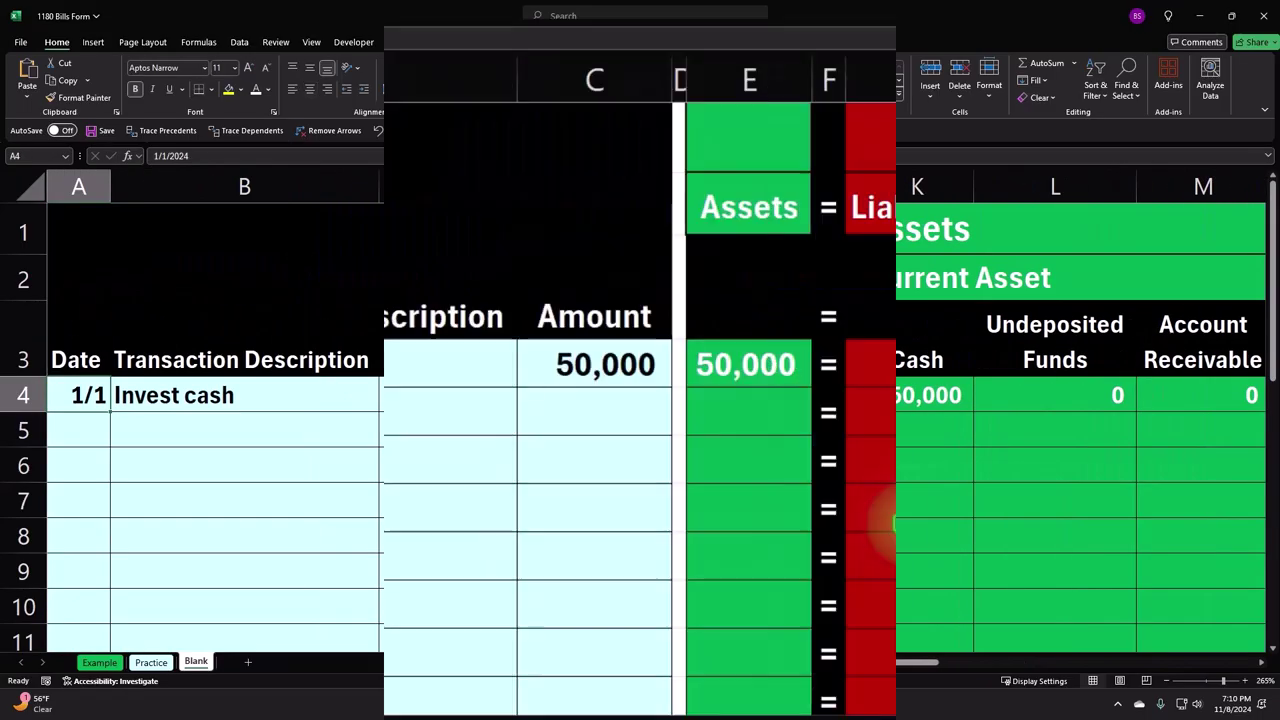
# - Enter the 1/15 'Utility Bill' transaction with amount 500 in row 5
pyautogui.press('Down')
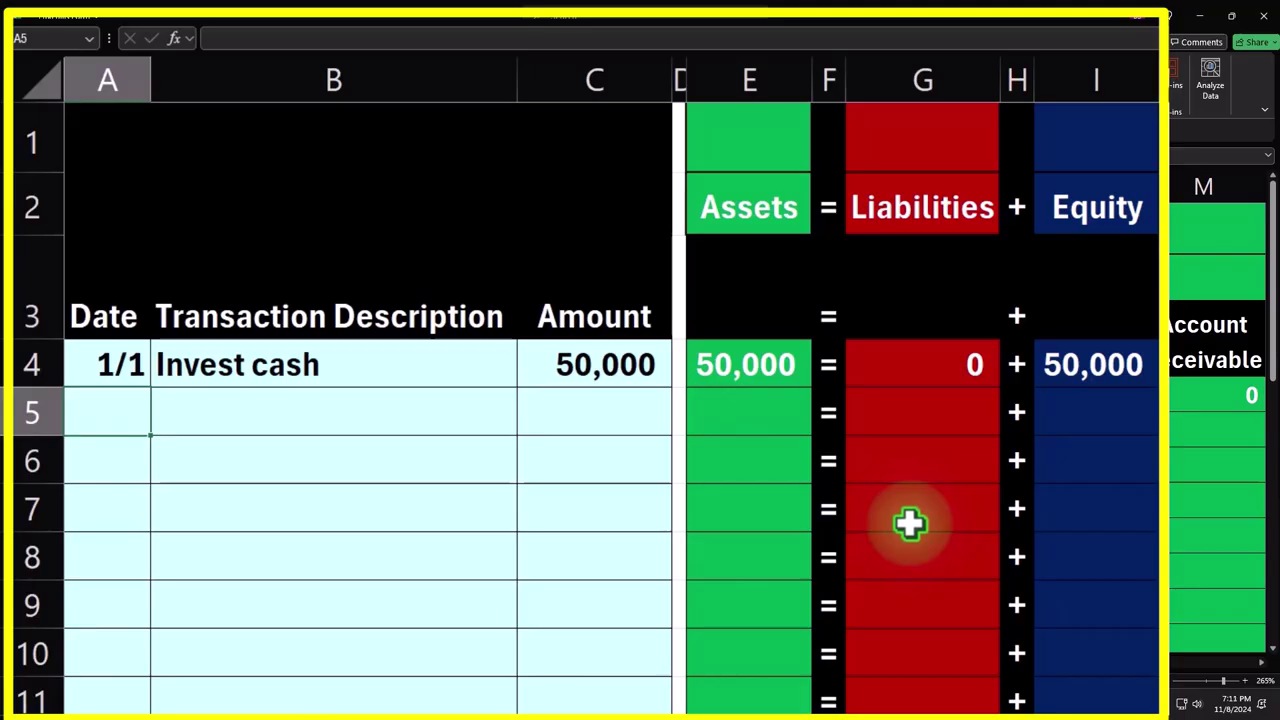
pyautogui.write('1/15')
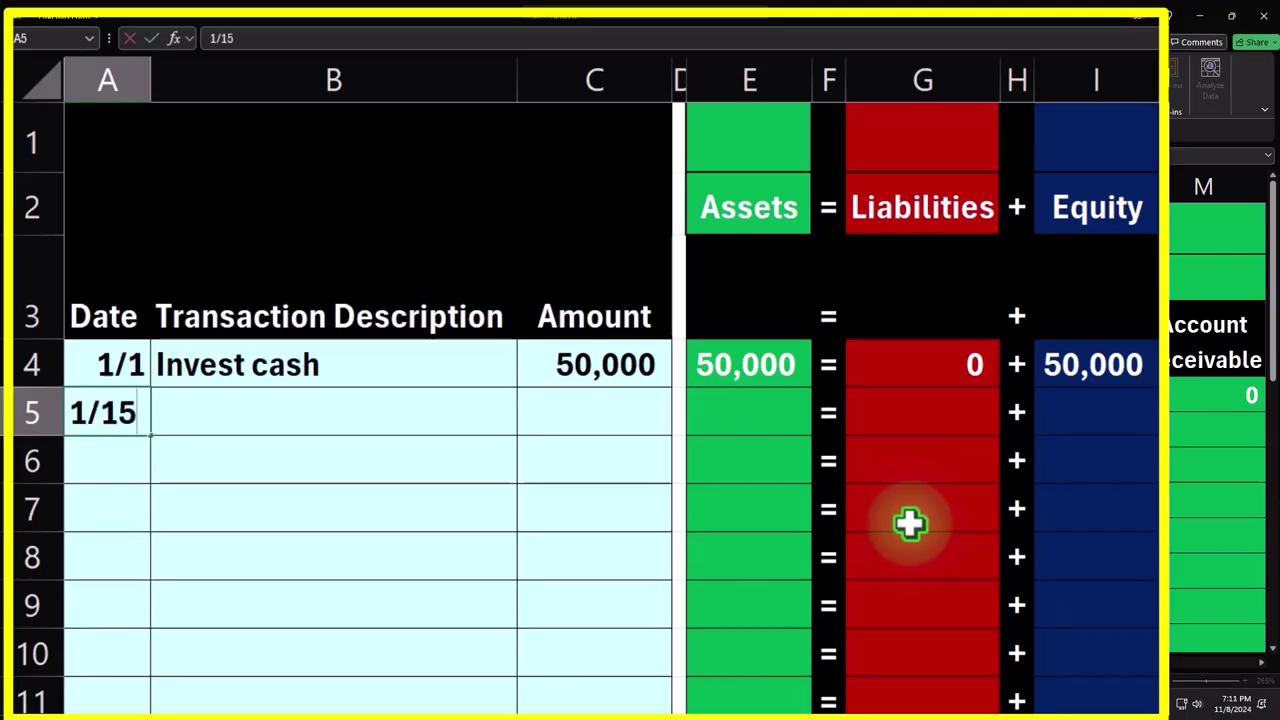
pyautogui.press('Tab')
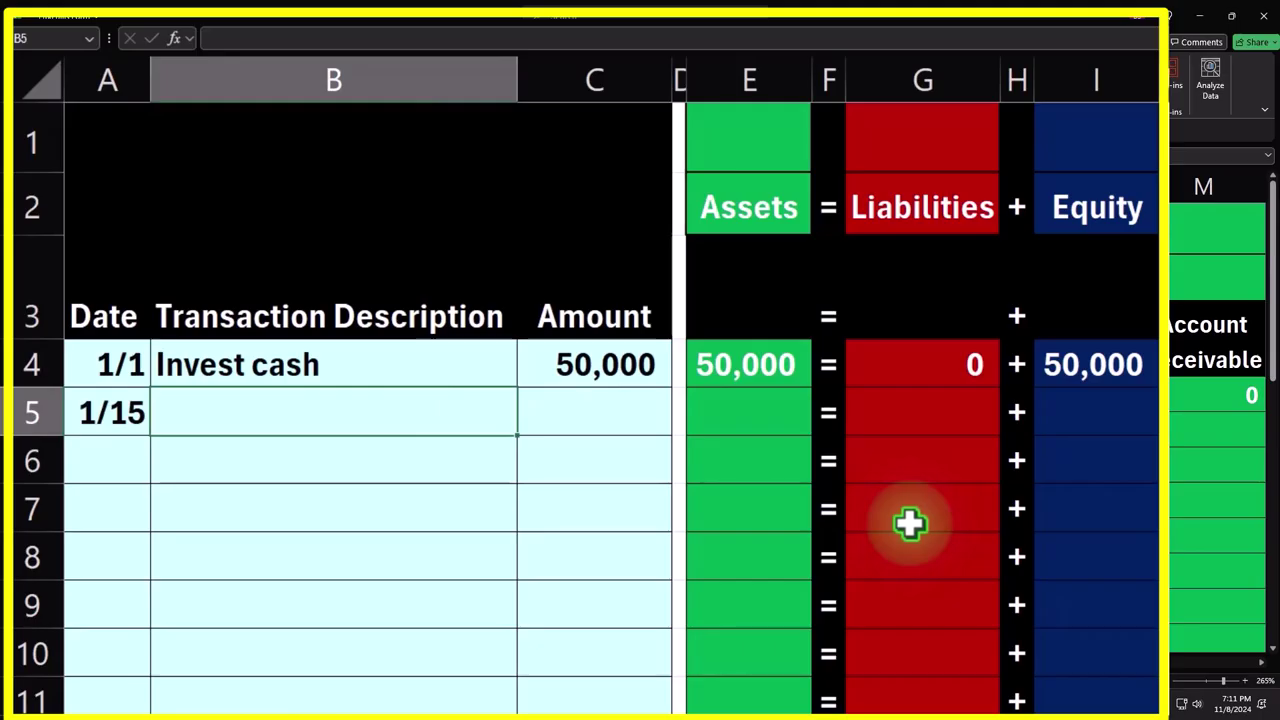
pyautogui.write('Utit')
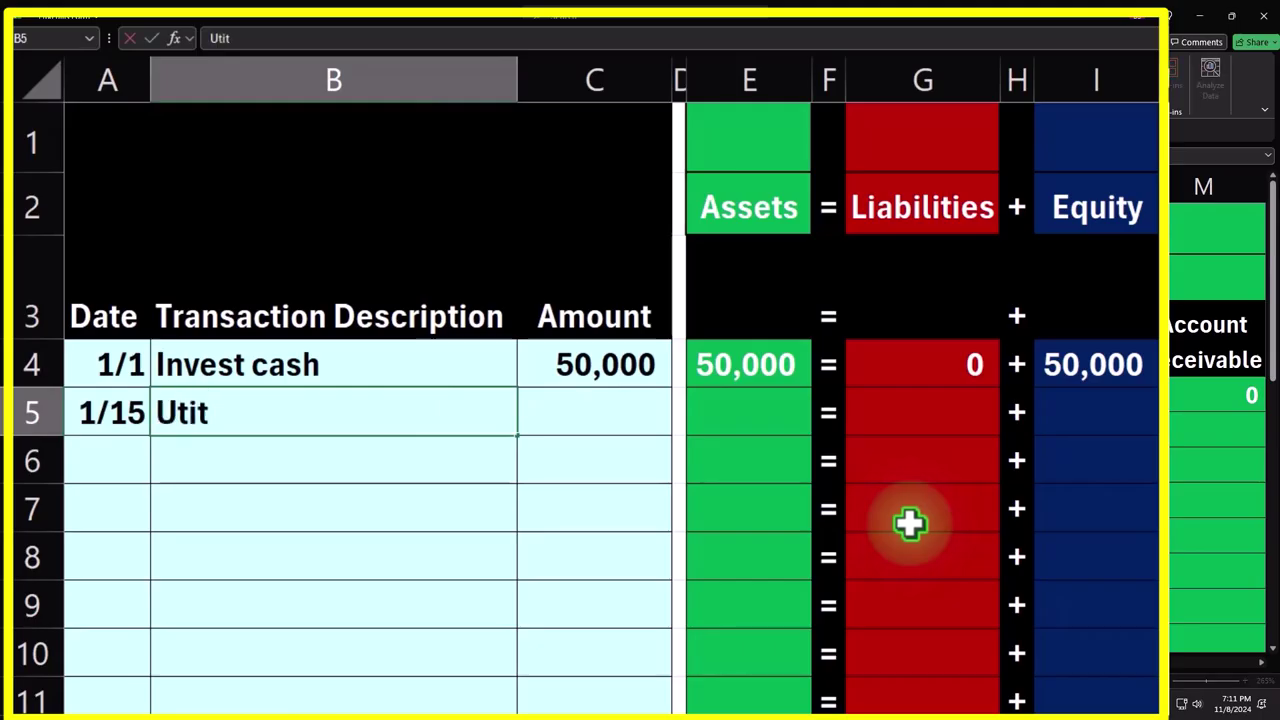
pyautogui.press('BackSpace')
pyautogui.press('BackSpace')
pyautogui.press('BackSpace')
pyautogui.write('tility B')
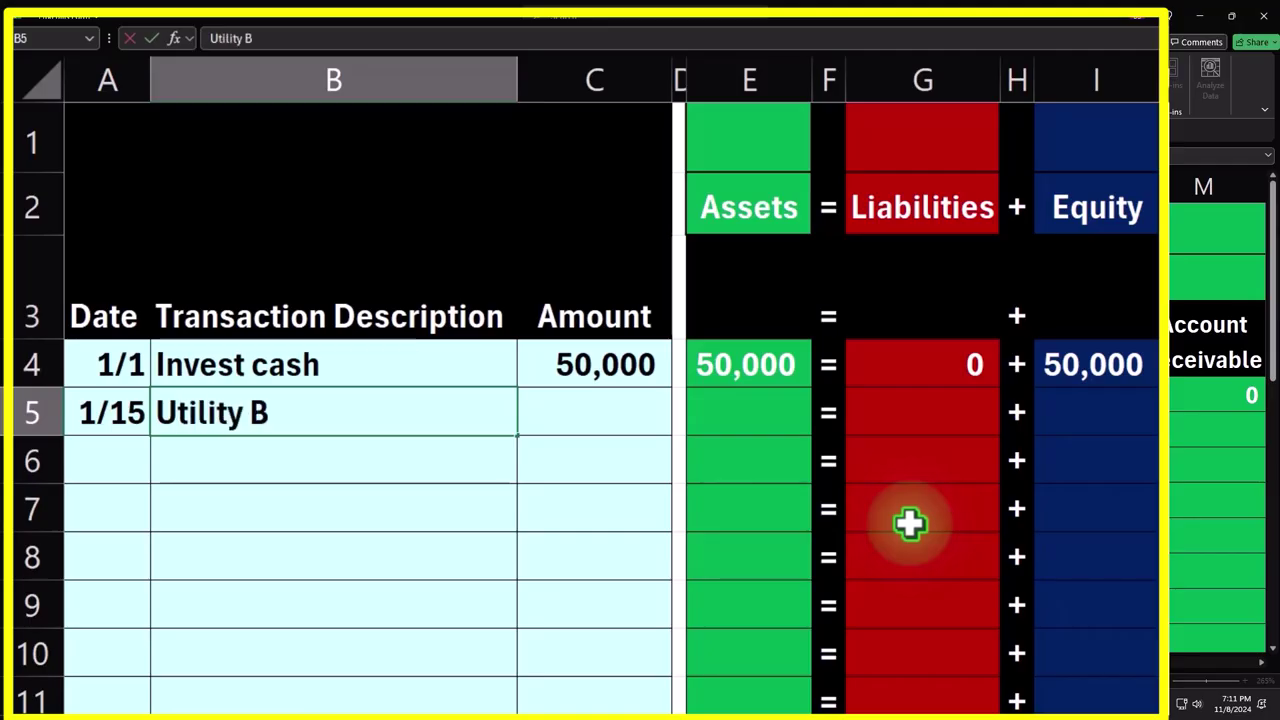
pyautogui.write('ill')
pyautogui.press('Tab')
pyautogui.write('5')
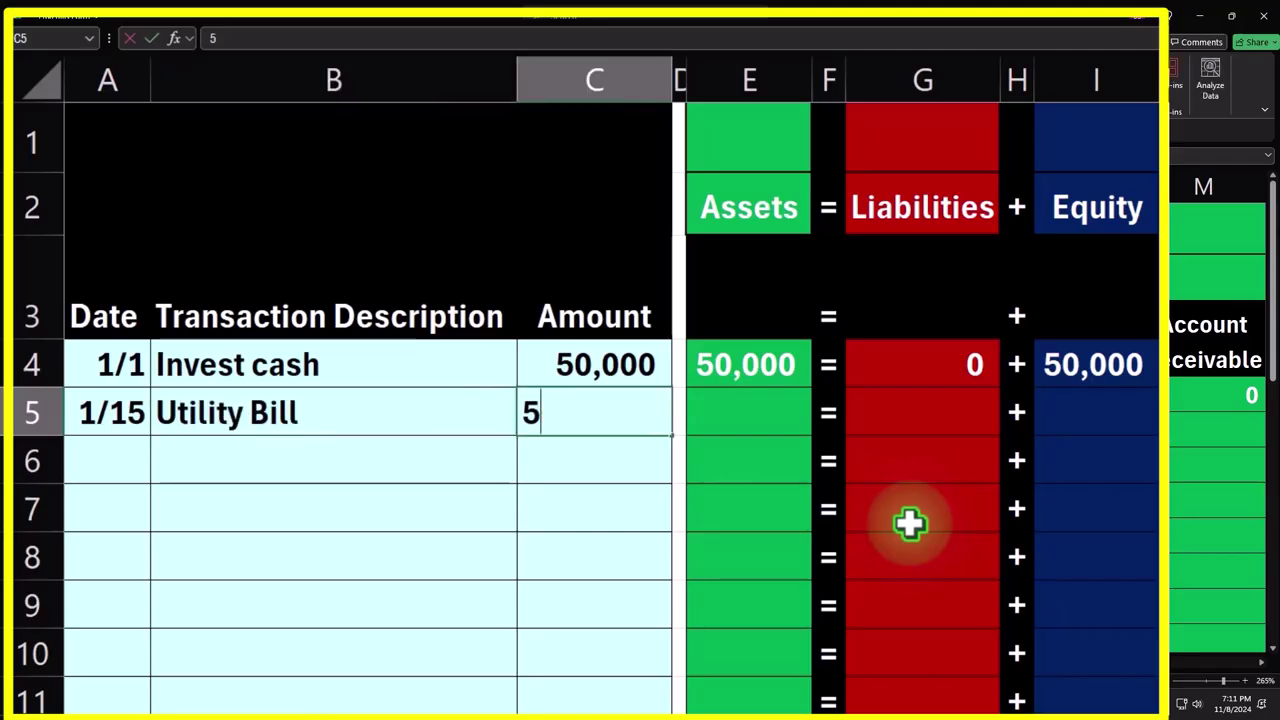
pyautogui.write('00')
pyautogui.press('Return')
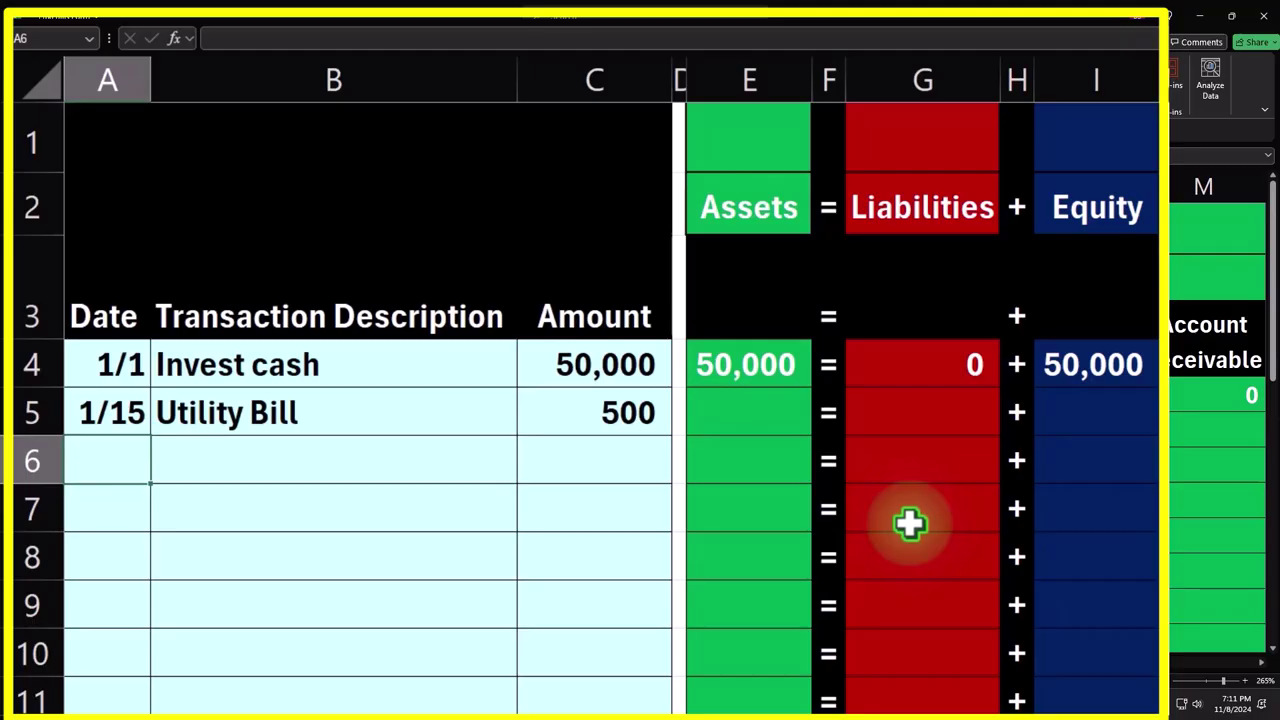
pyautogui.click(416, 428)
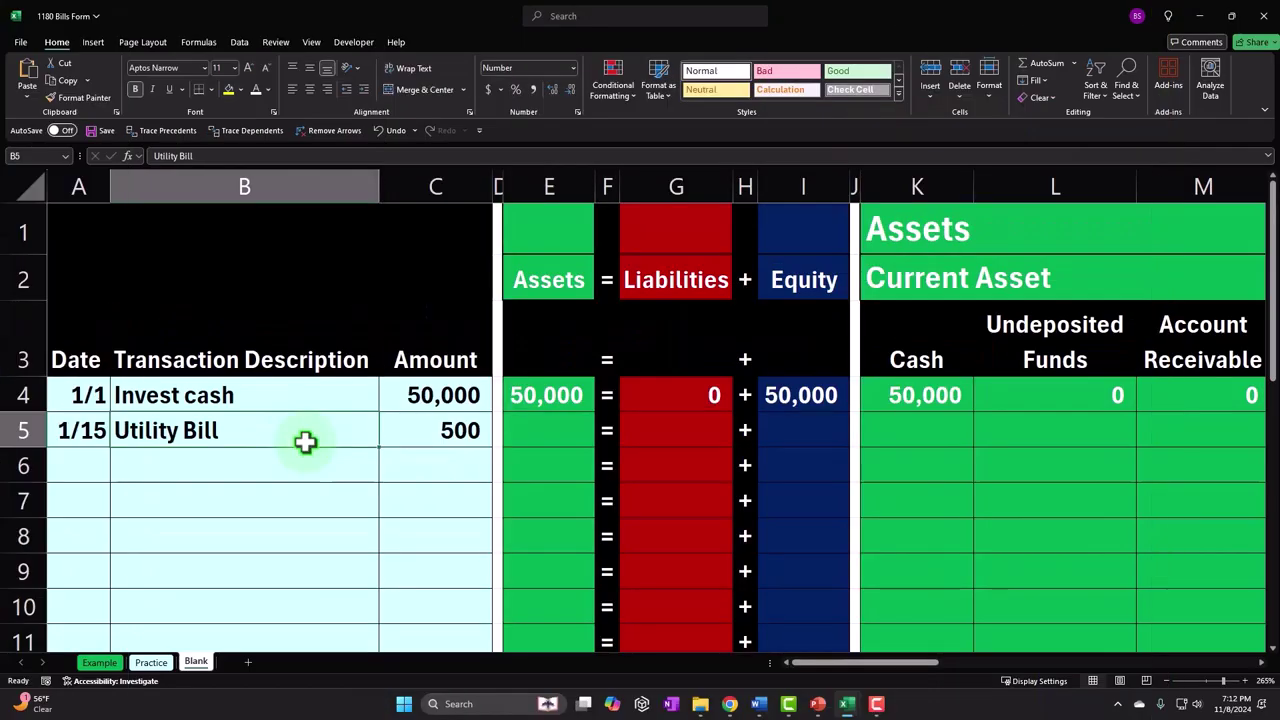
# - Link row 5's Account Payable cell to Amount with =C5 so it shows 500
pyautogui.press('Right')
pyautogui.press('Right')
pyautogui.press('Right')
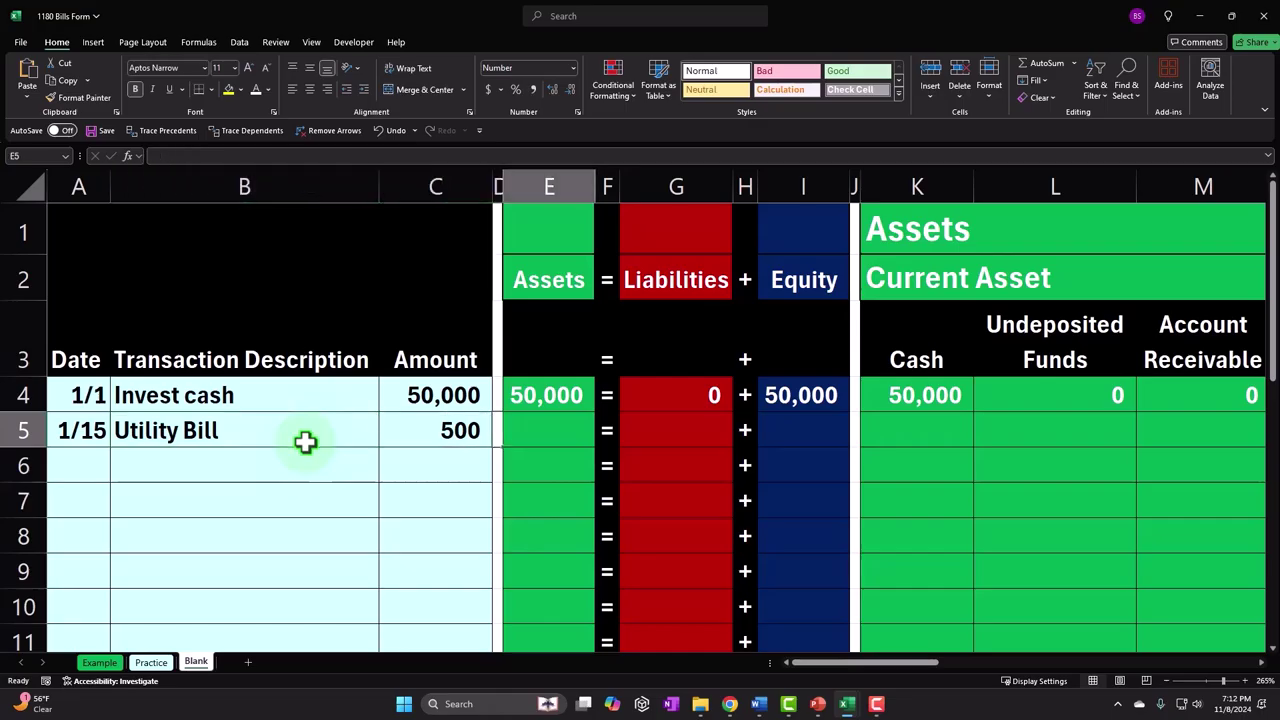
pyautogui.press('Right')
pyautogui.press('Right')
pyautogui.press('Right')
pyautogui.press('Right')
pyautogui.press('Right')
pyautogui.press('Right')
pyautogui.press('Right')
pyautogui.press('Right')
pyautogui.press('Right')
pyautogui.press('Right')
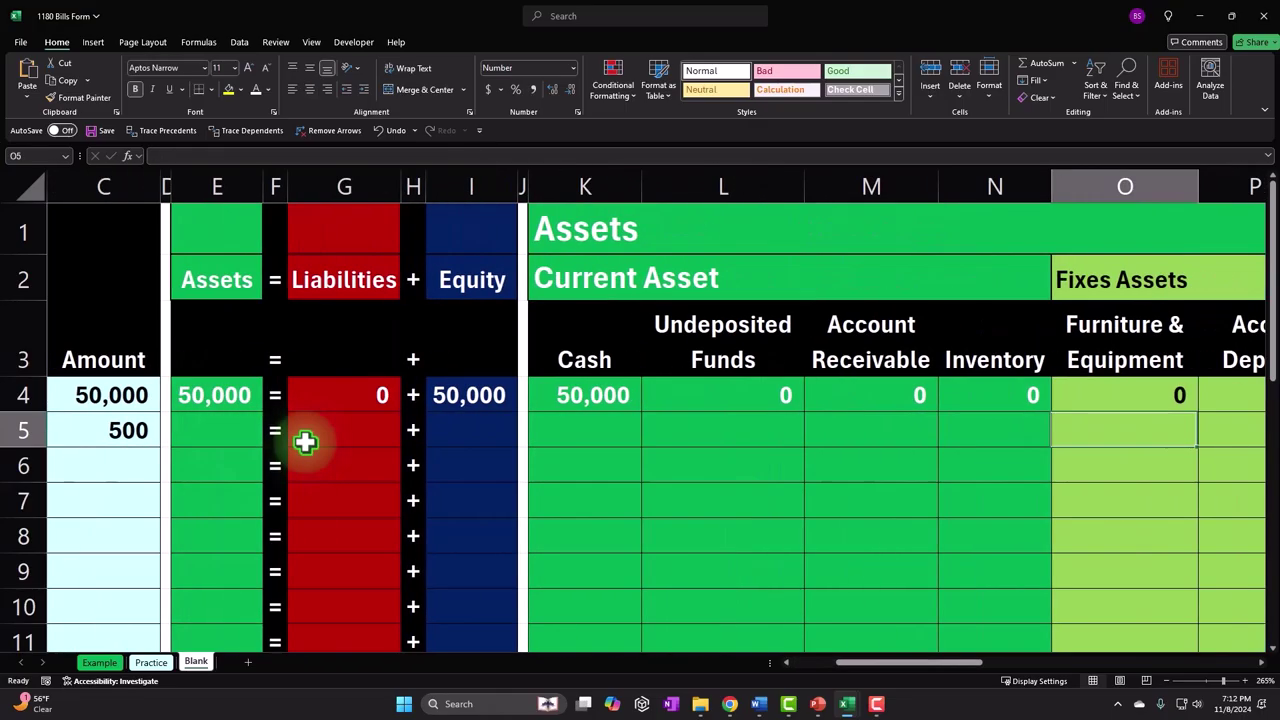
pyautogui.press('Right')
pyautogui.press('Right')
pyautogui.press('Right')
pyautogui.press('Right')
pyautogui.press('Right')
pyautogui.press('Right')
pyautogui.press('Right')
pyautogui.press('Right')
pyautogui.press('Right')
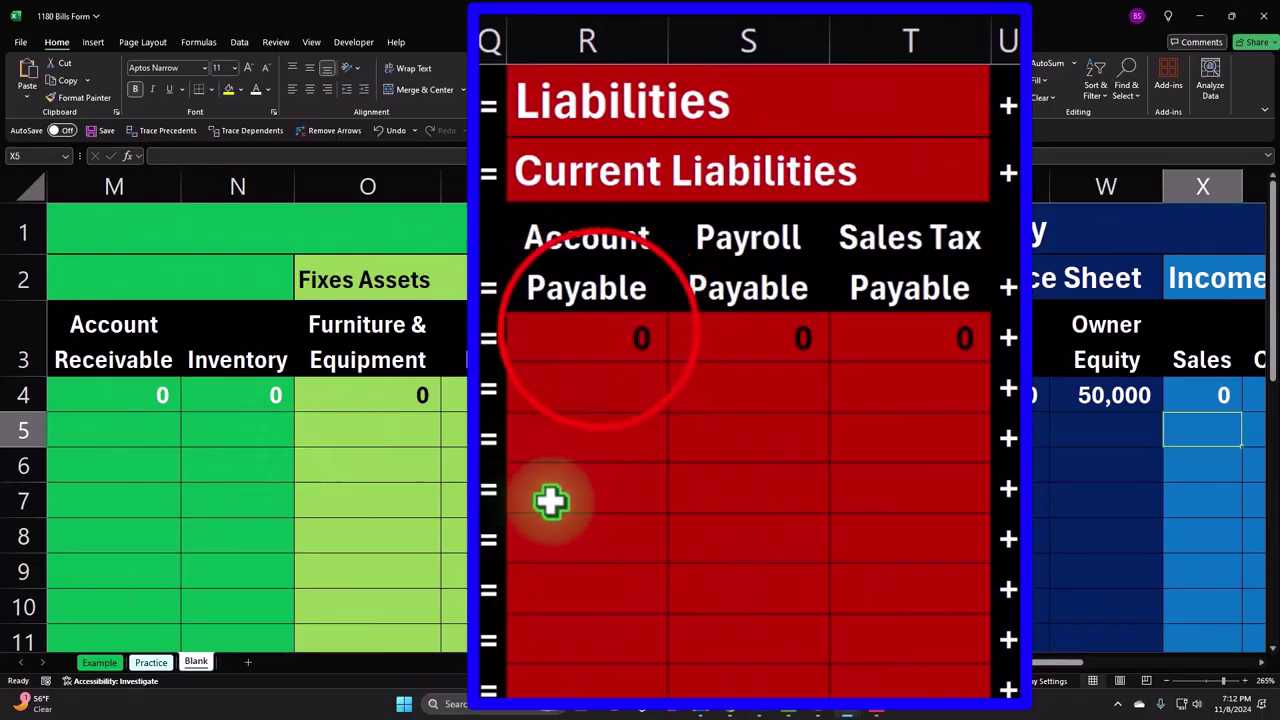
pyautogui.moveTo(597, 331)
pyautogui.mouseDown()
pyautogui.moveTo(990, 648)
pyautogui.moveTo(810, 578)
pyautogui.mouseUp()
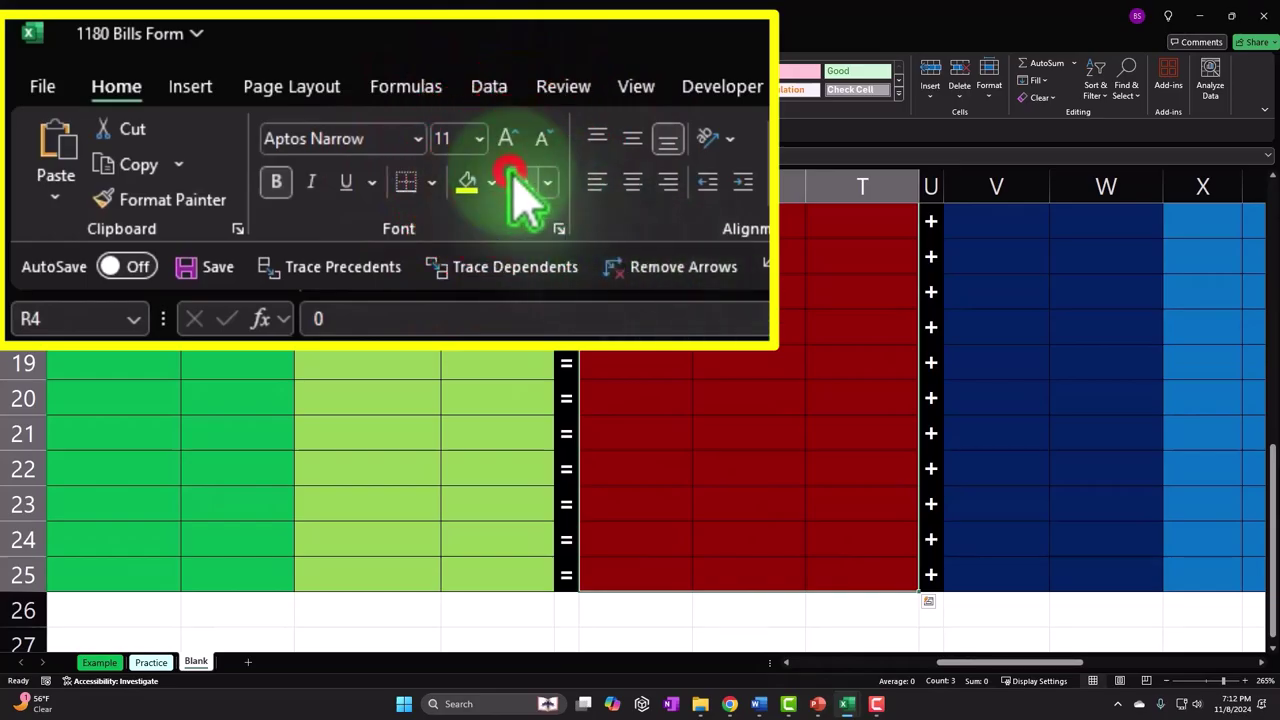
pyautogui.scroll(6, 647, 422)
pyautogui.click(647, 422)
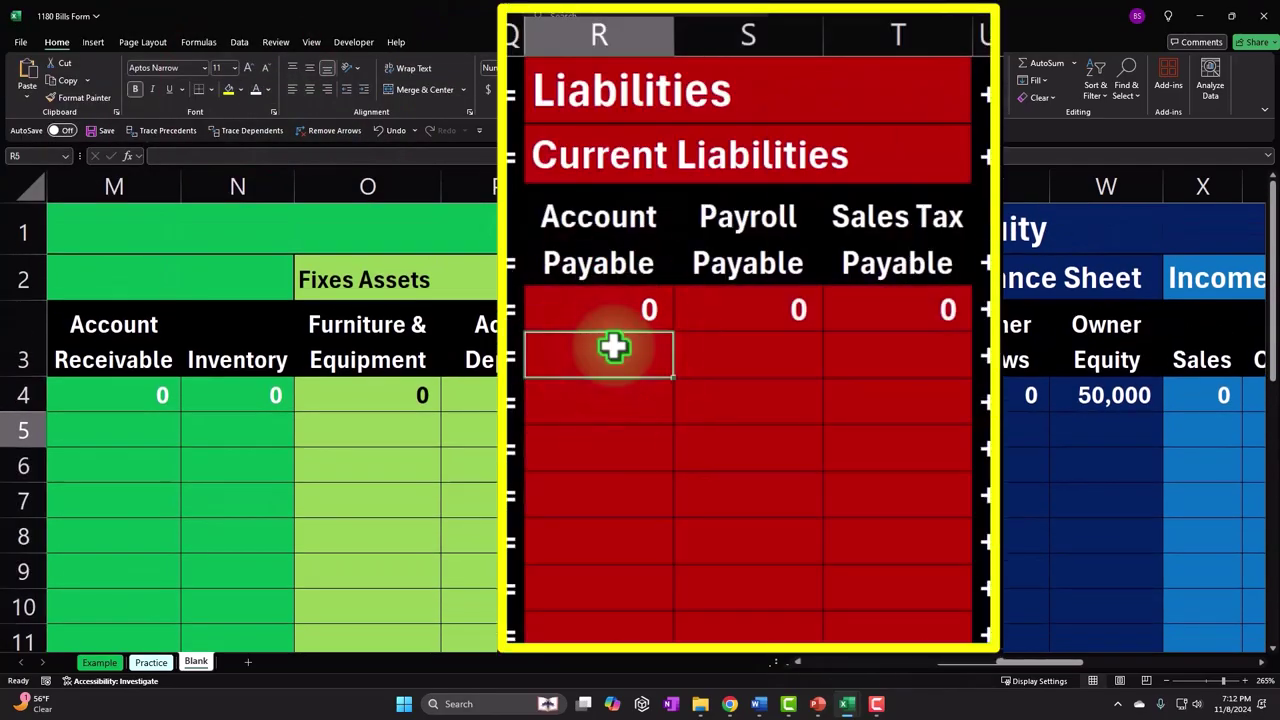
pyautogui.write('=')
pyautogui.press('Left')
pyautogui.press('Left')
pyautogui.press('Left')
pyautogui.press('Left')
pyautogui.press('Left')
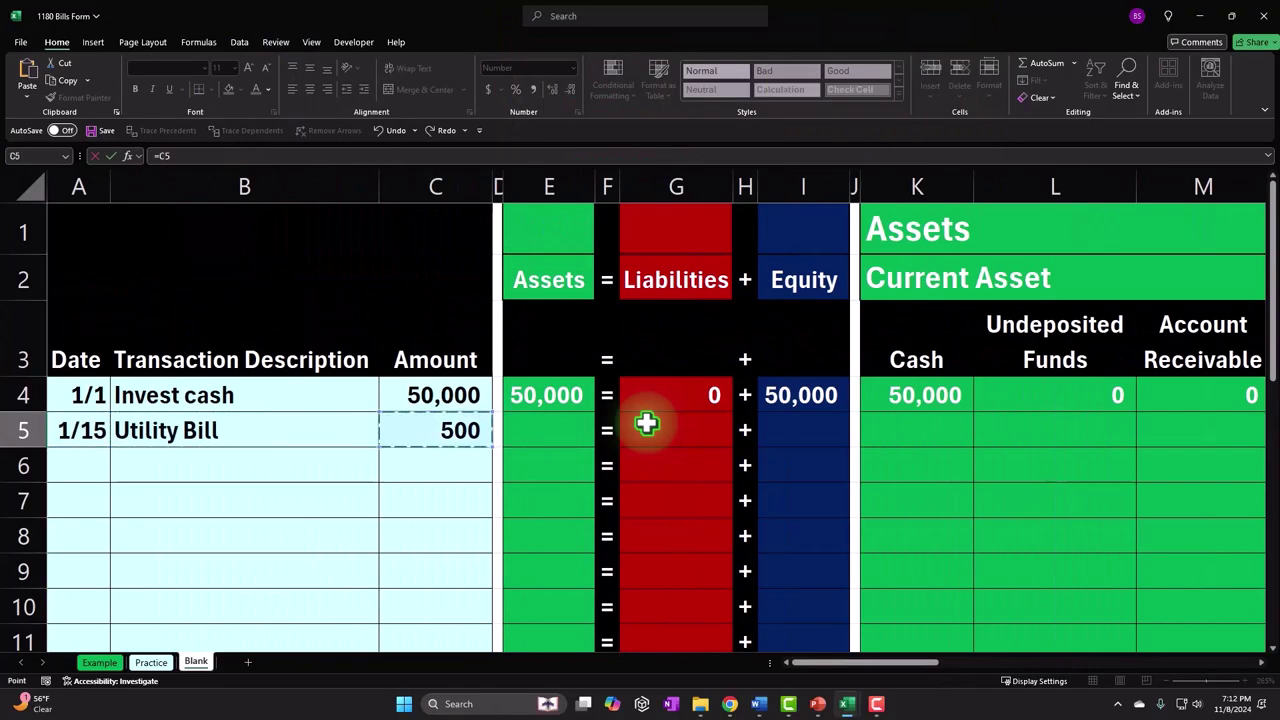
pyautogui.press('Return')
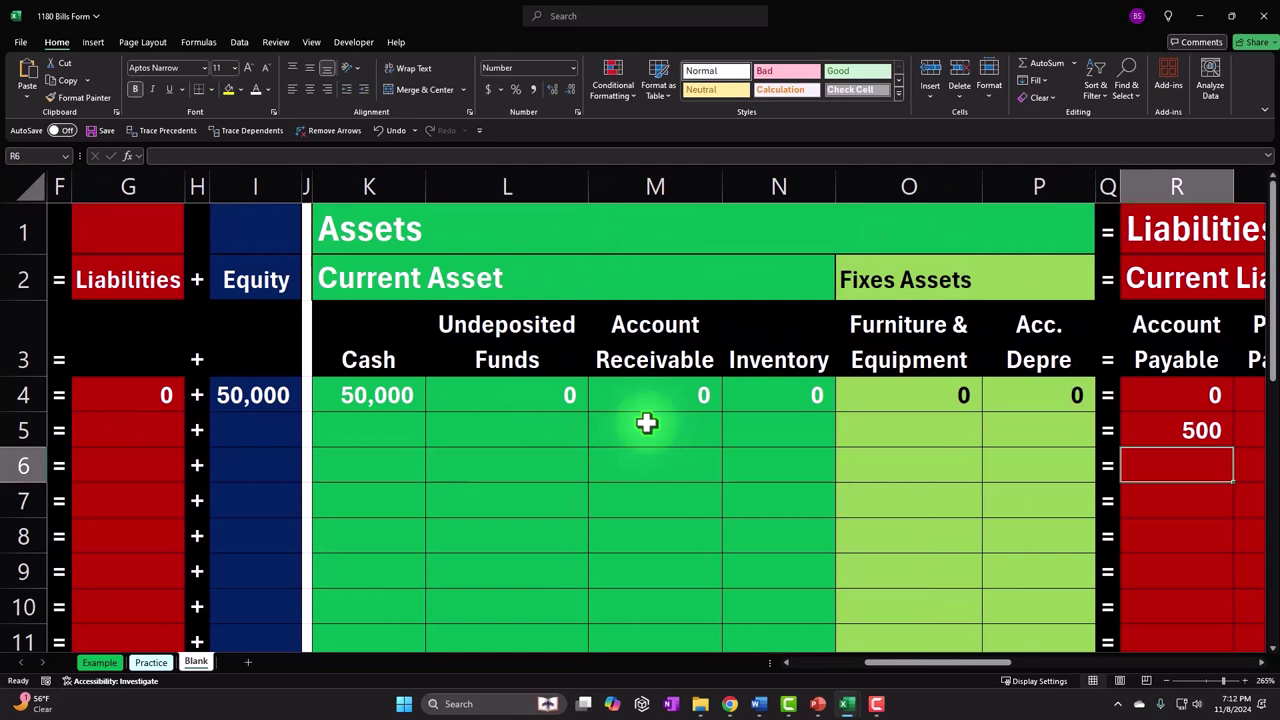
pyautogui.press('Left')
pyautogui.press('Left')
pyautogui.press('Left')
pyautogui.press('Left')
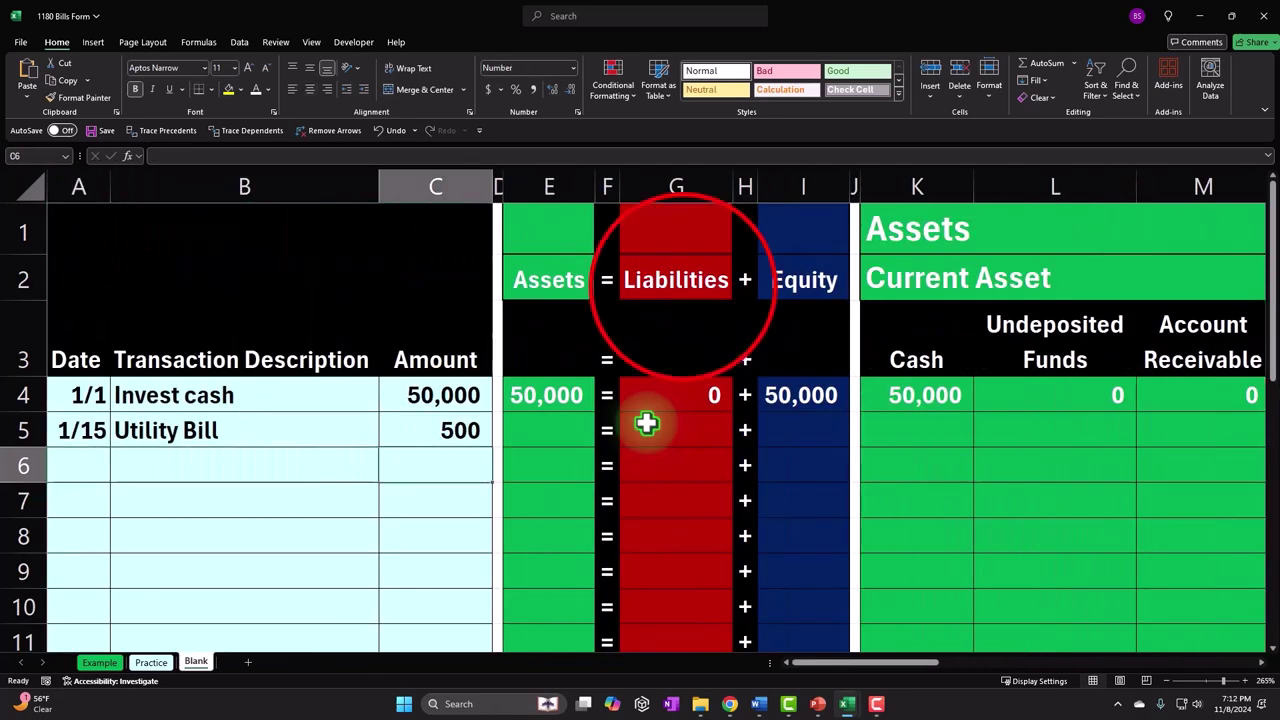
pyautogui.click(681, 285)
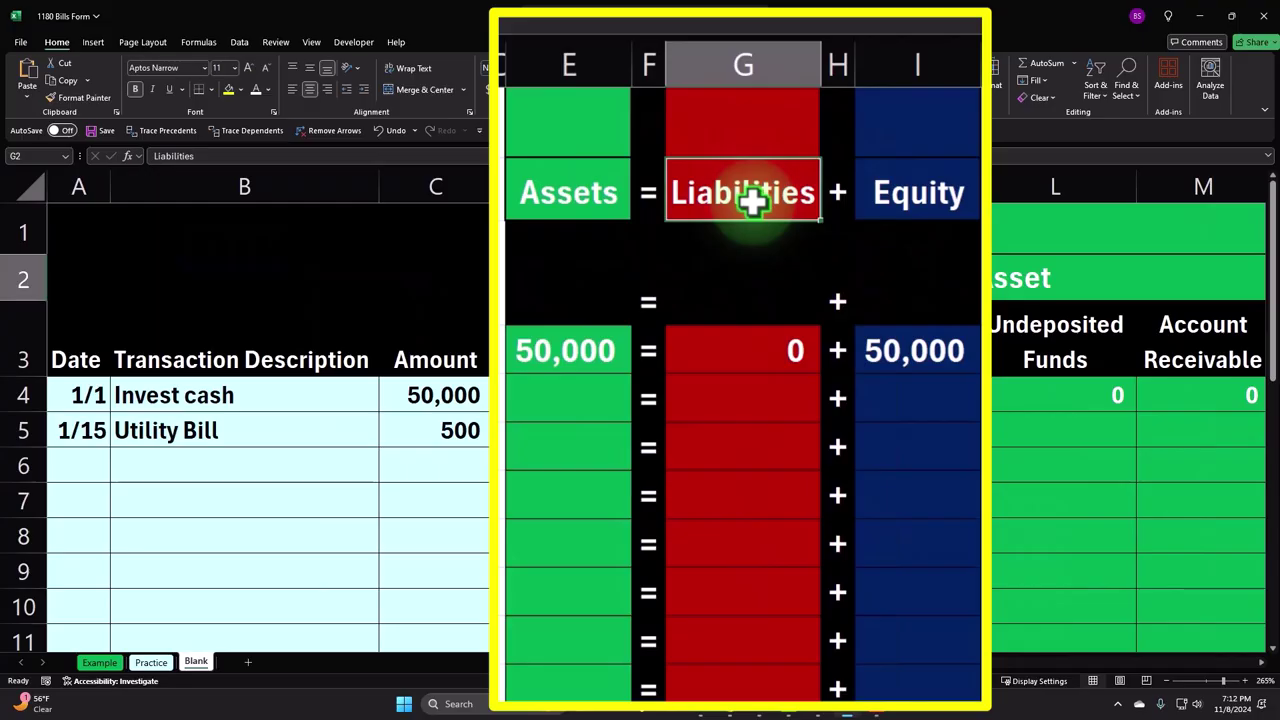
pyautogui.click(562, 283)
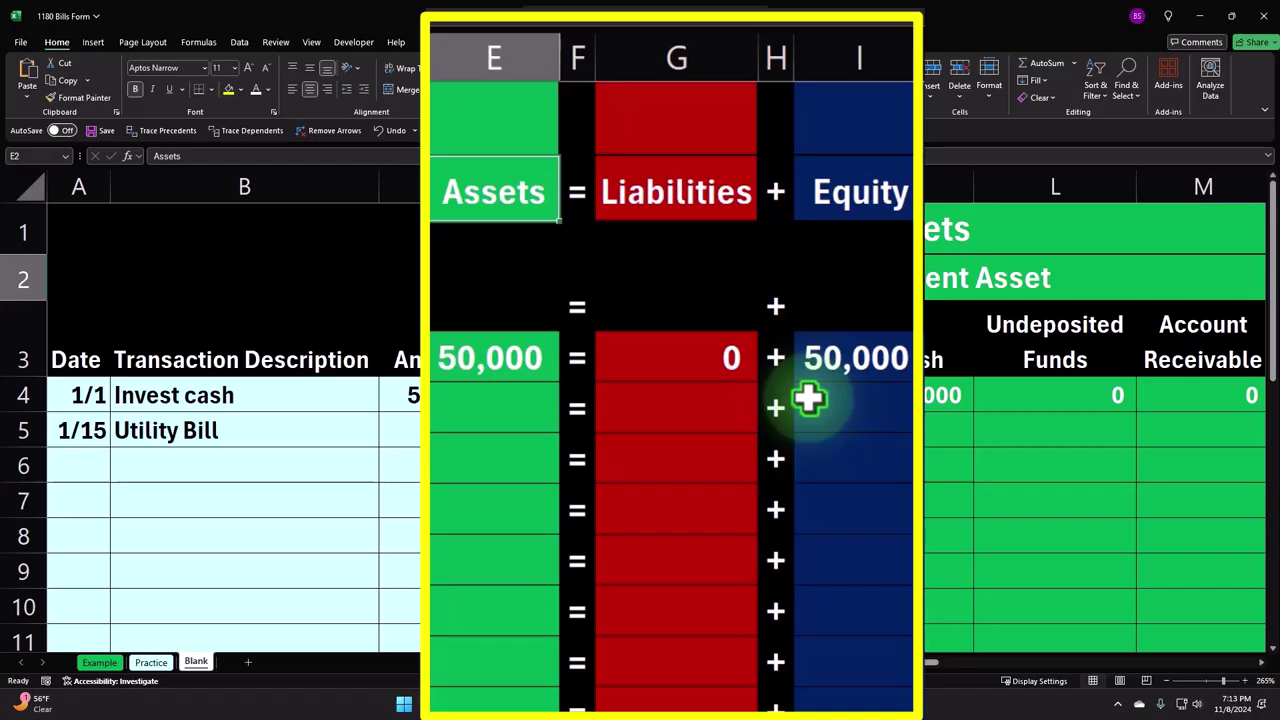
pyautogui.click(808, 398)
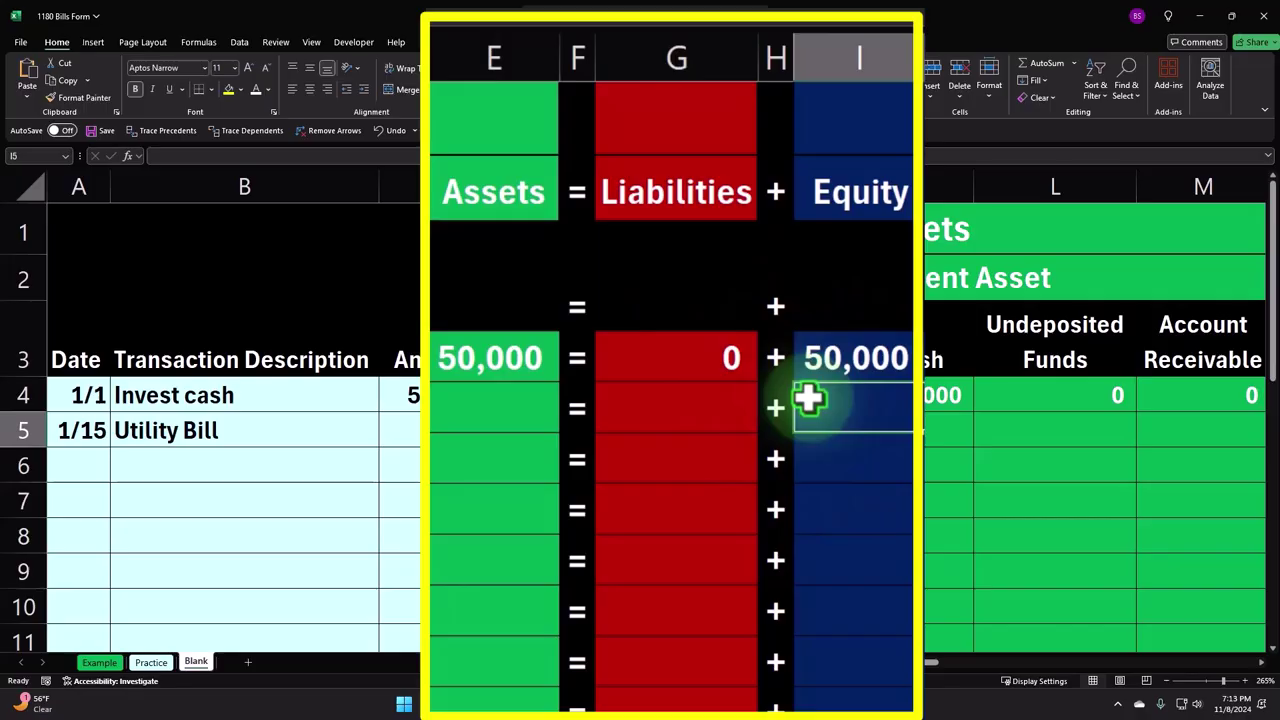
pyautogui.press('Right')
pyautogui.press('Right')
pyautogui.press('Right')
pyautogui.press('Right')
pyautogui.press('Right')
pyautogui.press('Right')
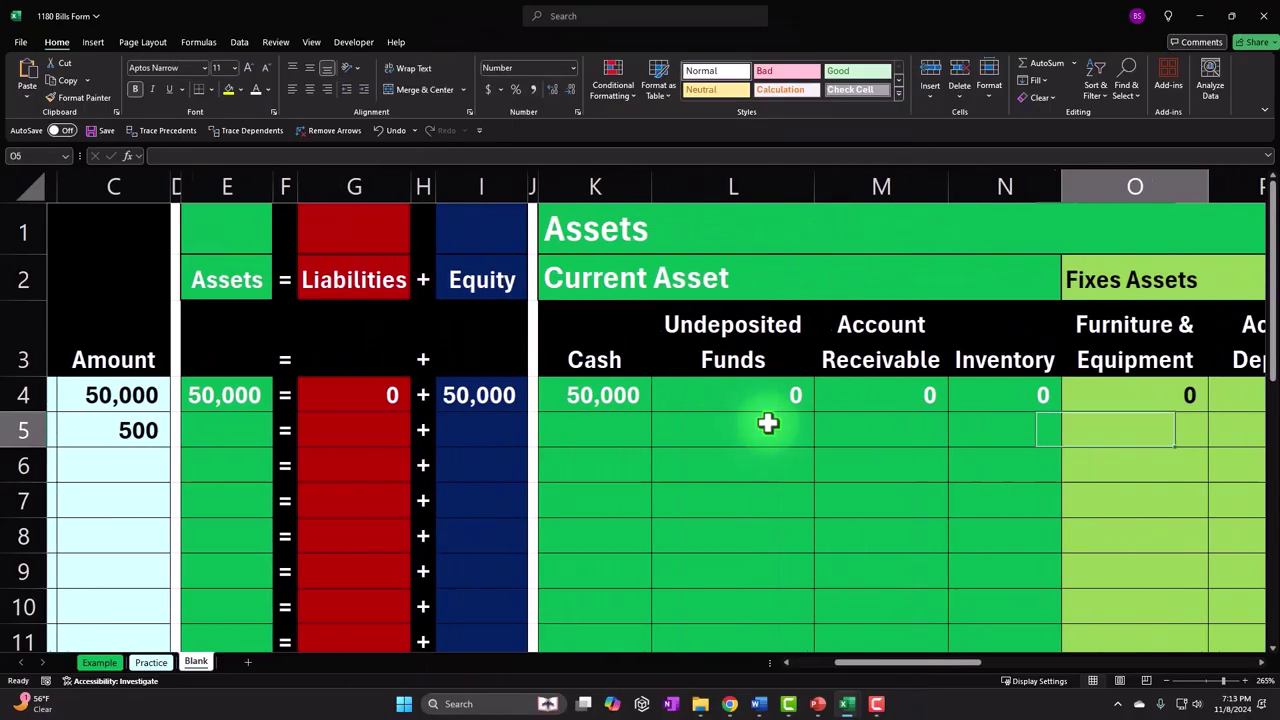
pyautogui.press('Right')
pyautogui.press('Right')
pyautogui.press('Right')
pyautogui.press('Right')
pyautogui.press('Right')
pyautogui.press('Right')
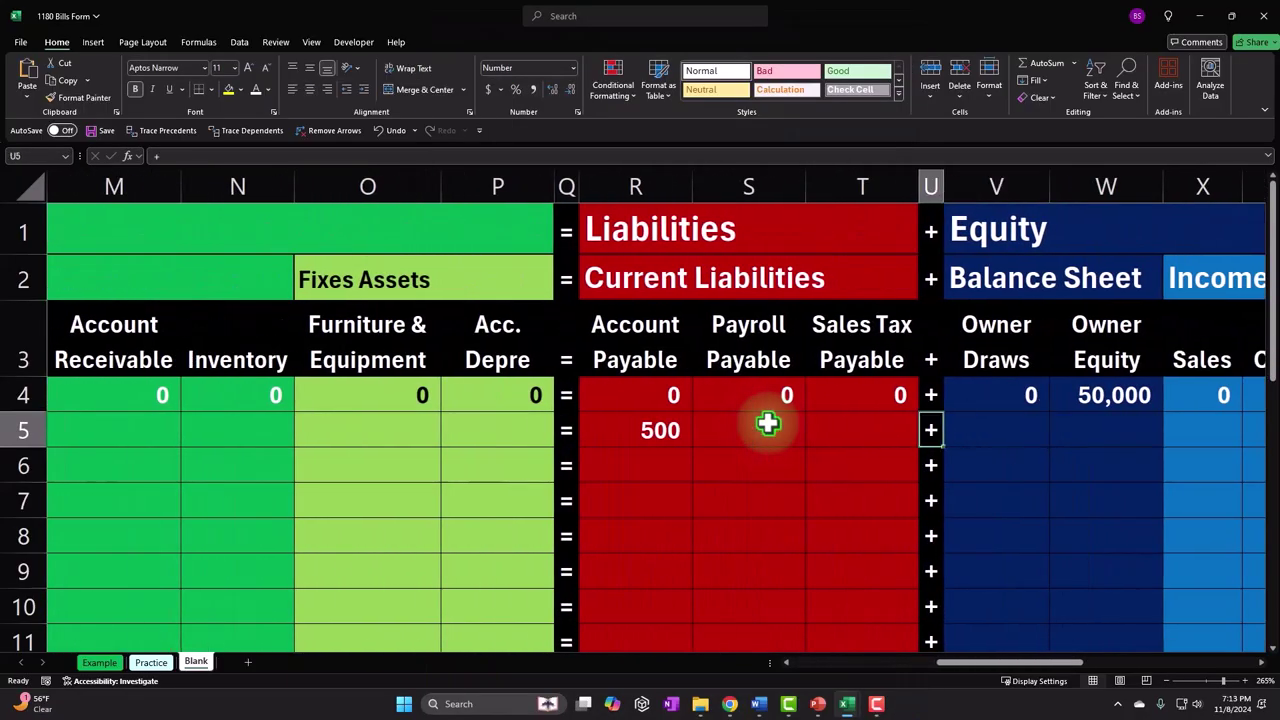
pyautogui.press('Left')
pyautogui.press('Left')
pyautogui.press('Left')
pyautogui.press('Up')
pyautogui.press('Up')
pyautogui.press('Up')
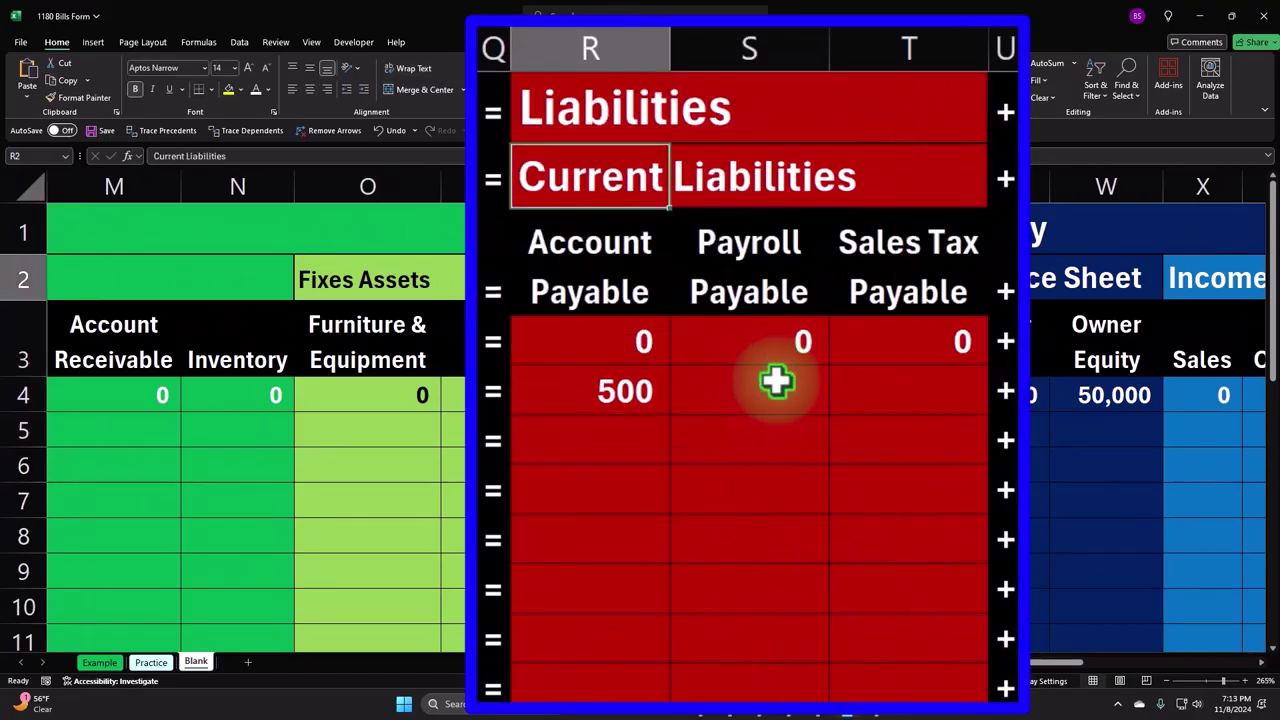
pyautogui.click(766, 384)
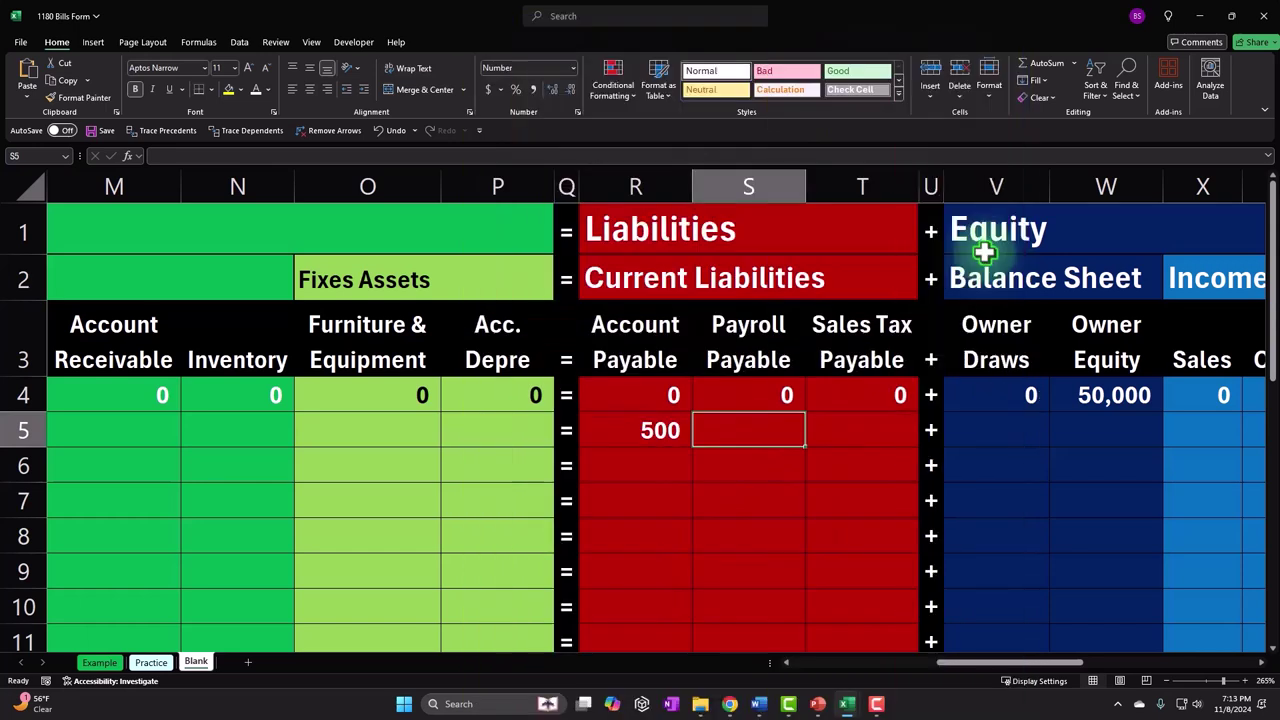
pyautogui.click(1000, 462)
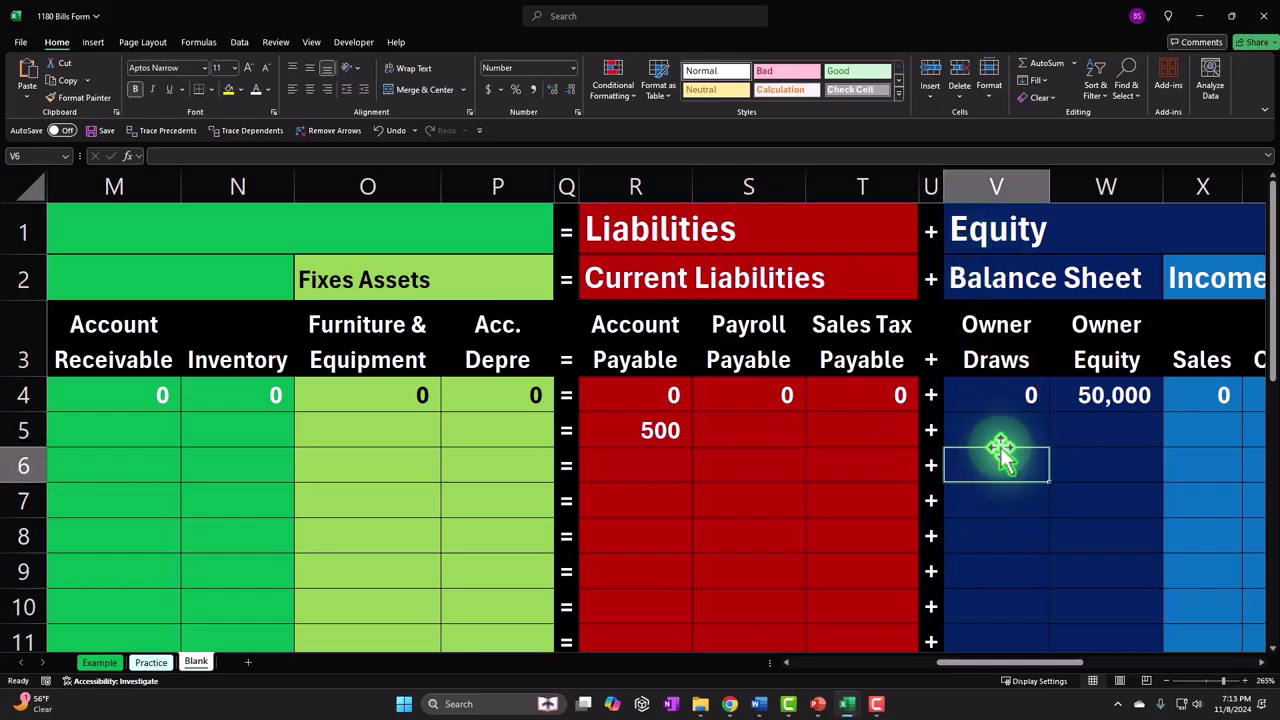
pyautogui.press('Up')
pyautogui.press('Right')
pyautogui.press('Right')
pyautogui.press('Right')
pyautogui.press('Right')
pyautogui.press('Right')
pyautogui.press('Right')
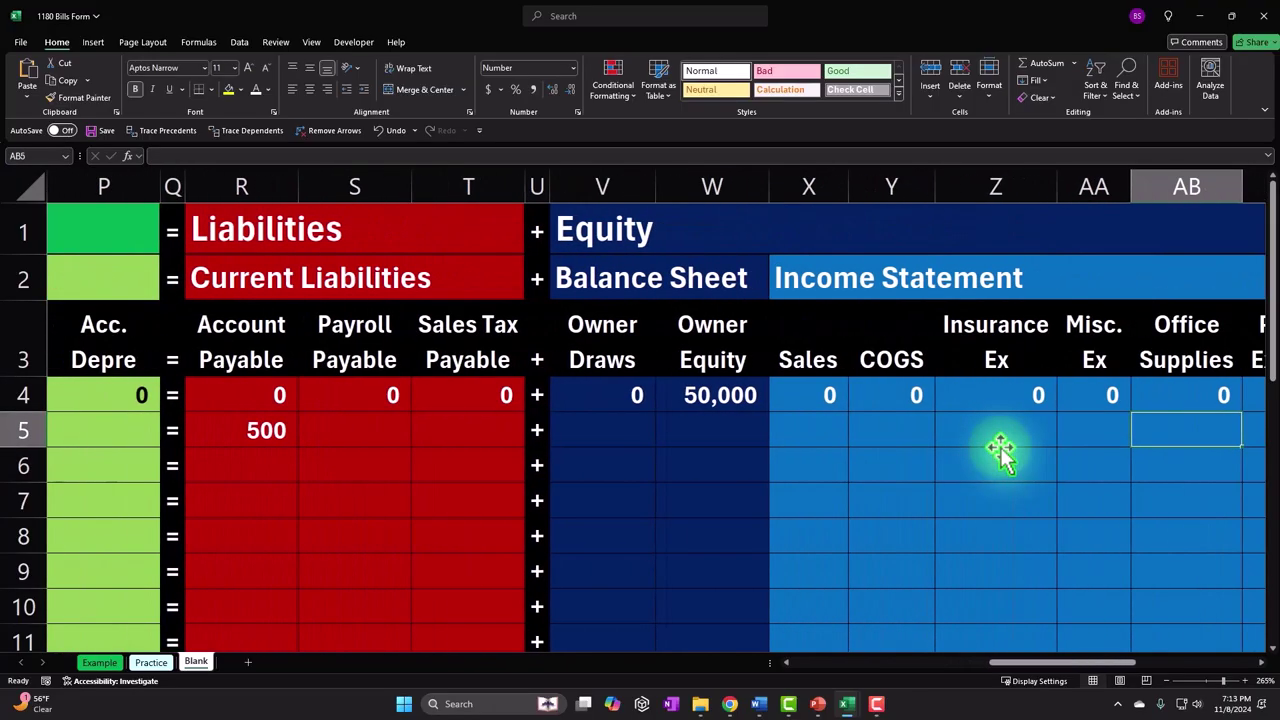
pyautogui.press('Right')
pyautogui.press('Right')
pyautogui.press('Right')
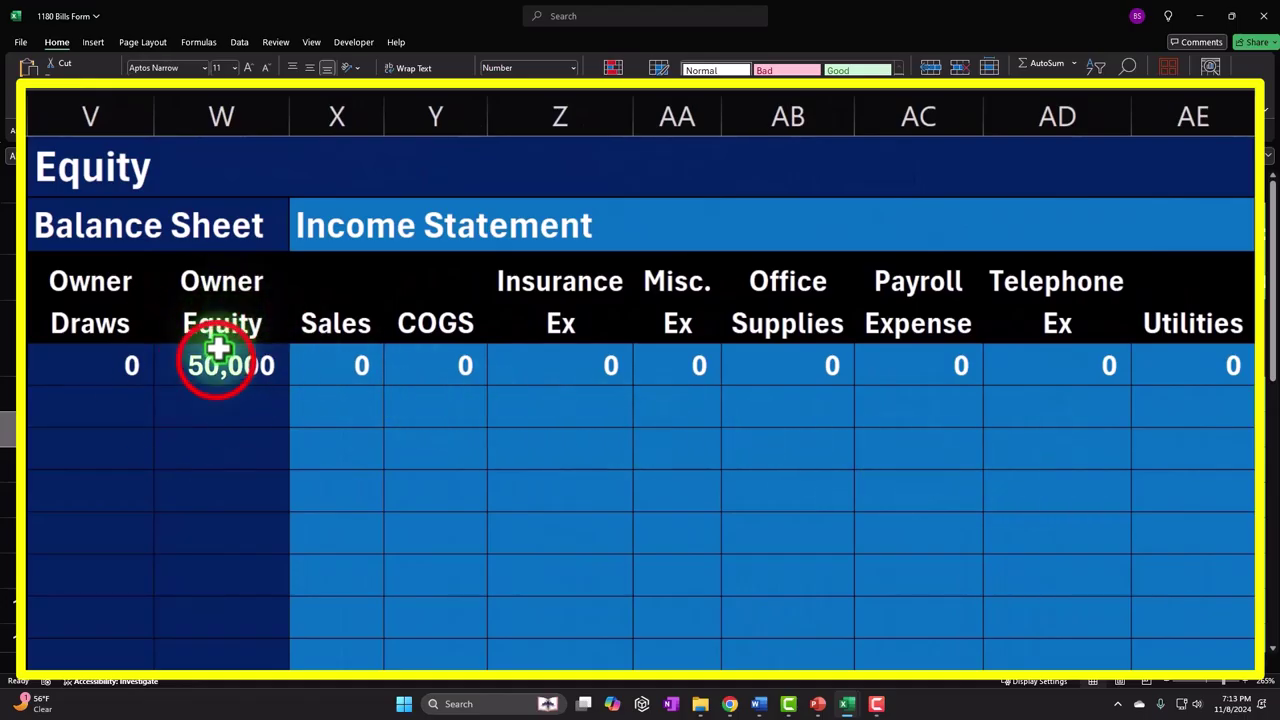
pyautogui.click(216, 362)
pyautogui.click(99, 227)
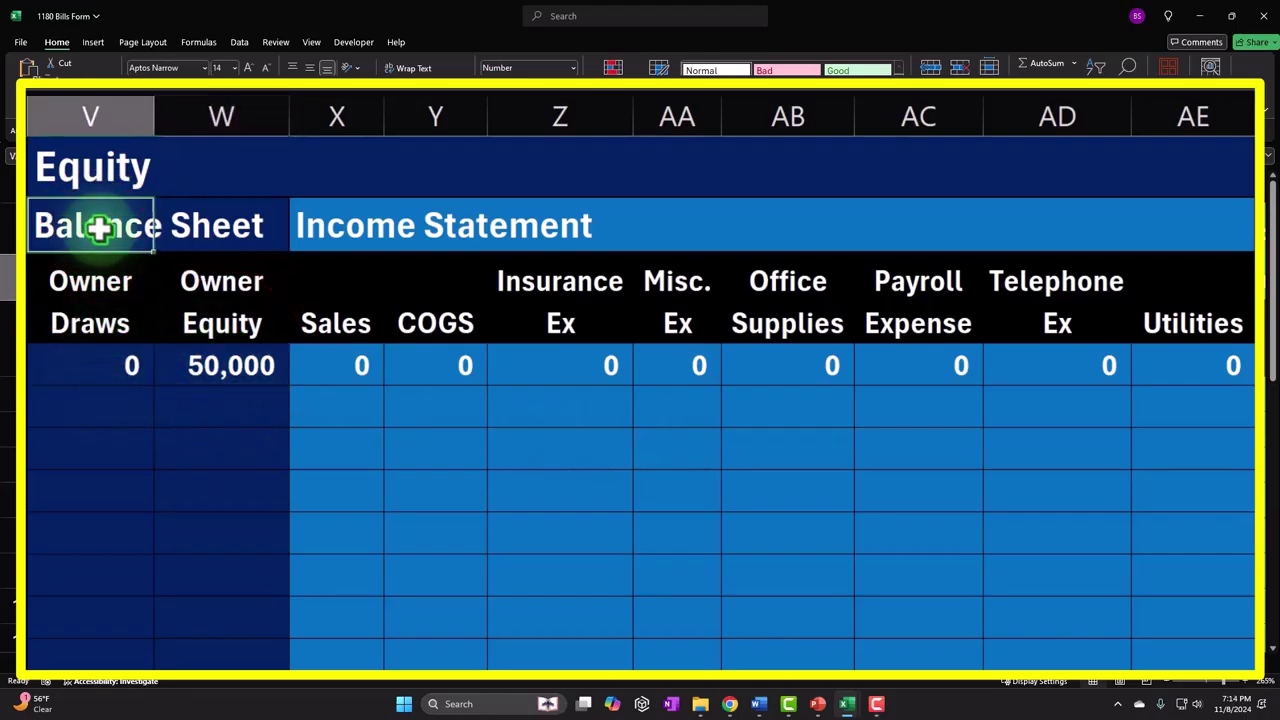
pyautogui.click(225, 375)
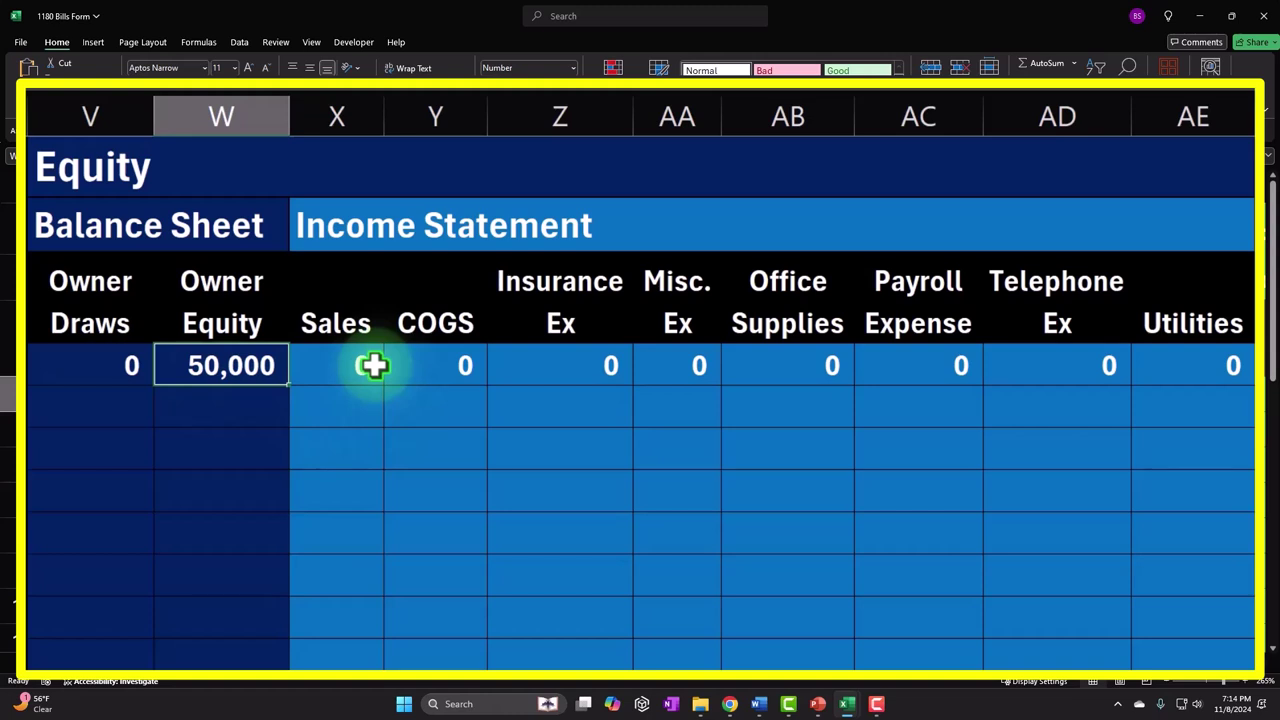
pyautogui.click(348, 364)
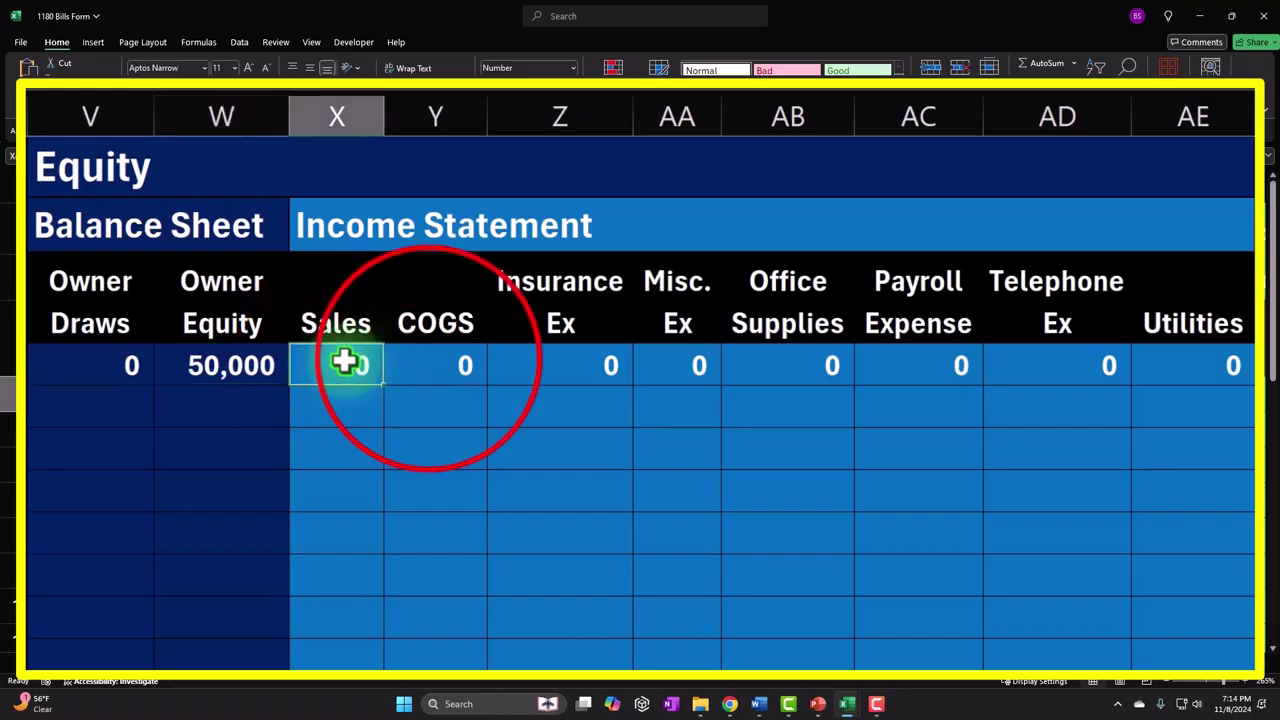
pyautogui.moveTo(414, 363); pyautogui.dragTo(1140, 362)
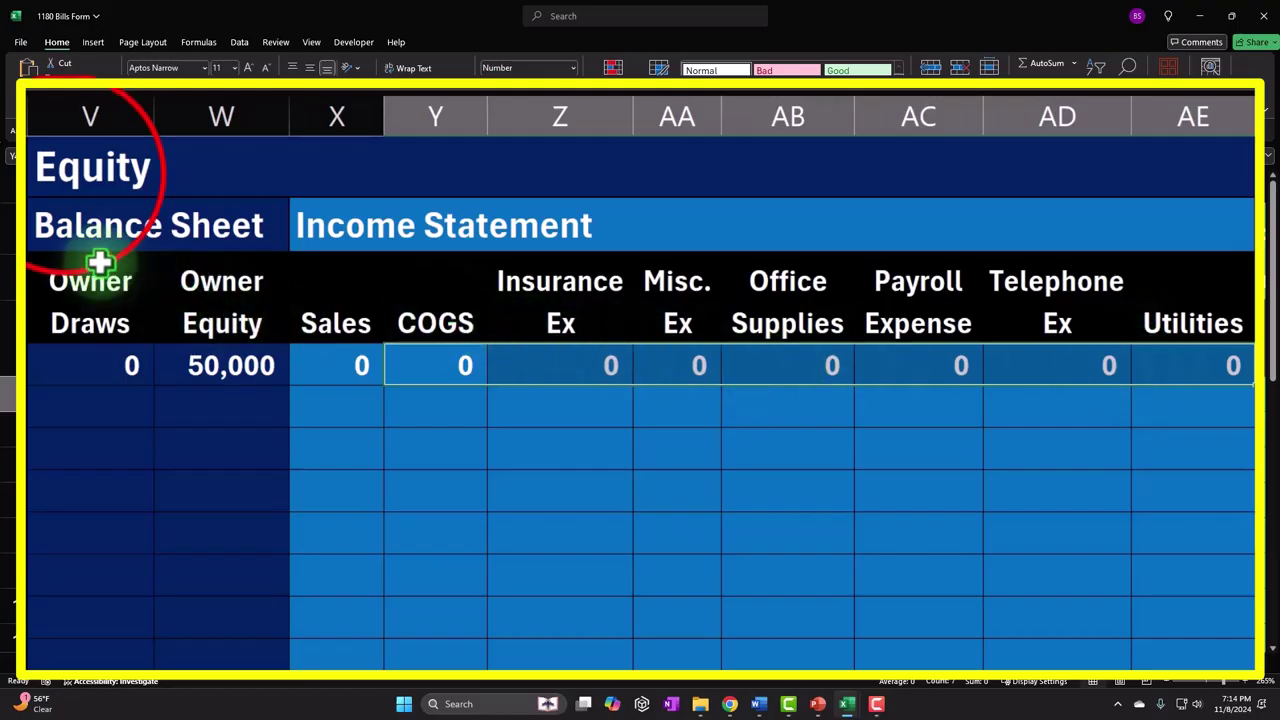
pyautogui.moveTo(69, 166)
pyautogui.mouseDown()
pyautogui.moveTo(768, 194)
pyautogui.moveTo(1160, 176)
pyautogui.mouseUp()
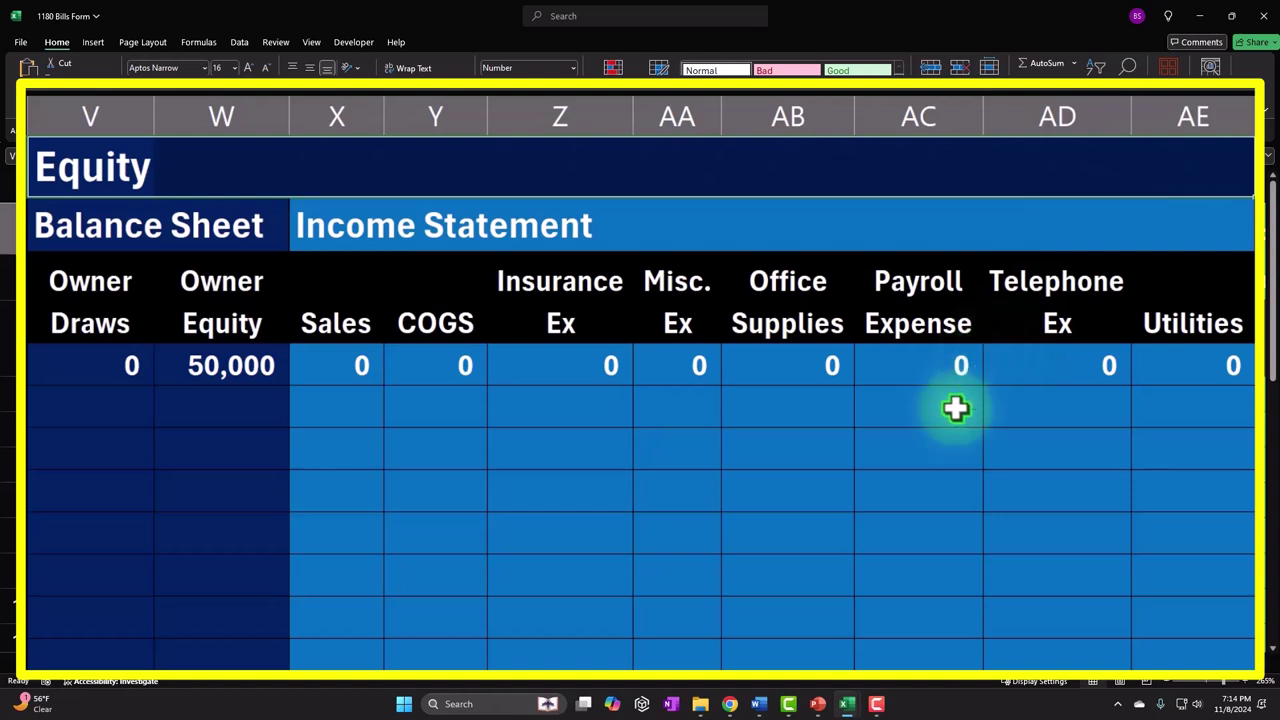
# - Enter =-C5 in the Utilities cell AE5 so the bill shows (500)
pyautogui.click(1163, 406)
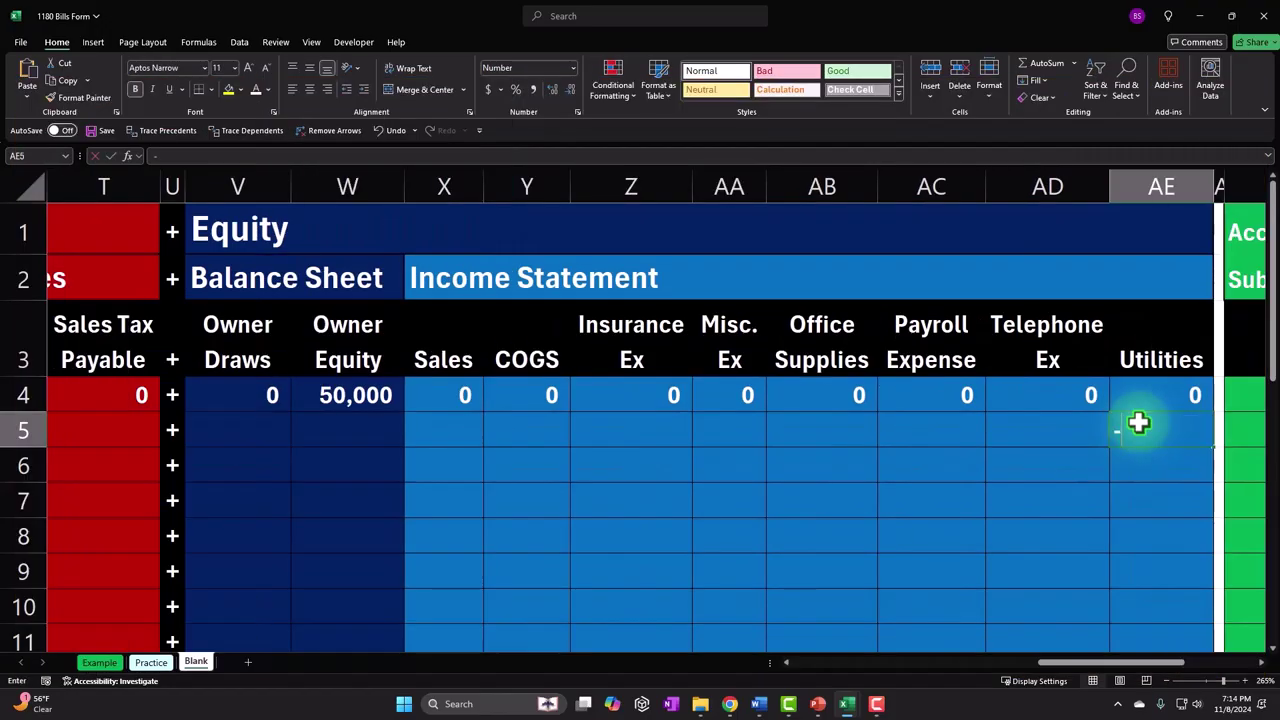
pyautogui.write('-')
pyautogui.press('Left')
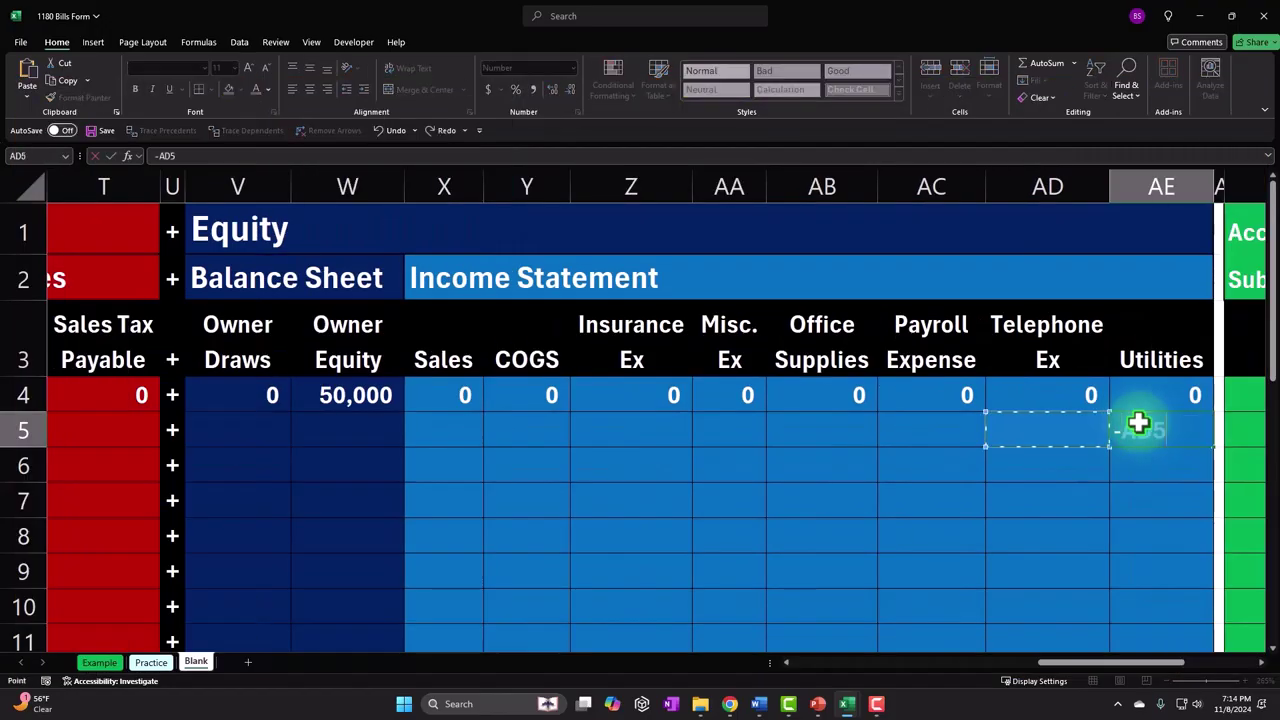
pyautogui.press('Left')
pyautogui.press('Left')
pyautogui.press('Left')
pyautogui.press('Left')
pyautogui.press('Left')
pyautogui.press('Left')
pyautogui.press('Left')
pyautogui.press('Right')
pyautogui.press('Right')
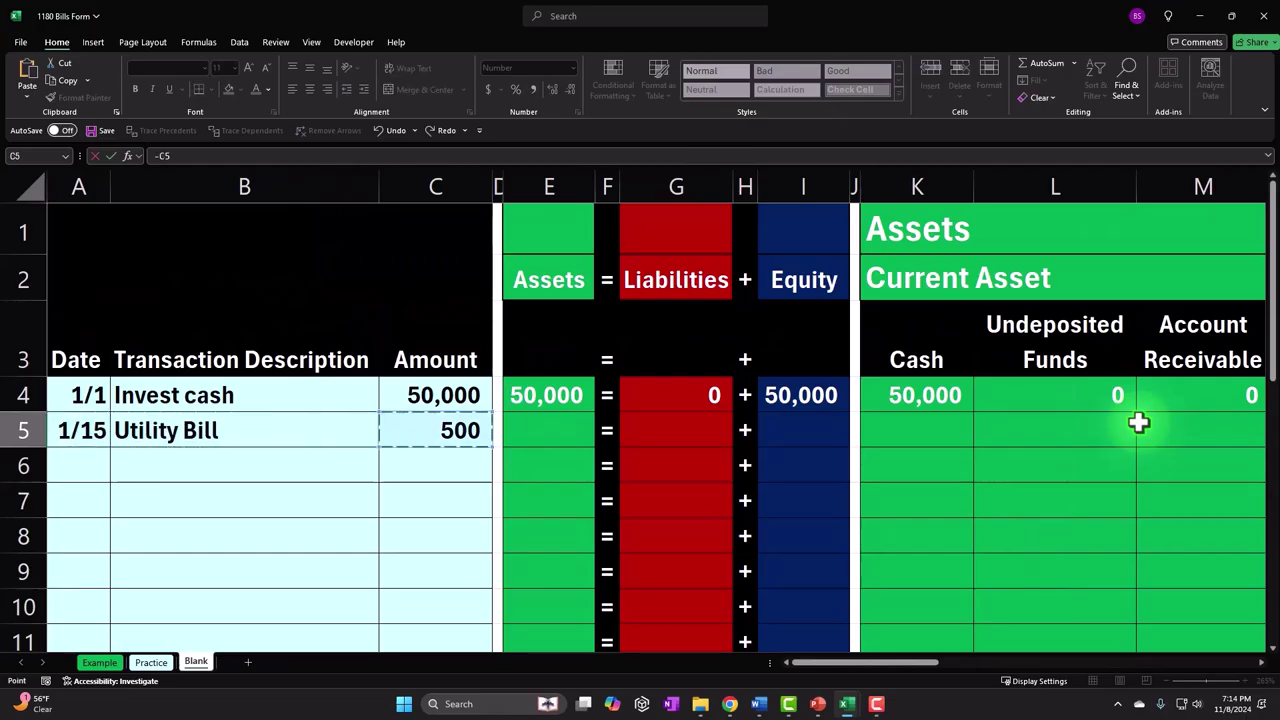
pyautogui.press('Return')
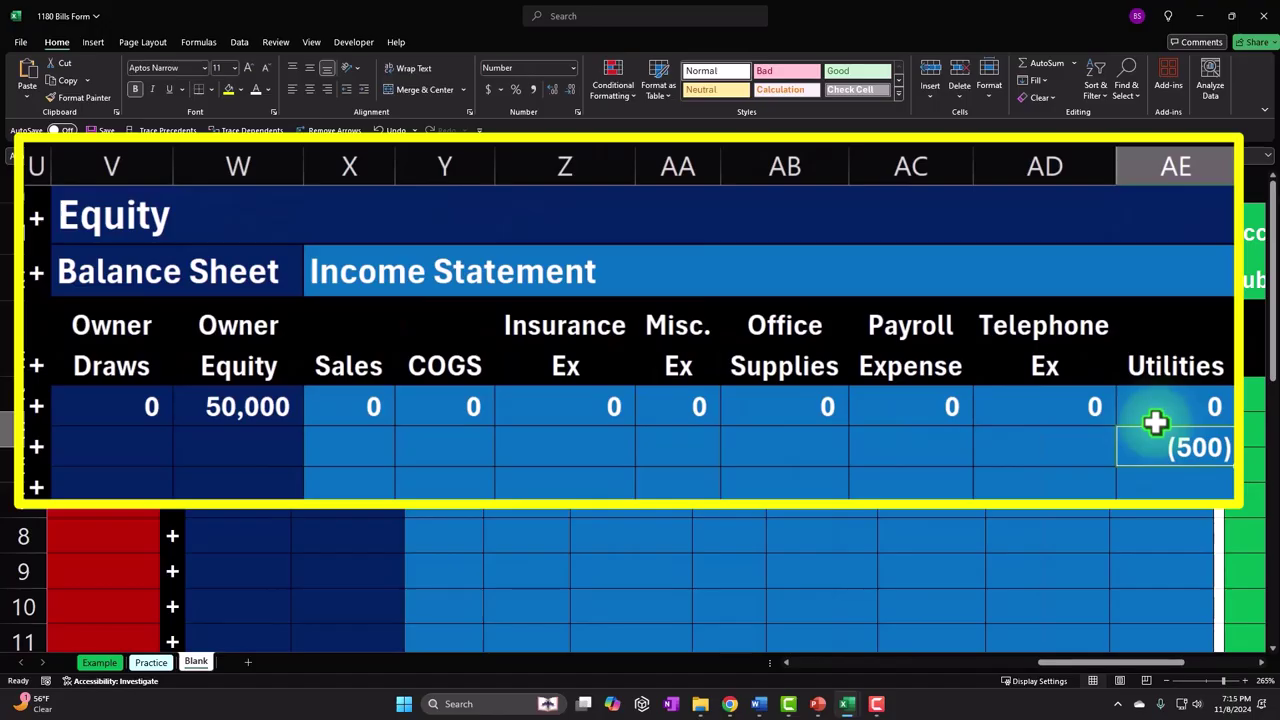
pyautogui.press('Left')
pyautogui.press('Left')
pyautogui.press('Left')
pyautogui.press('Left')
pyautogui.press('Left')
pyautogui.press('Left')
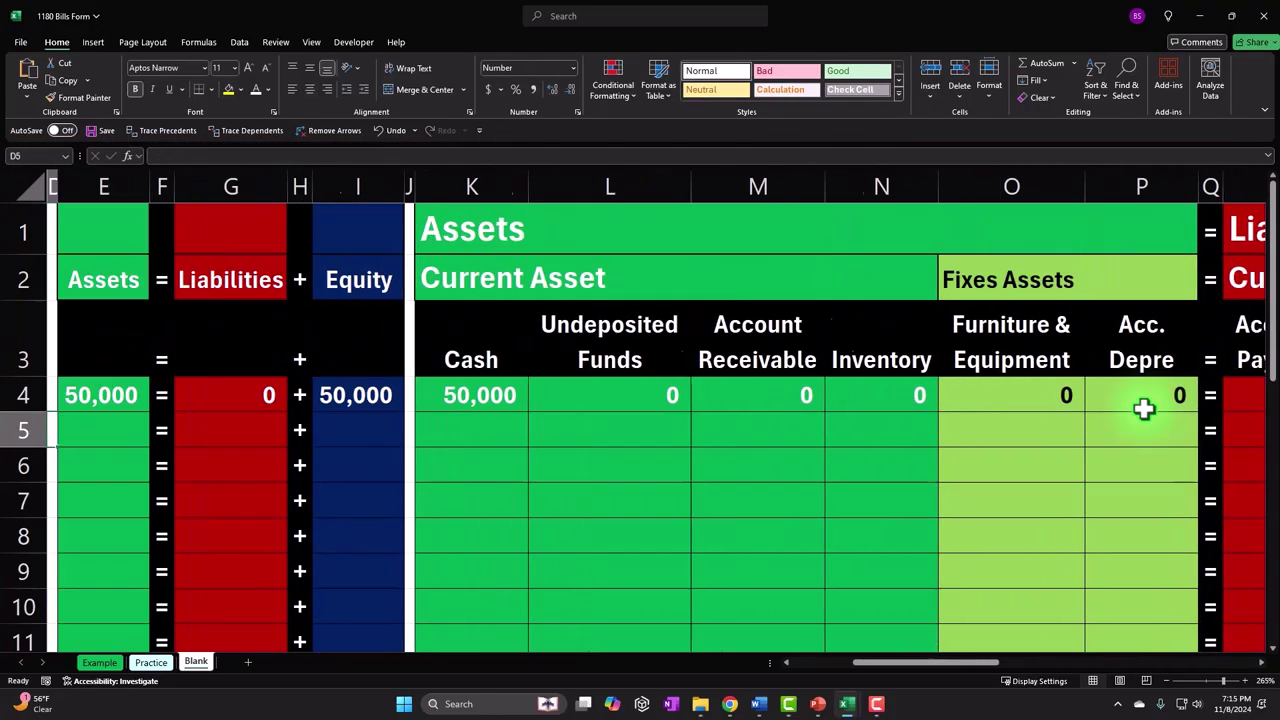
pyautogui.press('Left')
pyautogui.press('Left')
pyautogui.press('Left')
# - Fill the Assets, Liabilities and Equity total formulas down from row 4 into row 5
pyautogui.click(558, 395)
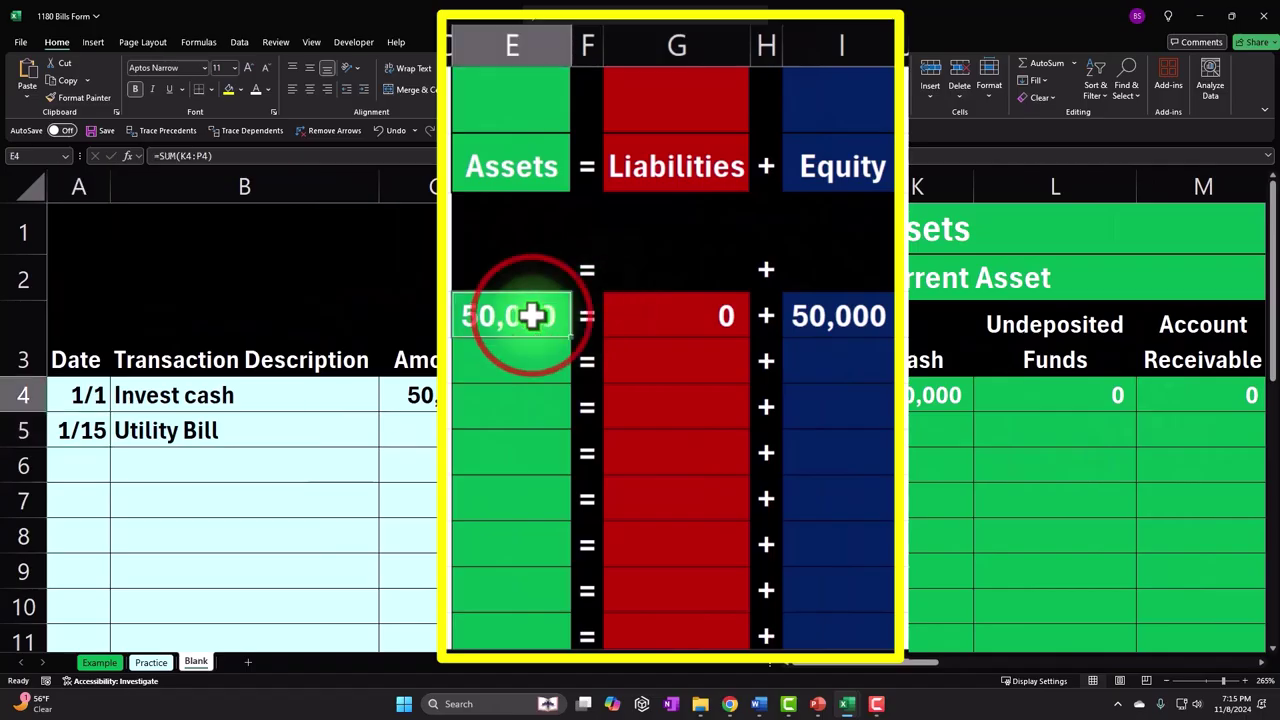
pyautogui.click(574, 342)
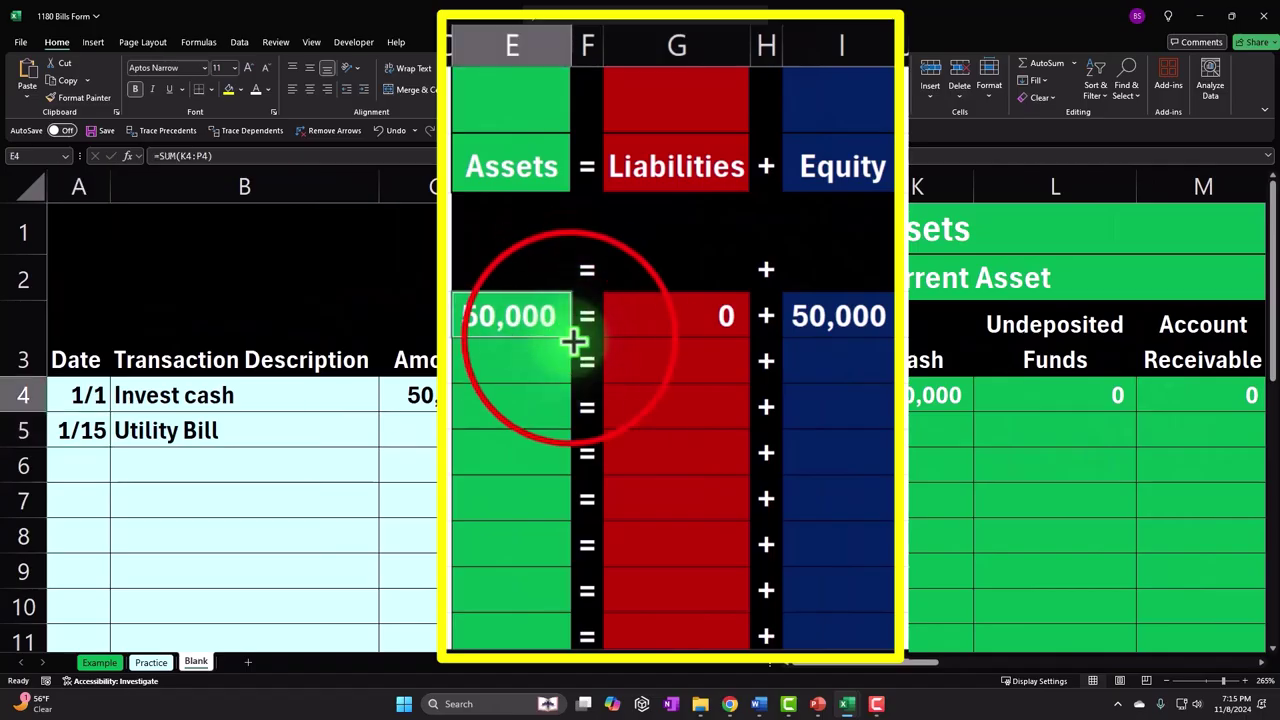
pyautogui.moveTo(574, 342); pyautogui.dragTo(574, 374)
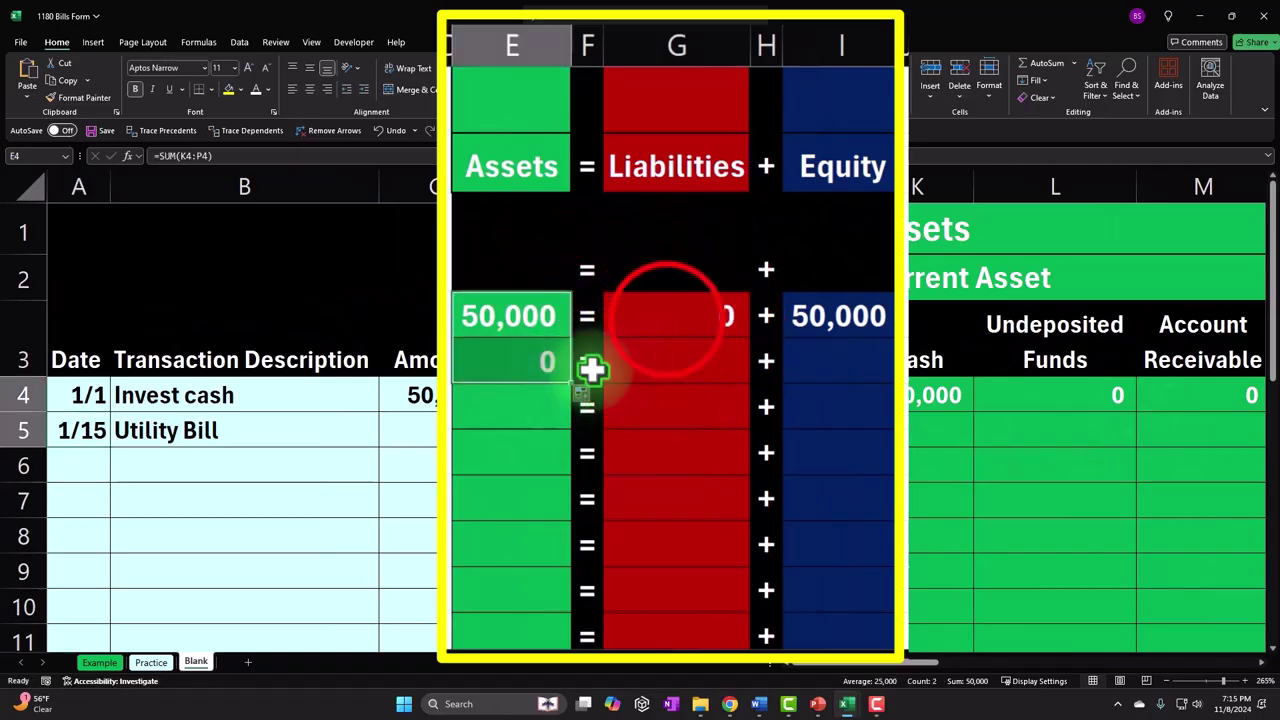
pyautogui.click(666, 318)
pyautogui.click(751, 330)
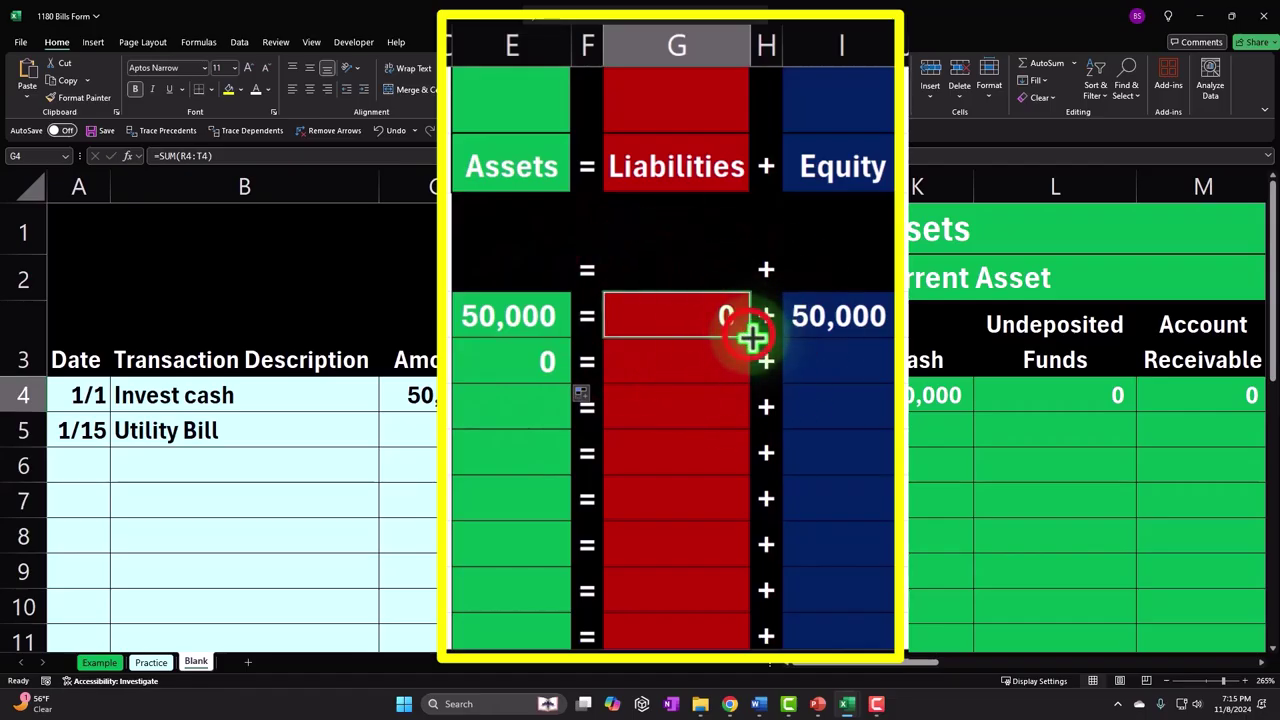
pyautogui.moveTo(751, 337); pyautogui.dragTo(760, 363)
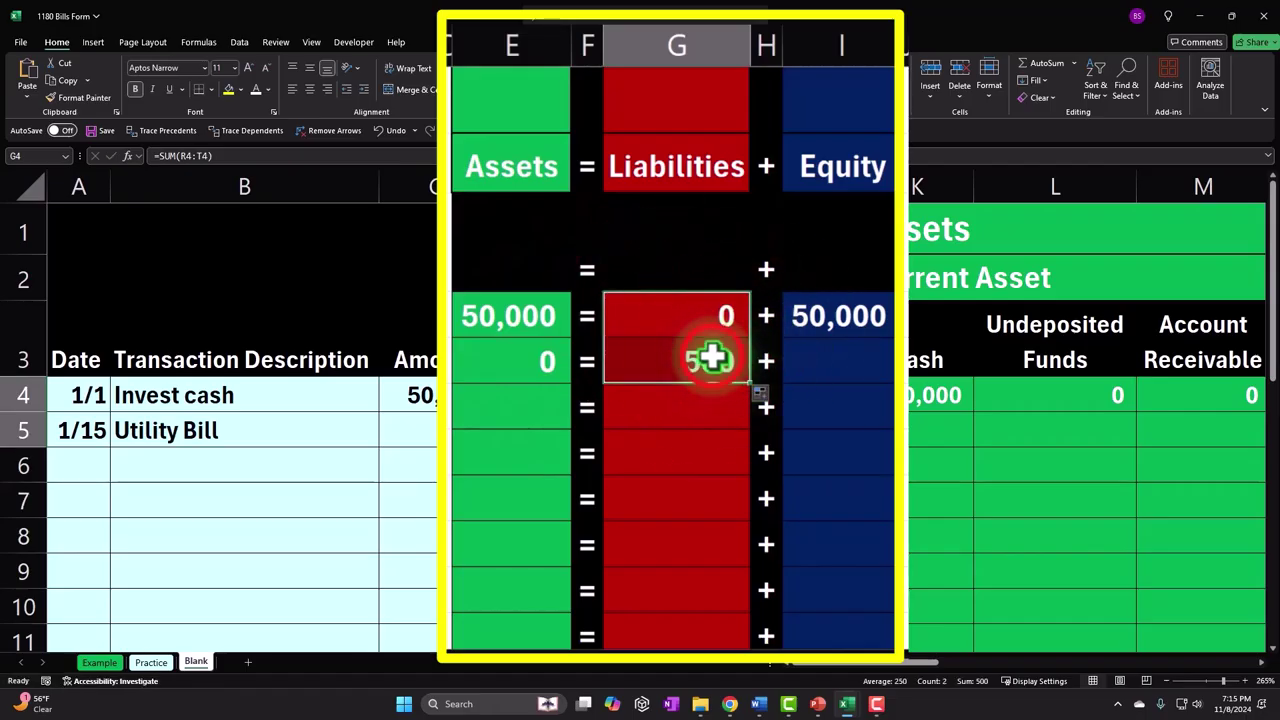
pyautogui.click(849, 312)
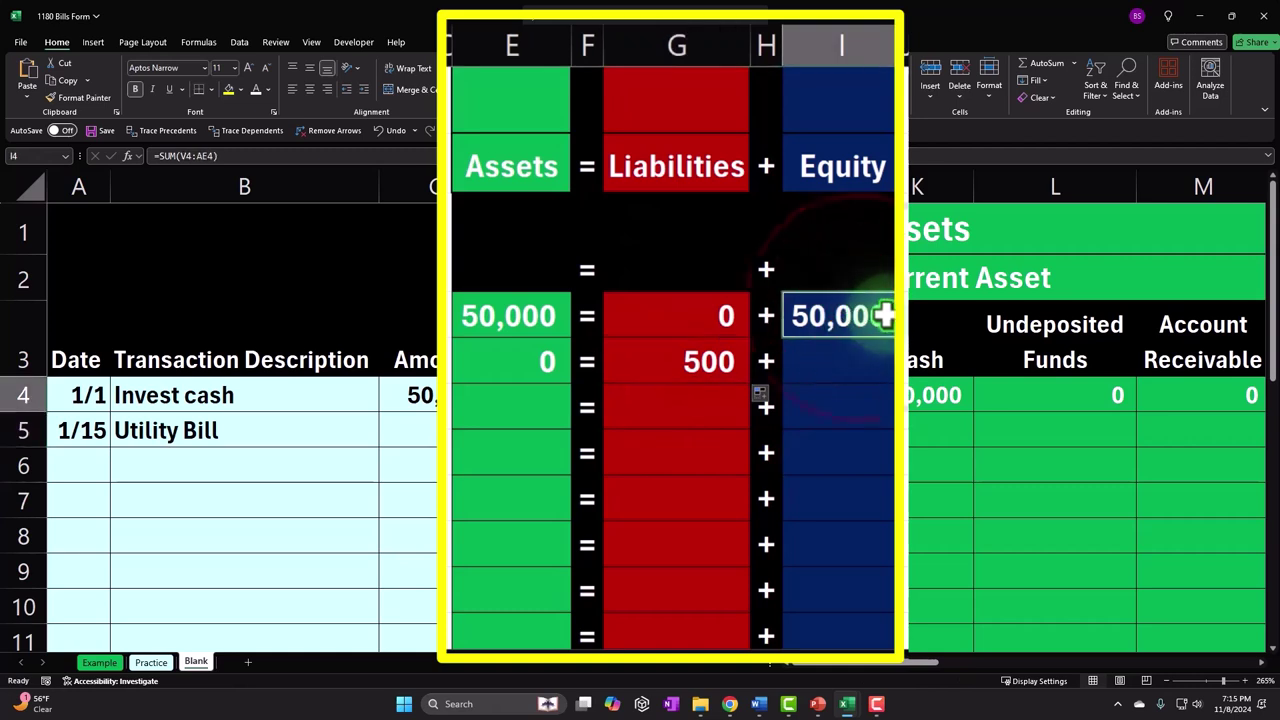
pyautogui.moveTo(892, 338); pyautogui.dragTo(888, 384)
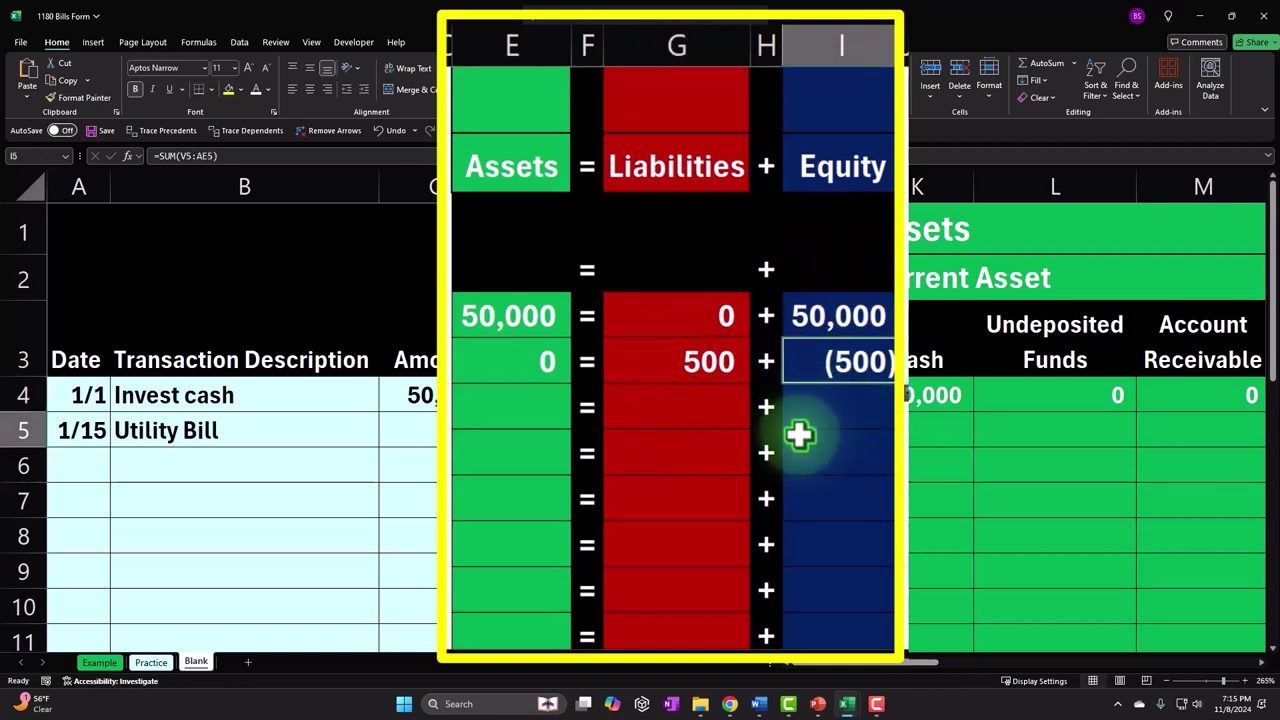
# - Select the 1/1 and 1/15 totals to compare Assets against Liabilities plus Equity
pyautogui.click(880, 395)
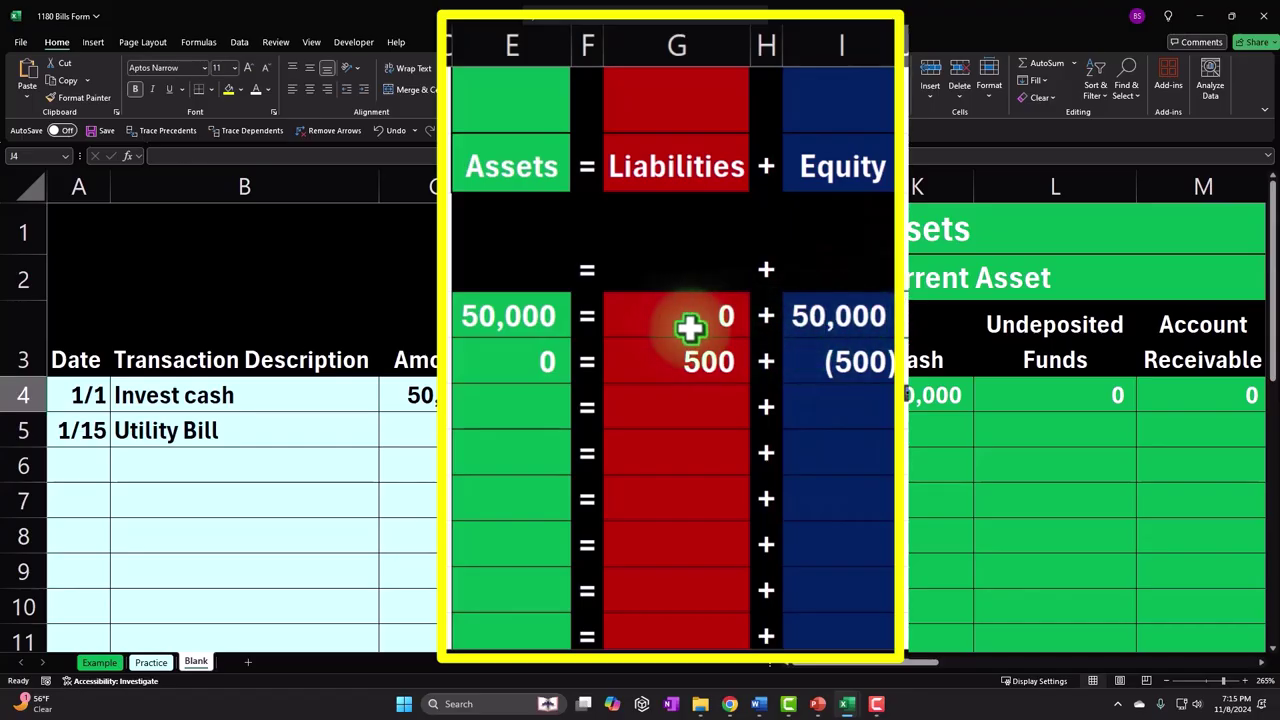
pyautogui.click(545, 328)
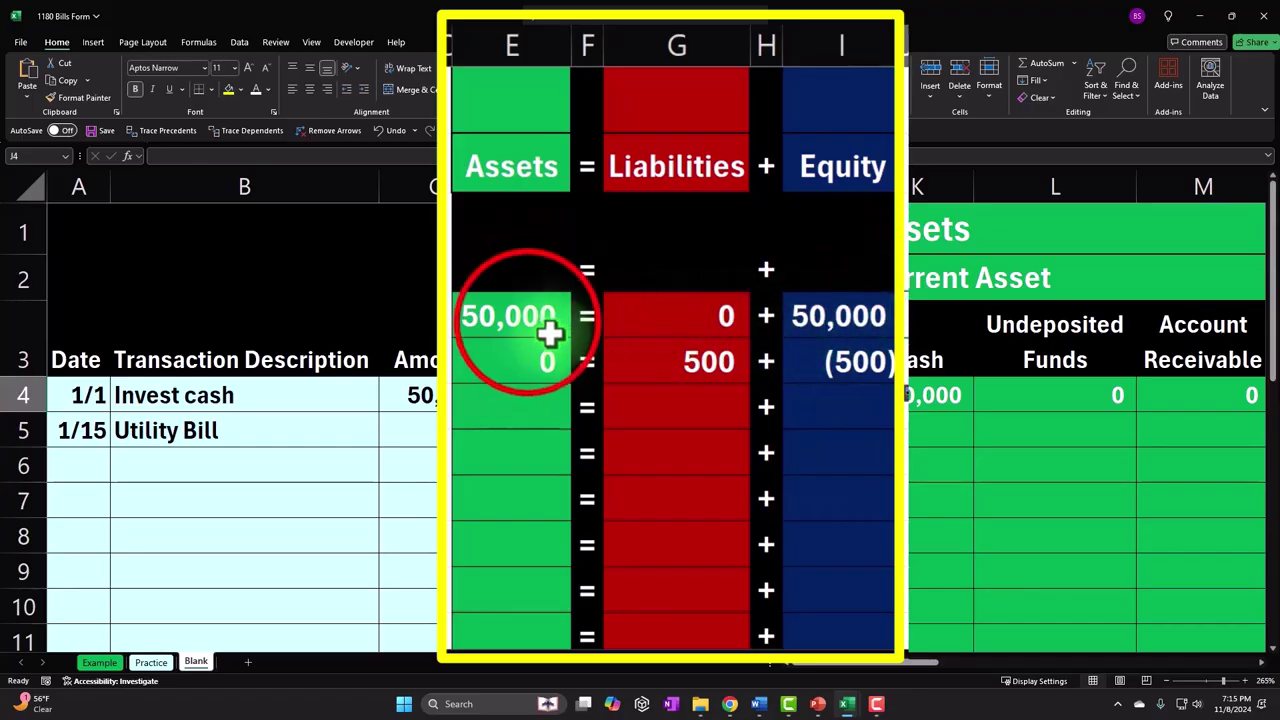
pyautogui.moveTo(671, 315); pyautogui.dragTo(808, 313)
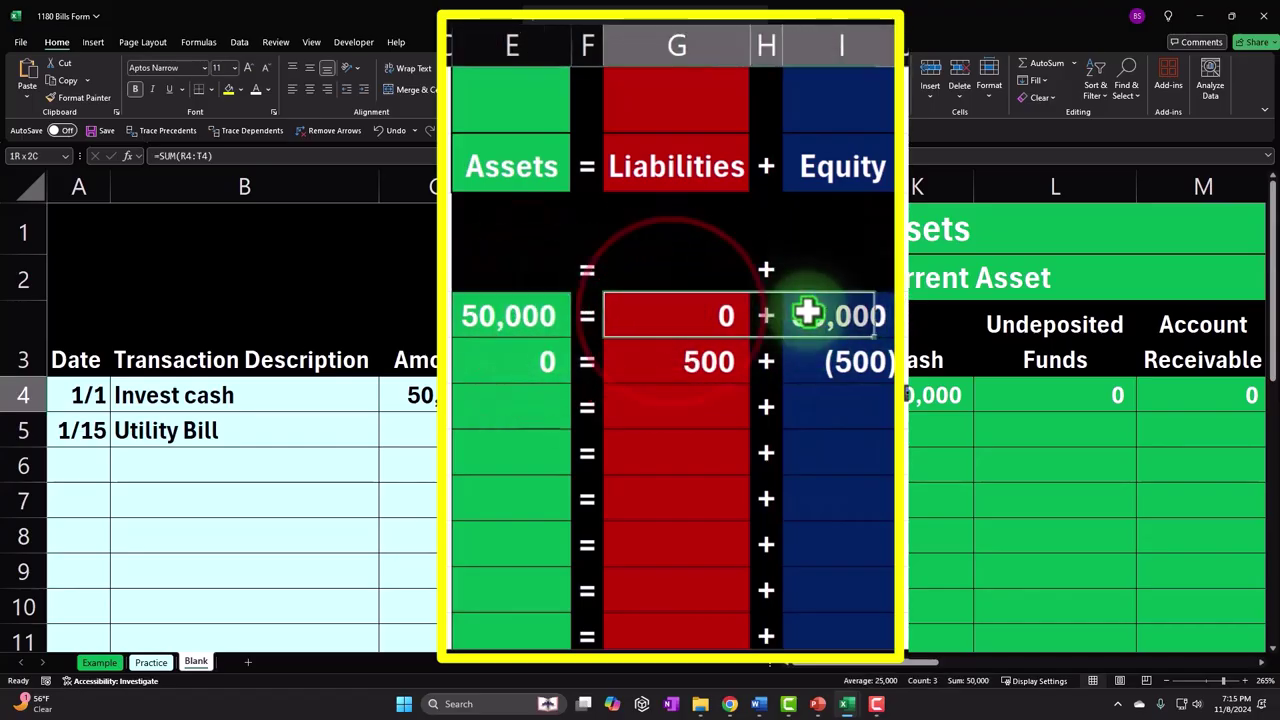
pyautogui.click(680, 455)
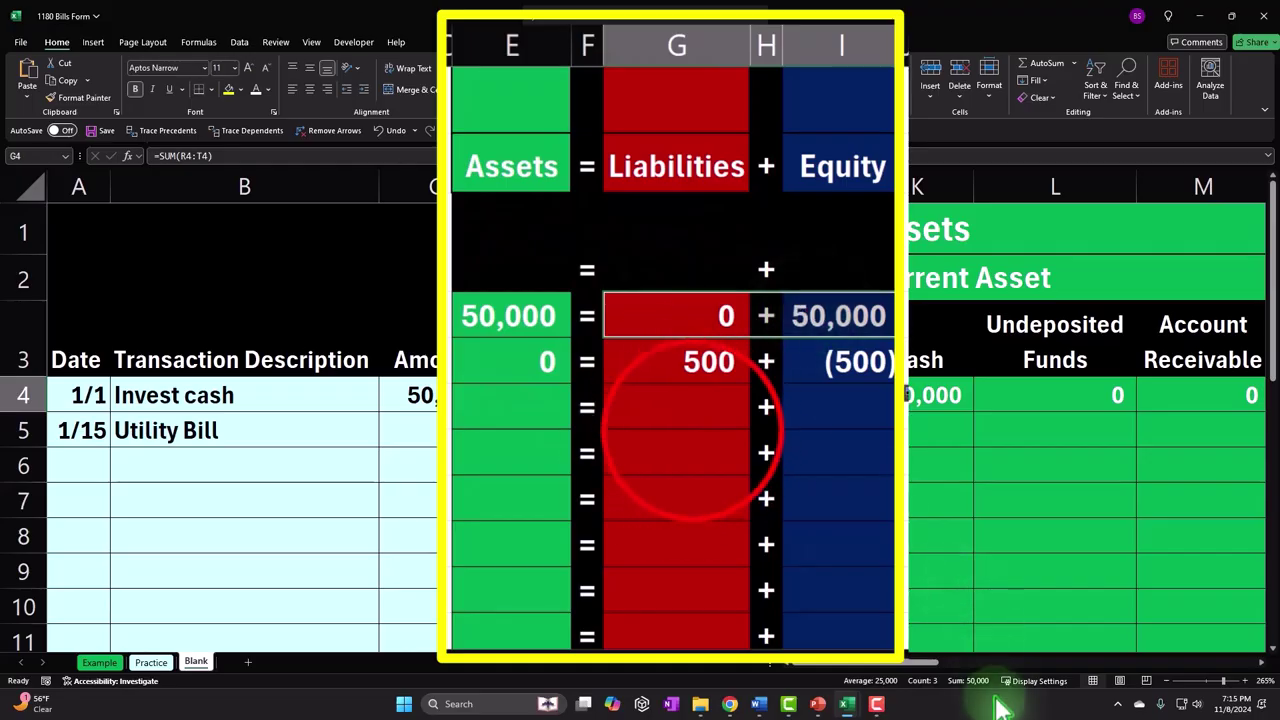
pyautogui.moveTo(678, 361); pyautogui.dragTo(829, 362)
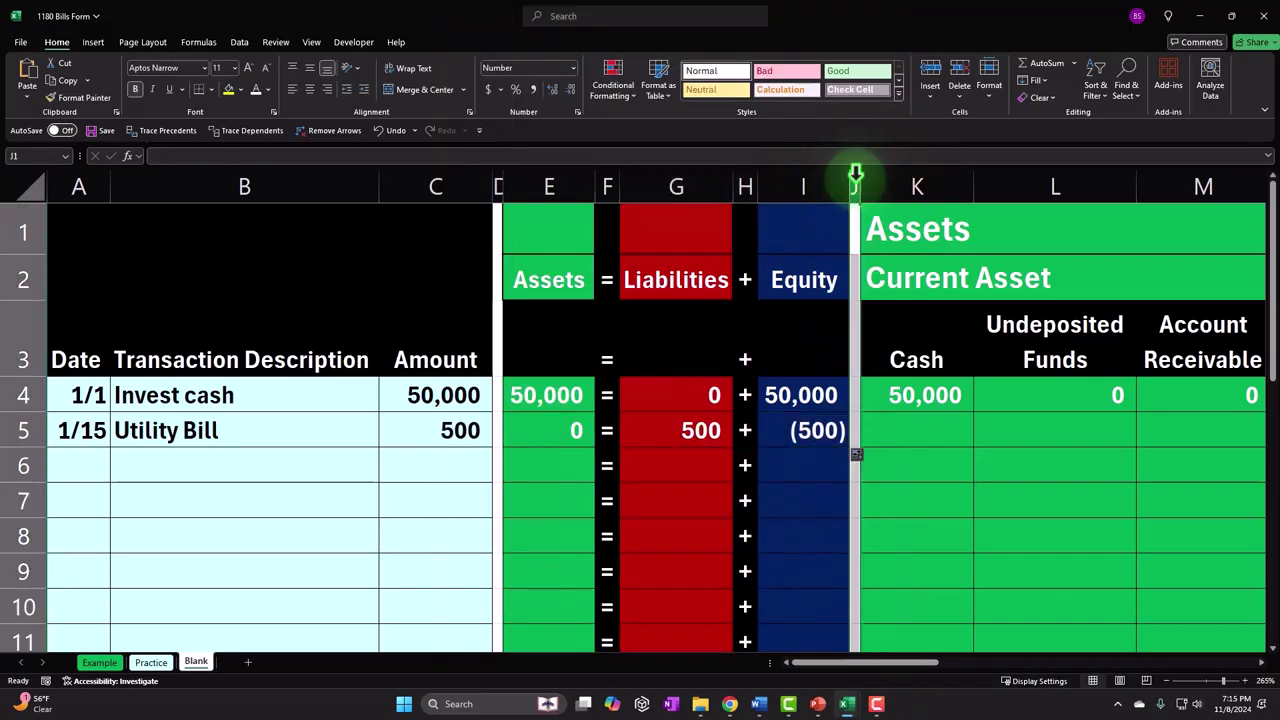
# - Insert a new blank column J beside the Equity column
pyautogui.click(855, 178)
pyautogui.rightClick(855, 178)
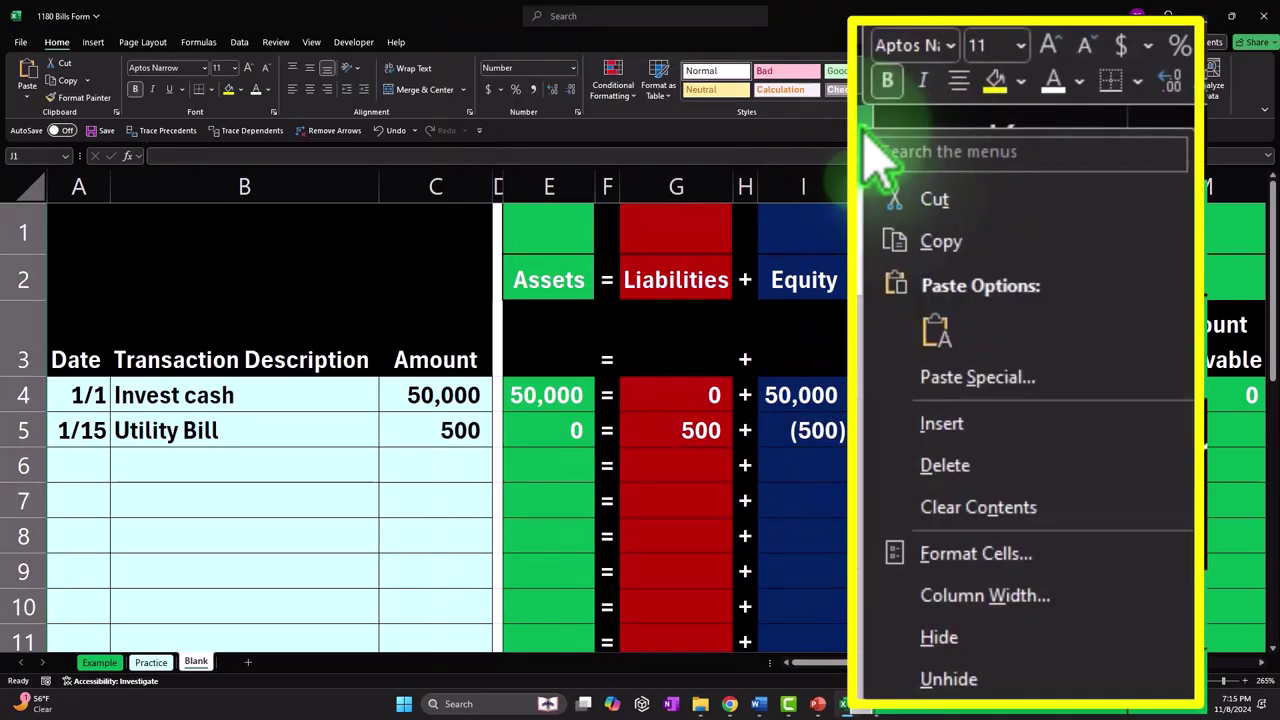
pyautogui.click(941, 424)
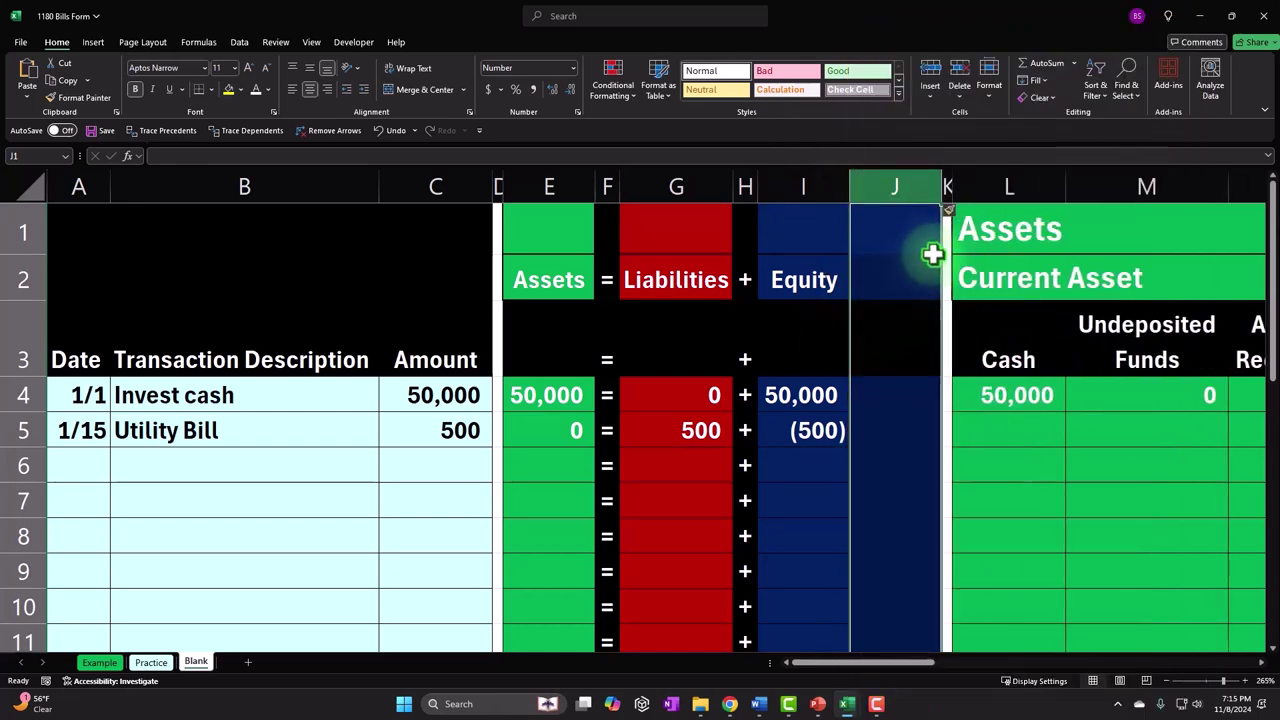
# - Copy column K's formatting onto column J and narrow it to a thin separator
pyautogui.click(942, 181)
pyautogui.click(946, 184)
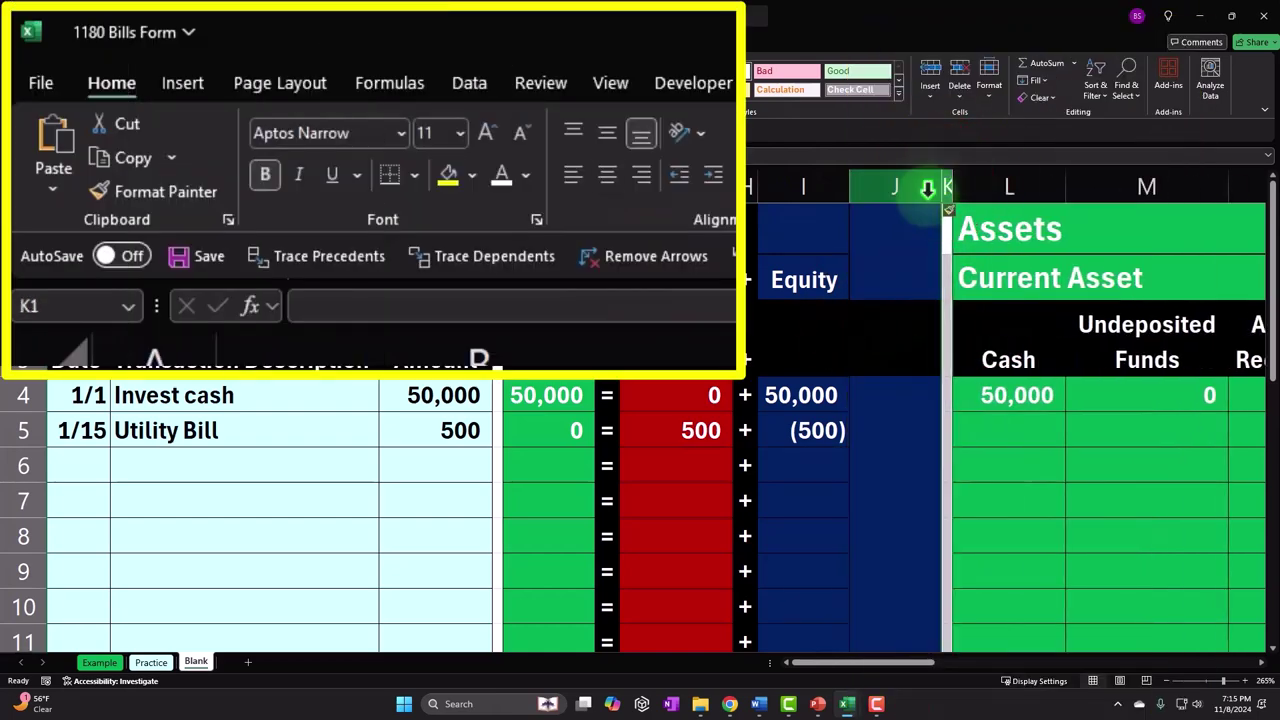
pyautogui.click(105, 97)
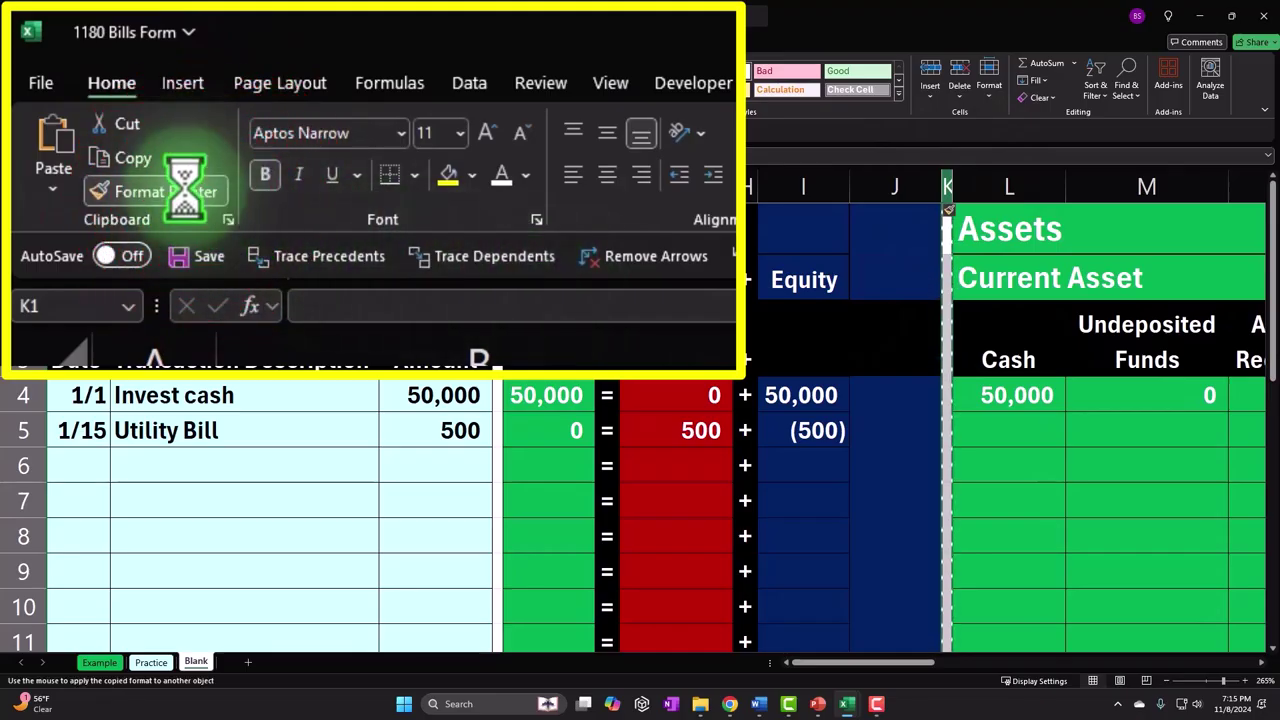
pyautogui.click(900, 187)
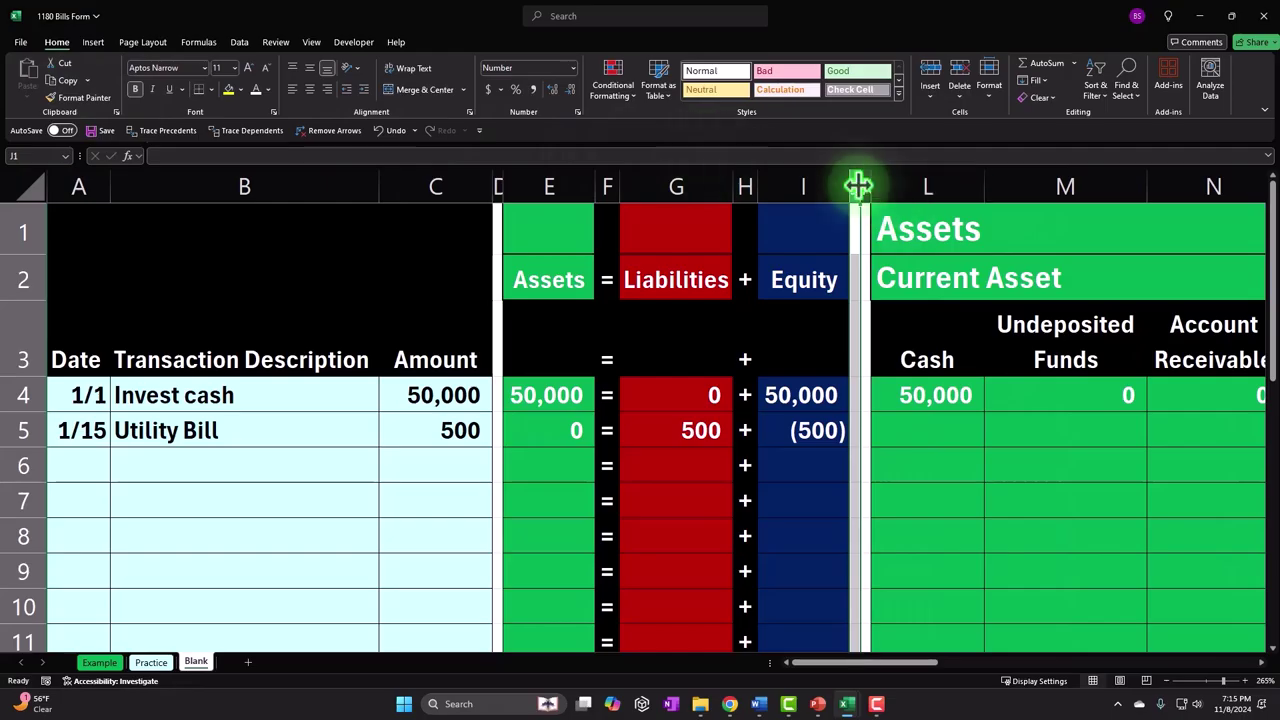
pyautogui.moveTo(858, 186); pyautogui.dragTo(871, 178)
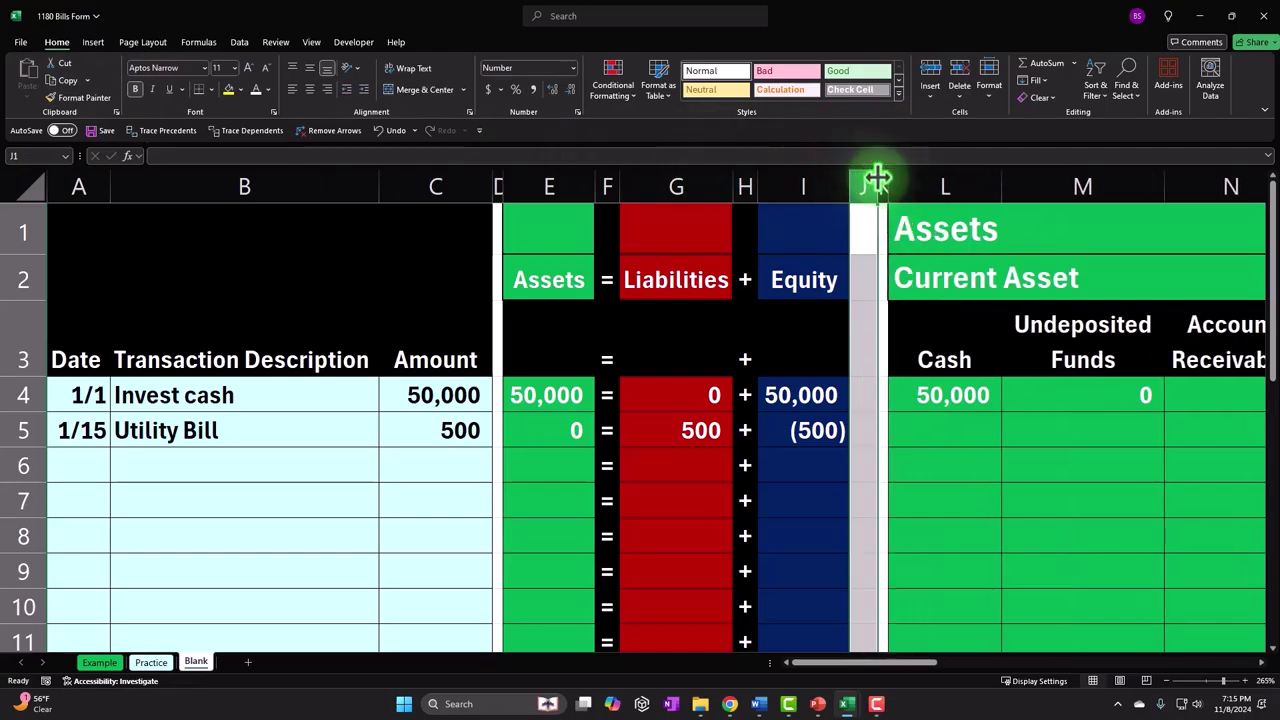
pyautogui.click(857, 402)
# - Enter the check formula =E4-(G4+I4) in J4 and widen column J to show 0
pyautogui.write('=')
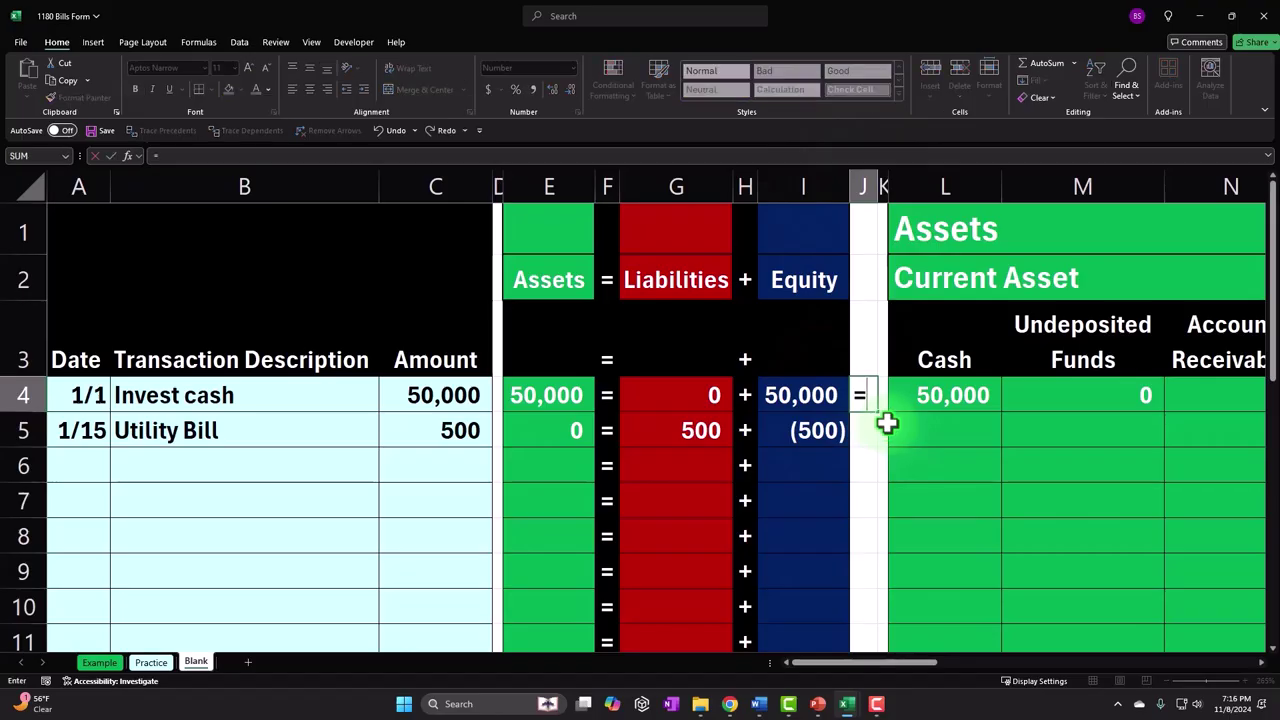
pyautogui.press('Left')
pyautogui.press('Left')
pyautogui.press('Left')
pyautogui.press('Left')
pyautogui.press('Left')
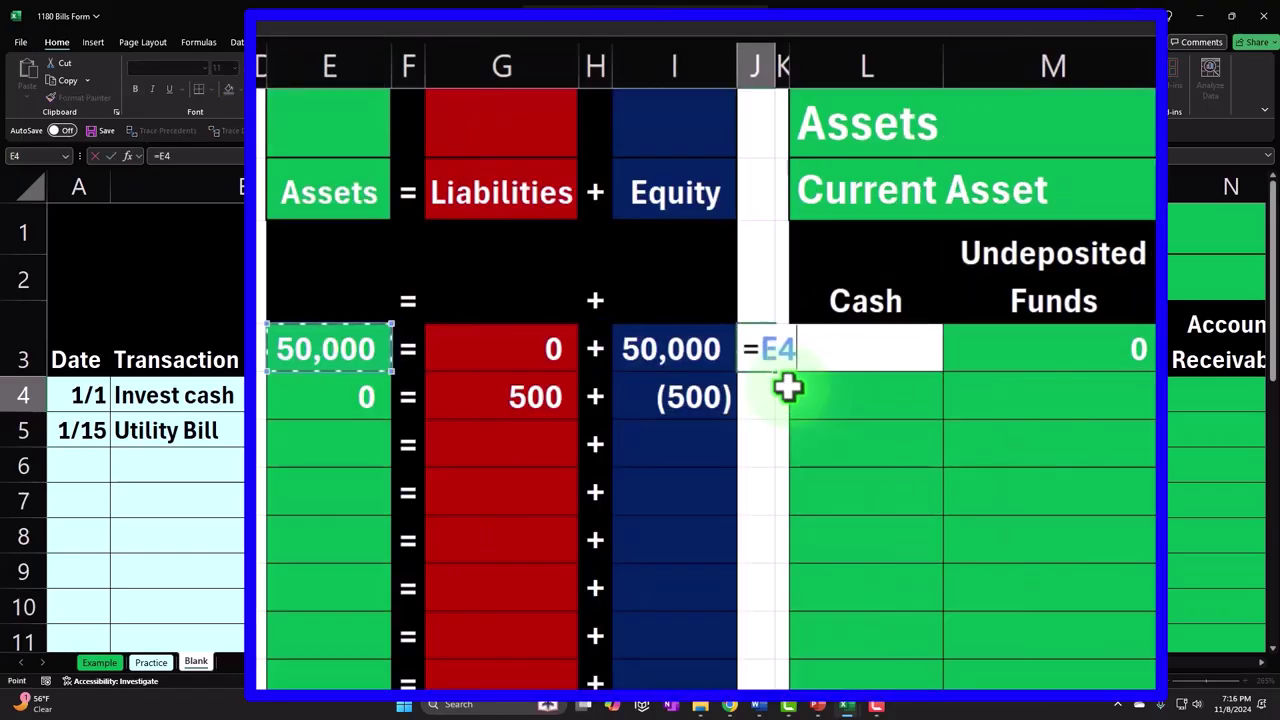
pyautogui.write('-(')
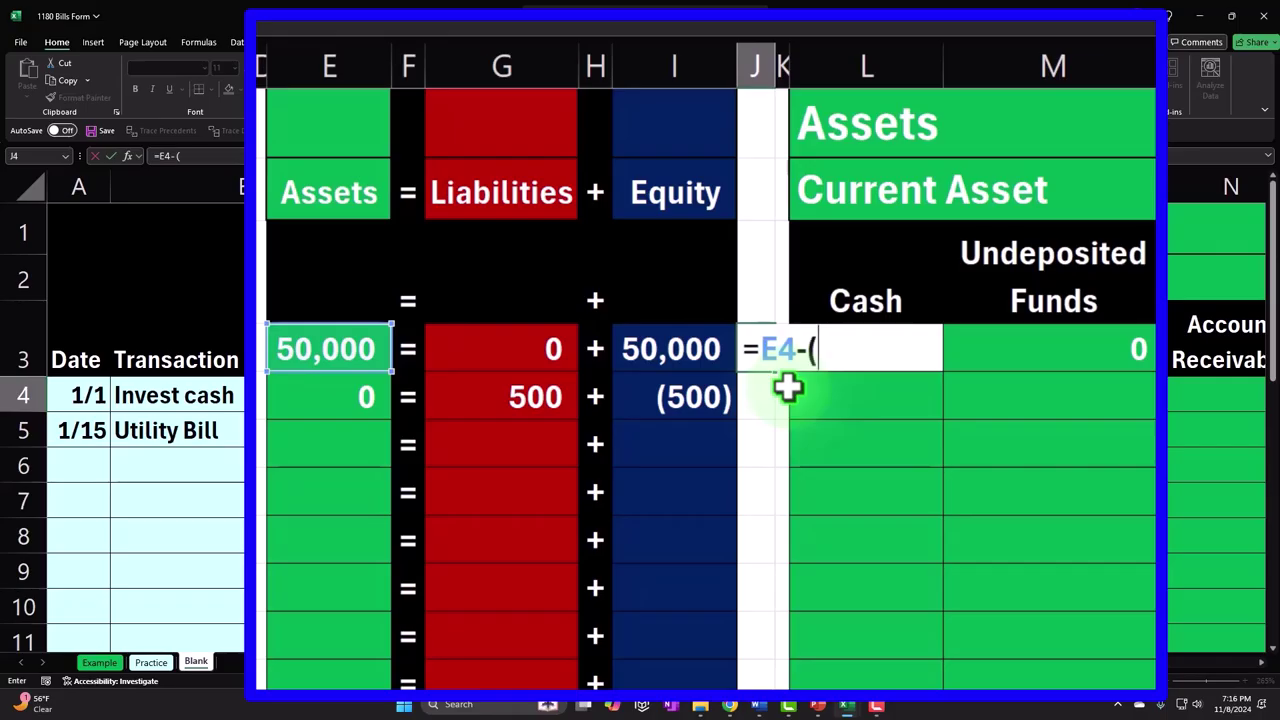
pyautogui.click(545, 345)
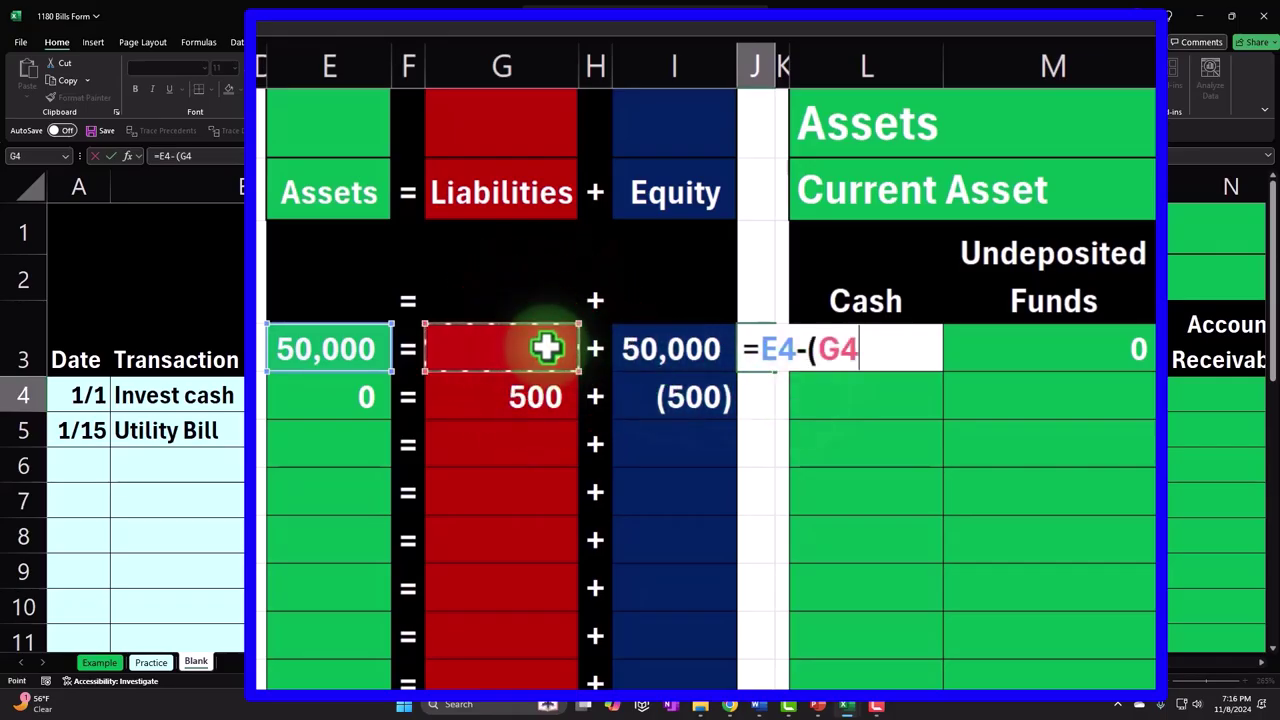
pyautogui.write('+')
pyautogui.click(657, 345)
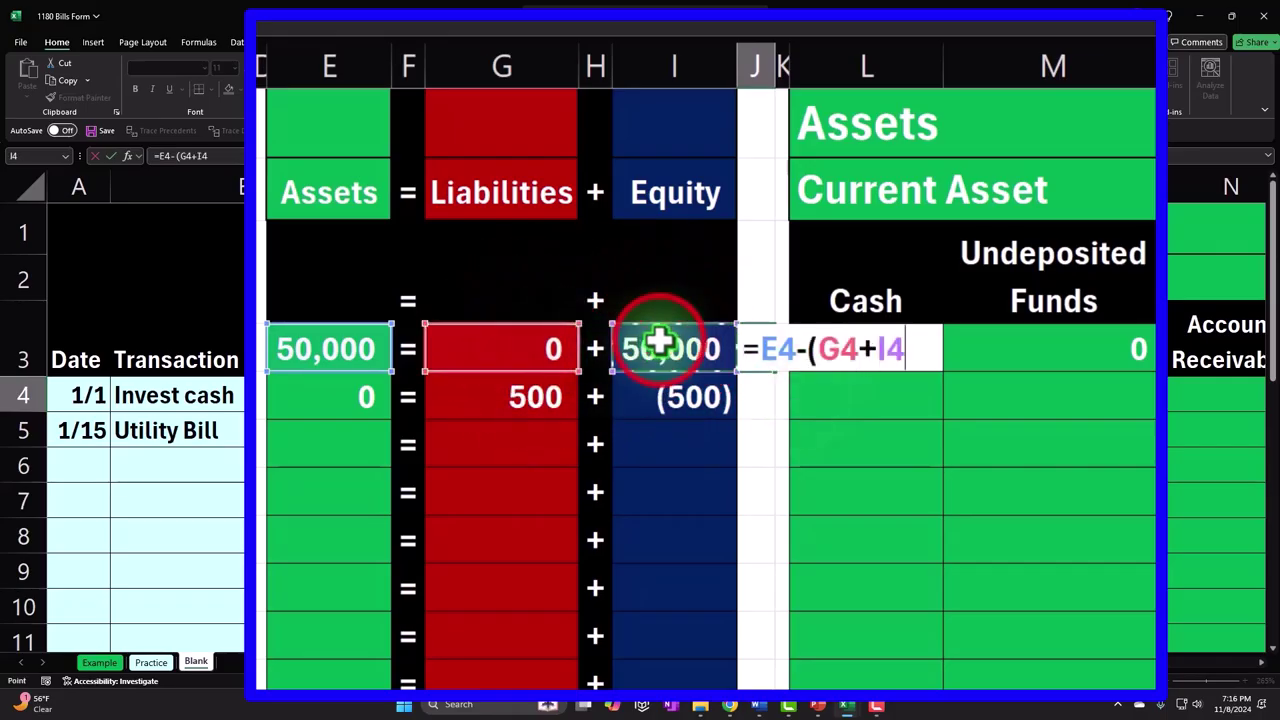
pyautogui.write(')')
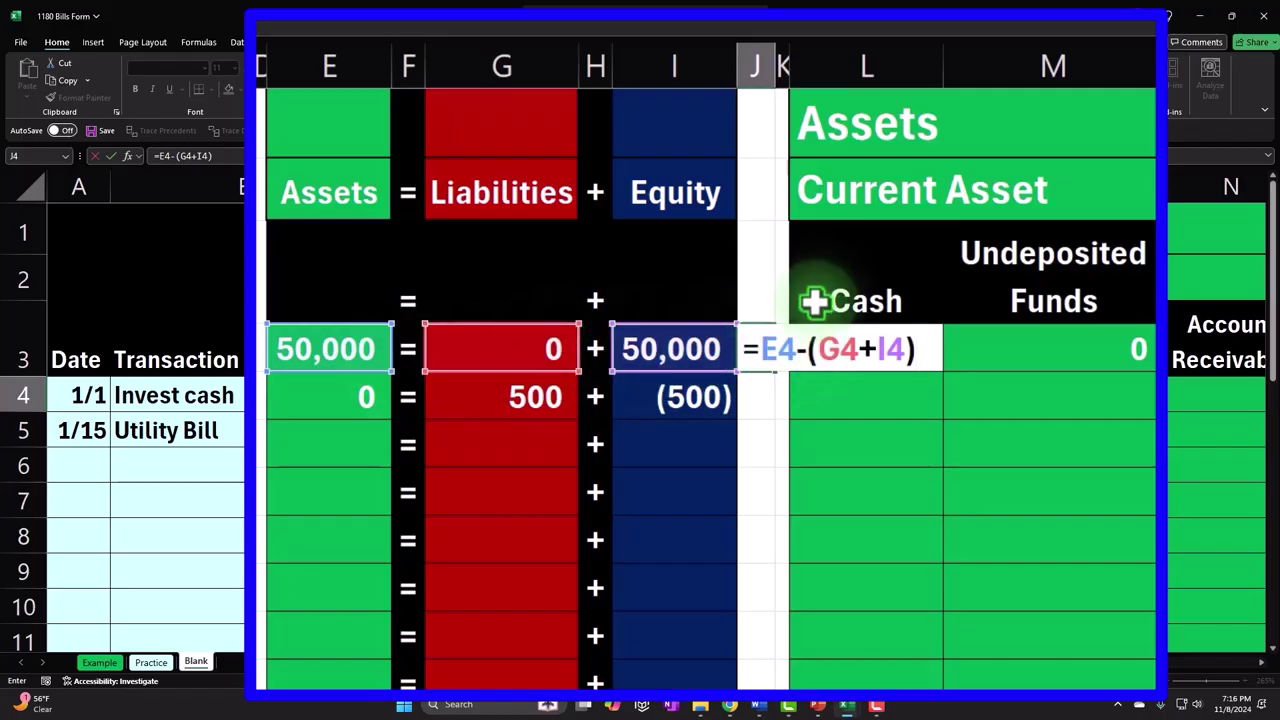
pyautogui.press('Return')
pyautogui.press('Up')
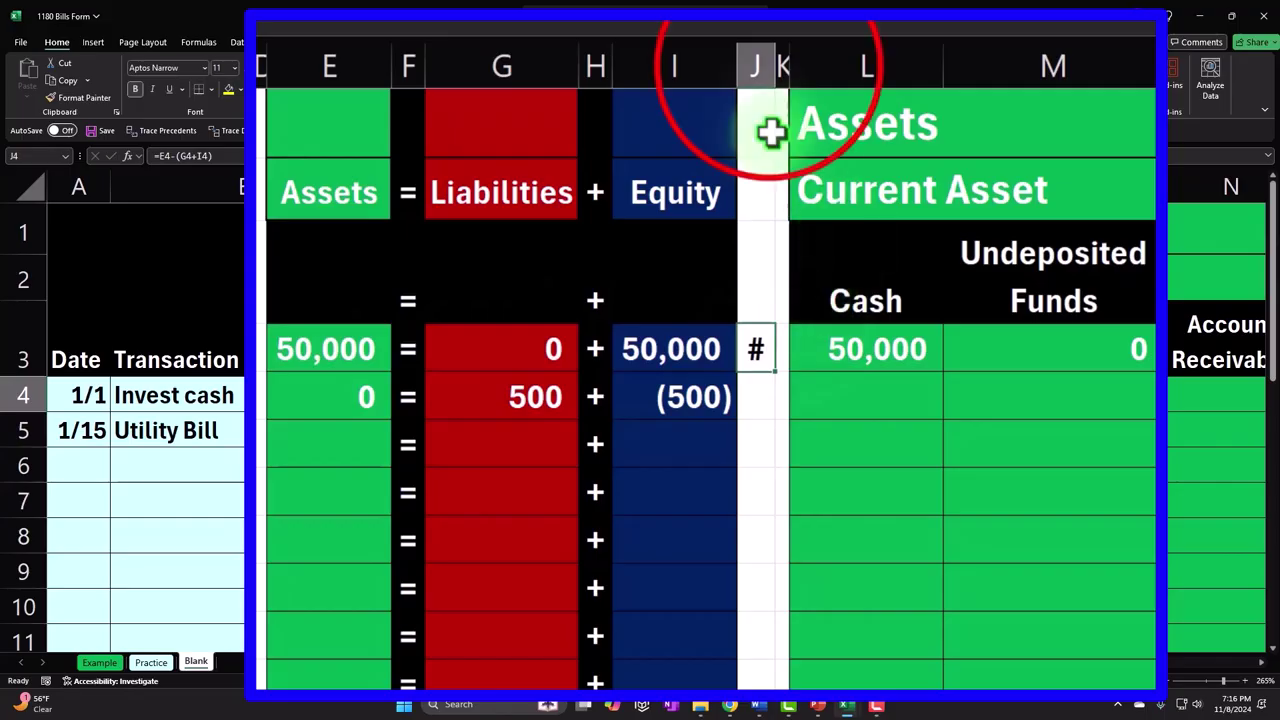
pyautogui.moveTo(768, 60); pyautogui.dragTo(790, 66)
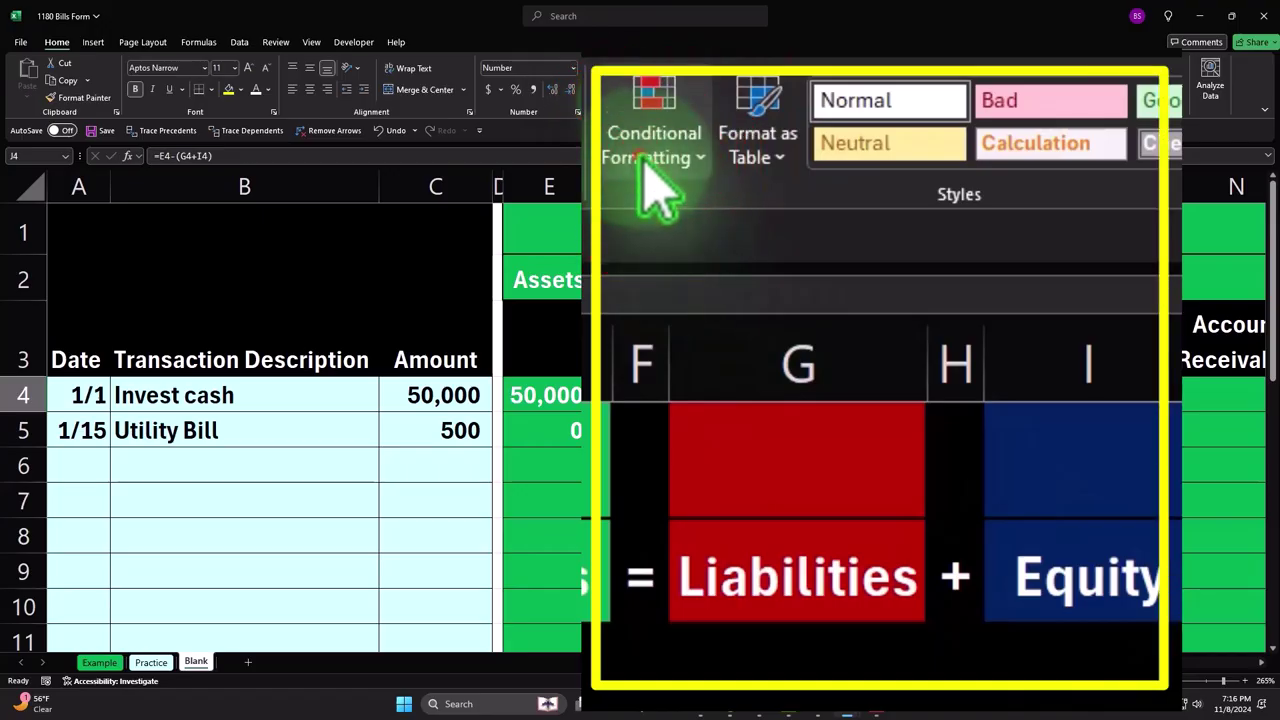
# - Highlight J4 with Green Fill with Dark Green Text when it is between -2 and 2
pyautogui.click(648, 172)
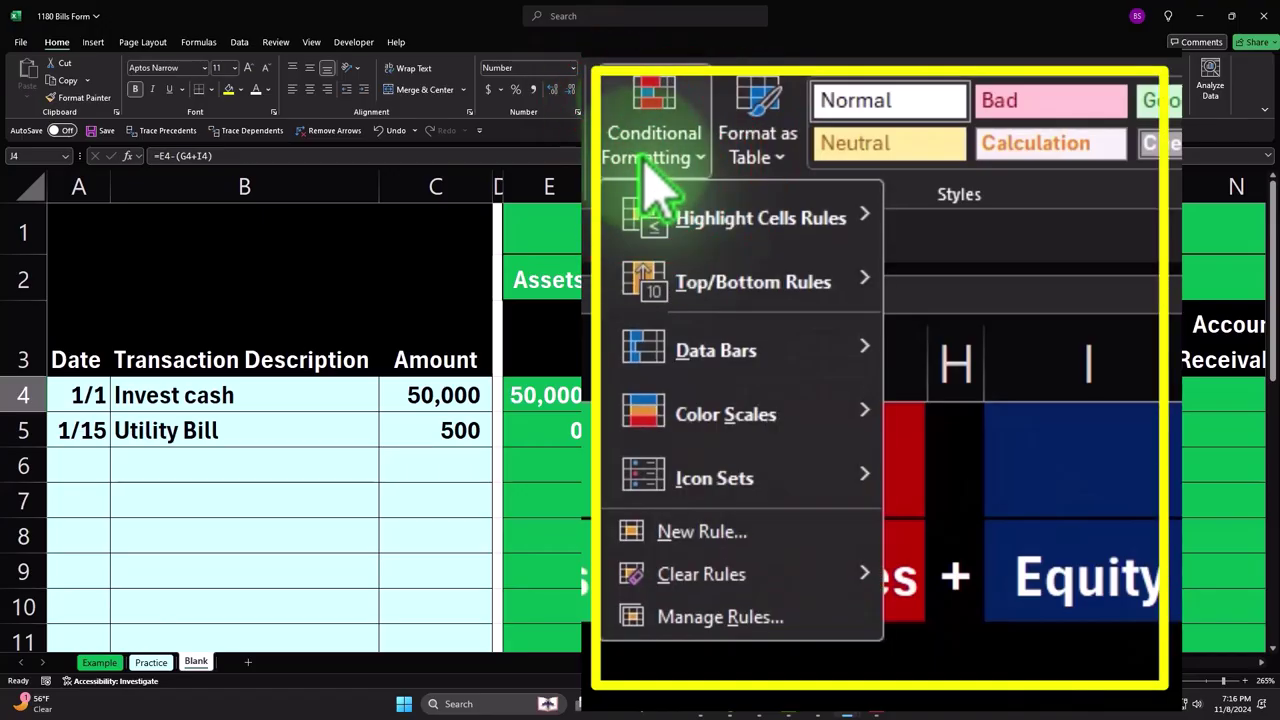
pyautogui.moveTo(745, 217)
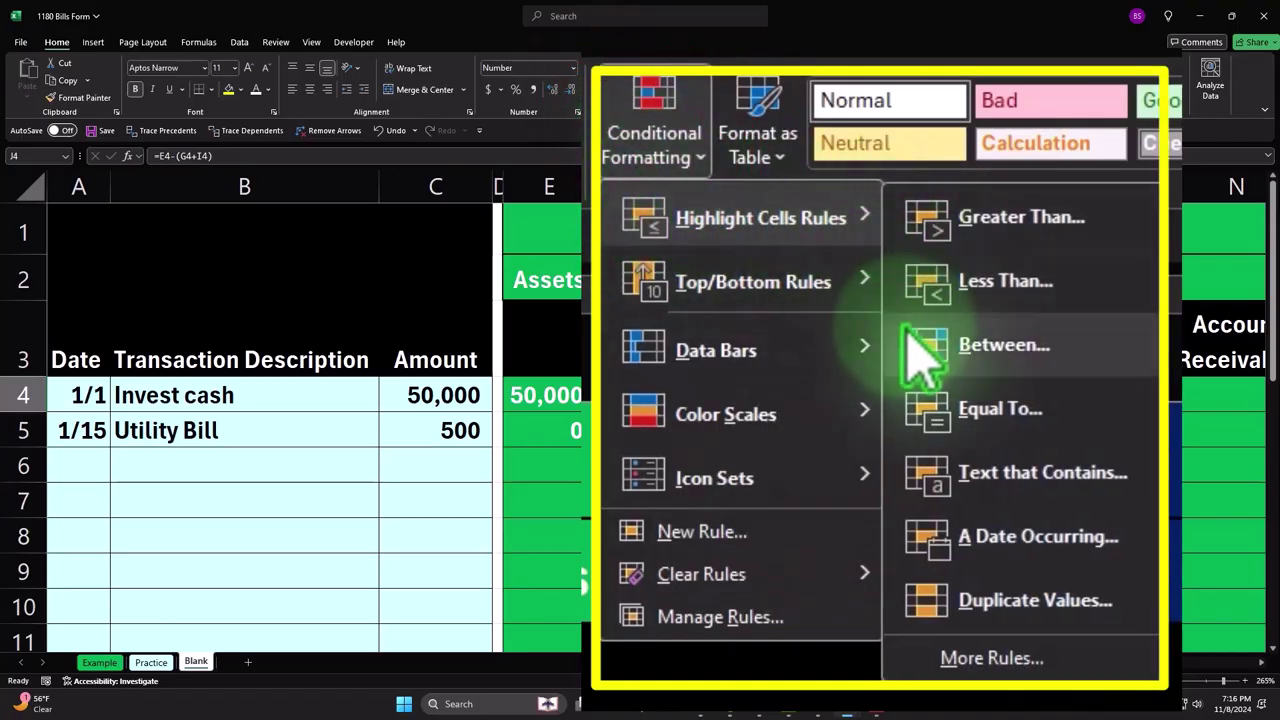
pyautogui.click(1073, 352)
pyautogui.write('2')
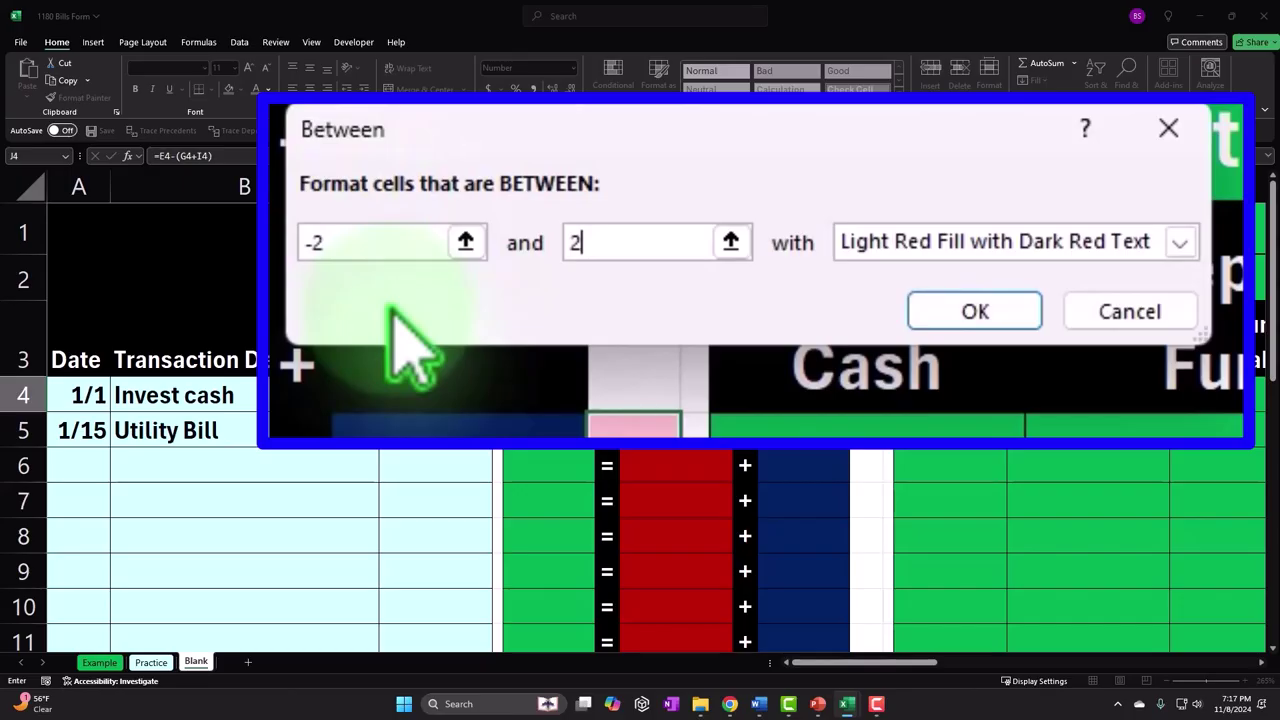
pyautogui.click(1180, 242)
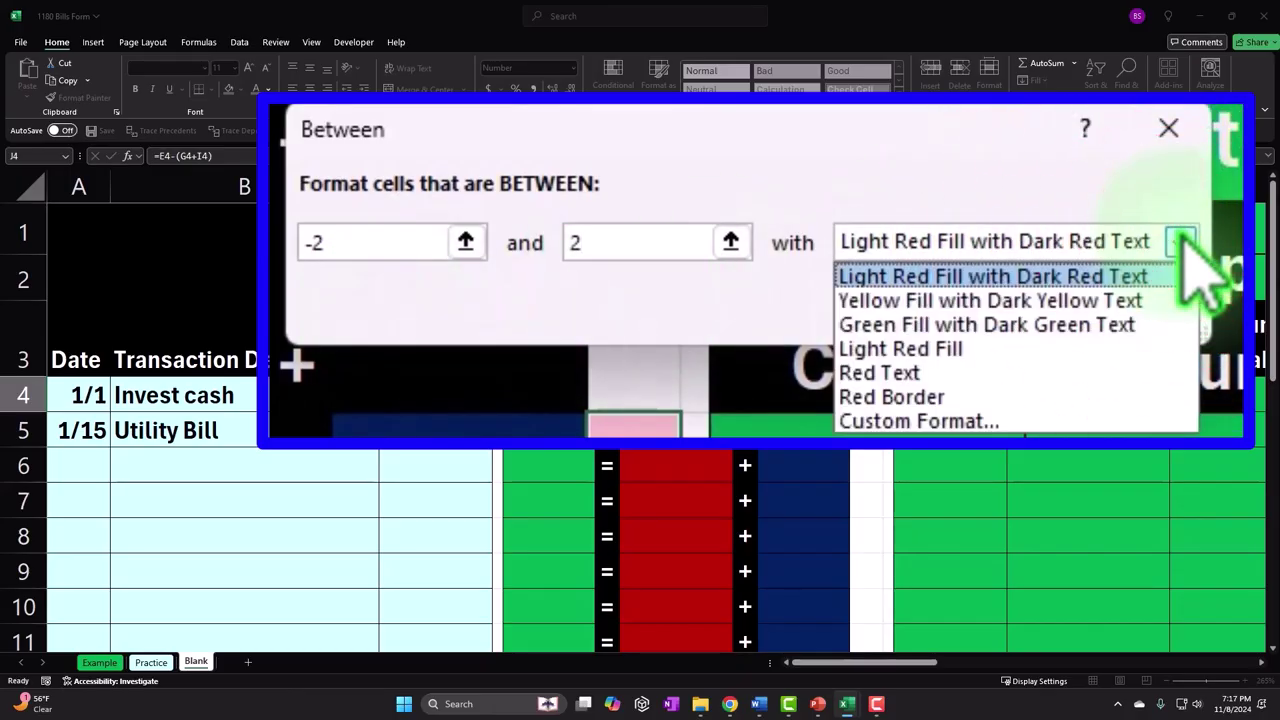
pyautogui.click(1128, 325)
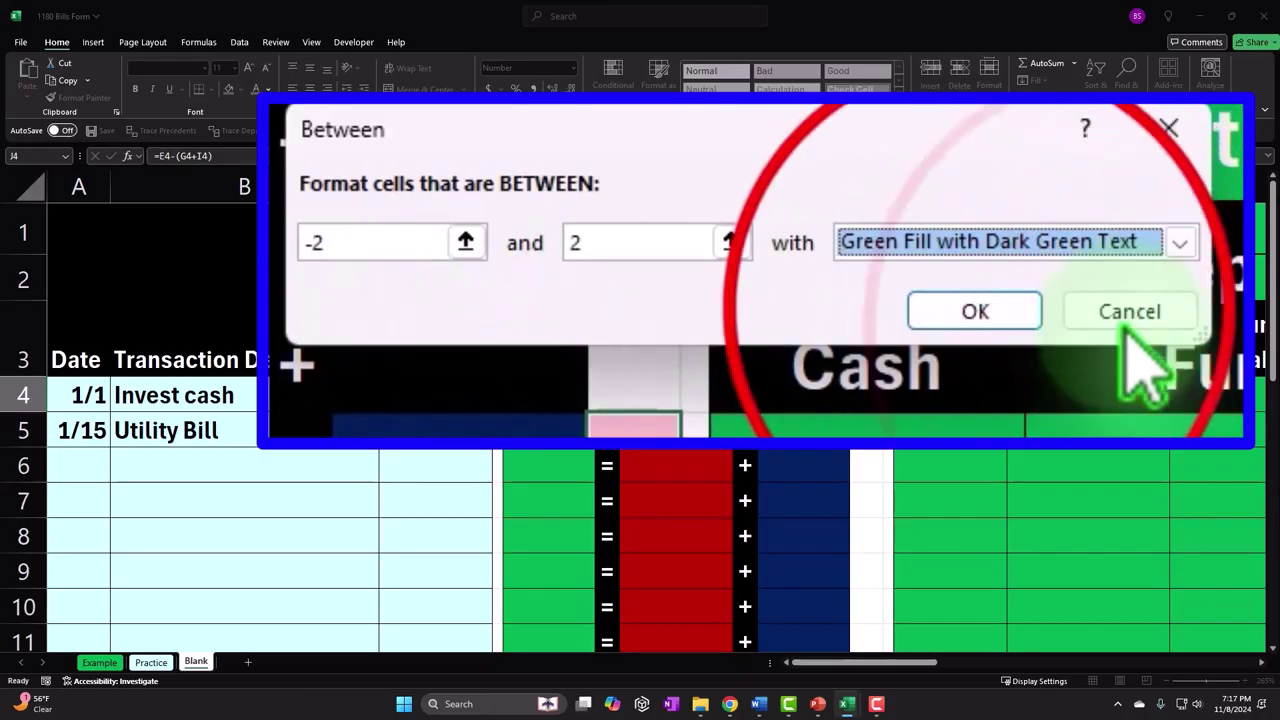
pyautogui.click(980, 312)
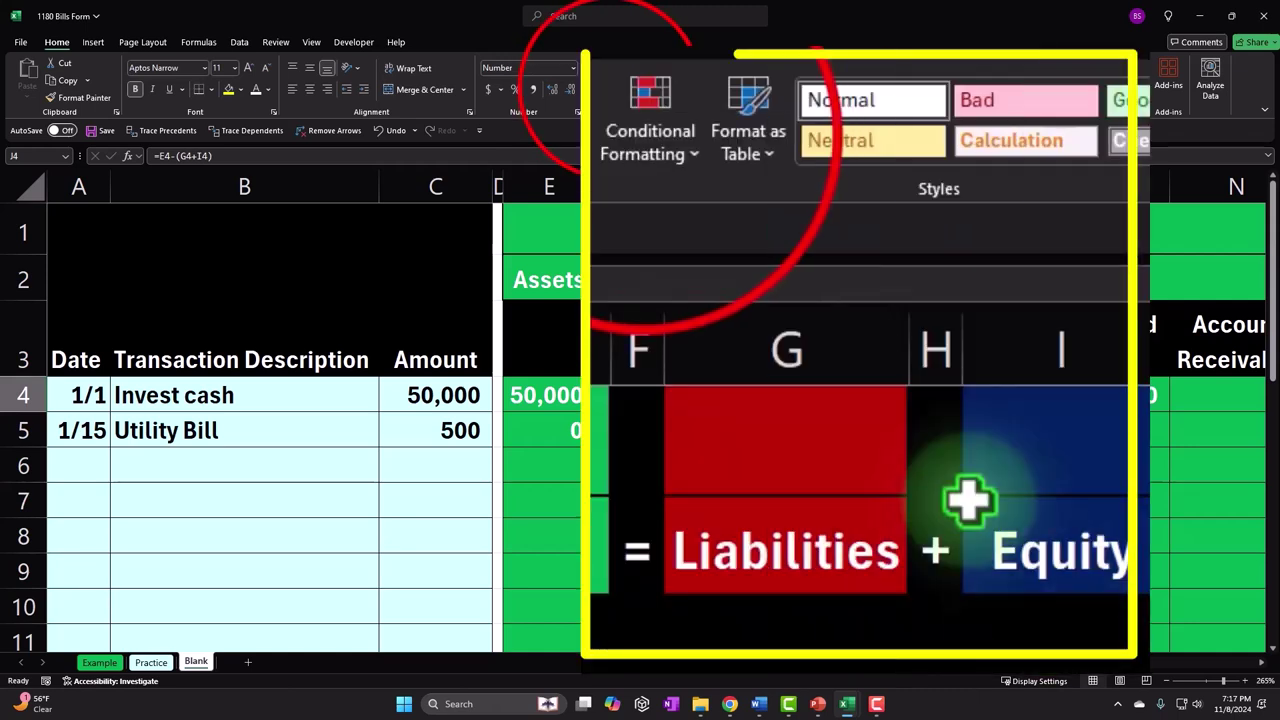
# - Add a rule giving J4 light red fill with dark red text when greater than 2
pyautogui.click(613, 90)
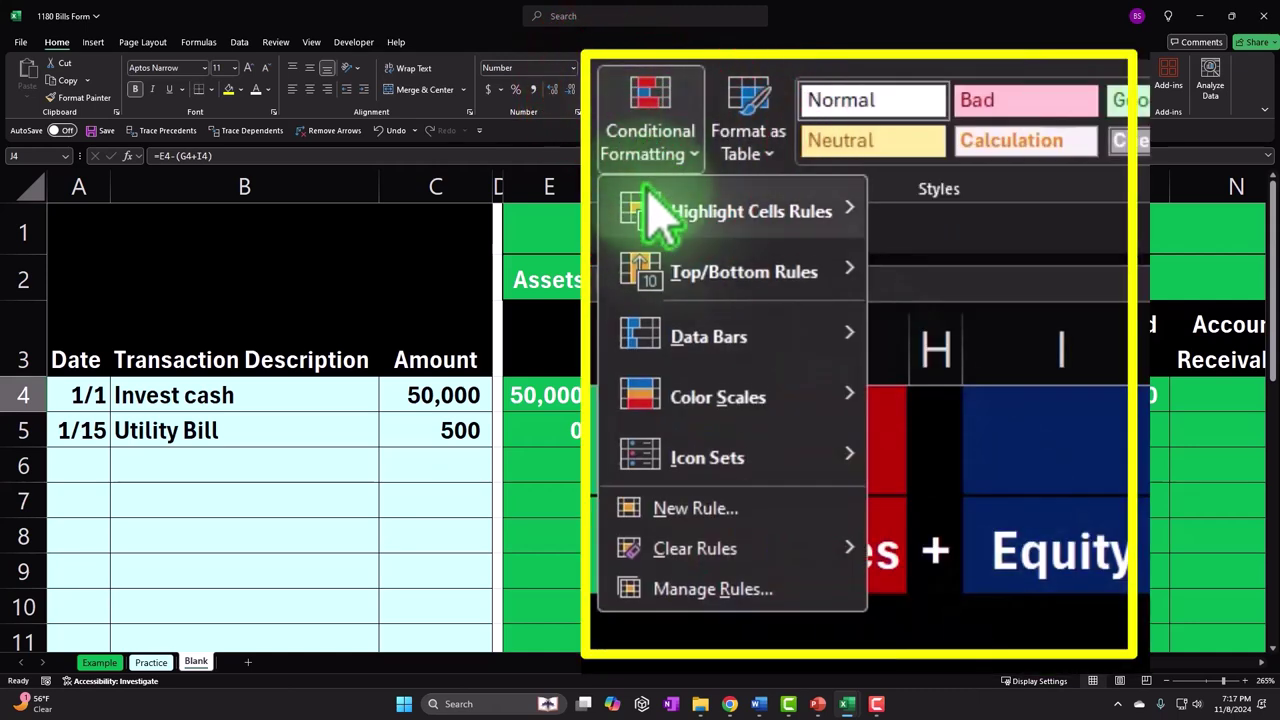
pyautogui.moveTo(750, 211)
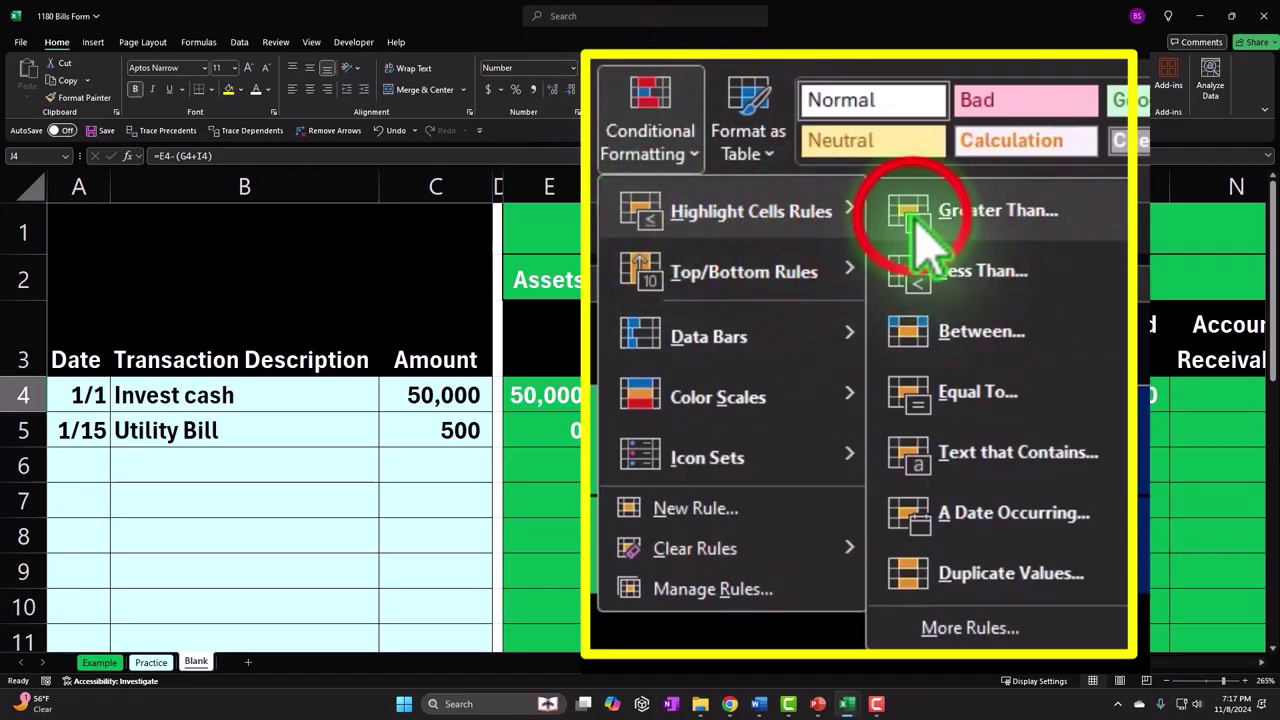
pyautogui.click(920, 215)
pyautogui.write('2')
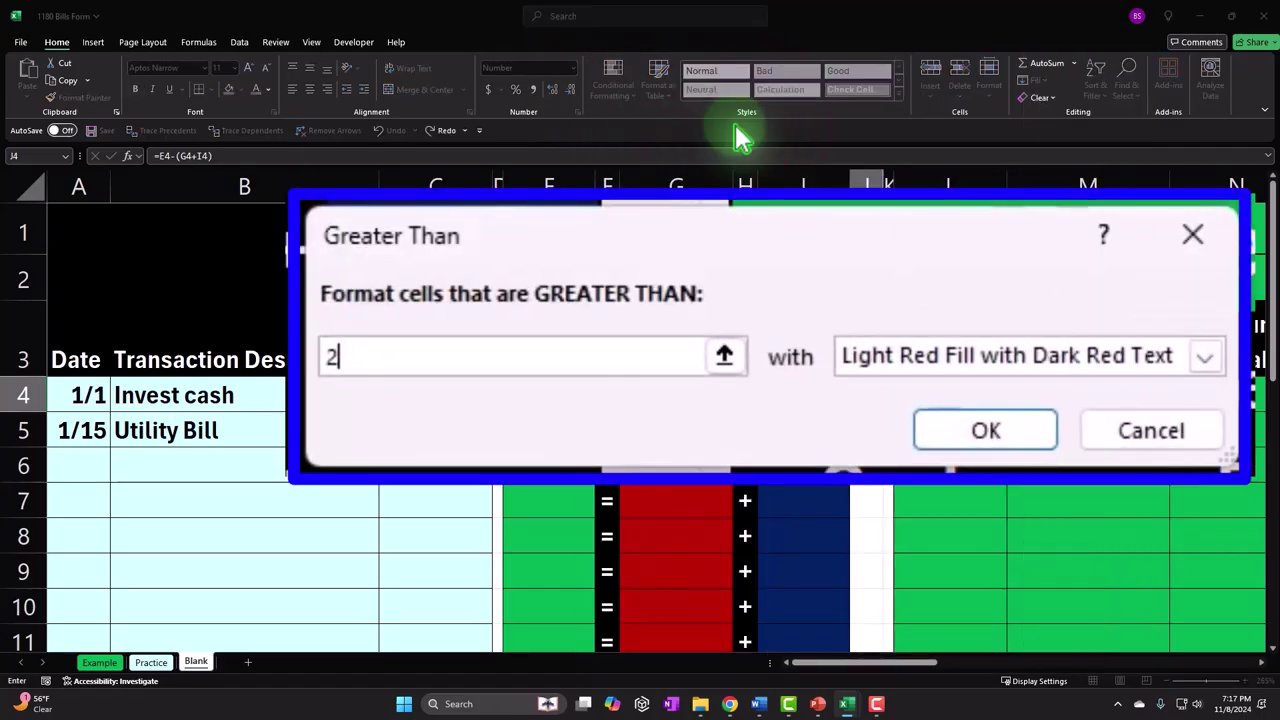
pyautogui.press('Tab')
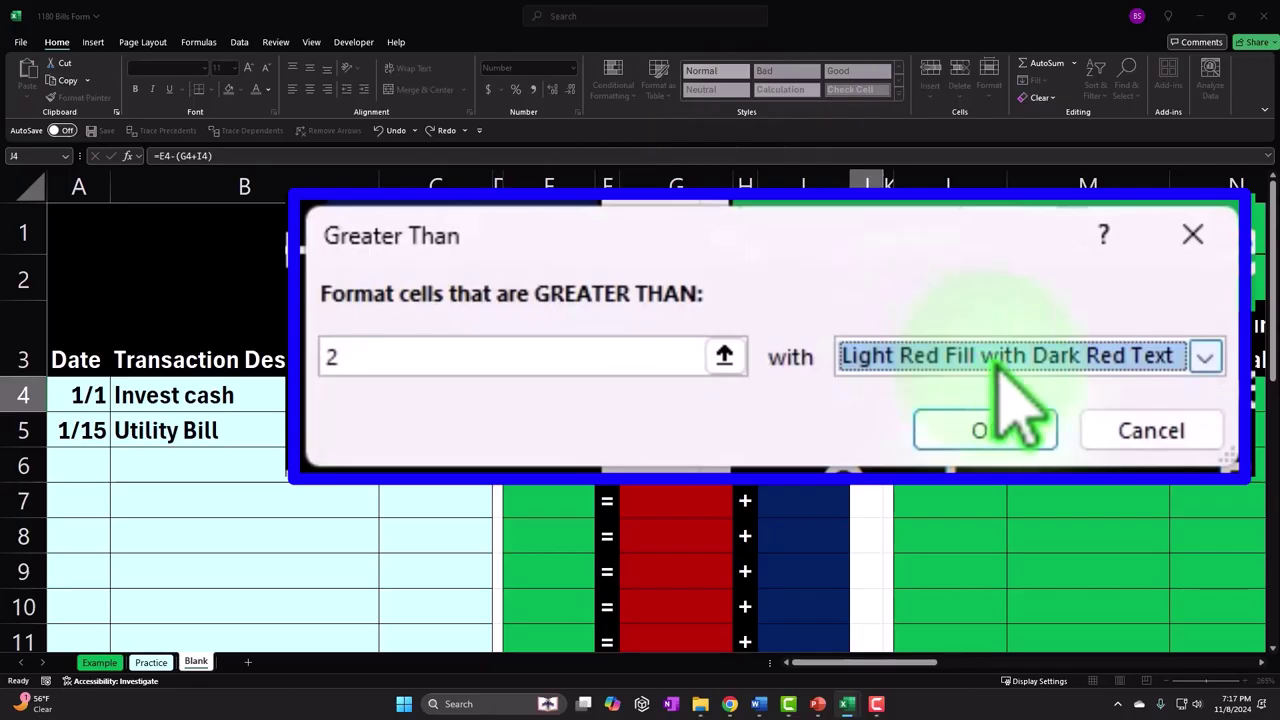
pyautogui.click(985, 430)
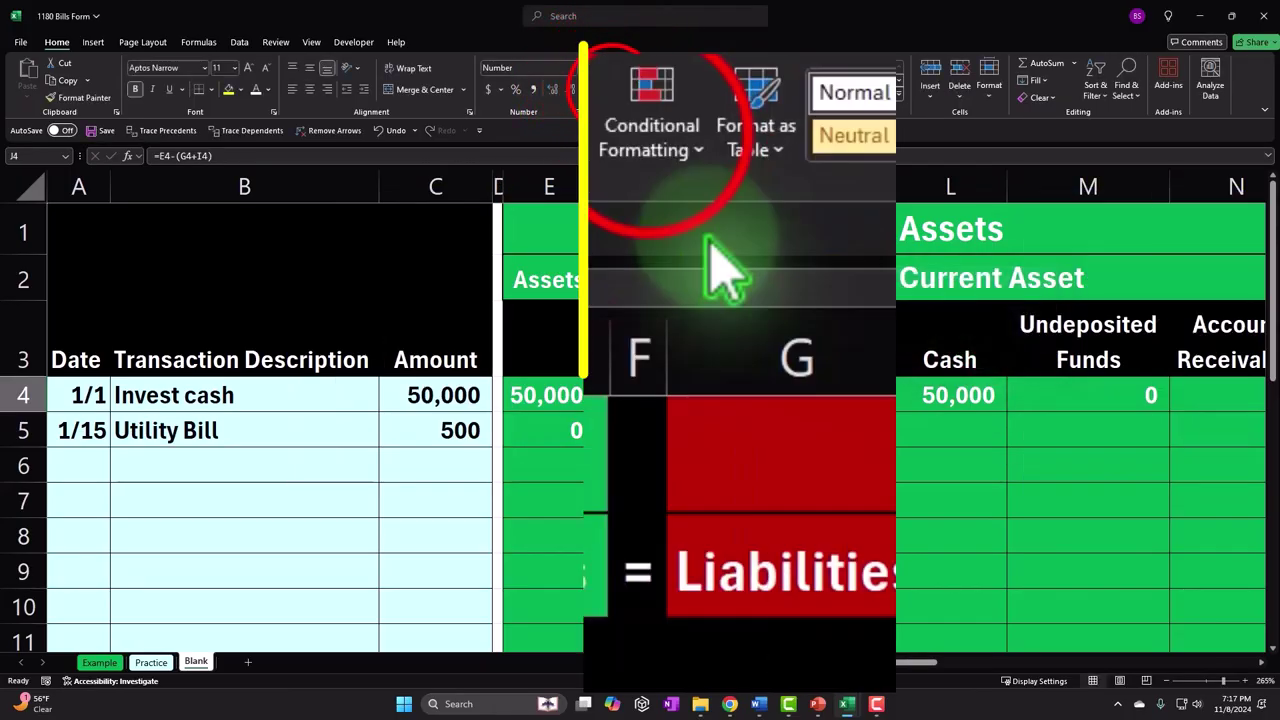
# - Add a matching light red highlight rule for J4 values less than -2
pyautogui.click(660, 150)
pyautogui.moveTo(758, 211)
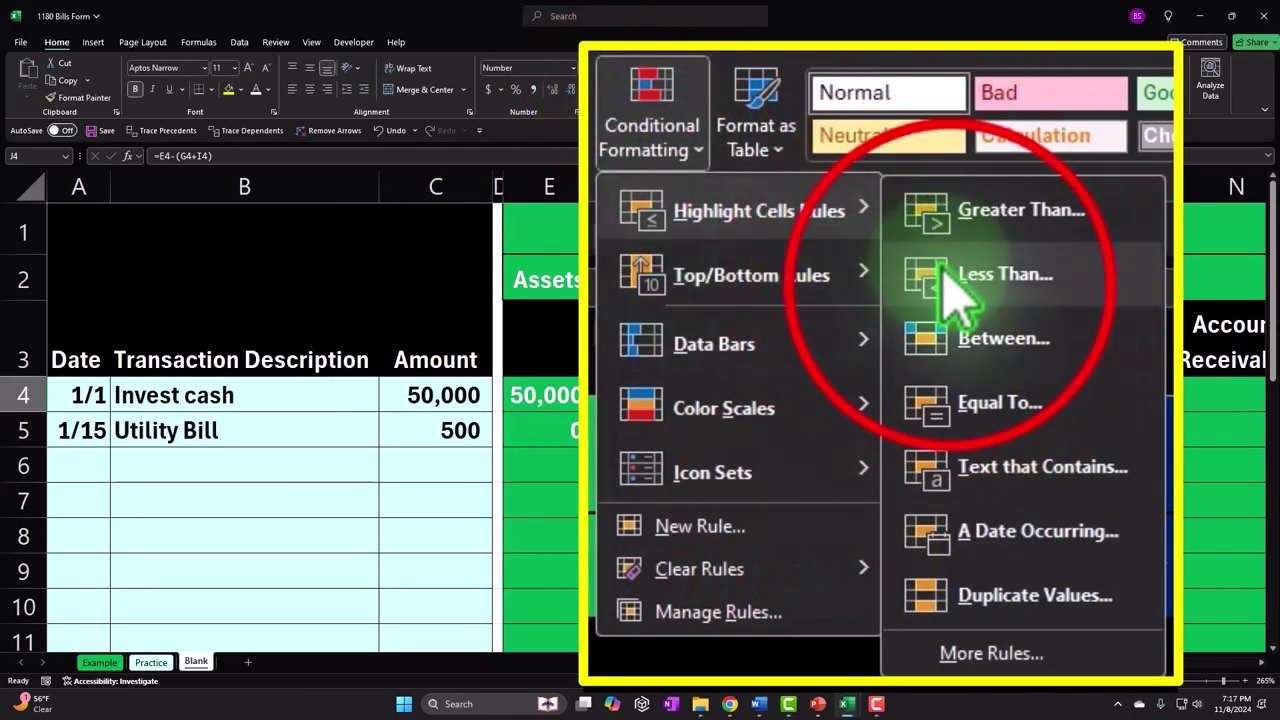
pyautogui.click(945, 276)
pyautogui.write('-2')
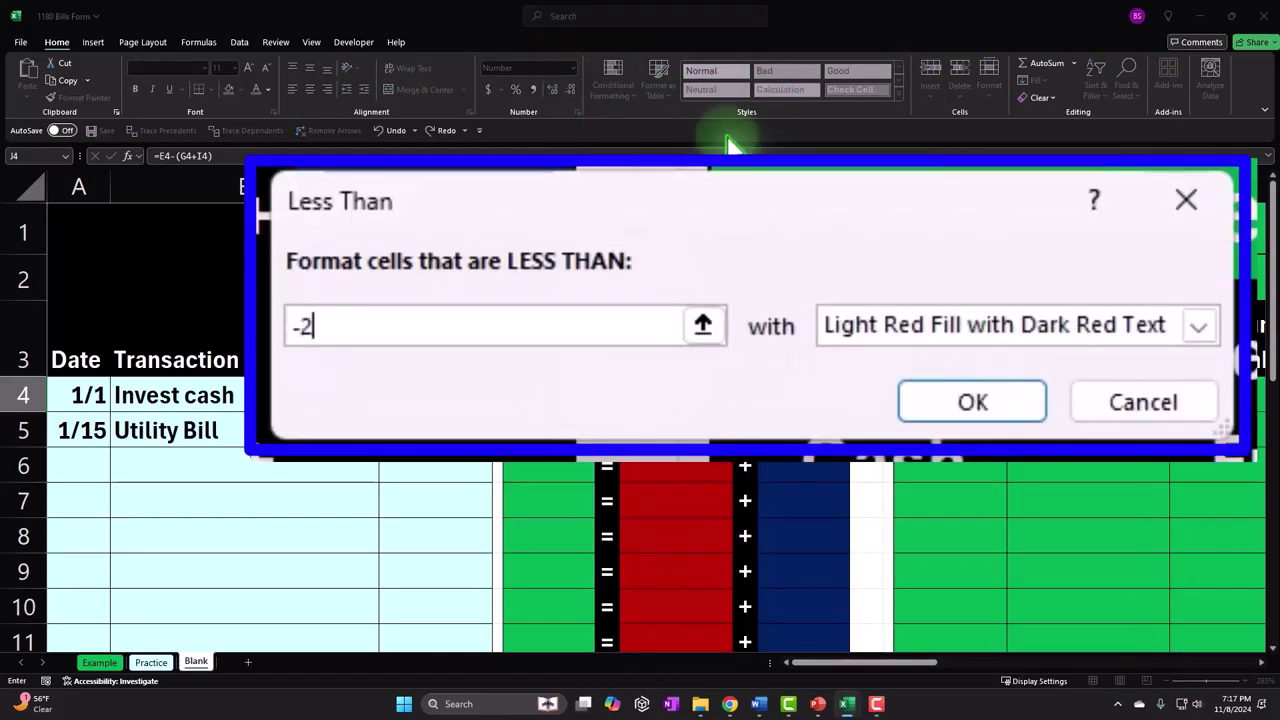
pyautogui.press('Tab')
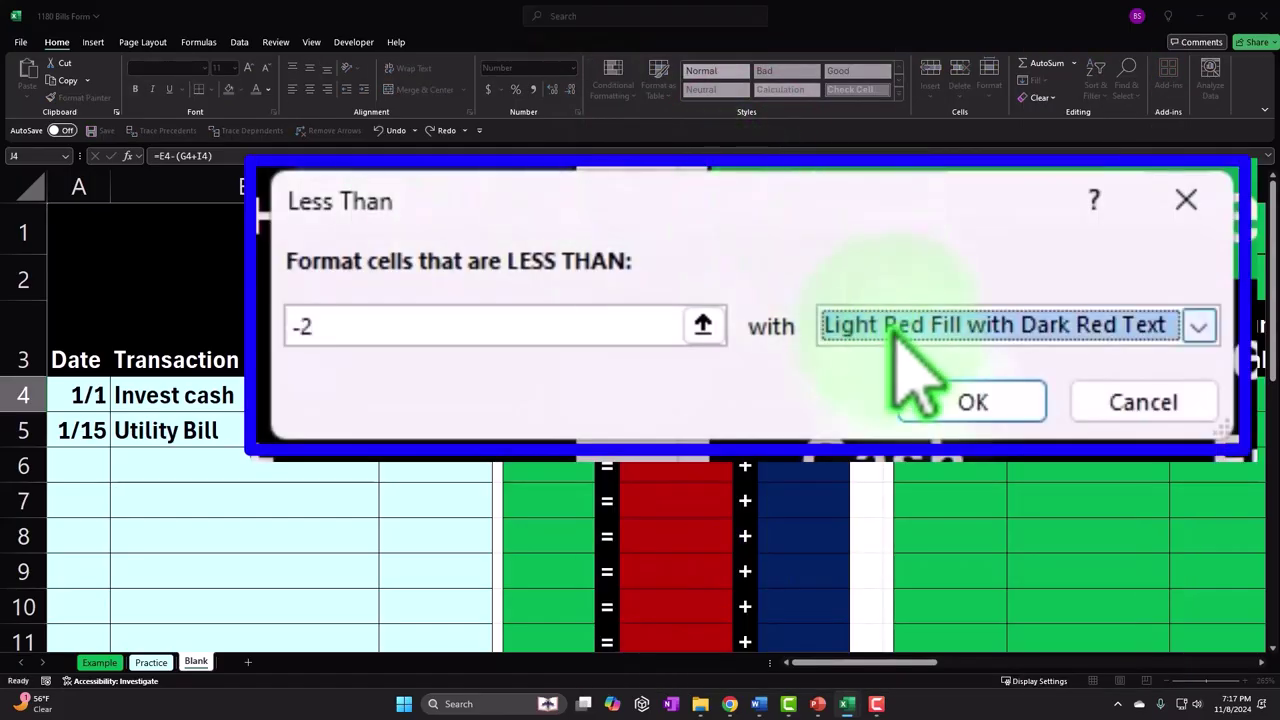
pyautogui.click(950, 401)
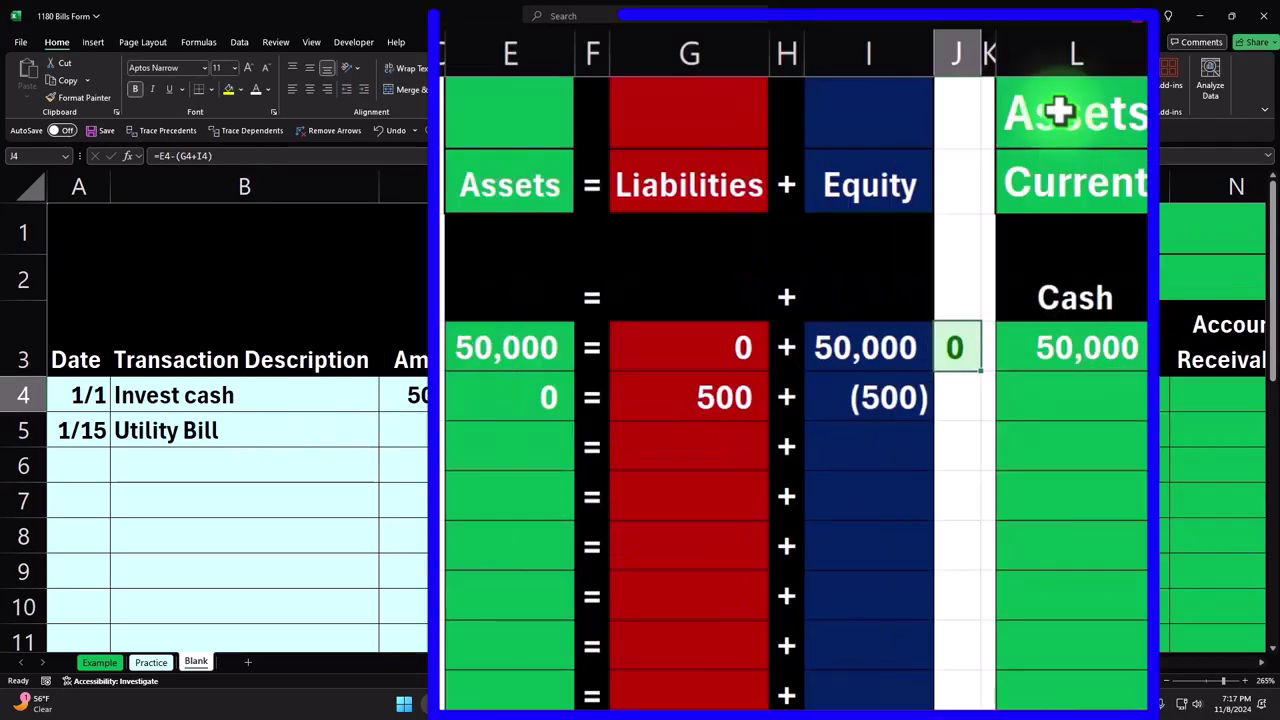
# - Test J4's highlighting with -300, then undo twice to restore the check formula
pyautogui.write('-300')
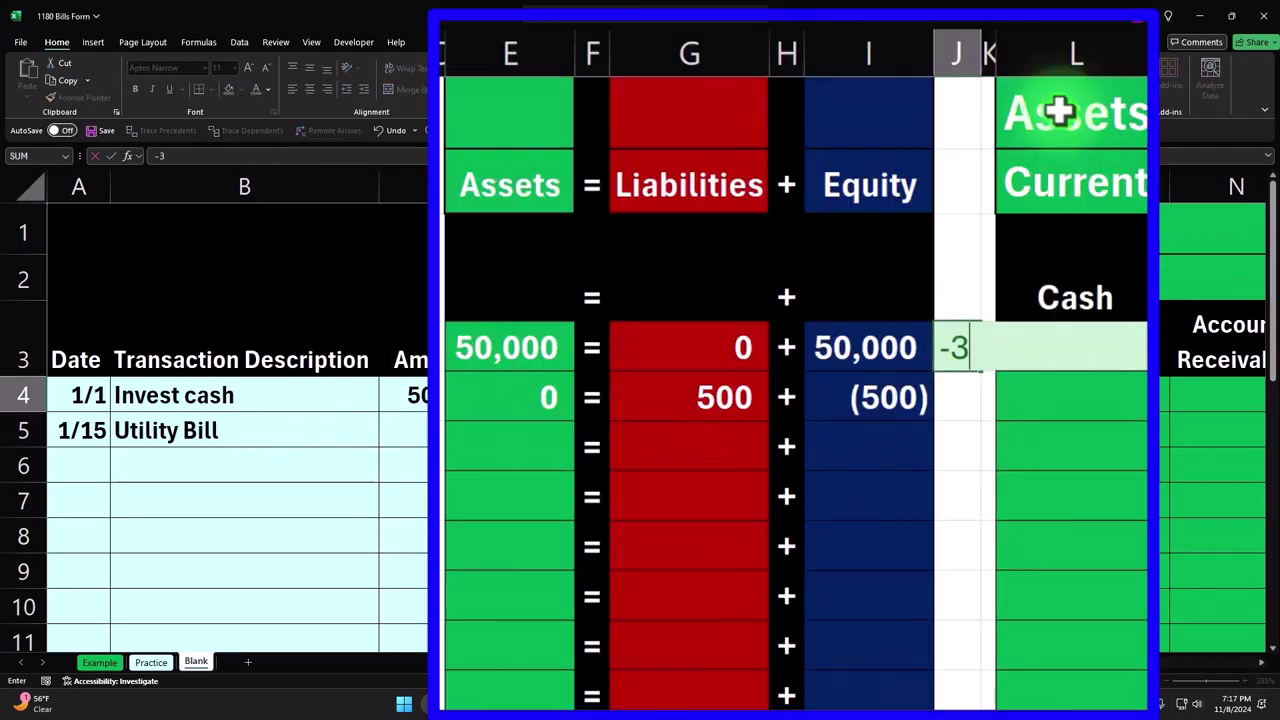
pyautogui.press('Return')
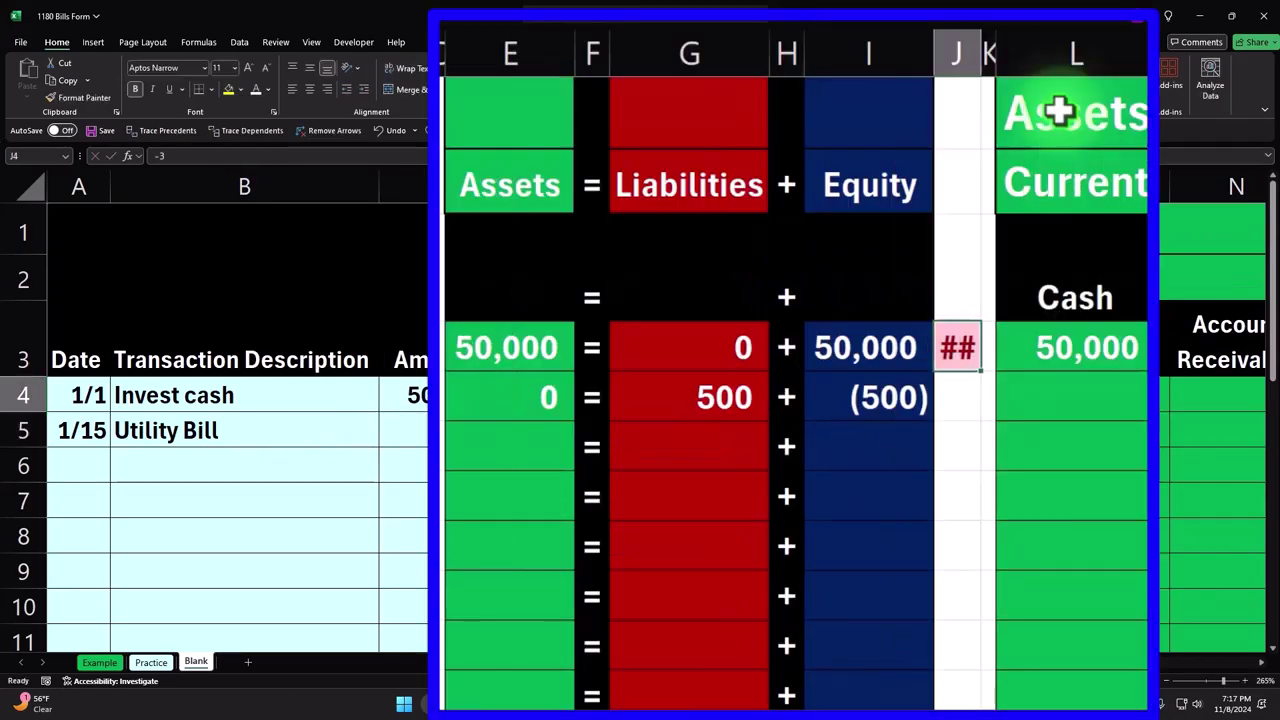
pyautogui.write('3')
pyautogui.press('Return')
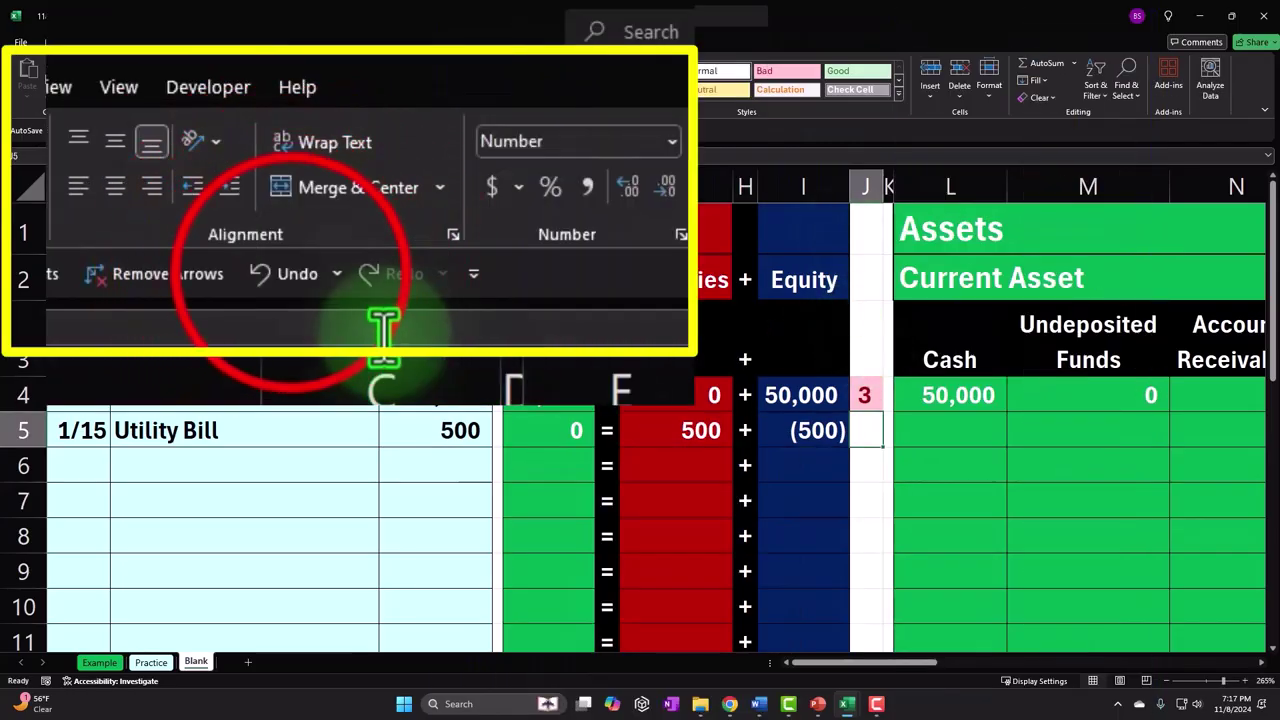
pyautogui.click(392, 130)
pyautogui.click(392, 130)
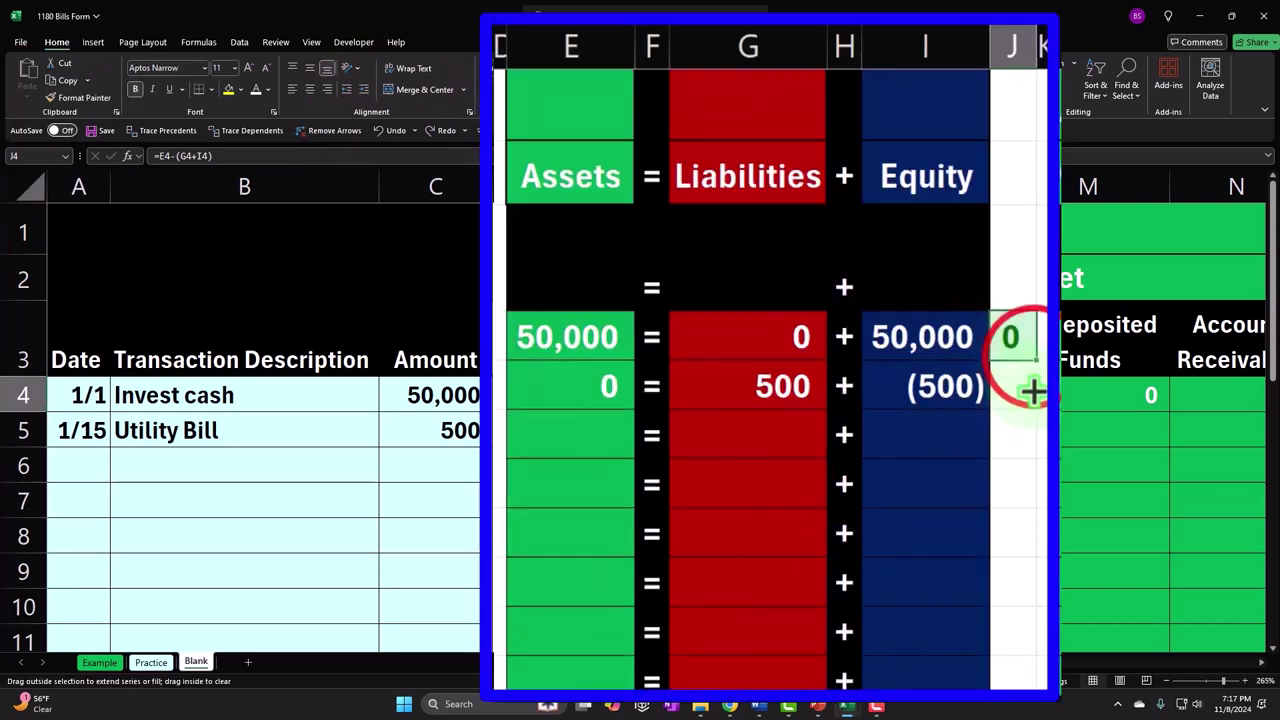
# - Fill the balance check formula from J4 down to J25
pyautogui.moveTo(1033, 392)
pyautogui.mouseDown()
pyautogui.moveTo(1030, 663)
pyautogui.moveTo(1007, 613)
pyautogui.mouseUp()
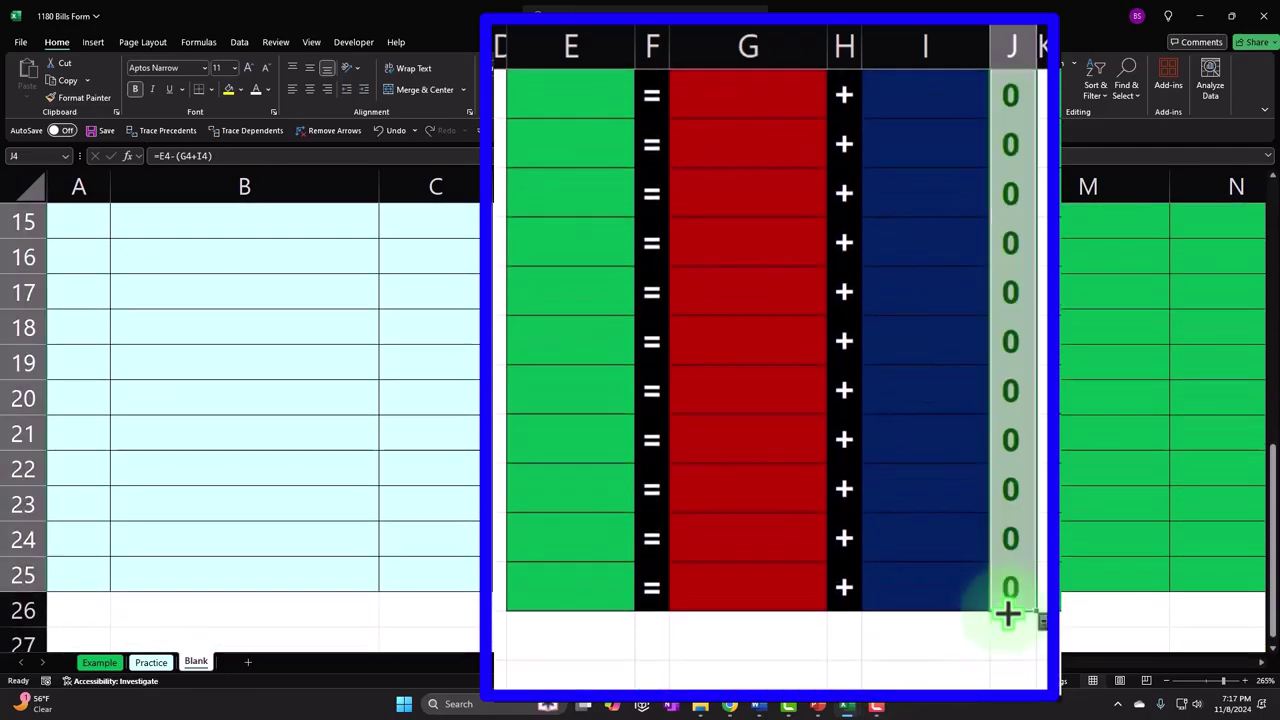
pyautogui.scroll(4, 930, 595)
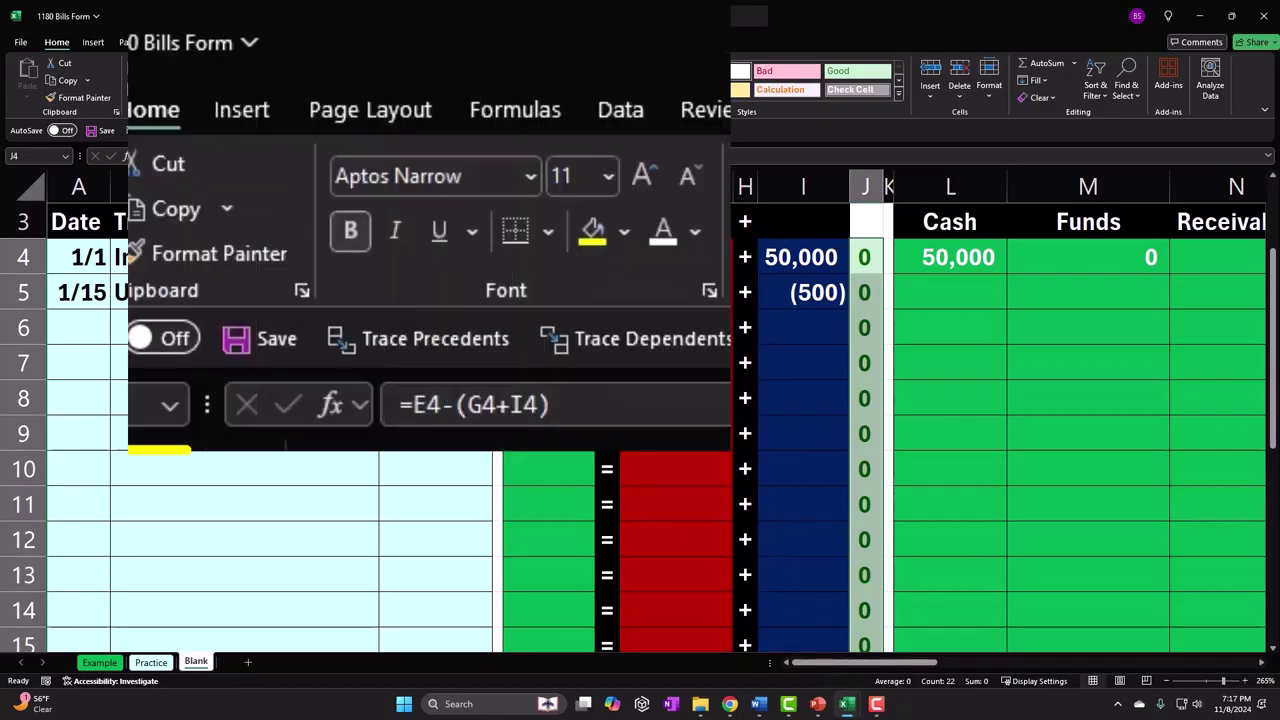
pyautogui.click(240, 60)
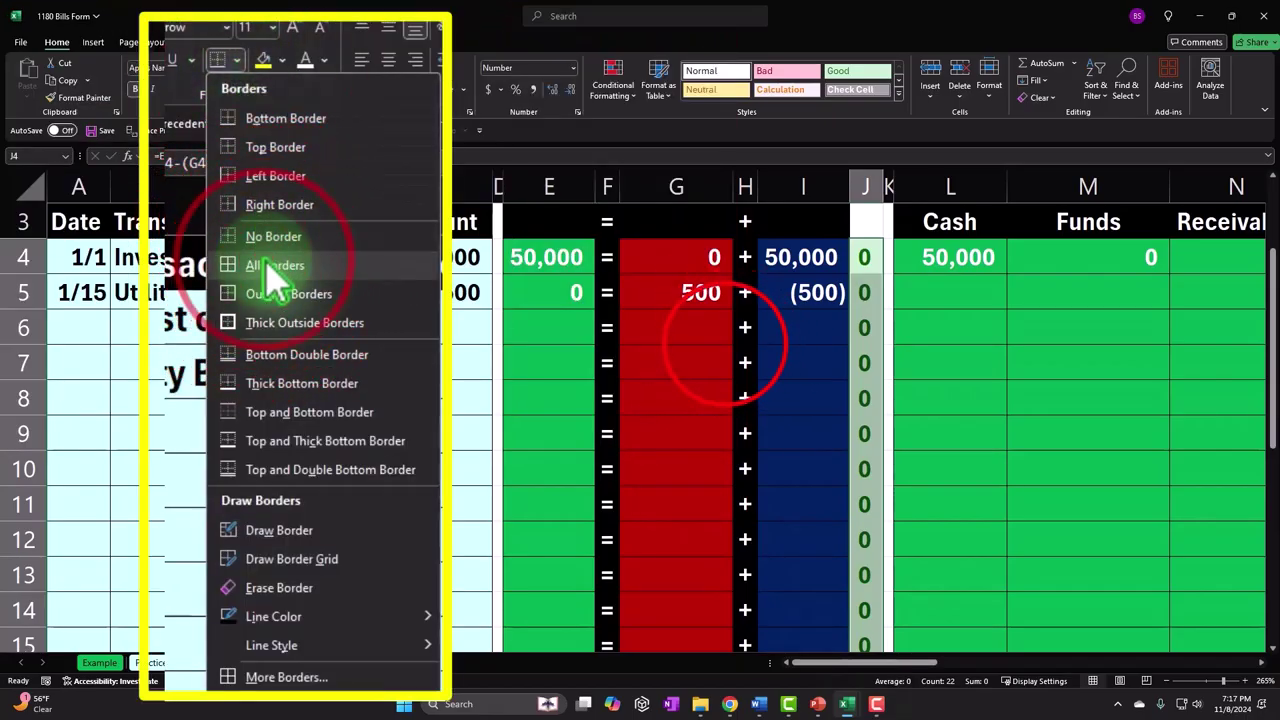
# - Apply All Borders to the column J check cells and label cell A6 'Balance'
pyautogui.click(272, 265)
pyautogui.click(729, 343)
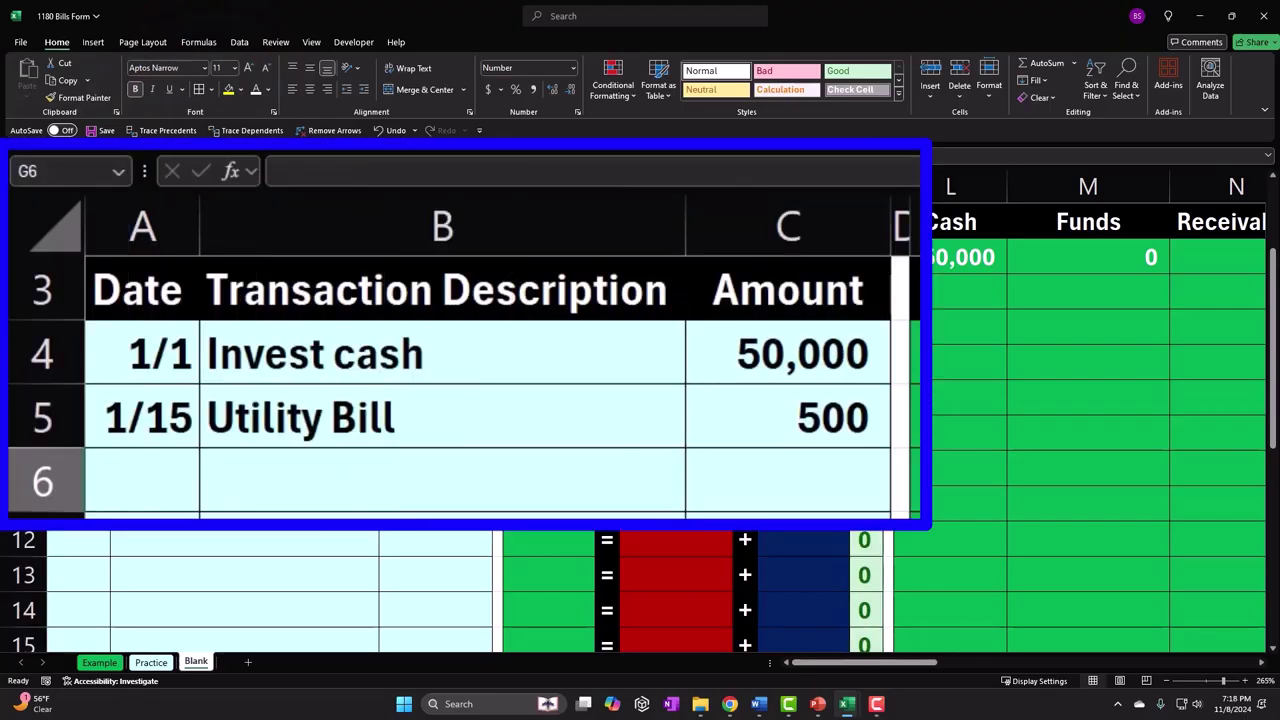
pyautogui.click(176, 484)
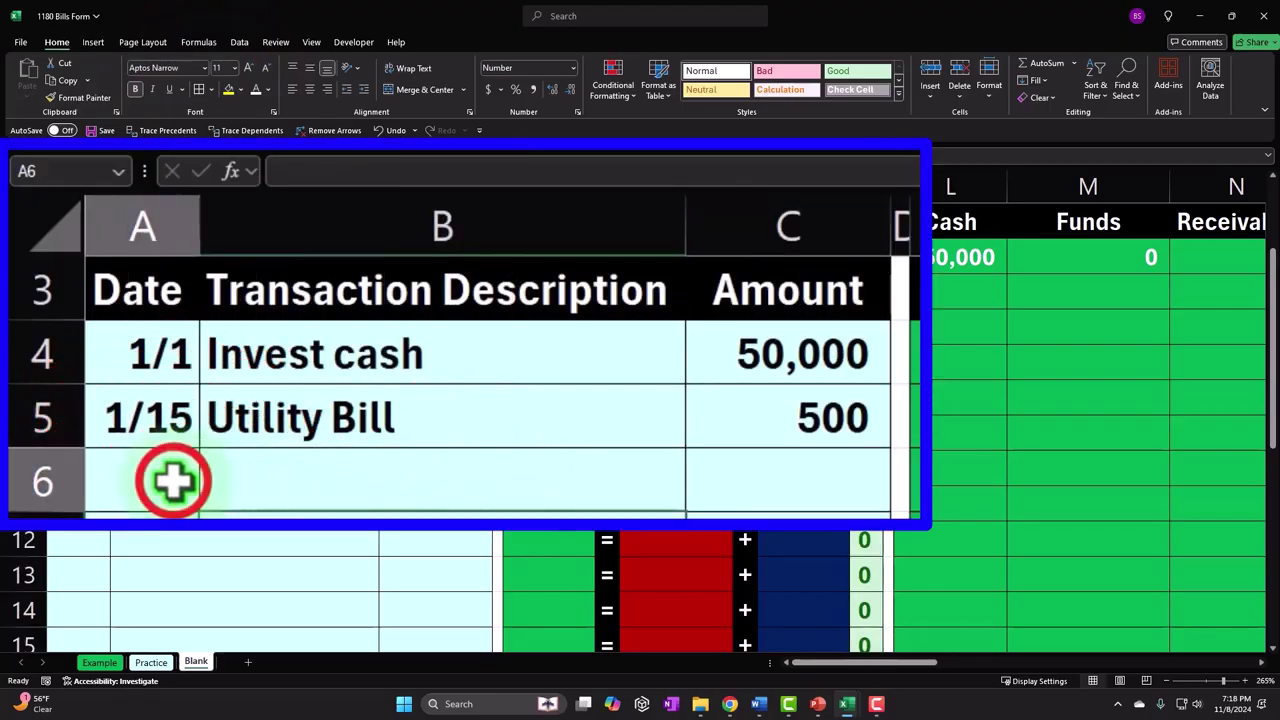
pyautogui.write('Balance')
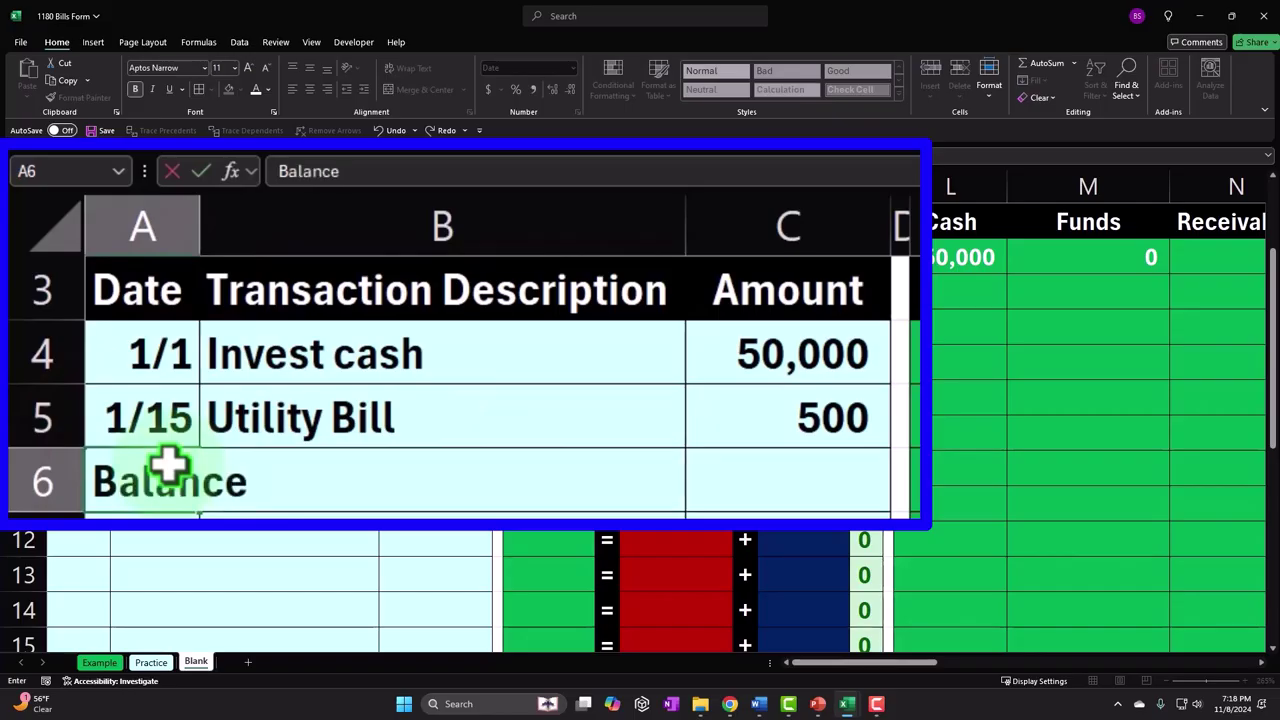
pyautogui.press('Tab')
pyautogui.press('Tab')
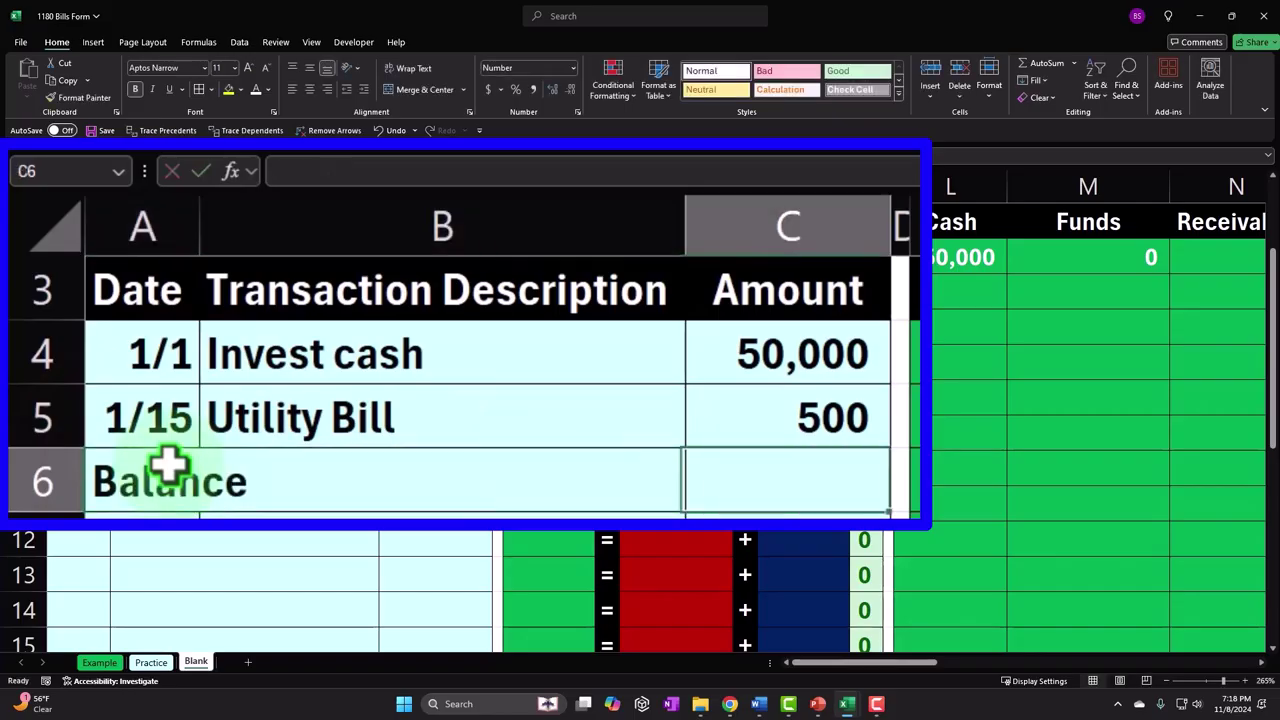
pyautogui.click(963, 320)
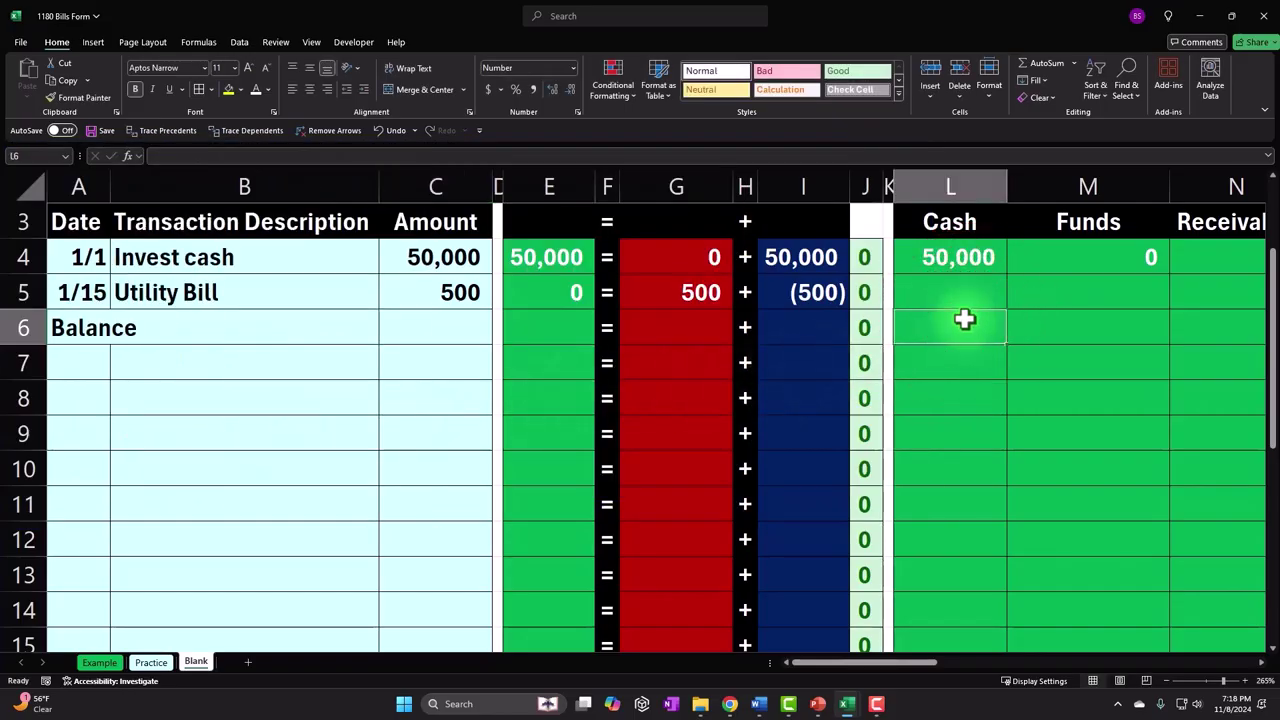
# - Enter 0 in each blank row 5 account cell from Cash through the expense columns
pyautogui.press('Right')
pyautogui.press('Right')
pyautogui.press('Right')
pyautogui.press('Right')
pyautogui.press('Right')
pyautogui.press('Right')
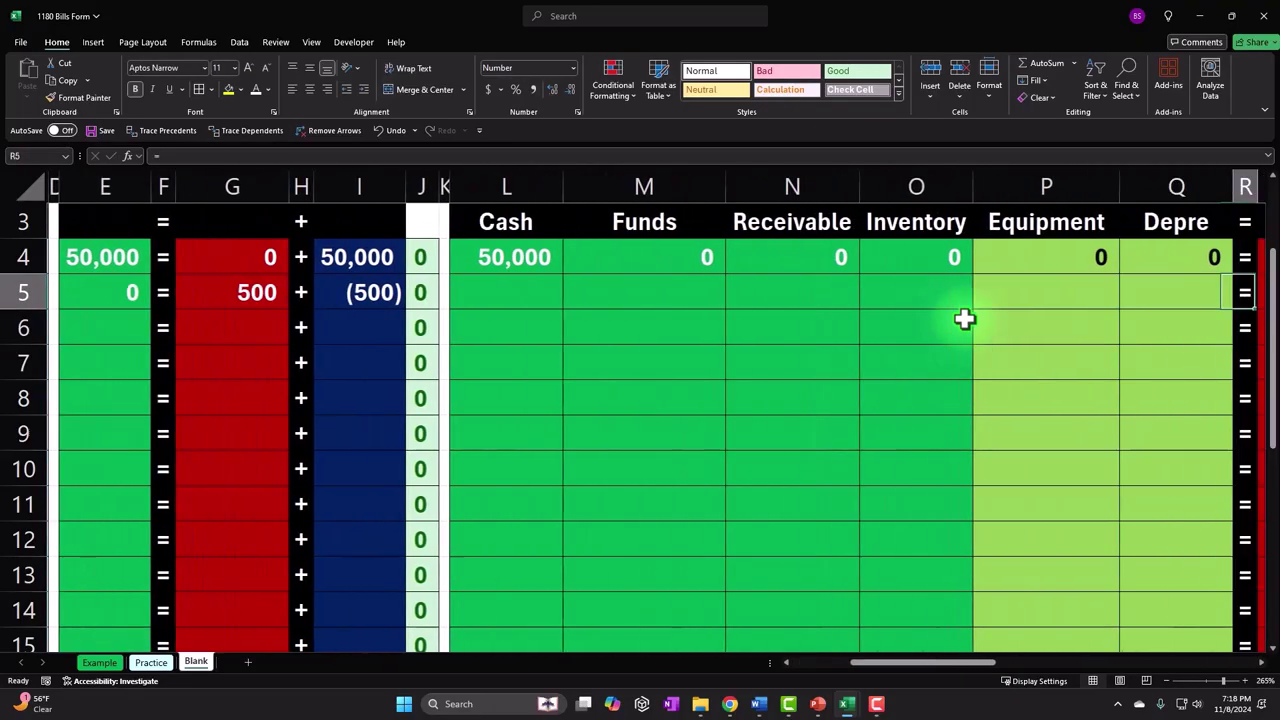
pyautogui.press('Right')
pyautogui.press('Left')
pyautogui.press('Left')
pyautogui.press('Left')
pyautogui.press('Left')
pyautogui.press('Left')
pyautogui.press('Left')
pyautogui.press('Left')
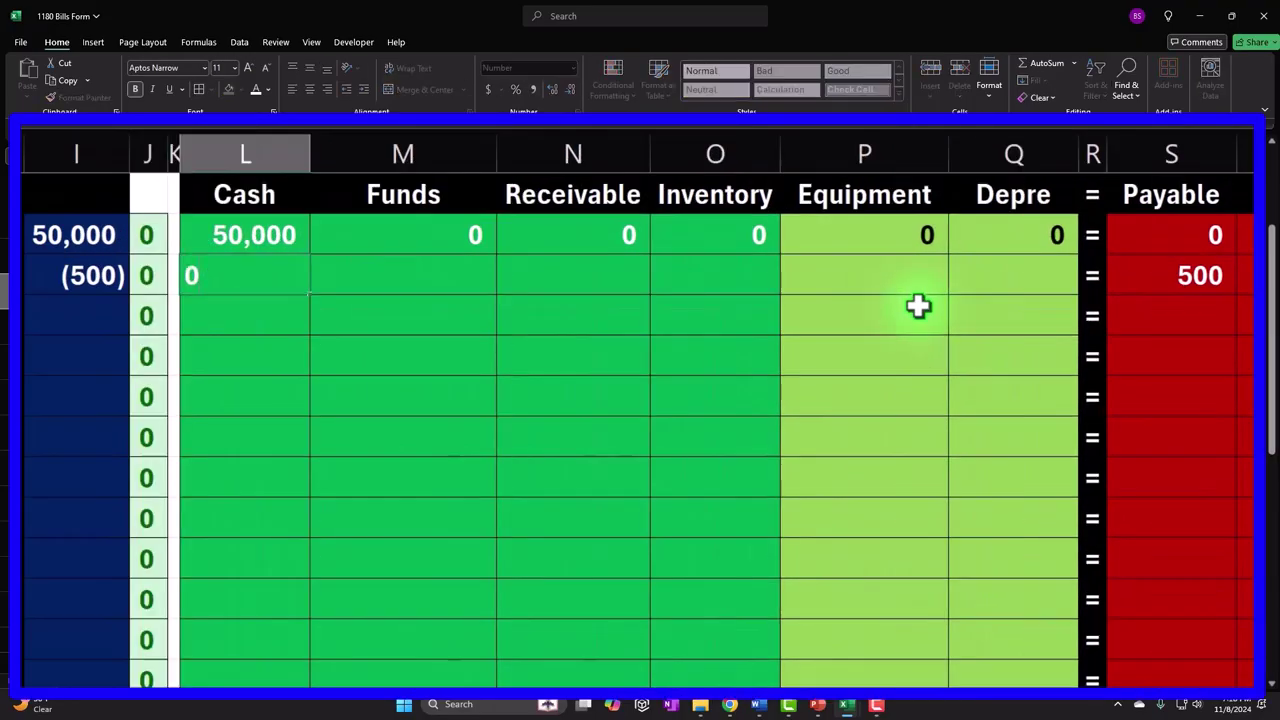
pyautogui.press('Tab')
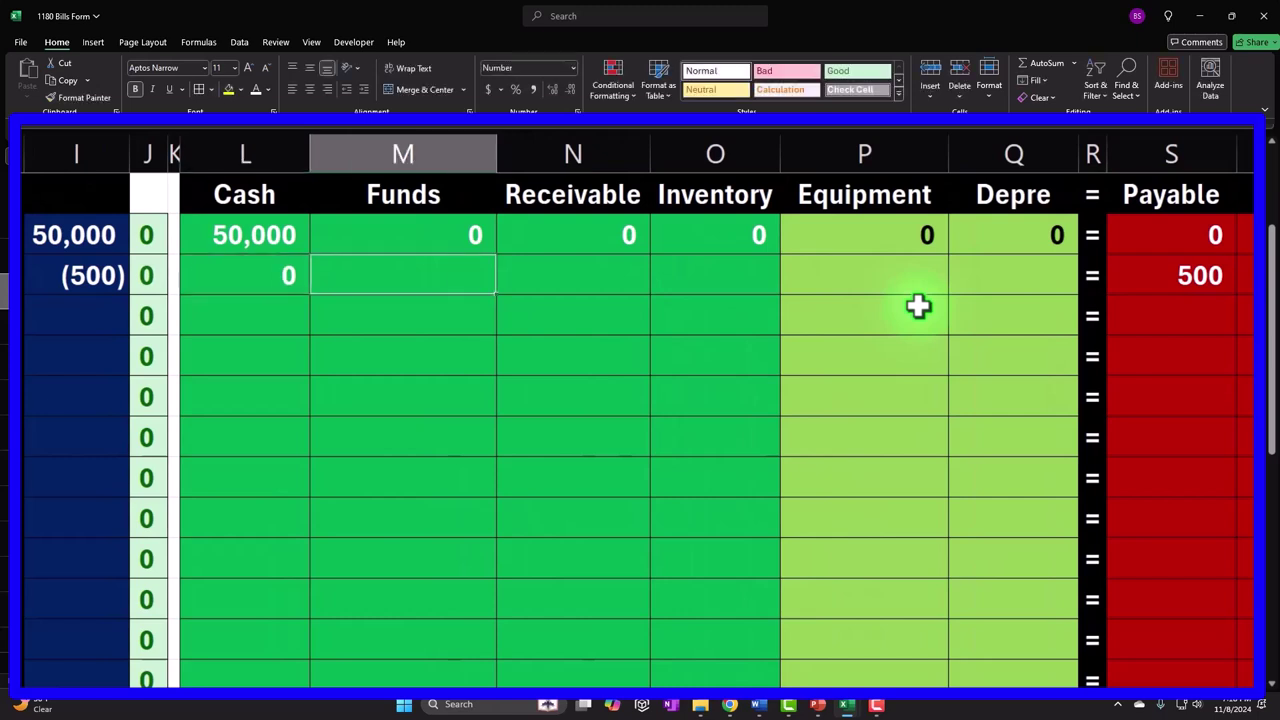
pyautogui.write('0')
pyautogui.press('Tab')
pyautogui.press('Tab')
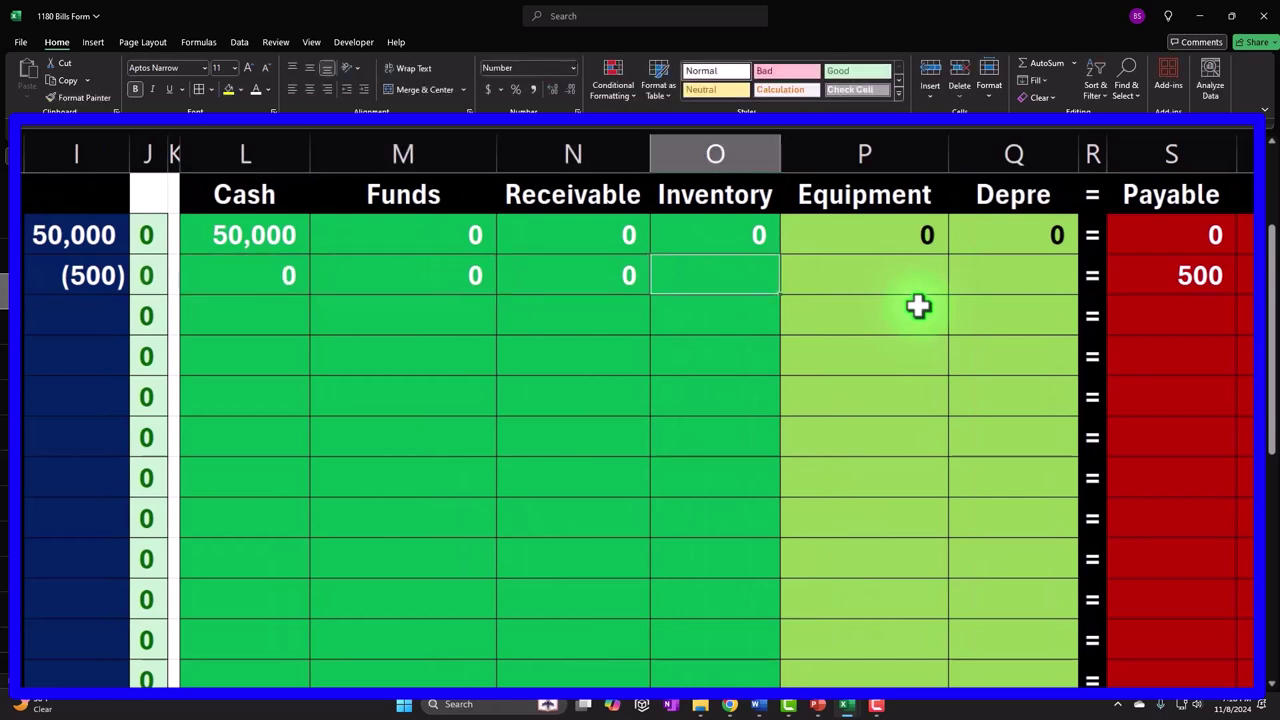
pyautogui.write('0')
pyautogui.press('Tab')
pyautogui.write('0')
pyautogui.press('Tab')
pyautogui.write('0')
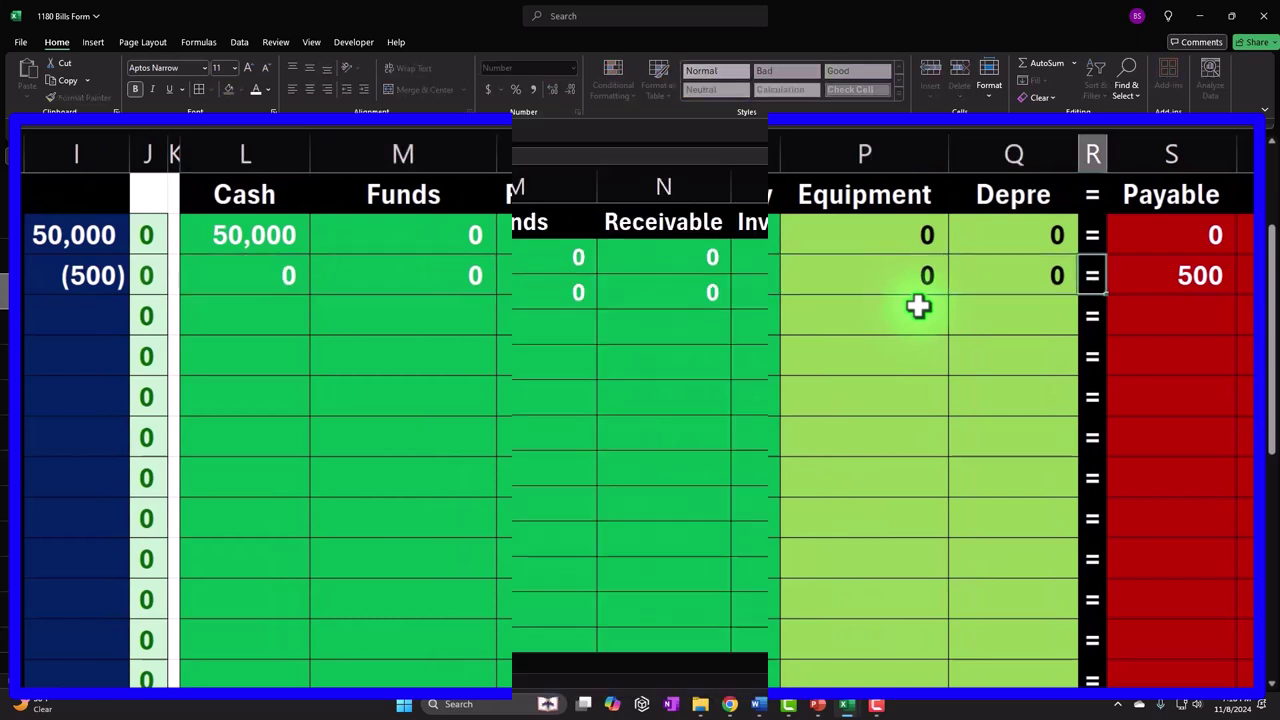
pyautogui.press('Tab')
pyautogui.press('Tab')
pyautogui.write('0')
pyautogui.press('Tab')
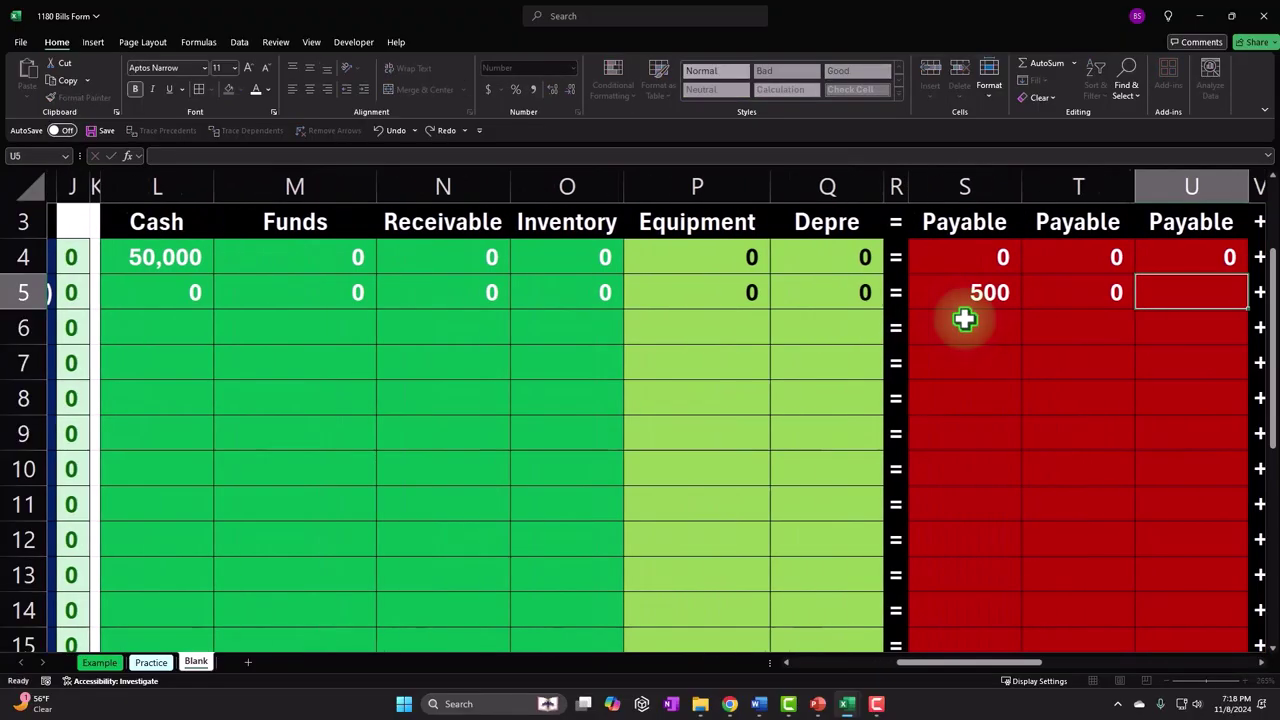
pyautogui.write('0')
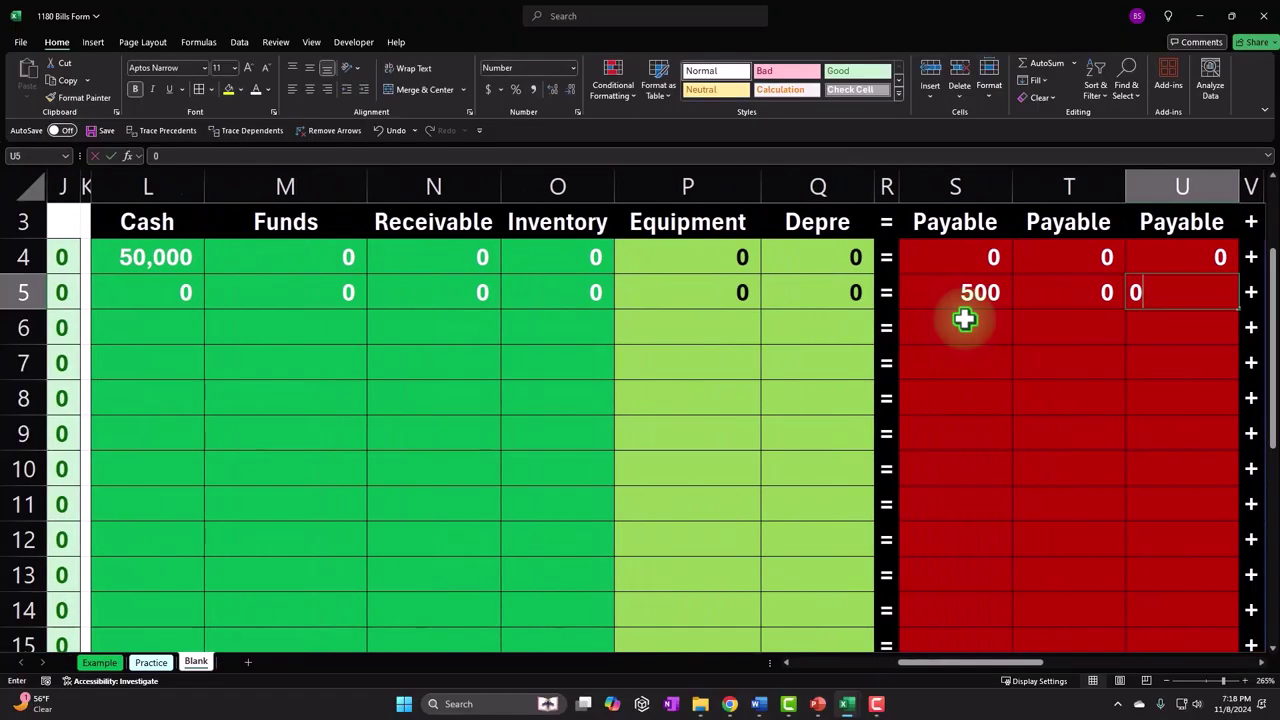
pyautogui.press('Tab')
pyautogui.press('Tab')
pyautogui.write('0')
pyautogui.press('Tab')
pyautogui.write('0')
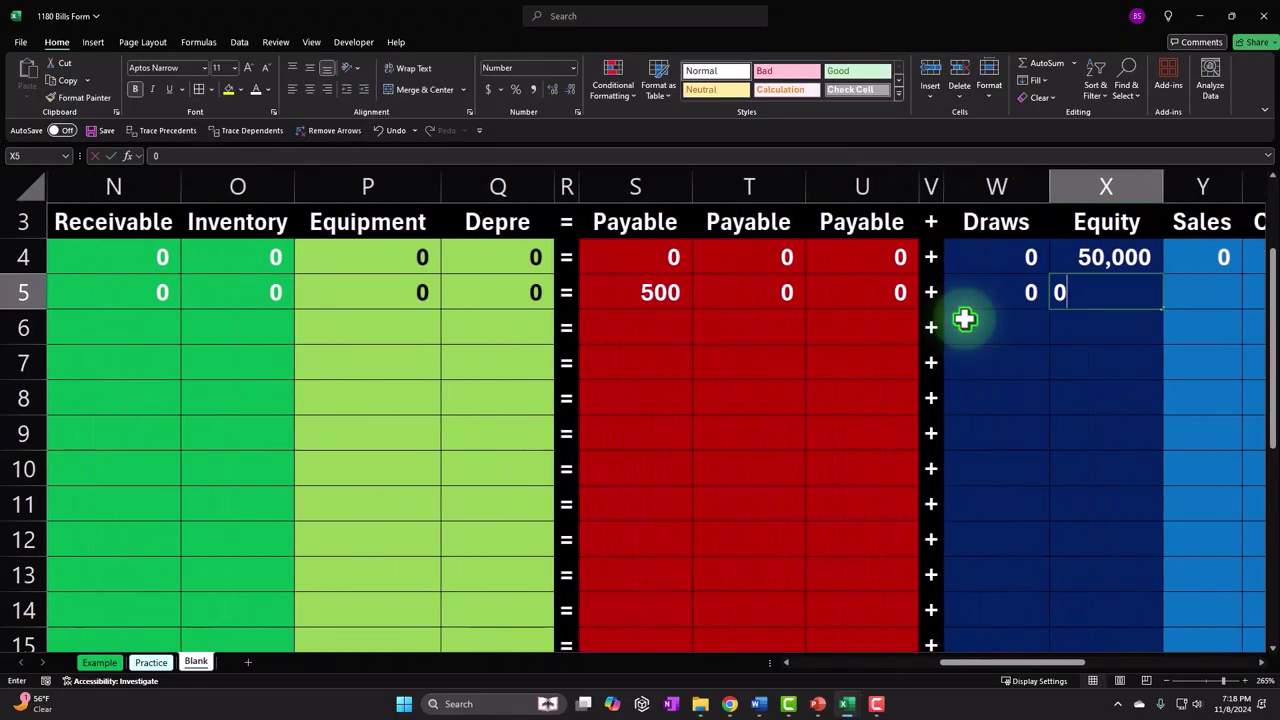
pyautogui.press('Tab')
pyautogui.write('0')
pyautogui.press('Tab')
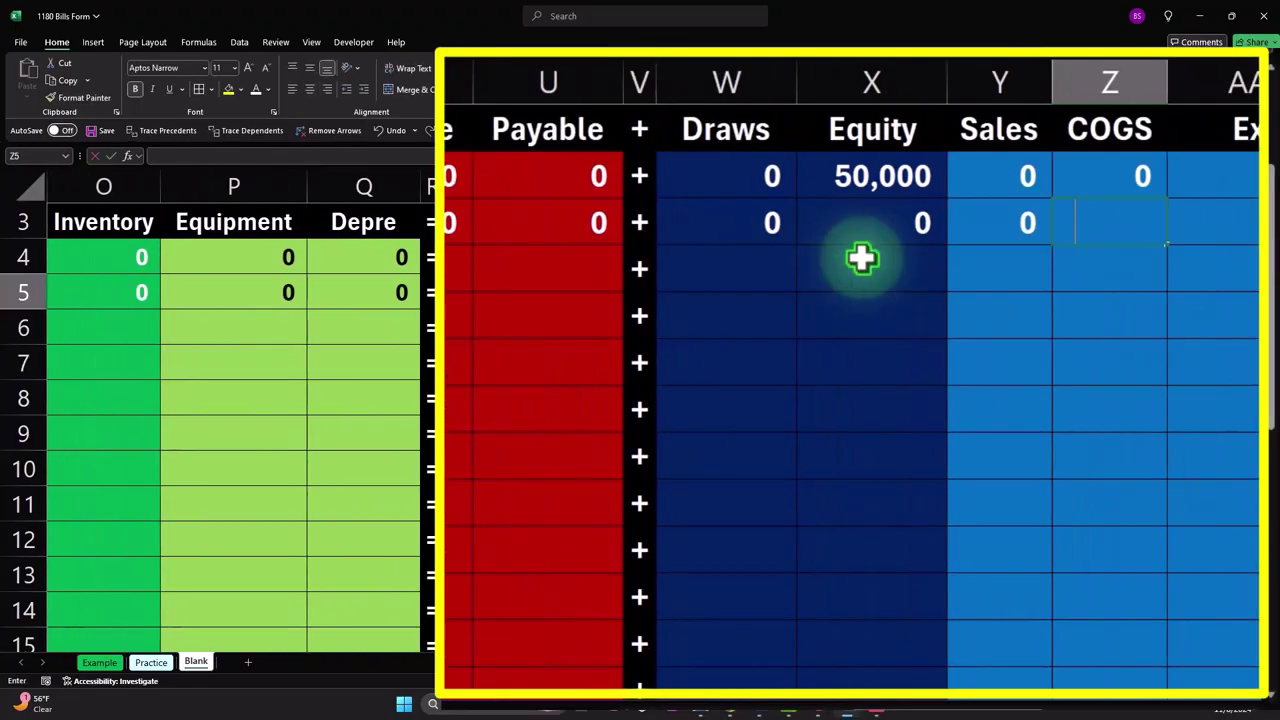
pyautogui.write('0')
pyautogui.press('Tab')
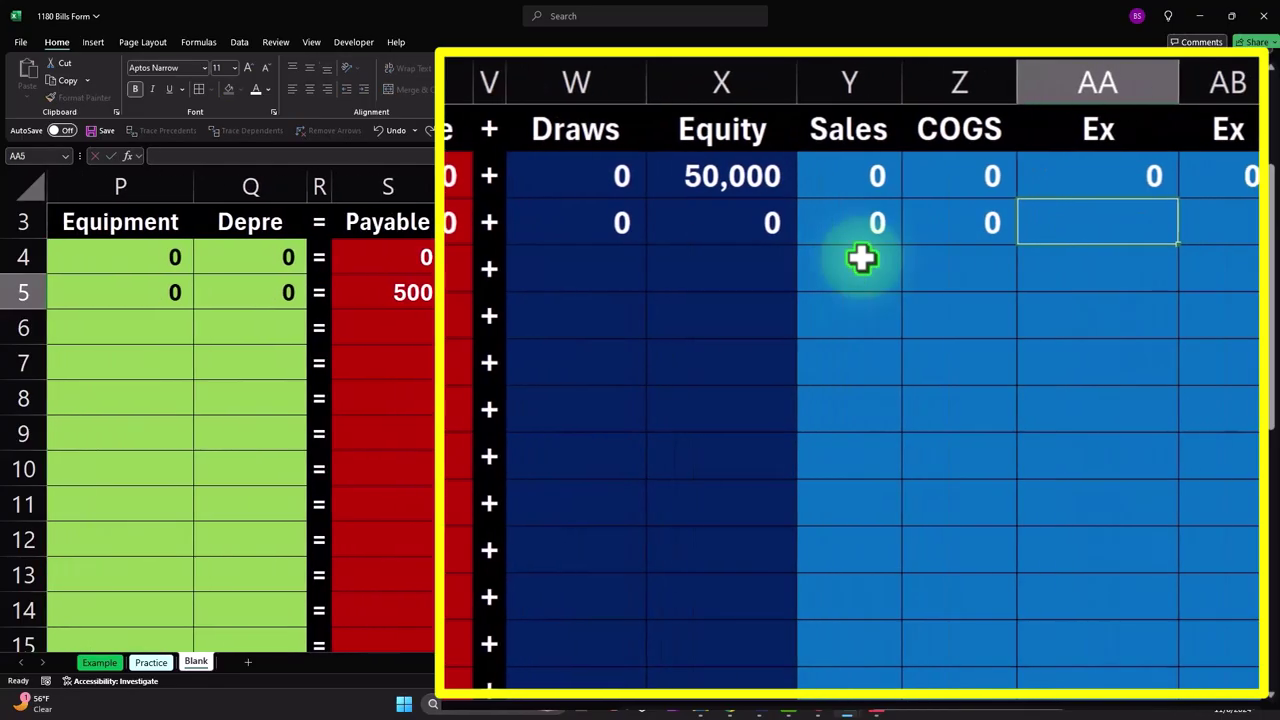
pyautogui.write('0')
pyautogui.press('Tab')
pyautogui.write('0')
pyautogui.press('Tab')
pyautogui.press('Tab')
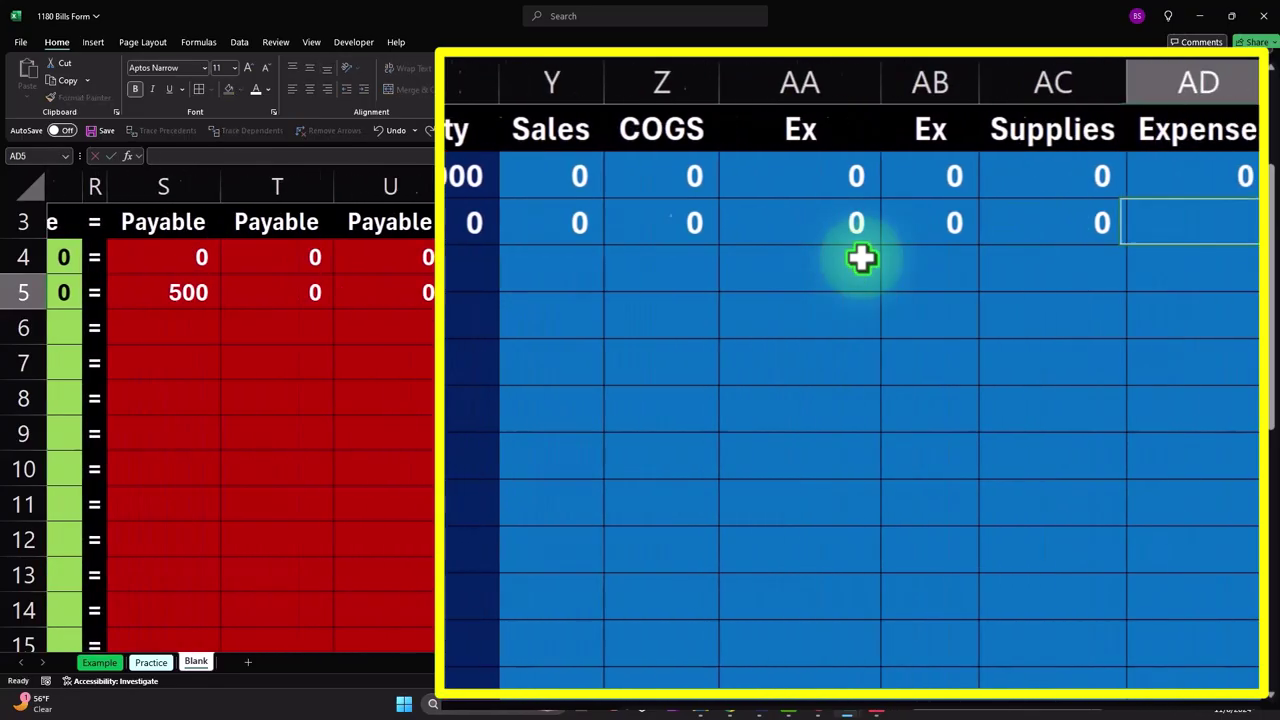
pyautogui.write('0')
pyautogui.press('Tab')
pyautogui.write('0')
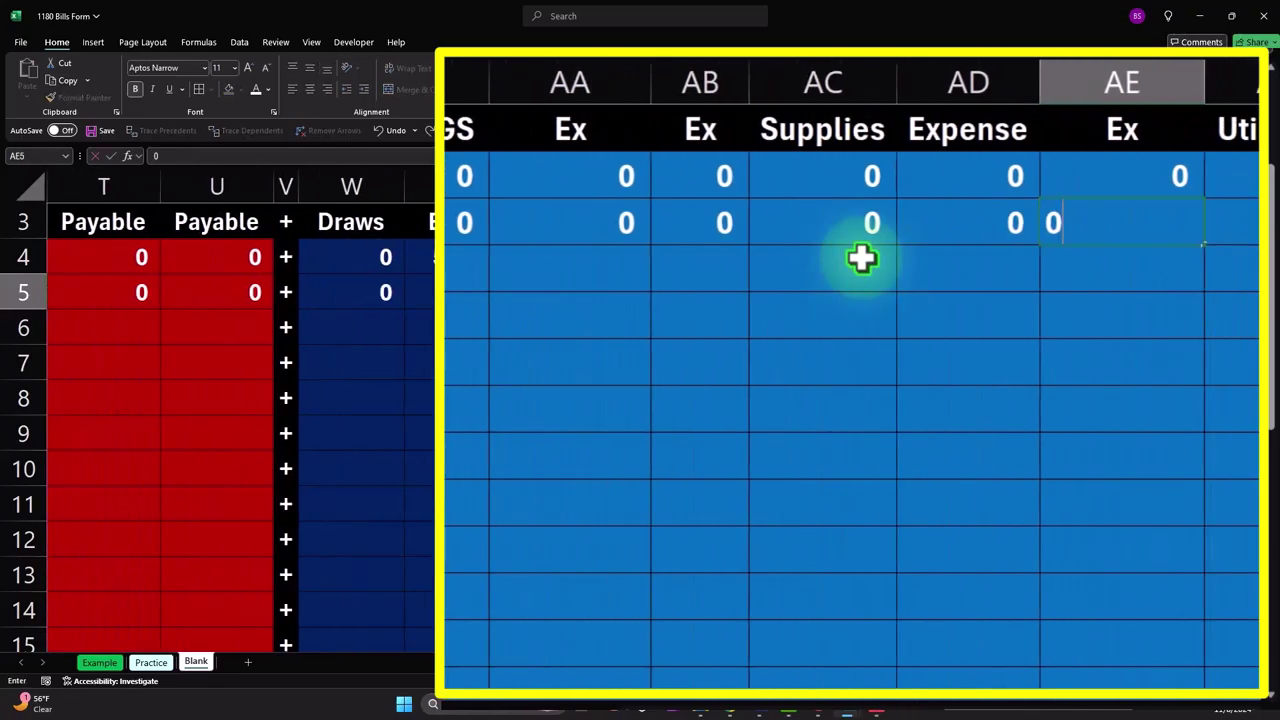
pyautogui.press('Tab')
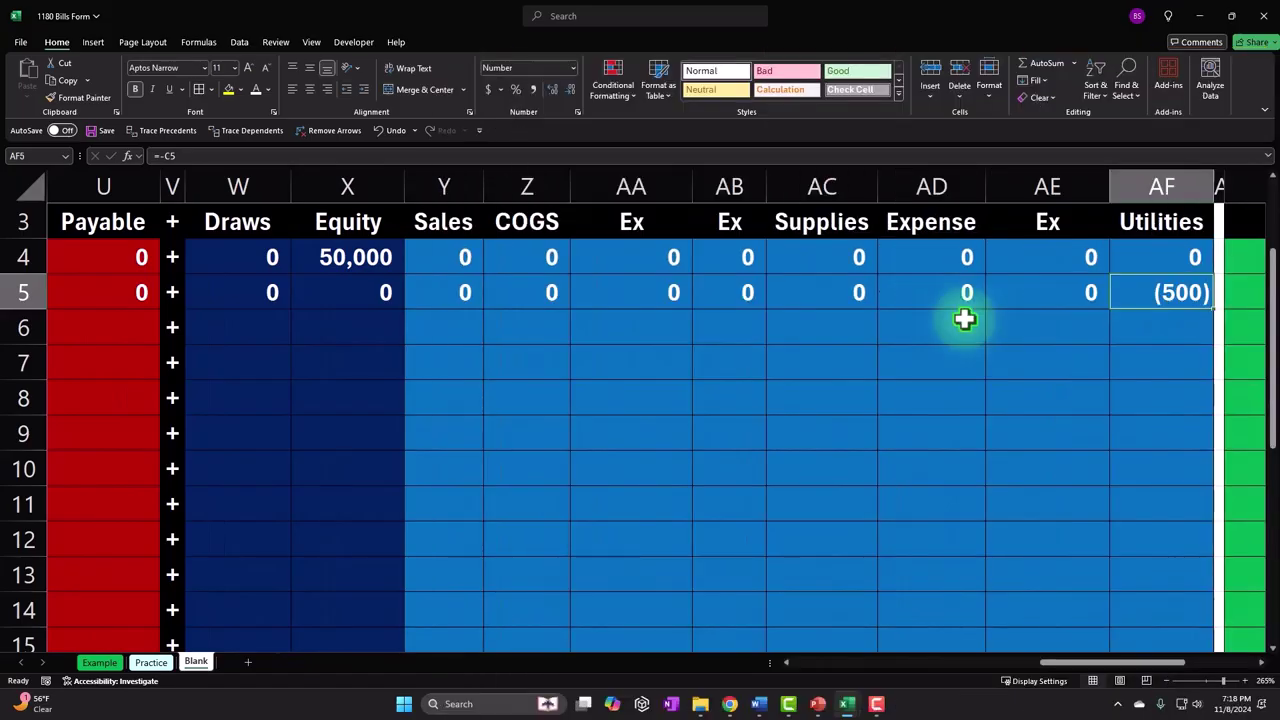
pyautogui.moveTo(266, 290); pyautogui.dragTo(1117, 288)
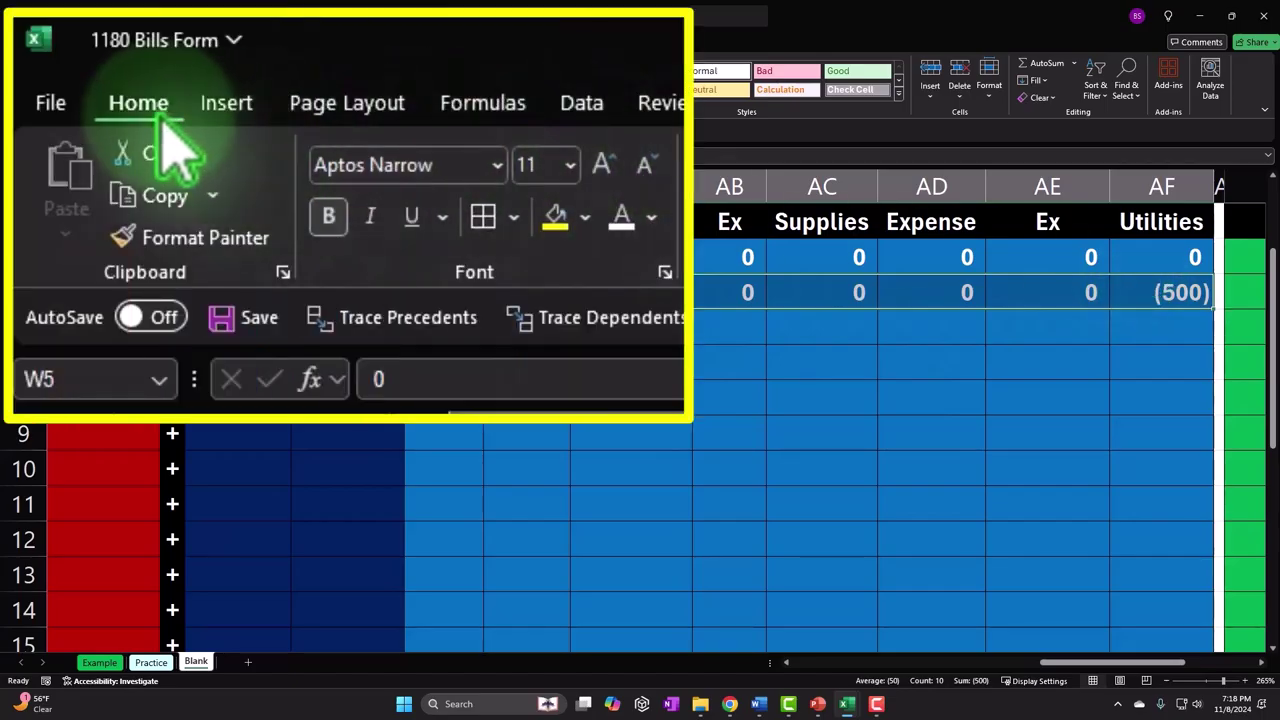
# - Underline the 1/15 row's values in the equity, Payable and asset columns
pyautogui.click(412, 218)
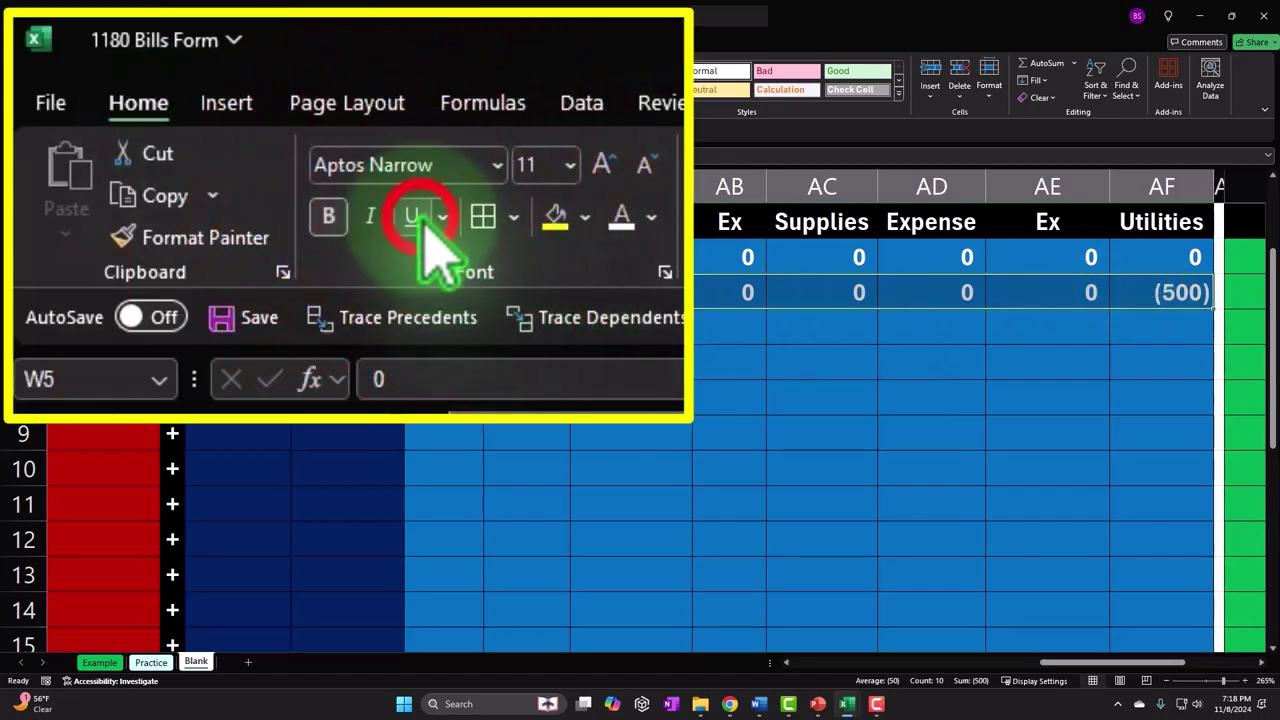
pyautogui.click(529, 352)
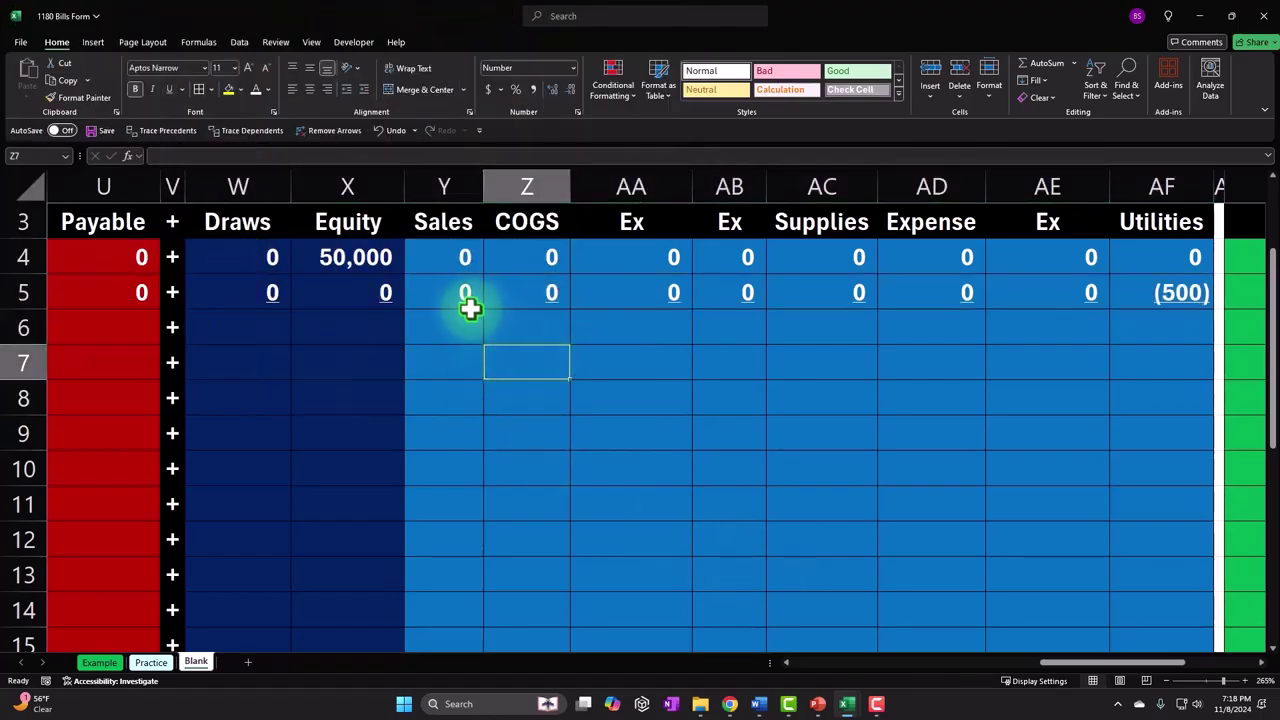
pyautogui.click(1066, 664)
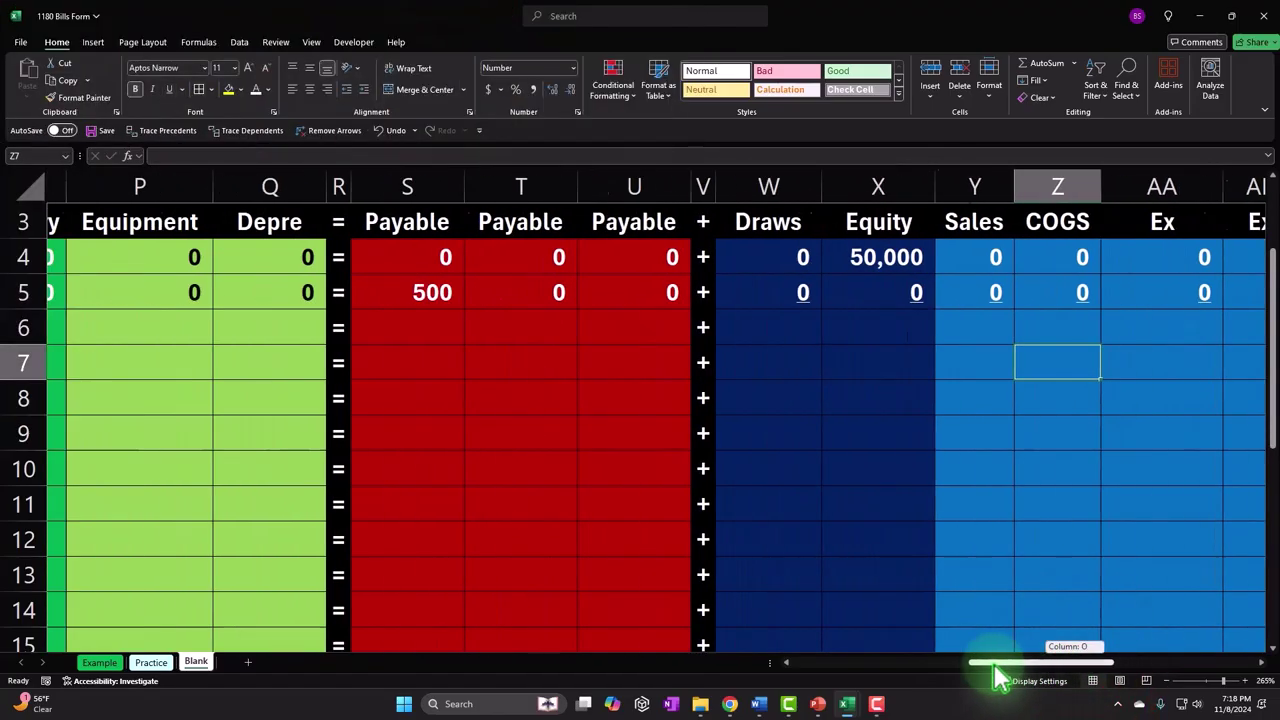
pyautogui.moveTo(1078, 674); pyautogui.dragTo(986, 665)
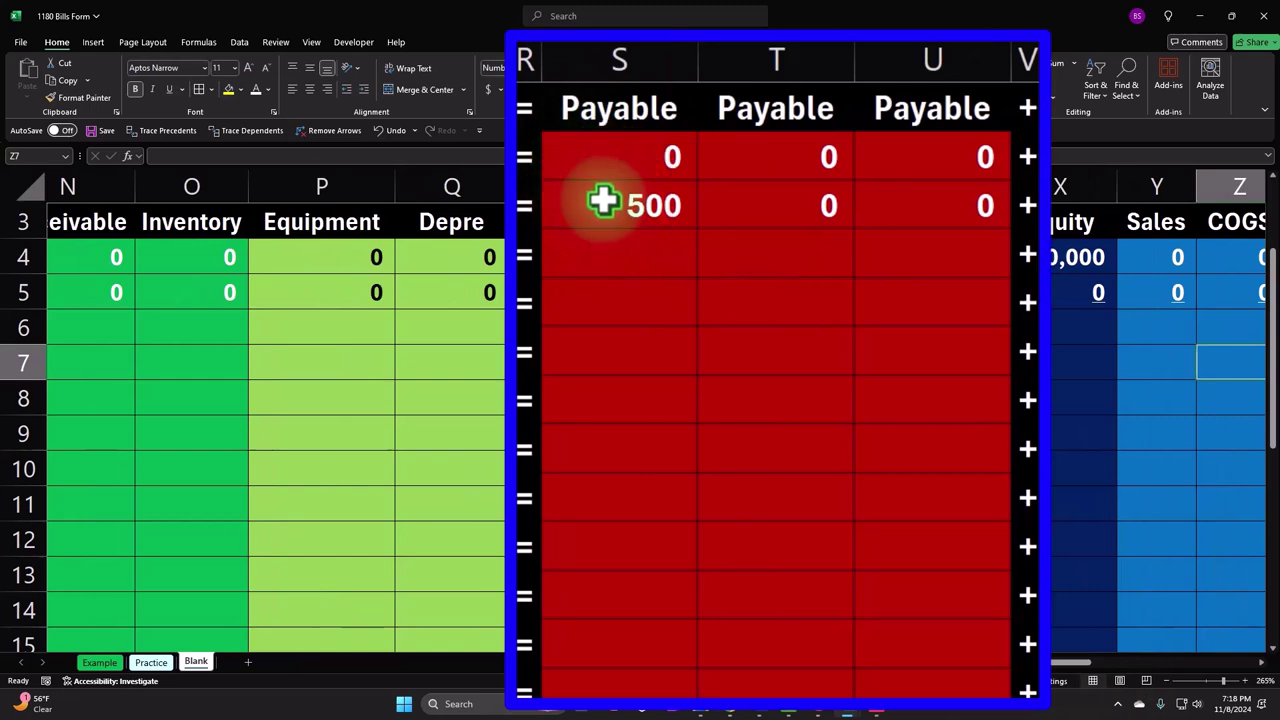
pyautogui.moveTo(603, 200); pyautogui.dragTo(903, 185)
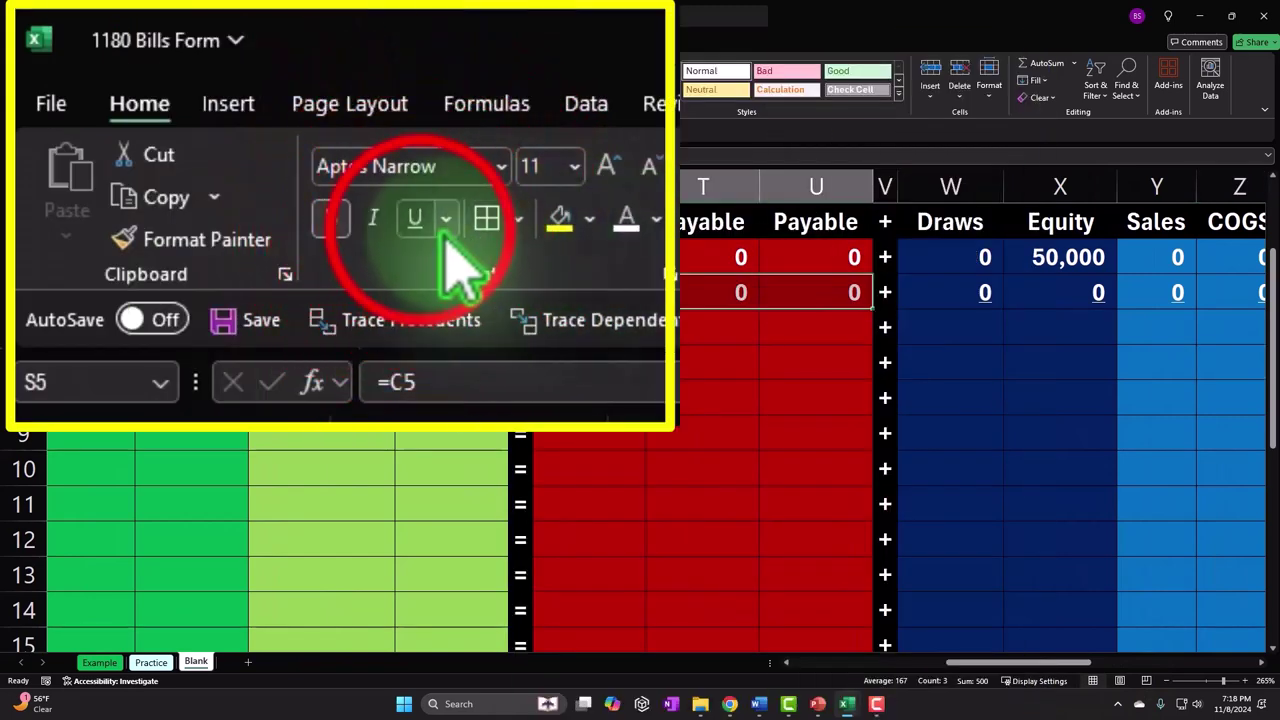
pyautogui.moveTo(451, 292)
pyautogui.mouseDown()
pyautogui.moveTo(5, 281)
pyautogui.moveTo(156, 287)
pyautogui.mouseUp()
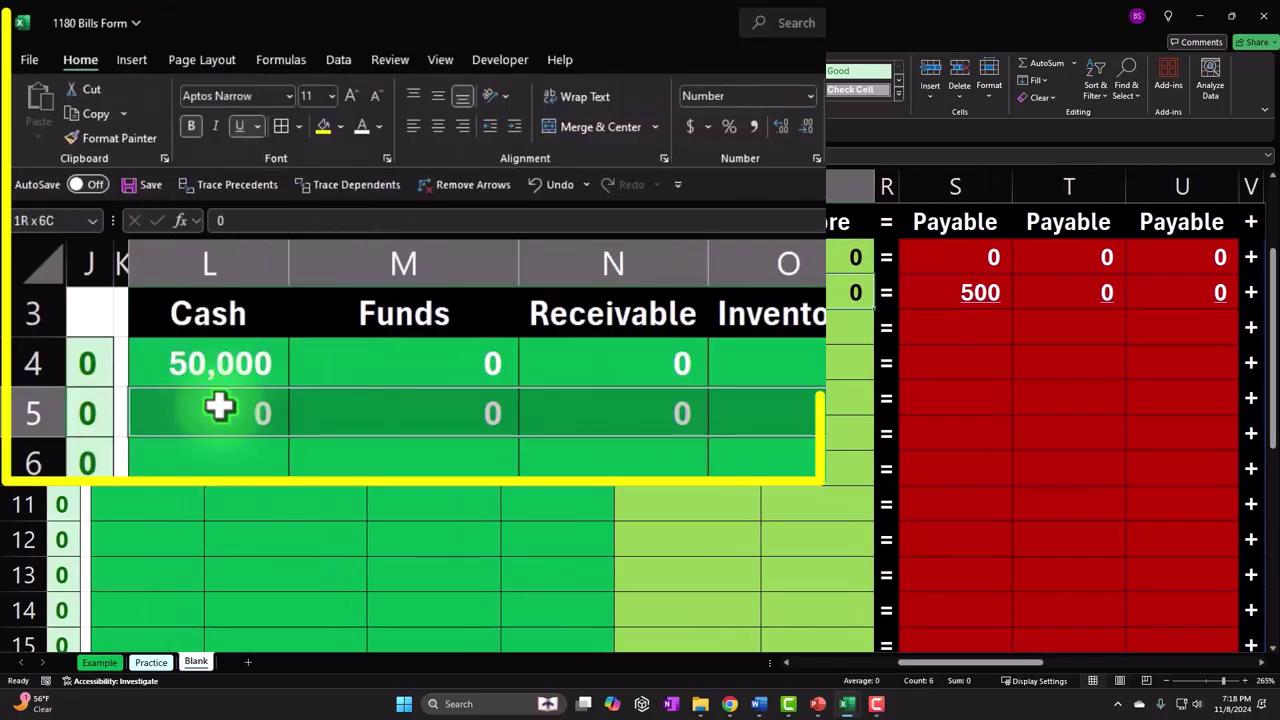
pyautogui.click(239, 125)
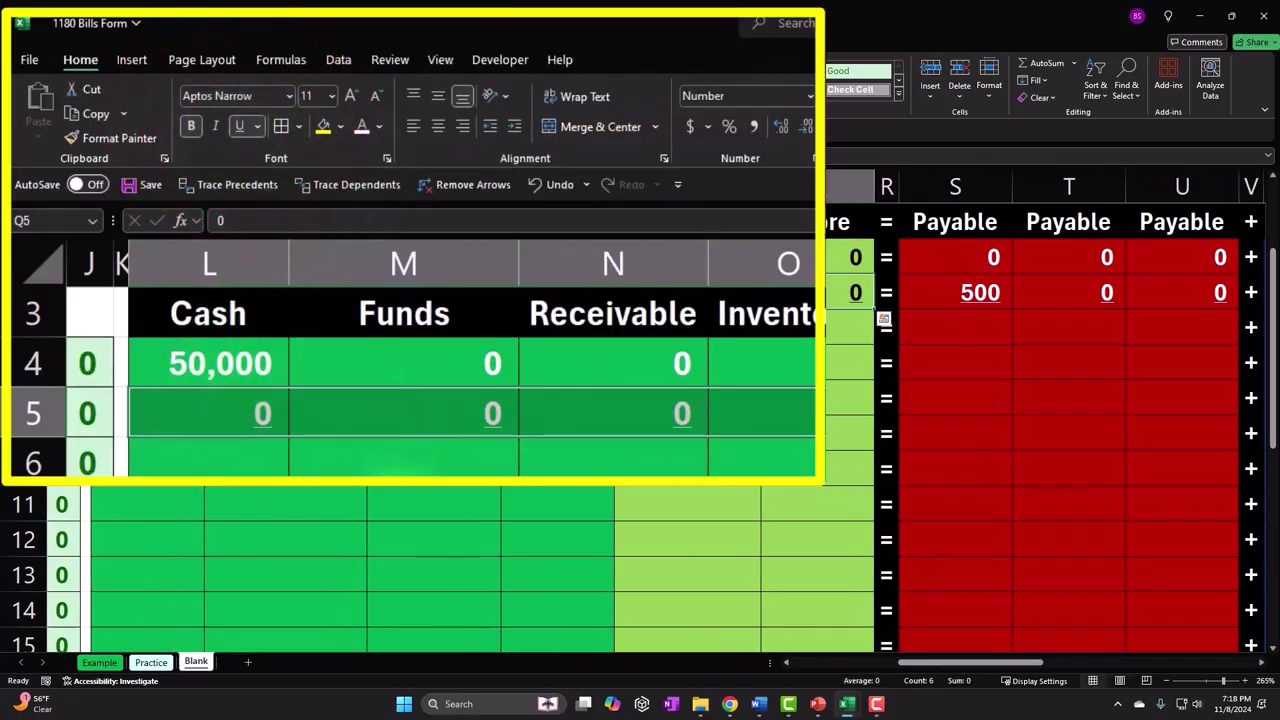
pyautogui.moveTo(1034, 660); pyautogui.dragTo(643, 507)
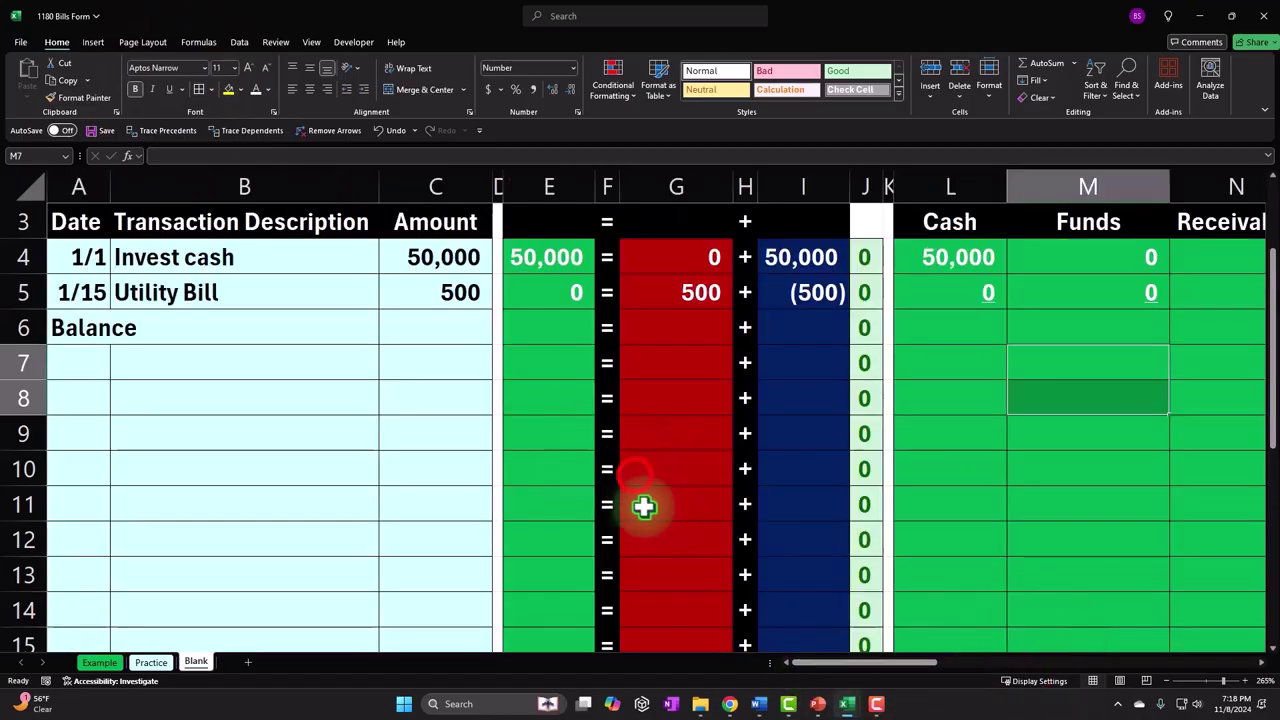
pyautogui.click(640, 472)
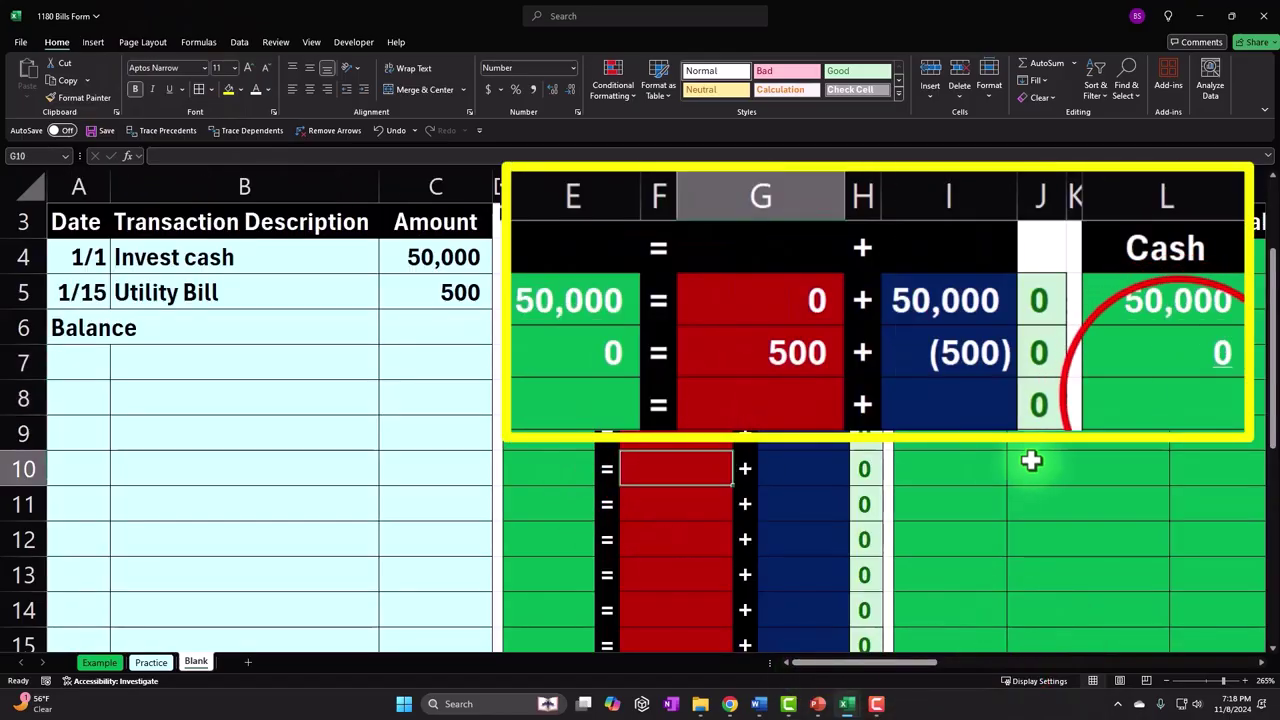
pyautogui.click(1200, 405)
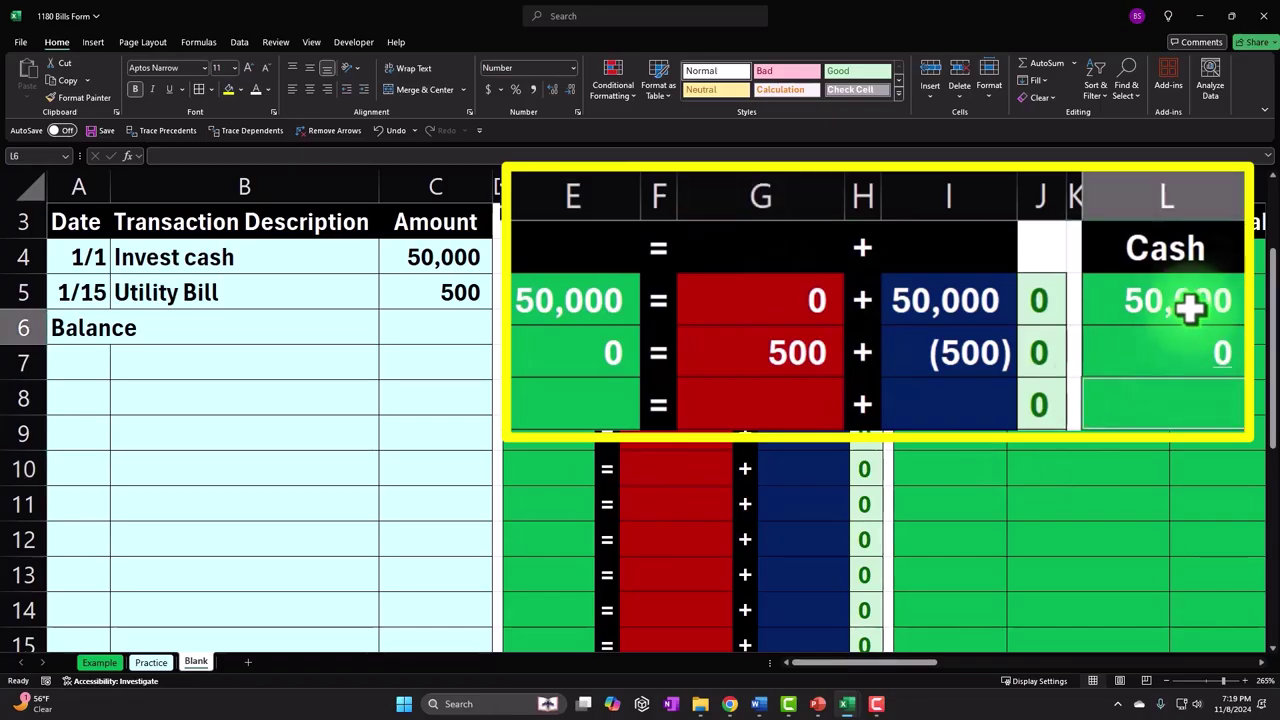
pyautogui.click(1186, 350)
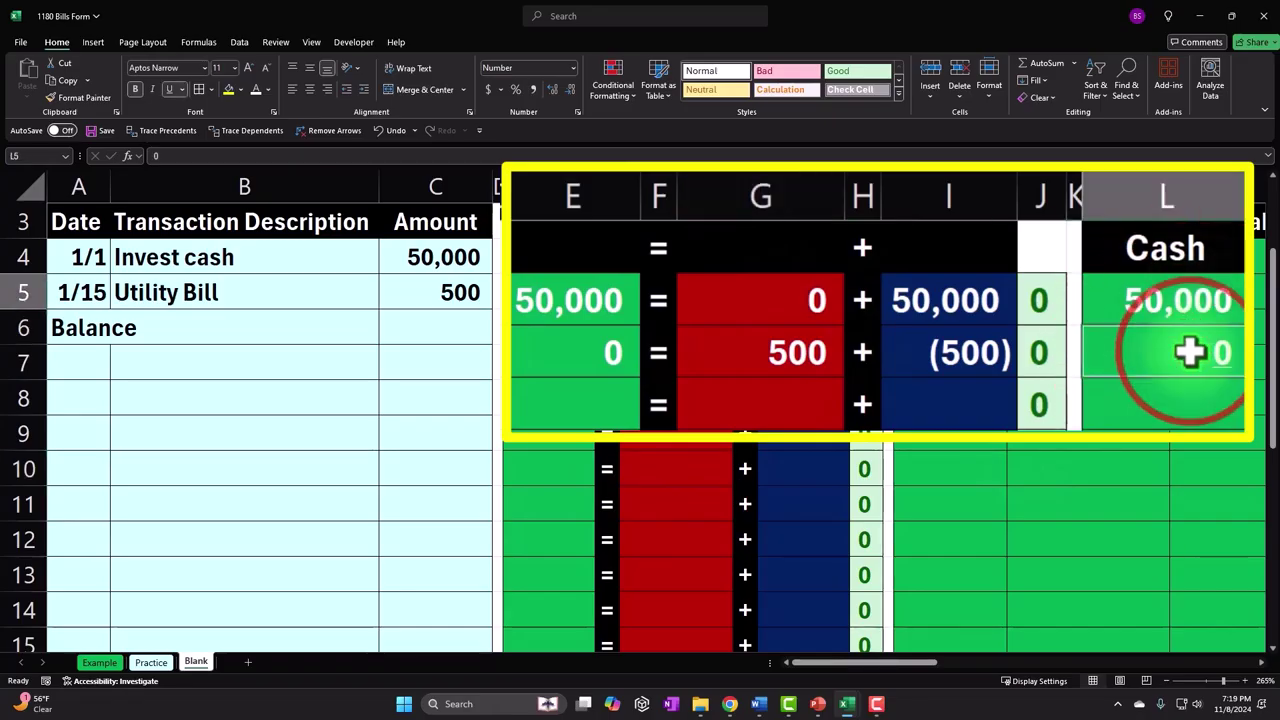
pyautogui.click(1166, 403)
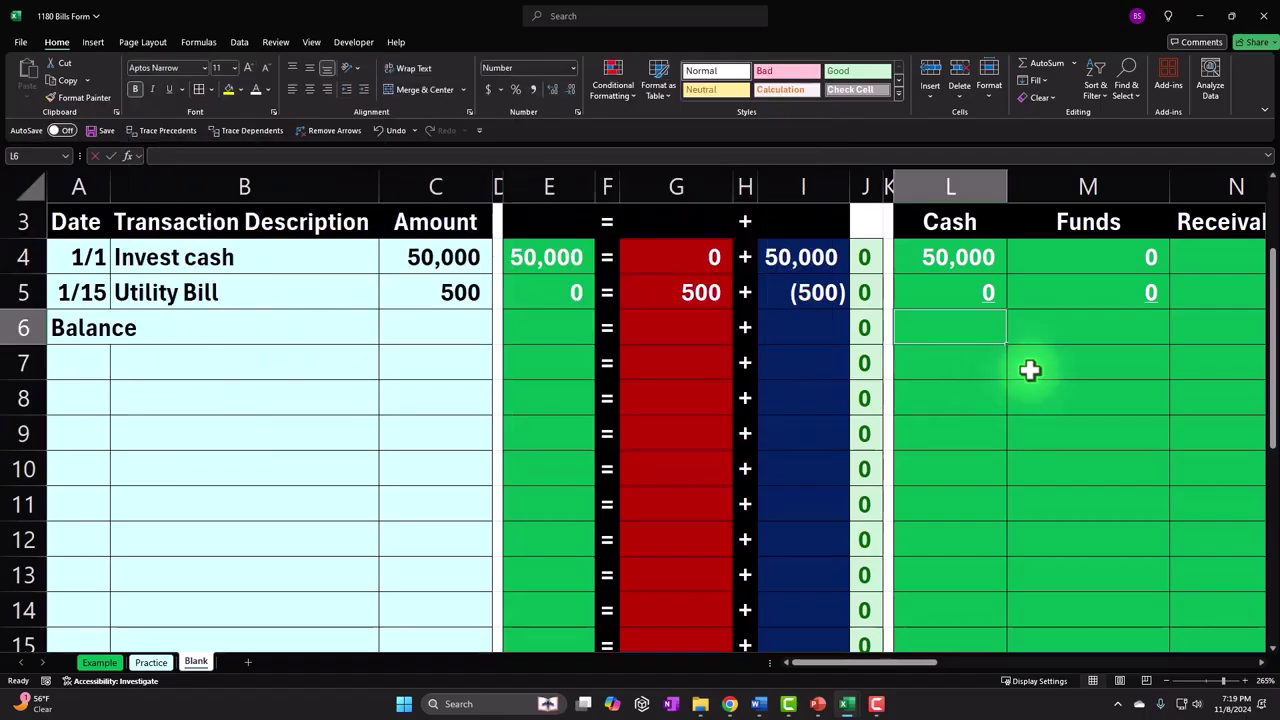
# - Enter a SUM formula for the Cash balance in L6 and paste it across the asset columns
pyautogui.write('=sum(')
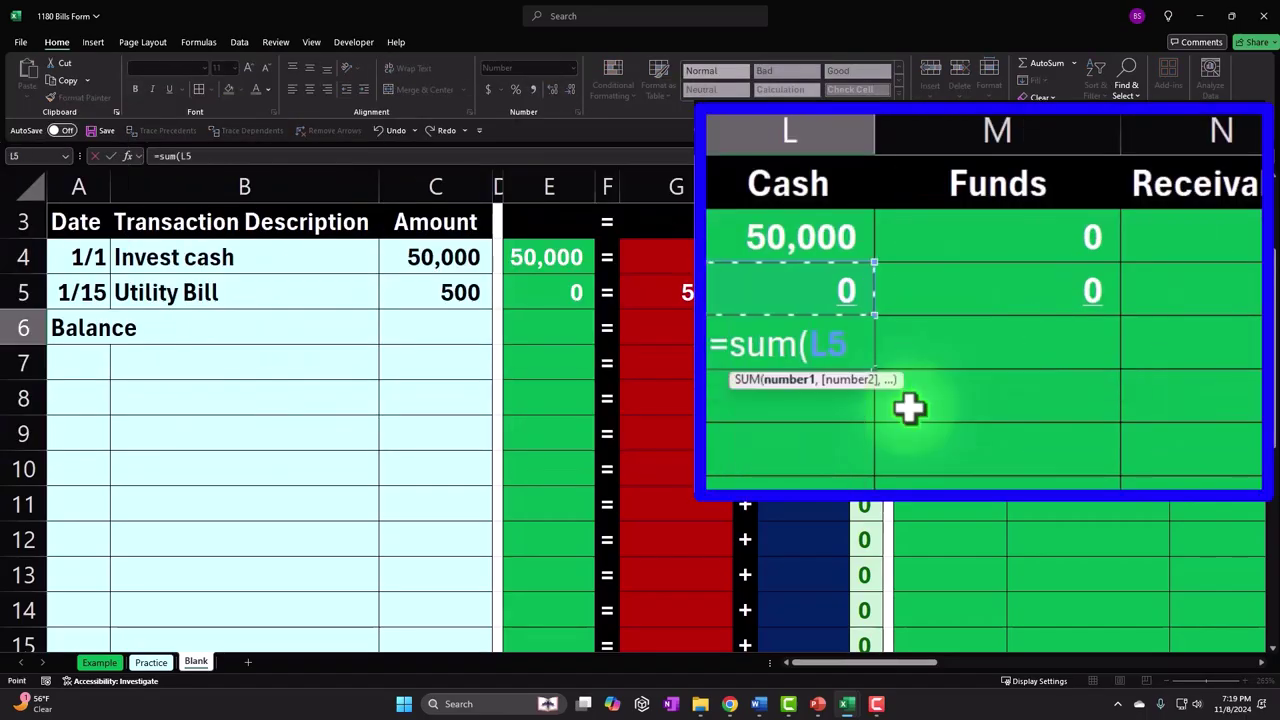
pyautogui.press('Return')
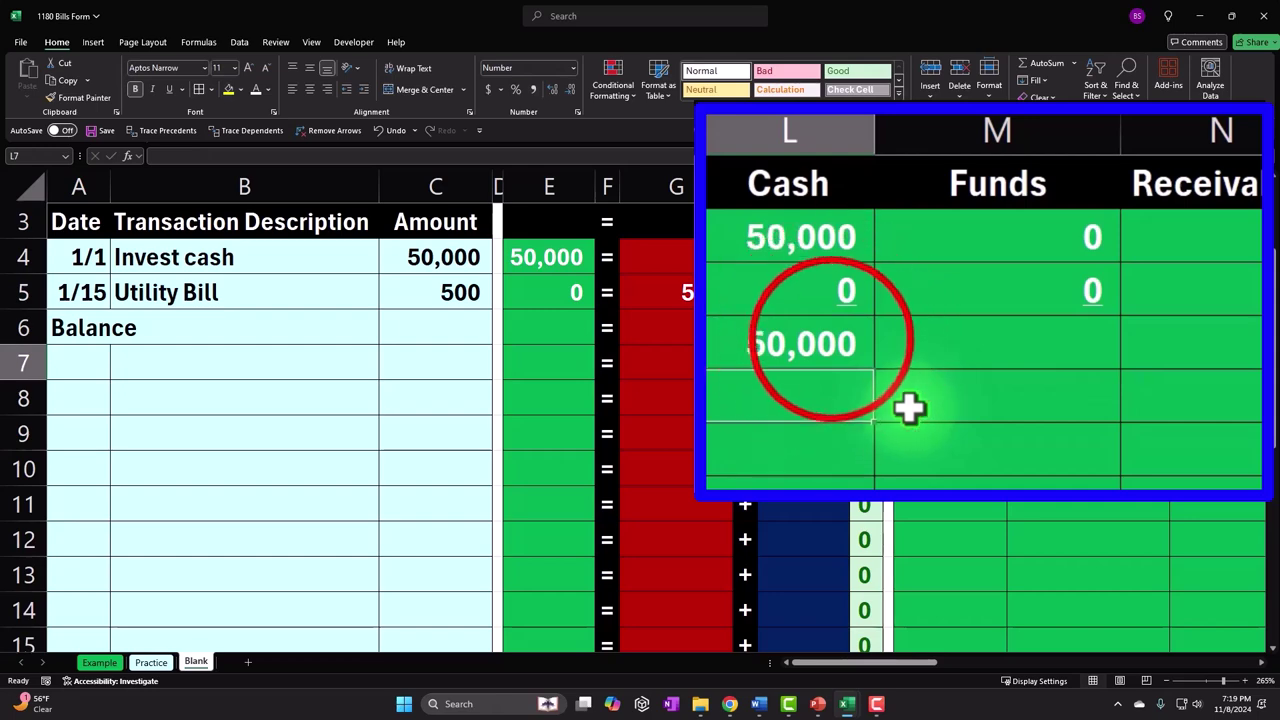
pyautogui.click(830, 340)
pyautogui.rightClick(830, 340)
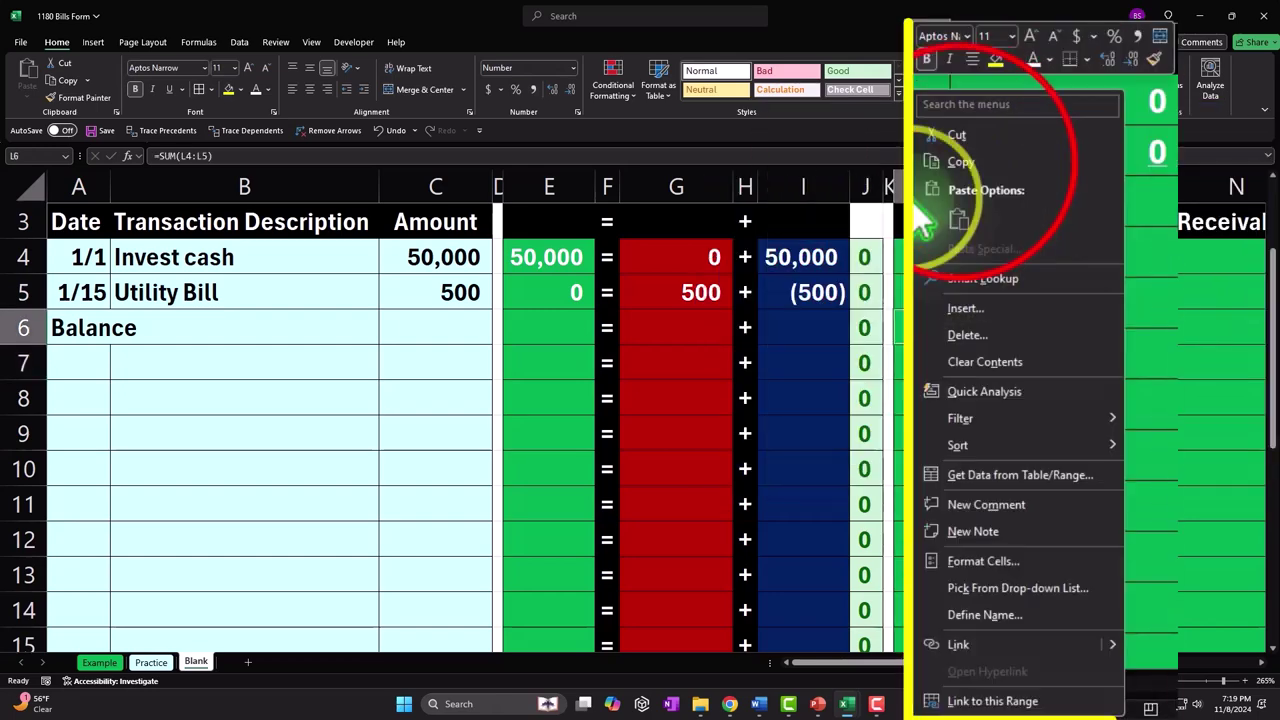
pyautogui.click(971, 177)
pyautogui.click(1100, 336)
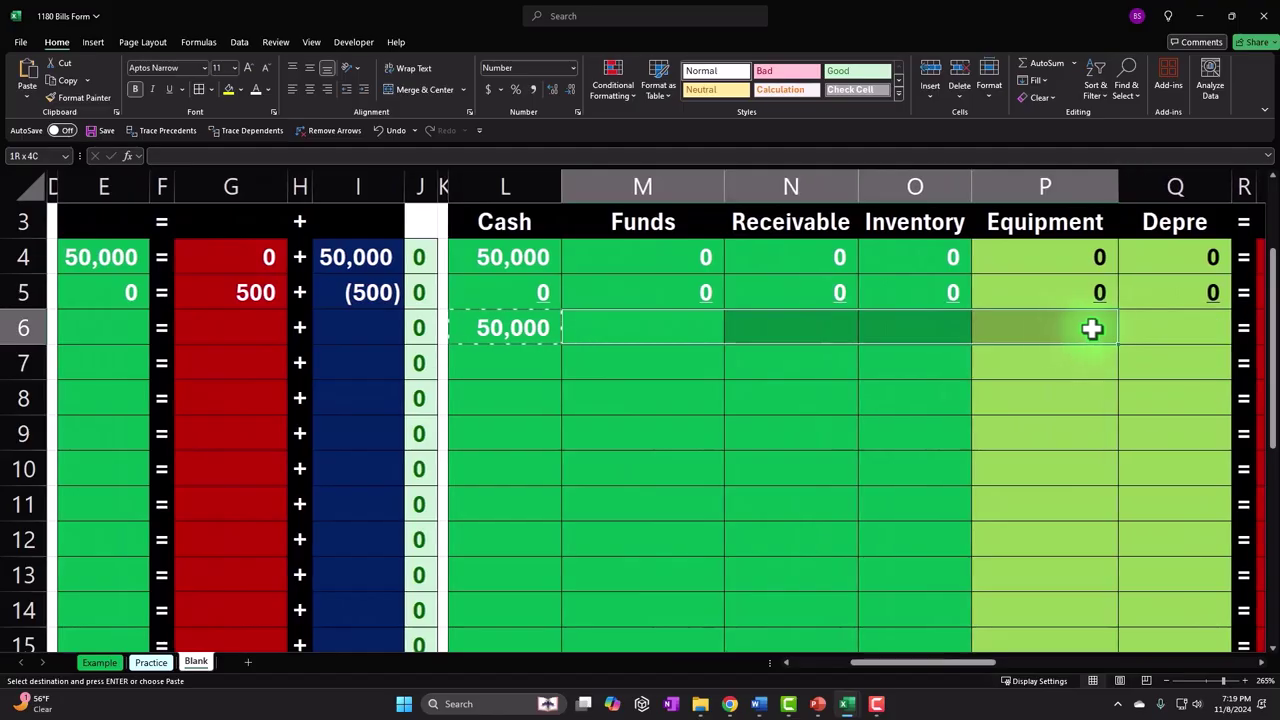
pyautogui.moveTo(1150, 336); pyautogui.dragTo(1150, 332)
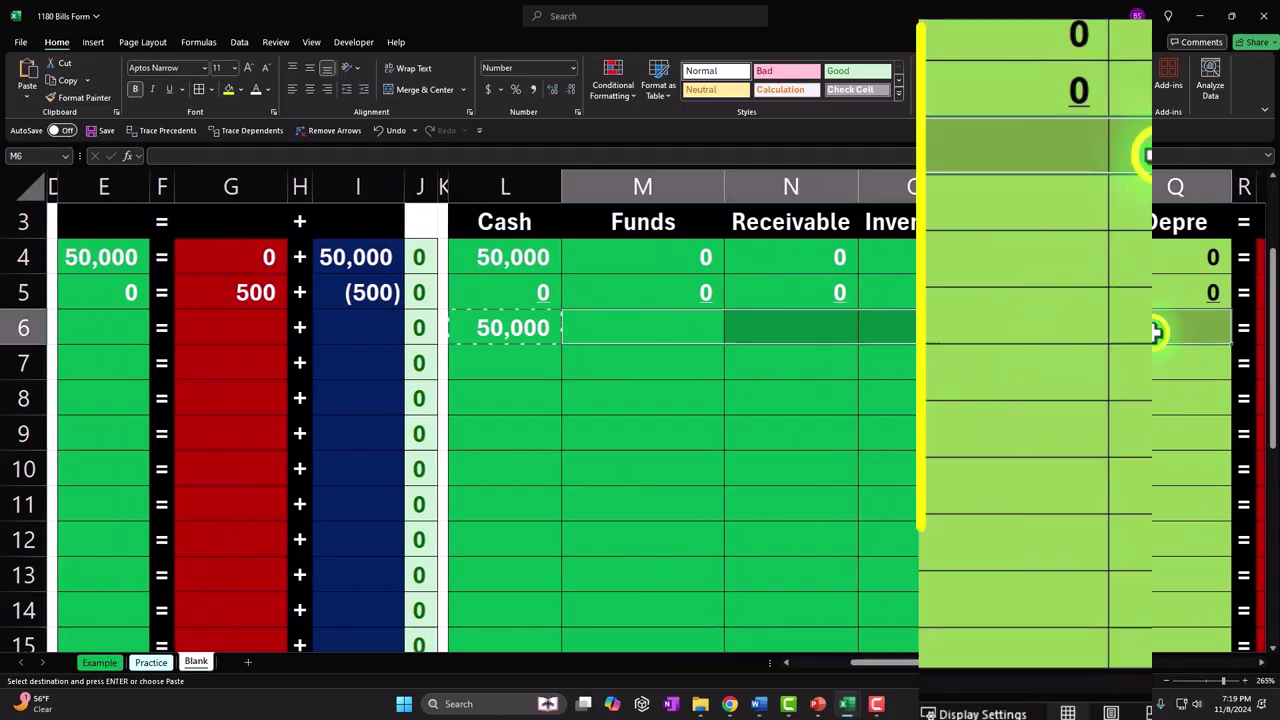
pyautogui.rightClick(1150, 332)
pyautogui.click(1030, 370)
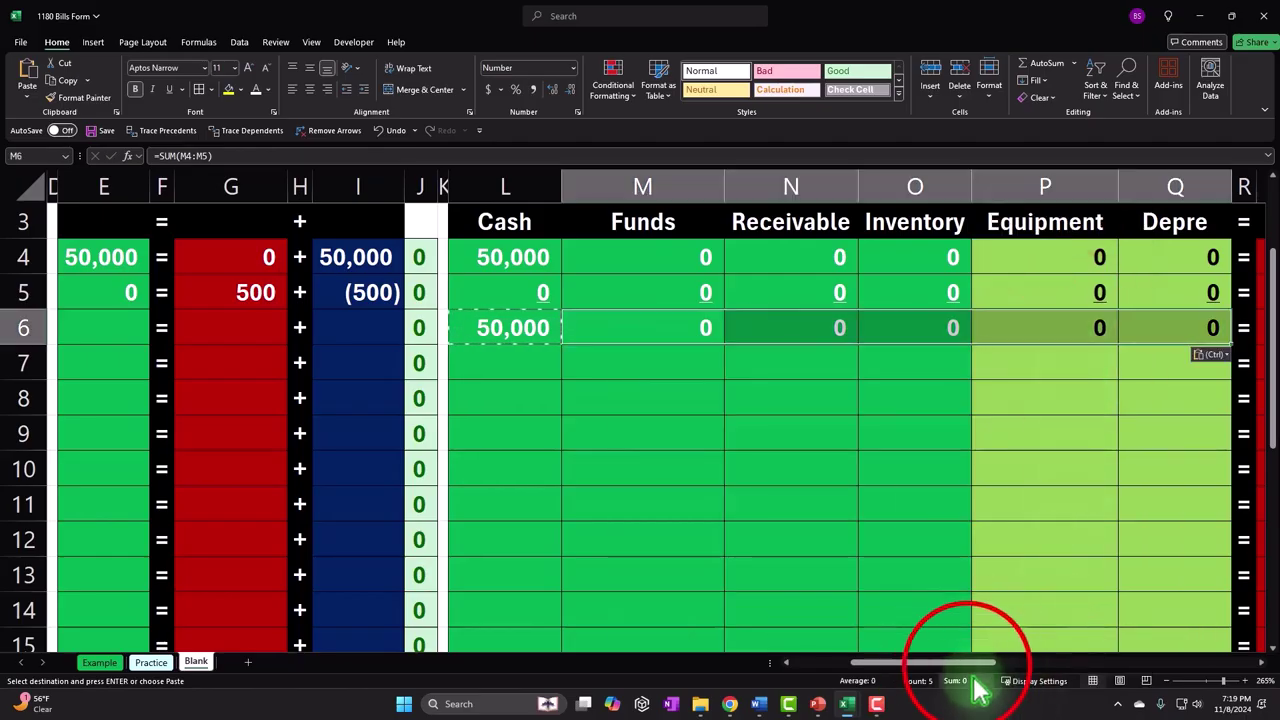
# - Paste the sum formula, formulas only, under the Payable columns and Draws through Utilities
pyautogui.moveTo(968, 663); pyautogui.dragTo(1058, 663)
pyautogui.moveTo(640, 327); pyautogui.dragTo(840, 325)
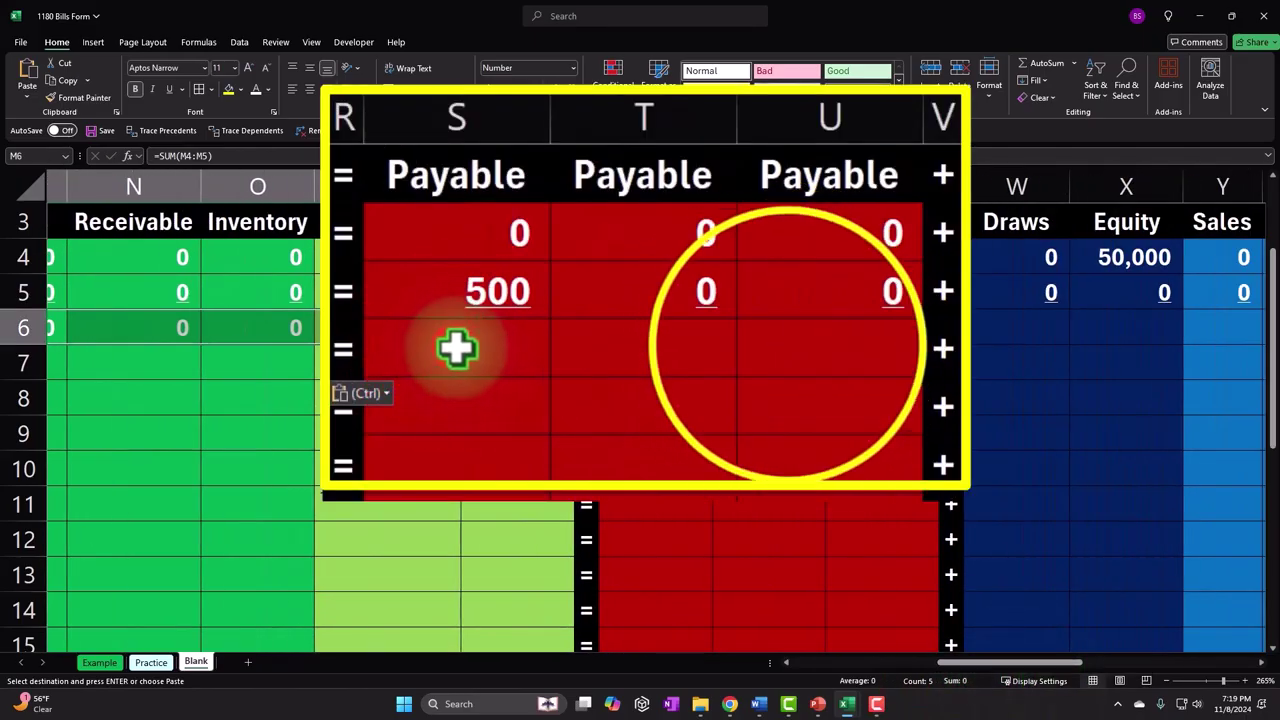
pyautogui.rightClick(840, 325)
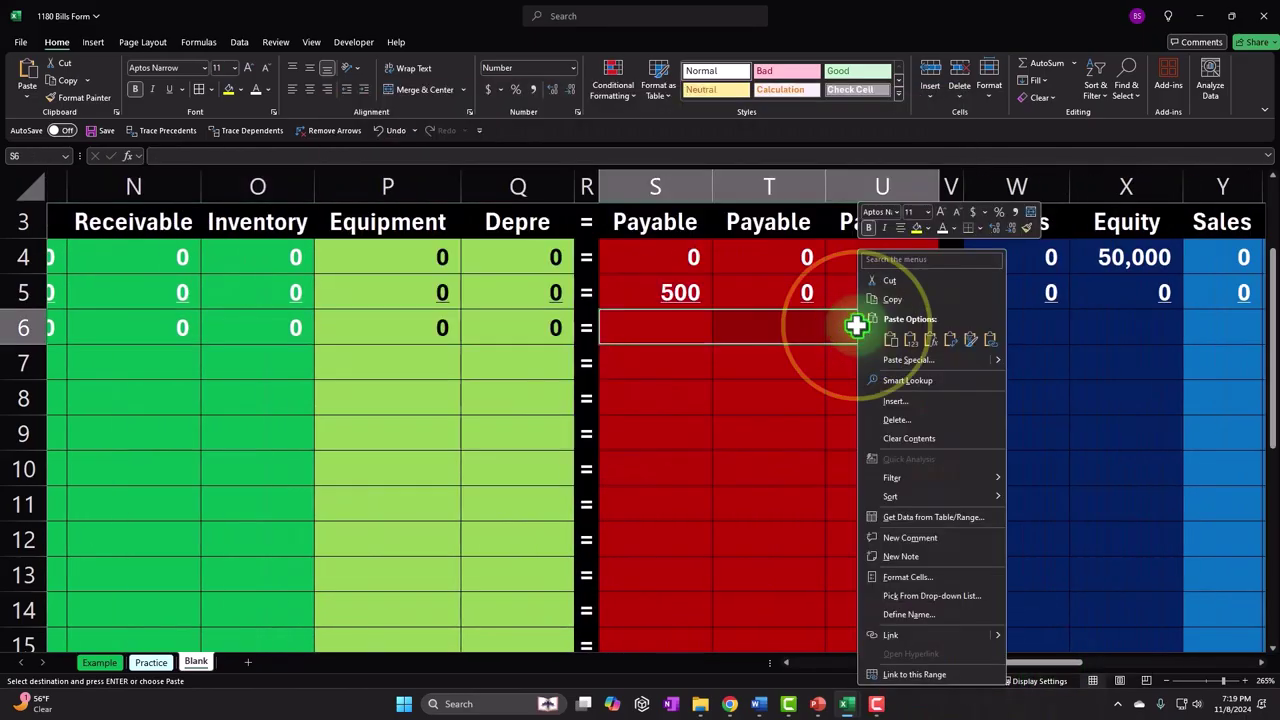
pyautogui.click(922, 343)
pyautogui.moveTo(991, 327); pyautogui.dragTo(1180, 338)
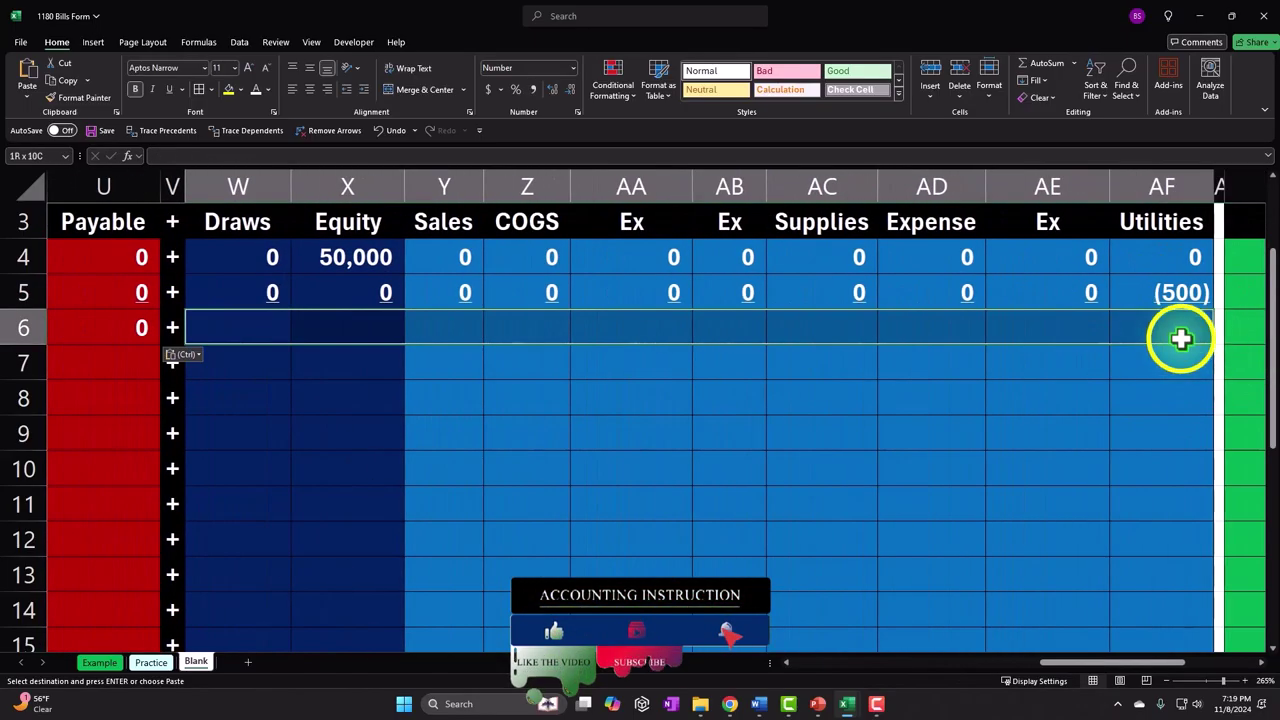
pyautogui.rightClick(1180, 338)
pyautogui.click(1066, 340)
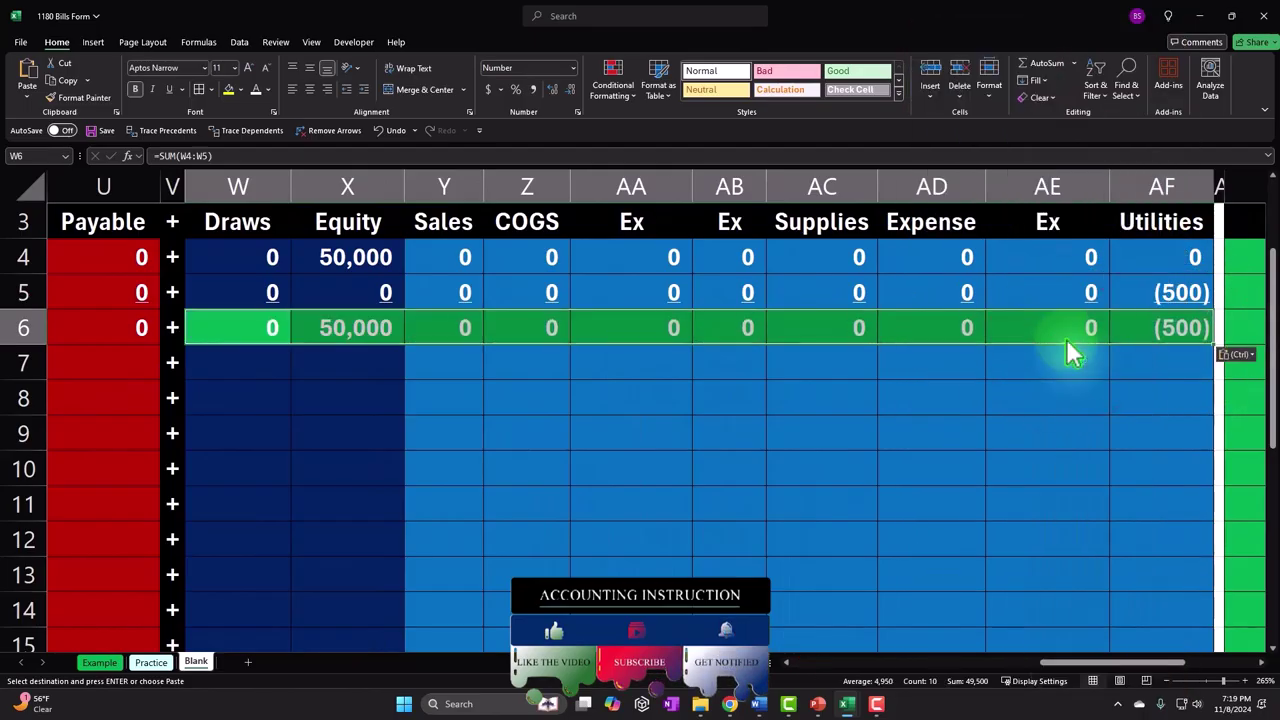
pyautogui.rightClick(790, 336)
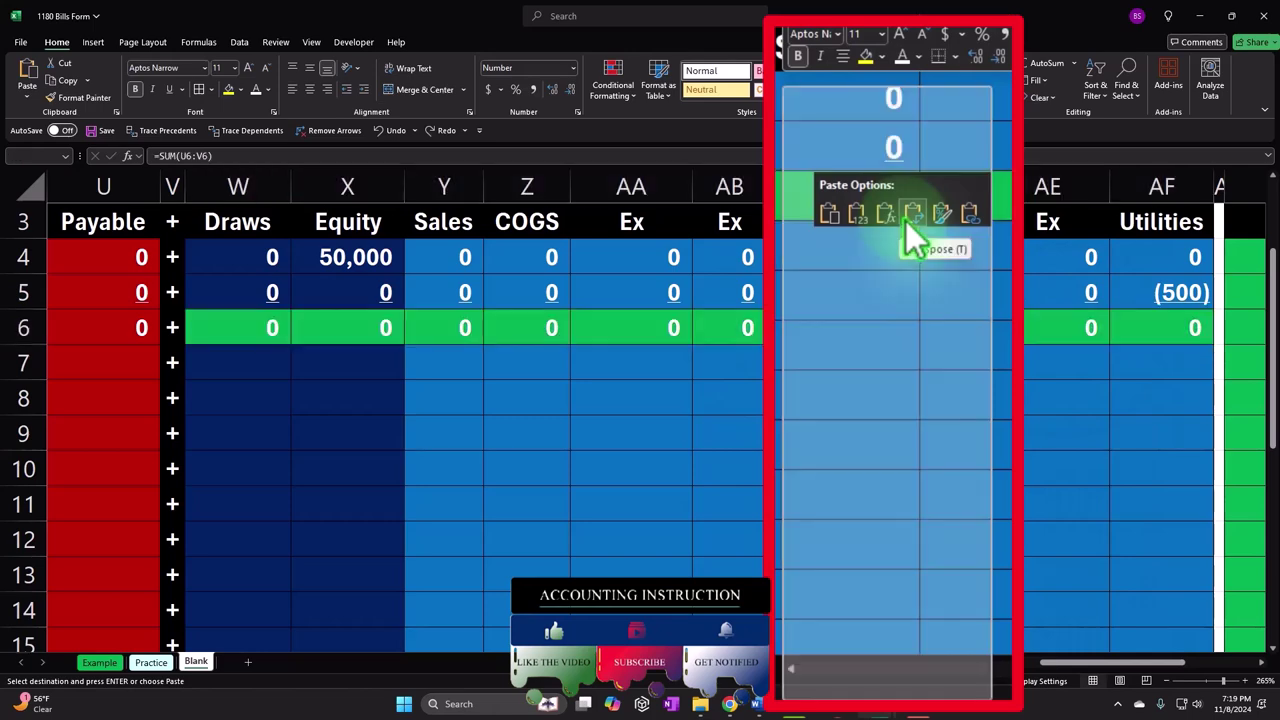
pyautogui.click(826, 360)
pyautogui.click(828, 361)
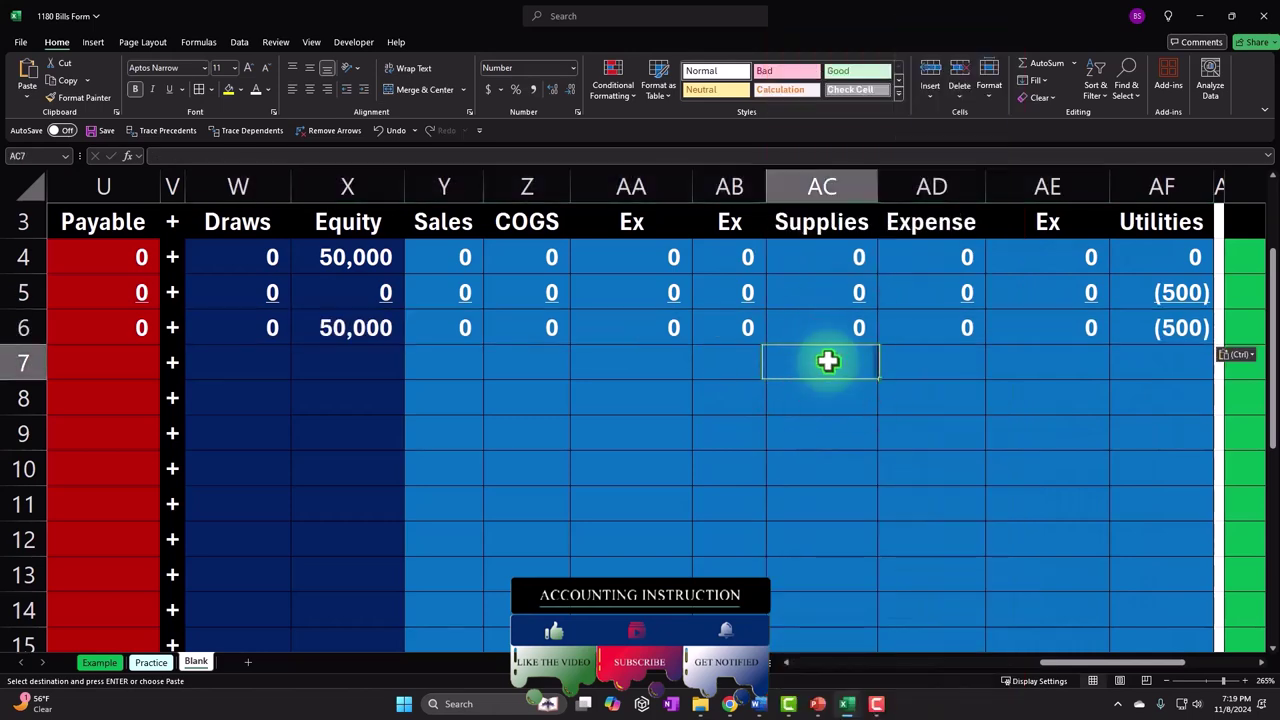
# - Review the Balance row totals: Cash 50,000, Payable 500, Equity 50,000, Utilities (500)
pyautogui.press('Up')
pyautogui.press('Left')
pyautogui.press('Left')
pyautogui.press('Left')
pyautogui.press('Left')
pyautogui.press('Left')
pyautogui.press('Left')
pyautogui.press('Left')
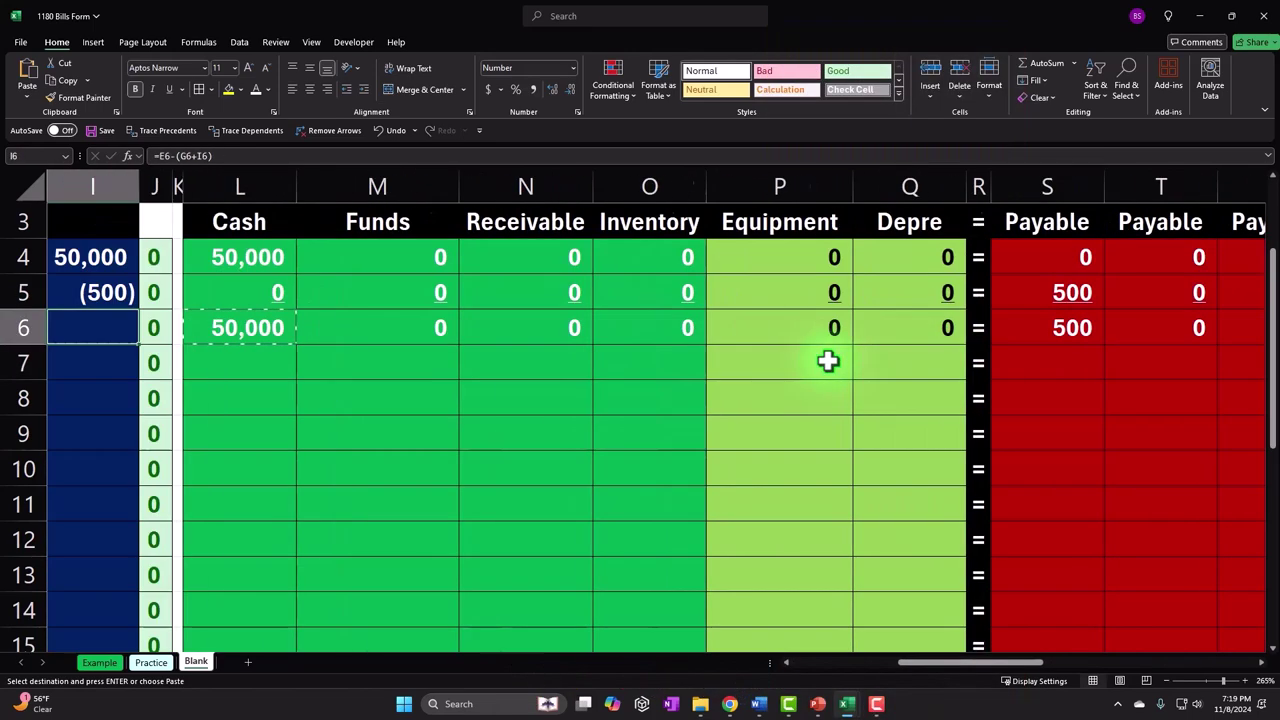
pyautogui.press('Left')
pyautogui.press('Left')
pyautogui.press('Right')
pyautogui.press('Right')
pyautogui.press('Right')
pyautogui.press('Right')
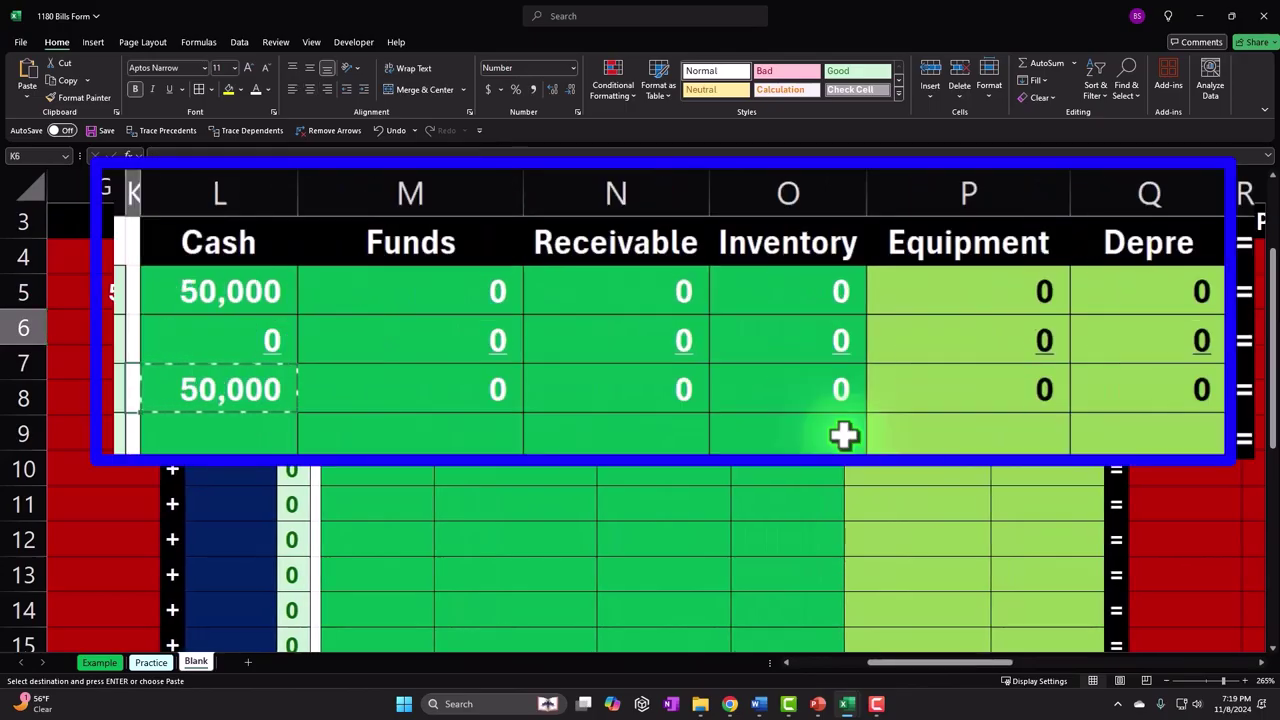
pyautogui.press('Right')
pyautogui.press('Right')
pyautogui.press('Right')
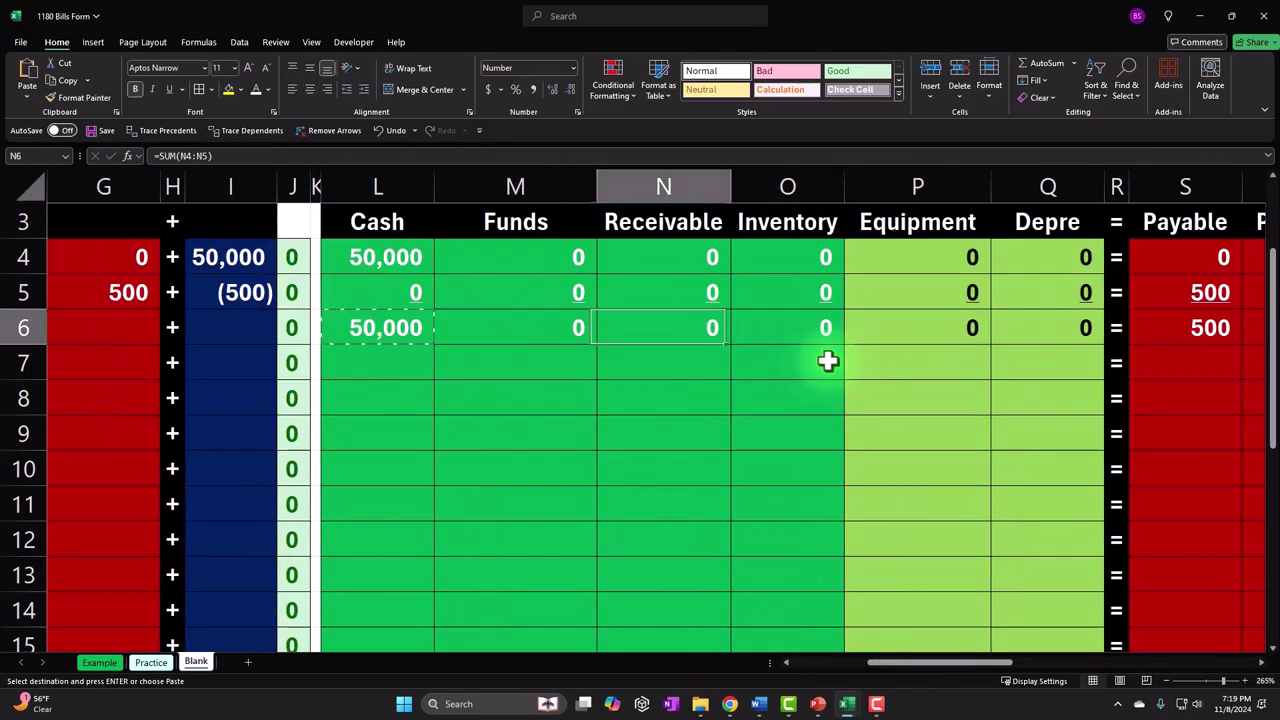
pyautogui.press('Right')
pyautogui.press('Right')
pyautogui.press('Right')
pyautogui.press('Right')
pyautogui.press('Right')
pyautogui.press('Left')
pyautogui.press('Left')
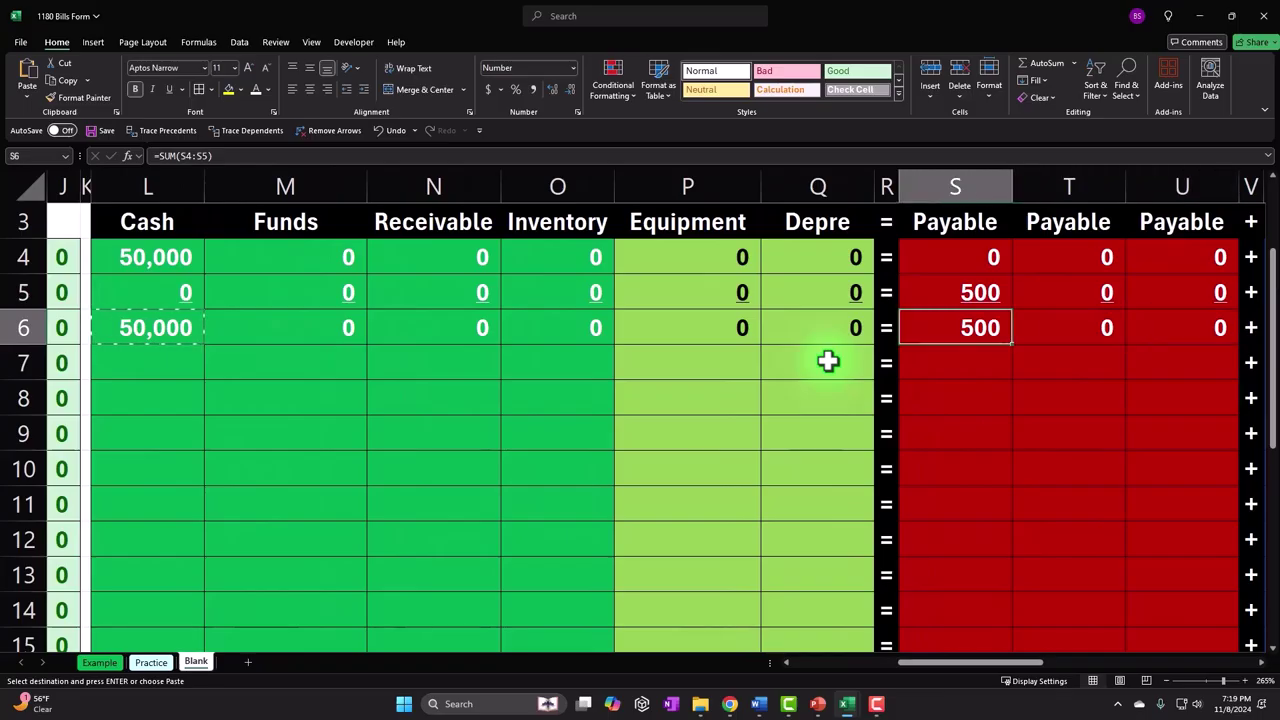
pyautogui.press('Right')
pyautogui.press('Right')
pyautogui.press('Right')
pyautogui.press('Right')
pyautogui.press('Right')
pyautogui.press('Right')
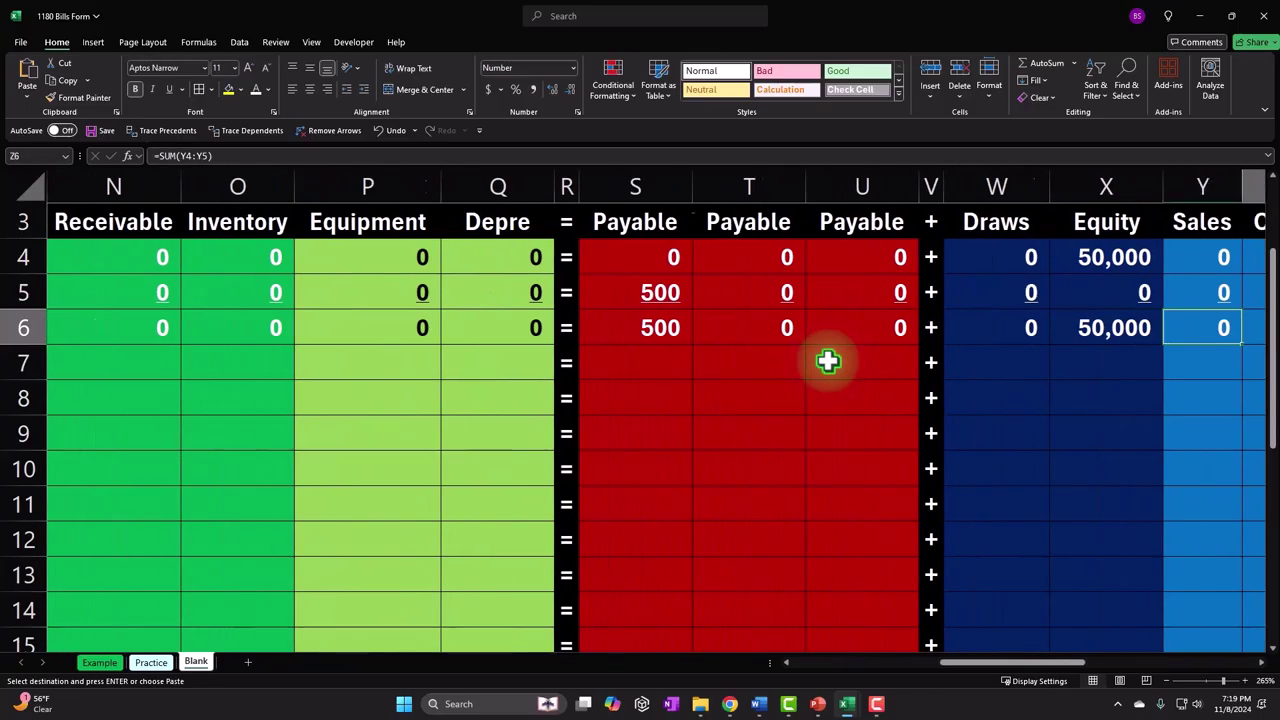
pyautogui.press('Right')
pyautogui.press('Right')
pyautogui.press('Left')
pyautogui.press('Left')
pyautogui.press('Left')
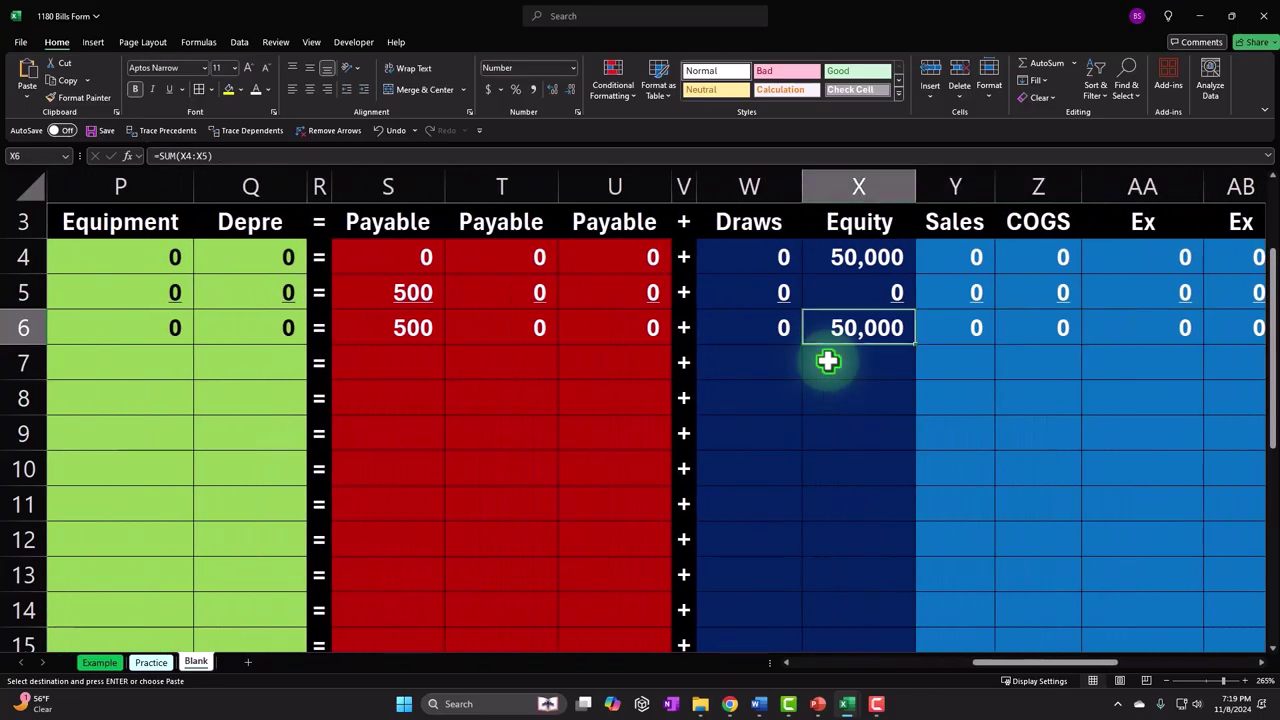
pyautogui.press('Right')
pyautogui.press('Right')
pyautogui.press('Right')
pyautogui.press('Right')
pyautogui.press('Right')
pyautogui.press('Right')
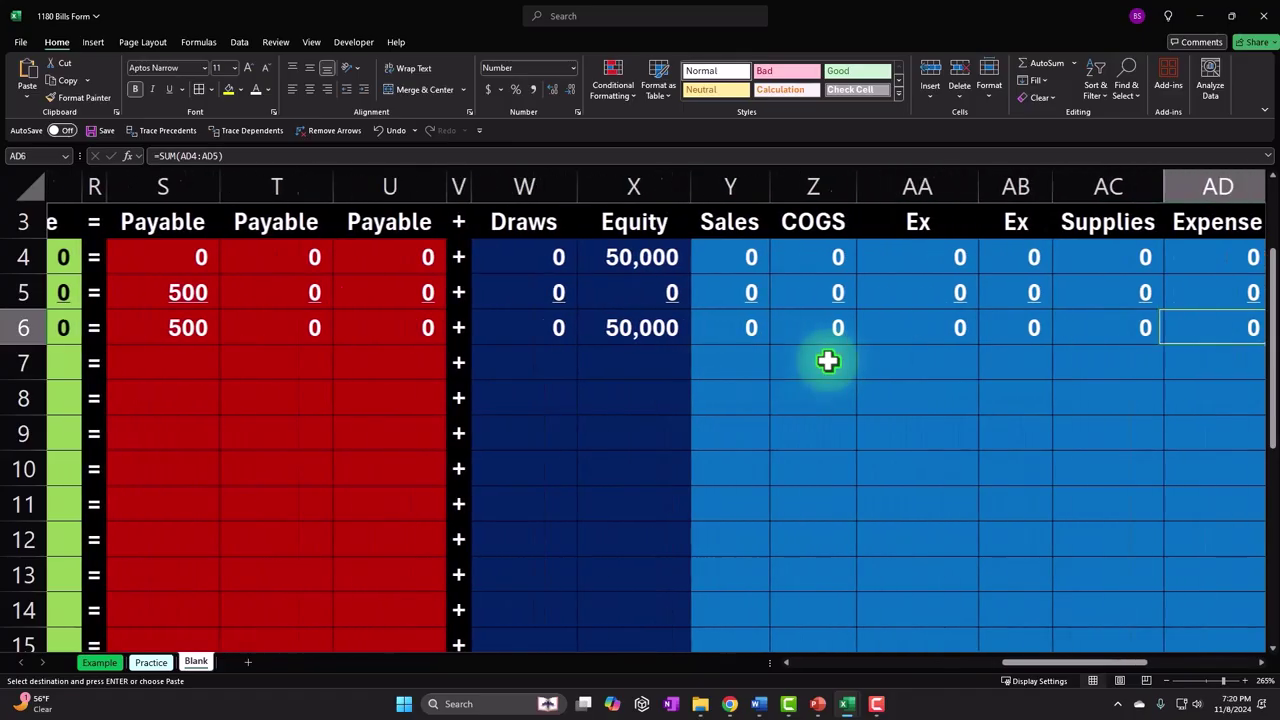
pyautogui.press('Right')
pyautogui.press('Right')
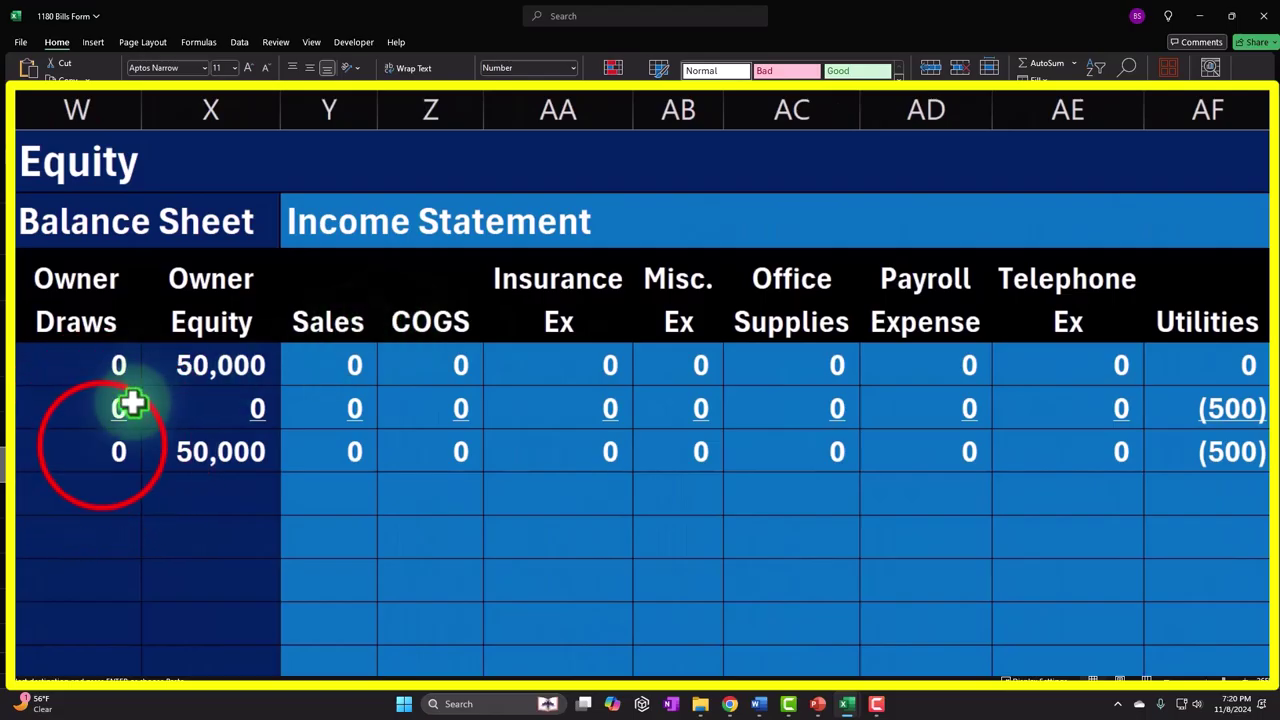
# - Copy the equity and income statement totals into the Balance row from Owner Draws through Utilities
pyautogui.moveTo(103, 450); pyautogui.dragTo(1167, 458)
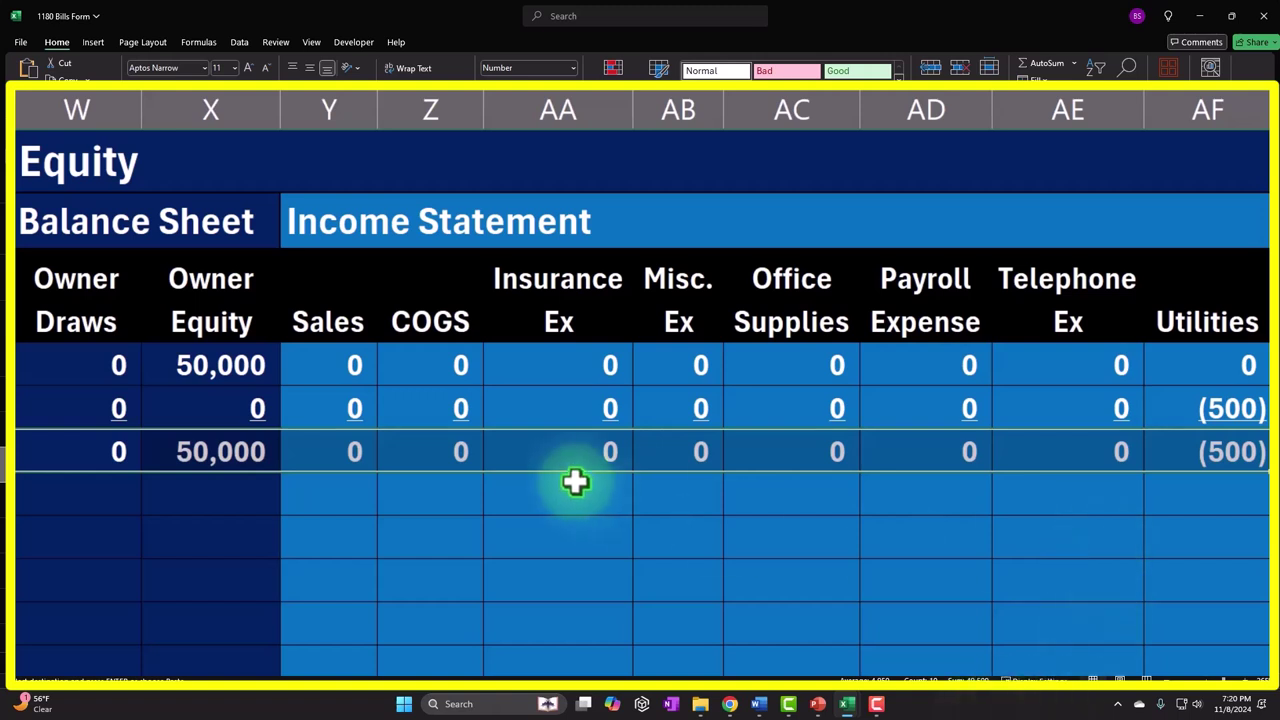
pyautogui.moveTo(77, 223); pyautogui.dragTo(209, 440)
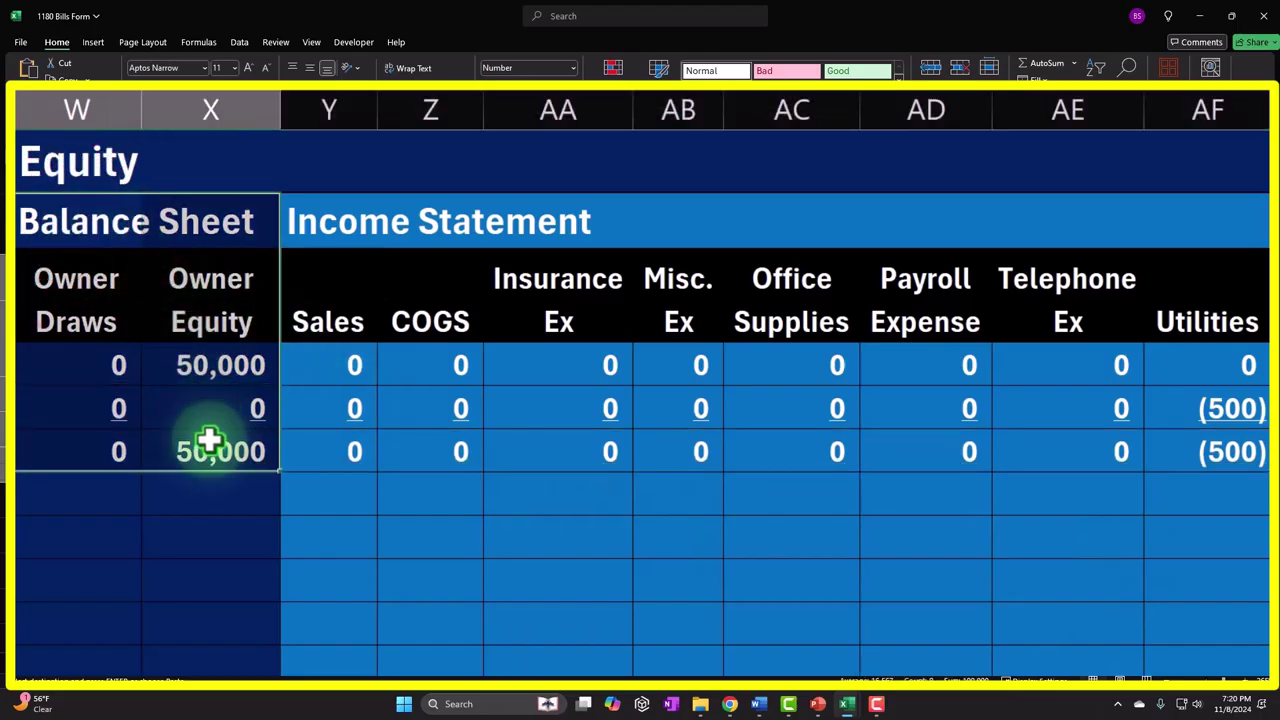
pyautogui.hotkey('ctrl', 'v')
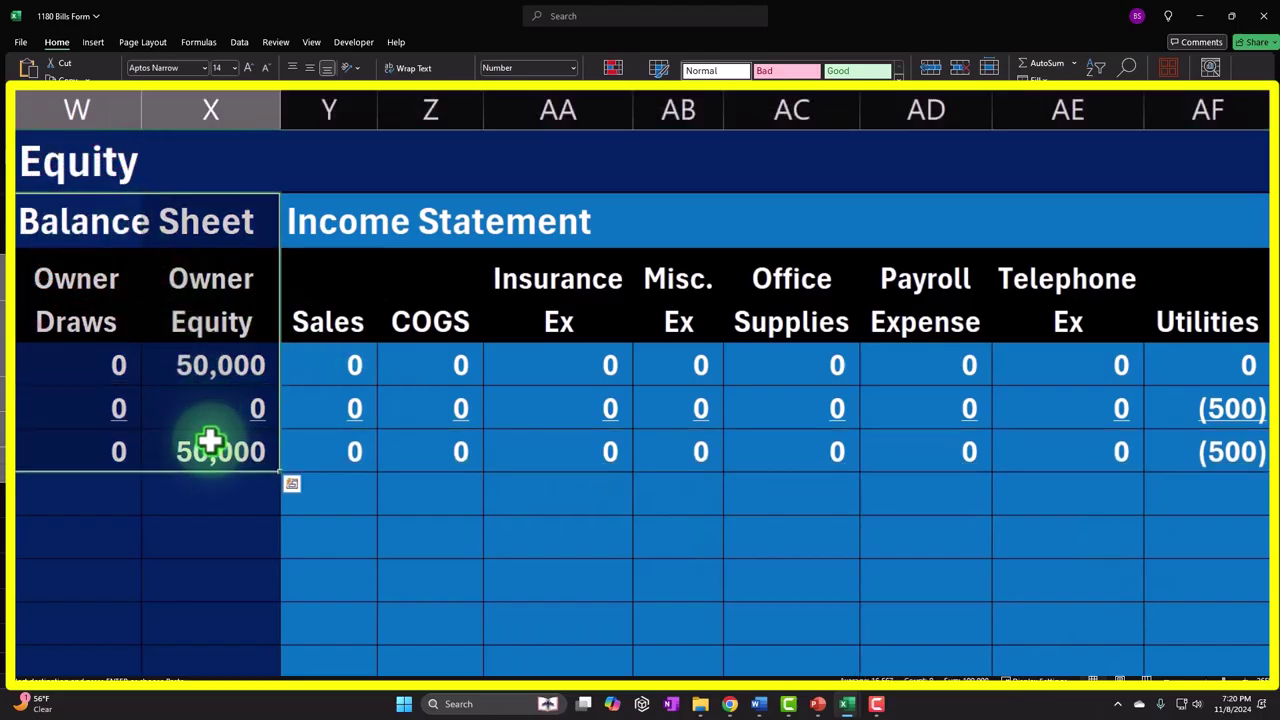
pyautogui.moveTo(100, 451); pyautogui.dragTo(1187, 459)
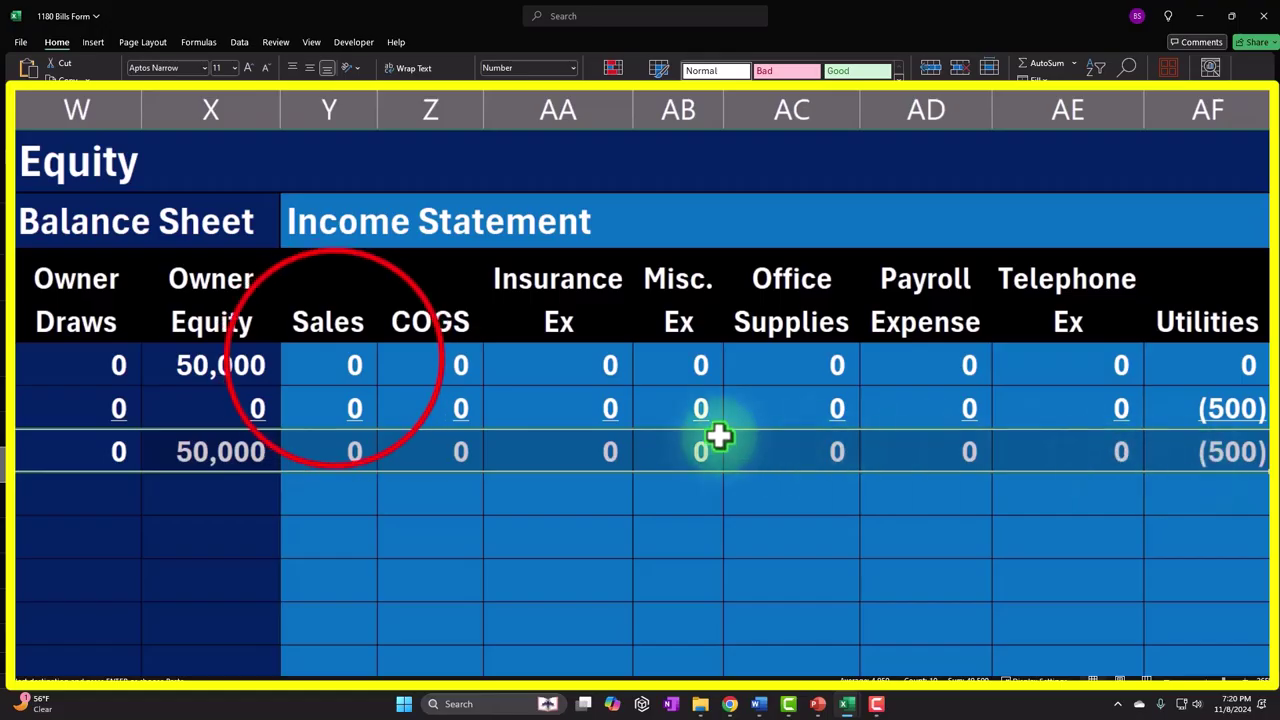
pyautogui.moveTo(349, 366)
pyautogui.mouseDown()
pyautogui.moveTo(654, 360)
pyautogui.moveTo(1118, 402)
pyautogui.moveTo(1171, 440)
pyautogui.mouseUp()
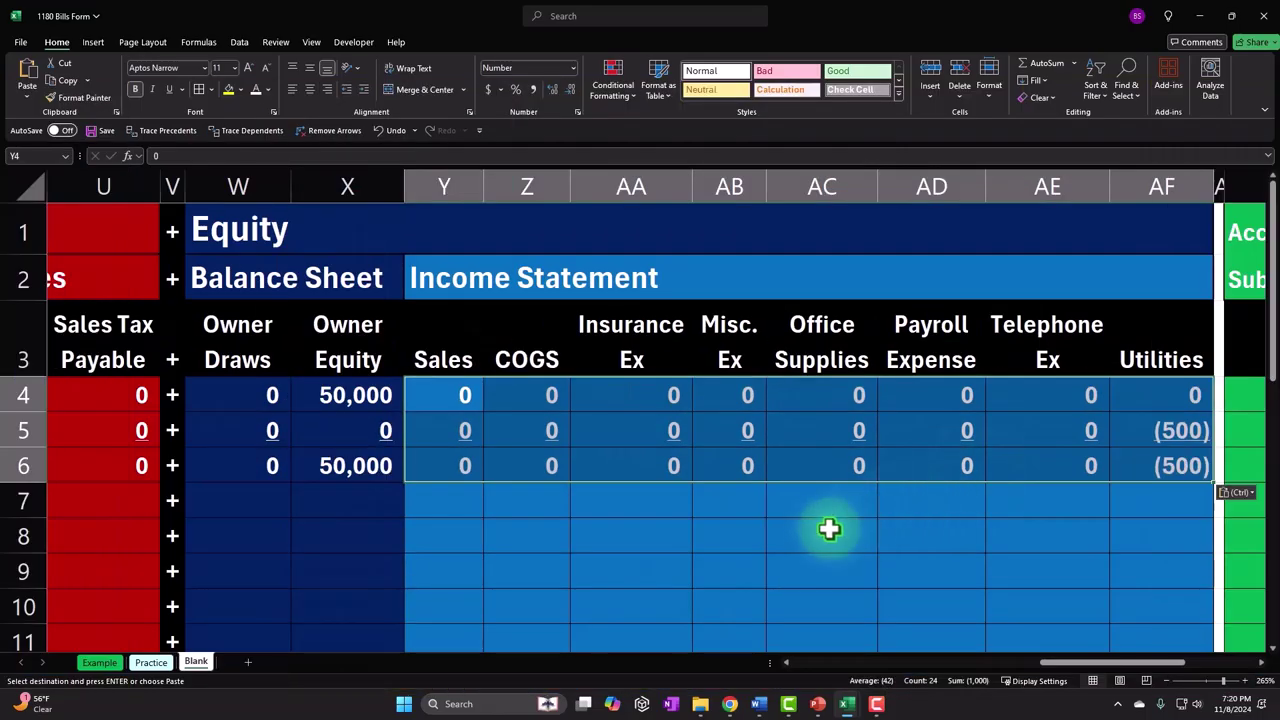
# - Fill the Balance row with Assets 50,000, Liabilities 500 and Equity 49,500 so the check reads 0
pyautogui.moveTo(1068, 662); pyautogui.dragTo(670, 662)
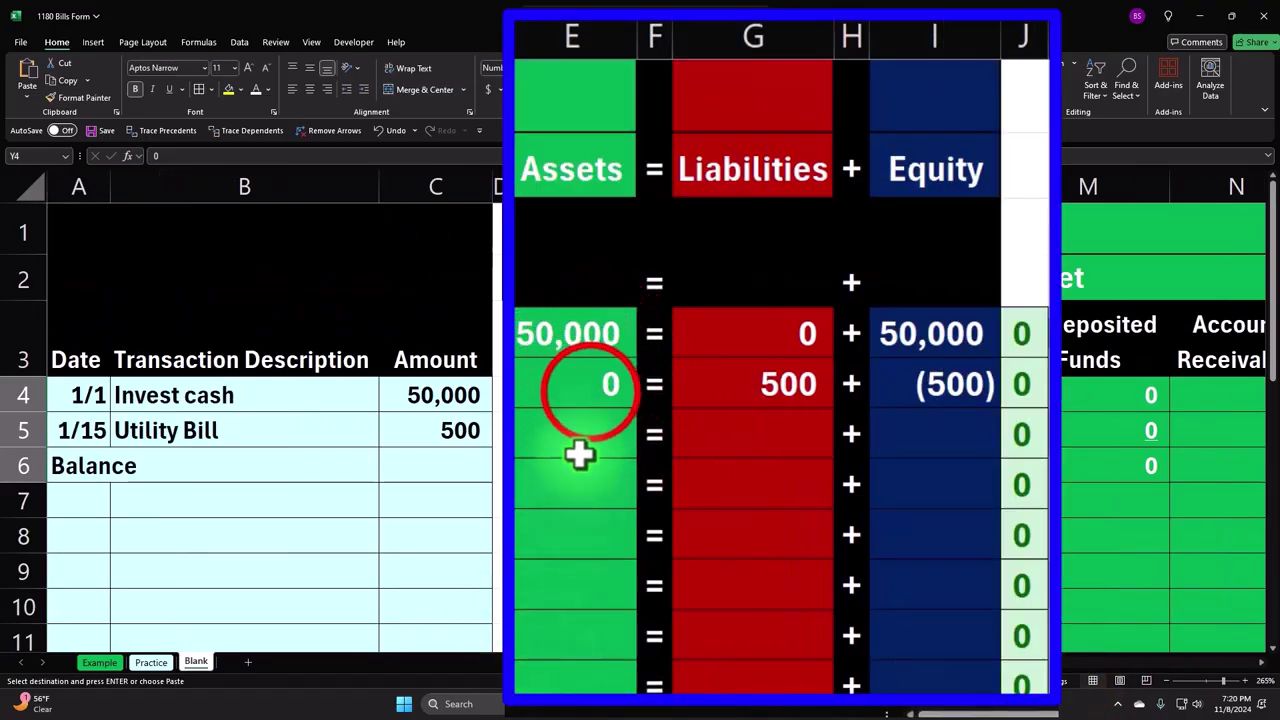
pyautogui.click(600, 394)
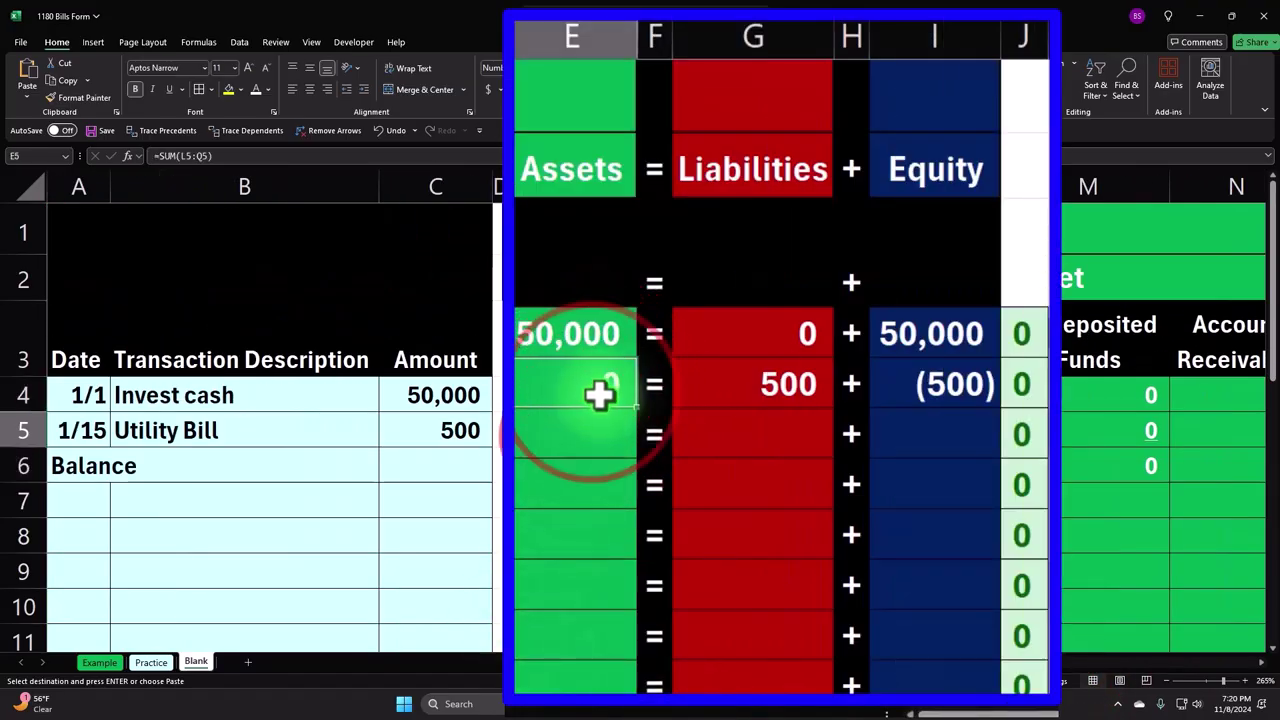
pyautogui.click(634, 446)
pyautogui.press('Return')
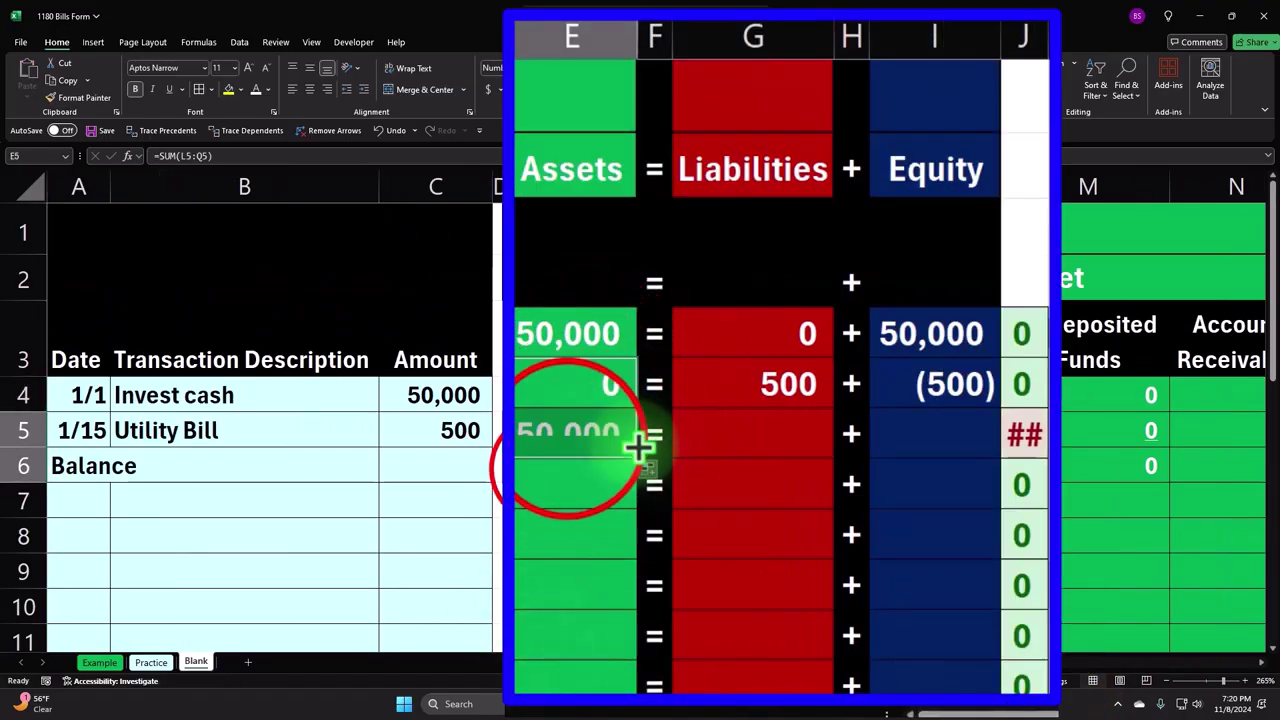
pyautogui.click(741, 392)
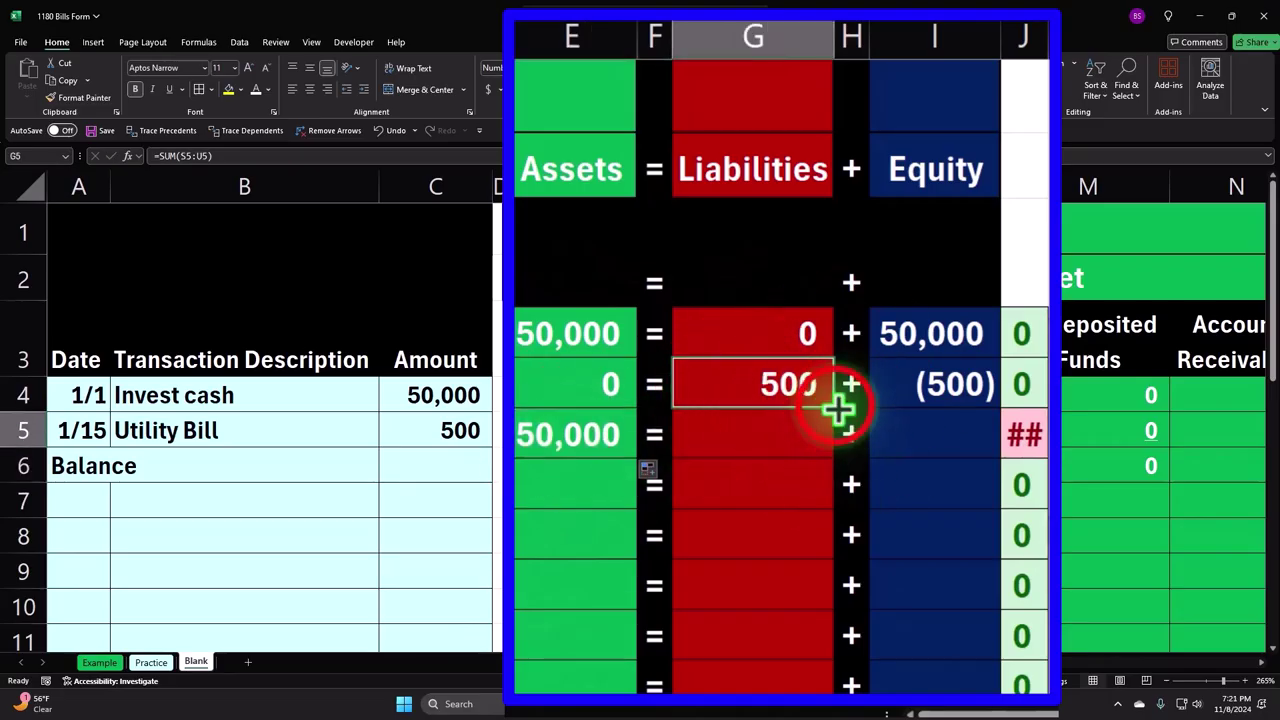
pyautogui.moveTo(837, 409); pyautogui.dragTo(840, 445)
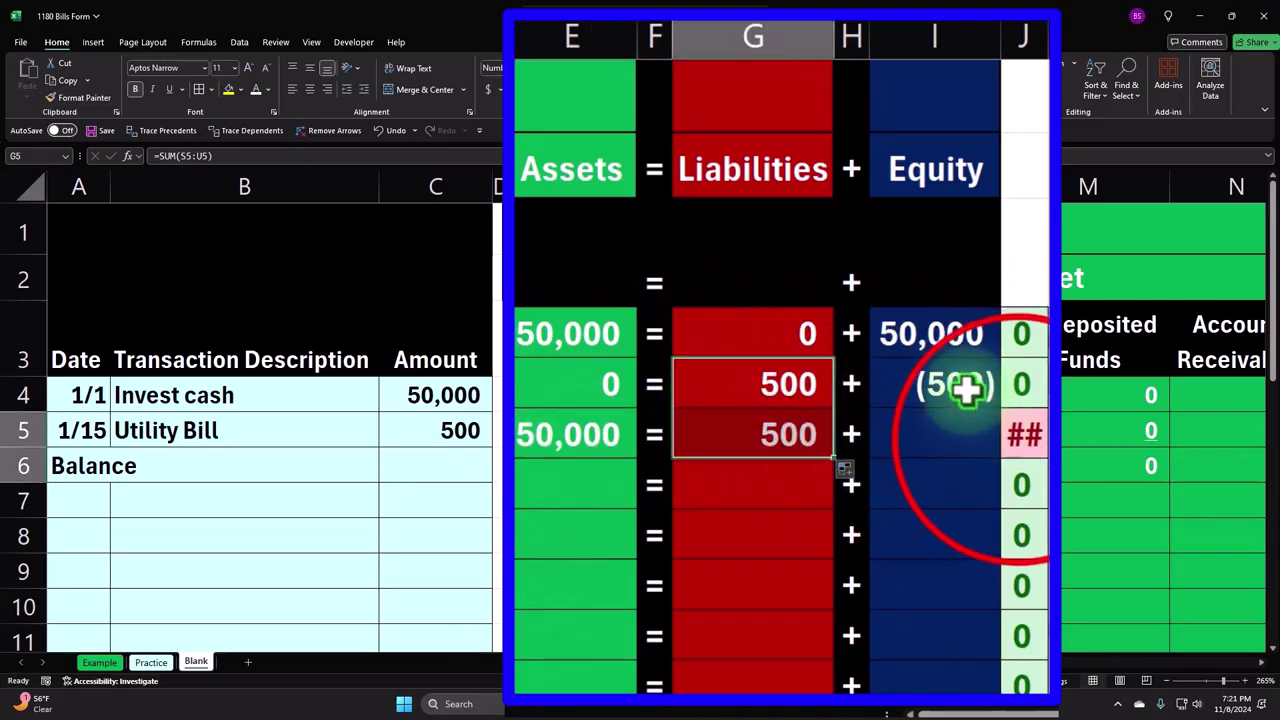
pyautogui.click(1018, 433)
pyautogui.click(968, 382)
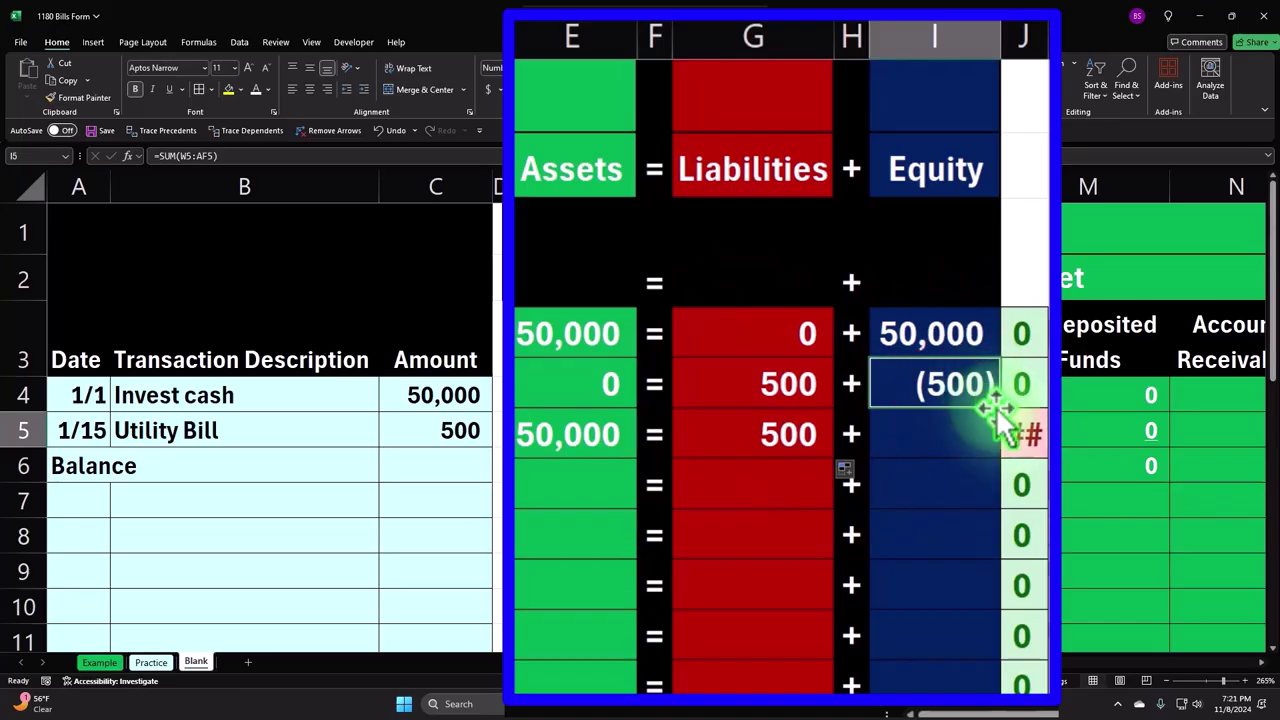
pyautogui.moveTo(998, 404); pyautogui.dragTo(998, 442)
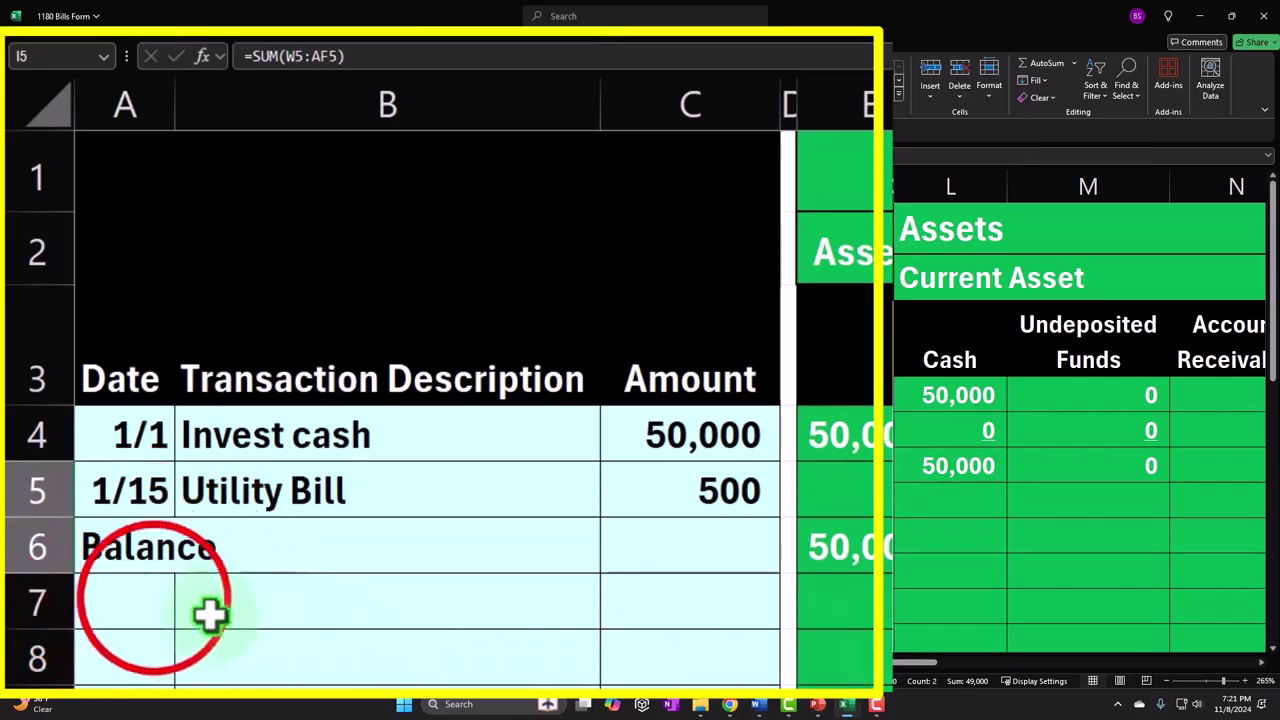
pyautogui.click(149, 597)
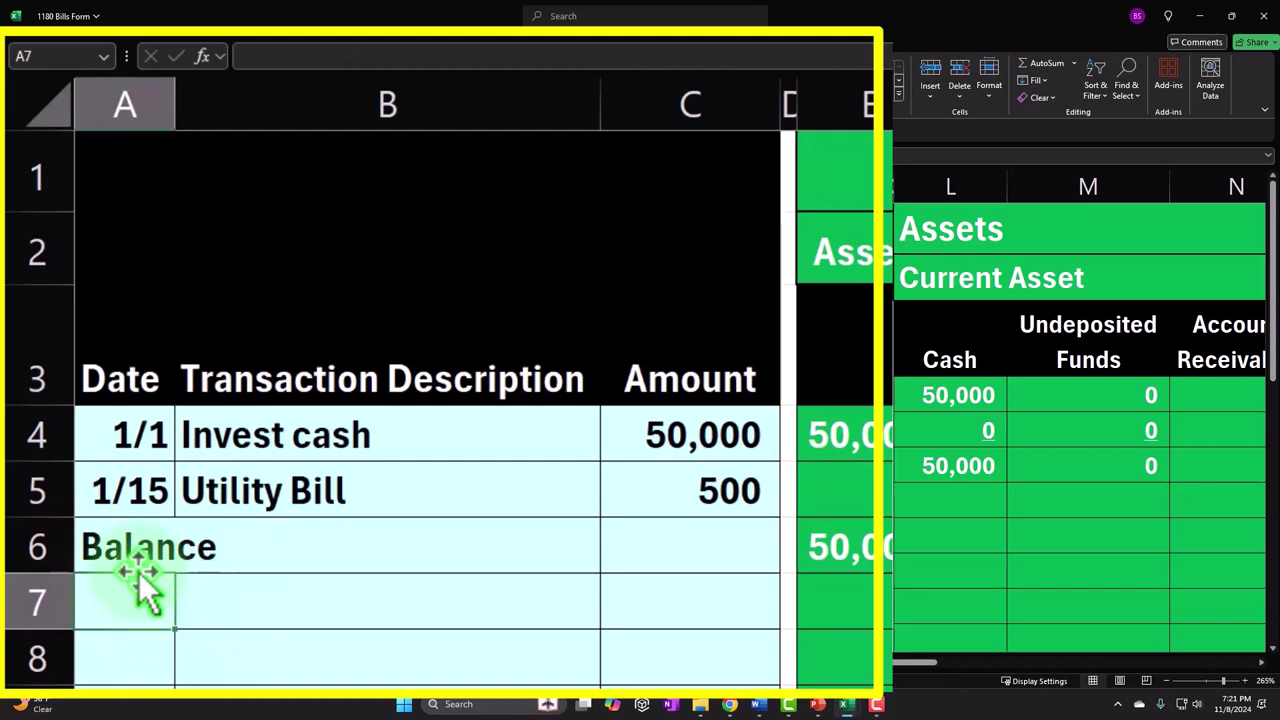
# - Enter date 1/20 with the description 'Purchase furniture on account' in row 7
pyautogui.write('1')
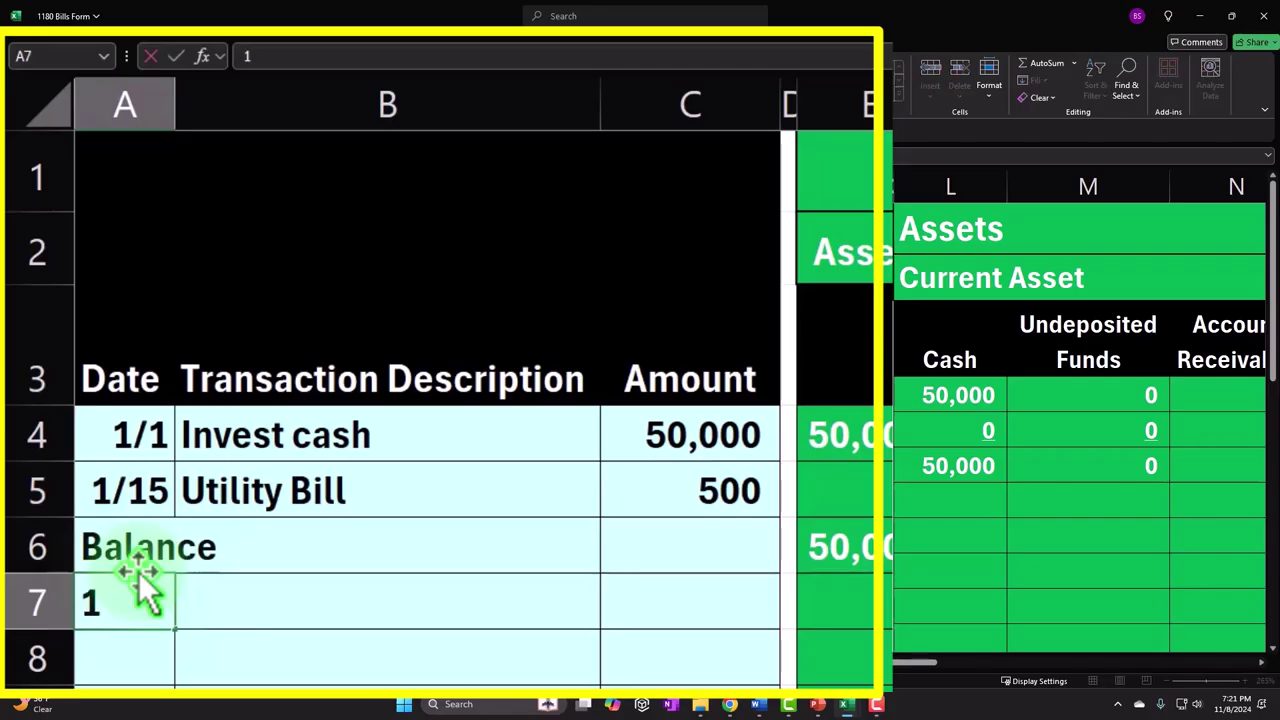
pyautogui.write('/20')
pyautogui.press('Tab')
pyautogui.write('P')
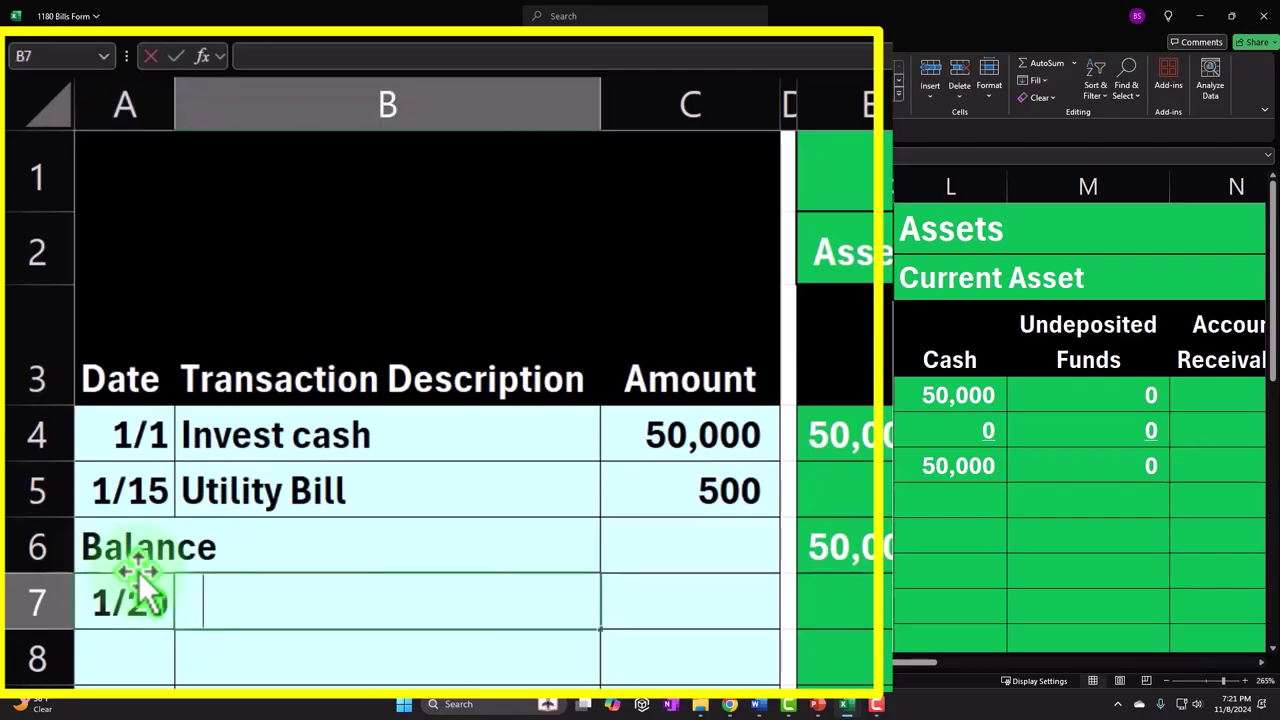
pyautogui.write('urchase f')
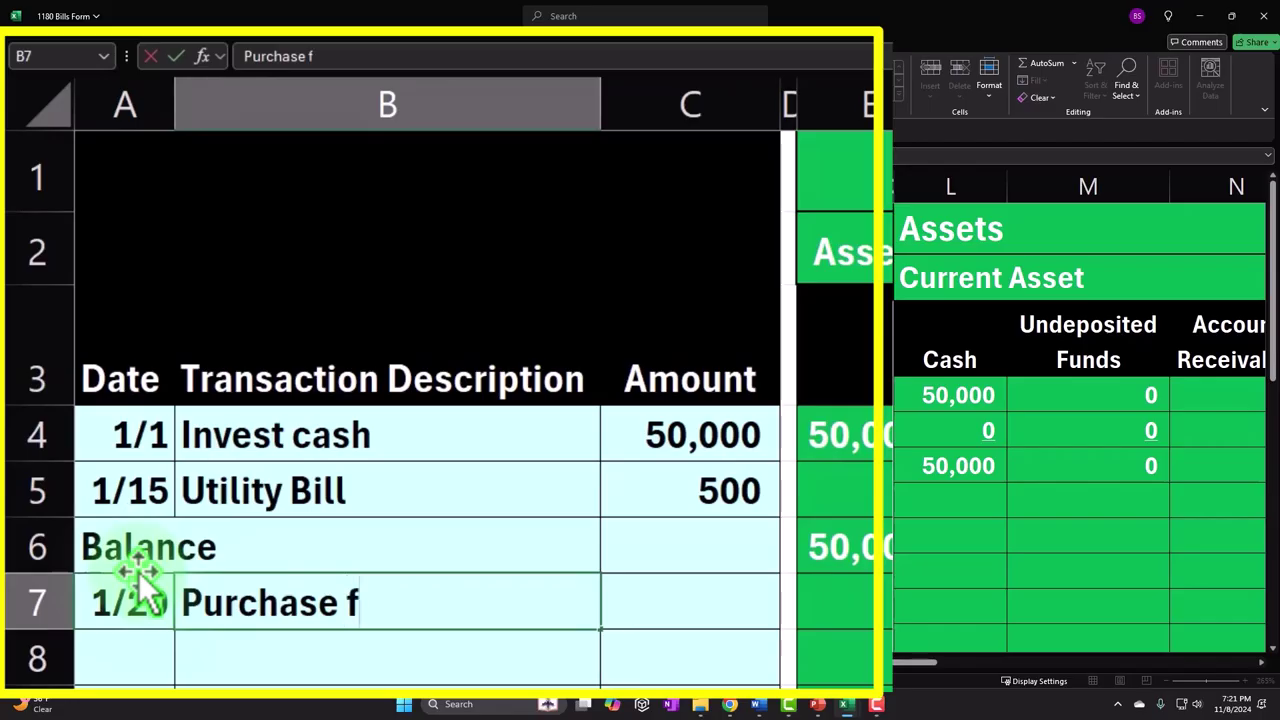
pyautogui.write('urntiu')
pyautogui.press('BackSpace')
pyautogui.press('BackSpace')
pyautogui.press('BackSpace')
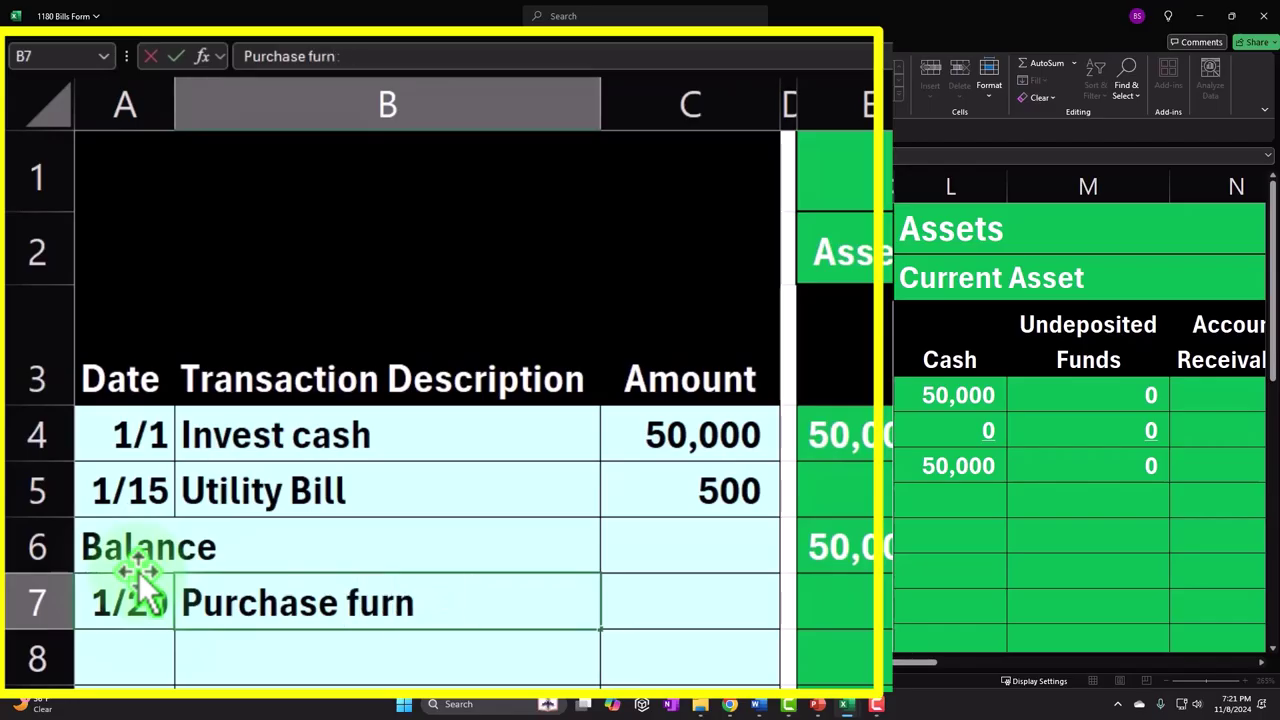
pyautogui.press('BackSpace')
pyautogui.write('niture')
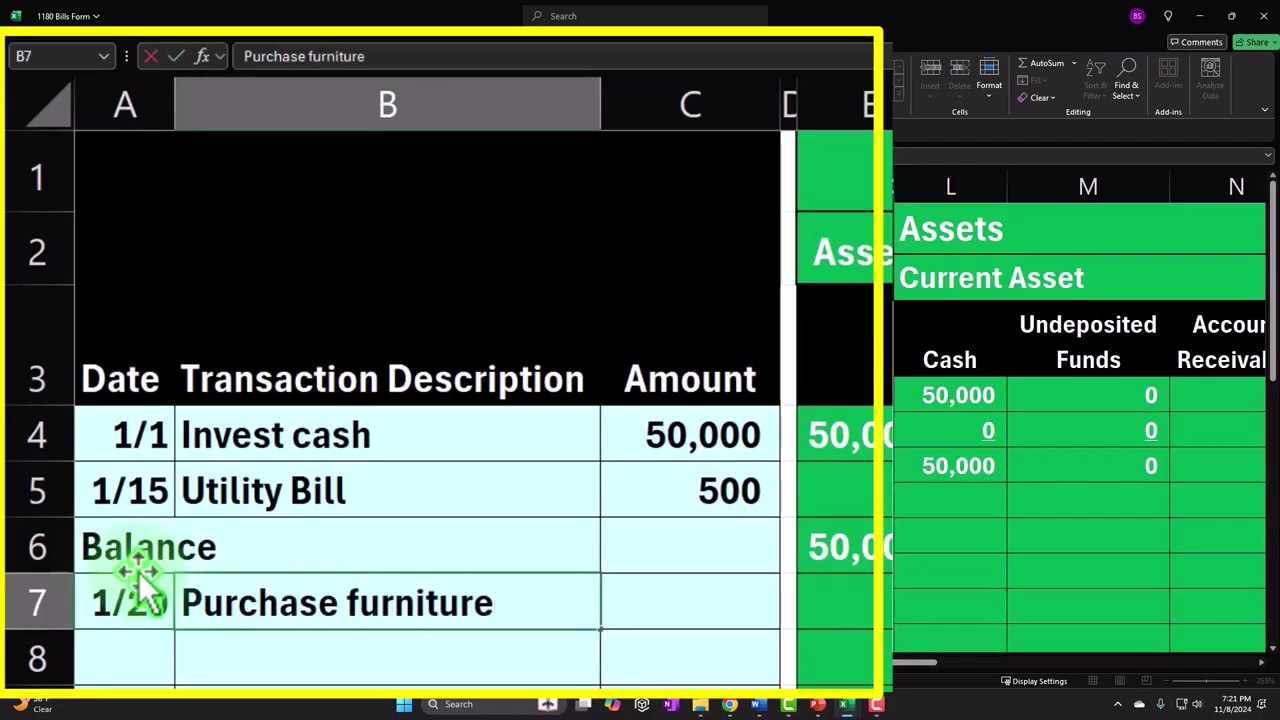
pyautogui.write(' on account')
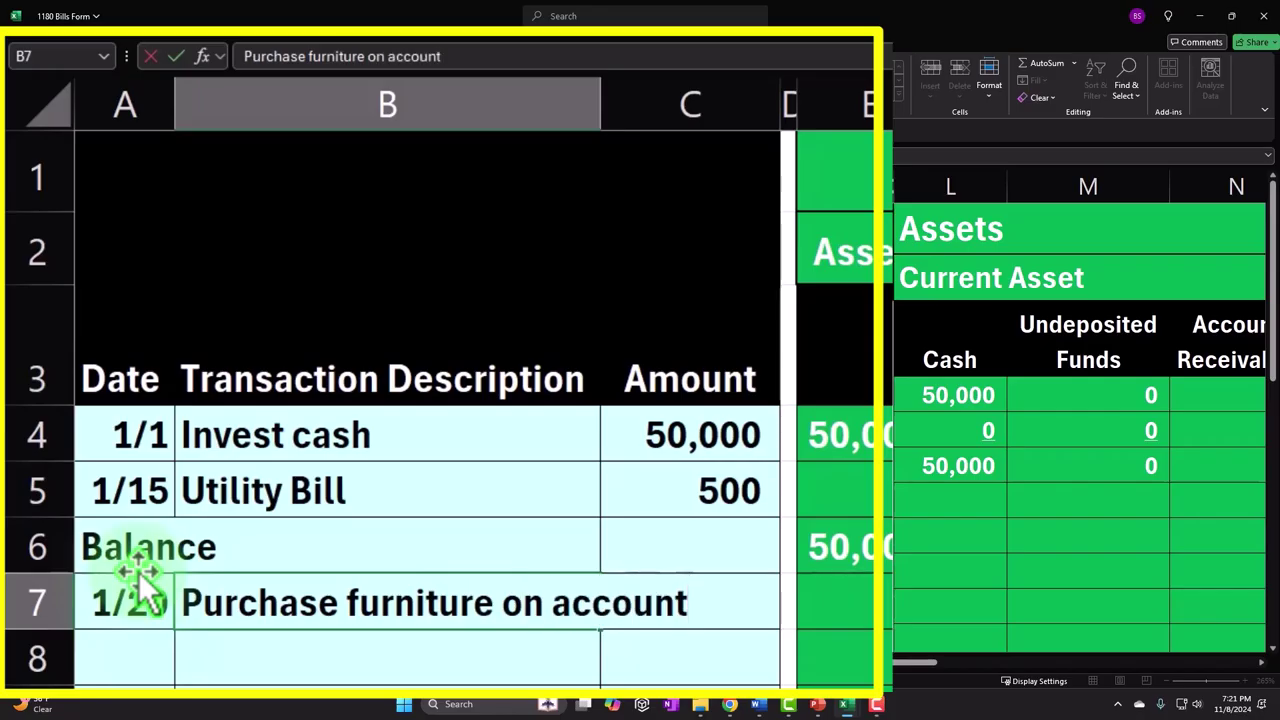
pyautogui.press('Return')
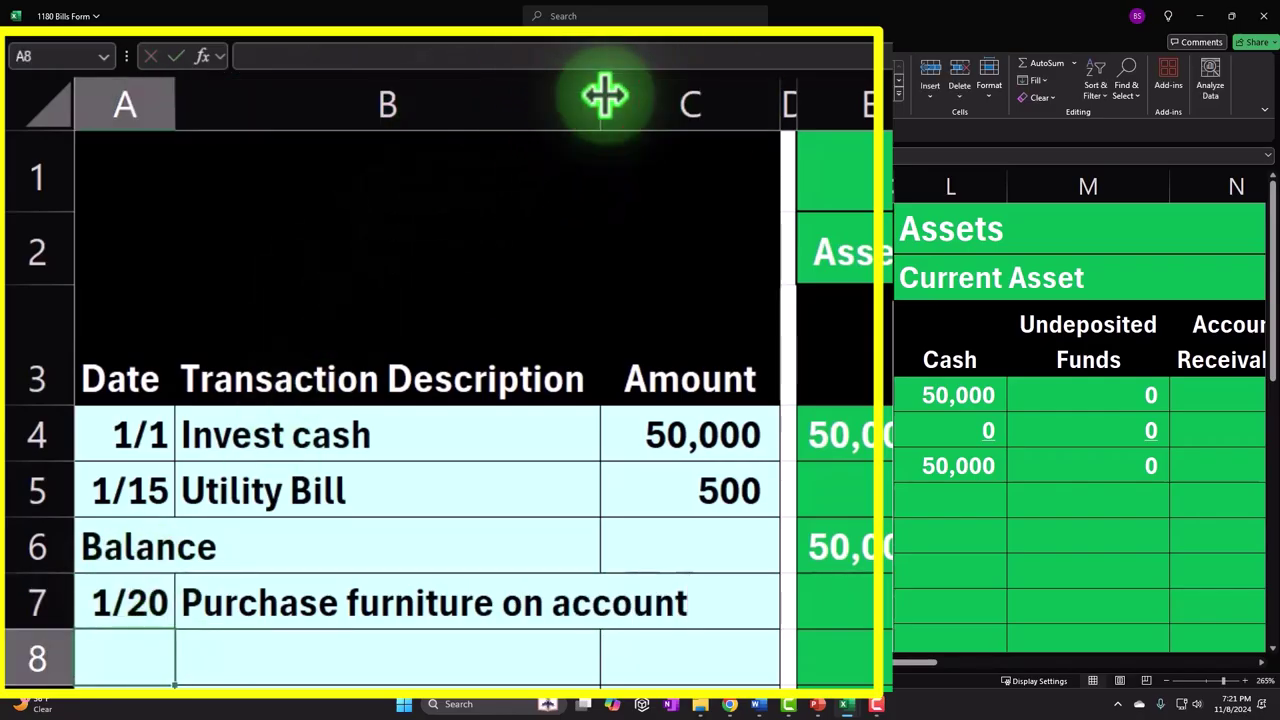
# - Widen column B to fit the description and enter the 5,000 amount
pyautogui.moveTo(603, 94); pyautogui.dragTo(698, 88)
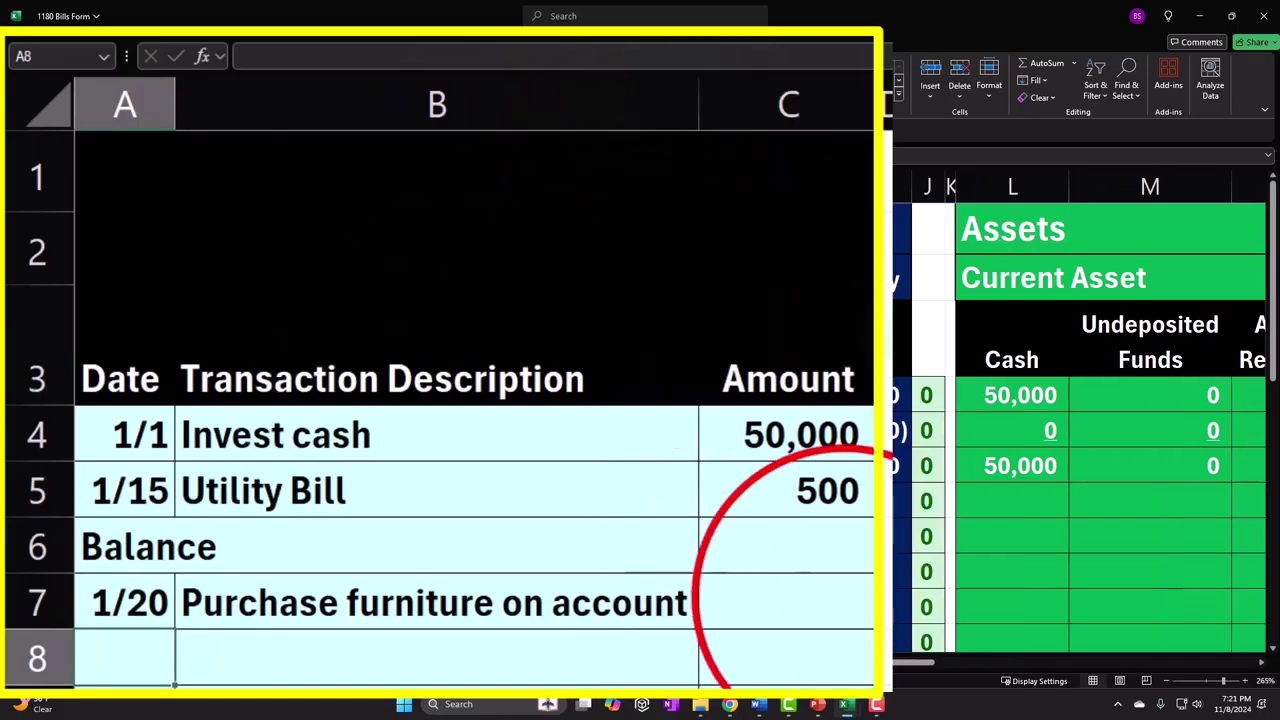
pyautogui.click(846, 601)
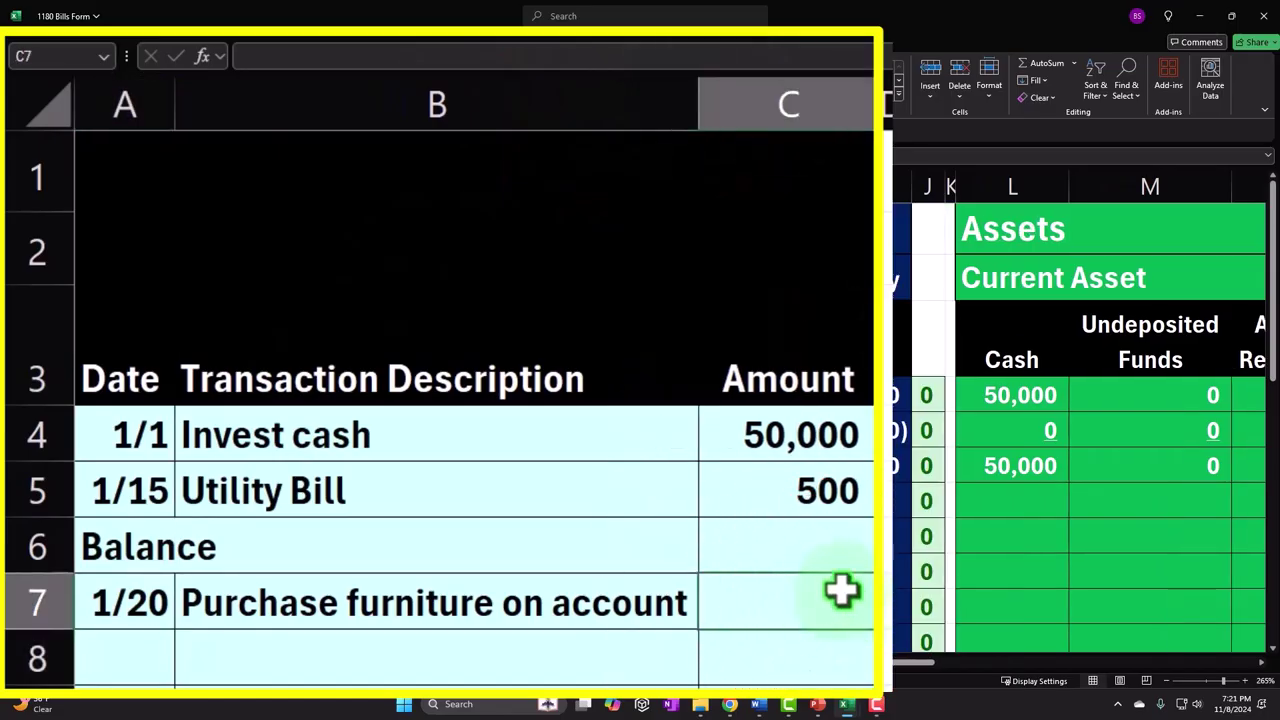
pyautogui.write('5,00')
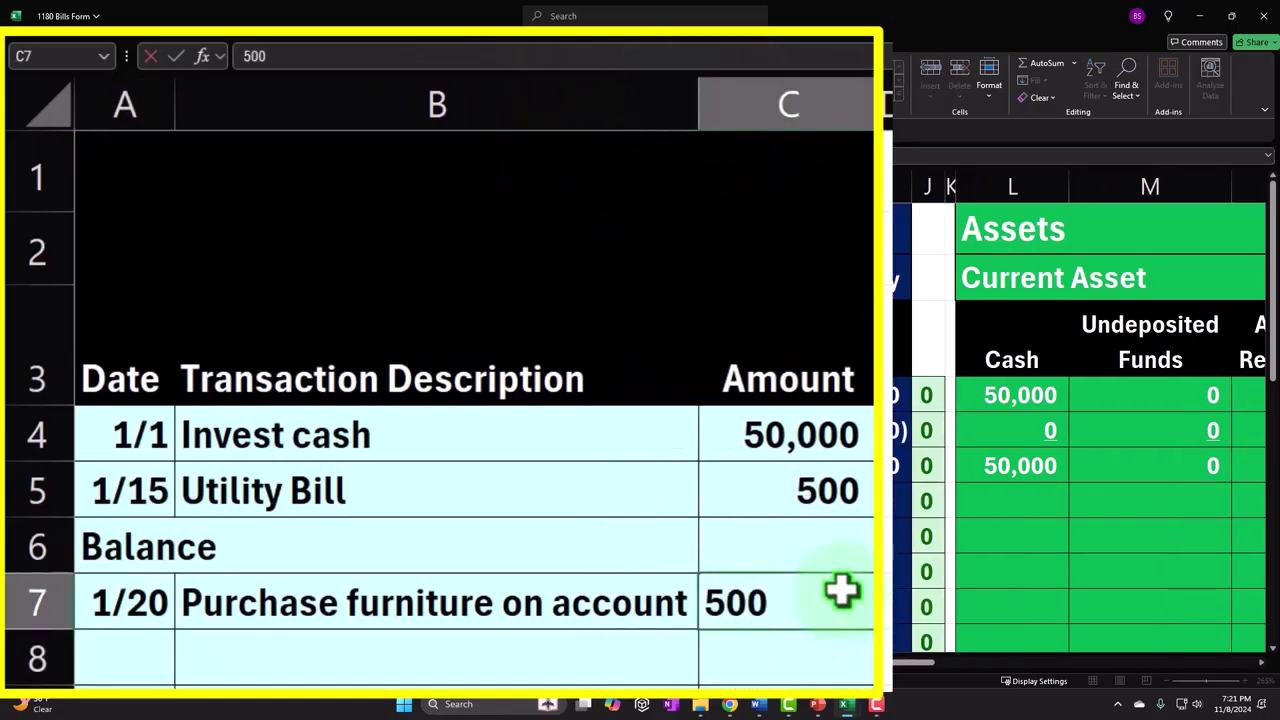
pyautogui.write('0')
pyautogui.press('Return')
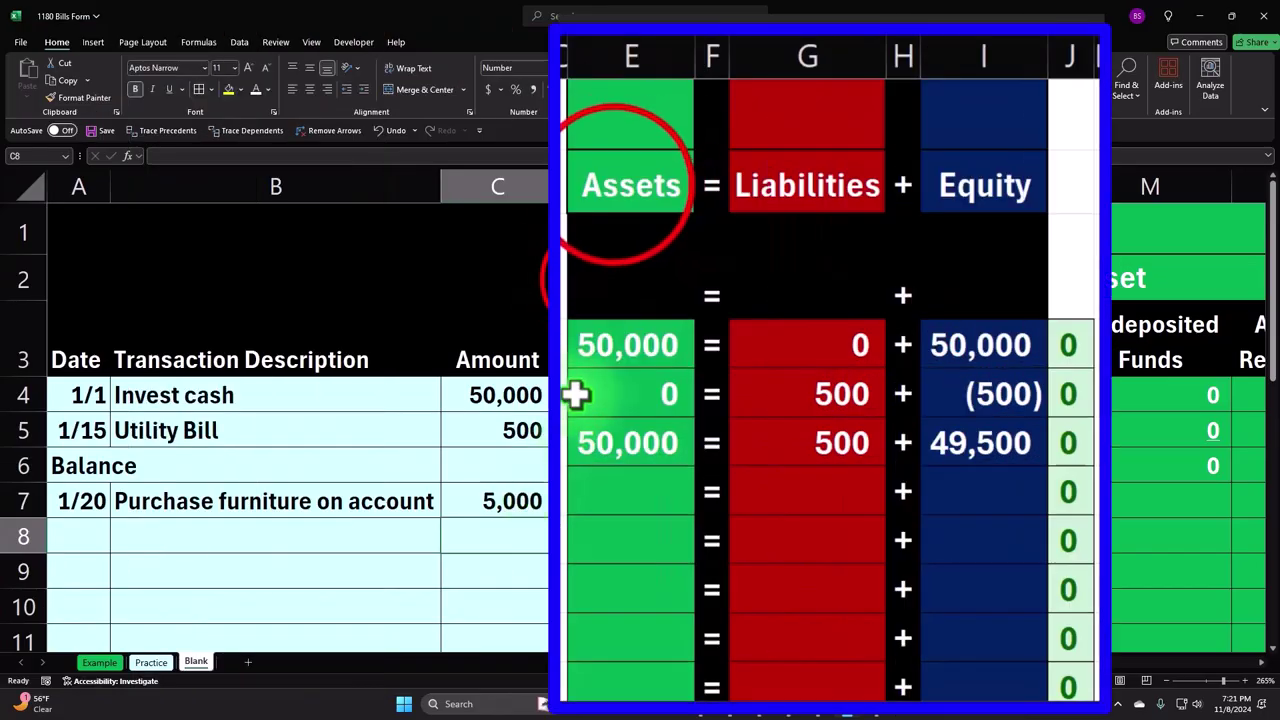
pyautogui.click(611, 185)
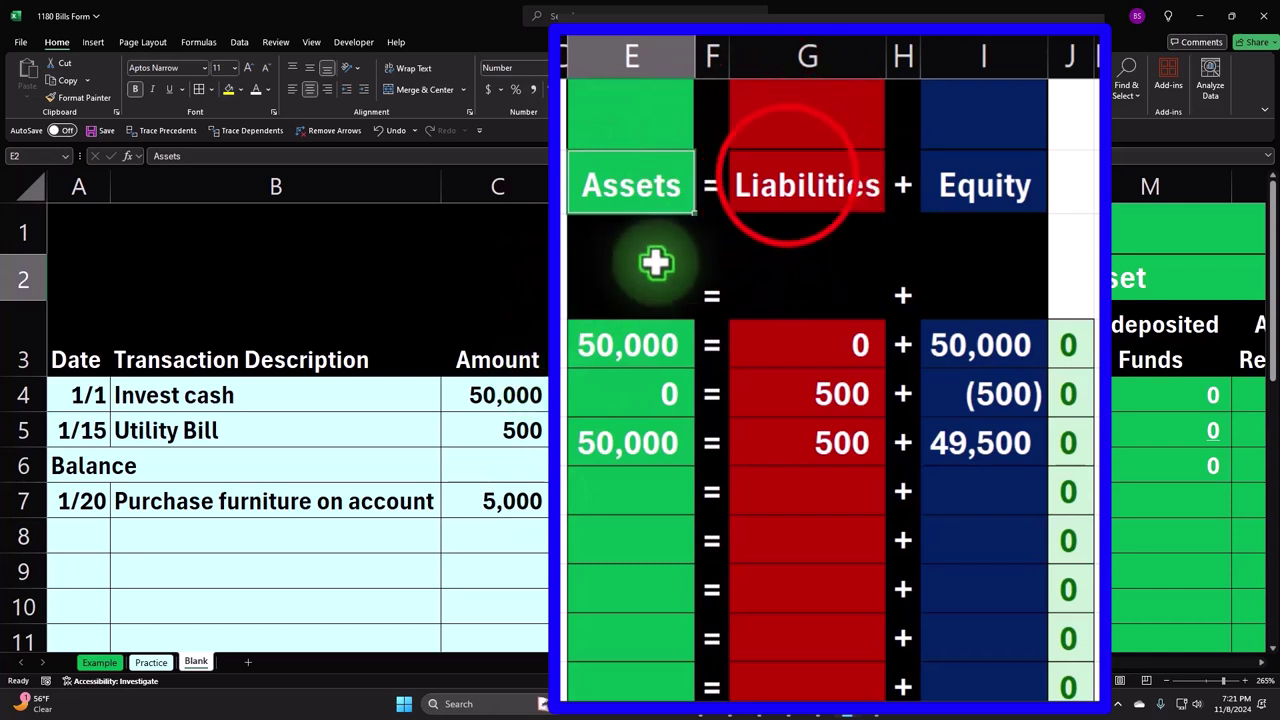
pyautogui.click(787, 177)
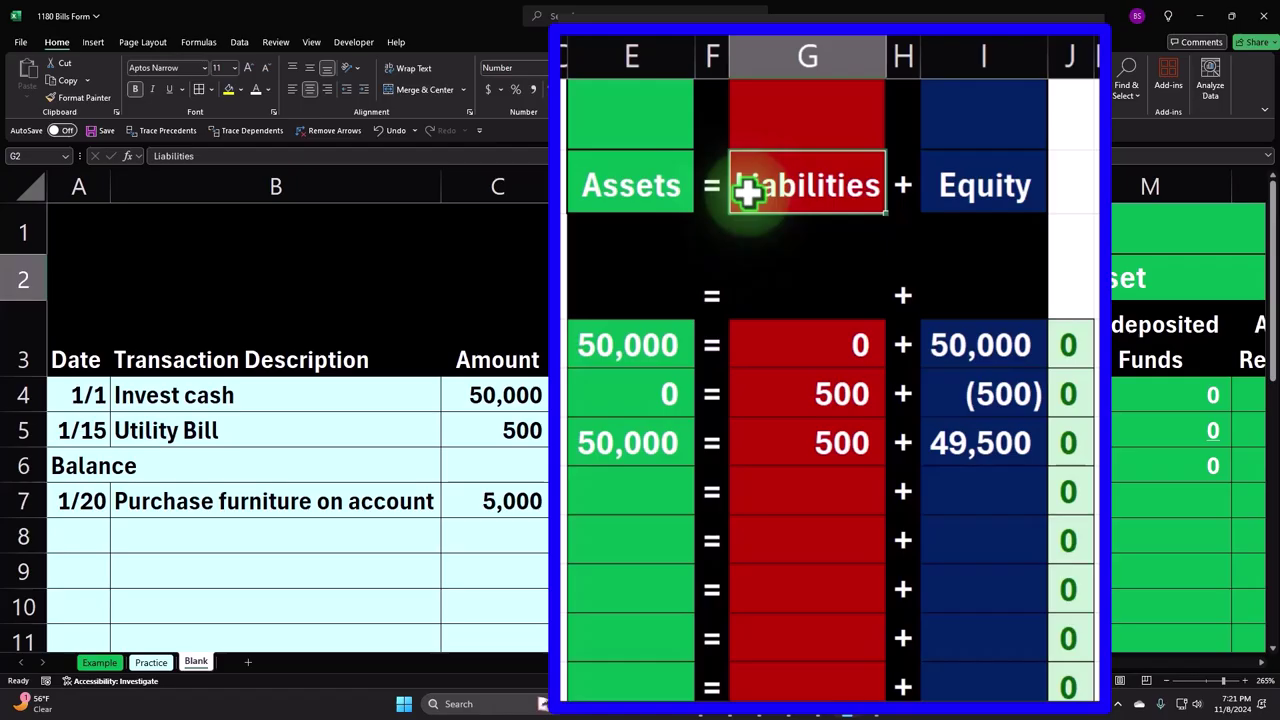
pyautogui.click(1012, 183)
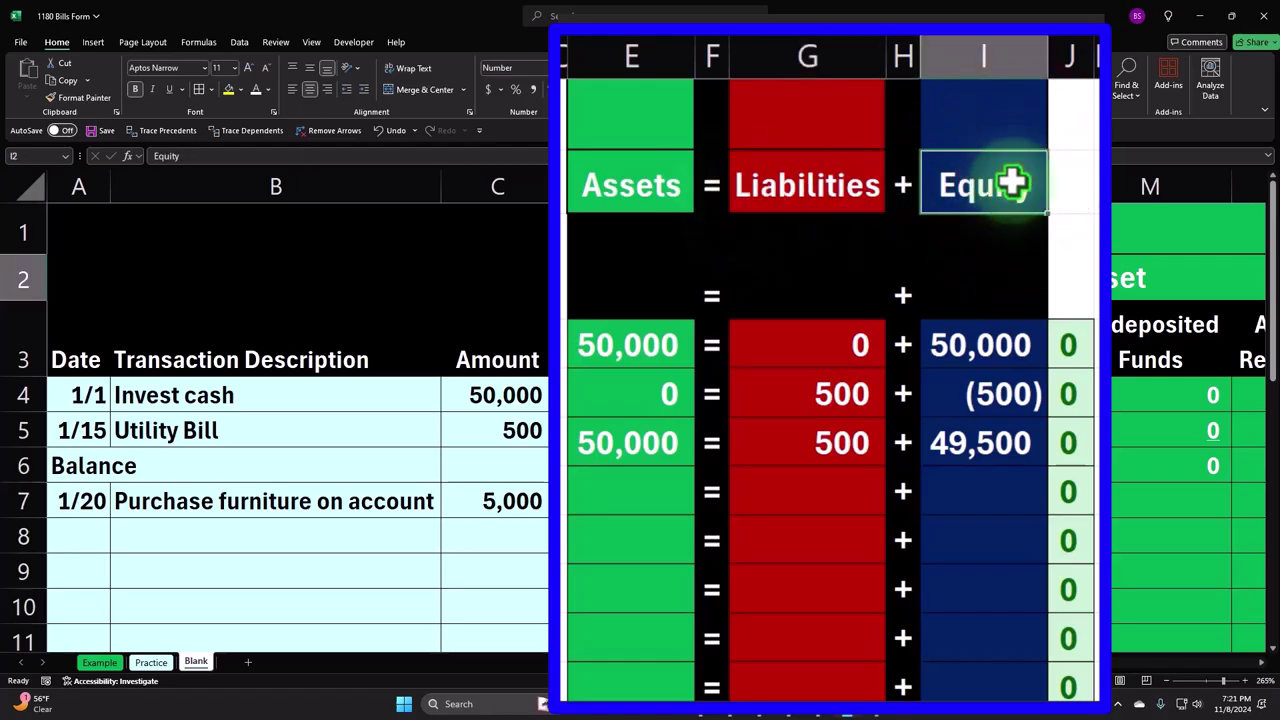
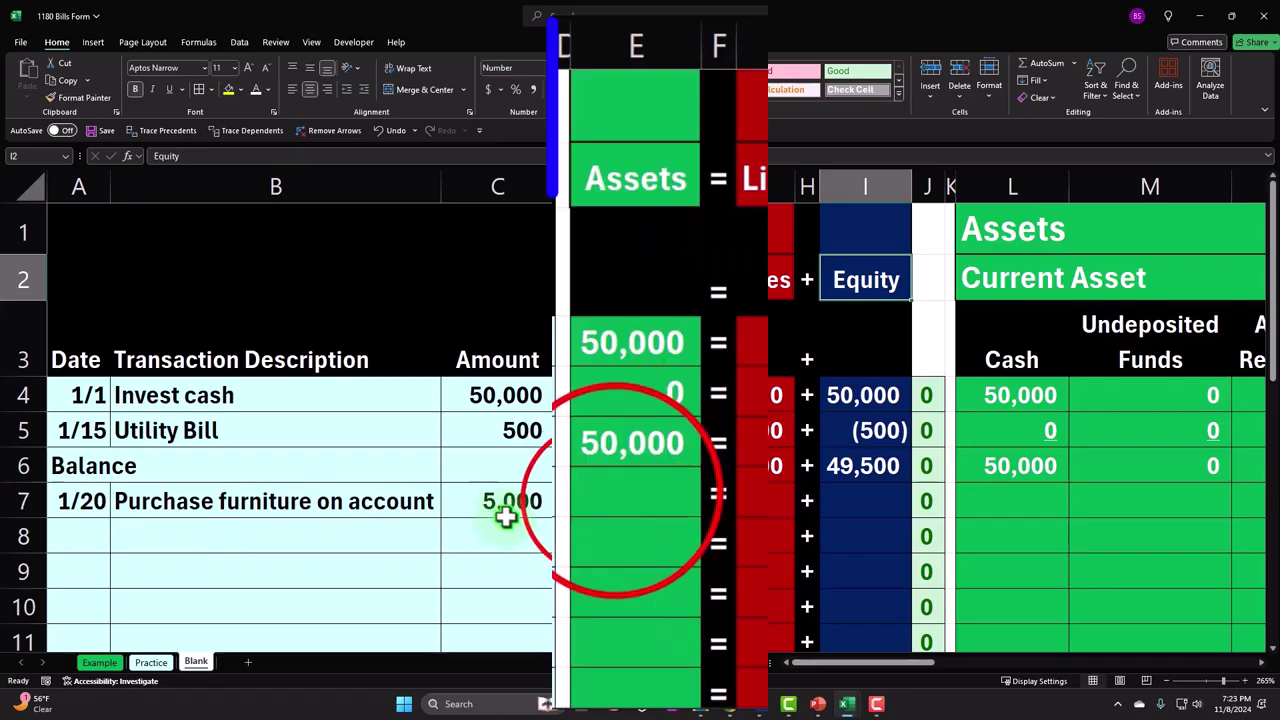
# - Link the 1/20 Account Payable cell to the 5,000 amount with =C7
pyautogui.click(600, 499)
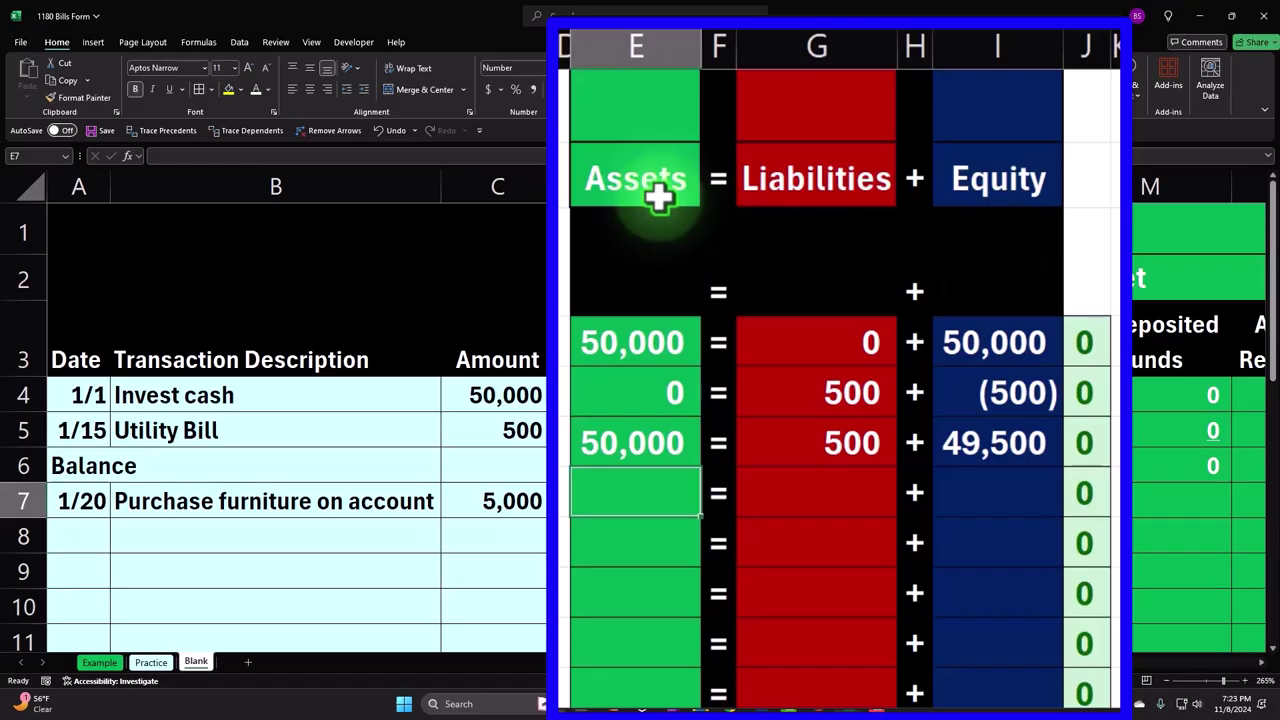
pyautogui.press('Right')
pyautogui.press('Right')
pyautogui.press('Right')
pyautogui.press('Right')
pyautogui.press('Right')
pyautogui.press('Right')
pyautogui.press('Right')
pyautogui.press('Right')
pyautogui.press('Right')
pyautogui.press('Right')
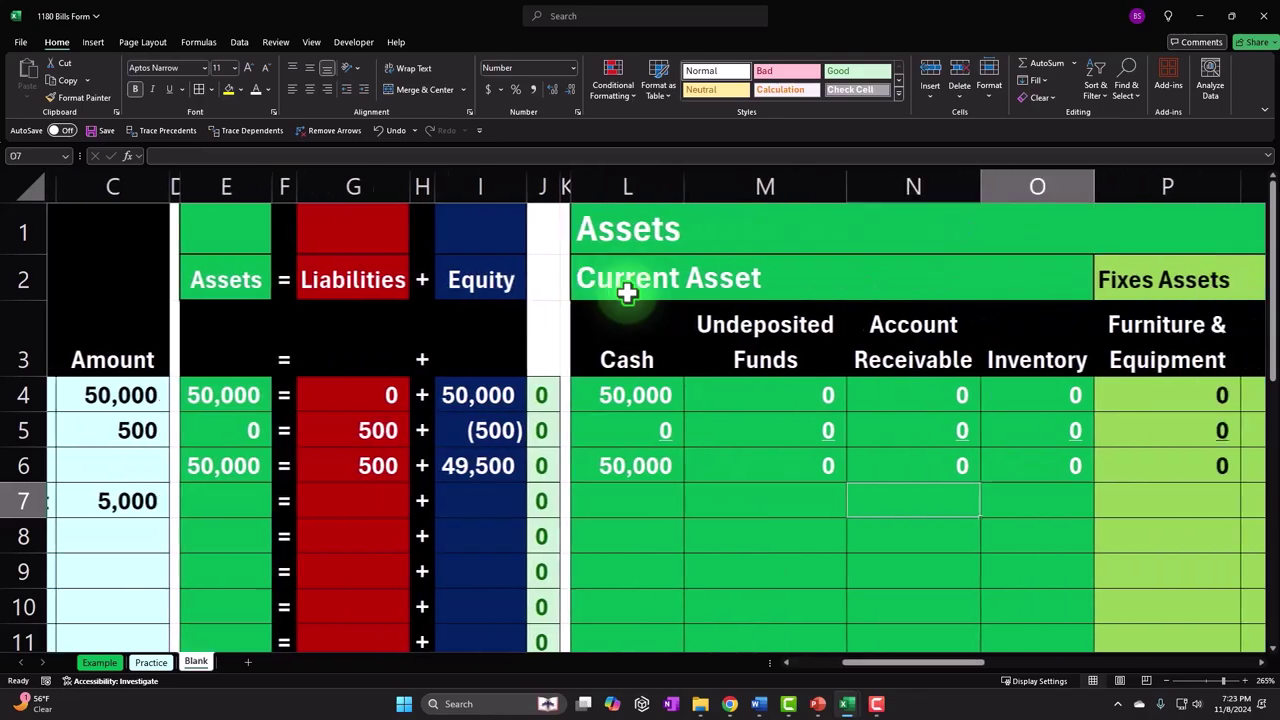
pyautogui.press('Right')
pyautogui.press('Right')
pyautogui.press('Right')
pyautogui.press('Right')
pyautogui.press('Right')
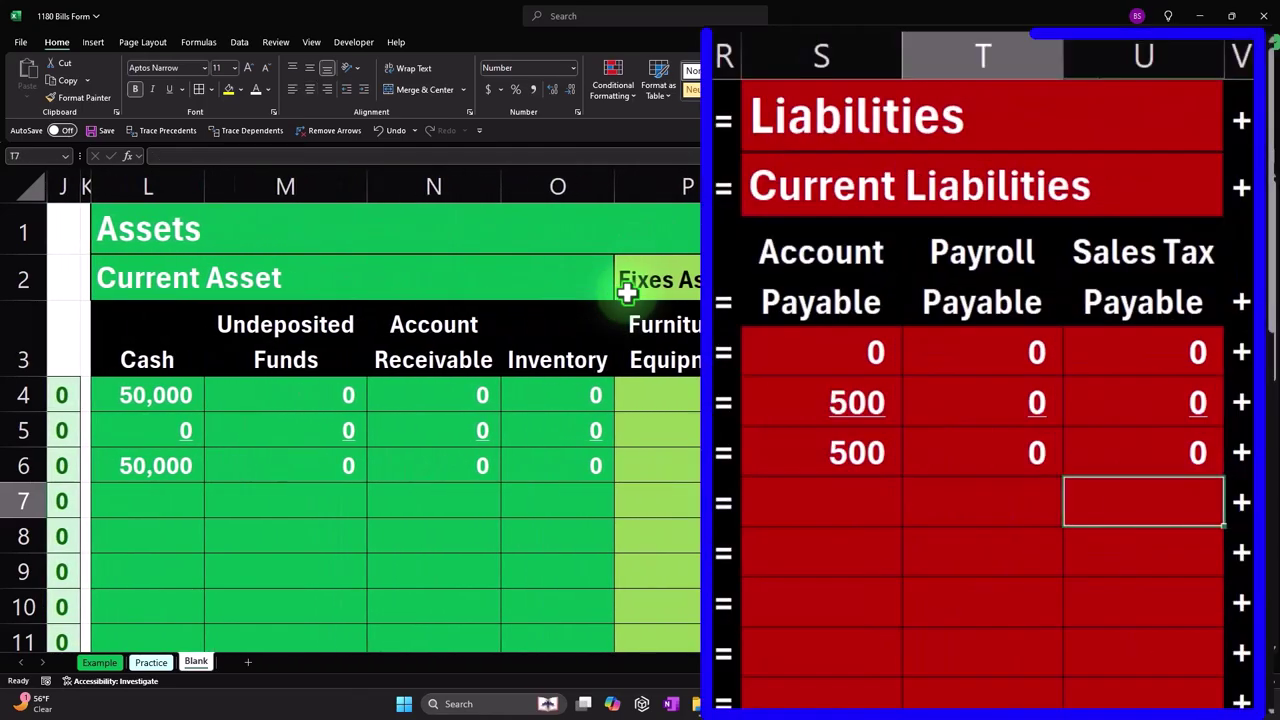
pyautogui.press('Left')
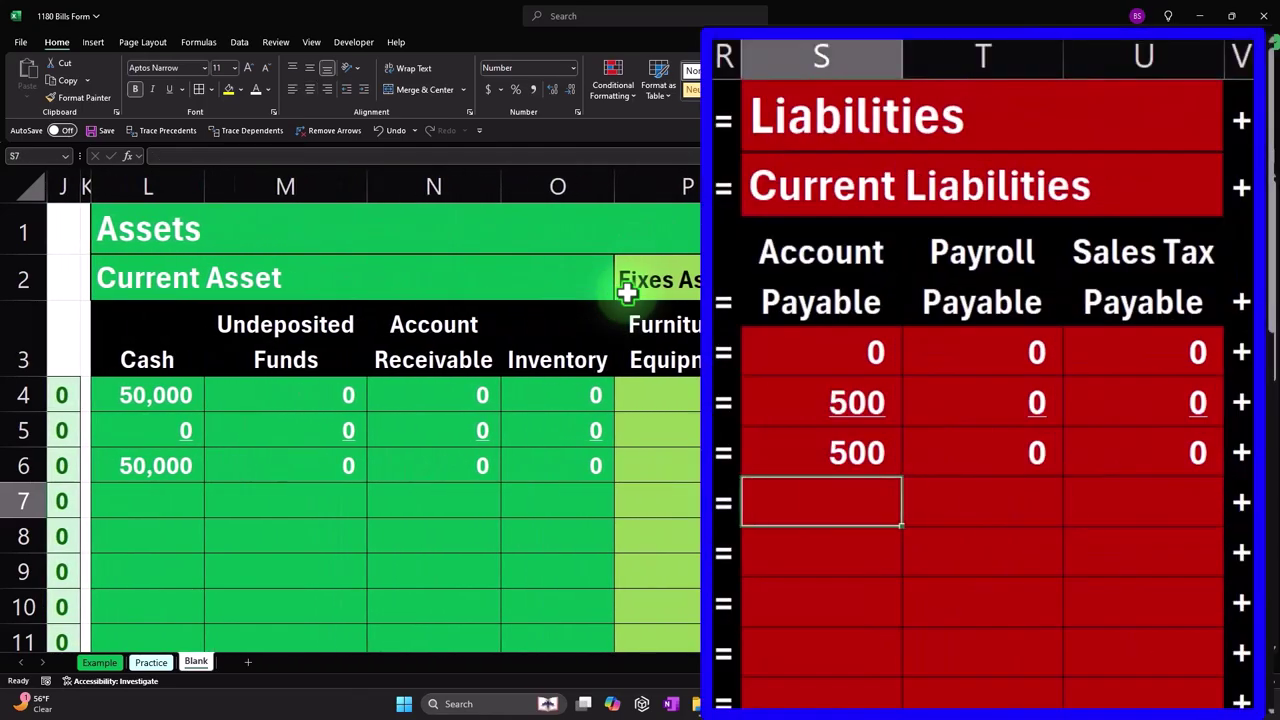
pyautogui.write('=')
pyautogui.press('Left')
pyautogui.press('Left')
pyautogui.press('Left')
pyautogui.press('Left')
pyautogui.press('Left')
pyautogui.press('Left')
pyautogui.press('Left')
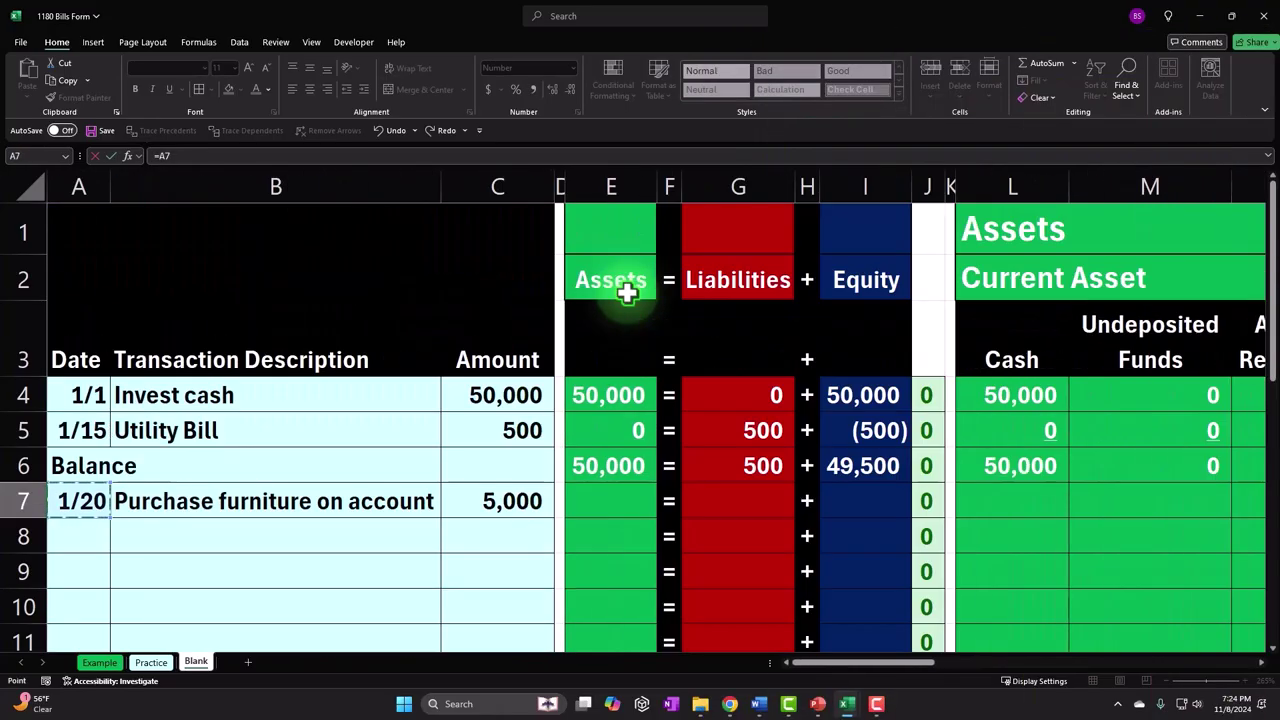
pyautogui.press('Right')
pyautogui.press('Right')
pyautogui.press('Return')
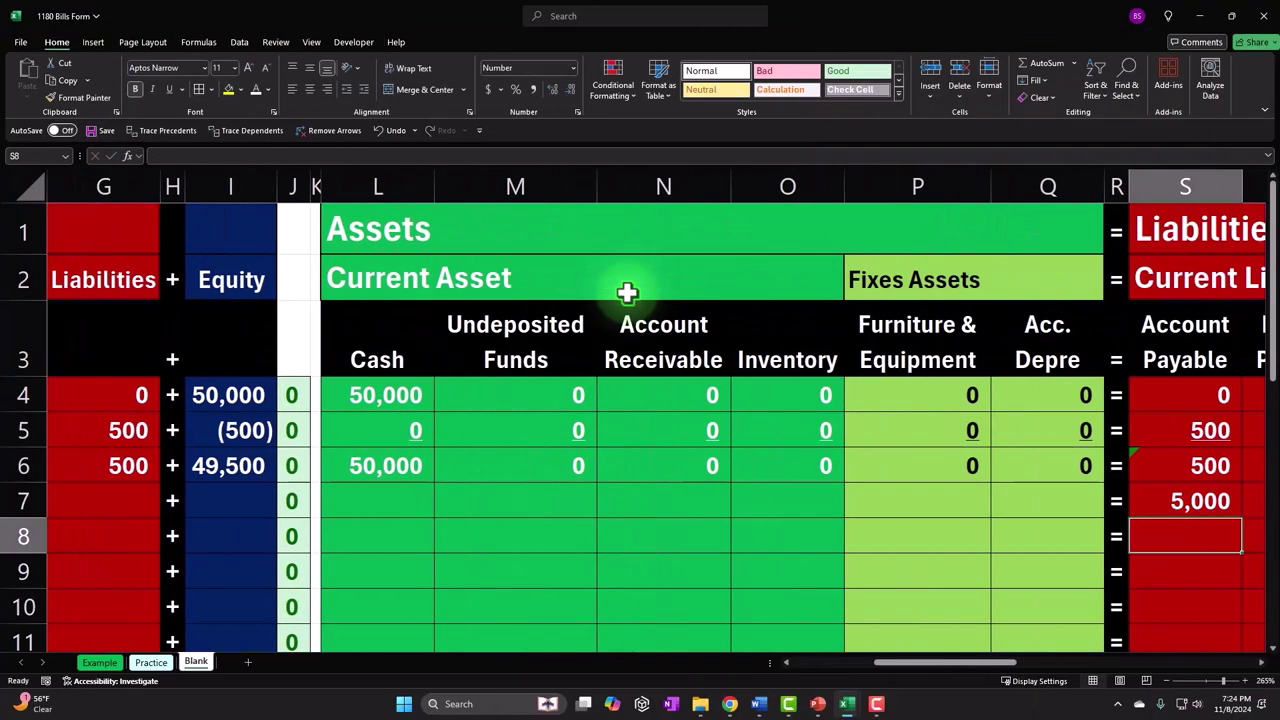
# - Link the 1/20 Furniture & Equipment cell to the 5,000 amount with =C7
pyautogui.press('Right')
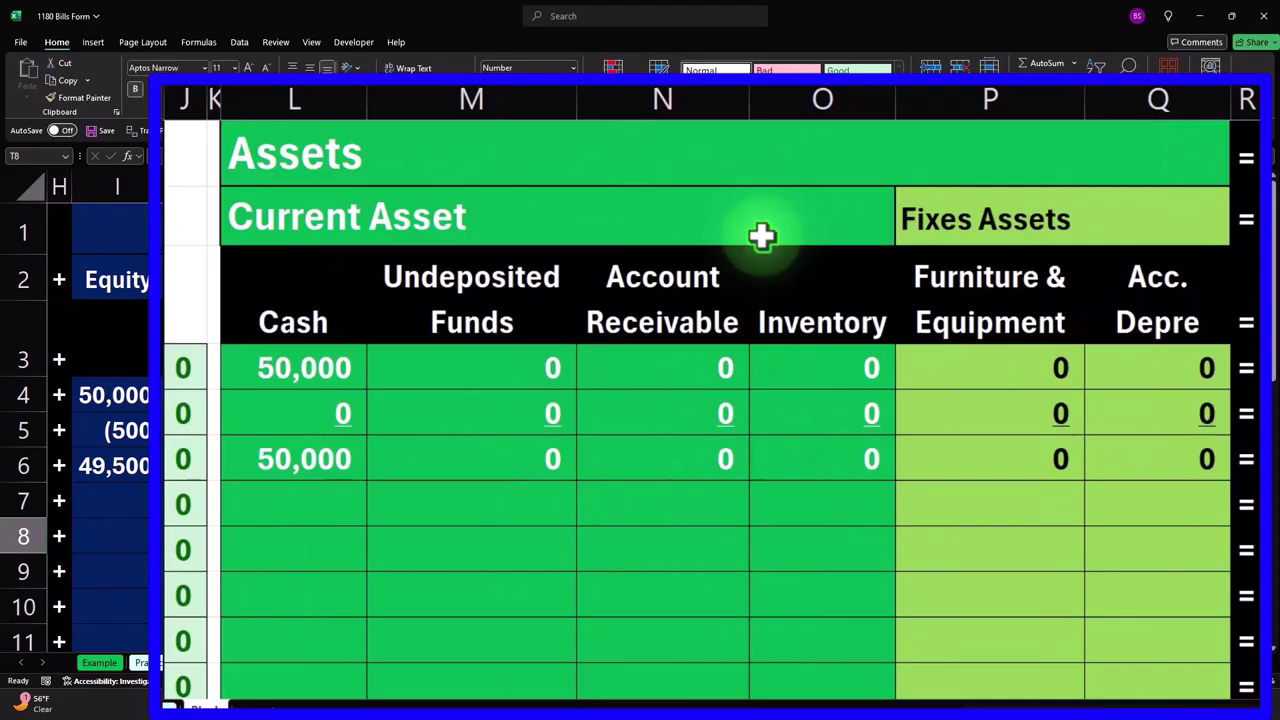
pyautogui.press('Left')
pyautogui.press('Left')
pyautogui.press('Left')
pyautogui.press('Left')
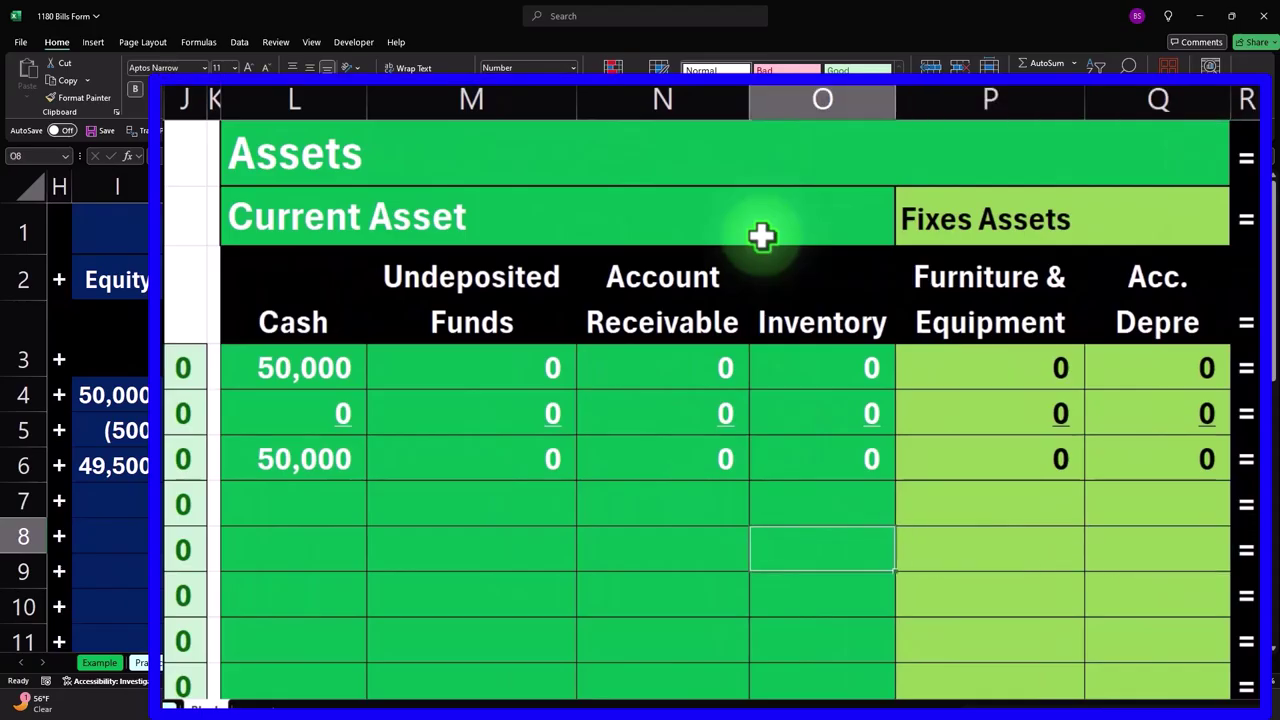
pyautogui.press('Left')
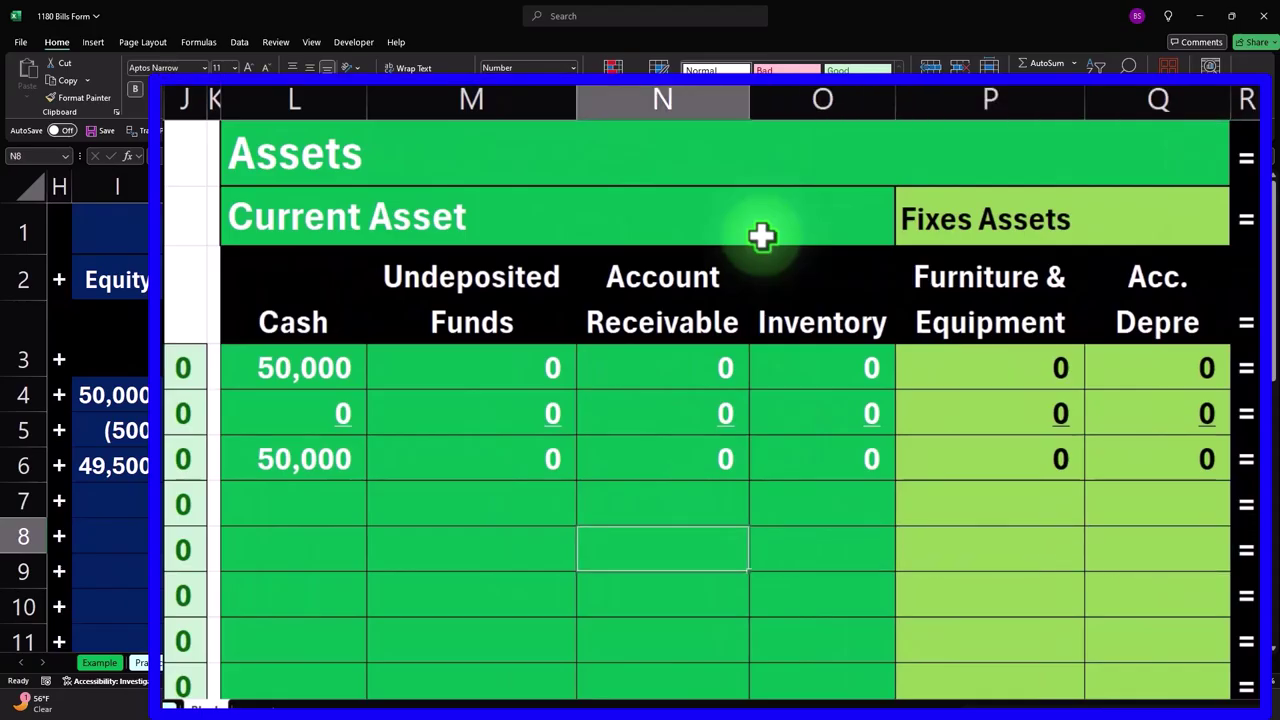
pyautogui.press('Up')
pyautogui.press('Right')
pyautogui.press('Right')
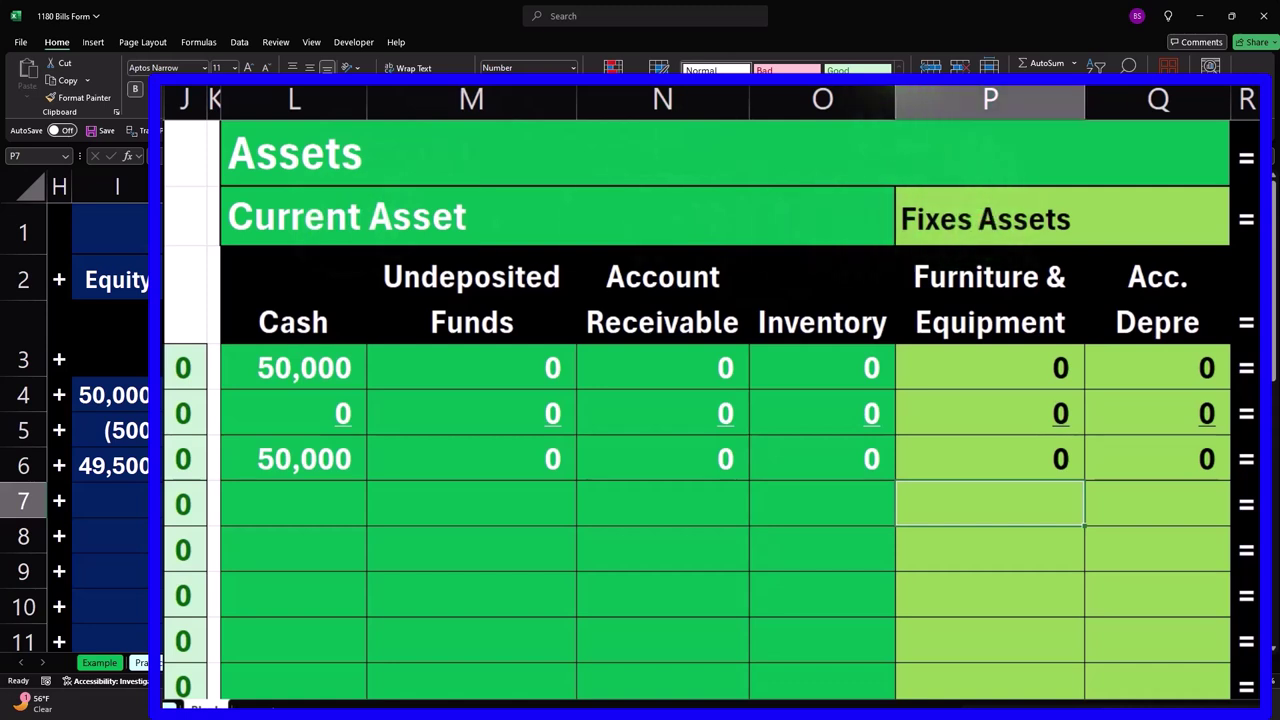
pyautogui.write('=')
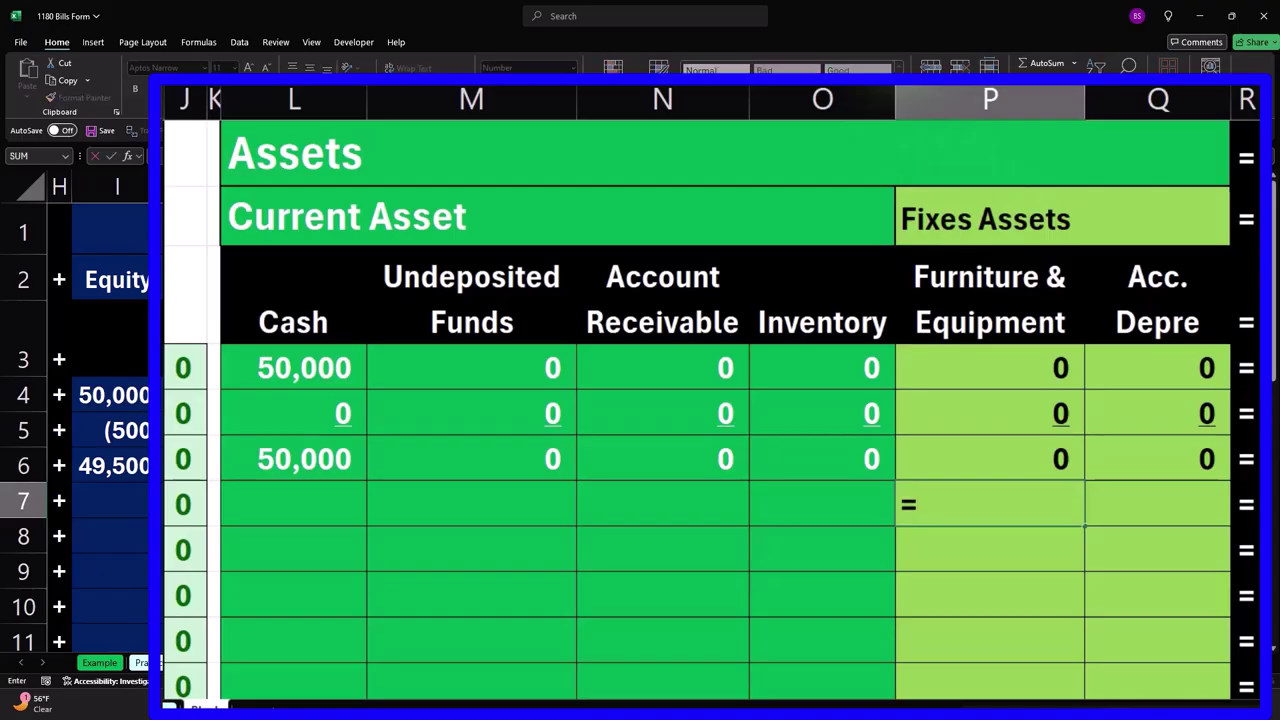
pyautogui.press('Left')
pyautogui.press('Left')
pyautogui.press('Left')
pyautogui.press('Left')
pyautogui.press('Left')
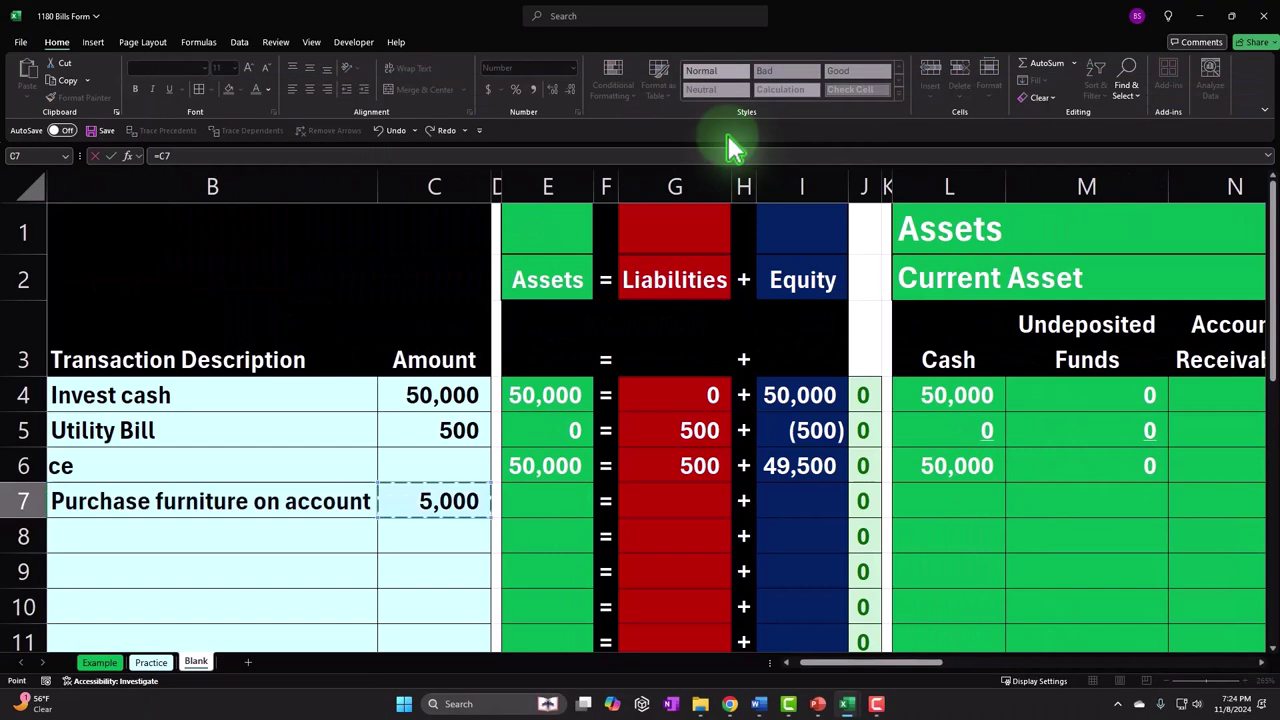
pyautogui.press('Return')
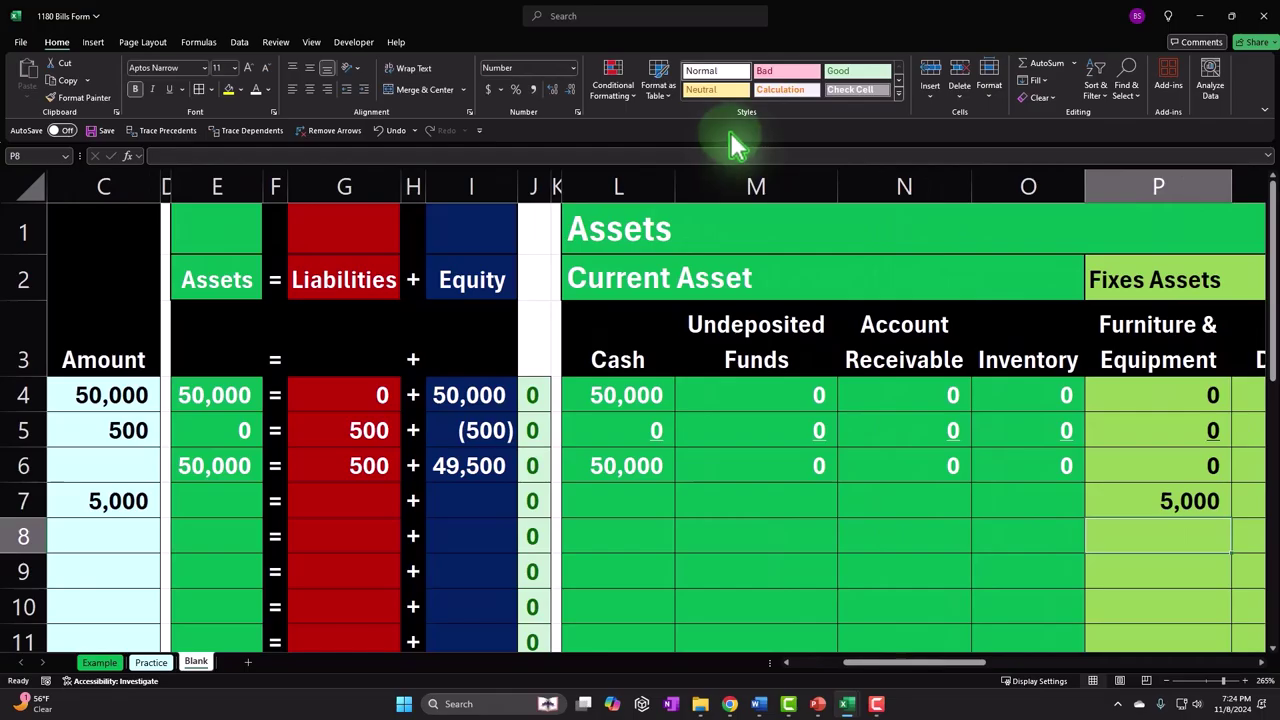
# - Copy the Assets, Liabilities and Equity SUM totals from row 6 down into row 7
pyautogui.click(225, 466)
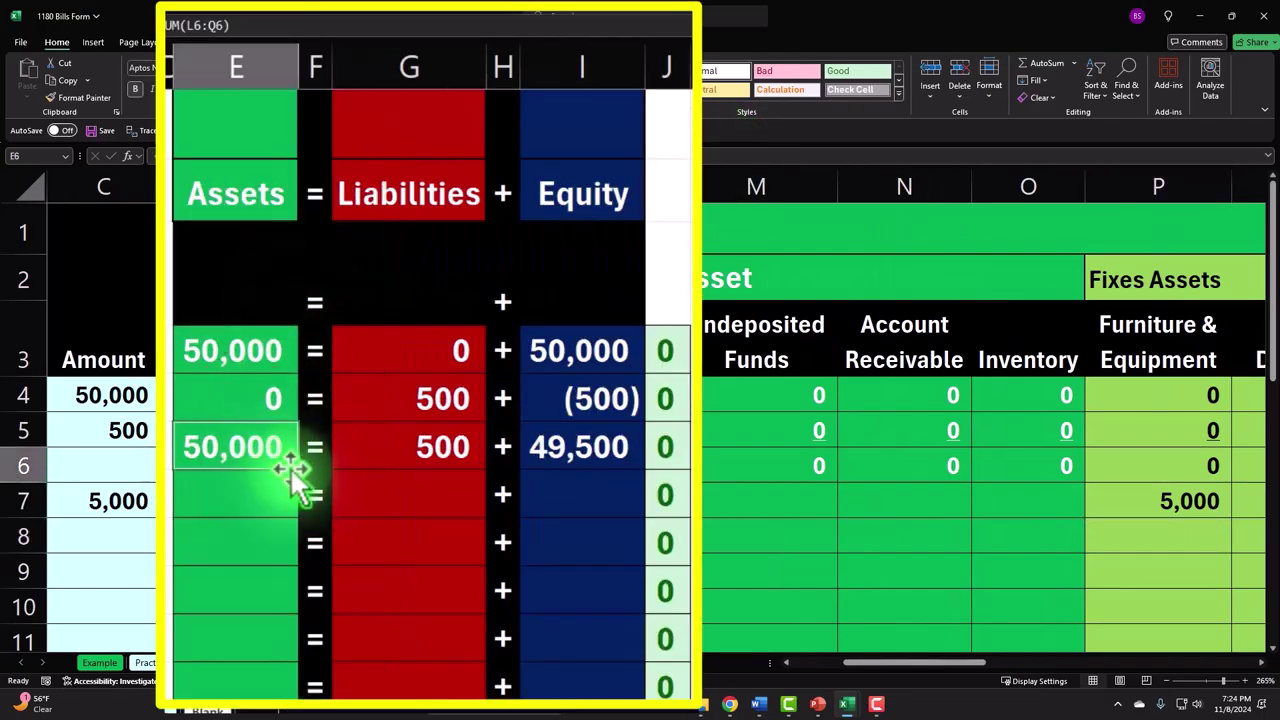
pyautogui.moveTo(294, 474); pyautogui.dragTo(298, 514)
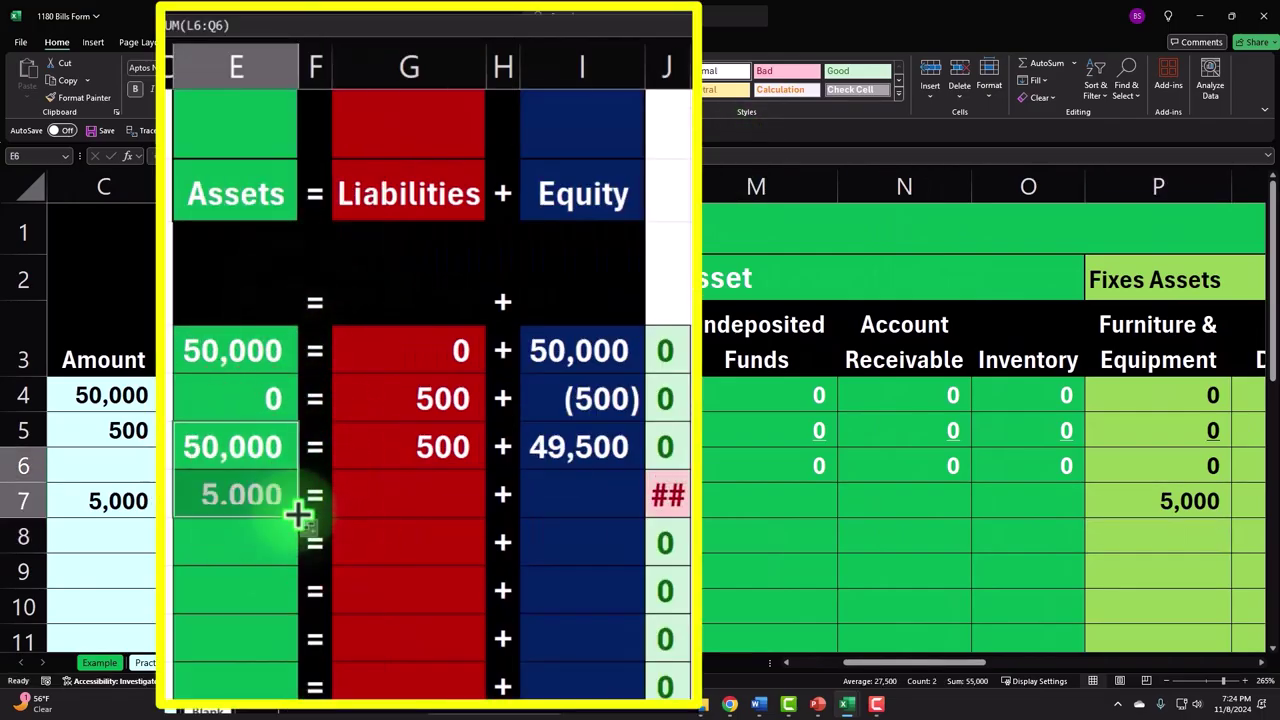
pyautogui.click(194, 449)
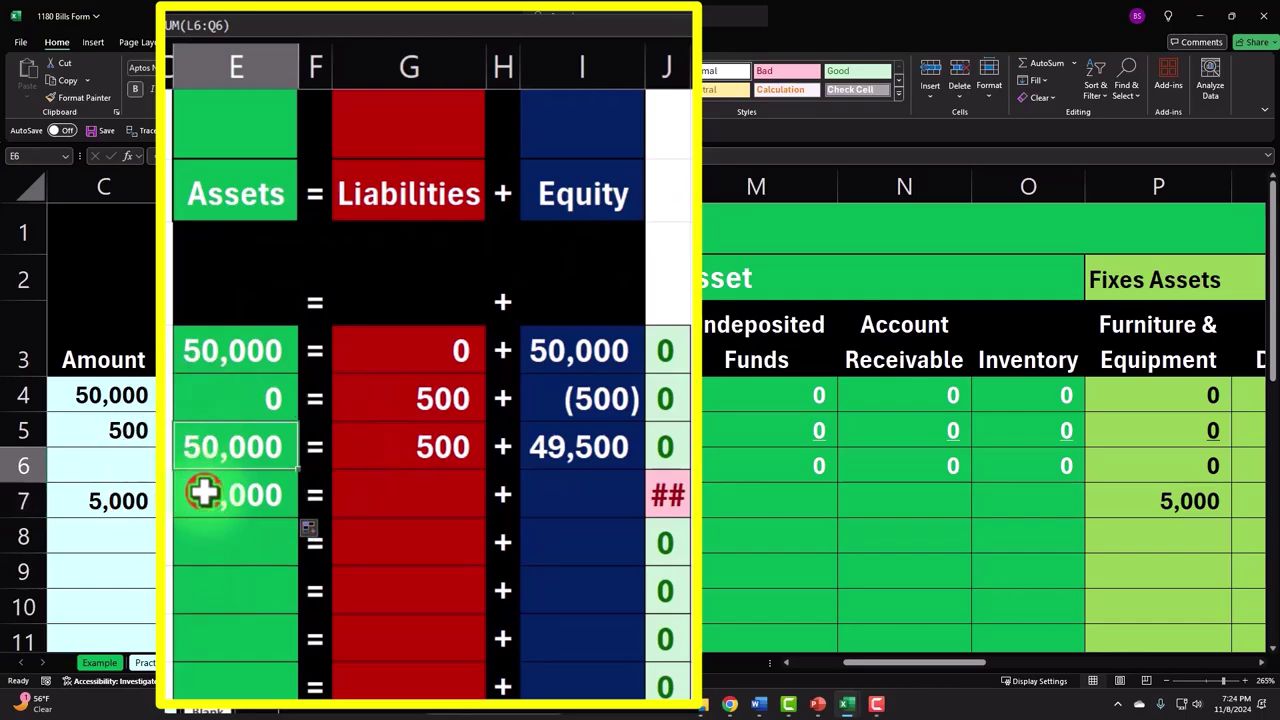
pyautogui.click(430, 452)
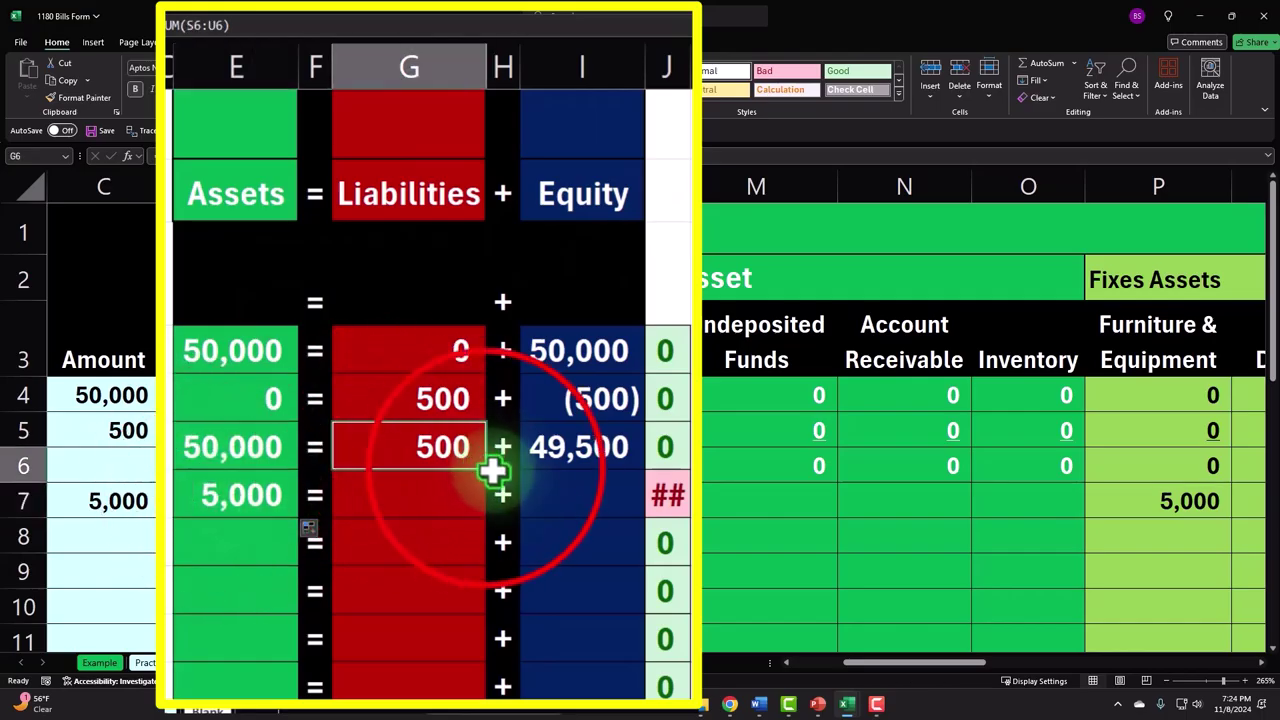
pyautogui.moveTo(487, 469); pyautogui.dragTo(490, 505)
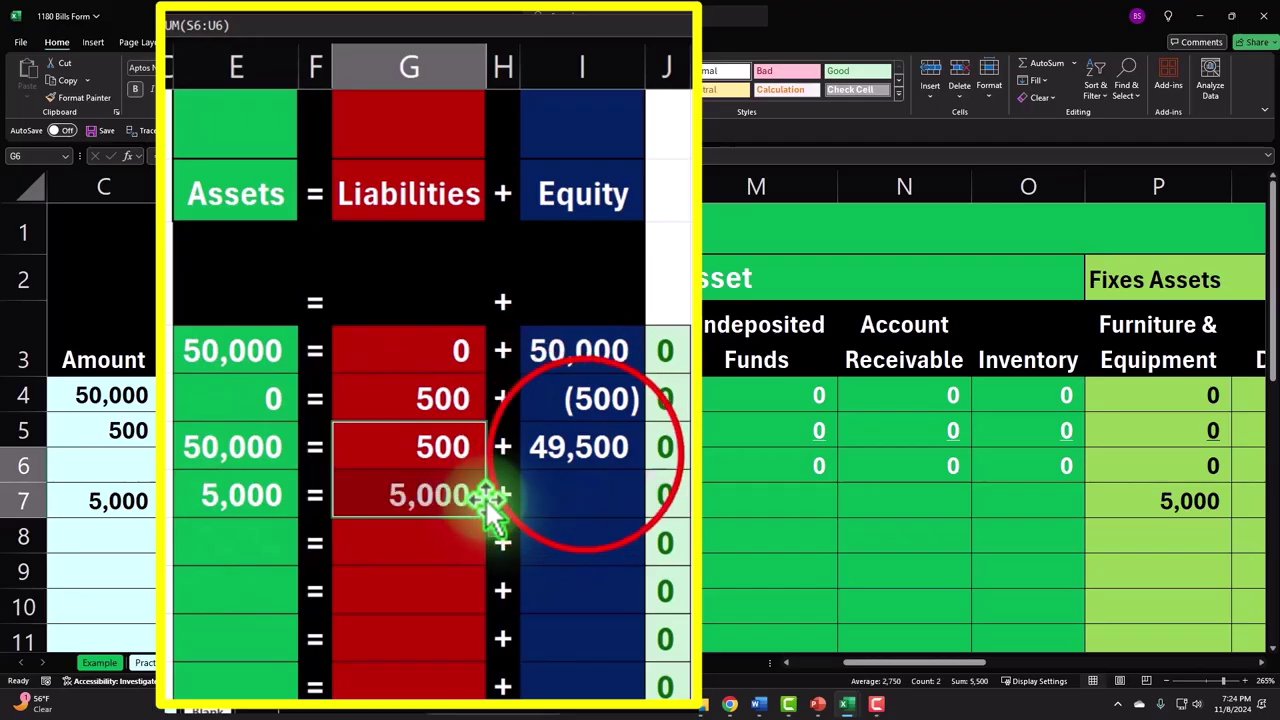
pyautogui.click(586, 457)
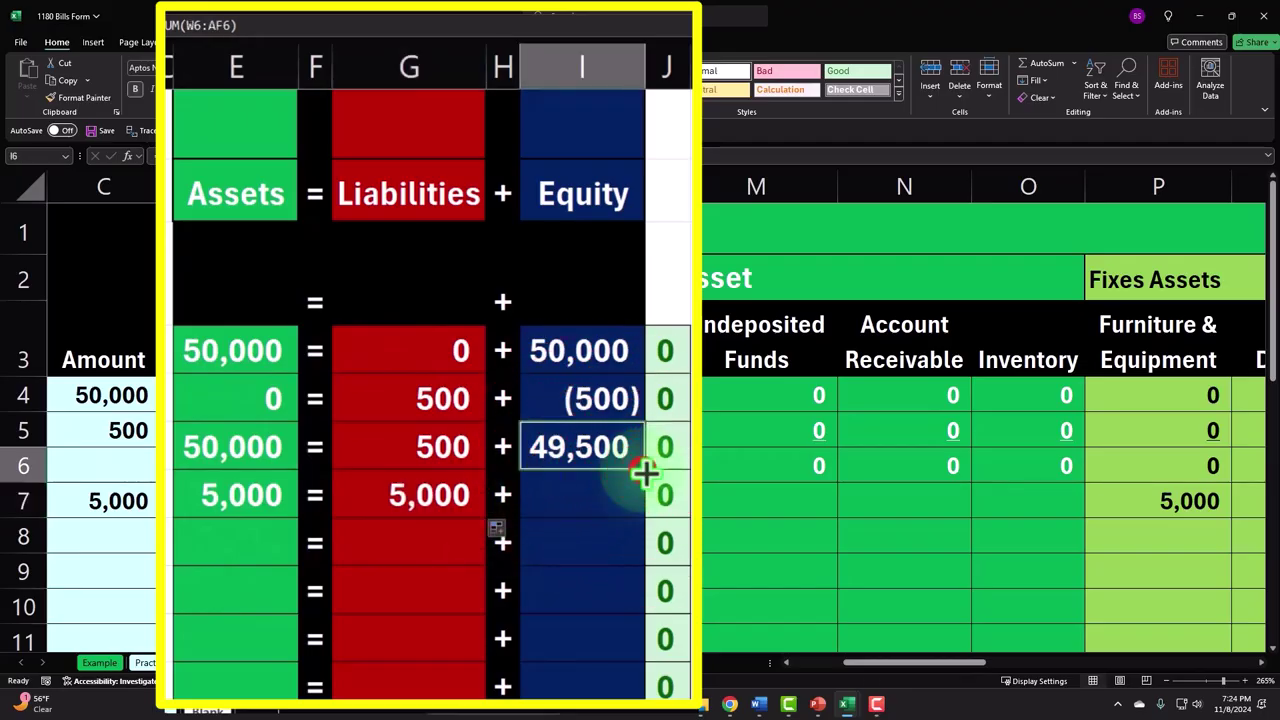
pyautogui.moveTo(643, 471); pyautogui.dragTo(634, 508)
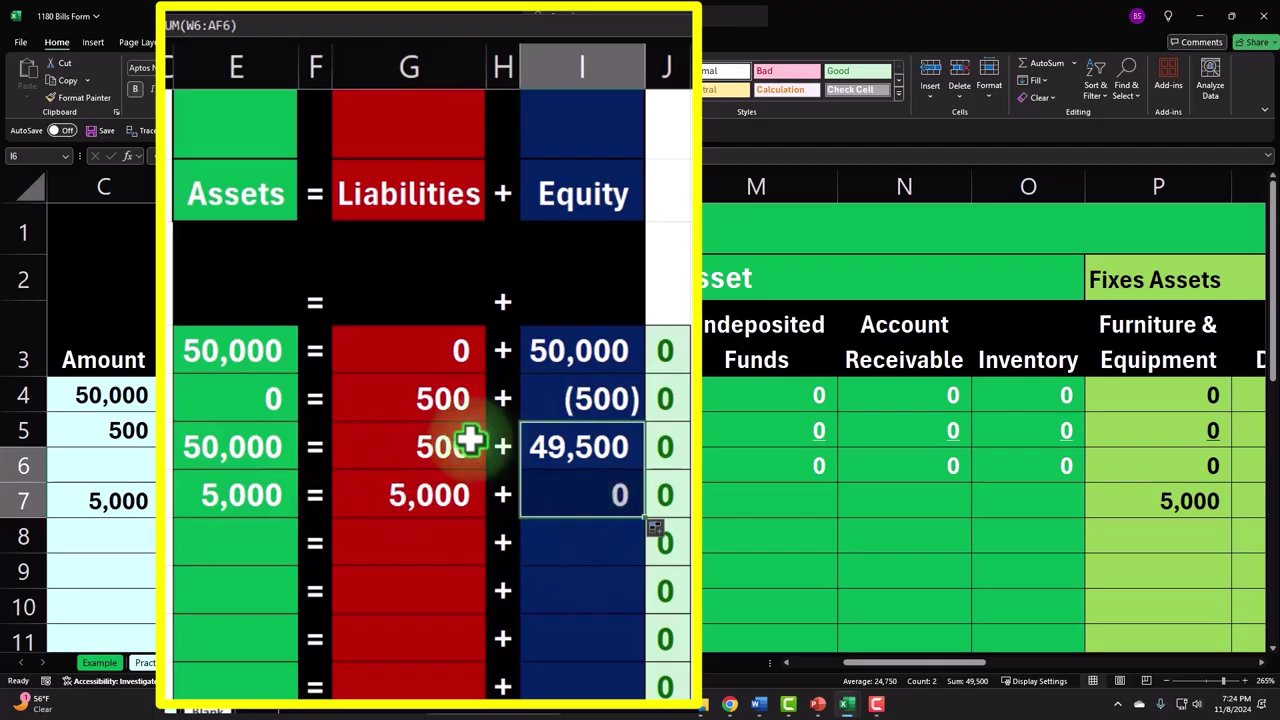
# - Check the row 7 total formulas, confirming 5,000 = 5,000 + 0
pyautogui.click(252, 446)
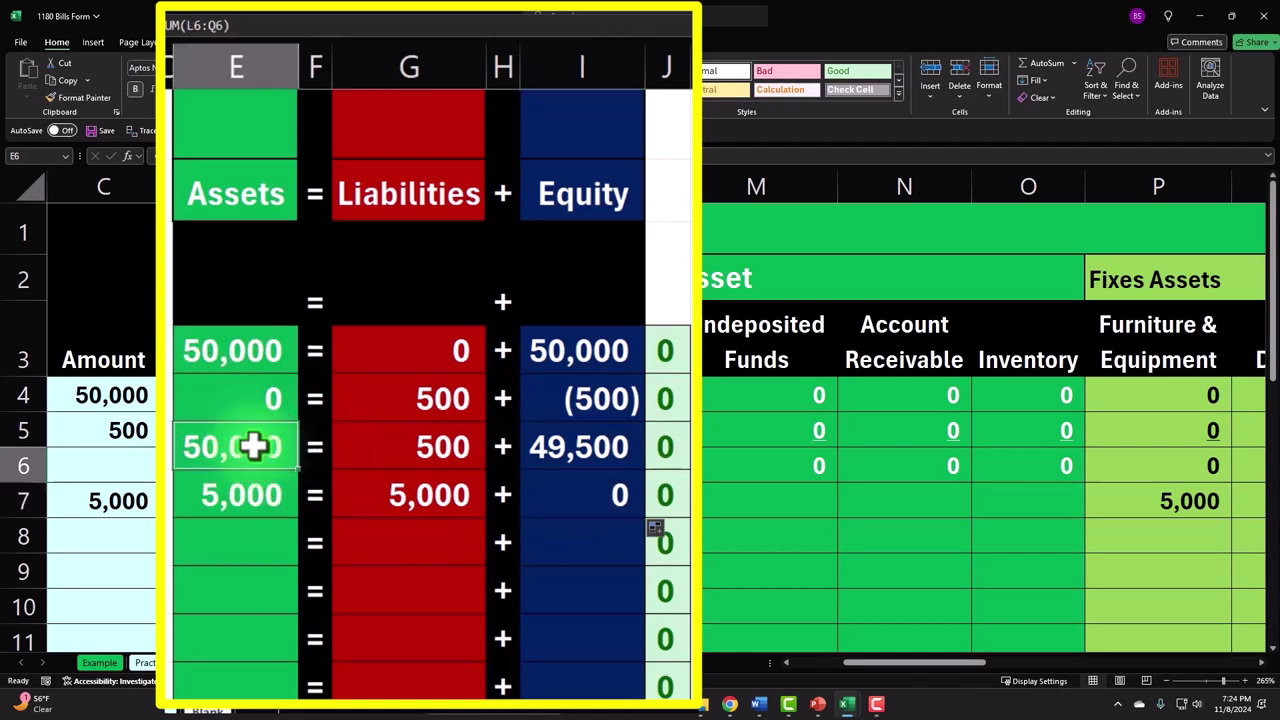
pyautogui.click(370, 446)
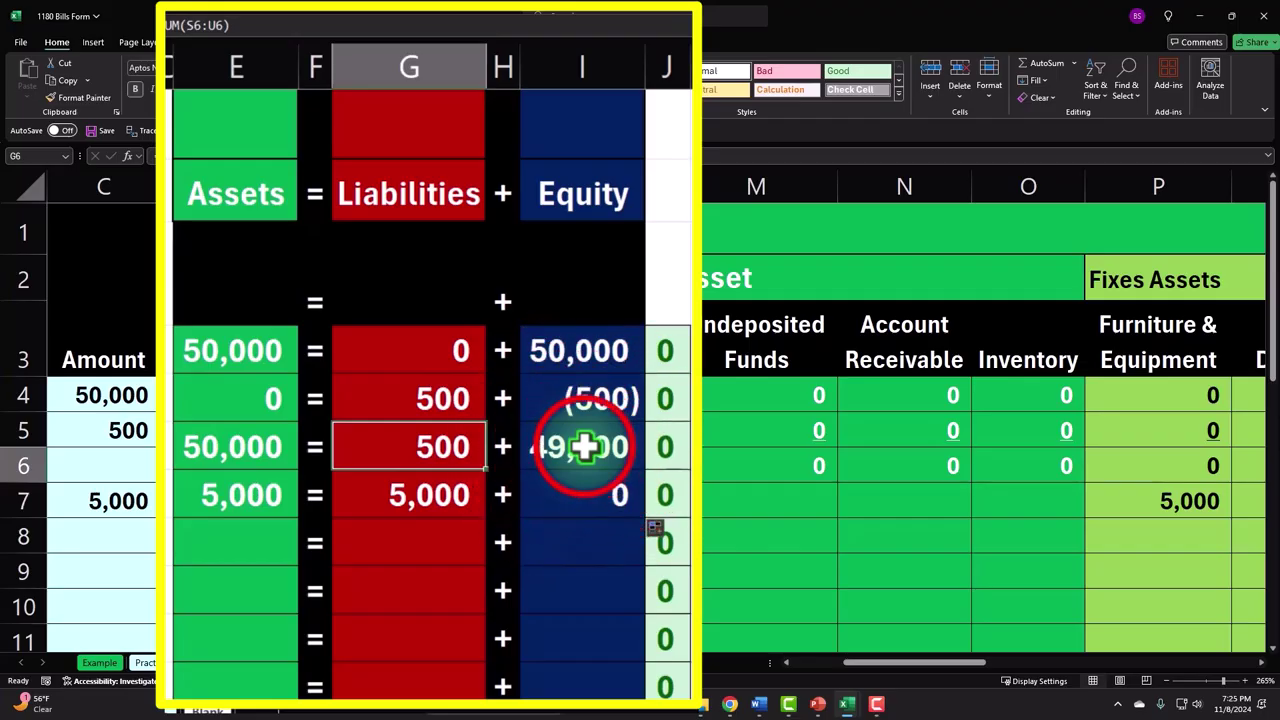
pyautogui.click(585, 447)
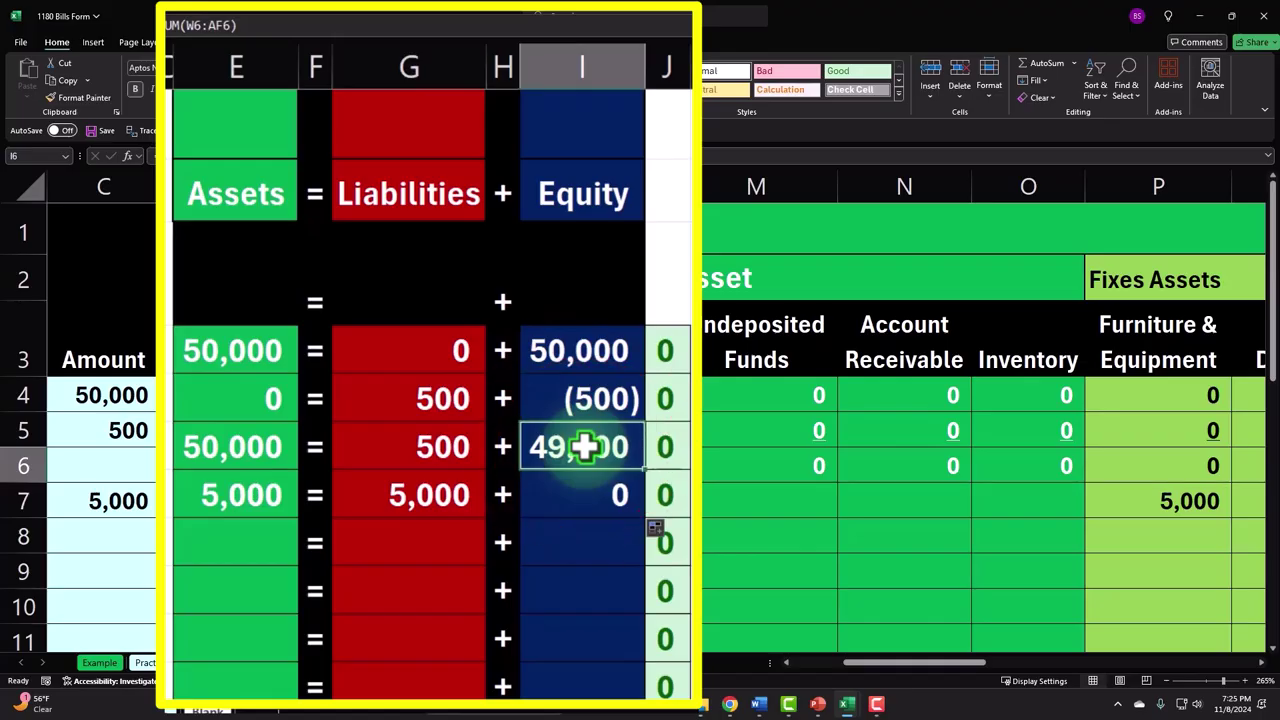
pyautogui.click(232, 501)
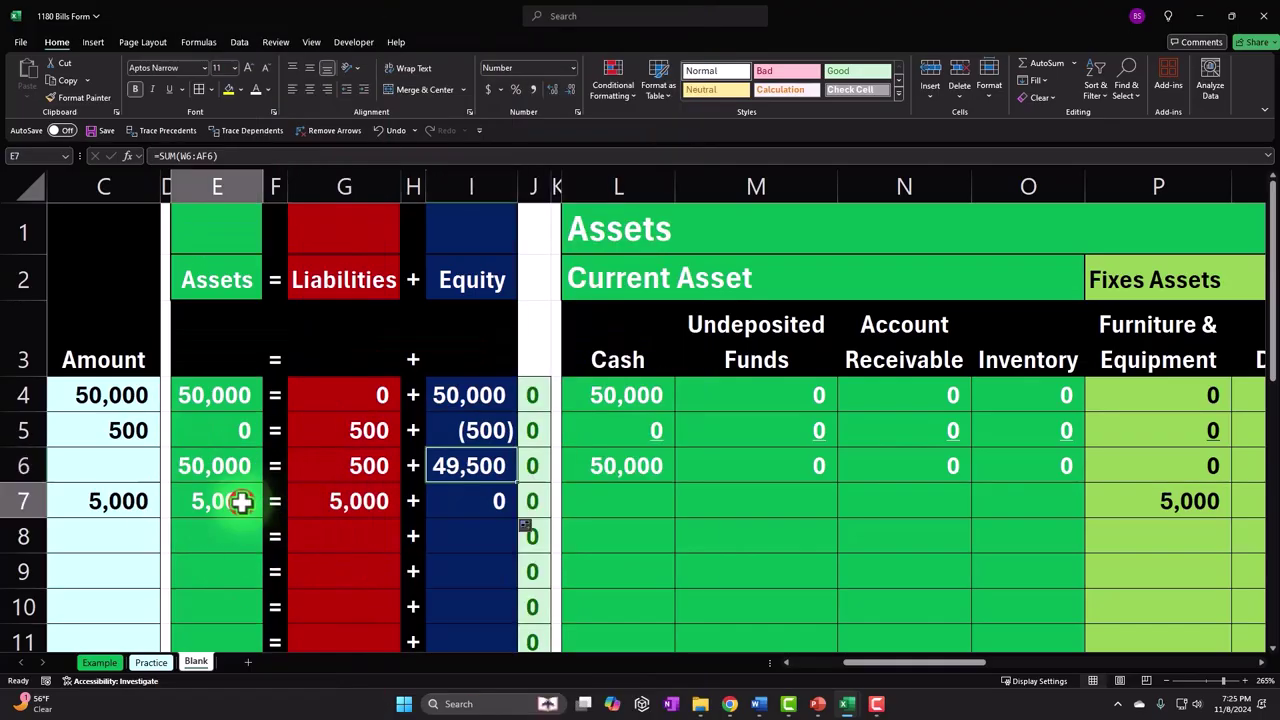
# - Enter 0 in the empty asset and liability cells of row 7, skipping Furniture & Equipment and Account Payable
pyautogui.hscroll(-3, 242, 501)
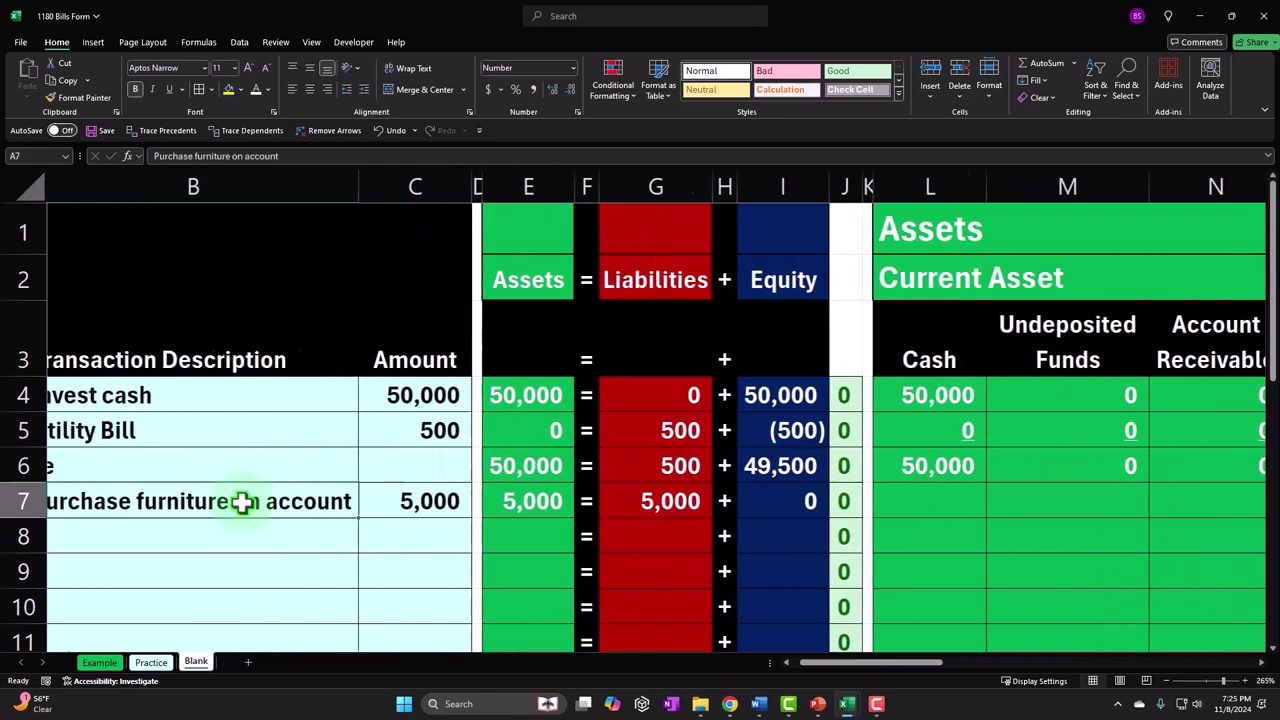
pyautogui.press('Right')
pyautogui.press('Right')
pyautogui.press('Right')
pyautogui.press('Right')
pyautogui.press('Right')
pyautogui.press('Right')
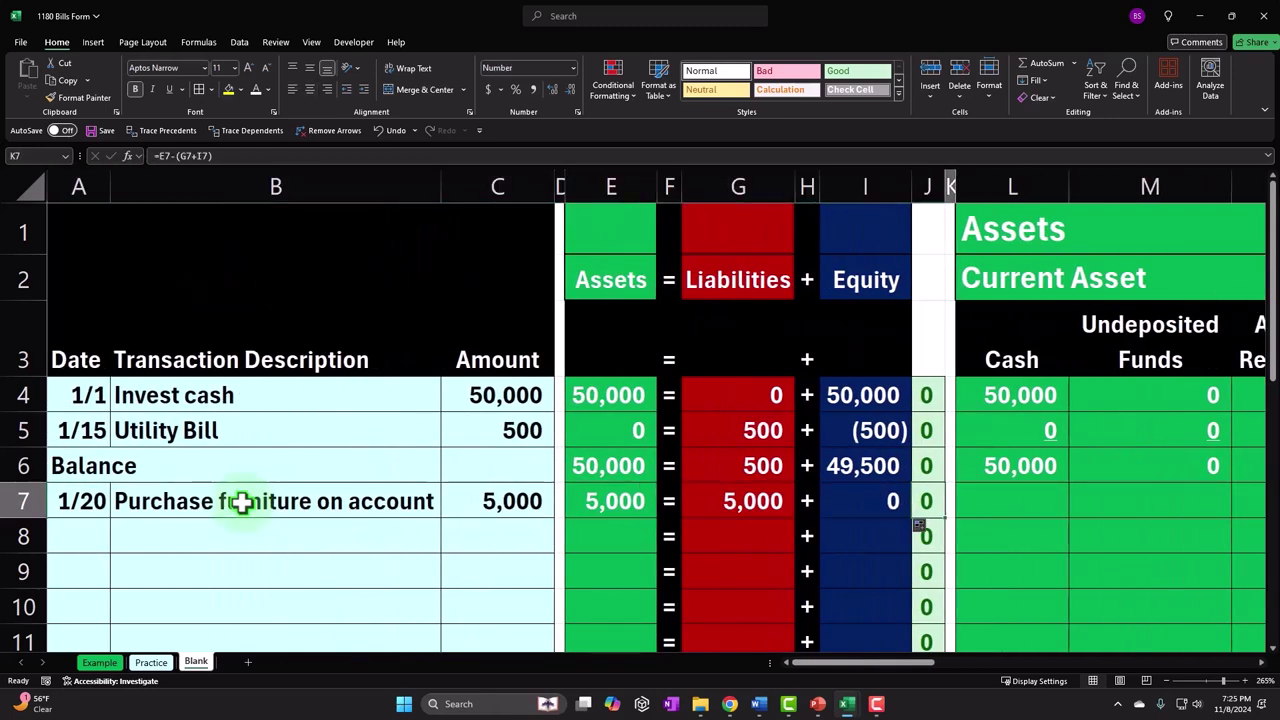
pyautogui.press('Right')
pyautogui.write('0')
pyautogui.press('Right')
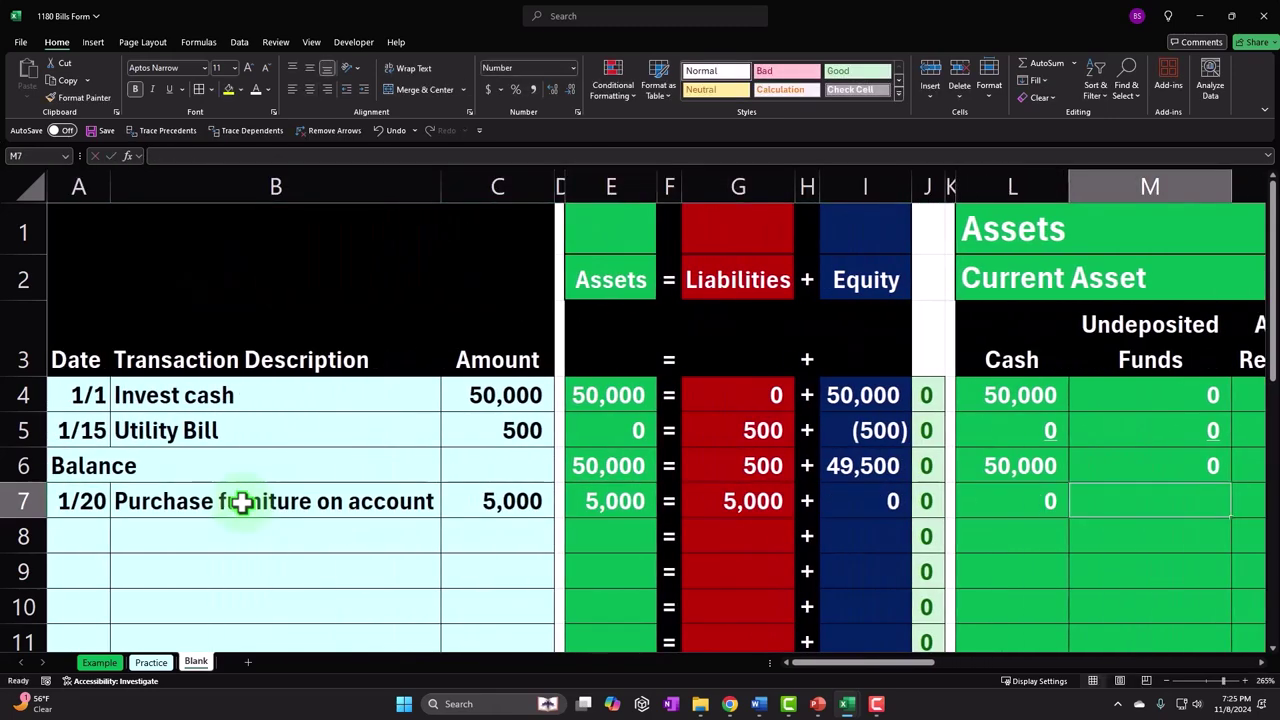
pyautogui.write('0')
pyautogui.press('Right')
pyautogui.write('0')
pyautogui.press('Right')
pyautogui.write('0')
pyautogui.press('Right')
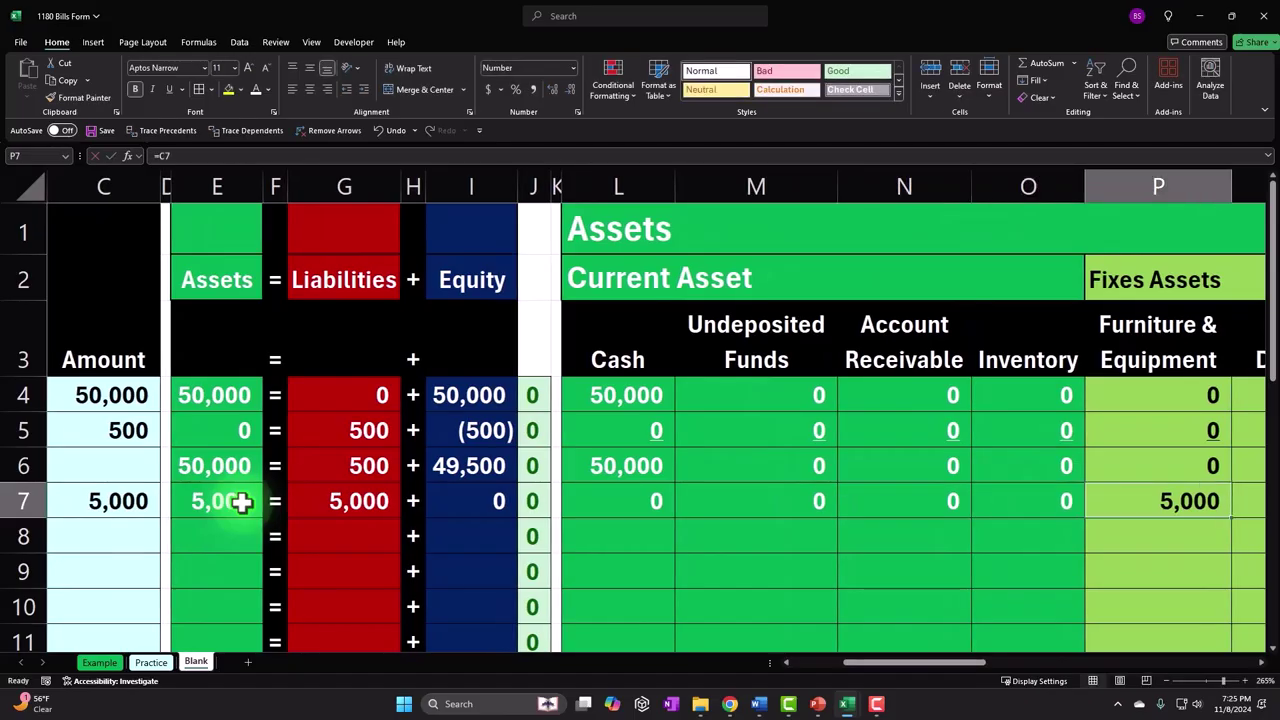
pyautogui.press('Right')
pyautogui.write('0')
pyautogui.press('Right')
pyautogui.press('Right')
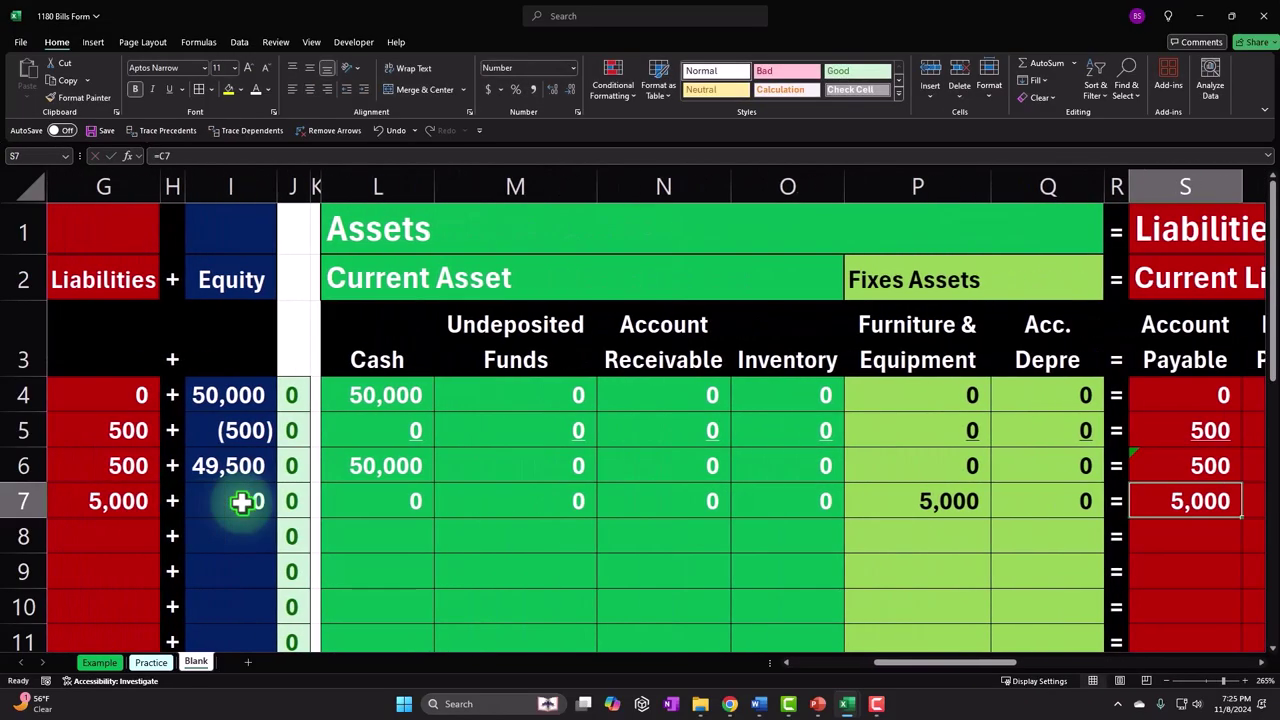
pyautogui.press('Right')
pyautogui.write('0')
pyautogui.press('Right')
pyautogui.write('0')
# - Enter 0 in the equity and income columns through Utilities, then select the row 7 zeros
pyautogui.press('Right')
pyautogui.press('Right')
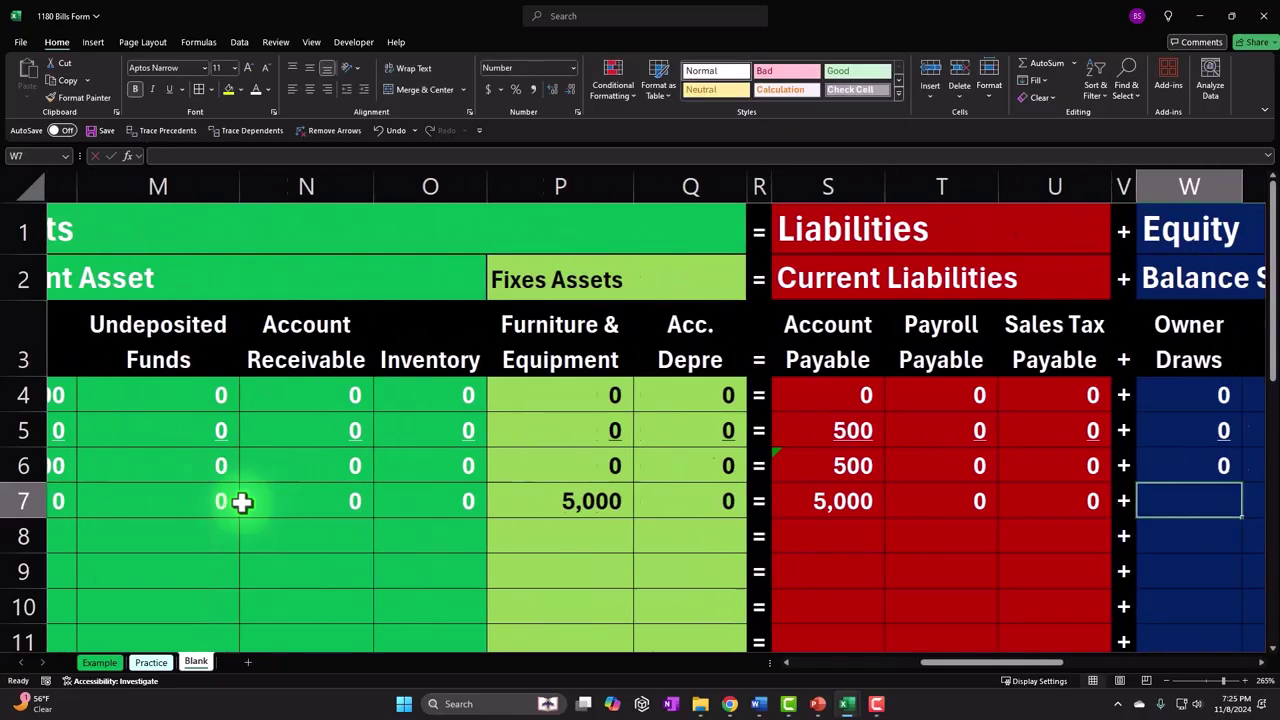
pyautogui.write('0')
pyautogui.press('Right')
pyautogui.write('0')
pyautogui.press('Right')
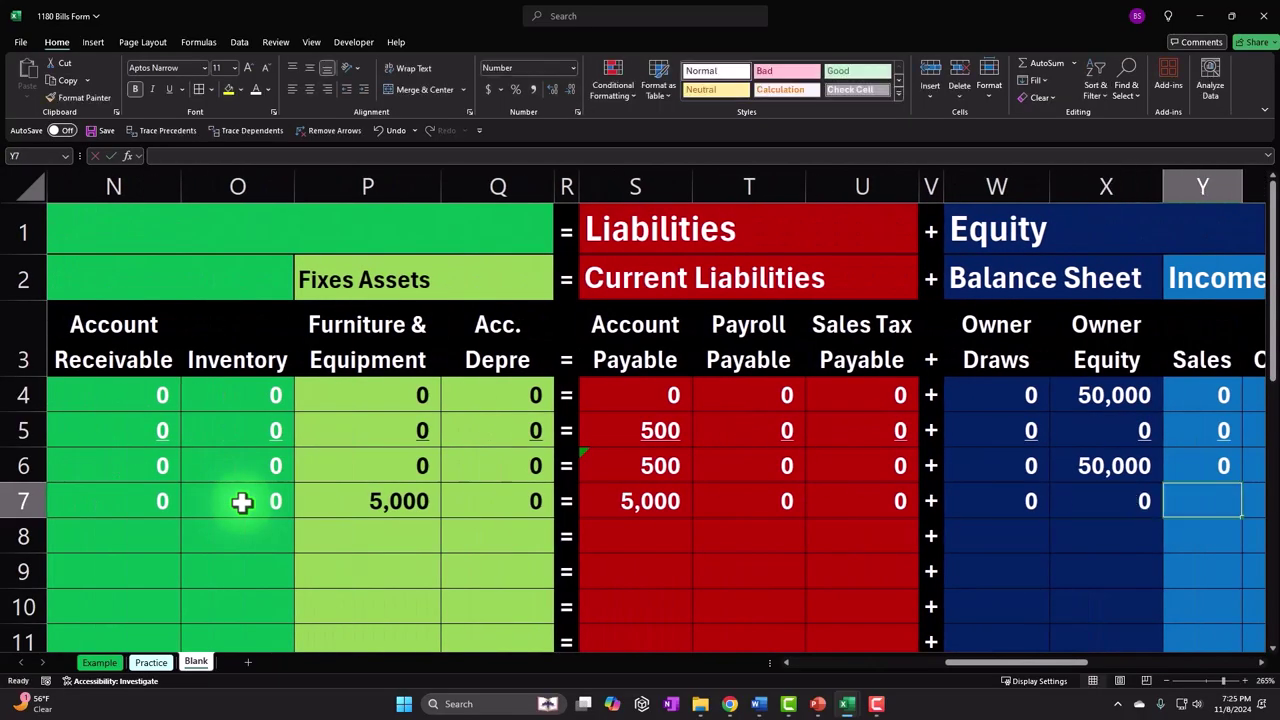
pyautogui.write('0')
pyautogui.press('Right')
pyautogui.write('0')
pyautogui.press('Right')
pyautogui.write('0')
pyautogui.press('Right')
pyautogui.write('0')
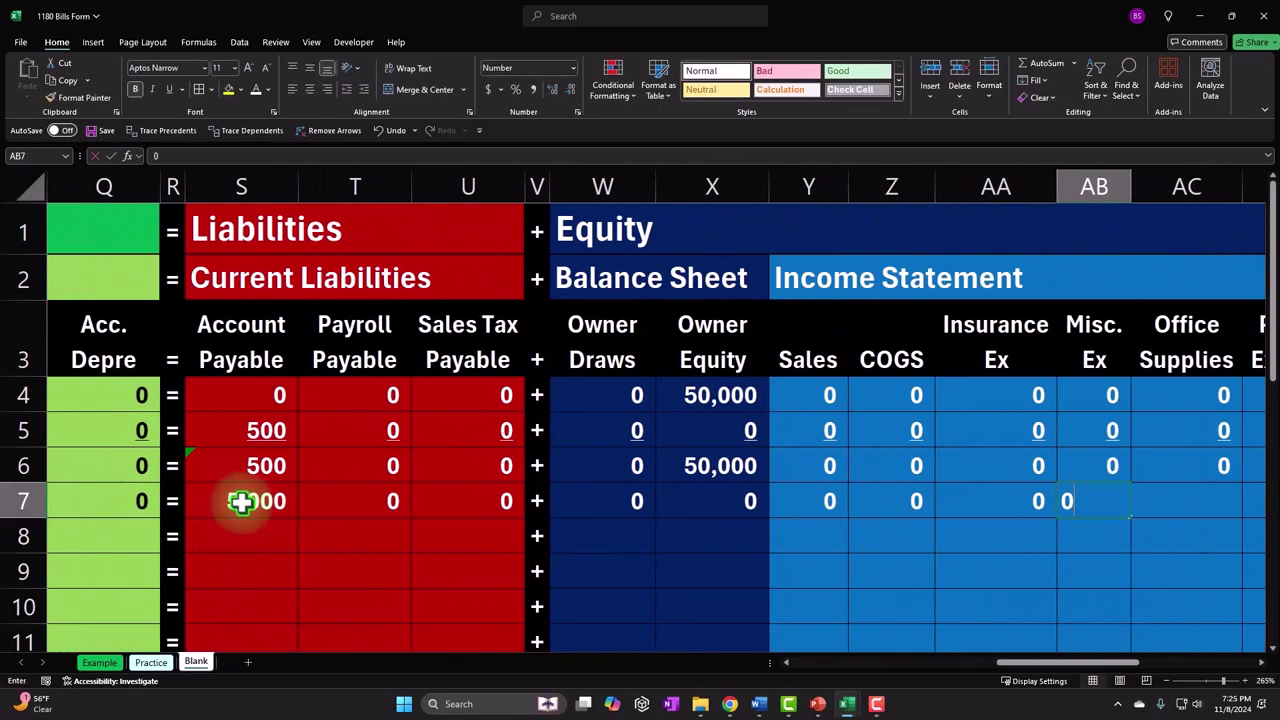
pyautogui.press('Right')
pyautogui.write('0')
pyautogui.press('Right')
pyautogui.write('0')
pyautogui.press('Right')
pyautogui.write('0')
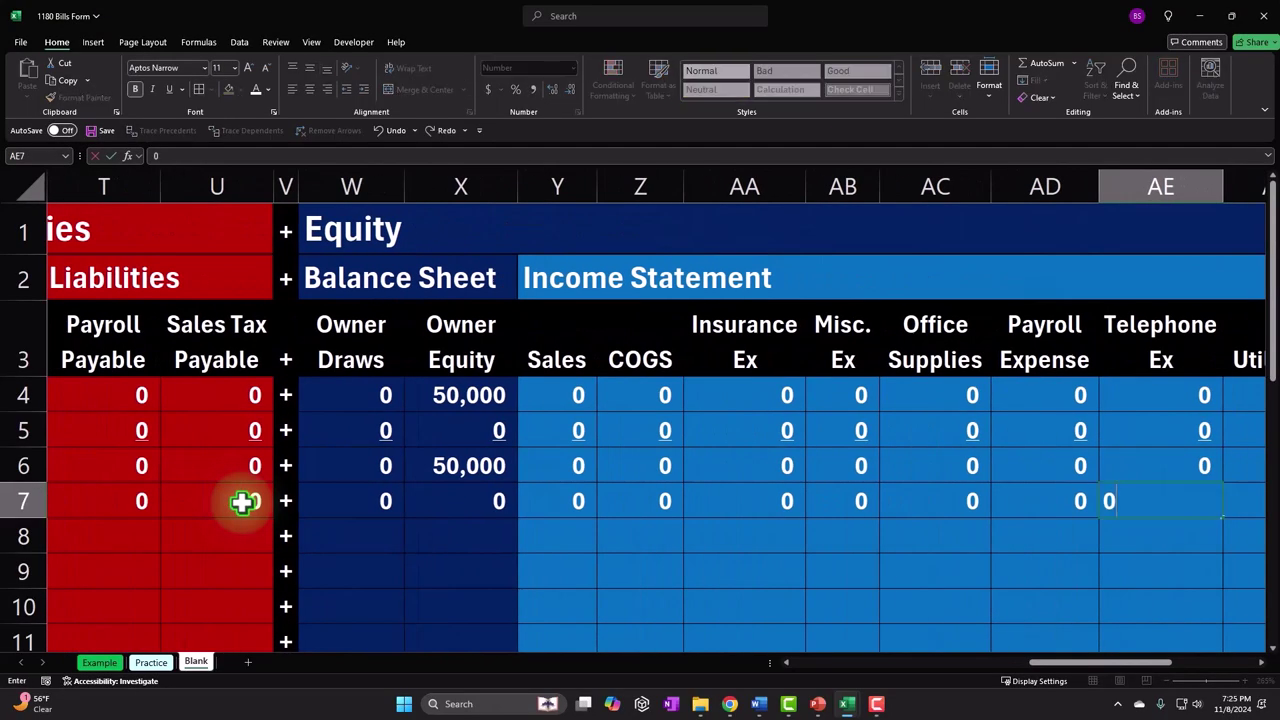
pyautogui.press('Right')
pyautogui.write('0')
pyautogui.press('Right')
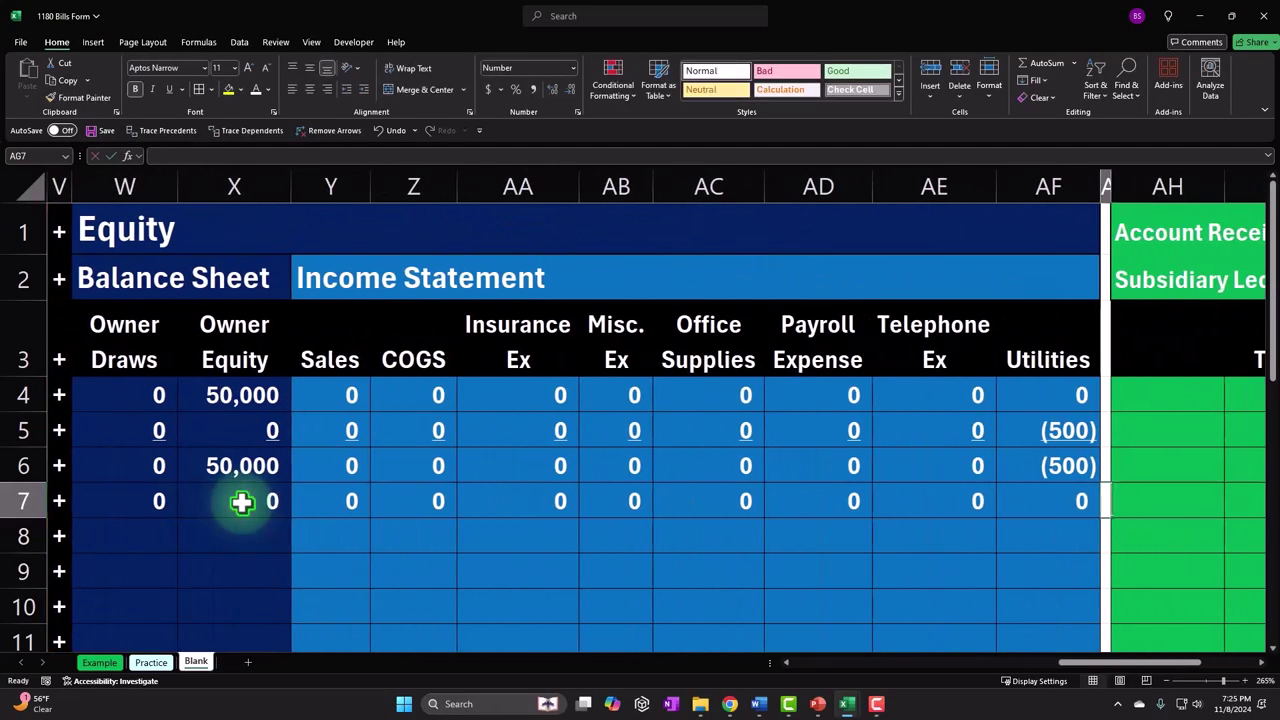
pyautogui.press('Left')
pyautogui.hotkey('shift', 'Left')
pyautogui.hotkey('shift', 'Left')
pyautogui.hotkey('shift', 'Left')
pyautogui.hotkey('shift', 'Left')
pyautogui.hotkey('shift', 'Left')
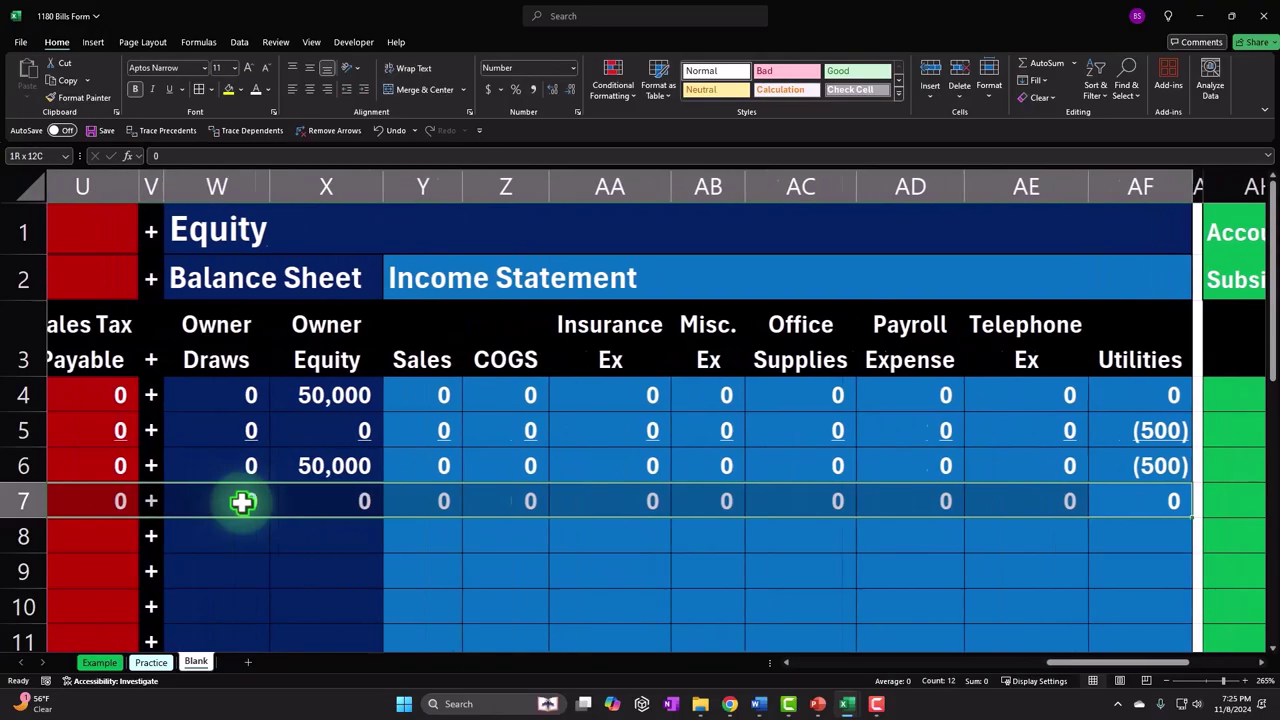
pyautogui.hotkey('shift', 'Left')
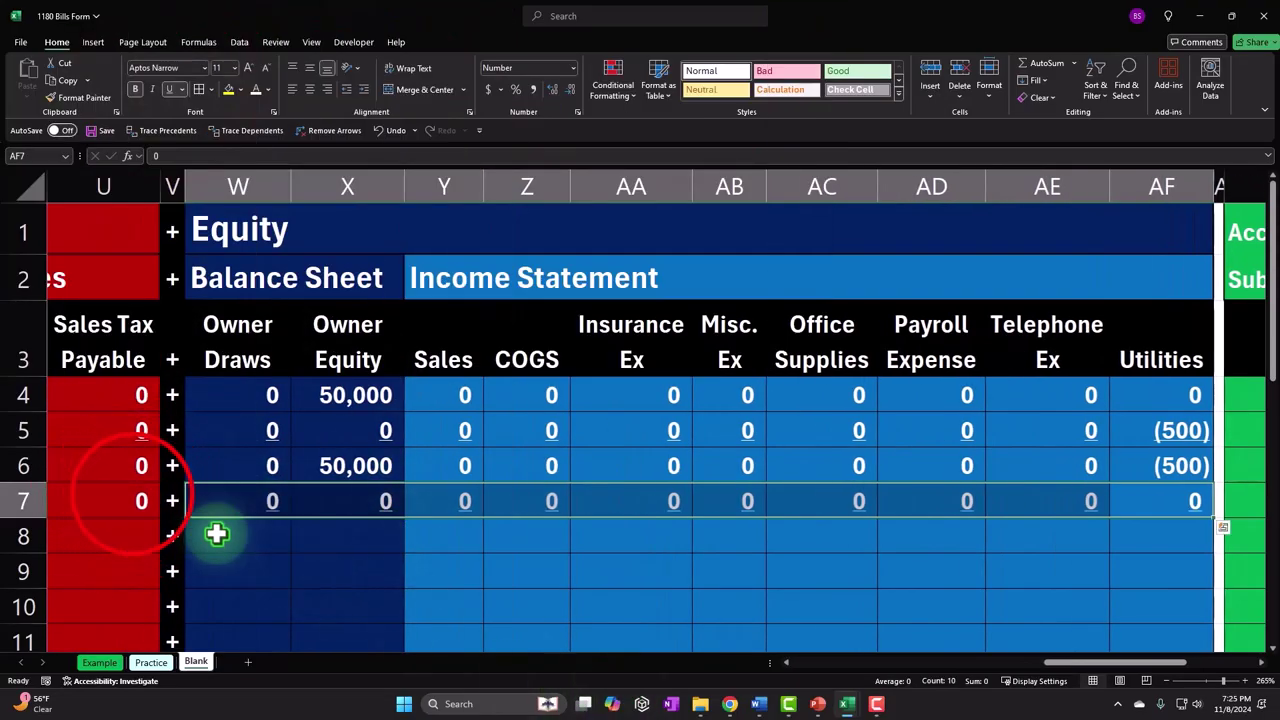
# - Select the row 7 amounts from Cash through Sales Tax Payable and underline them
pyautogui.click(128, 495)
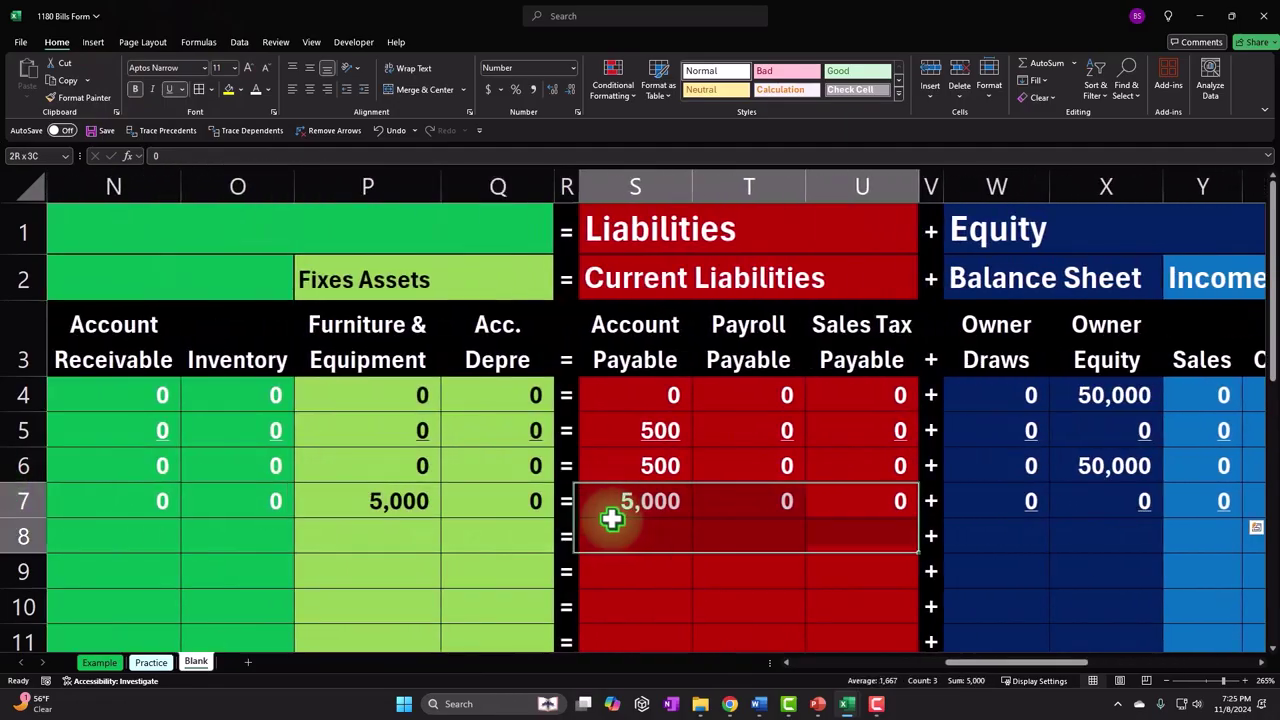
pyautogui.moveTo(5, 495); pyautogui.dragTo(625, 505)
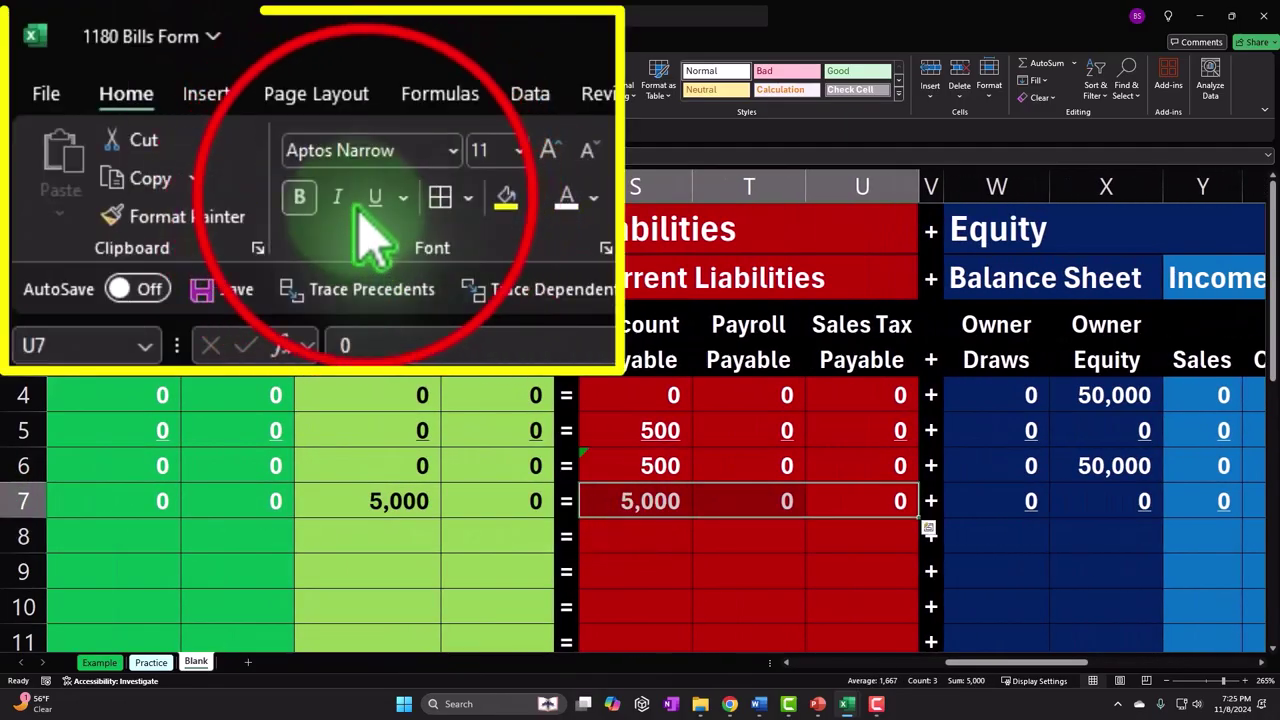
pyautogui.moveTo(490, 500); pyautogui.dragTo(5, 475)
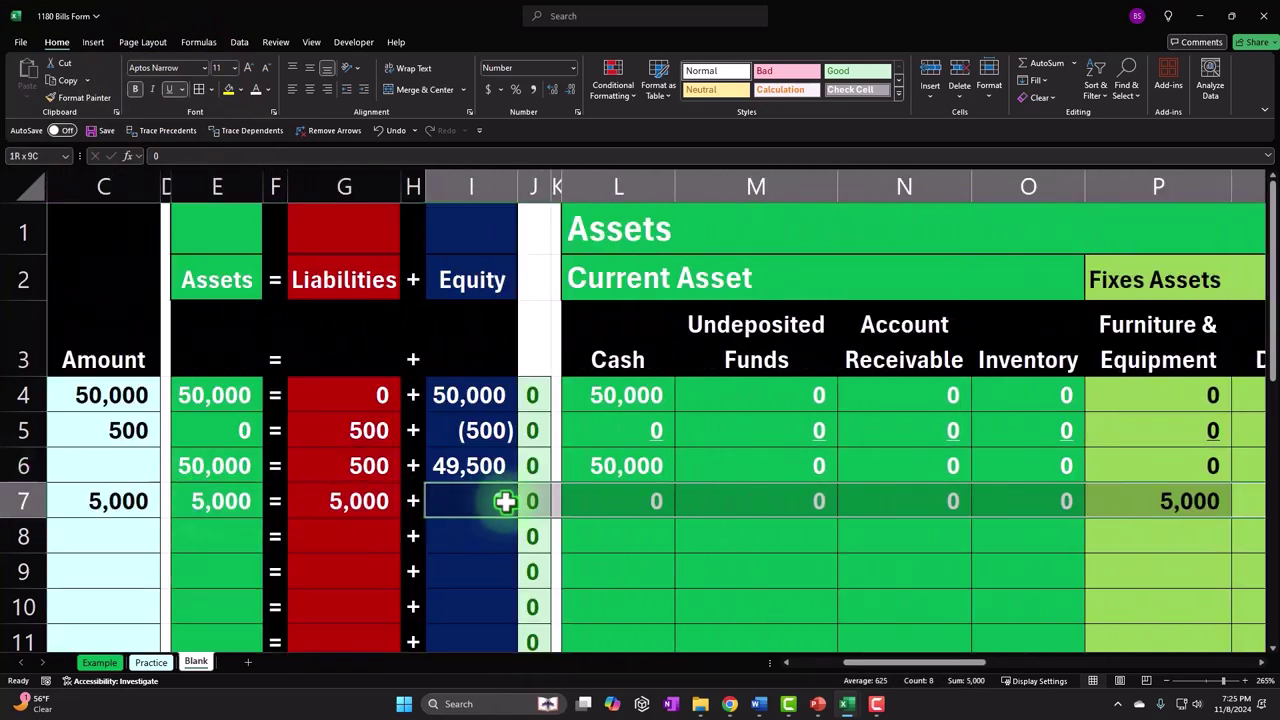
pyautogui.moveTo(5, 475); pyautogui.dragTo(620, 510)
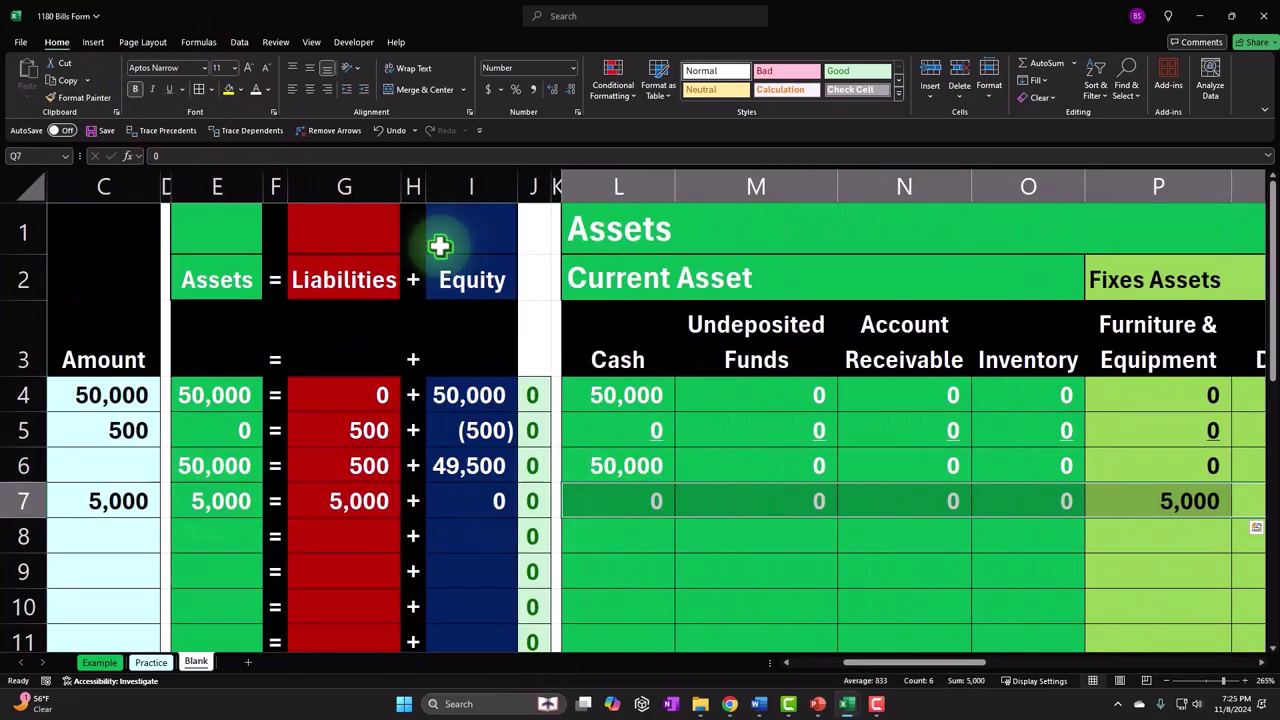
pyautogui.click(168, 89)
pyautogui.click(493, 528)
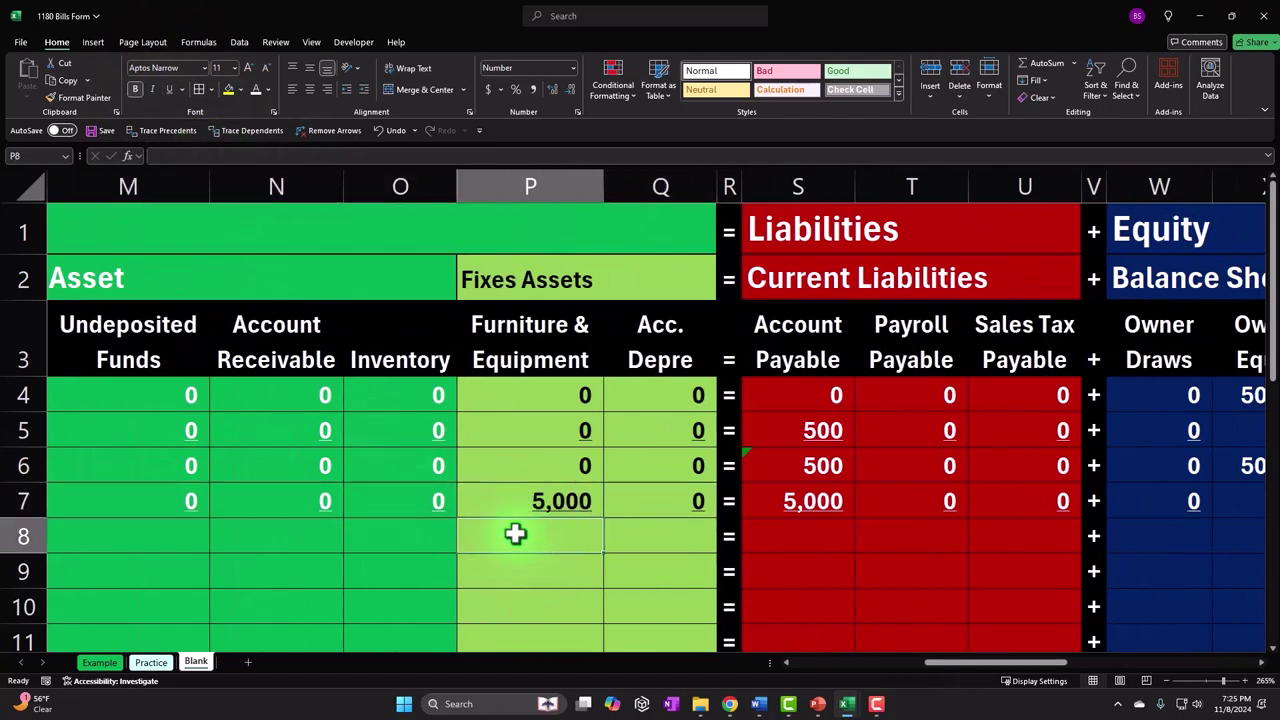
pyautogui.press('Left')
pyautogui.press('Left')
pyautogui.press('Left')
pyautogui.press('Left')
pyautogui.press('Left')
pyautogui.press('Left')
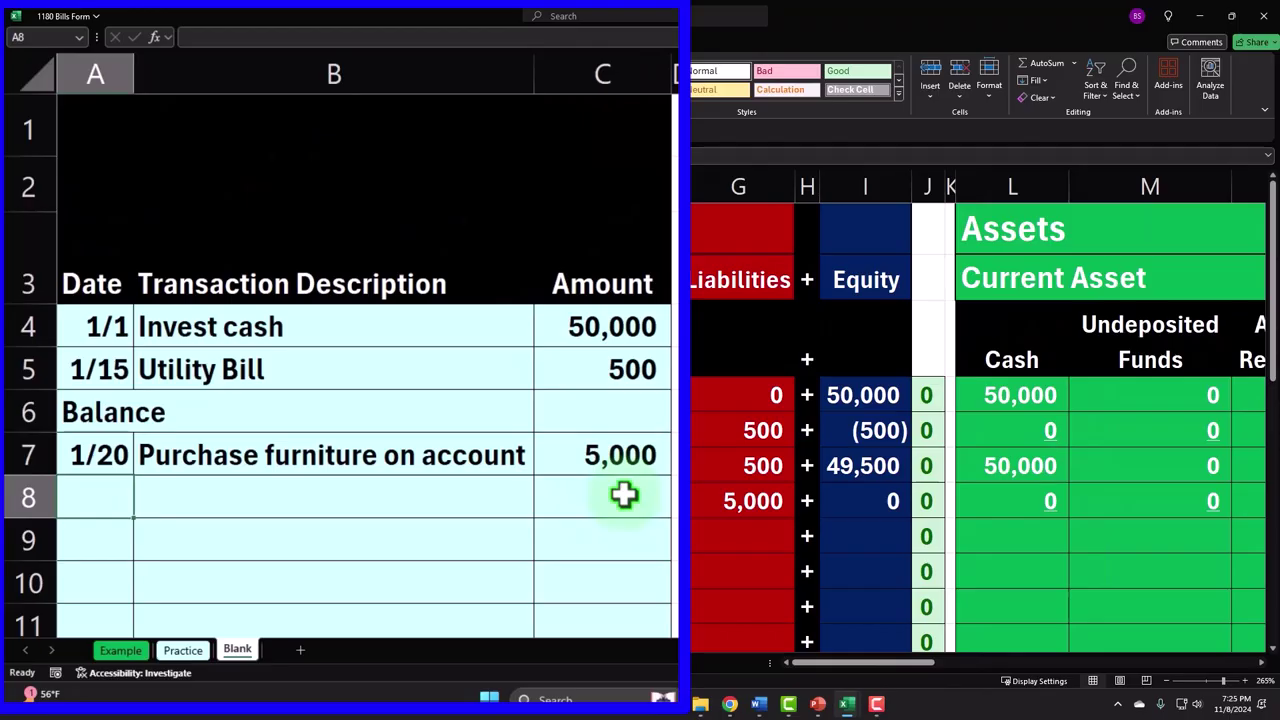
# - Label A8 'Balance' and compare it with the earlier Balance row's =SUM(L4:L5)
pyautogui.write('Balance')
pyautogui.click(624, 494)
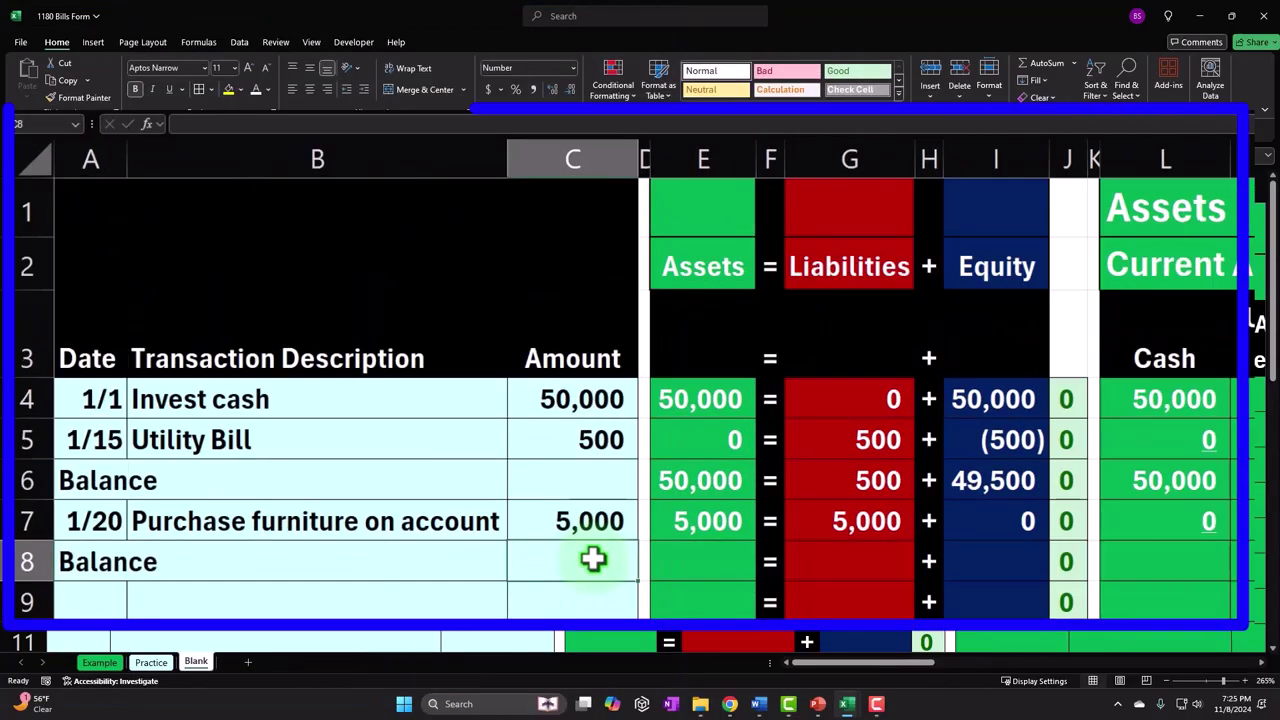
pyautogui.press('Right')
pyautogui.press('Right')
pyautogui.press('Right')
pyautogui.press('Right')
pyautogui.press('Right')
pyautogui.press('Right')
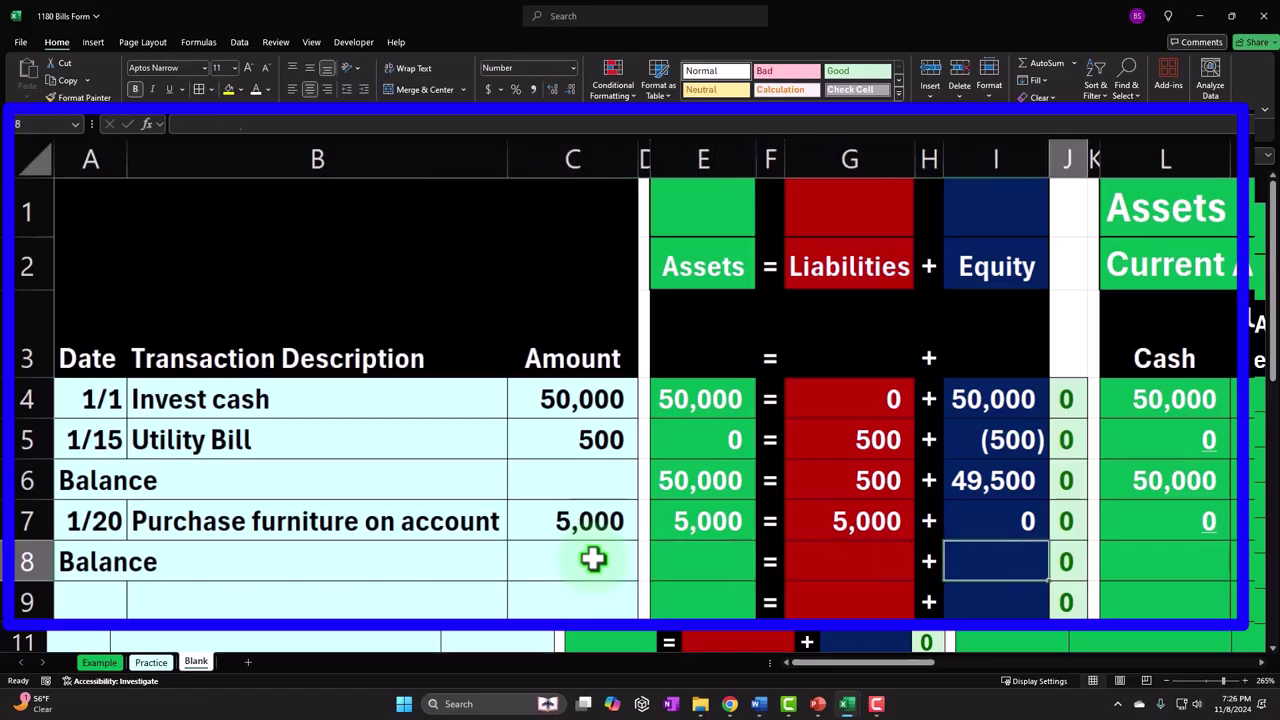
pyautogui.click(1157, 471)
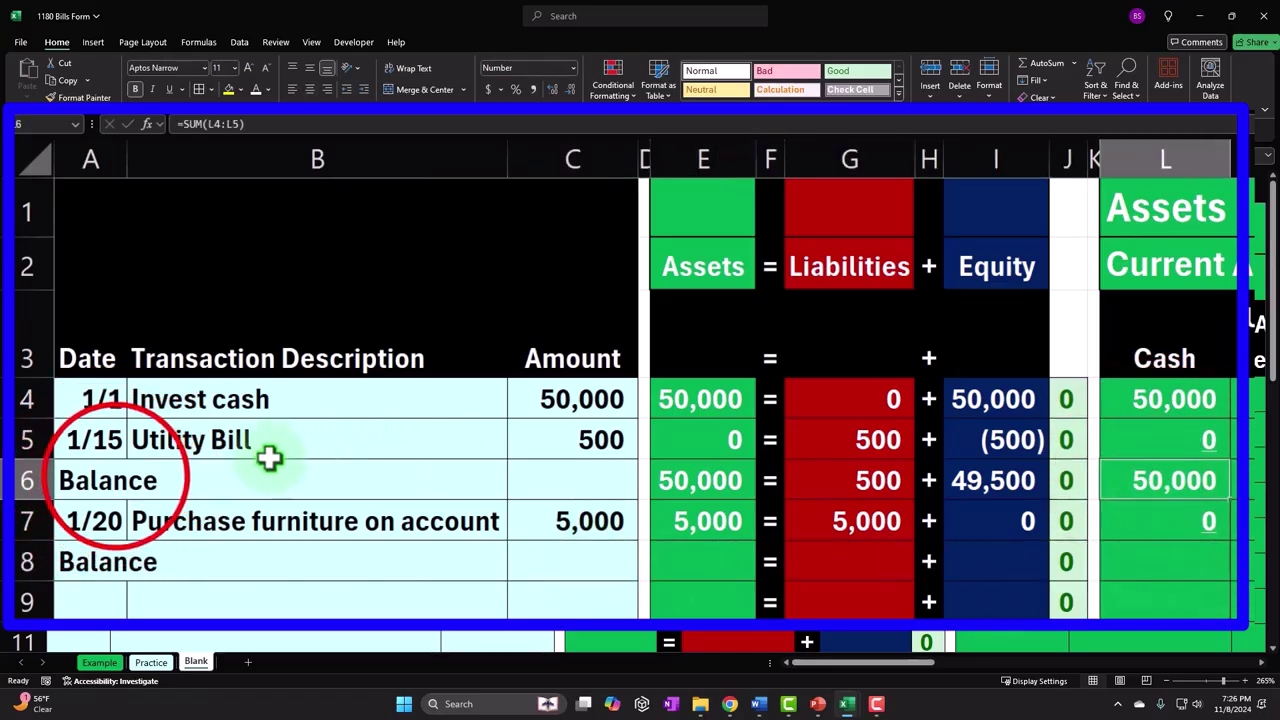
pyautogui.moveTo(115, 478); pyautogui.dragTo(1216, 487)
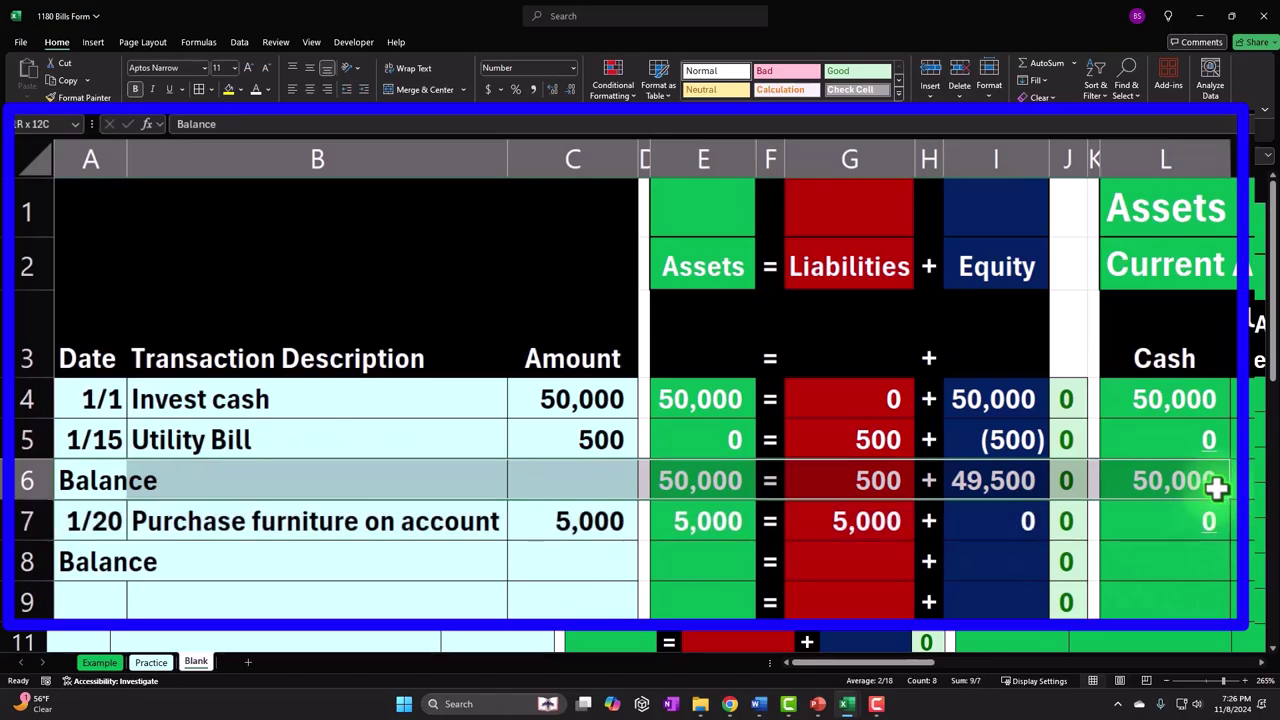
# - Enter =SUM(L6:L7) in L8 so the Cash balance totals rows 6 and 7
pyautogui.click(1160, 482)
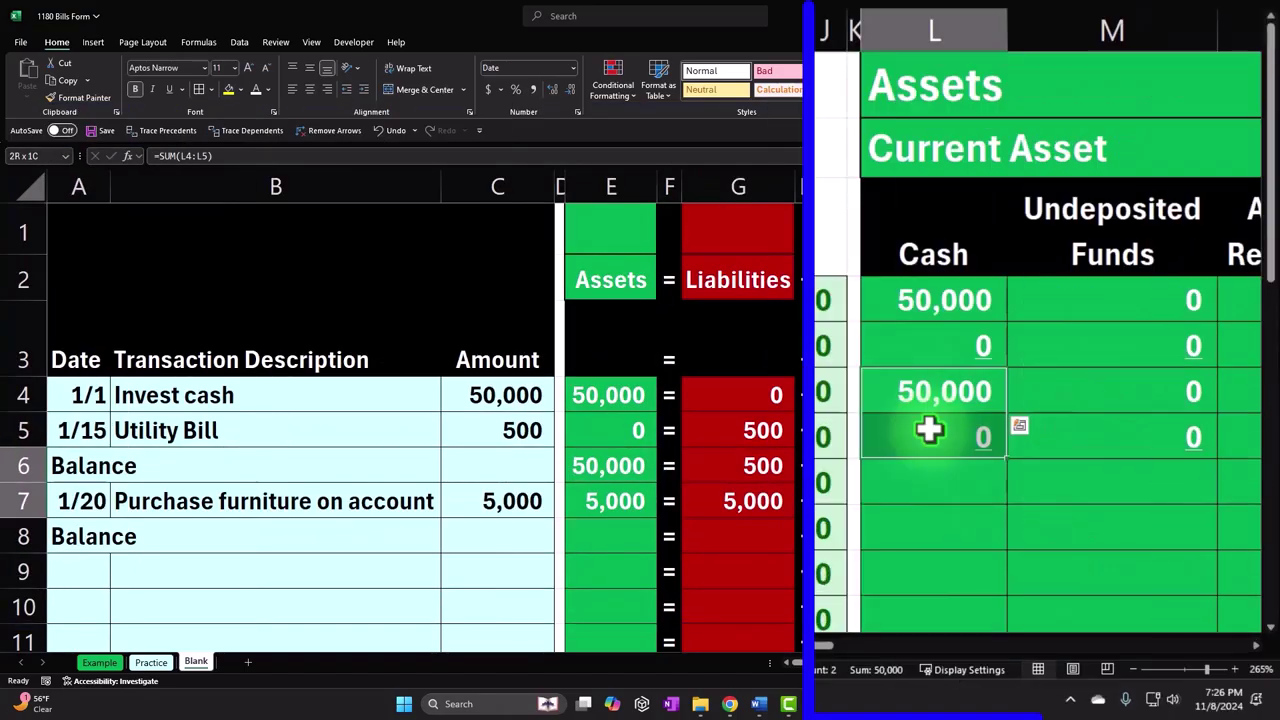
pyautogui.keyDown('shift'); pyautogui.click(1160, 521); pyautogui.keyUp('shift')
pyautogui.click(936, 482)
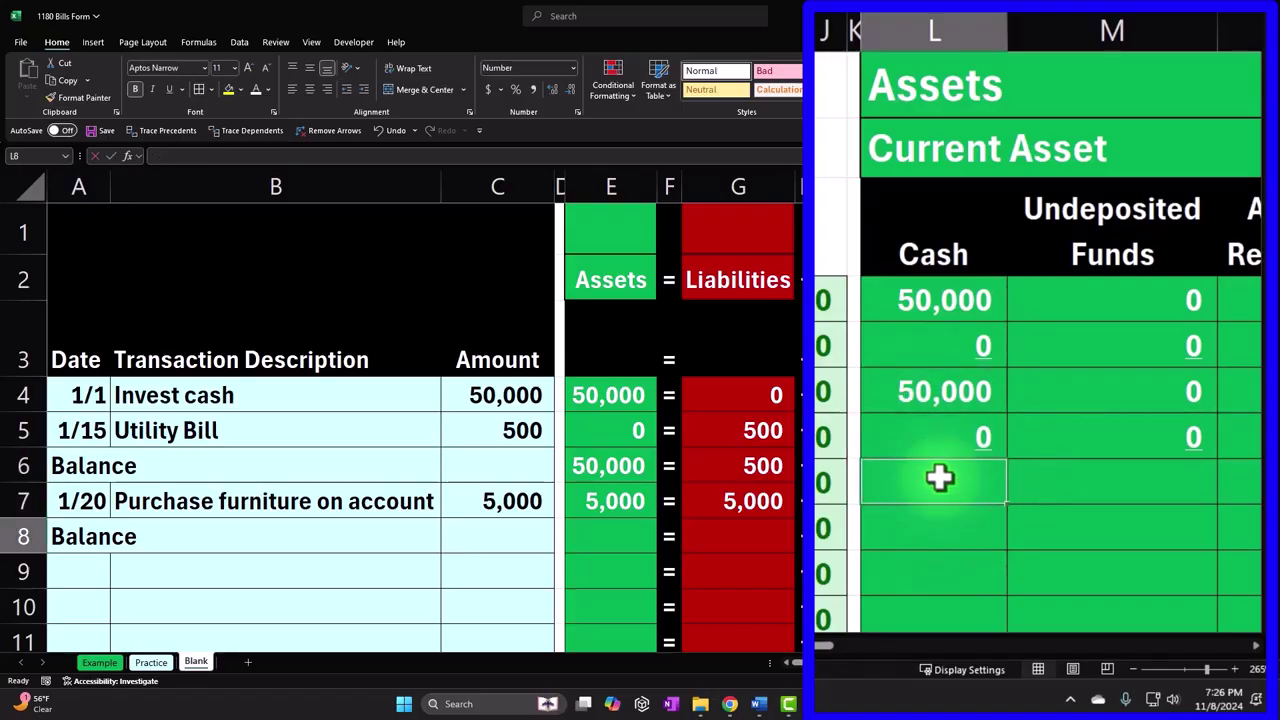
pyautogui.write('=sum(L6:L7')
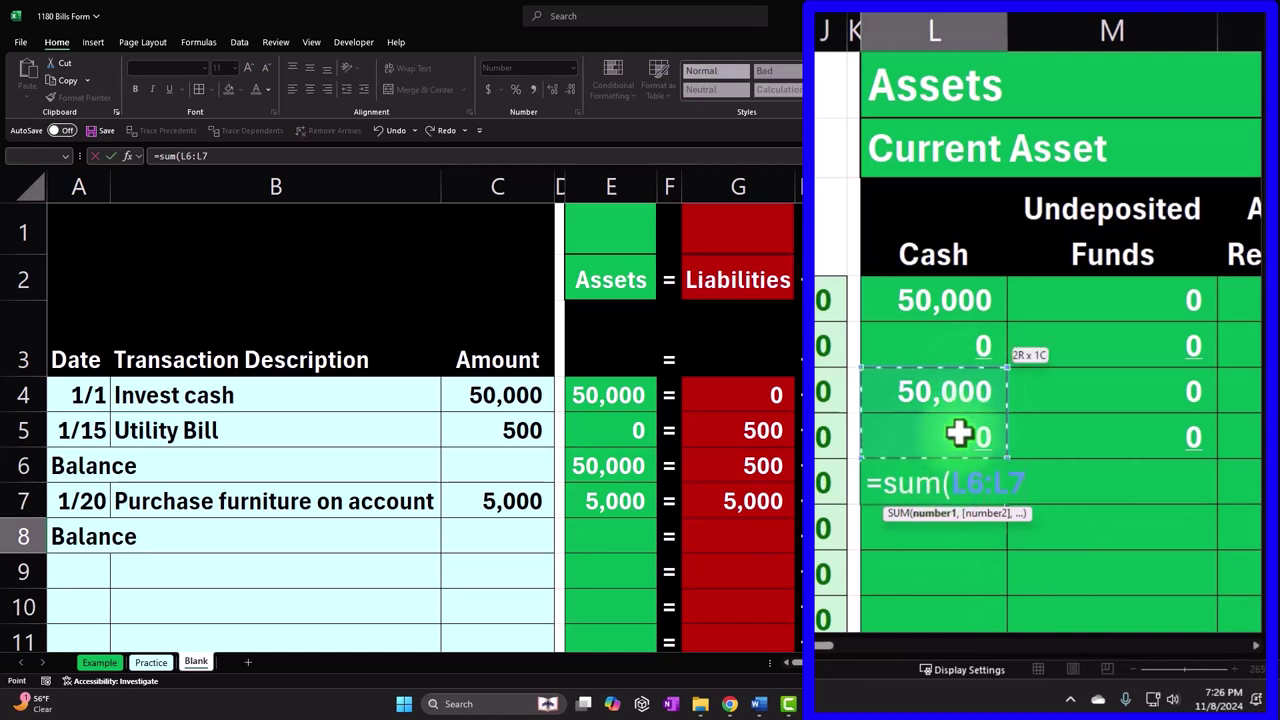
pyautogui.press('Return')
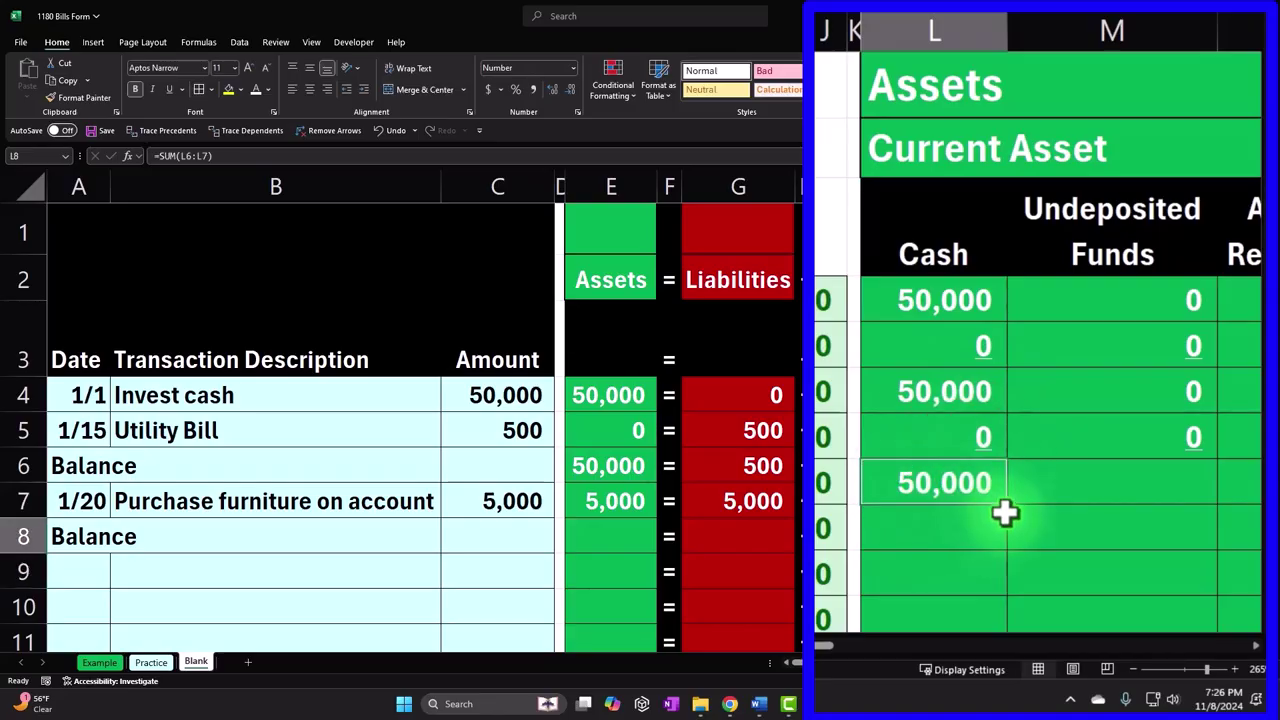
# - Paste the balance formula into the remaining row 8 asset columns
pyautogui.click(1030, 525)
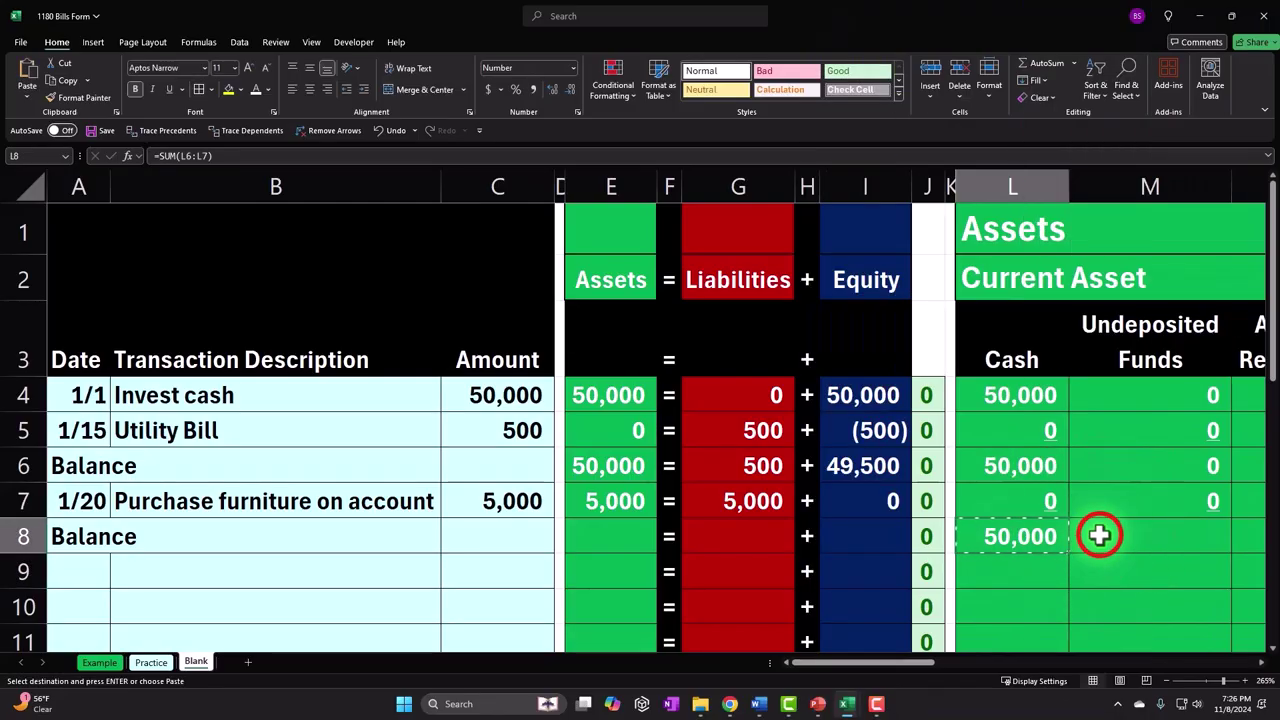
pyautogui.hscroll(2, 700, 420)
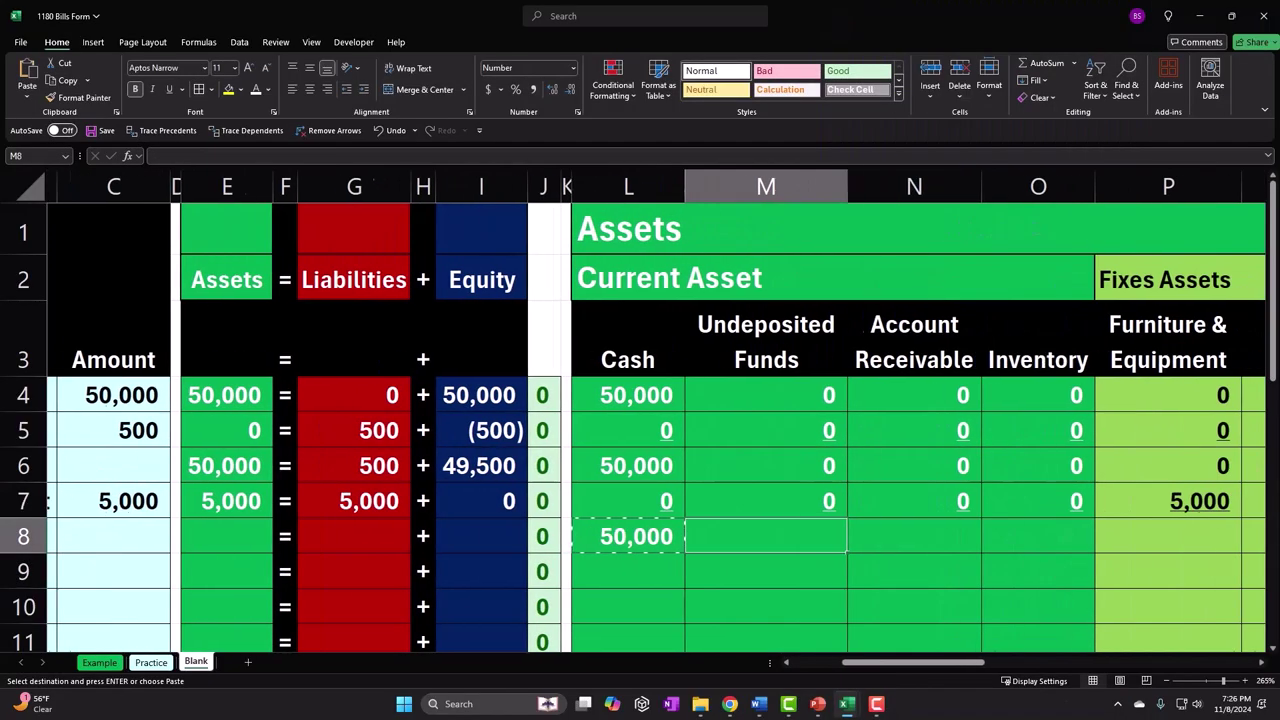
pyautogui.hscroll(3, 943, 543)
pyautogui.rightClick(931, 543)
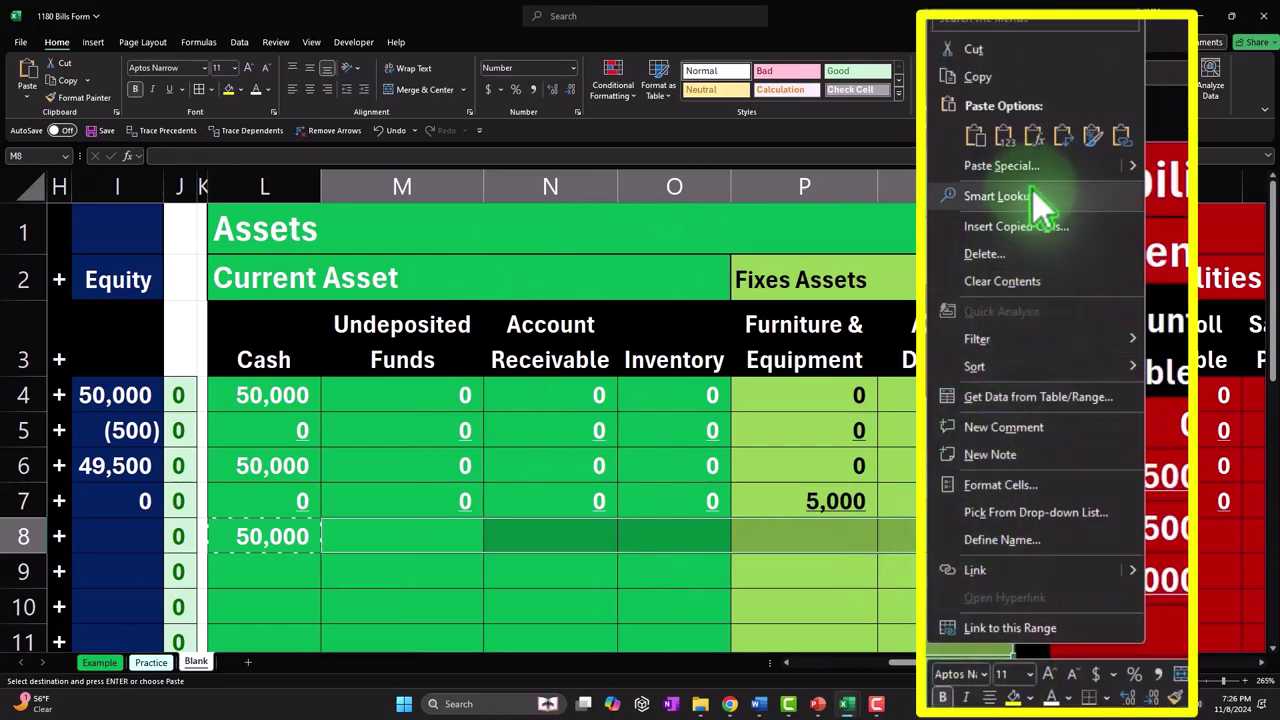
pyautogui.click(1075, 505)
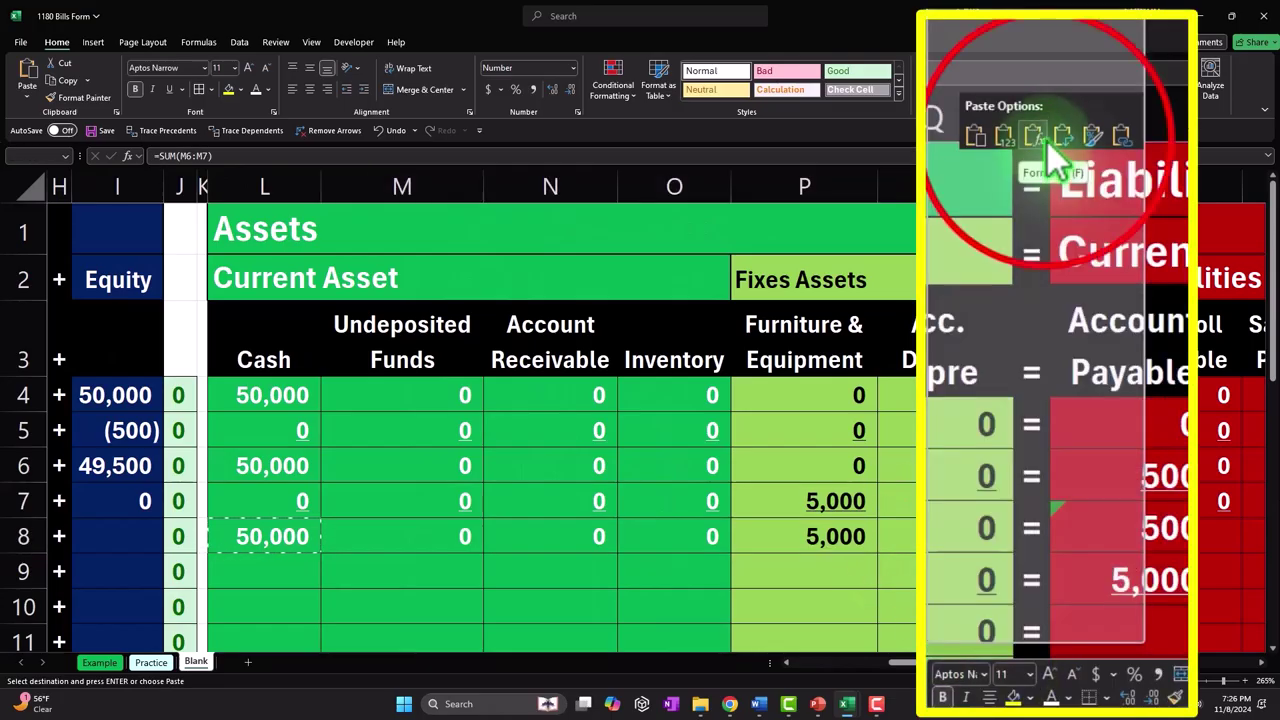
# - Paste the balance formula as formulas into the row 8 liability and equity columns through Utilities
pyautogui.moveTo(1075, 535); pyautogui.dragTo(435, 533)
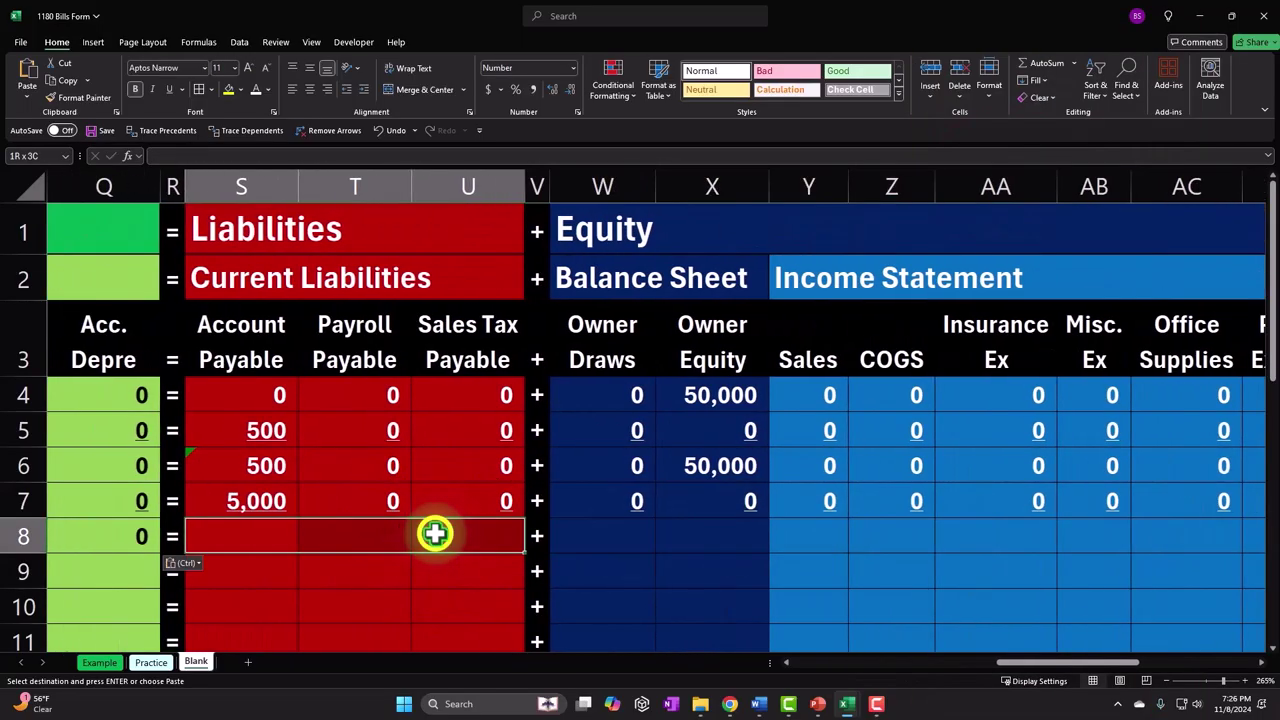
pyautogui.rightClick(435, 533)
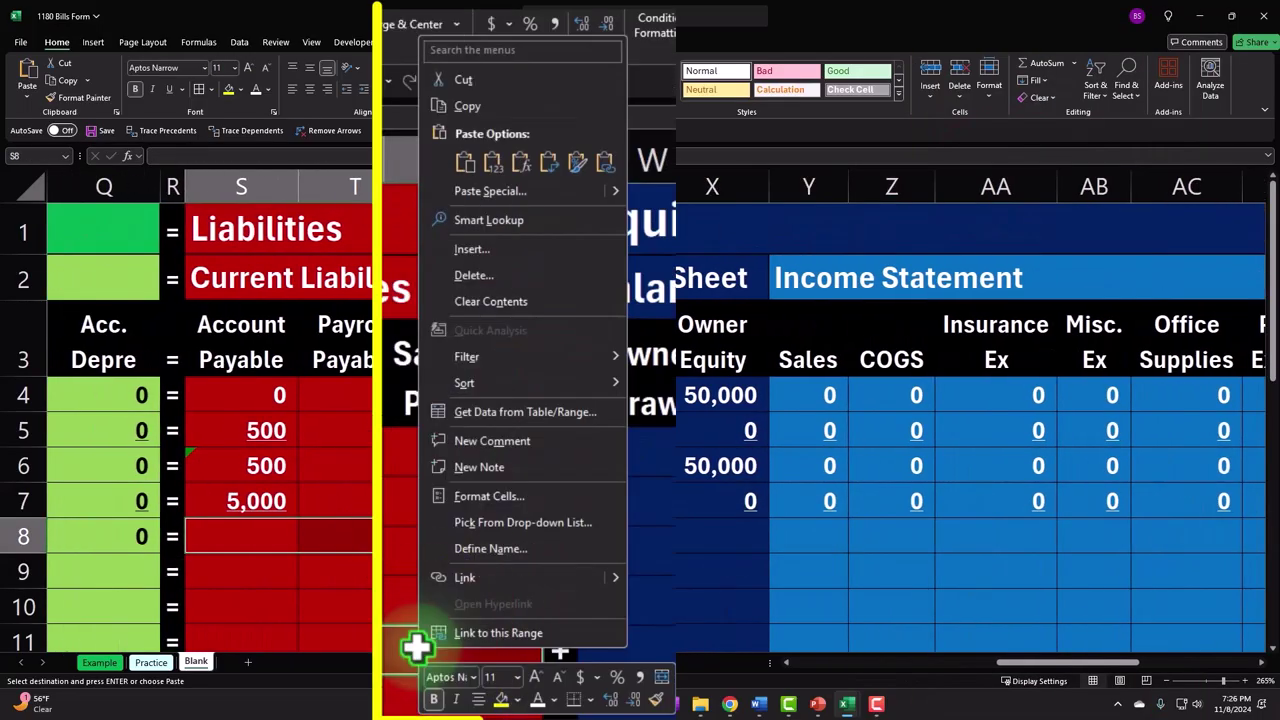
pyautogui.click(521, 165)
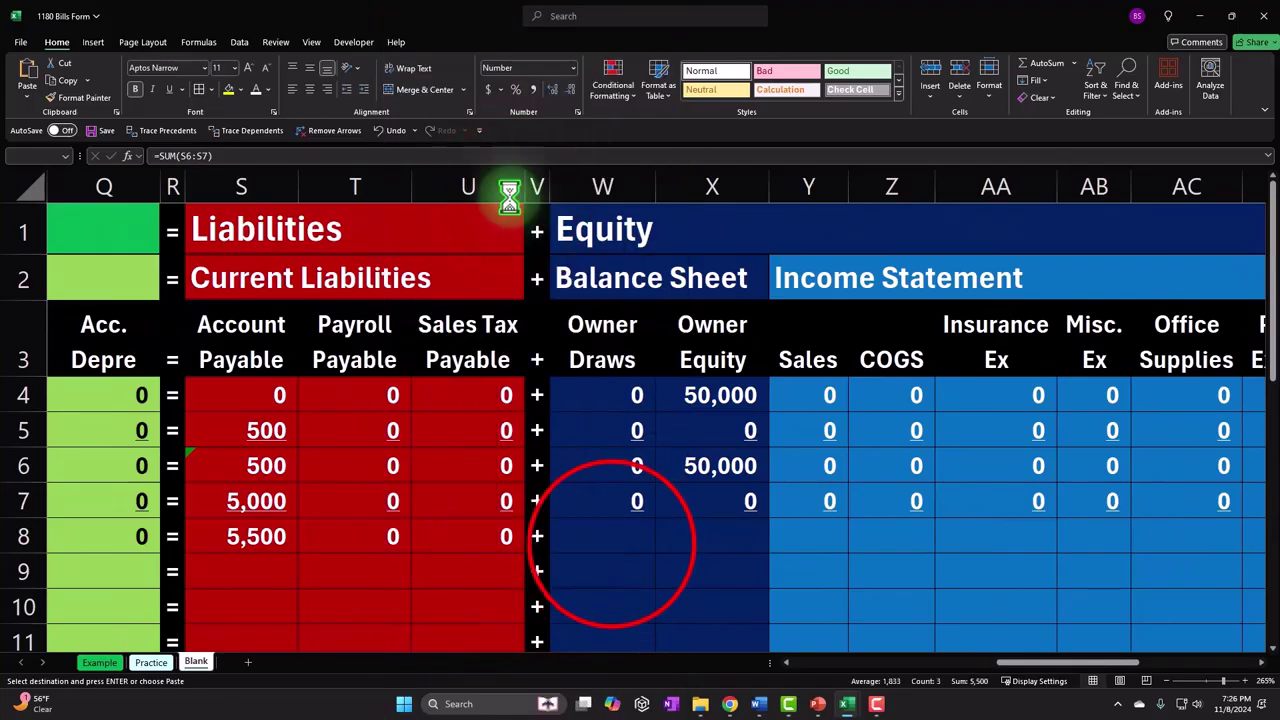
pyautogui.moveTo(608, 543); pyautogui.dragTo(1129, 537)
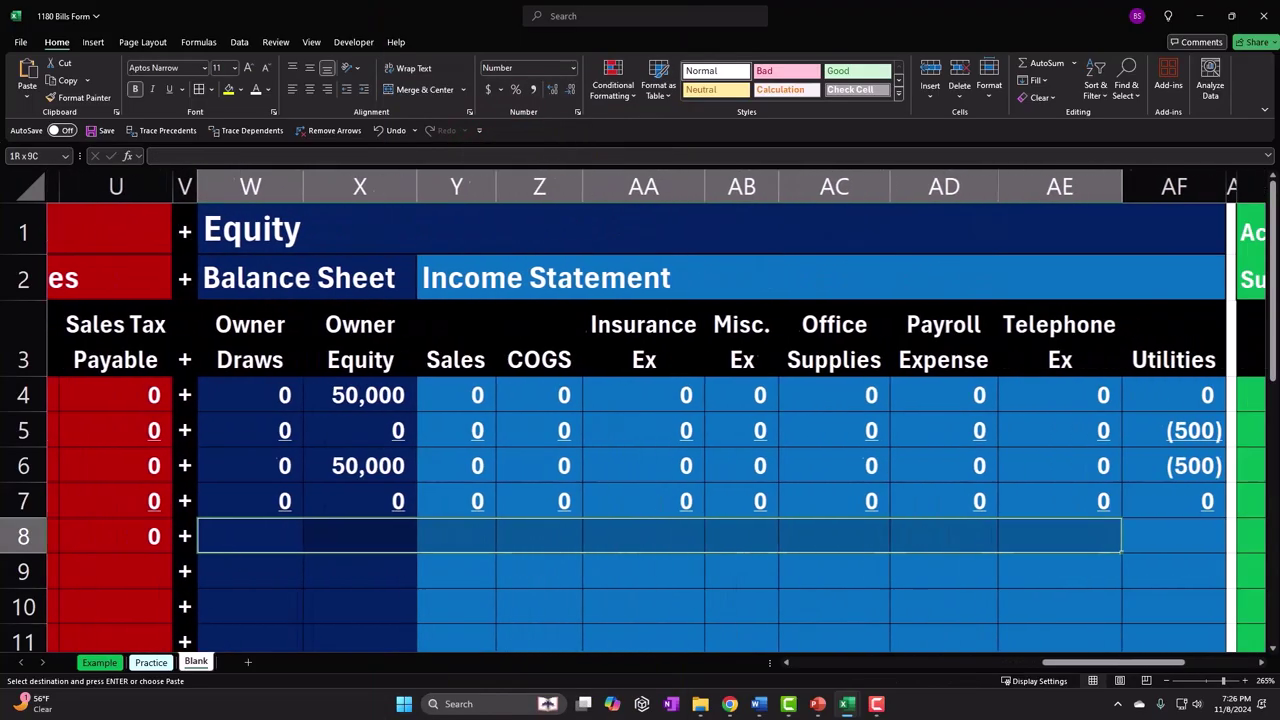
pyautogui.rightClick(1129, 537)
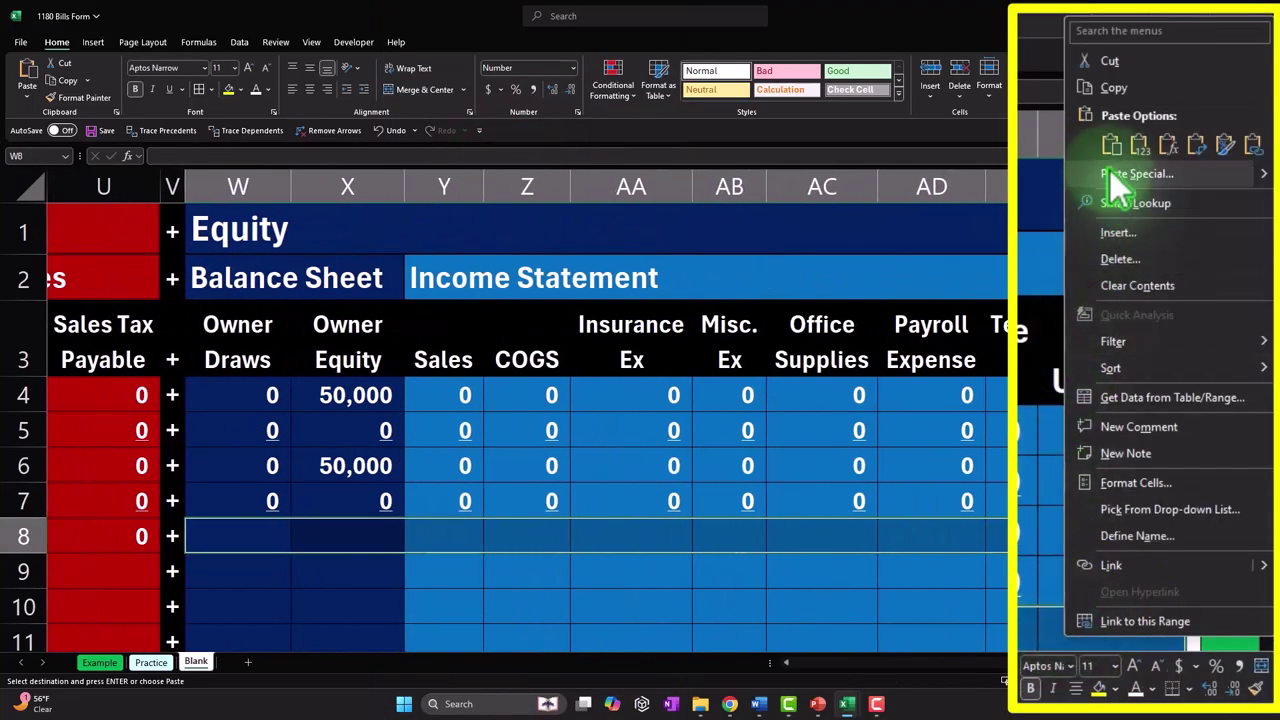
pyautogui.click(1138, 146)
pyautogui.click(1140, 146)
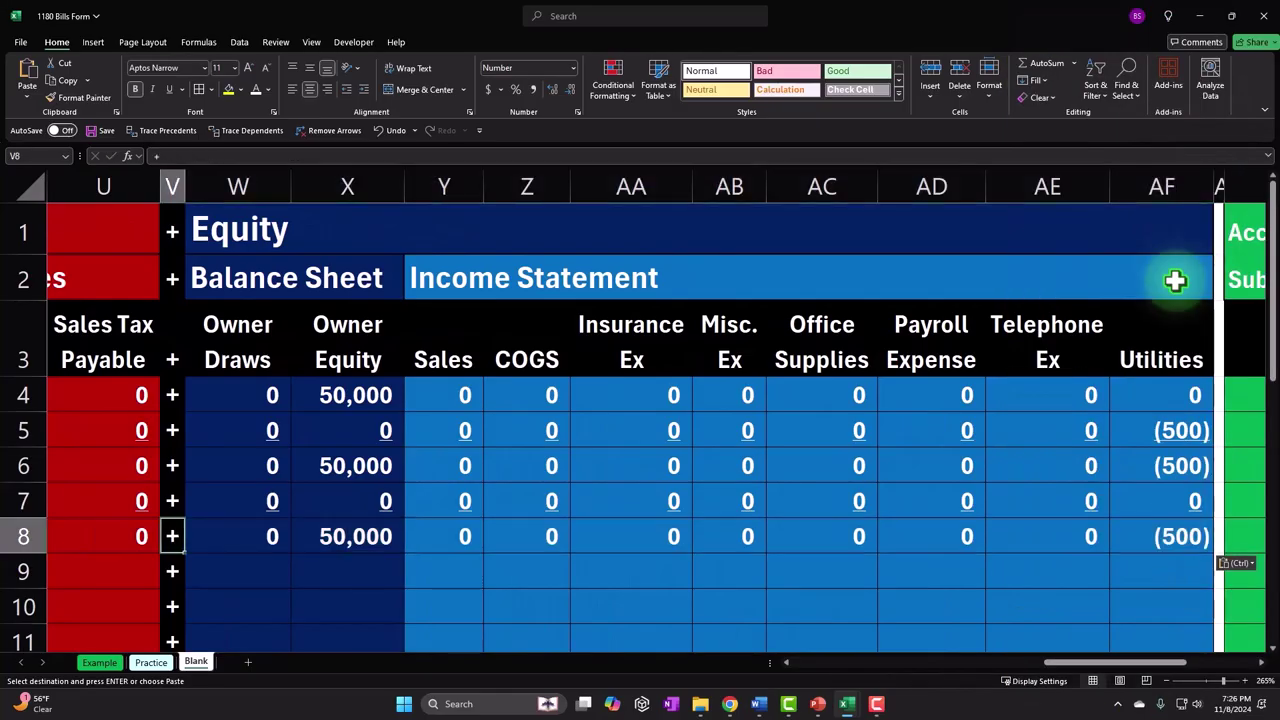
pyautogui.press('Home')
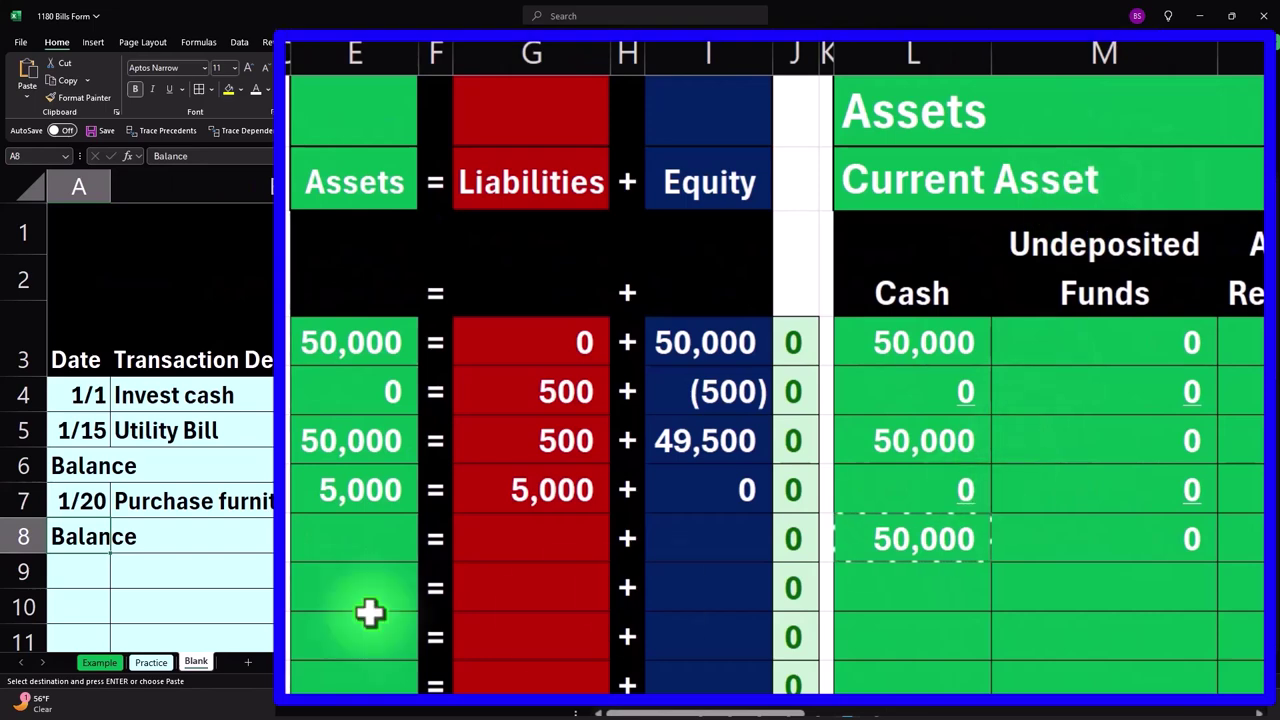
# - Copy the row 7 Assets, Liabilities and Equity totals down into row 8
pyautogui.click(365, 492)
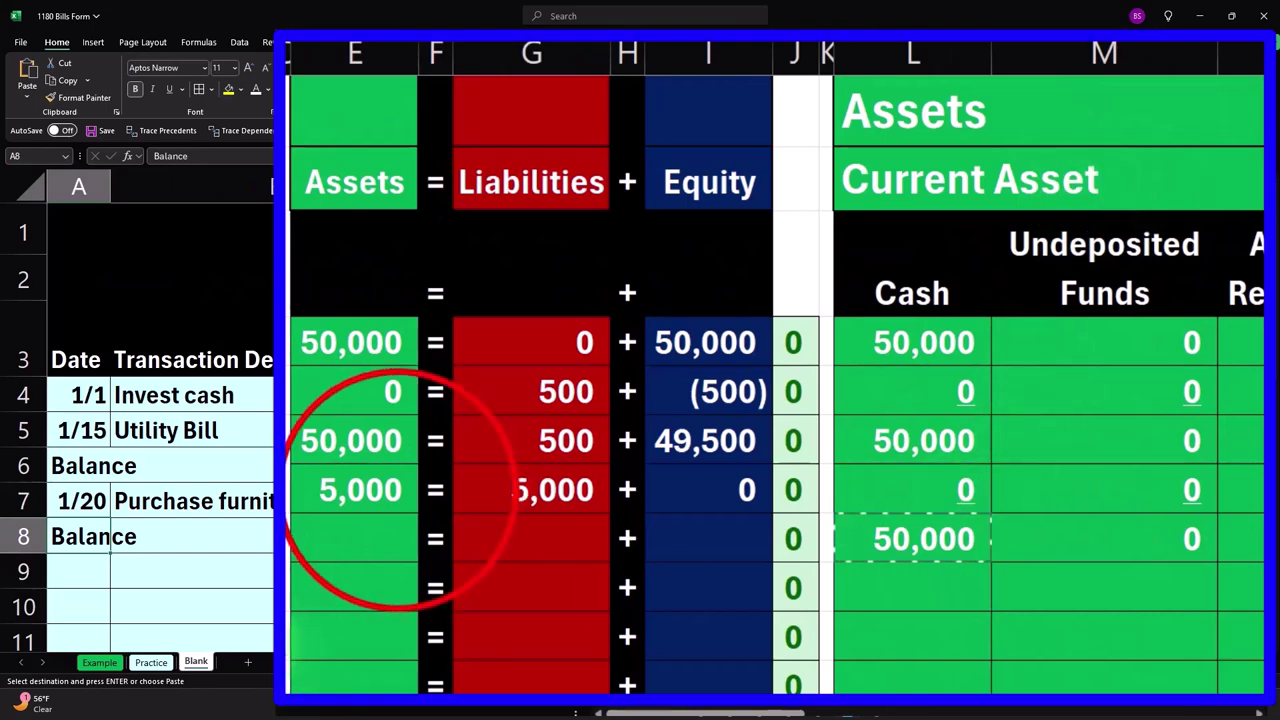
pyautogui.click(423, 512)
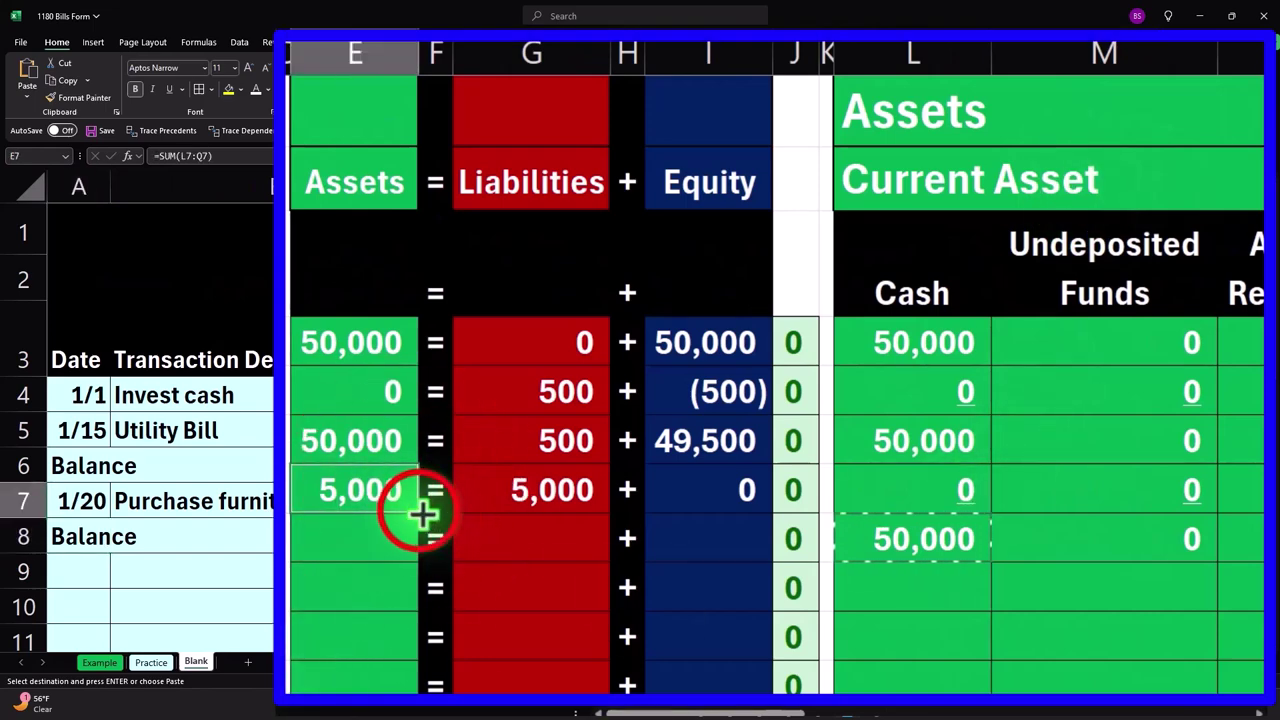
pyautogui.moveTo(423, 512); pyautogui.dragTo(416, 542)
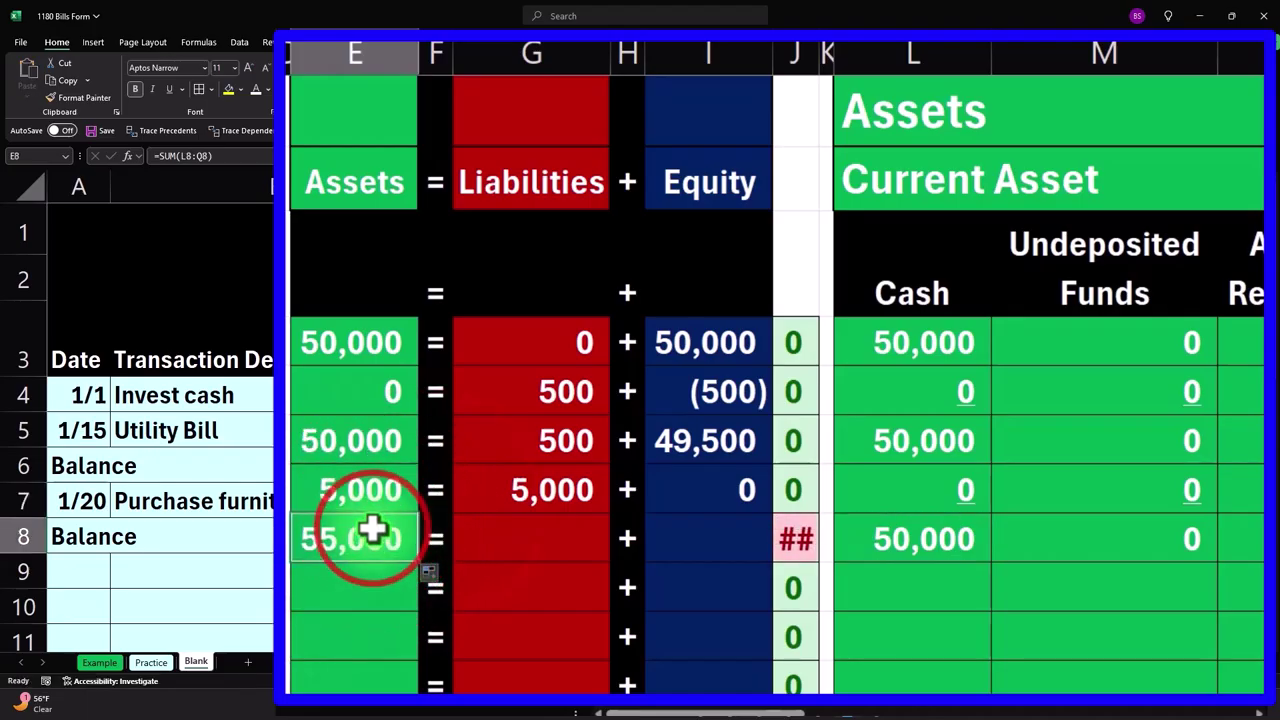
pyautogui.click(543, 489)
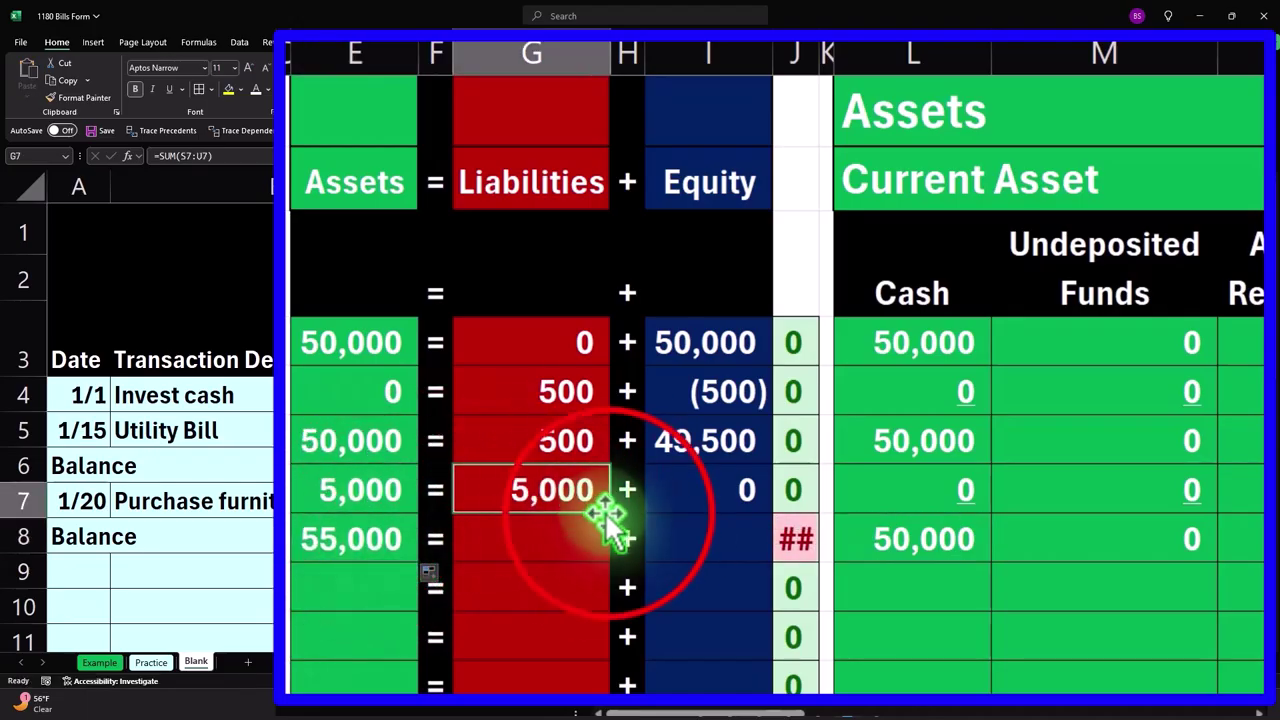
pyautogui.moveTo(608, 513); pyautogui.dragTo(612, 541)
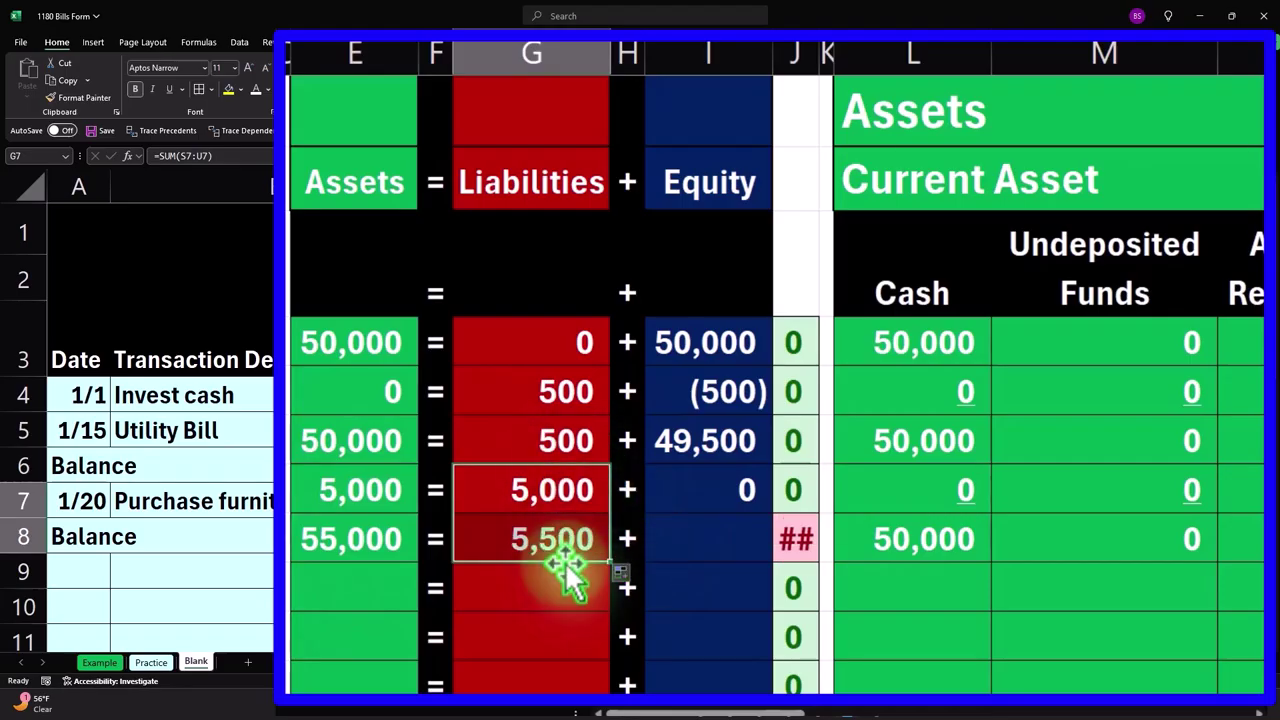
pyautogui.click(716, 493)
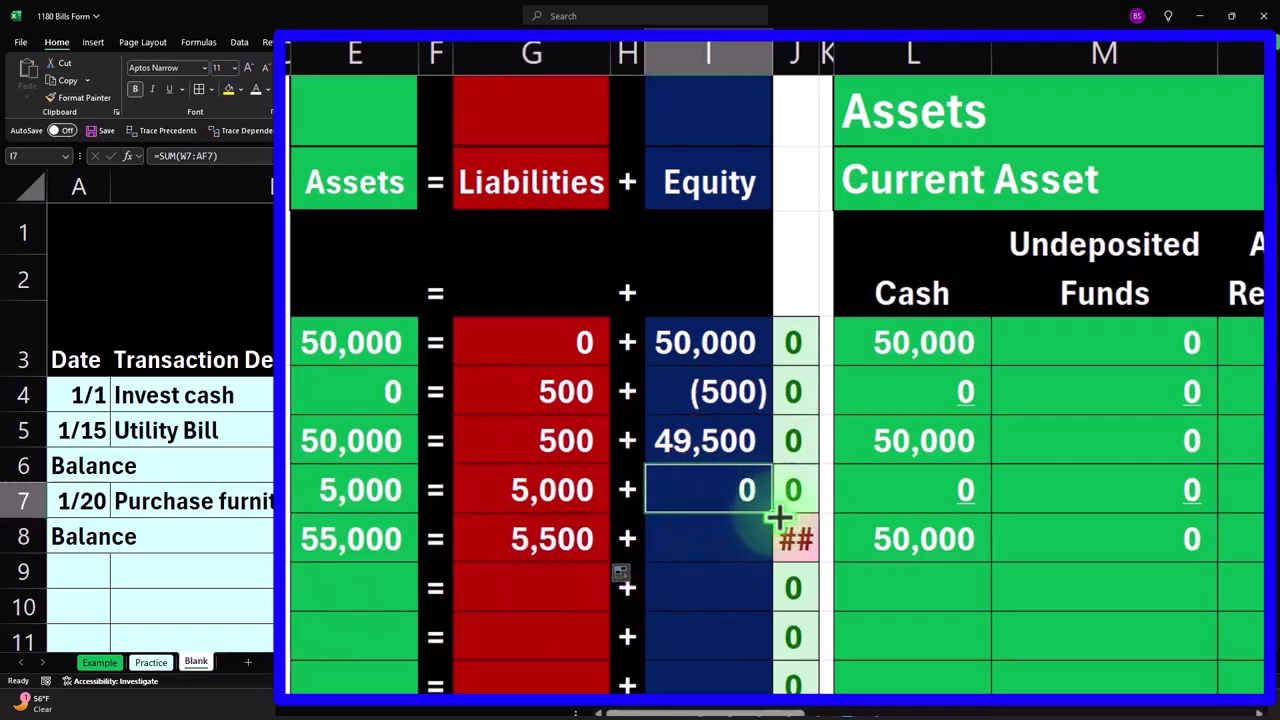
pyautogui.moveTo(771, 512); pyautogui.dragTo(771, 538)
# - Verify row 8: assets 55,000, equity 49,500, Account Payable 5,500, plus Cash and Furniture formulas
pyautogui.click(727, 540)
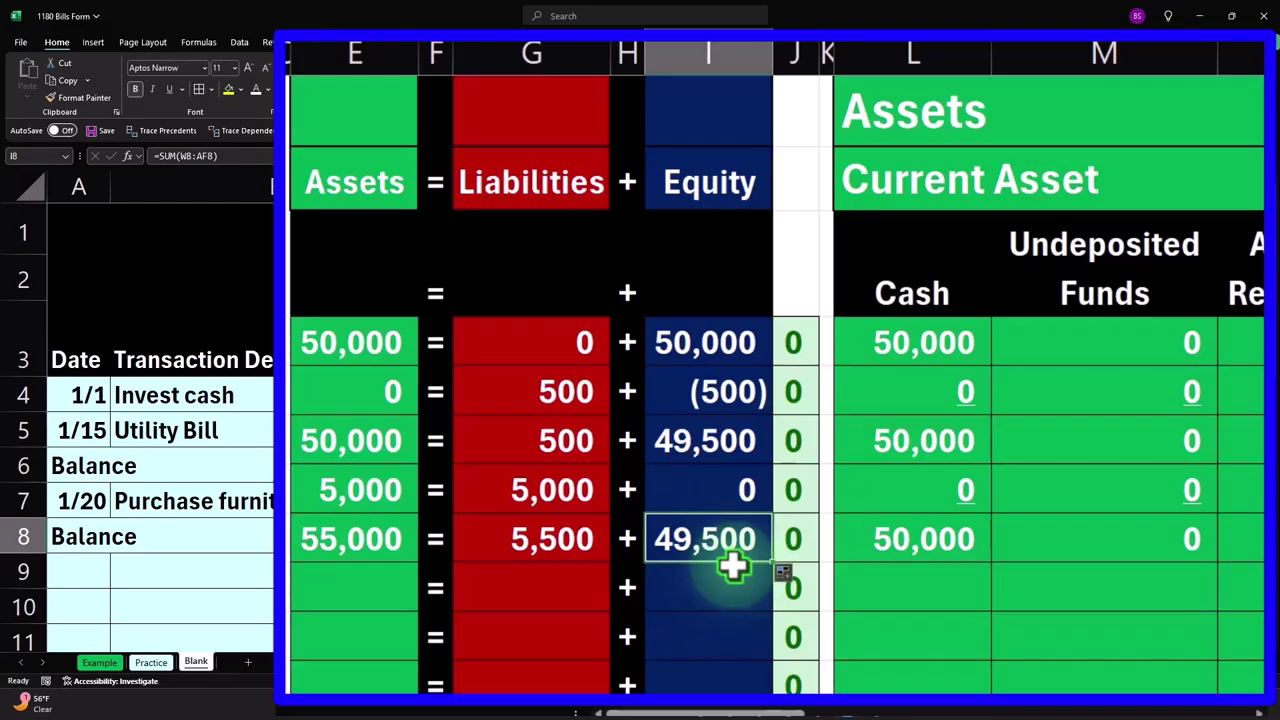
pyautogui.click(345, 548)
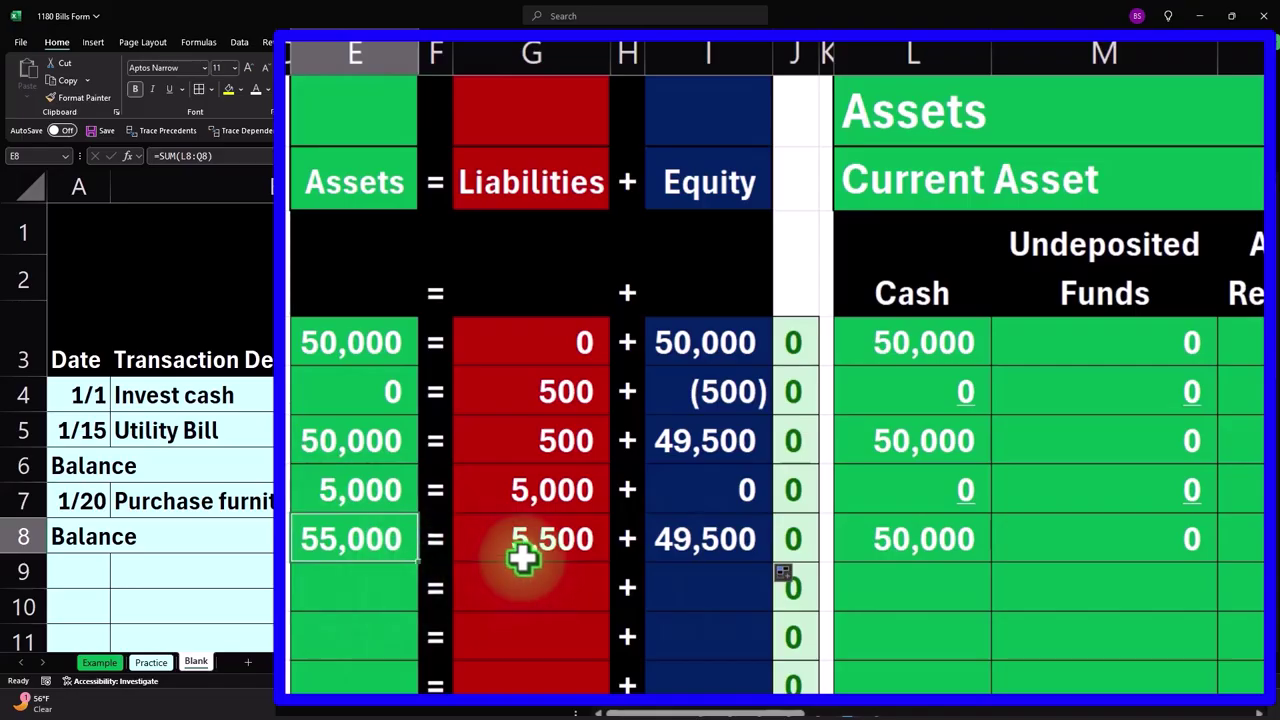
pyautogui.click(714, 539)
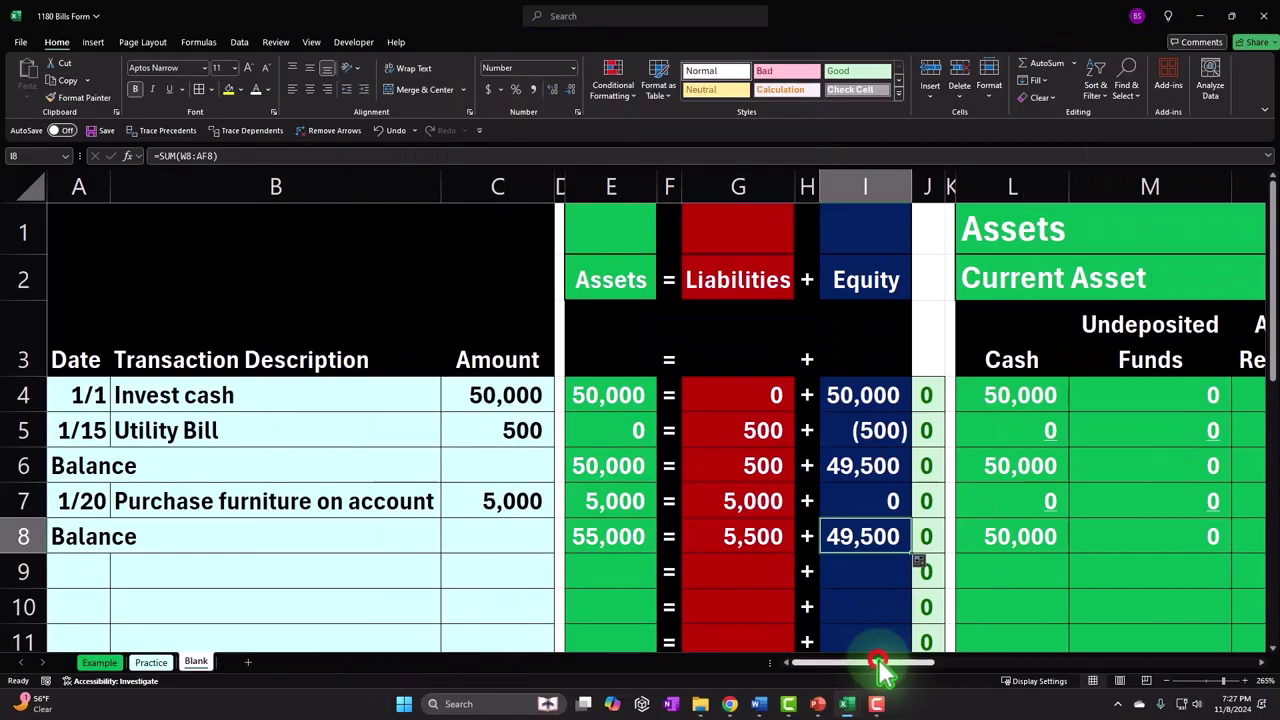
pyautogui.moveTo(886, 664); pyautogui.dragTo(1000, 674)
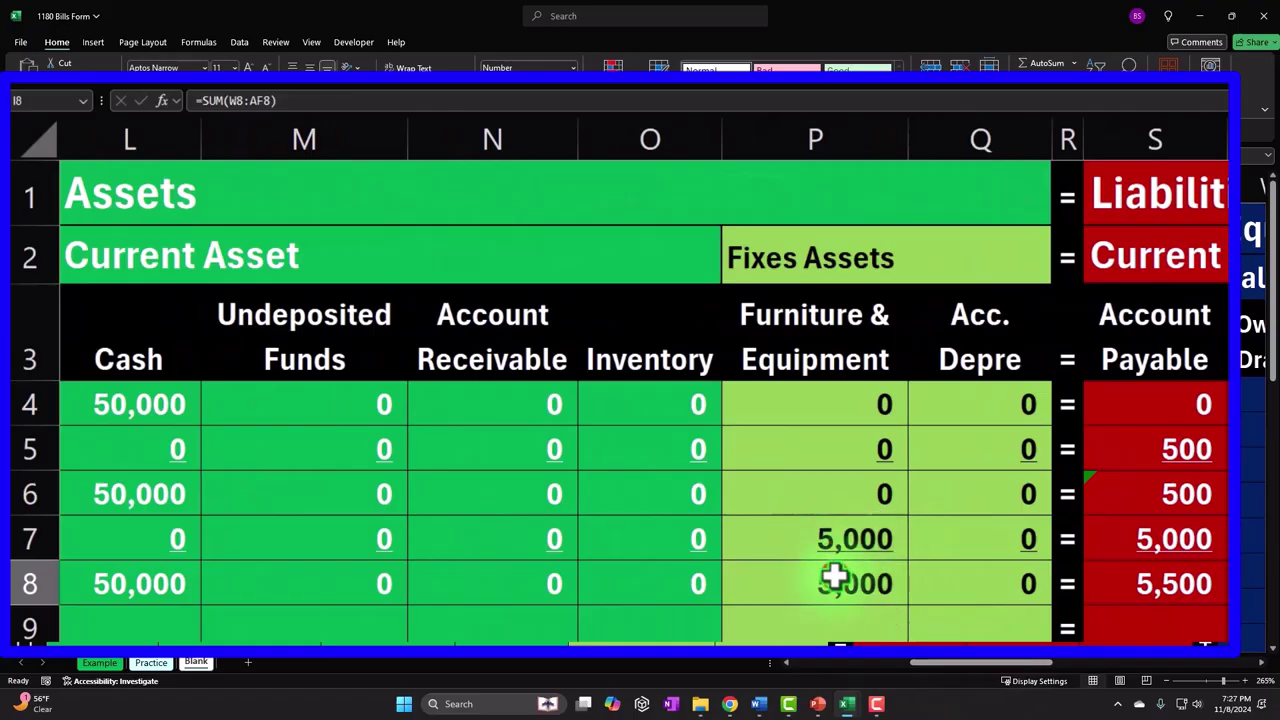
pyautogui.click(834, 577)
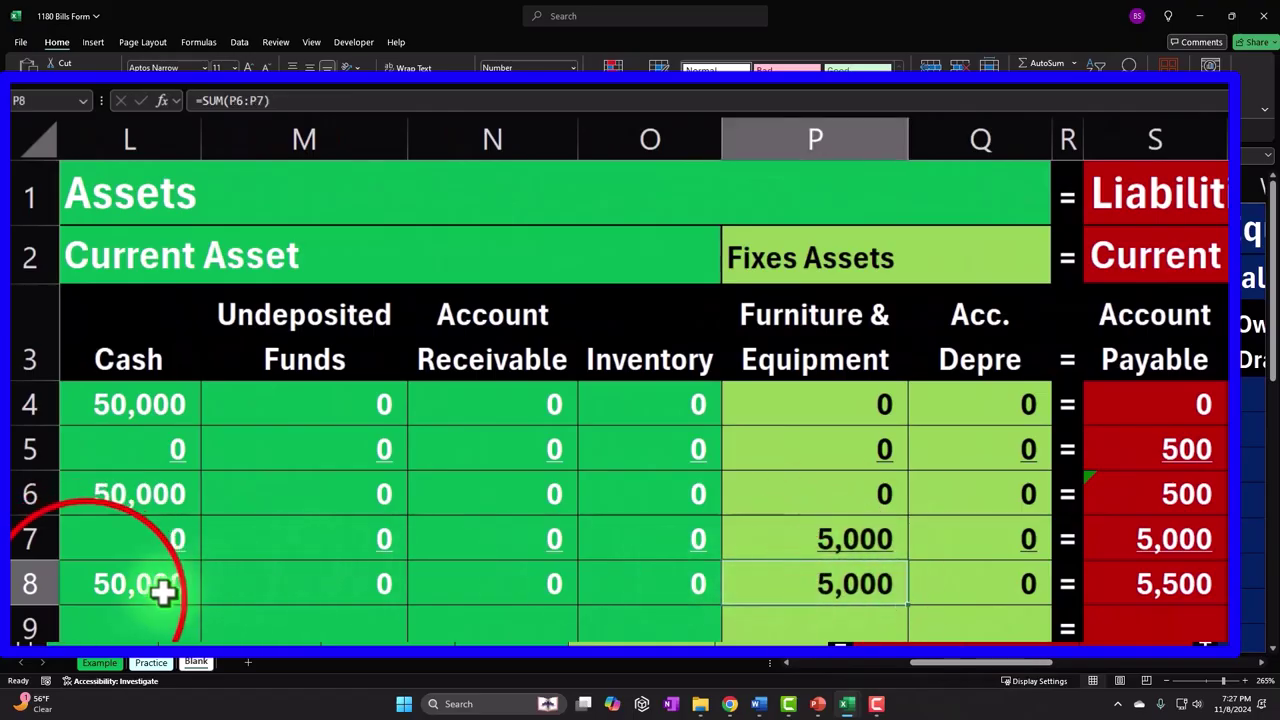
pyautogui.click(87, 598)
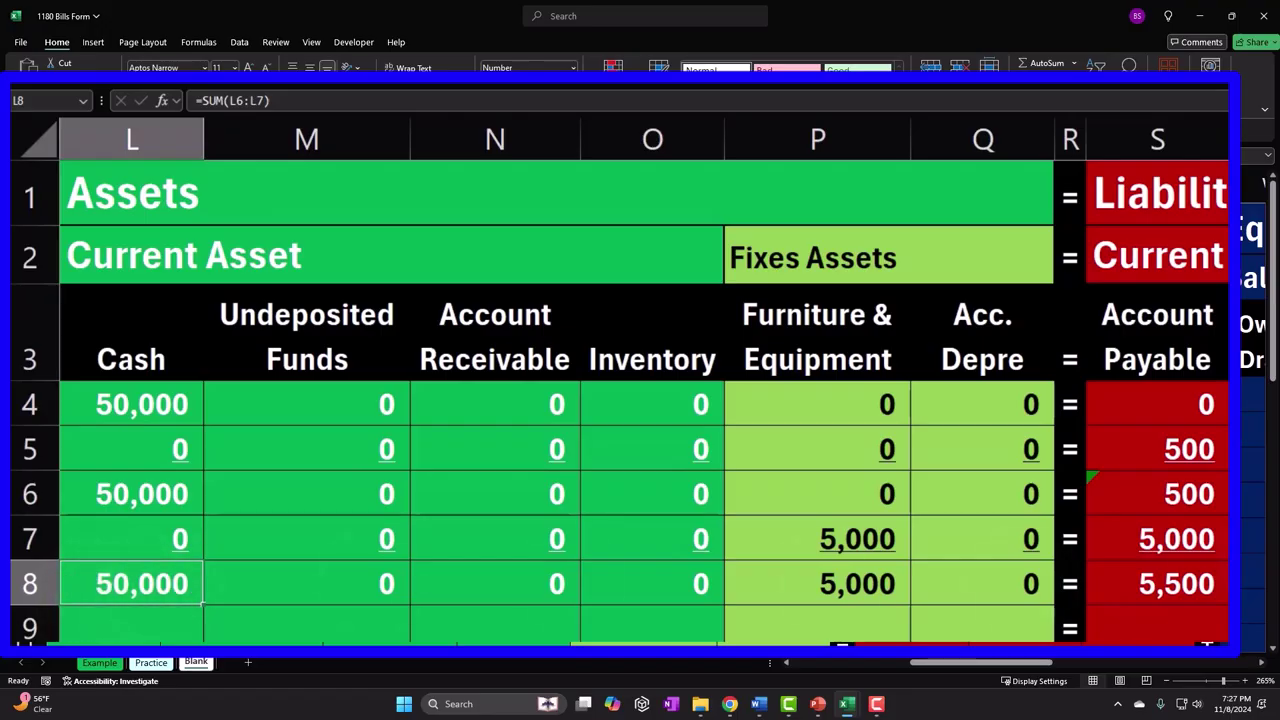
pyautogui.click(1210, 595)
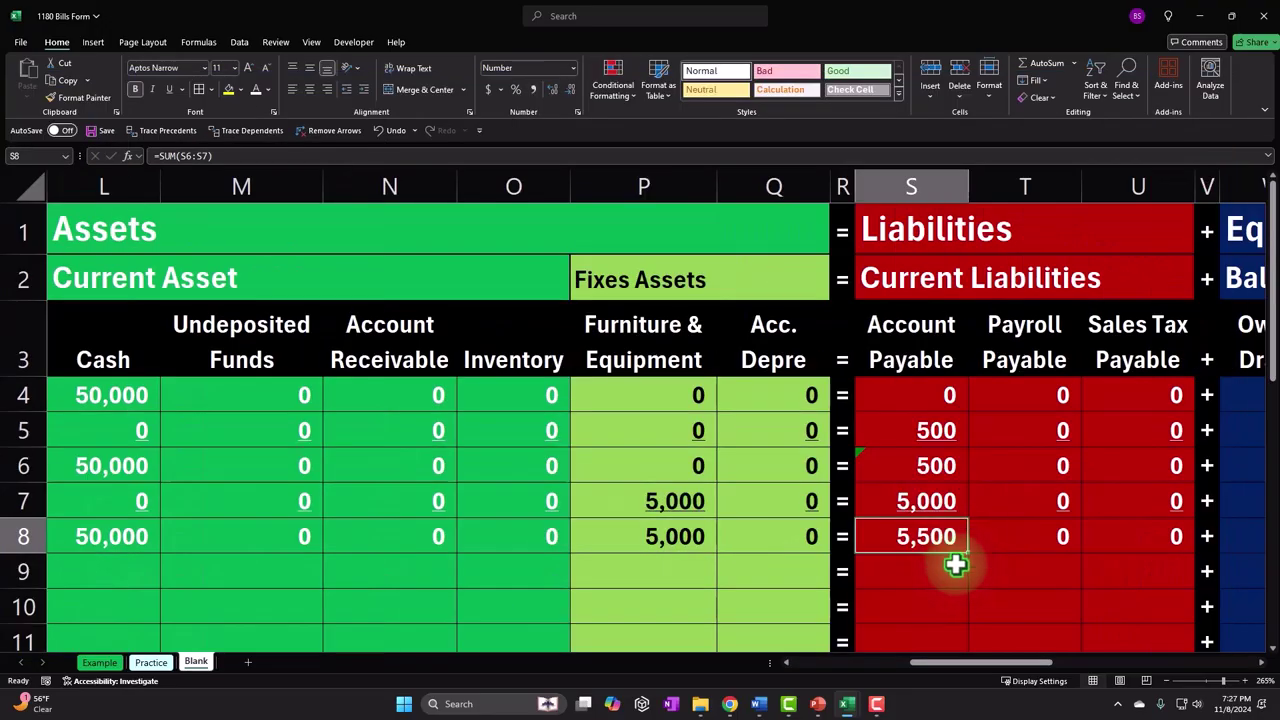
pyautogui.moveTo(945, 664)
pyautogui.mouseDown()
pyautogui.moveTo(955, 676)
pyautogui.moveTo(771, 671)
pyautogui.mouseUp()
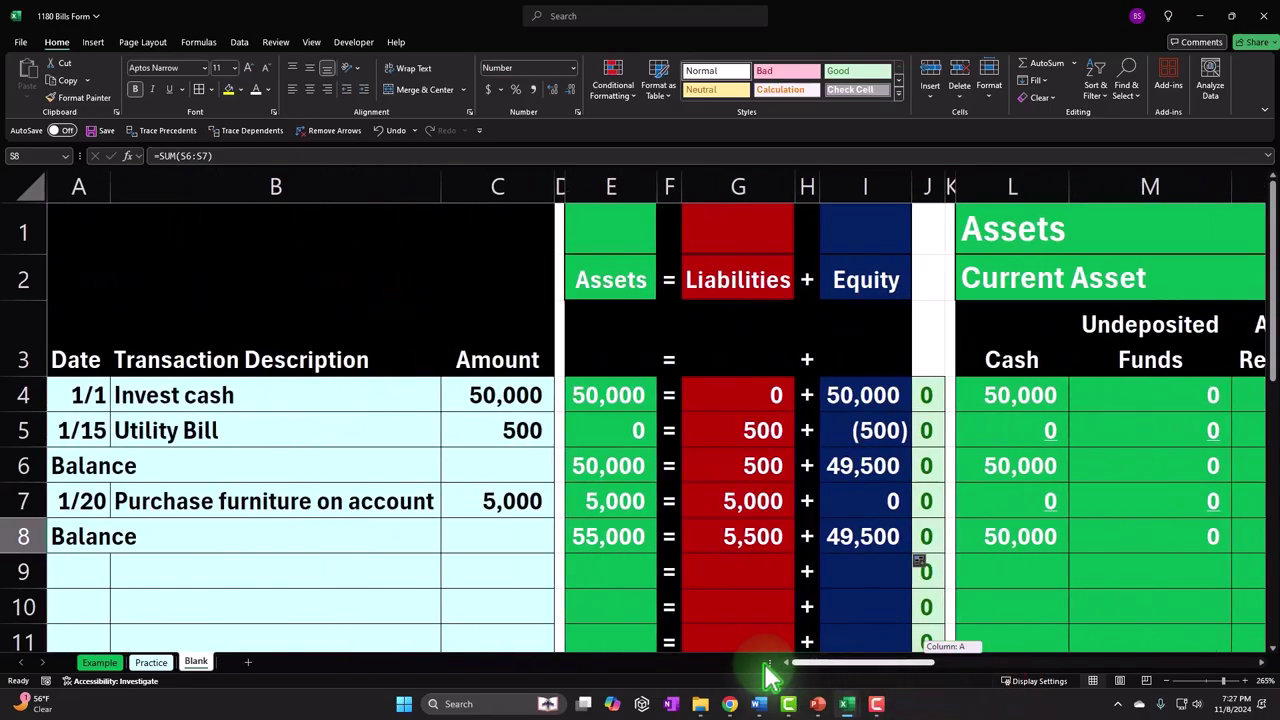
pyautogui.click(858, 537)
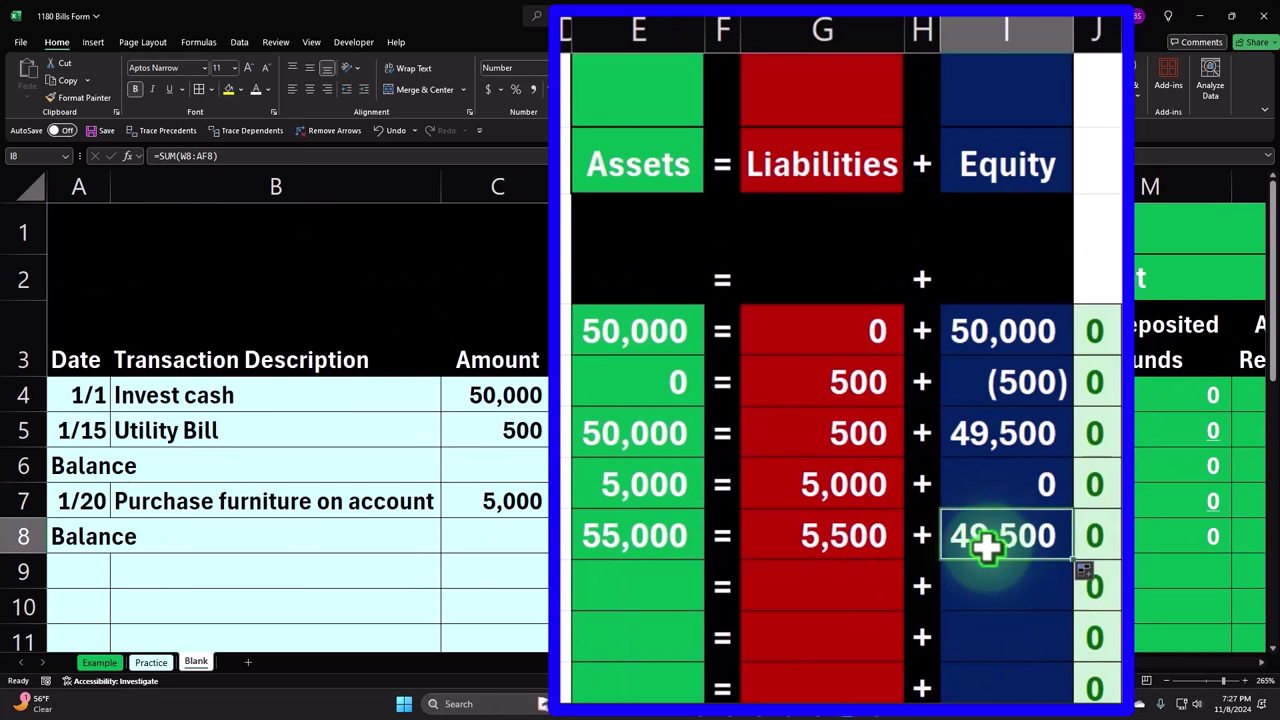
pyautogui.click(429, 555)
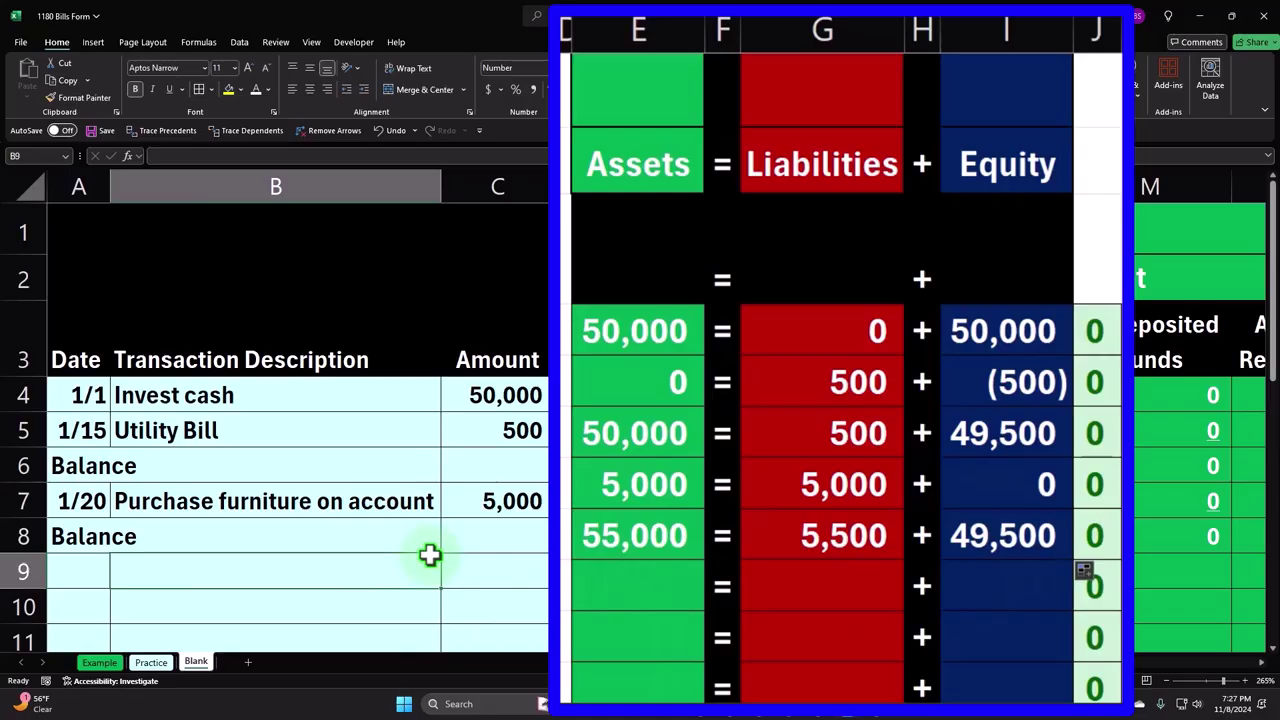
pyautogui.click(783, 458)
pyautogui.press('Right')
pyautogui.press('Right')
pyautogui.press('Right')
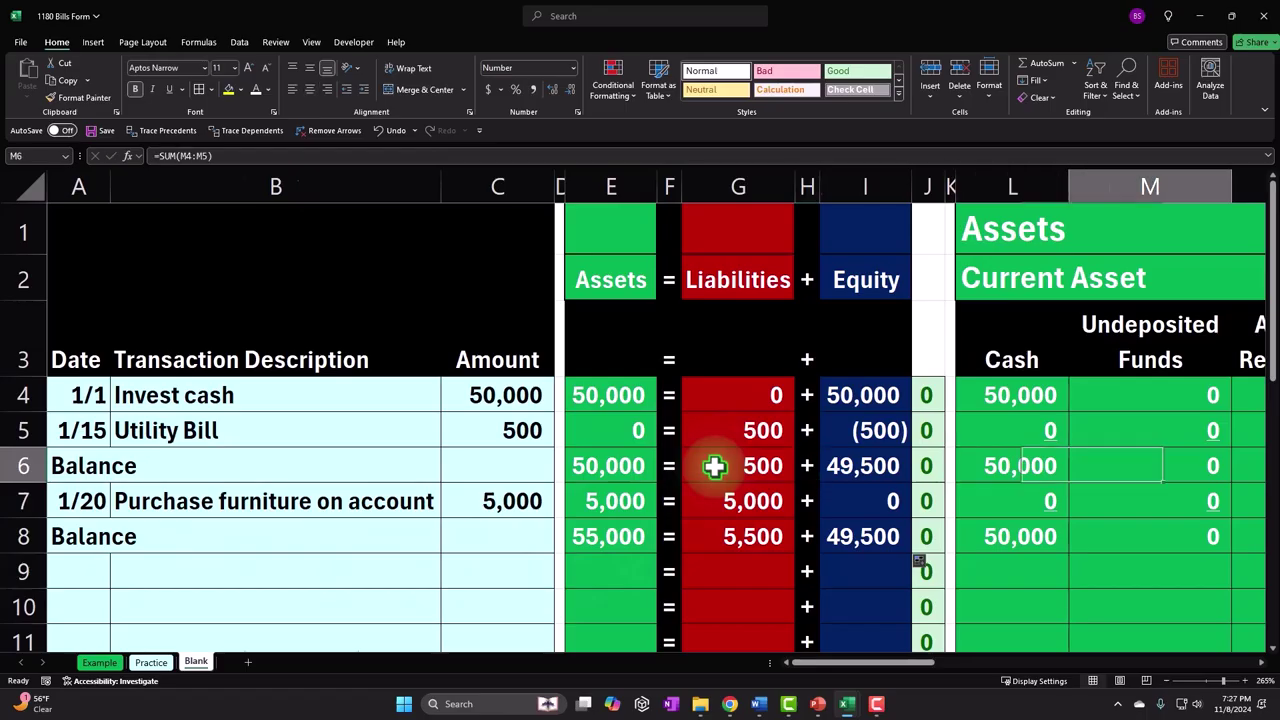
pyautogui.press('Right')
pyautogui.press('Right')
pyautogui.press('Right')
pyautogui.press('Right')
pyautogui.press('Right')
pyautogui.press('Right')
pyautogui.press('Right')
pyautogui.press('Right')
pyautogui.press('Right')
pyautogui.press('Right')
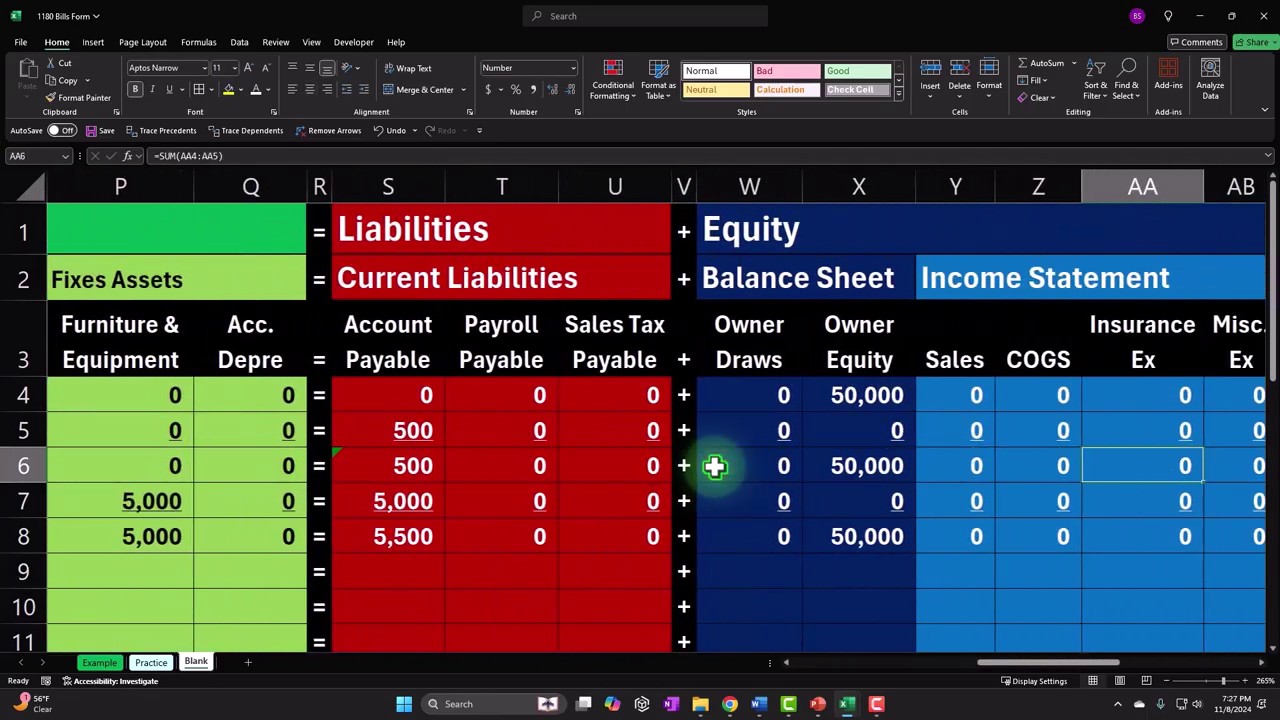
pyautogui.click(398, 428)
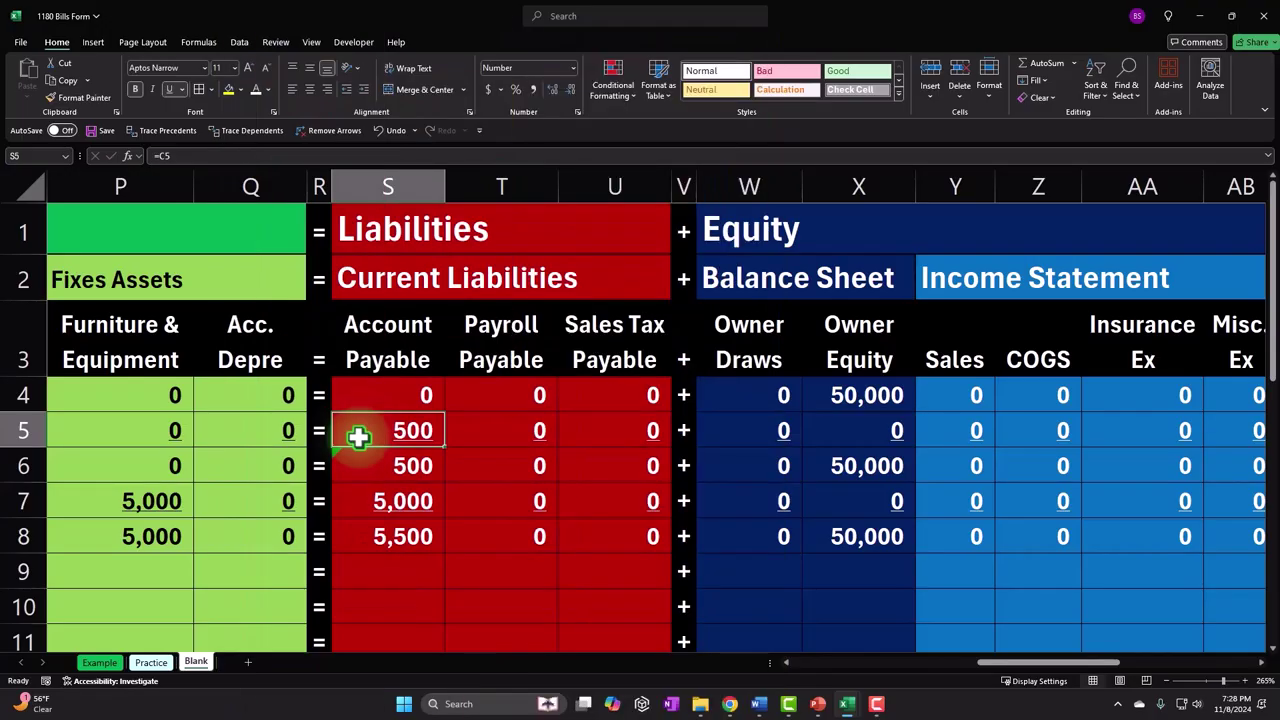
# - Add the vendor heading 'Edison' in AK3 of the Accounts Payable Subsidiary Ledger
pyautogui.press('Right')
pyautogui.press('Right')
pyautogui.press('Right')
pyautogui.press('Right')
pyautogui.press('Right')
pyautogui.press('Right')
pyautogui.press('Right')
pyautogui.press('Right')
pyautogui.press('Right')
pyautogui.press('Right')
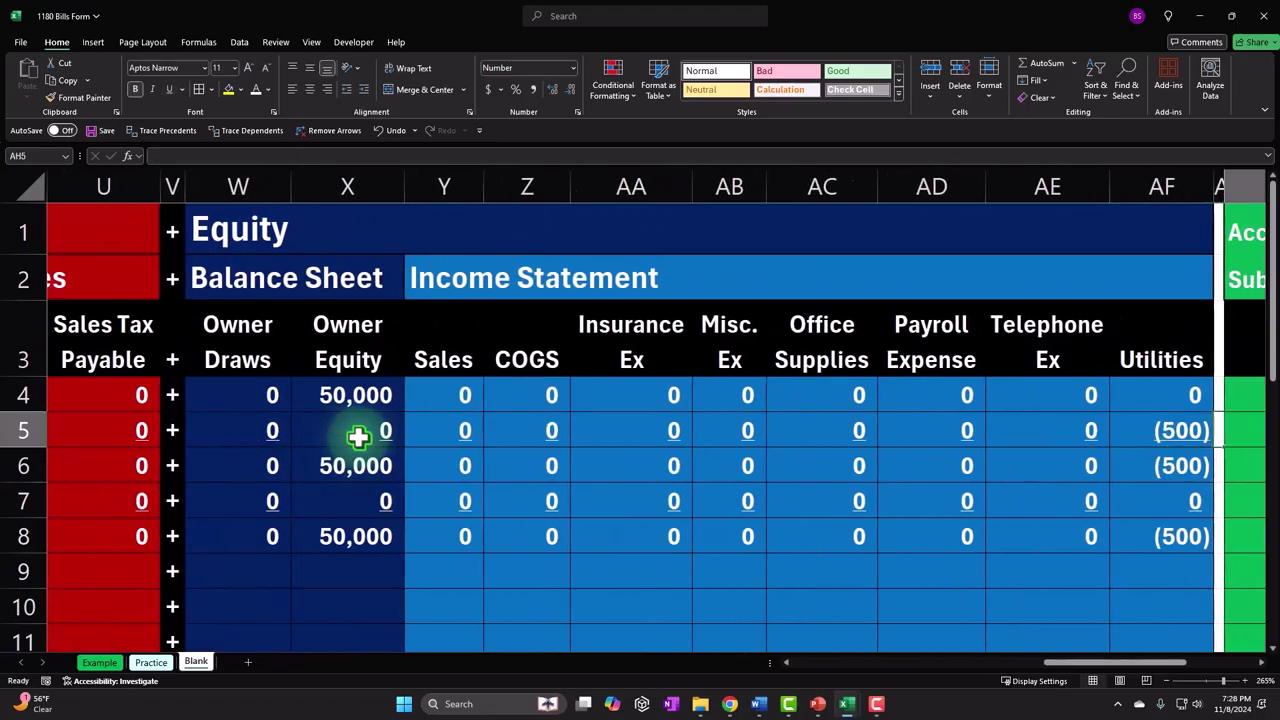
pyautogui.press('Right')
pyautogui.press('Right')
pyautogui.press('Right')
pyautogui.press('Right')
pyautogui.press('Right')
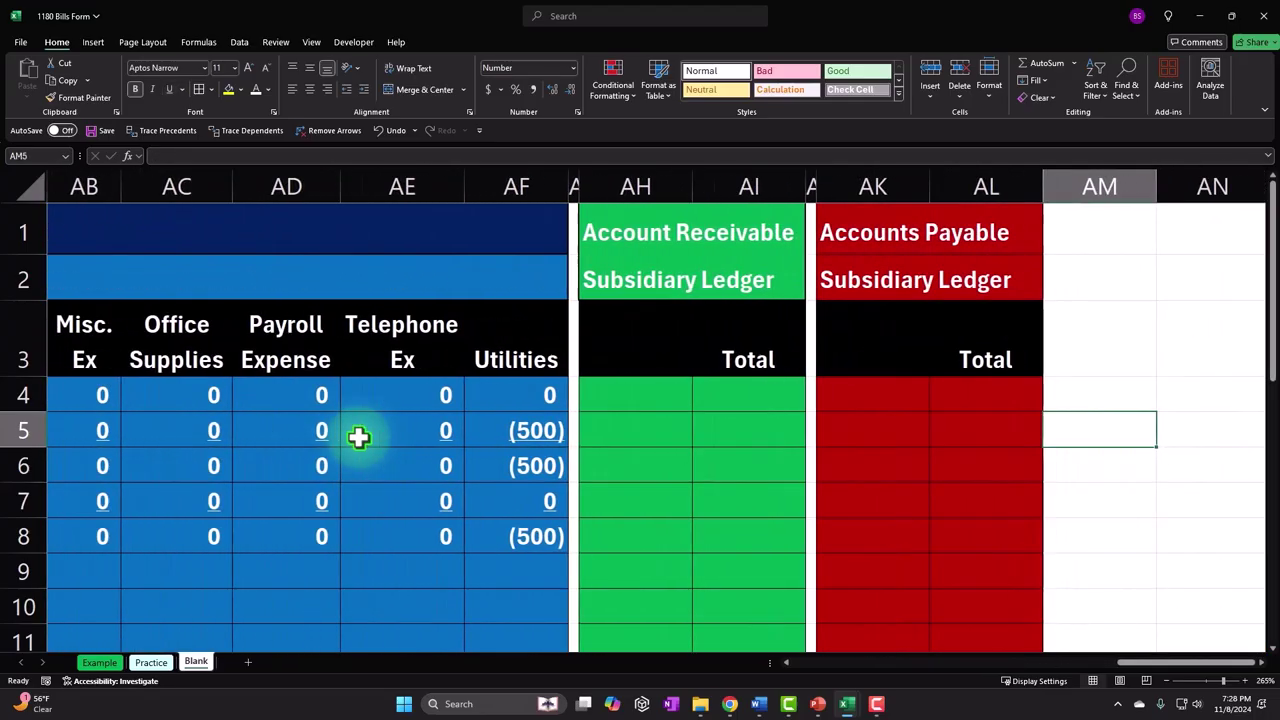
pyautogui.press('Left')
pyautogui.press('Left')
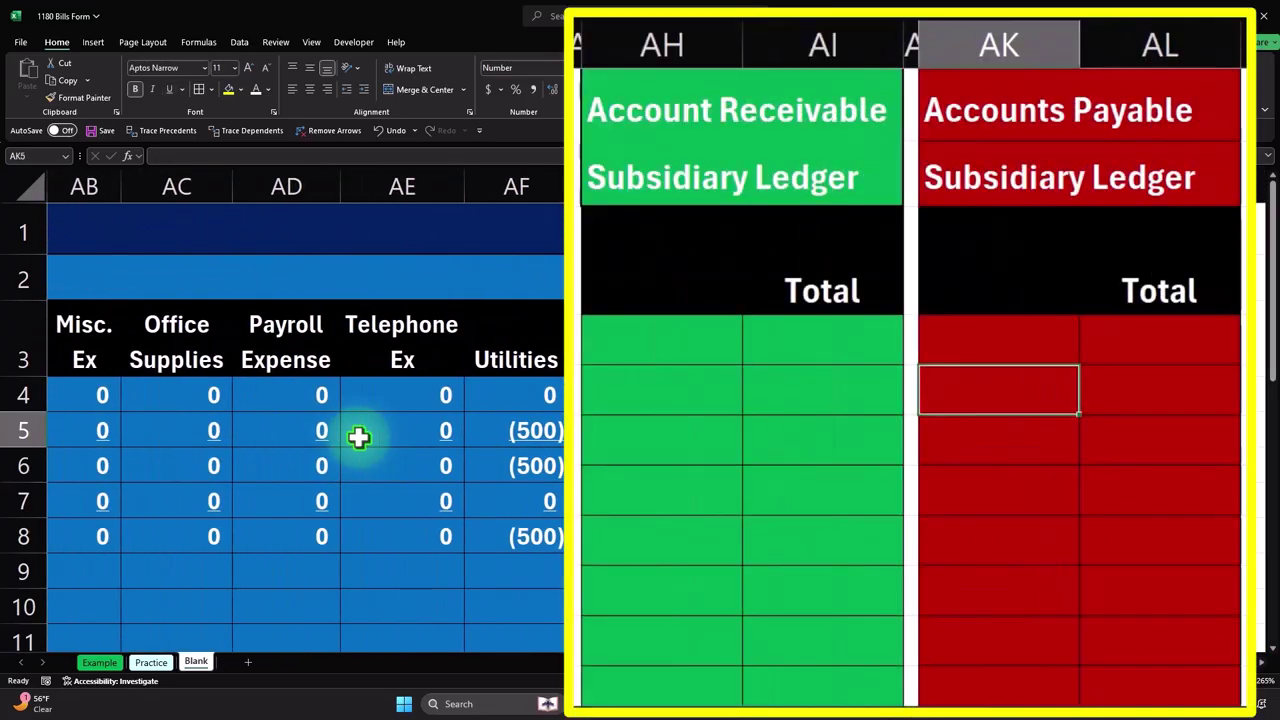
pyautogui.click(971, 277)
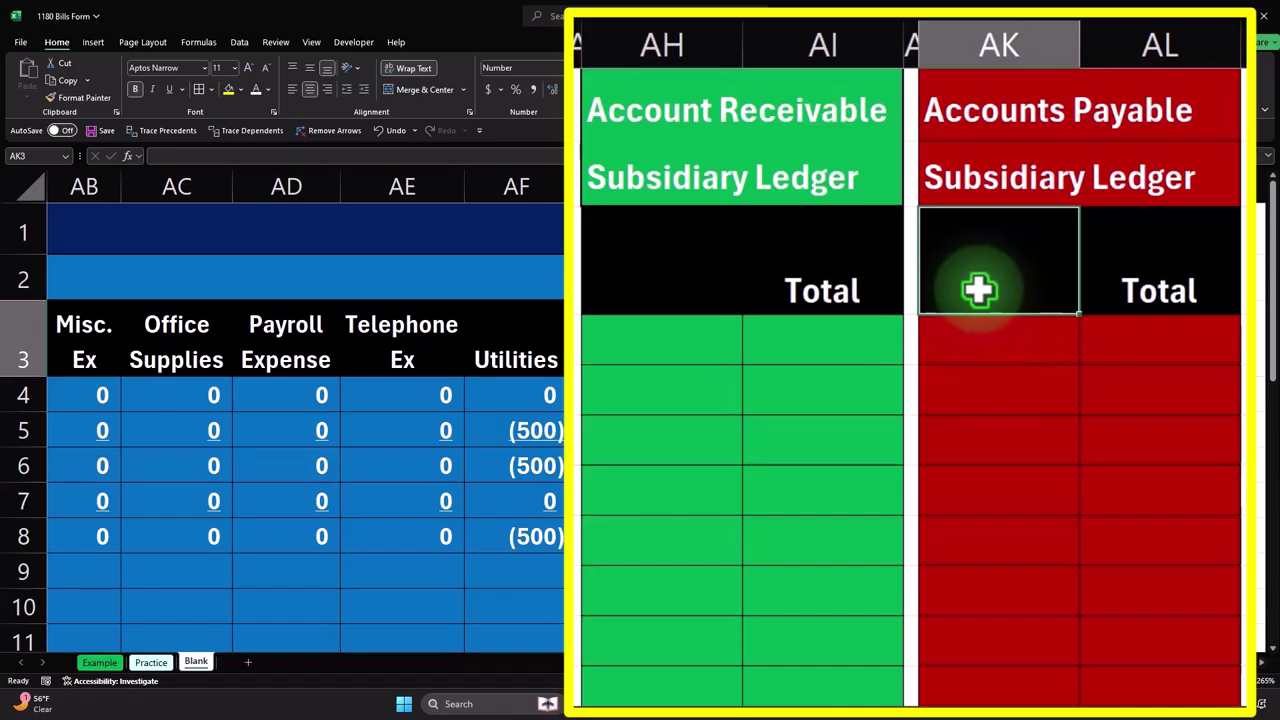
pyautogui.write('Ediso')
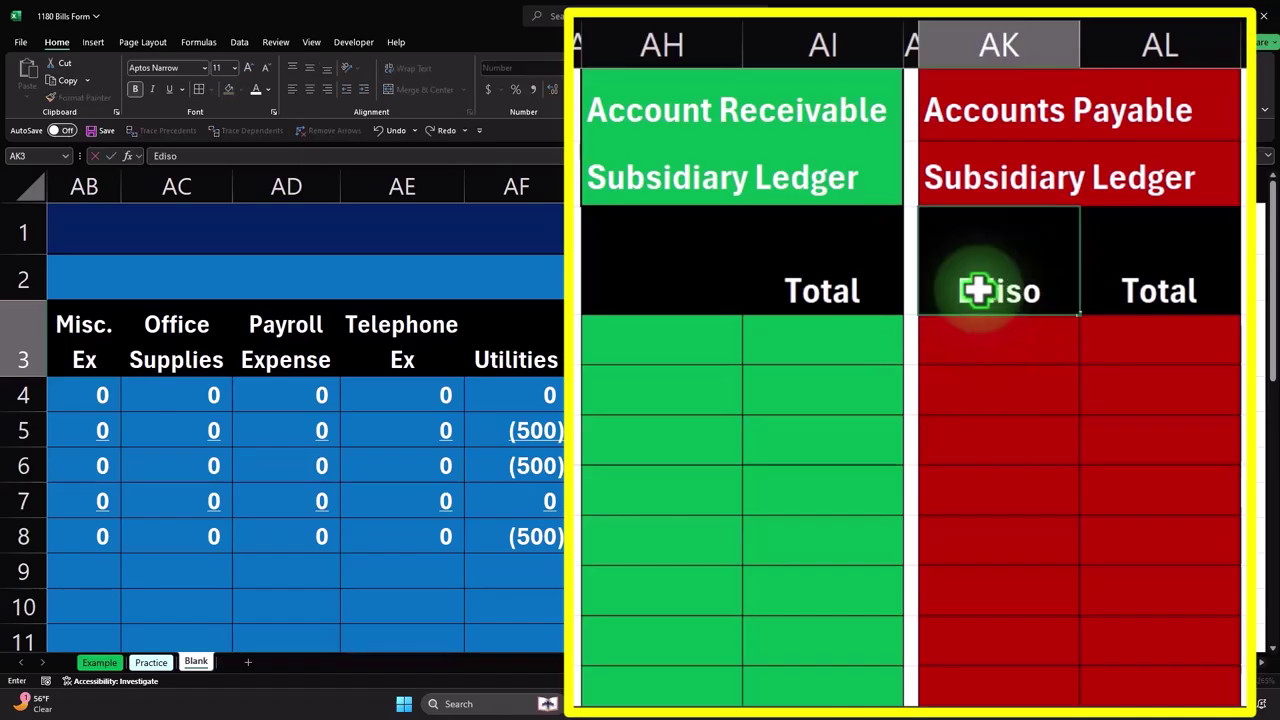
pyautogui.write('n')
pyautogui.press('Return')
pyautogui.press('Return')
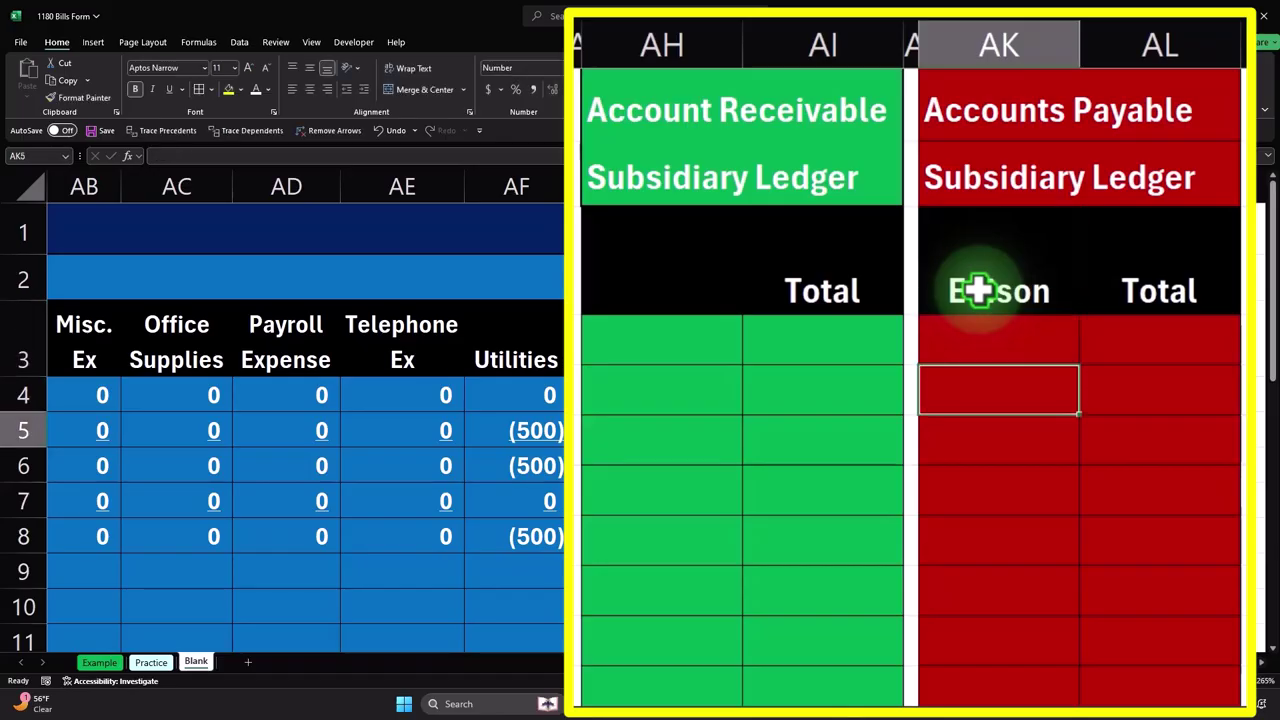
# - Link Edison's AK5 entry to the 500 utility bill amount with =C5
pyautogui.write('=')
pyautogui.press('Left')
pyautogui.press('Left')
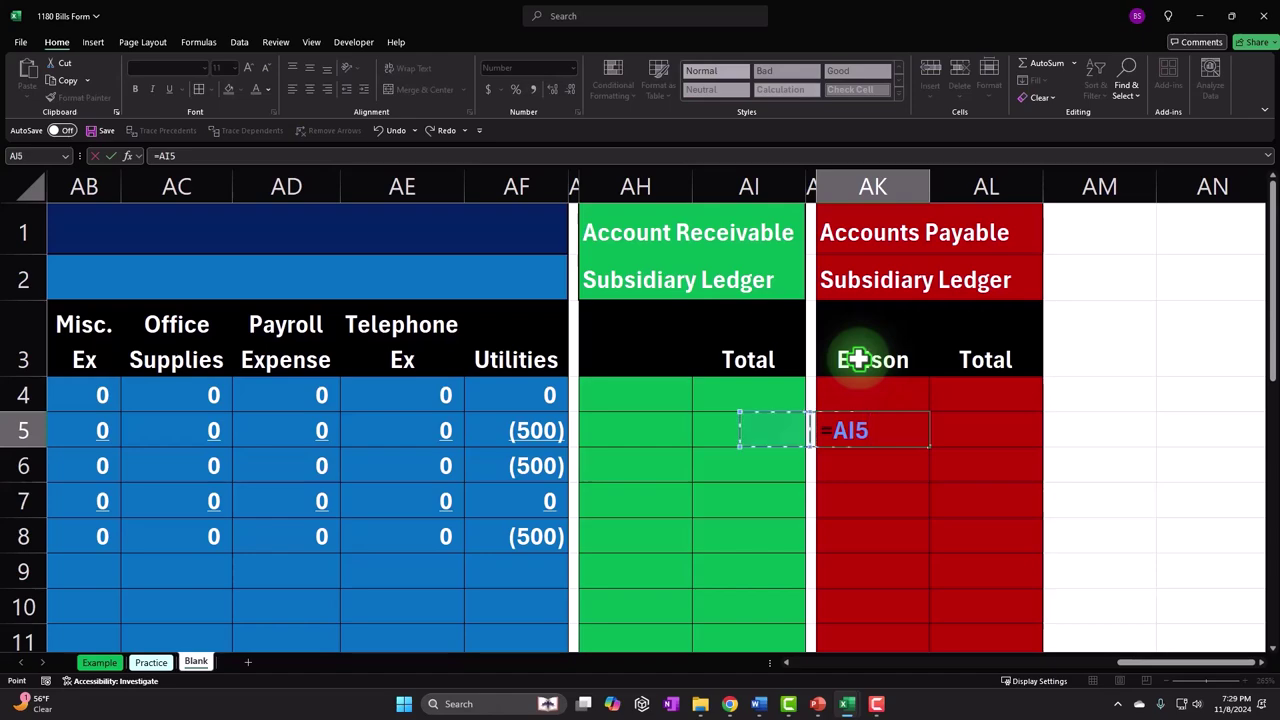
pyautogui.press('Left')
pyautogui.press('Left')
pyautogui.press('Left')
pyautogui.press('Left')
pyautogui.press('Left')
pyautogui.press('Left')
pyautogui.press('Left')
pyautogui.press('Left')
pyautogui.press('Left')
pyautogui.press('Right')
pyautogui.press('Right')
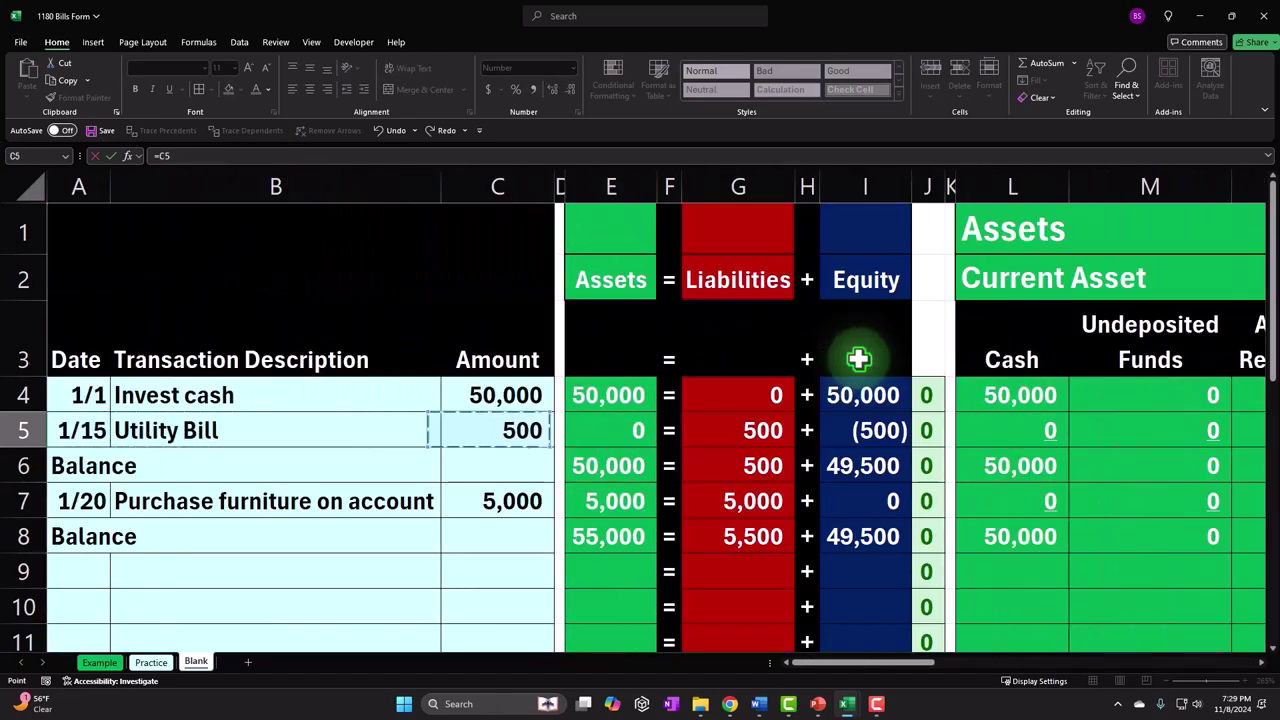
pyautogui.press('Return')
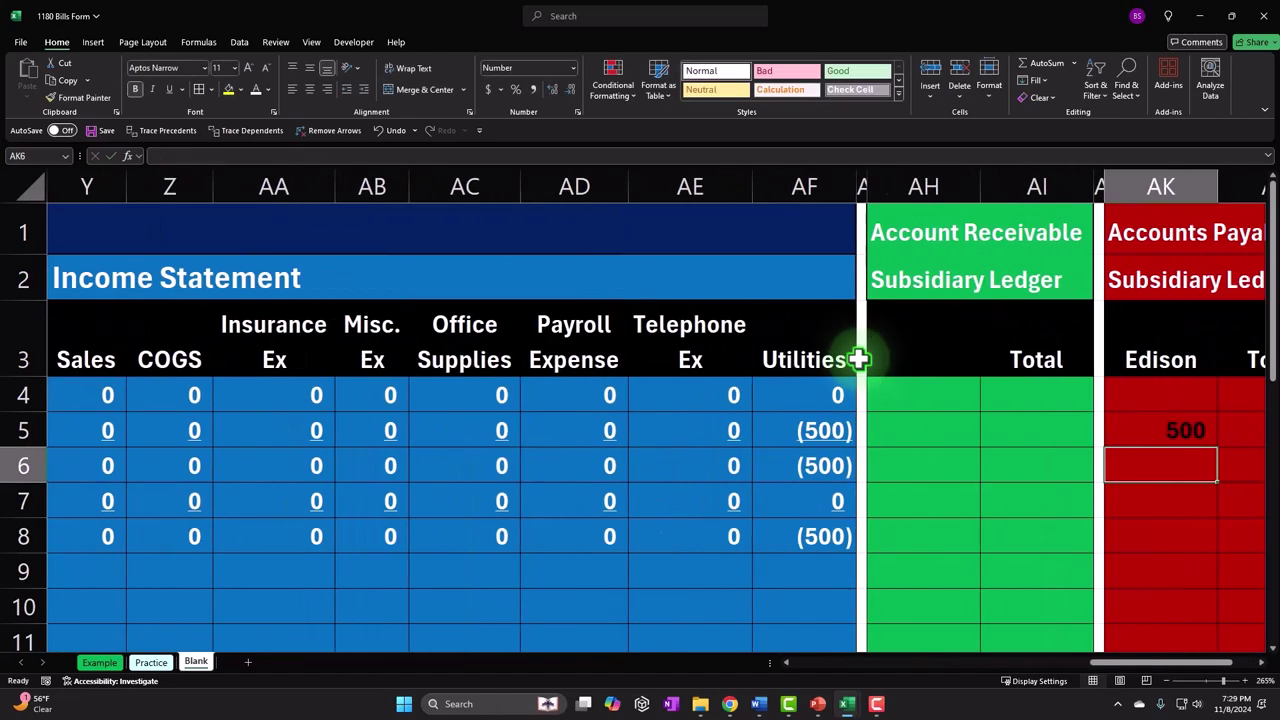
pyautogui.press('Right')
pyautogui.press('Right')
pyautogui.press('Right')
pyautogui.press('Right')
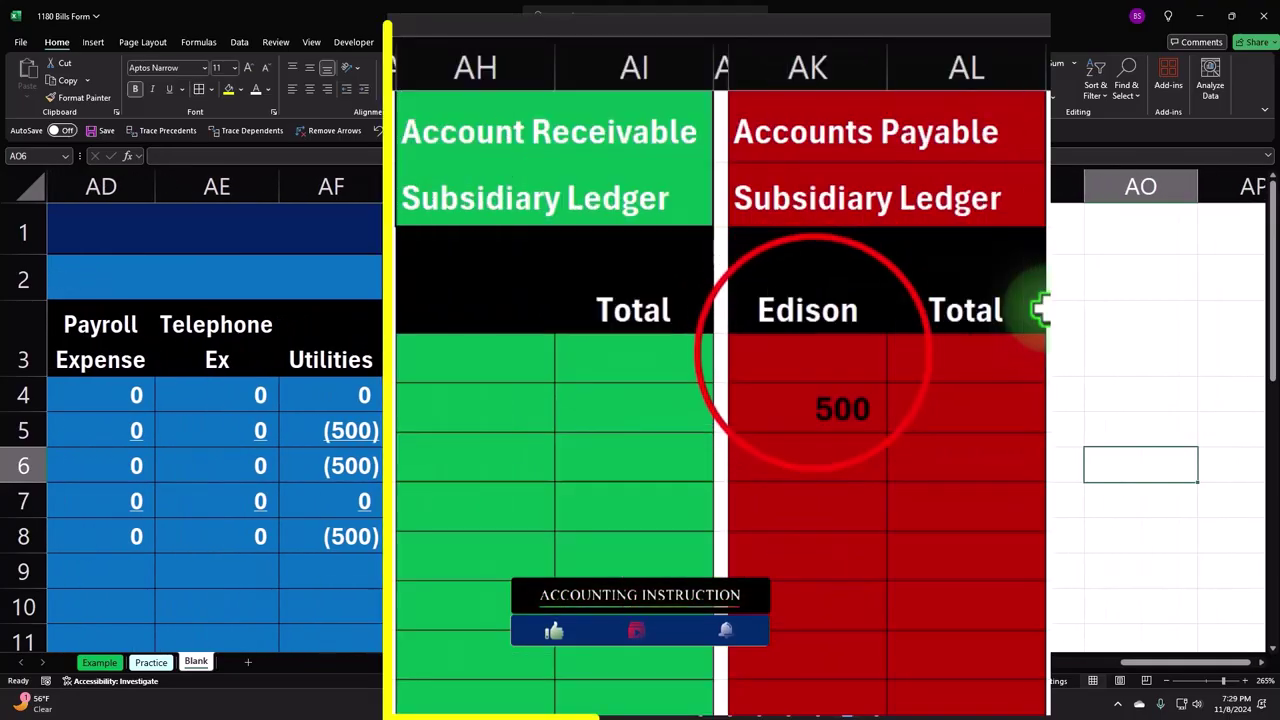
# - Select AH4:AL25 across both subsidiary ledgers and set their font color to white
pyautogui.click(829, 352)
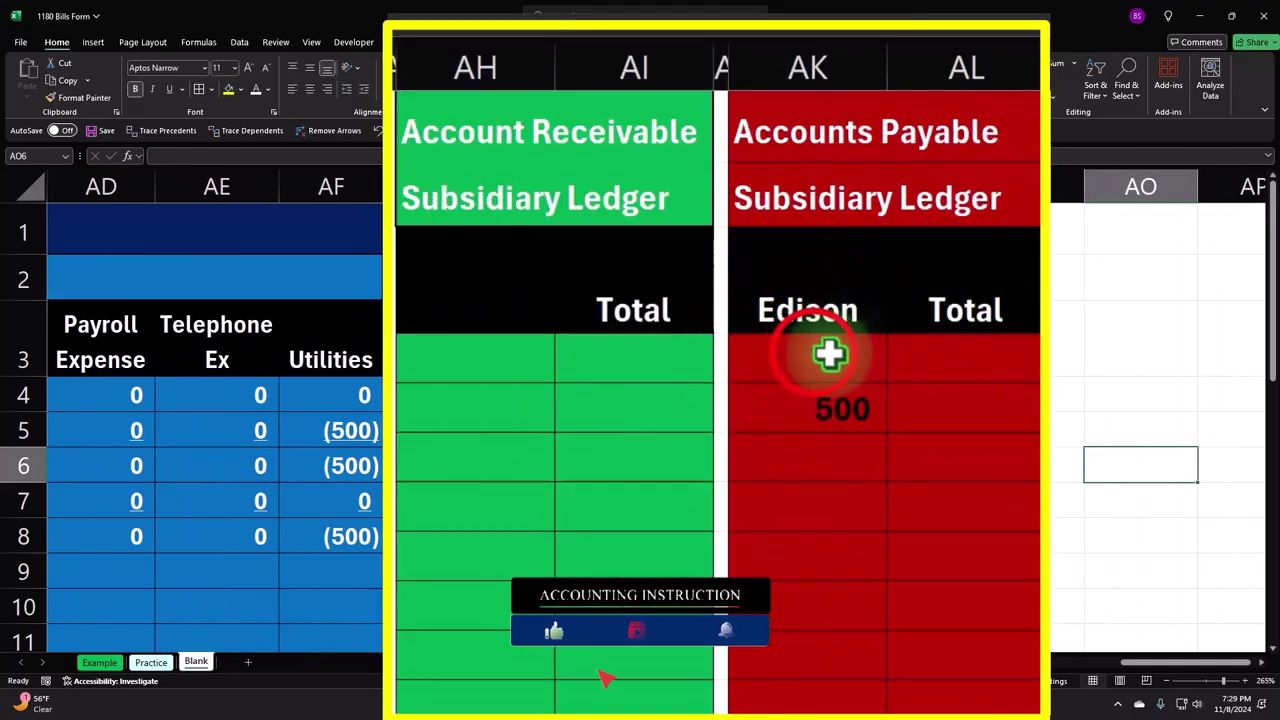
pyautogui.scroll(-1, 700, 600)
pyautogui.scroll(-1, 600, 500)
pyautogui.scroll(2, 630, 383)
pyautogui.moveTo(477, 374); pyautogui.dragTo(885, 633)
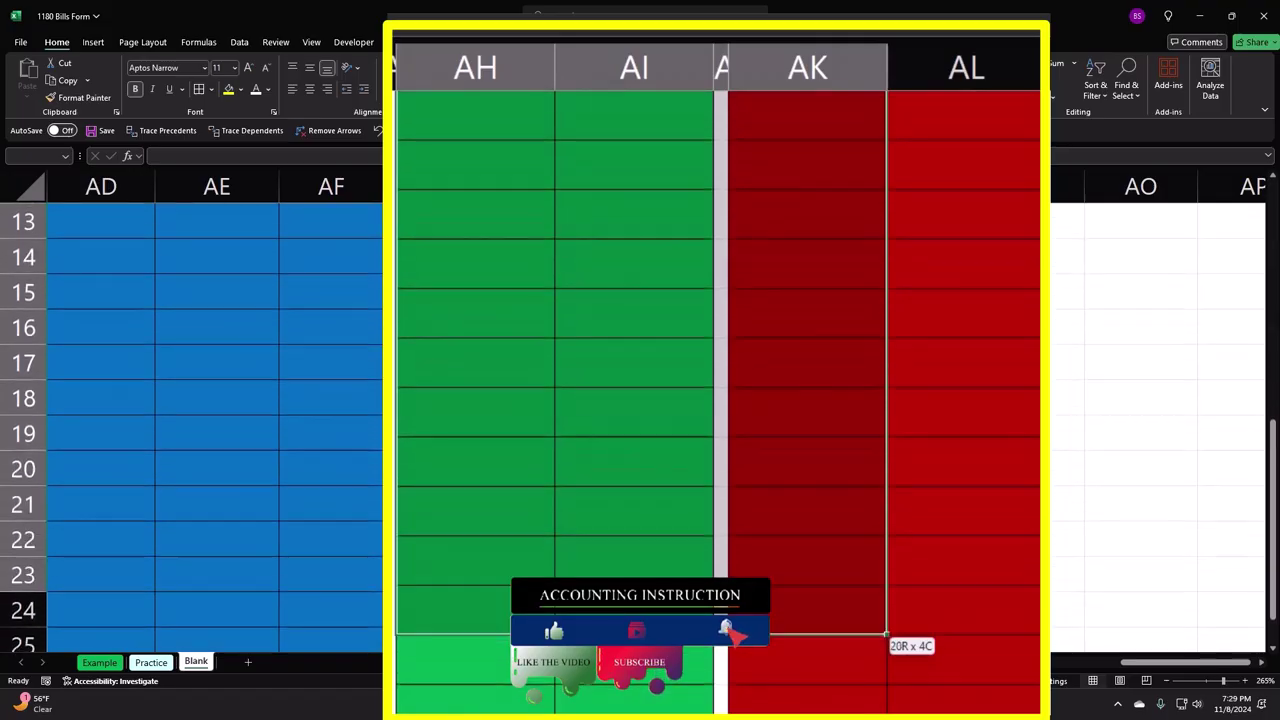
pyautogui.moveTo(885, 633); pyautogui.dragTo(791, 574)
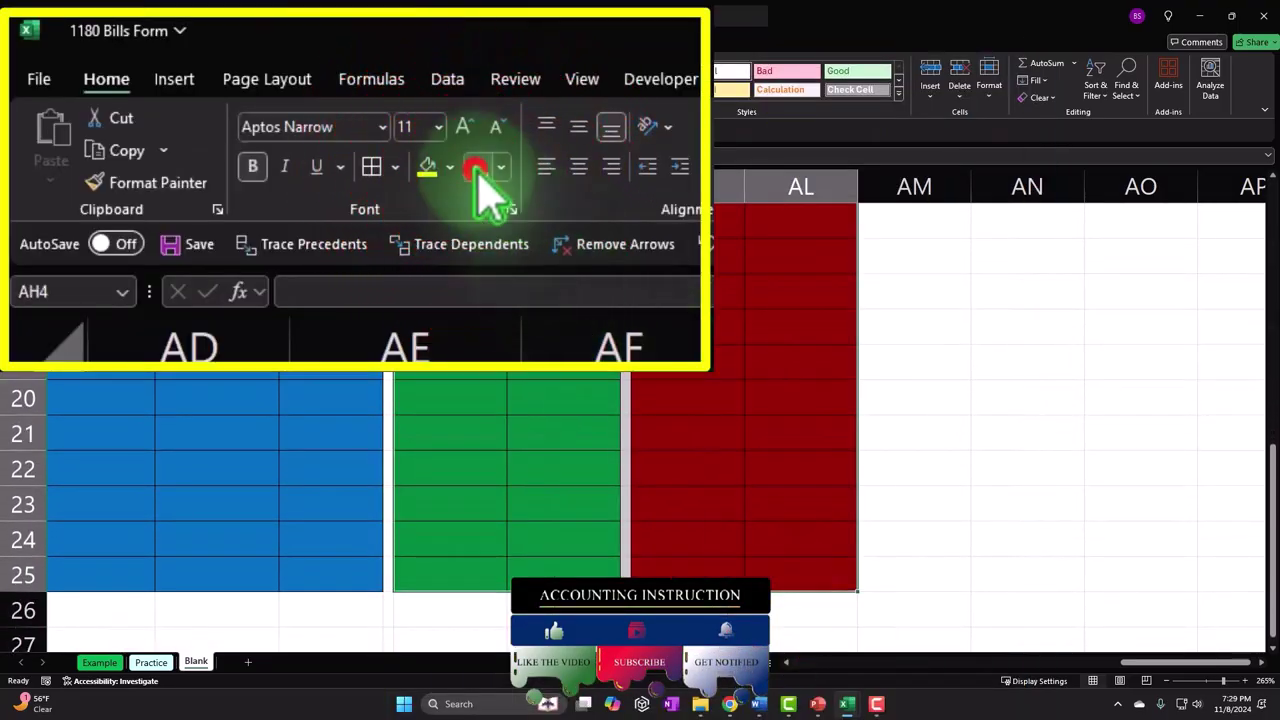
pyautogui.scroll(5, 629, 434)
pyautogui.click(835, 470)
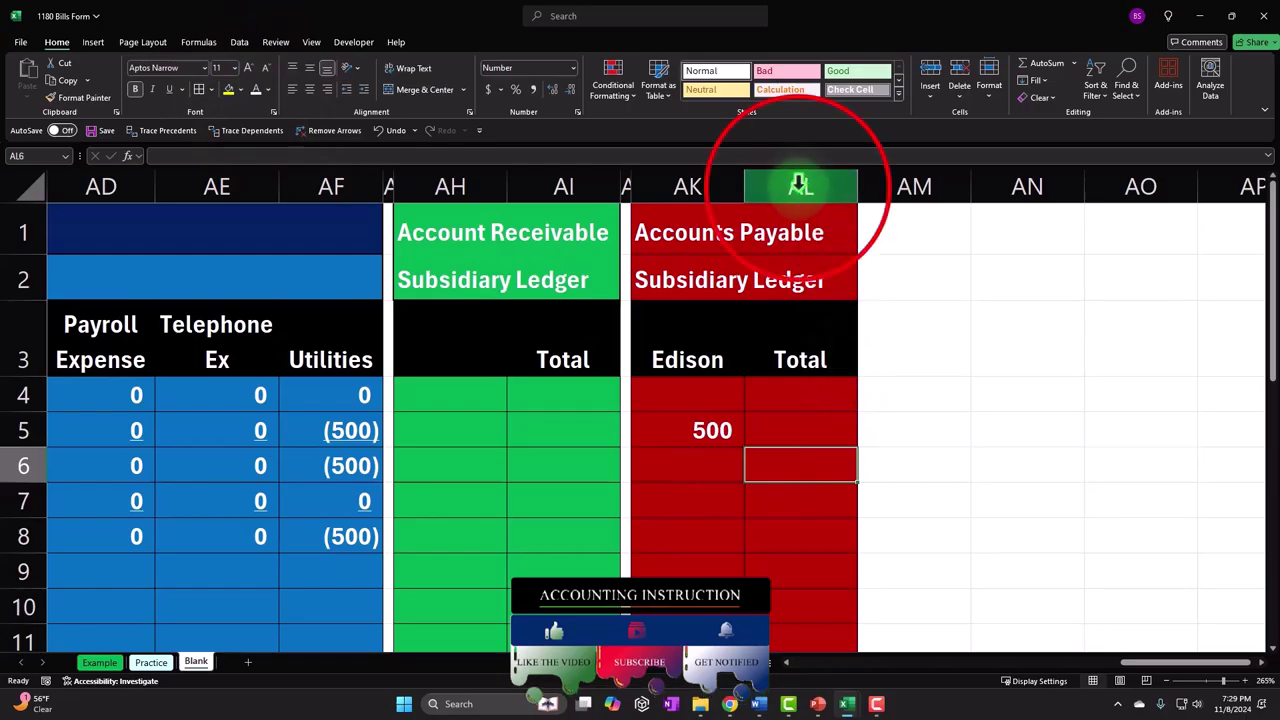
# - Insert an empty column AL before Total in the payables subsidiary ledger
pyautogui.click(797, 188)
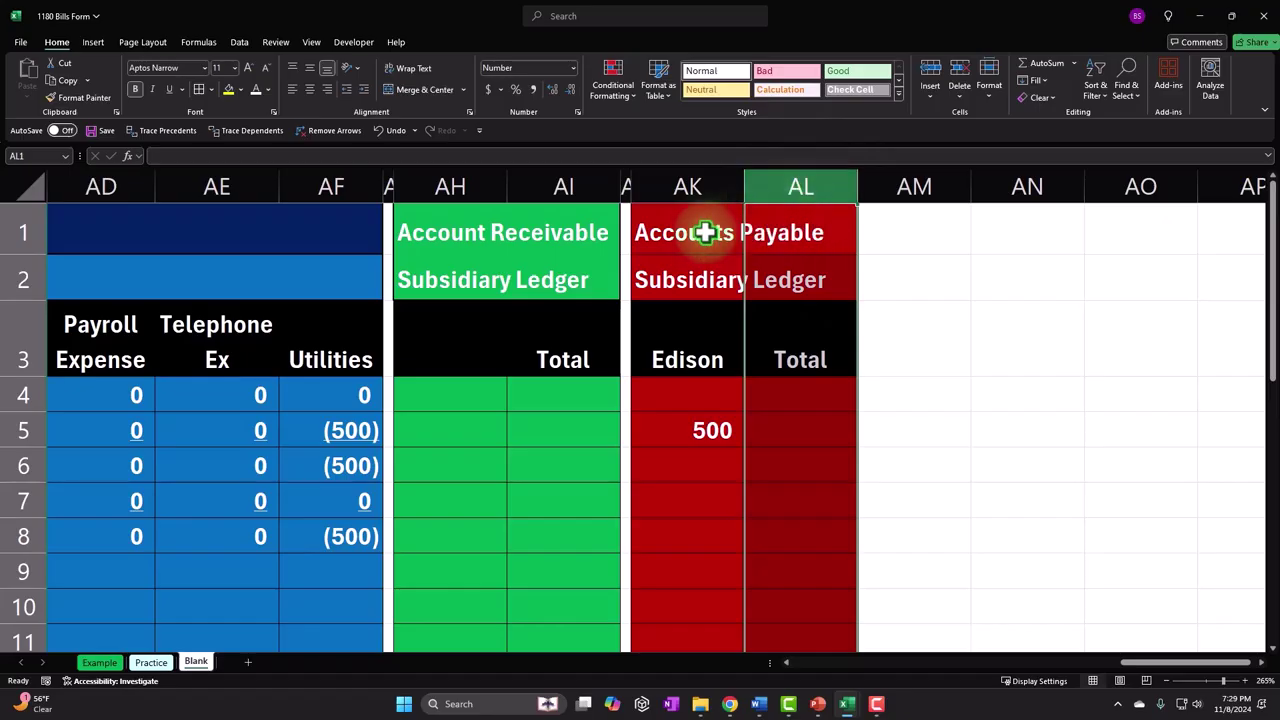
pyautogui.click(780, 188)
pyautogui.rightClick(780, 118)
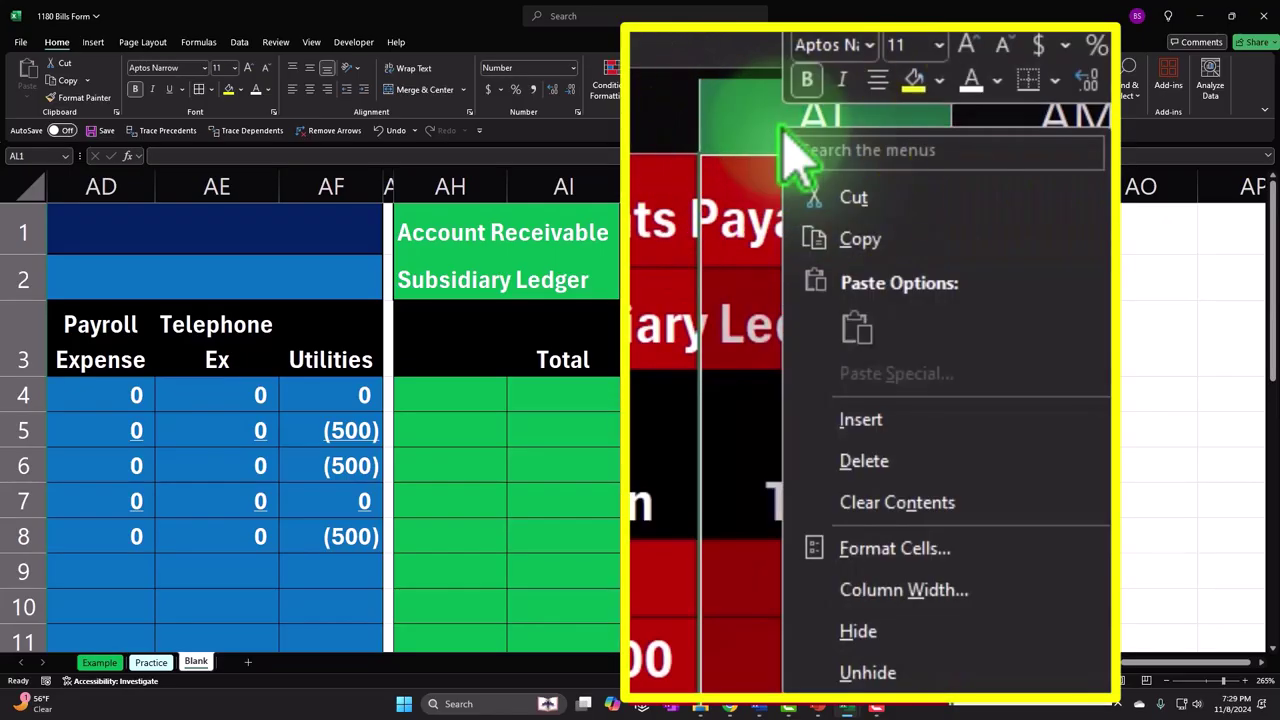
pyautogui.click(848, 415)
# - Enter the heading 'Office Depot' in the new column's header cell
pyautogui.click(884, 278)
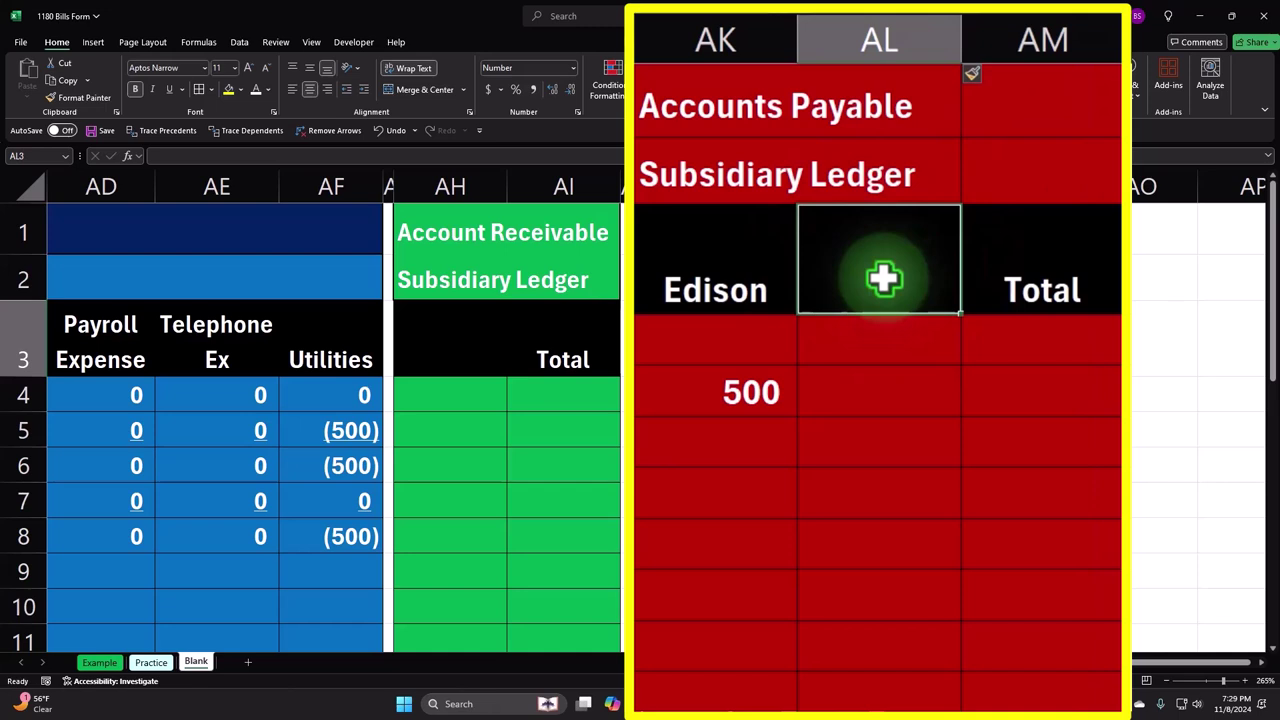
pyautogui.click(800, 159)
pyautogui.write('FC')
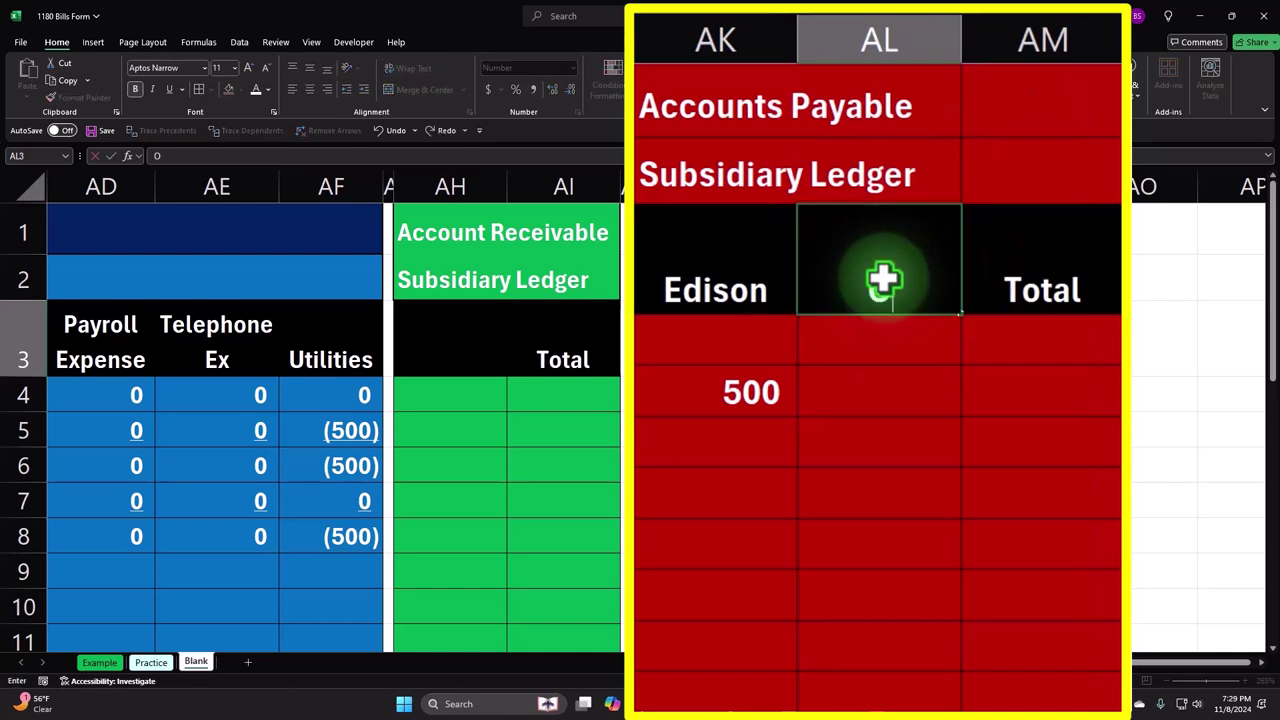
pyautogui.press('BackSpace')
pyautogui.write('Office De')
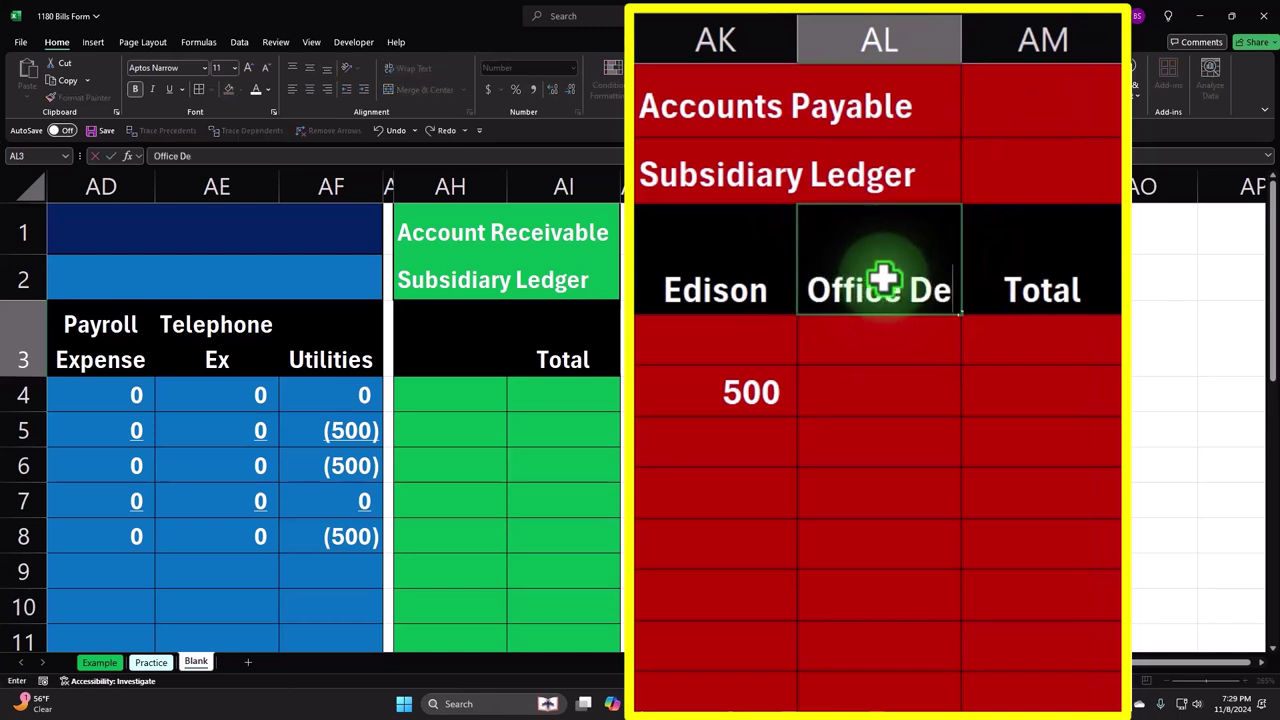
pyautogui.write('pot')
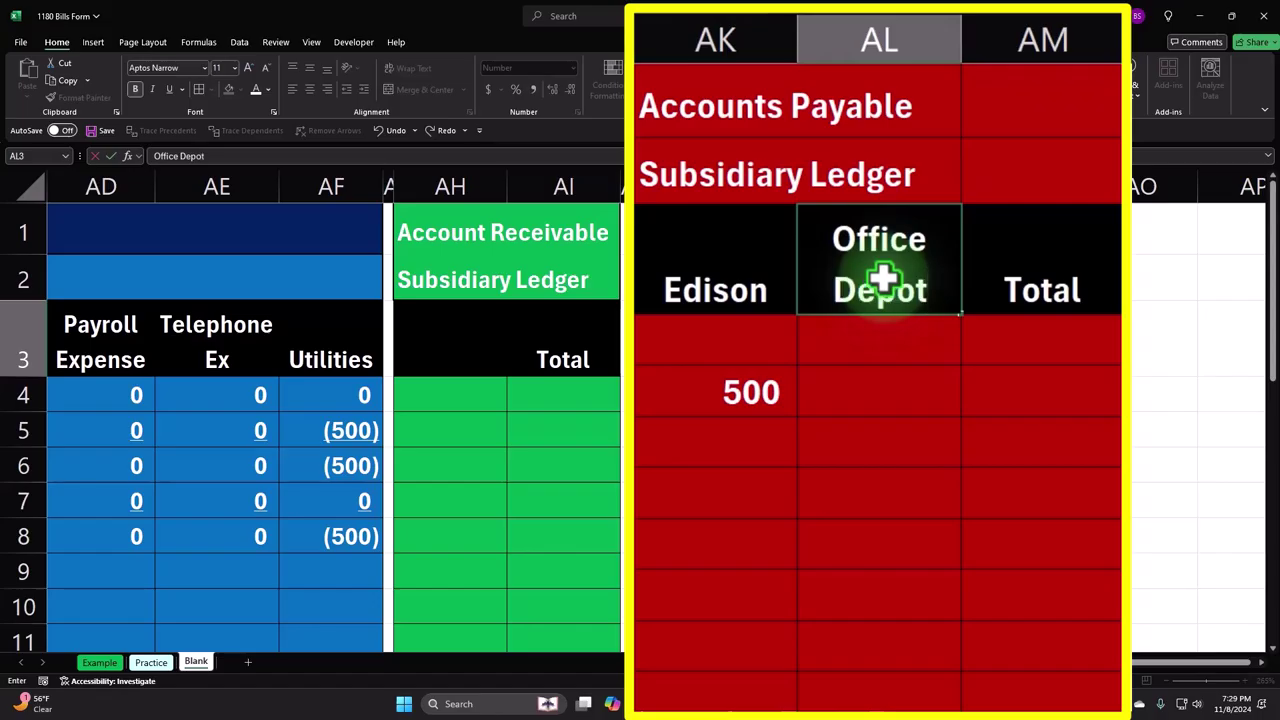
pyautogui.press('Return')
pyautogui.press('Down')
pyautogui.press('Down')
pyautogui.press('Down')
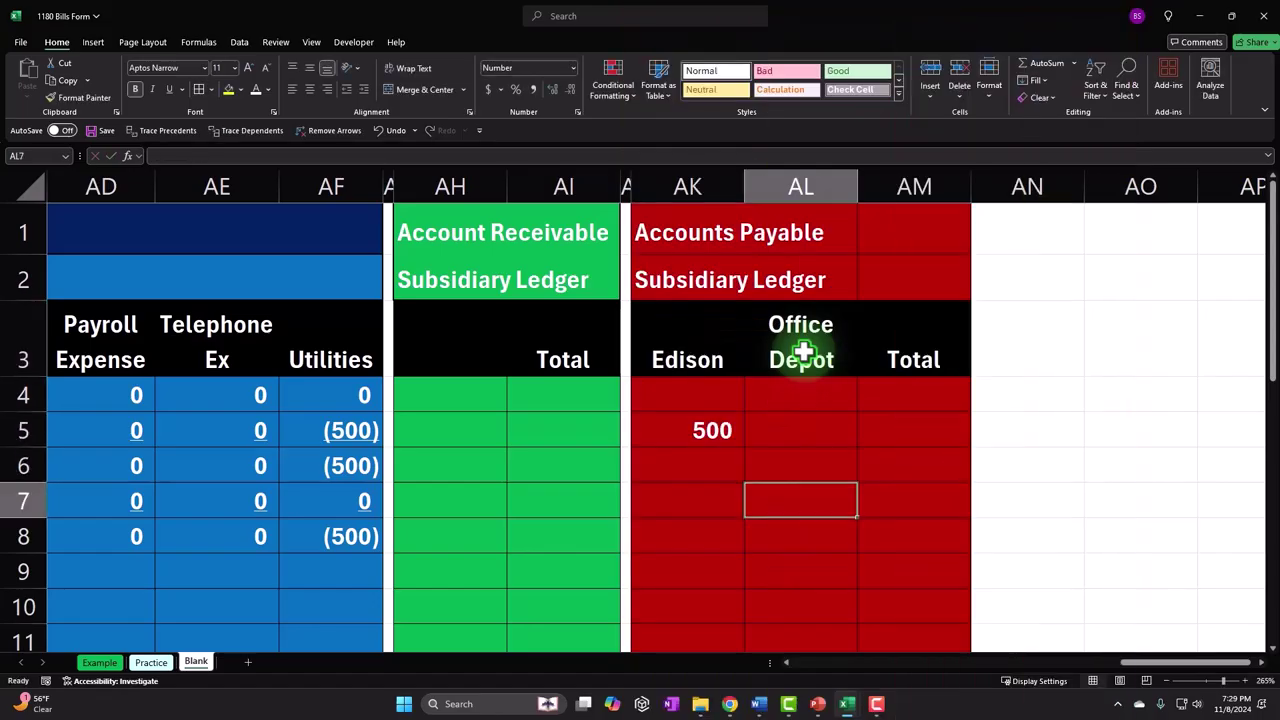
pyautogui.press('Left')
pyautogui.press('Left')
pyautogui.press('Left')
pyautogui.press('Left')
pyautogui.press('Left')
pyautogui.press('Left')
pyautogui.press('Left')
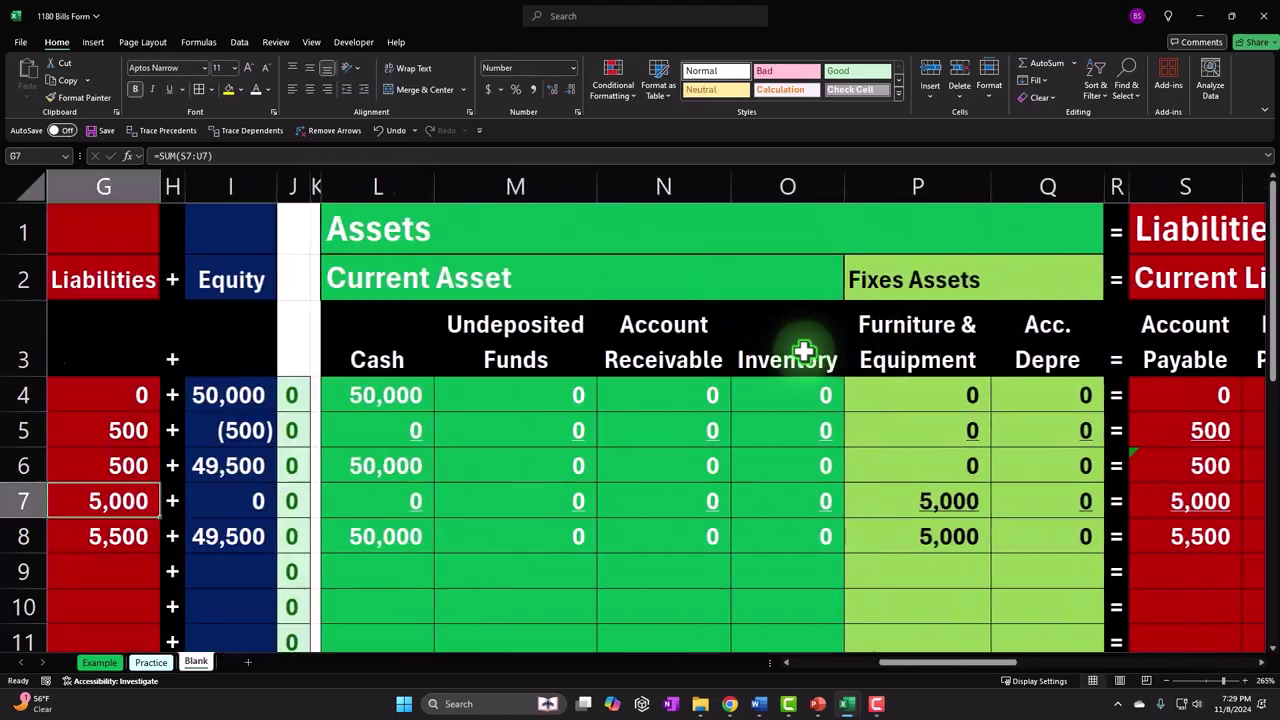
pyautogui.press('Left')
pyautogui.press('Left')
pyautogui.press('Left')
pyautogui.press('Right')
pyautogui.press('Right')
pyautogui.press('Right')
pyautogui.press('Right')
pyautogui.press('Right')
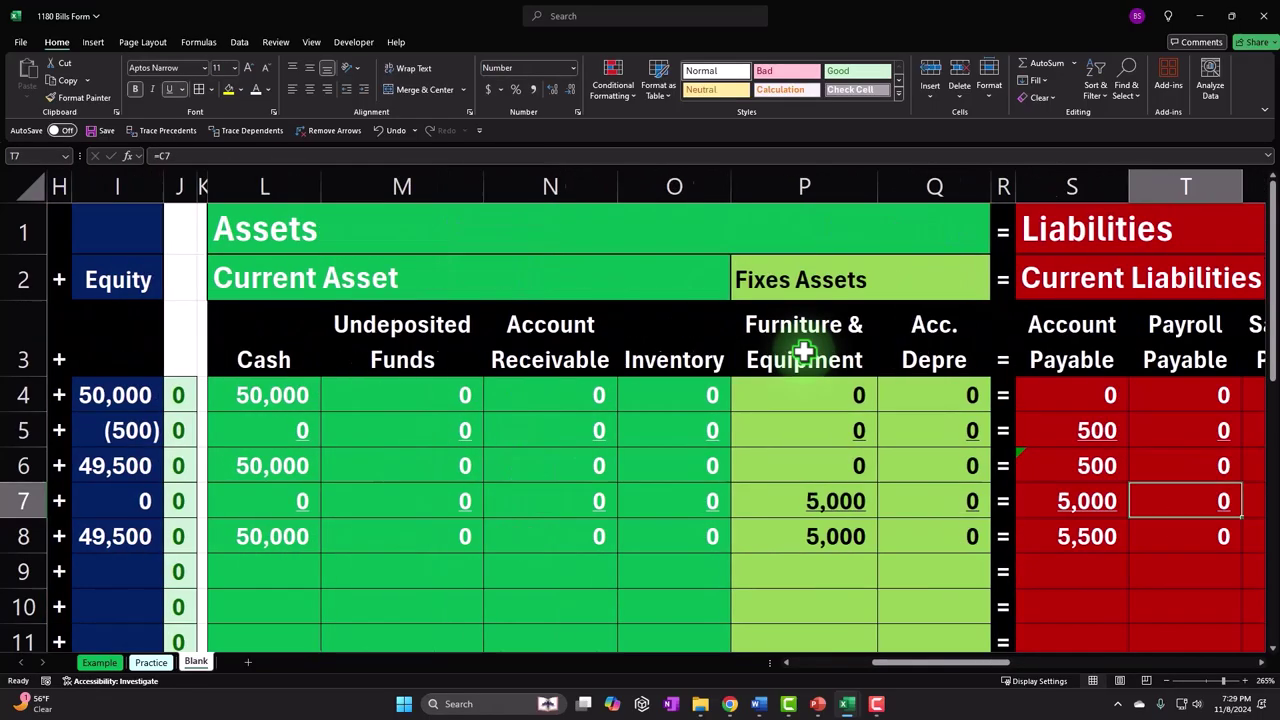
pyautogui.press('Right')
pyautogui.press('Right')
pyautogui.press('Right')
pyautogui.press('Right')
pyautogui.press('Right')
pyautogui.press('Right')
pyautogui.press('Right')
pyautogui.press('Right')
pyautogui.press('Right')
pyautogui.press('Right')
pyautogui.press('Right')
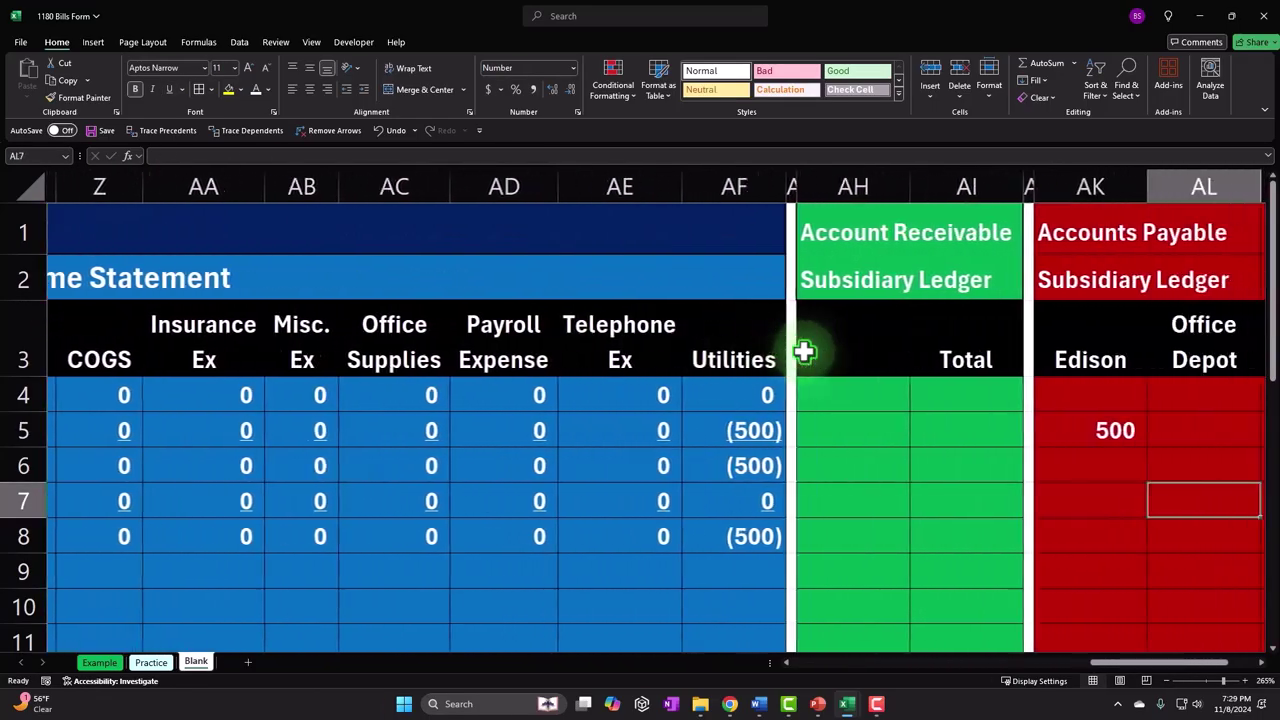
# - Link Office Depot's row 7 cell to the 5,000 furniture amount with =C7
pyautogui.hscroll(4, 804, 352)
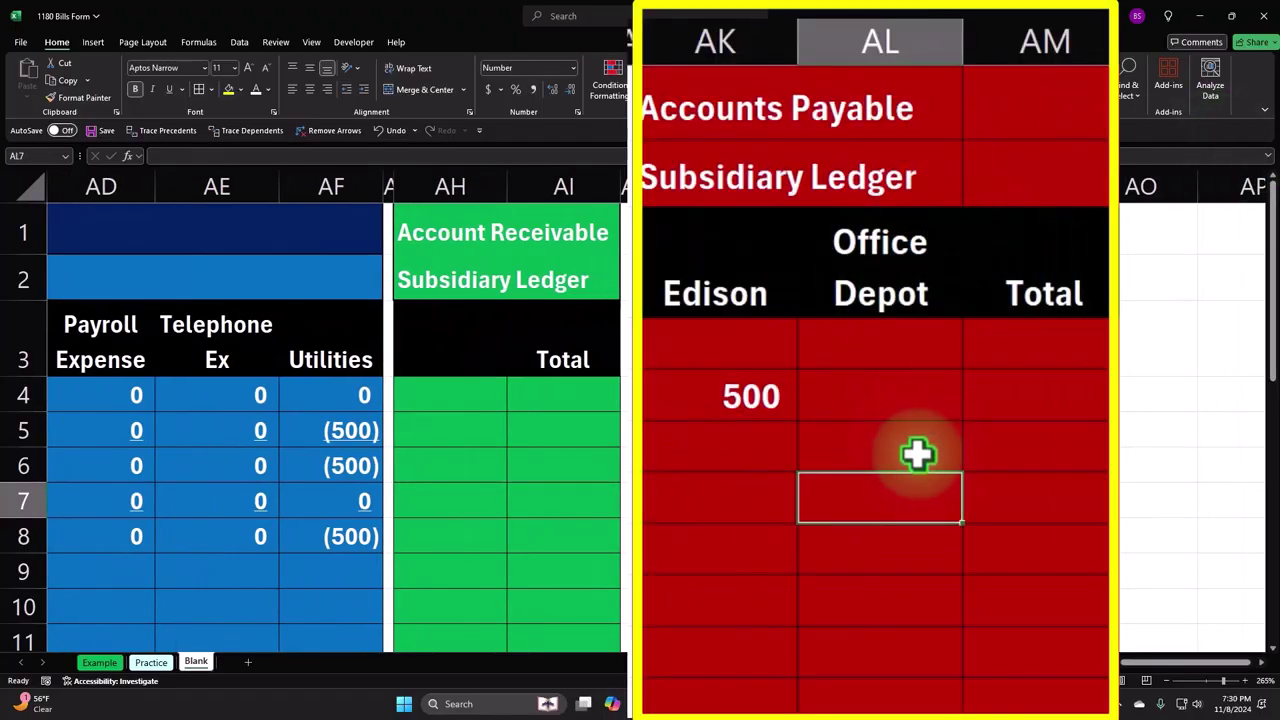
pyautogui.write('=')
pyautogui.press('Left')
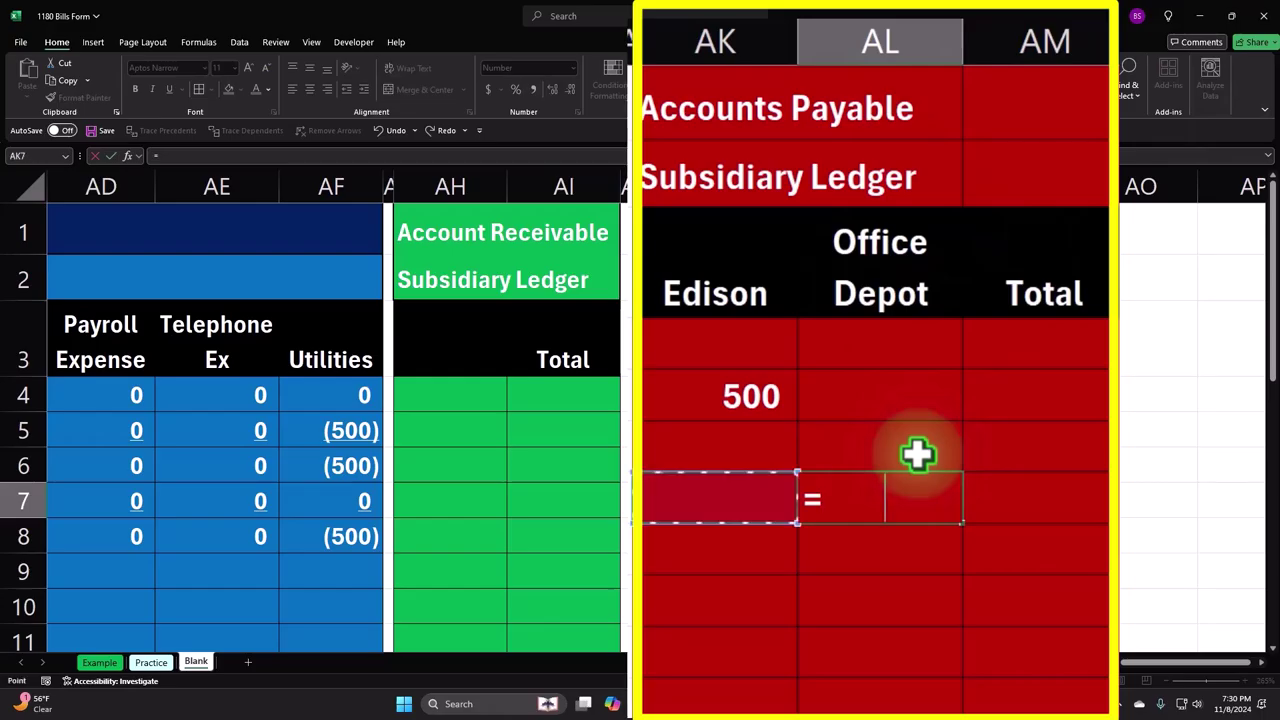
pyautogui.press('Left')
pyautogui.press('Left')
pyautogui.press('Left')
pyautogui.press('Left')
pyautogui.press('Left')
pyautogui.press('Left')
pyautogui.press('Left')
pyautogui.press('Left')
pyautogui.press('Left')
pyautogui.press('Left')
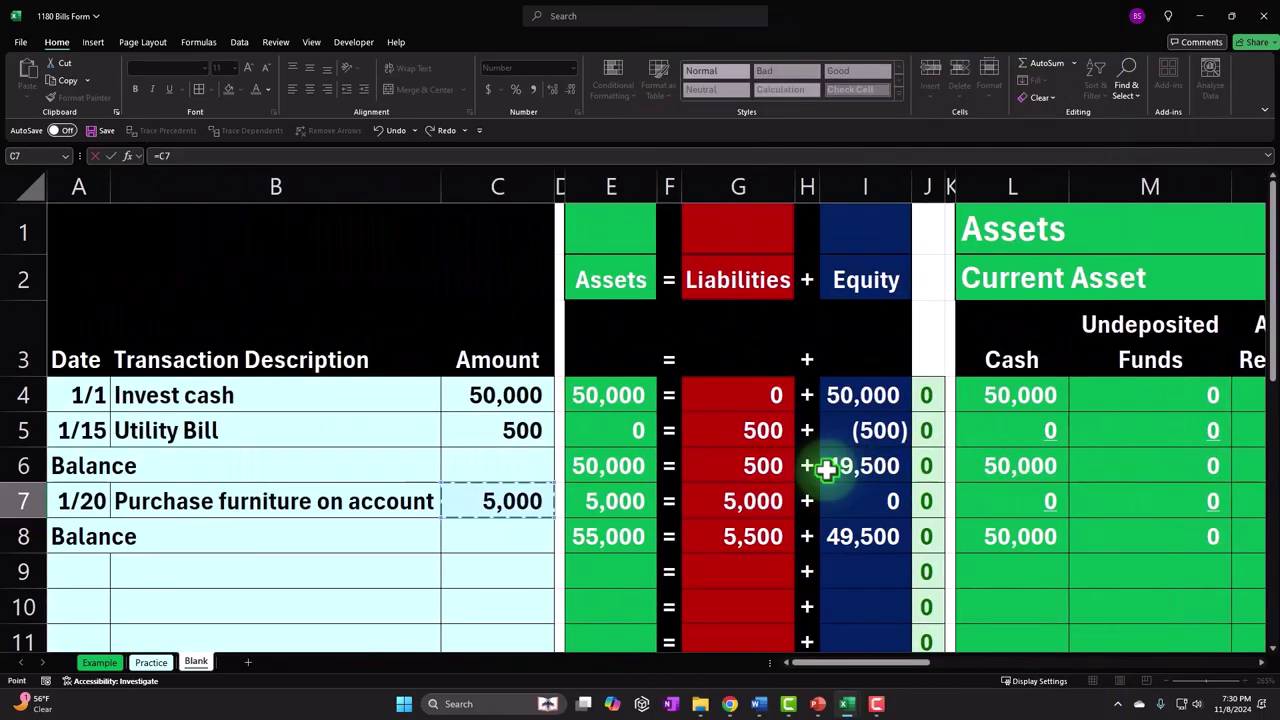
pyautogui.press('Return')
pyautogui.press('Right')
pyautogui.press('Right')
pyautogui.press('Up')
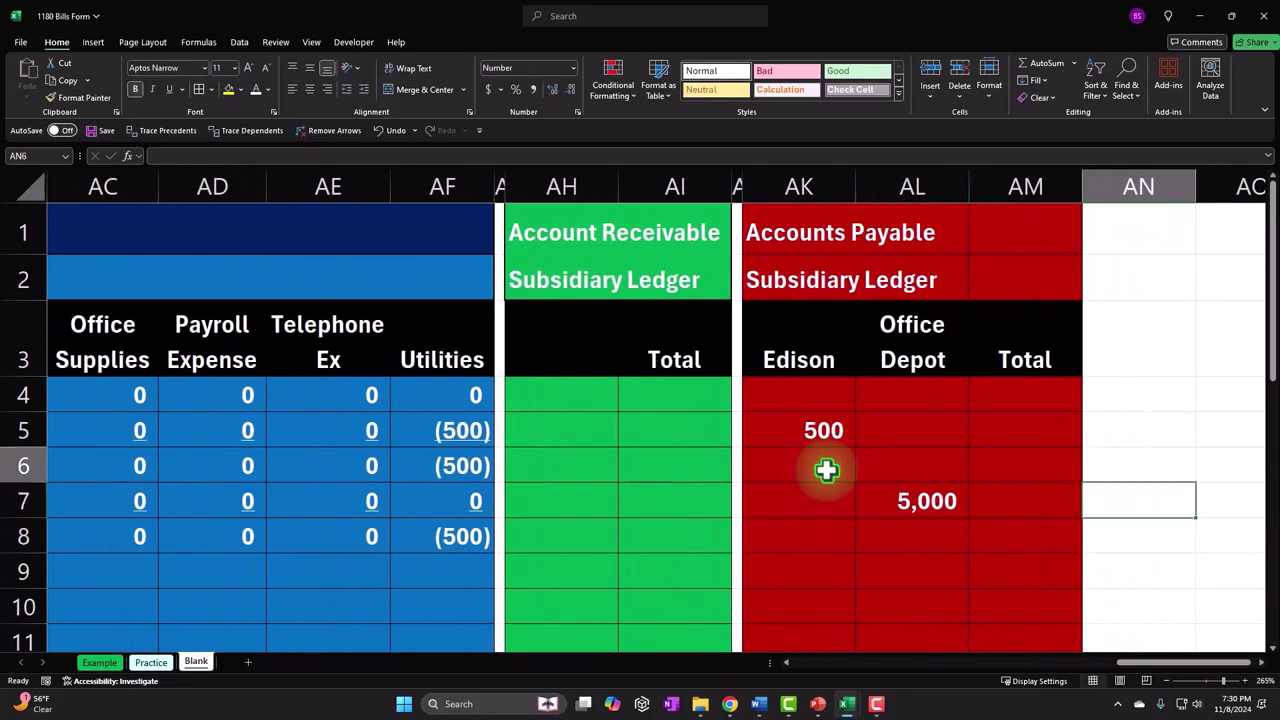
pyautogui.press('Up')
pyautogui.press('Up')
pyautogui.press('Up')
pyautogui.press('Left')
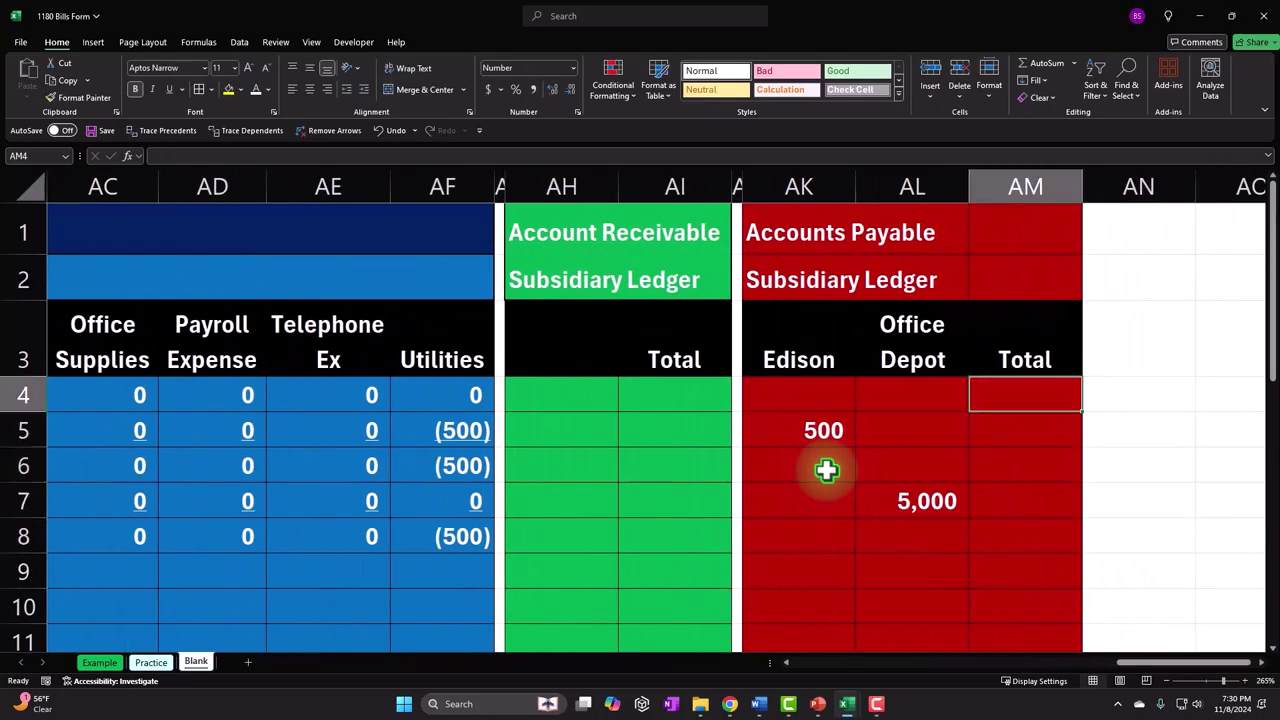
# - Enter =SUM(AK4:AL4) in AM4 and the running total =AM4+SUM(AK5:AL5) in AM5
pyautogui.write('=sum(')
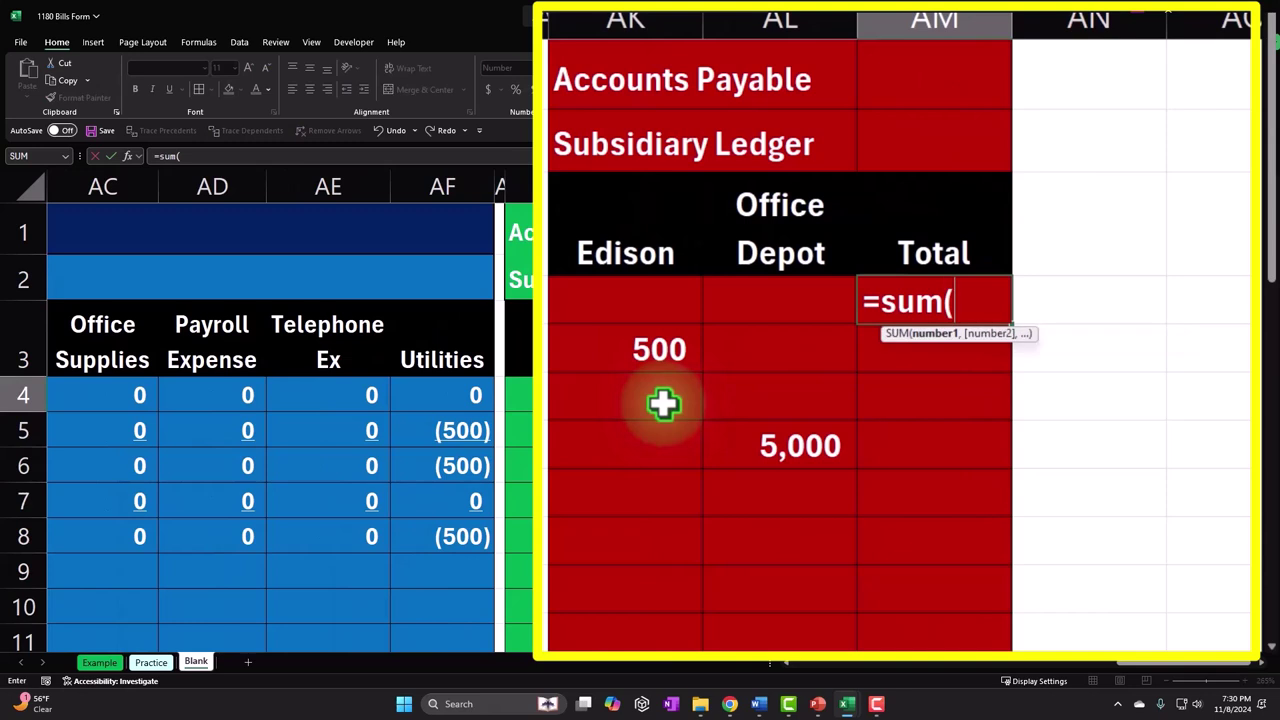
pyautogui.press('Left')
pyautogui.hotkey('shift', 'Left')
pyautogui.press('Return')
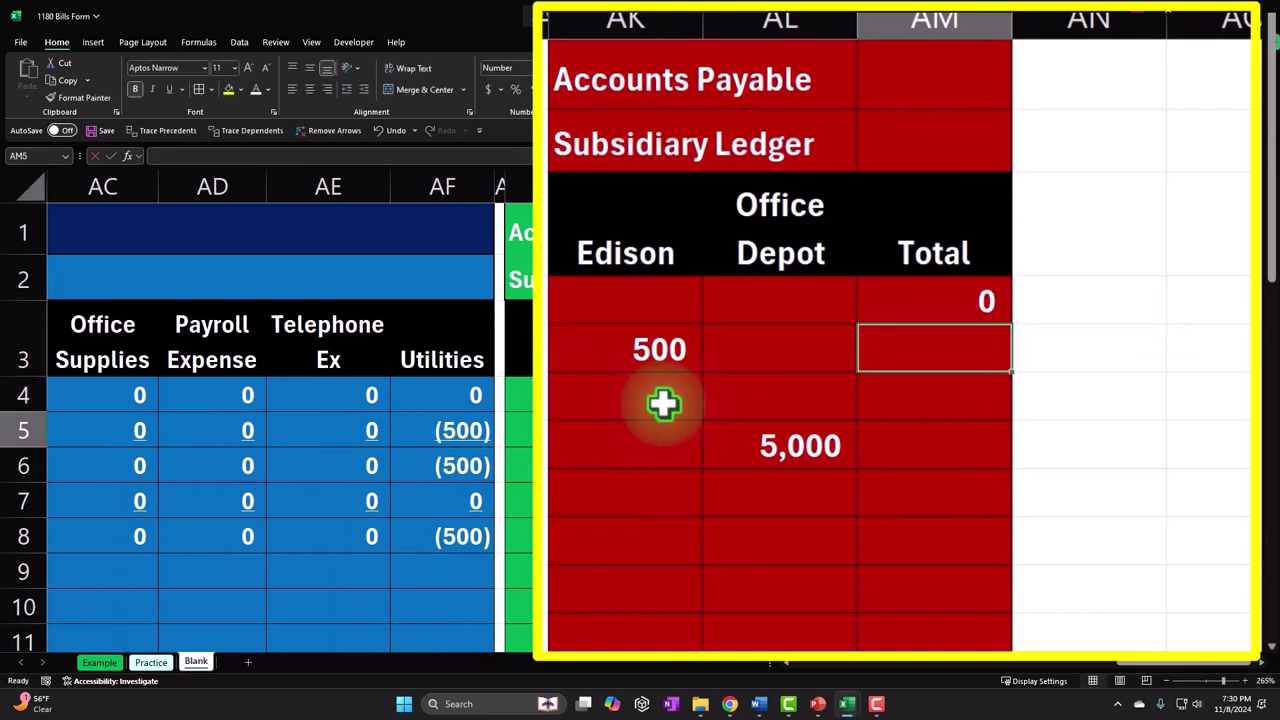
pyautogui.write('=')
pyautogui.press('Up')
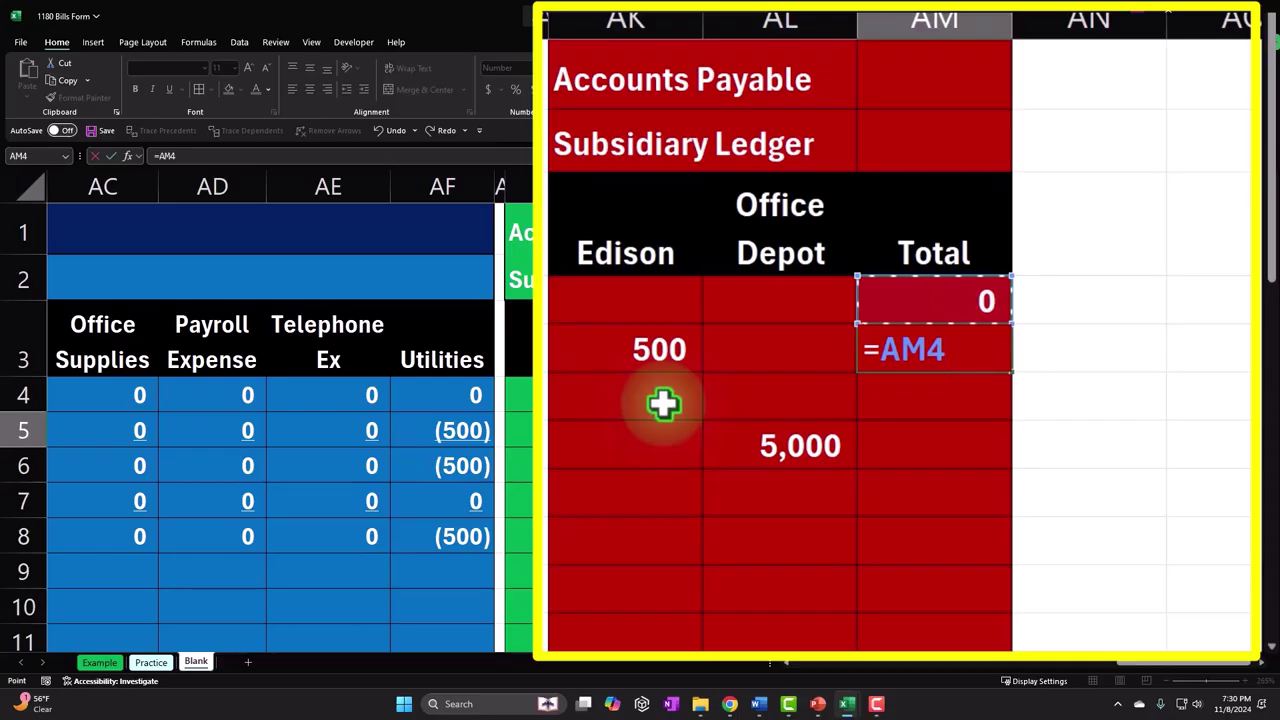
pyautogui.write('+')
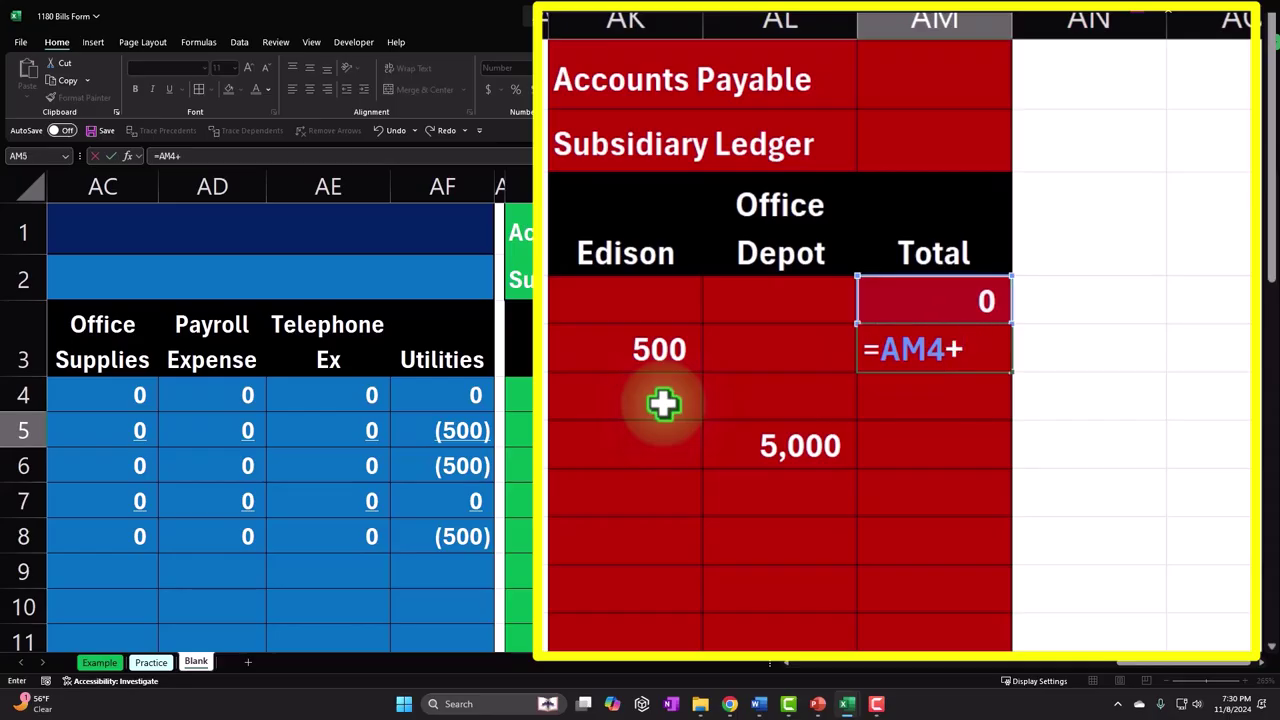
pyautogui.write('sum(')
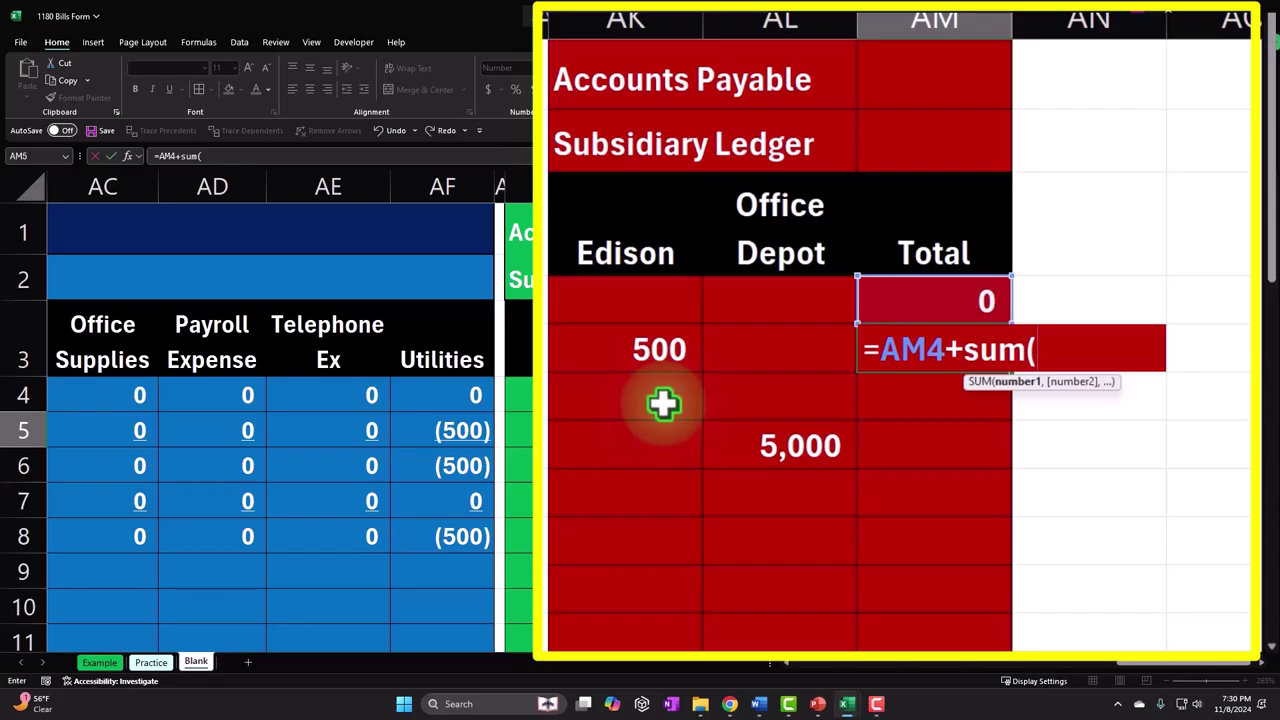
pyautogui.press('Left')
pyautogui.hotkey('shift', 'Left')
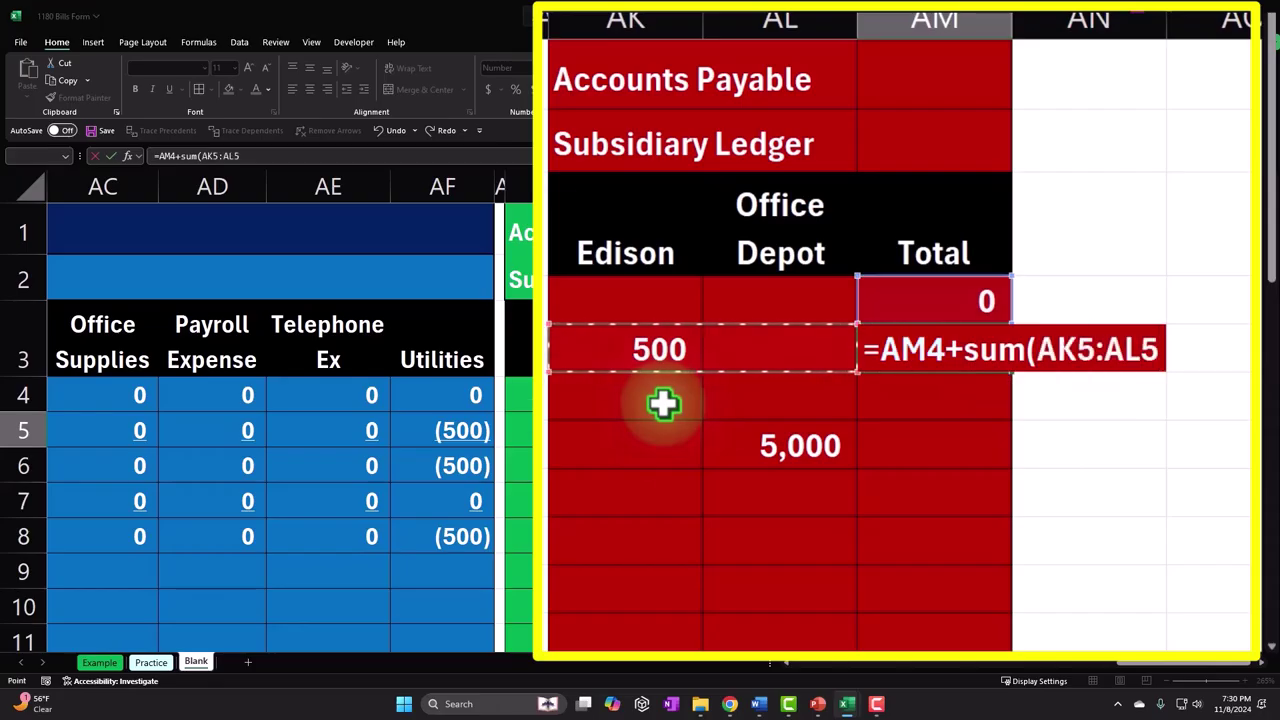
pyautogui.press('Return')
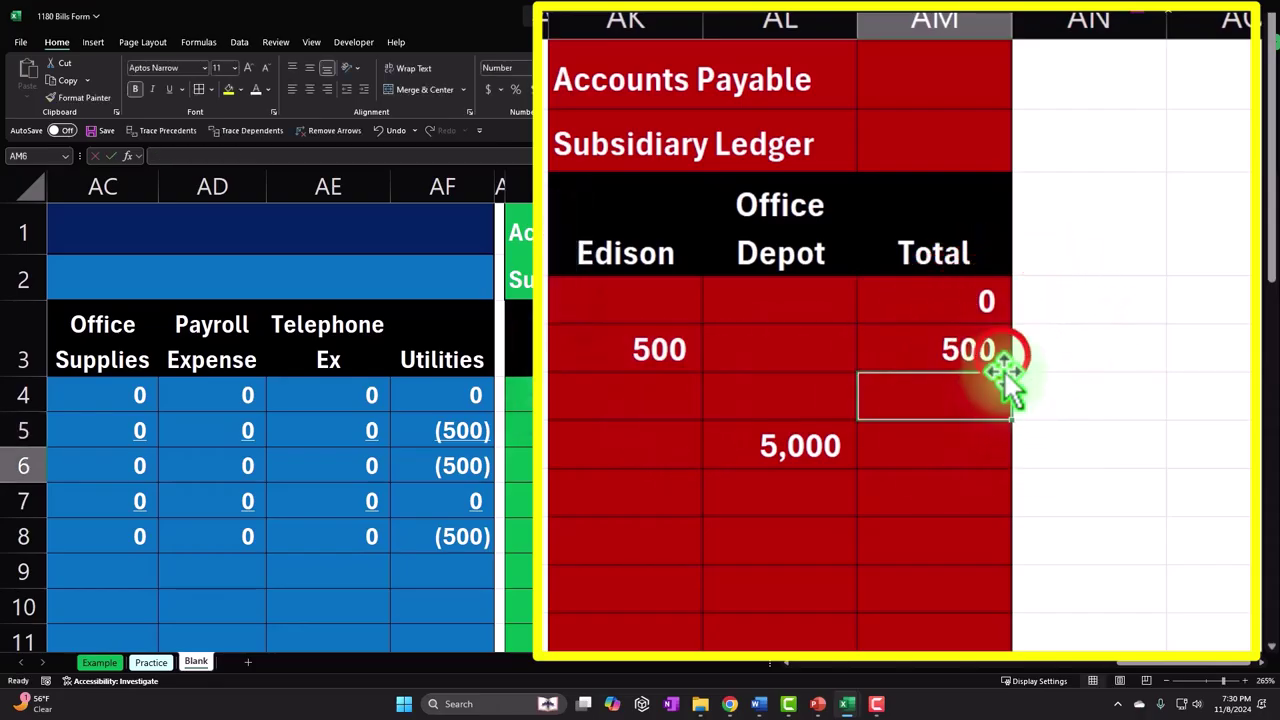
# - Fill the running total down to row 7, checking 5,500 against the Edison and Office Depot sums
pyautogui.click(1000, 358)
pyautogui.moveTo(1011, 372); pyautogui.dragTo(1008, 460)
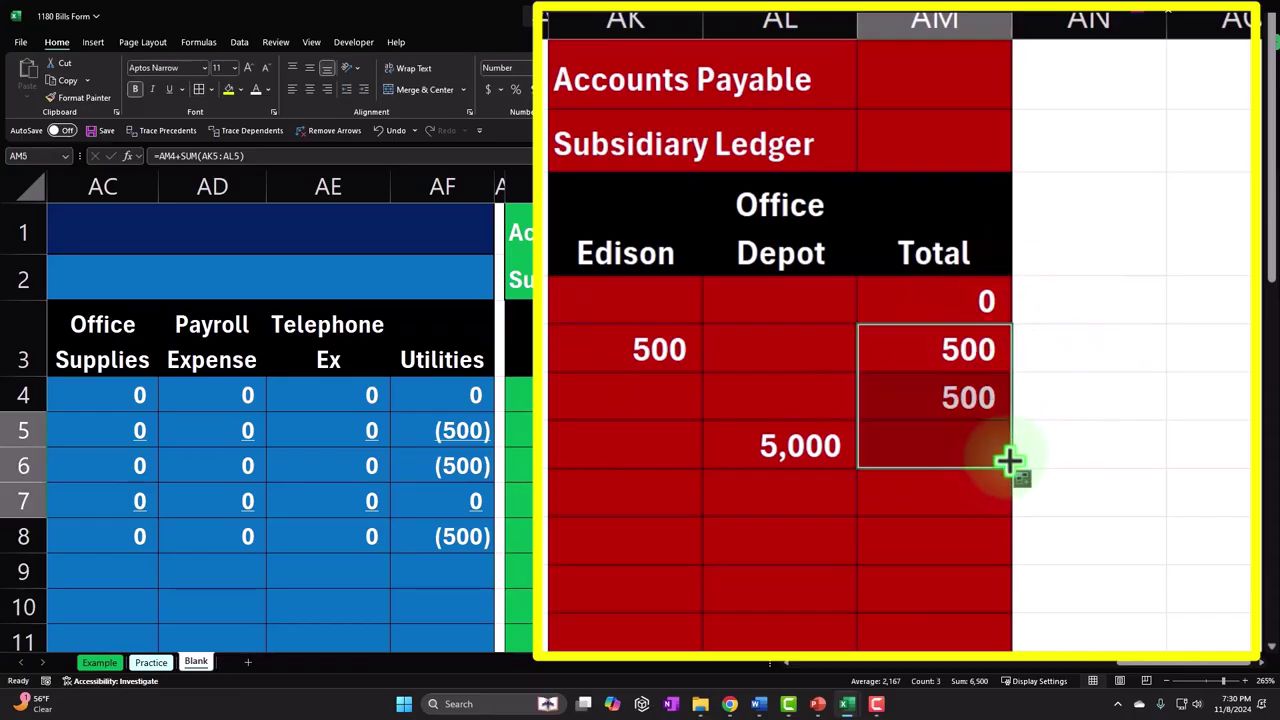
pyautogui.click(967, 448)
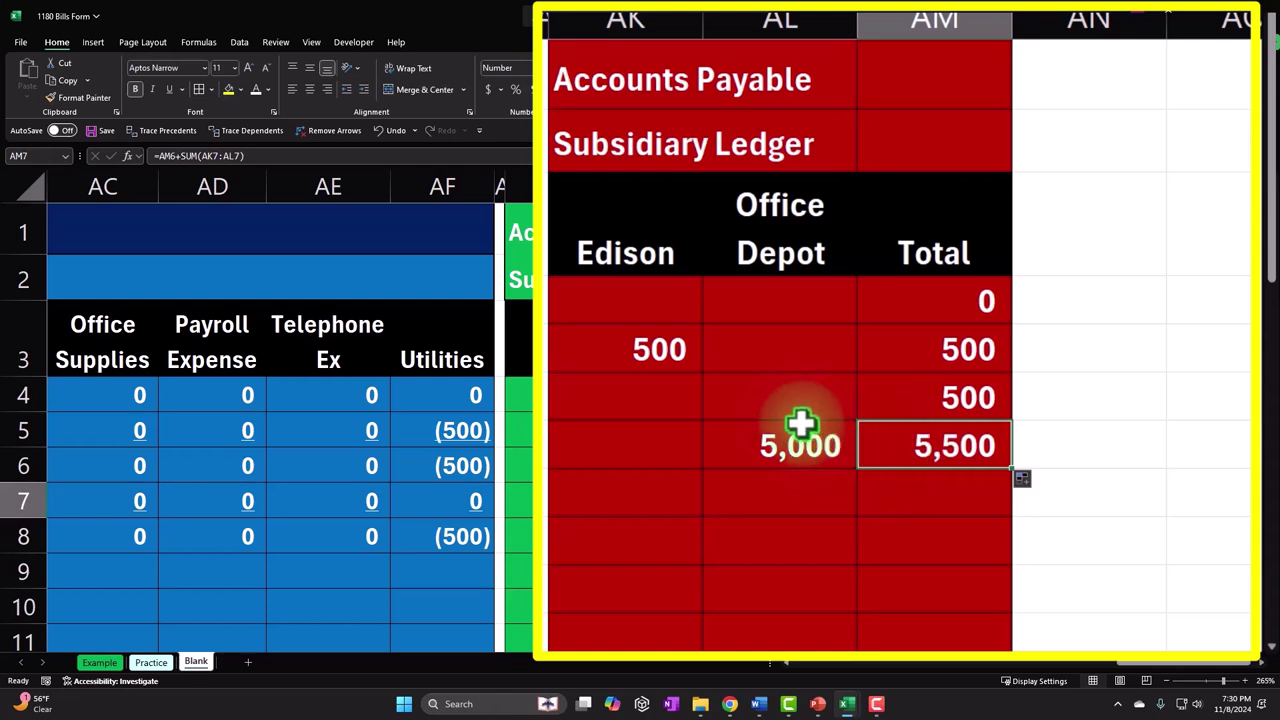
pyautogui.moveTo(634, 317)
pyautogui.mouseDown()
pyautogui.moveTo(631, 617)
pyautogui.moveTo(632, 560)
pyautogui.mouseUp()
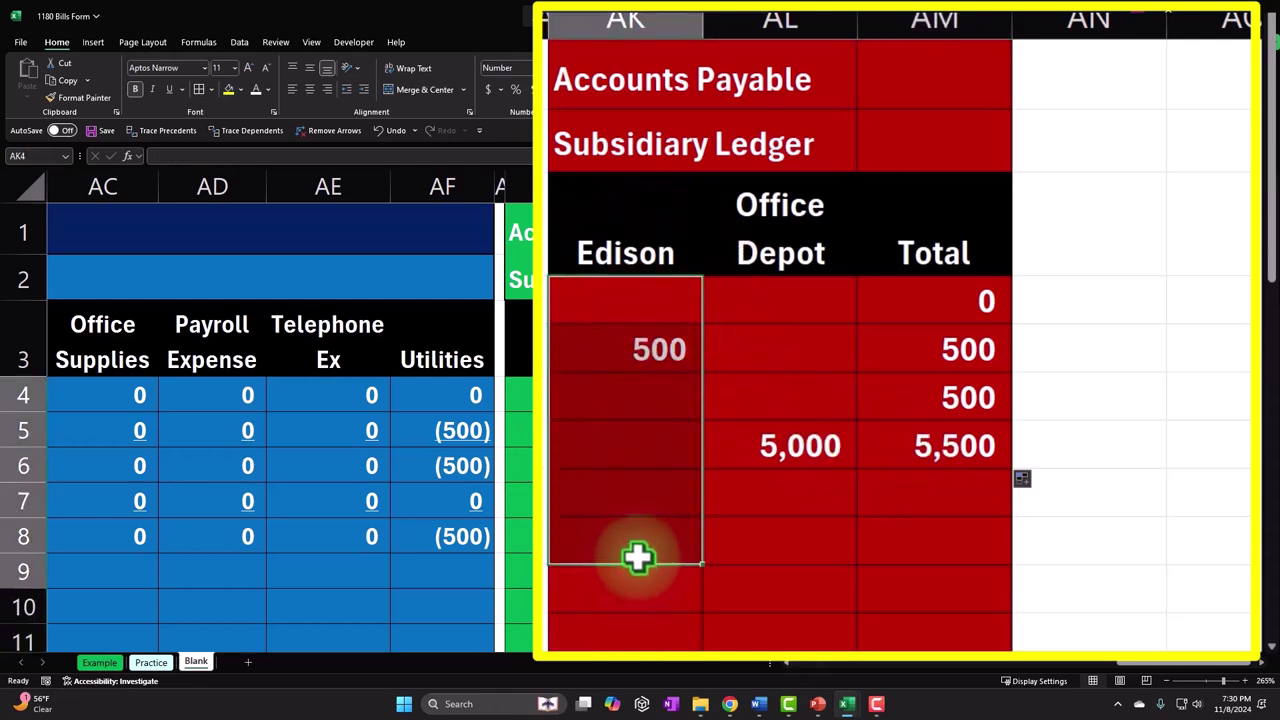
pyautogui.click(928, 394)
pyautogui.moveTo(928, 394); pyautogui.dragTo(930, 556)
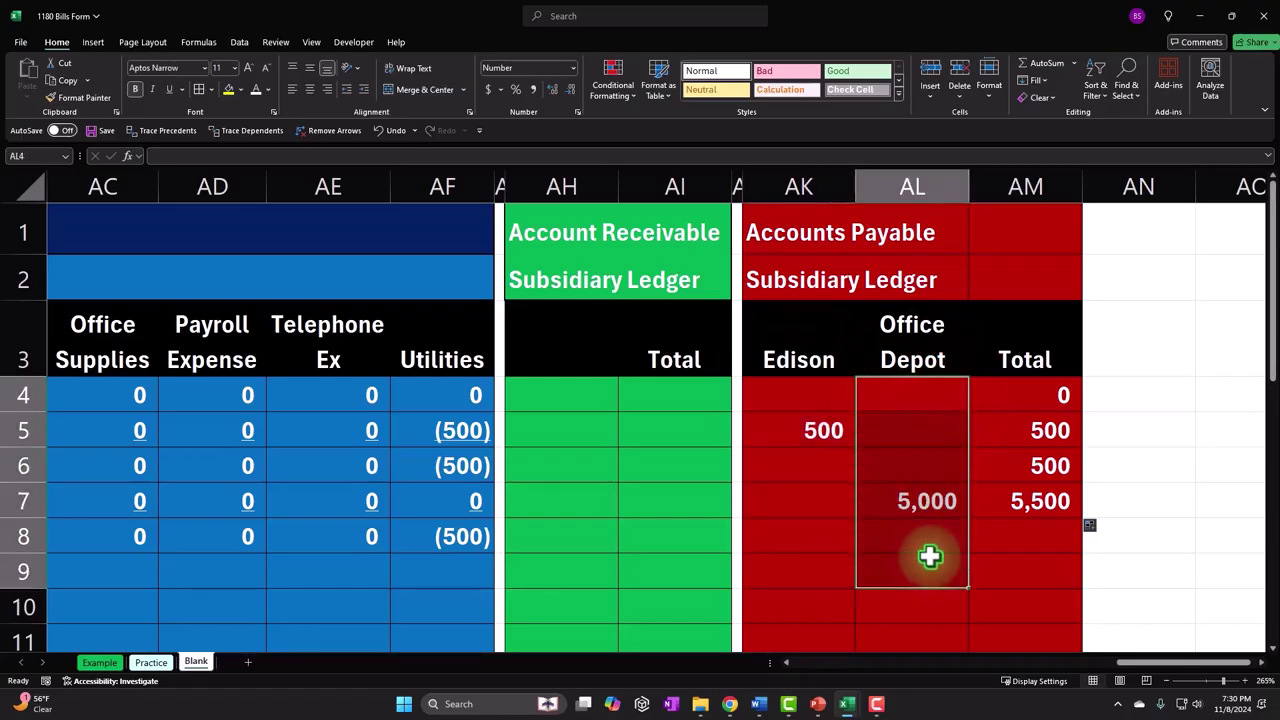
# - Enter the 1/25 date in row 9's date cell
pyautogui.click(1127, 668)
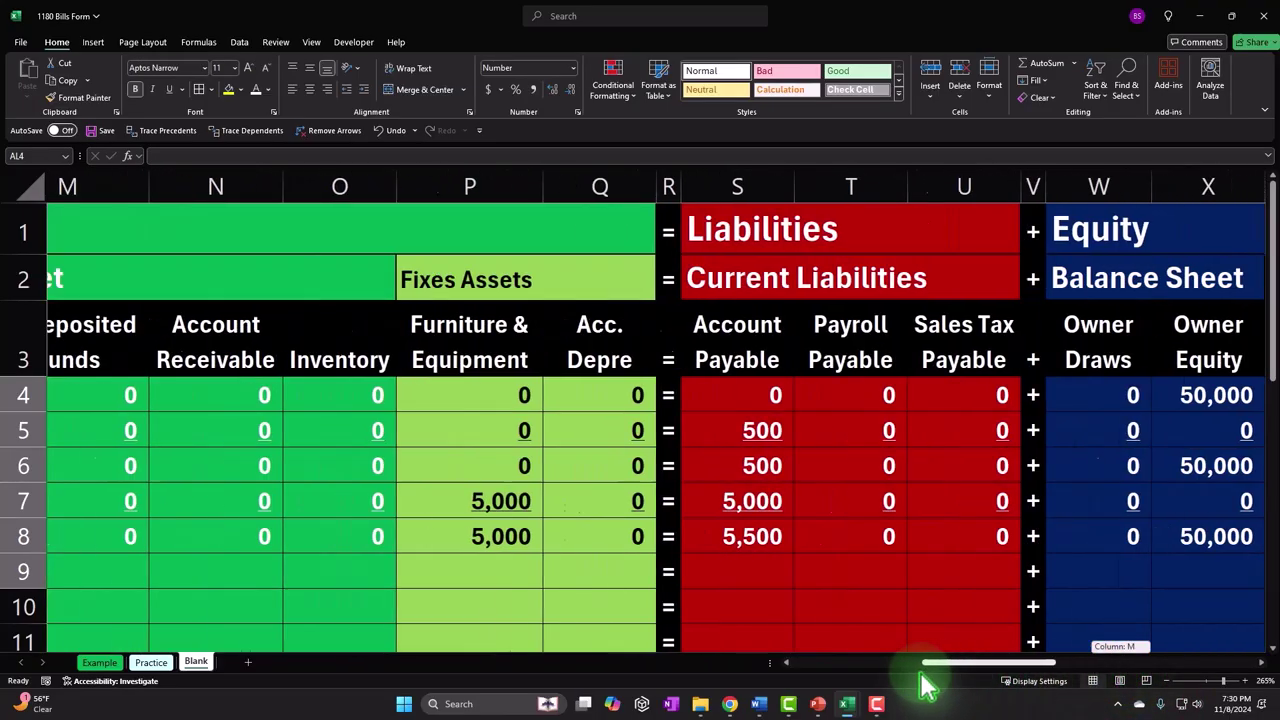
pyautogui.moveTo(1123, 666); pyautogui.dragTo(781, 684)
pyautogui.click(106, 571)
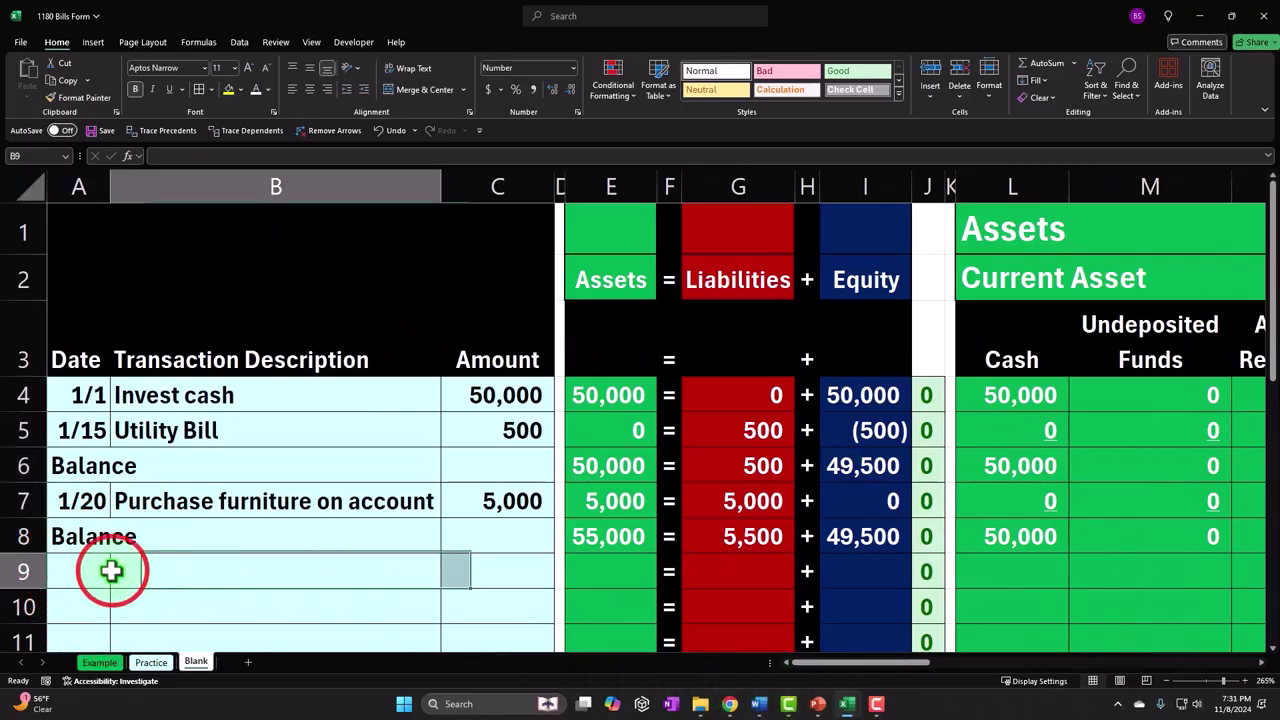
pyautogui.click(147, 607)
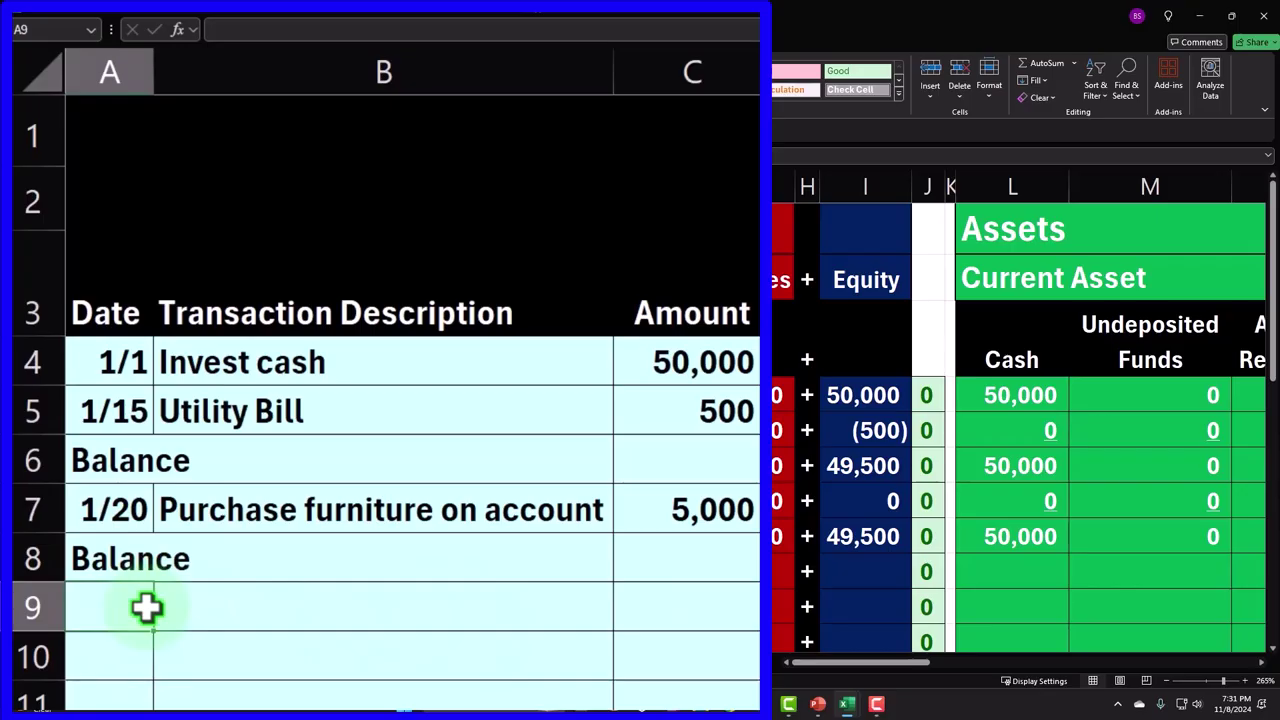
pyautogui.write('1/25')
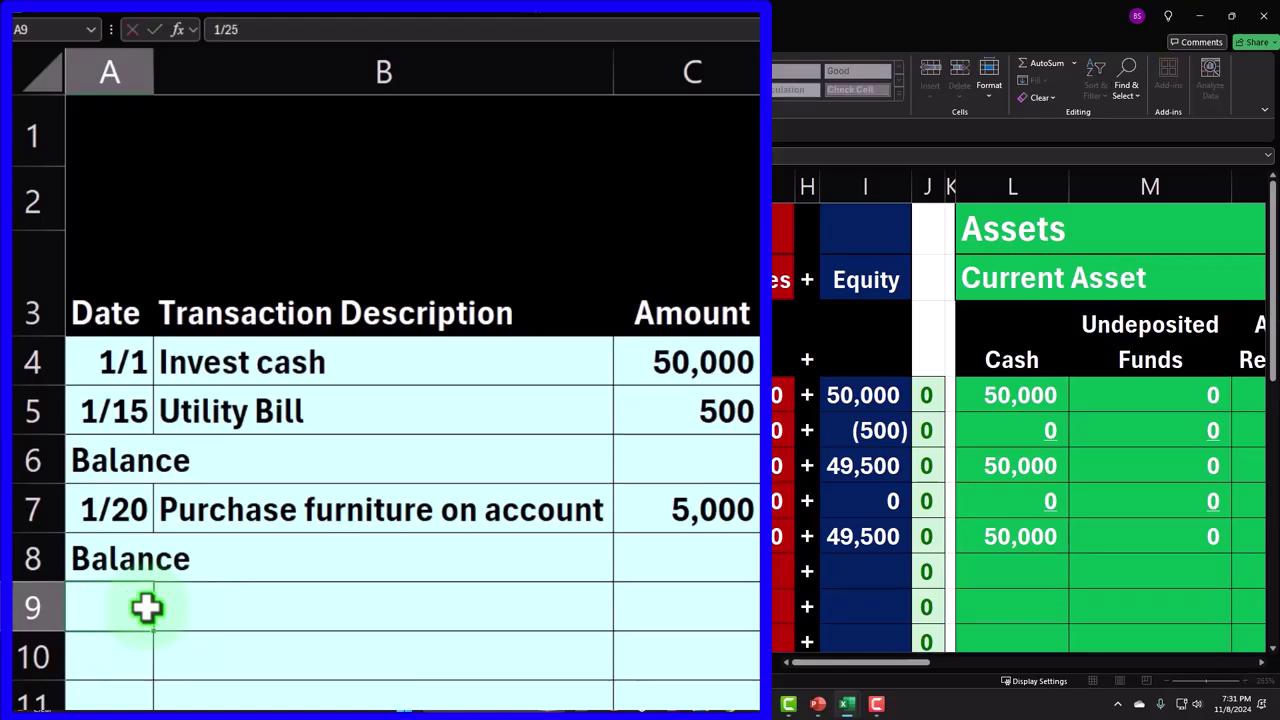
pyautogui.press('Tab')
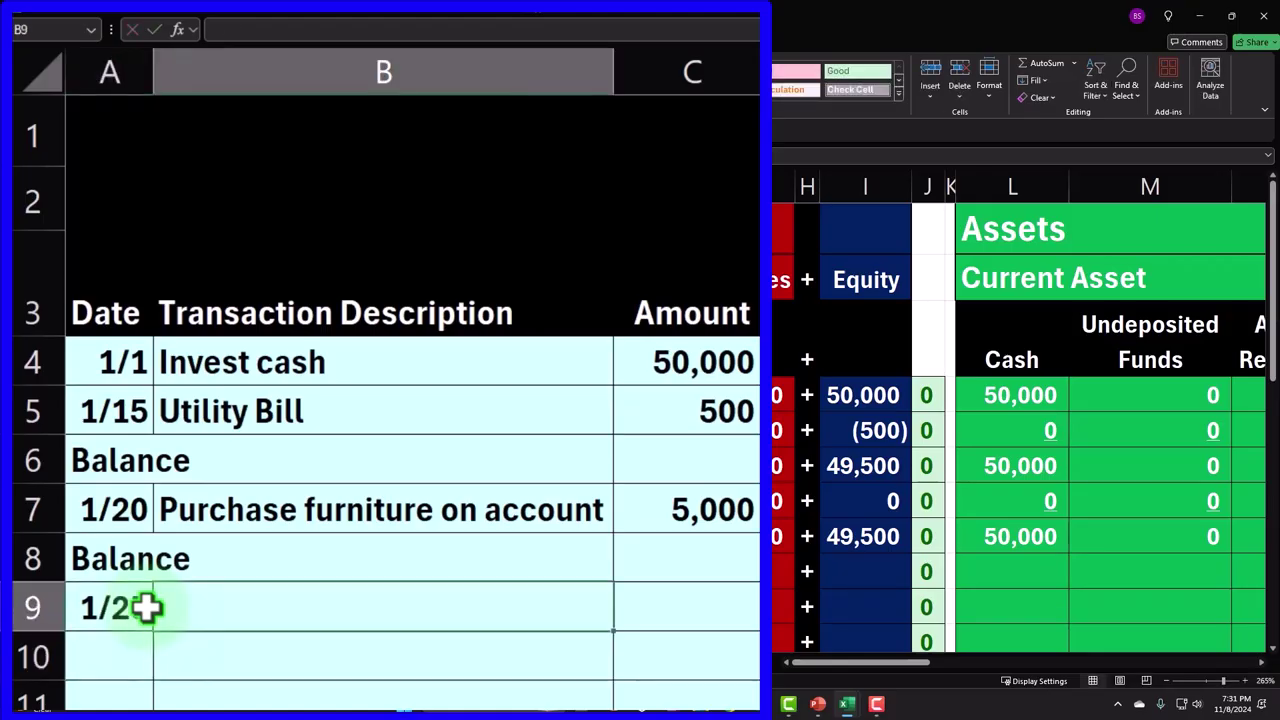
# - Add the description 'Purchase inventory on account' with an amount of 1,000
pyautogui.write('I')
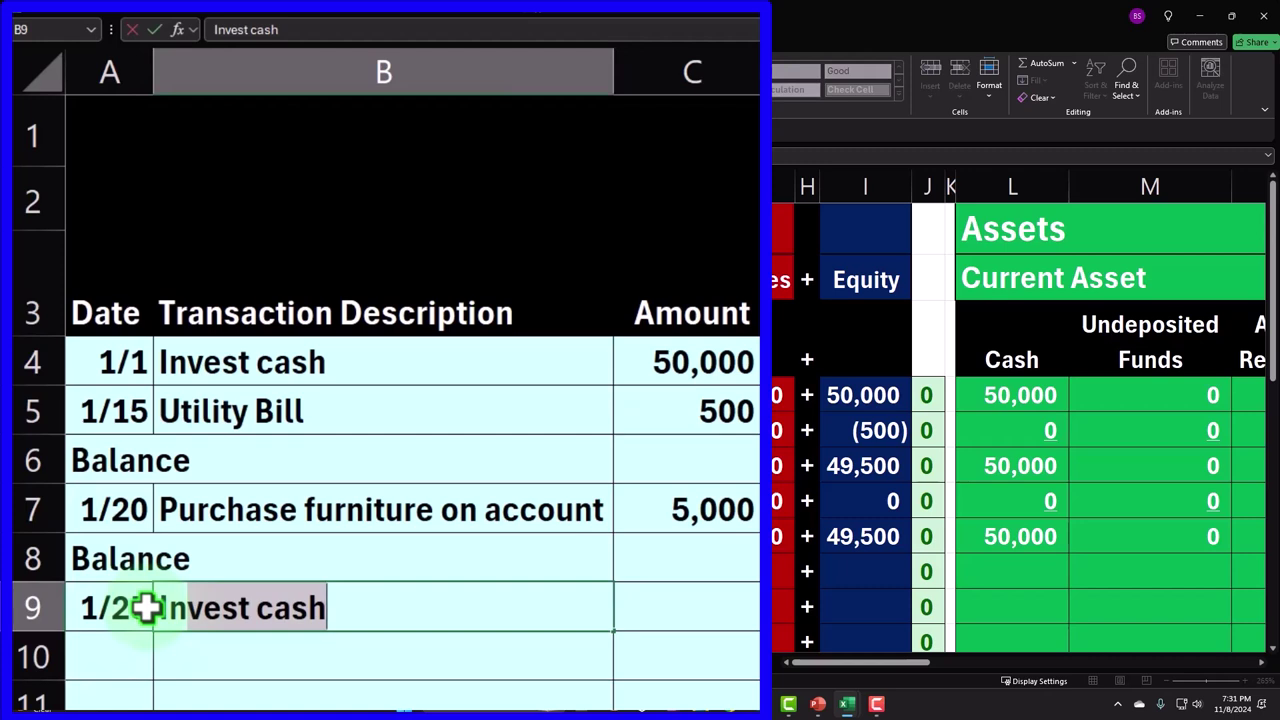
pyautogui.press('BackSpace')
pyautogui.press('BackSpace')
pyautogui.write('Puu')
pyautogui.press('BackSpace')
pyautogui.write('r')
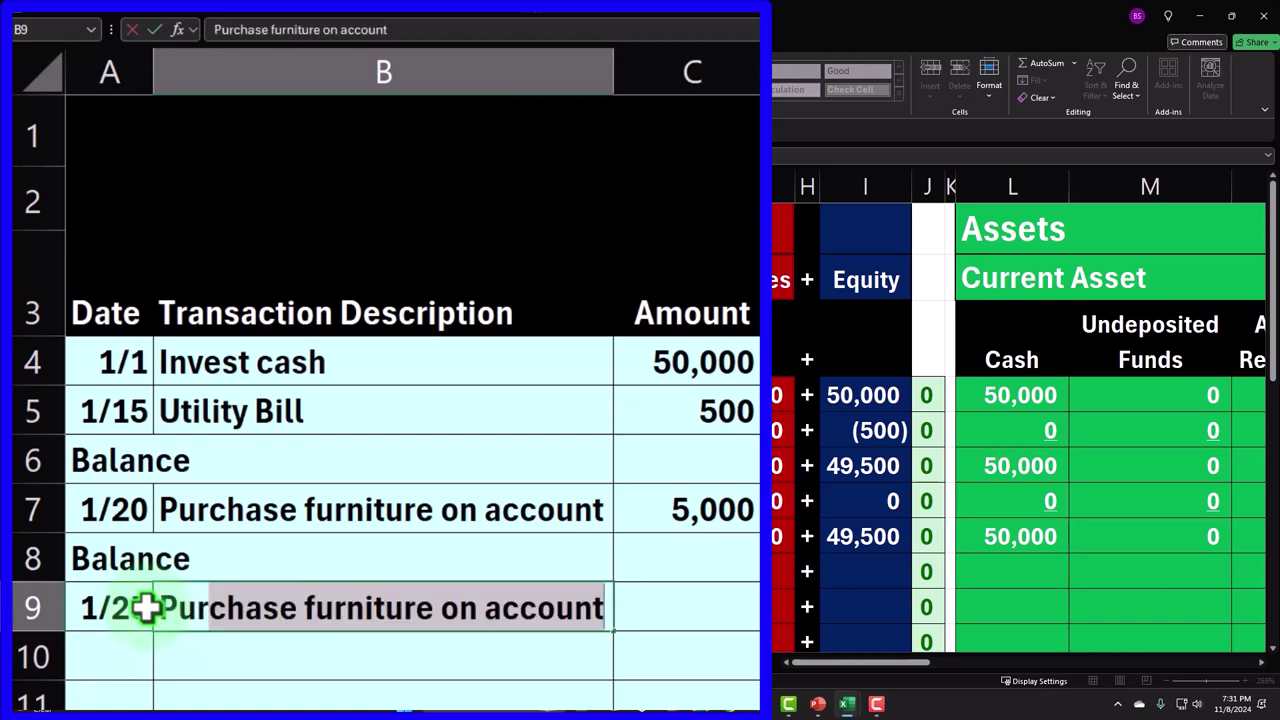
pyautogui.write('chase inventory')
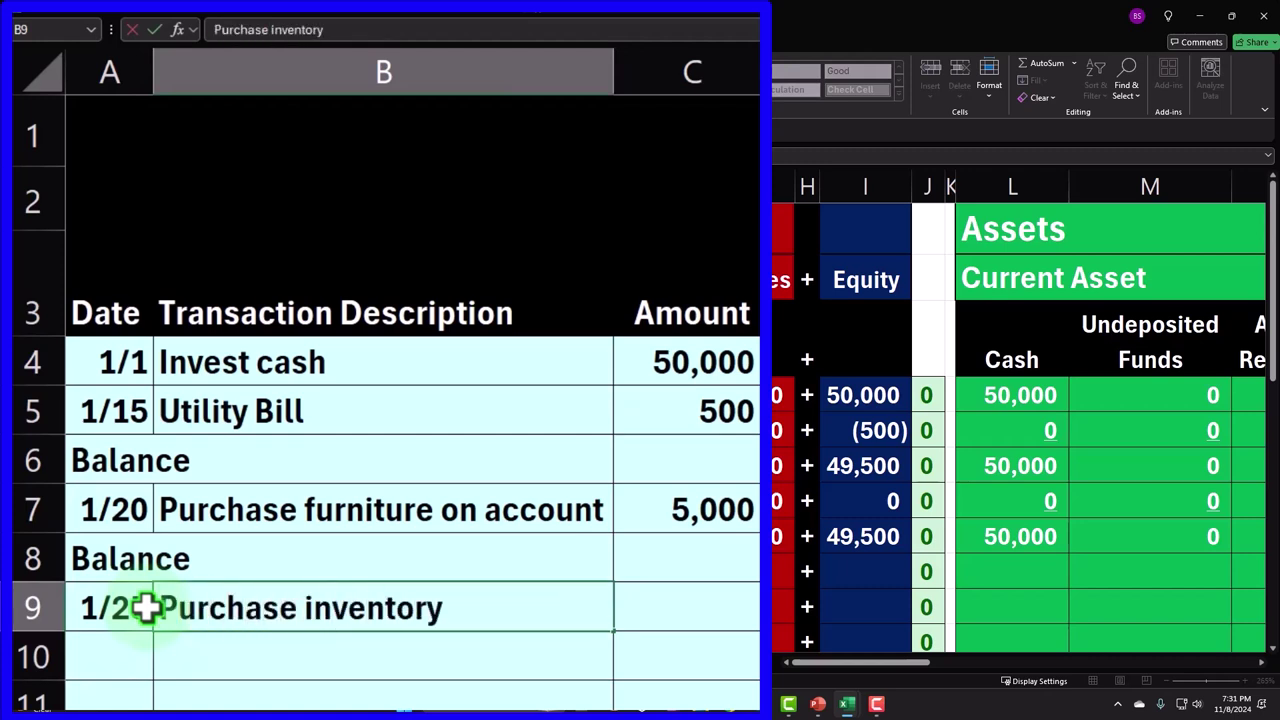
pyautogui.write(' on account')
pyautogui.press('Tab')
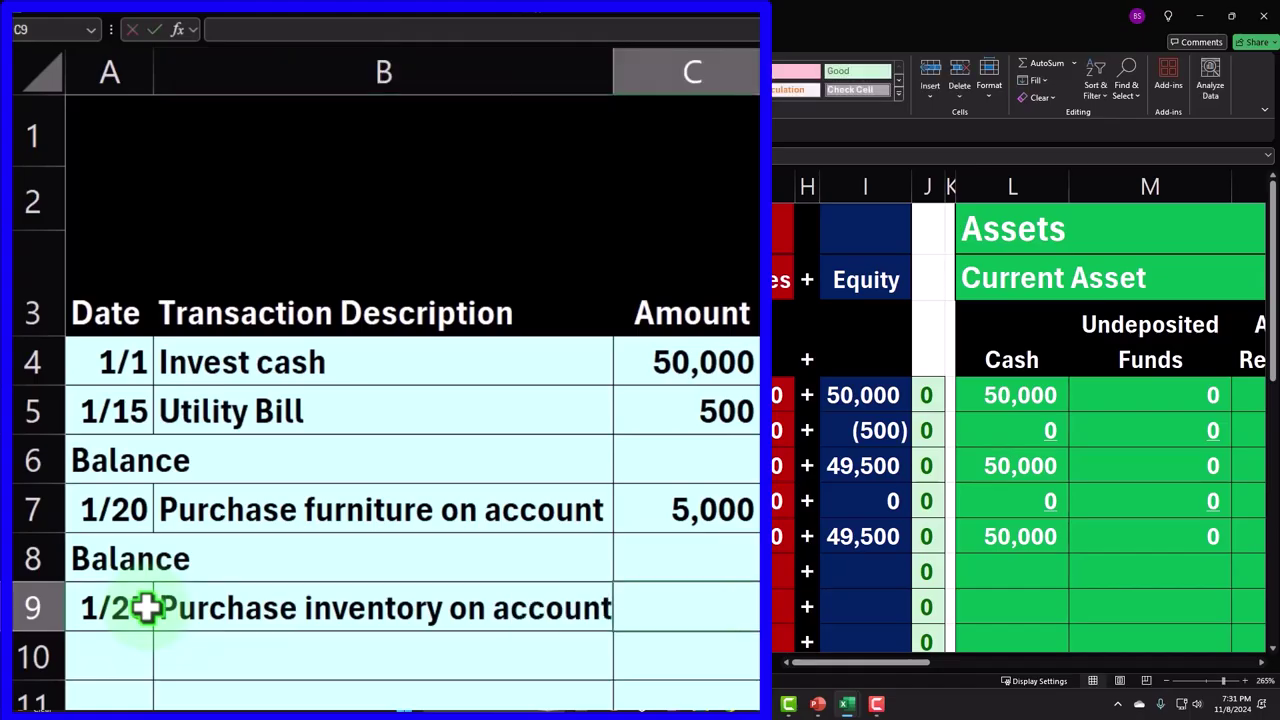
pyautogui.write('1,000')
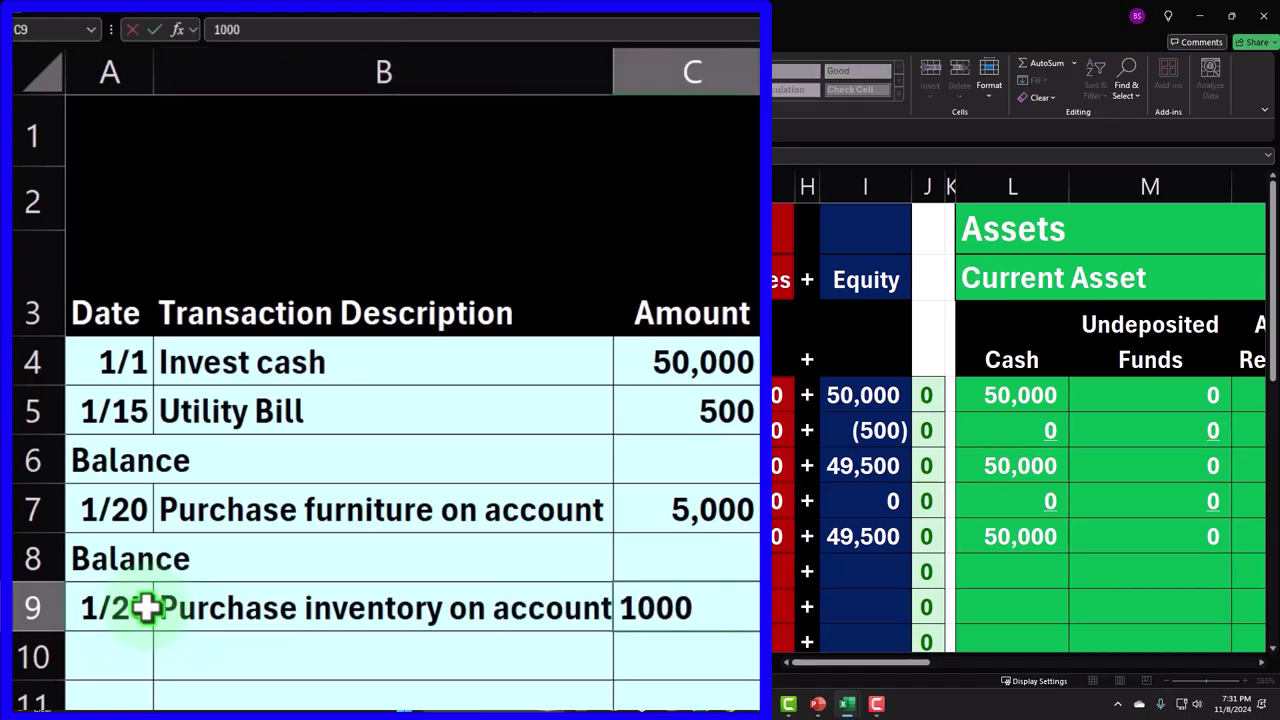
pyautogui.press('Return')
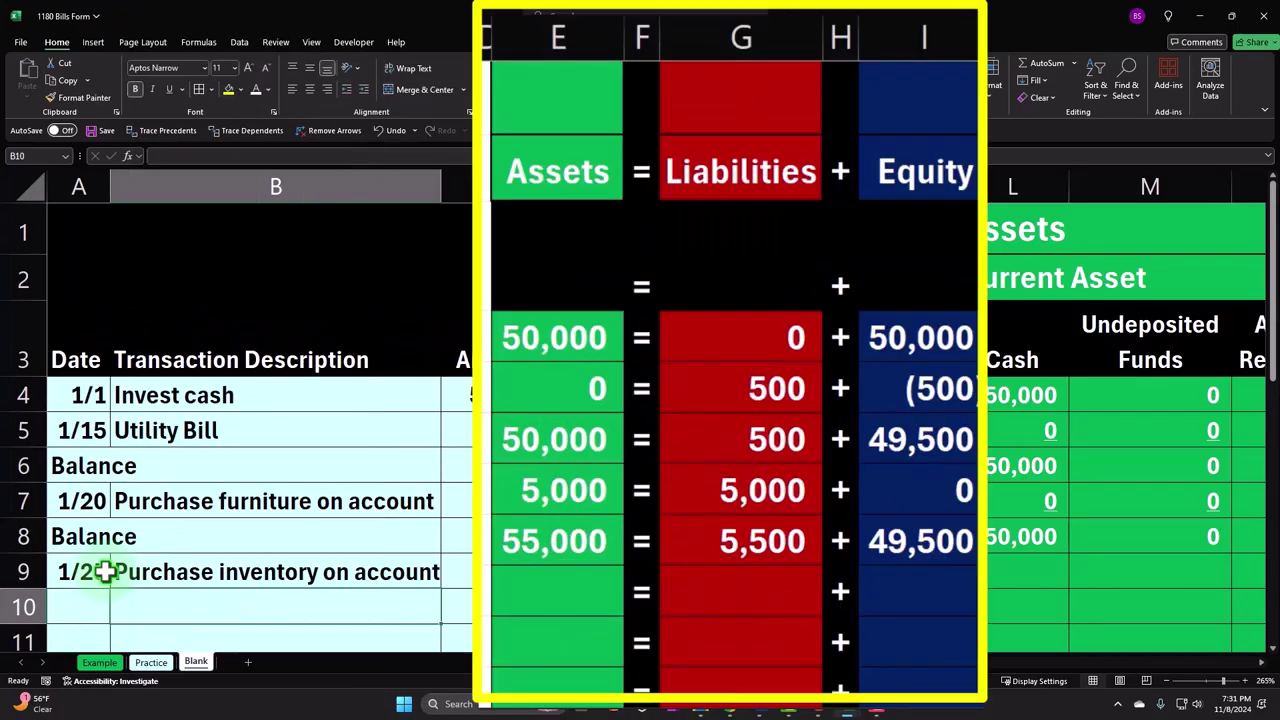
pyautogui.click(572, 176)
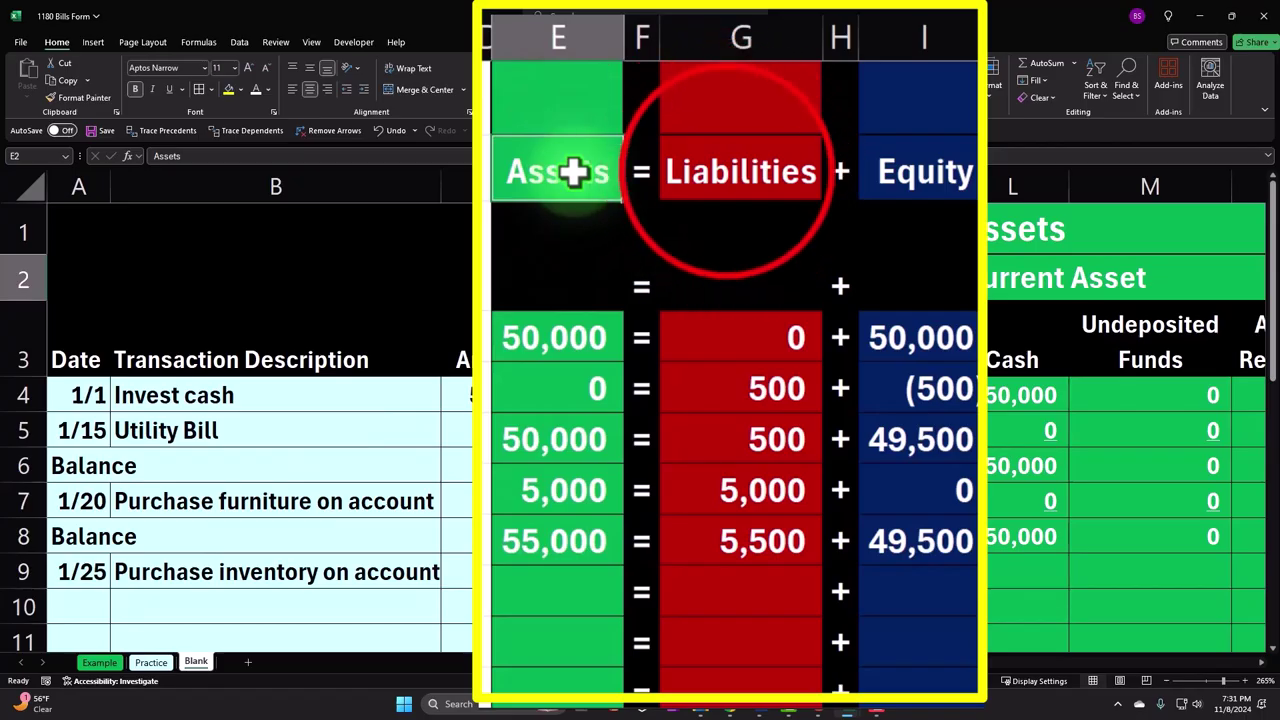
pyautogui.click(727, 172)
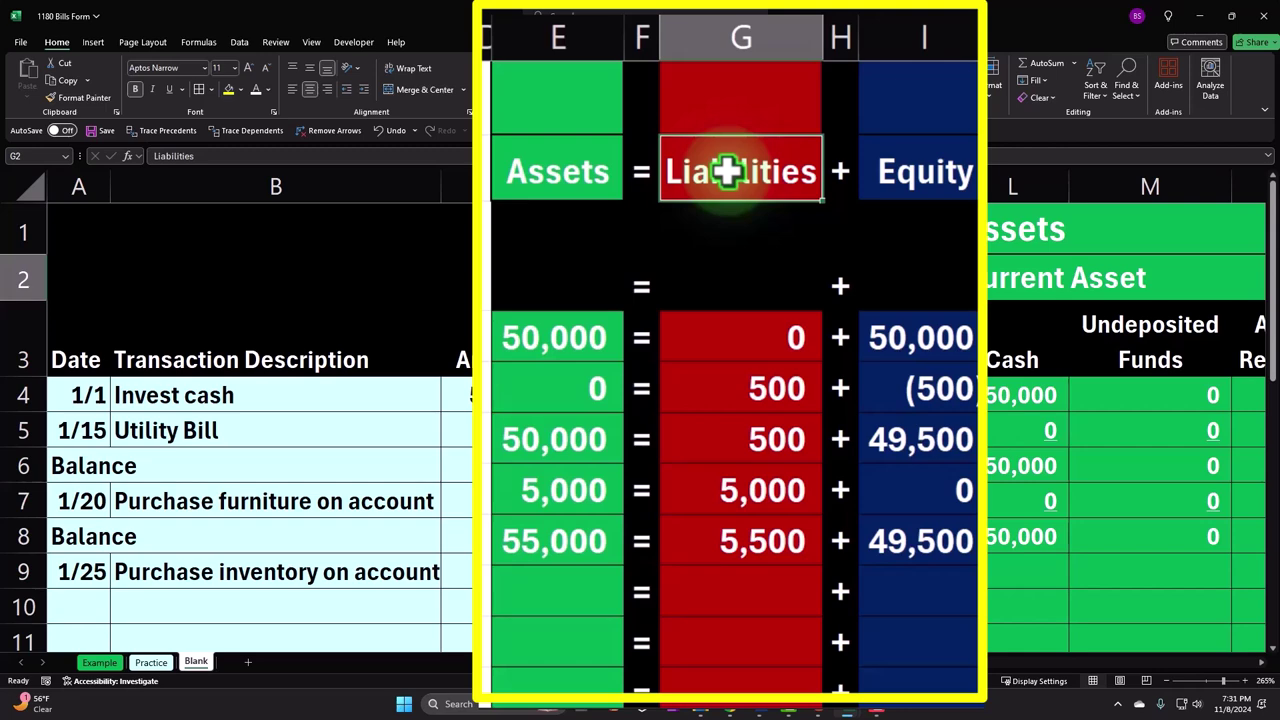
pyautogui.click(895, 171)
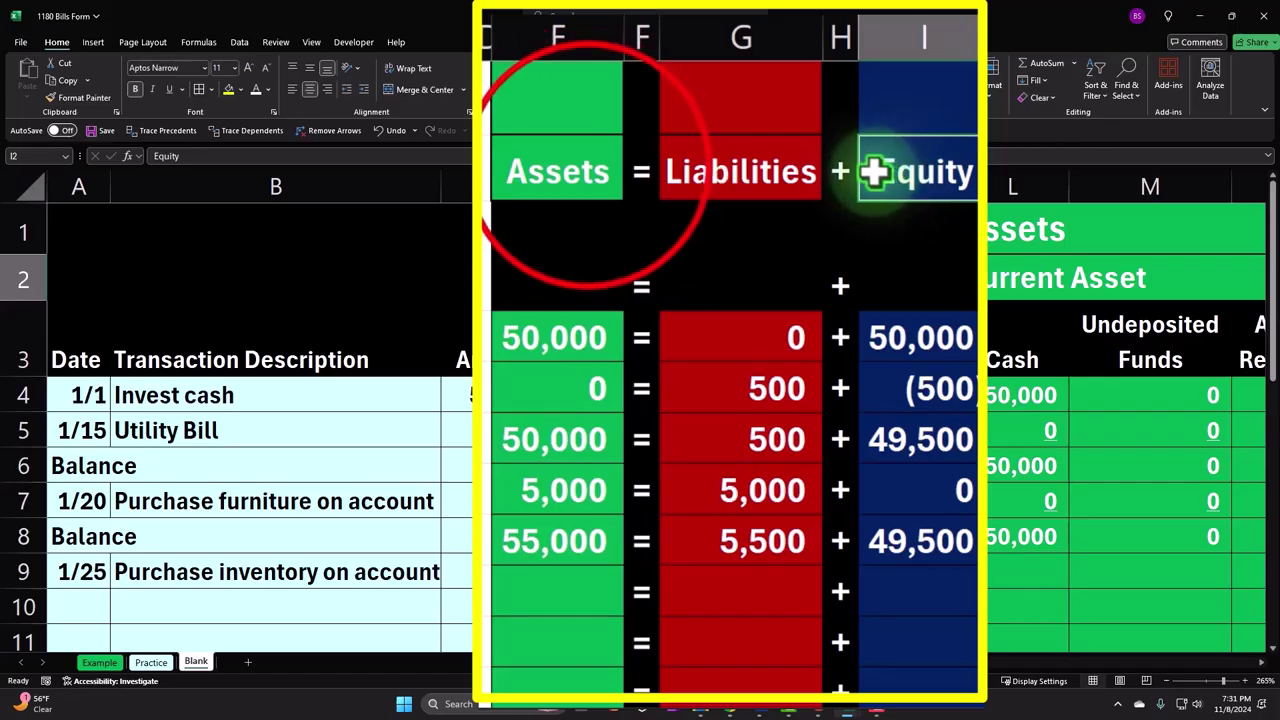
pyautogui.click(590, 168)
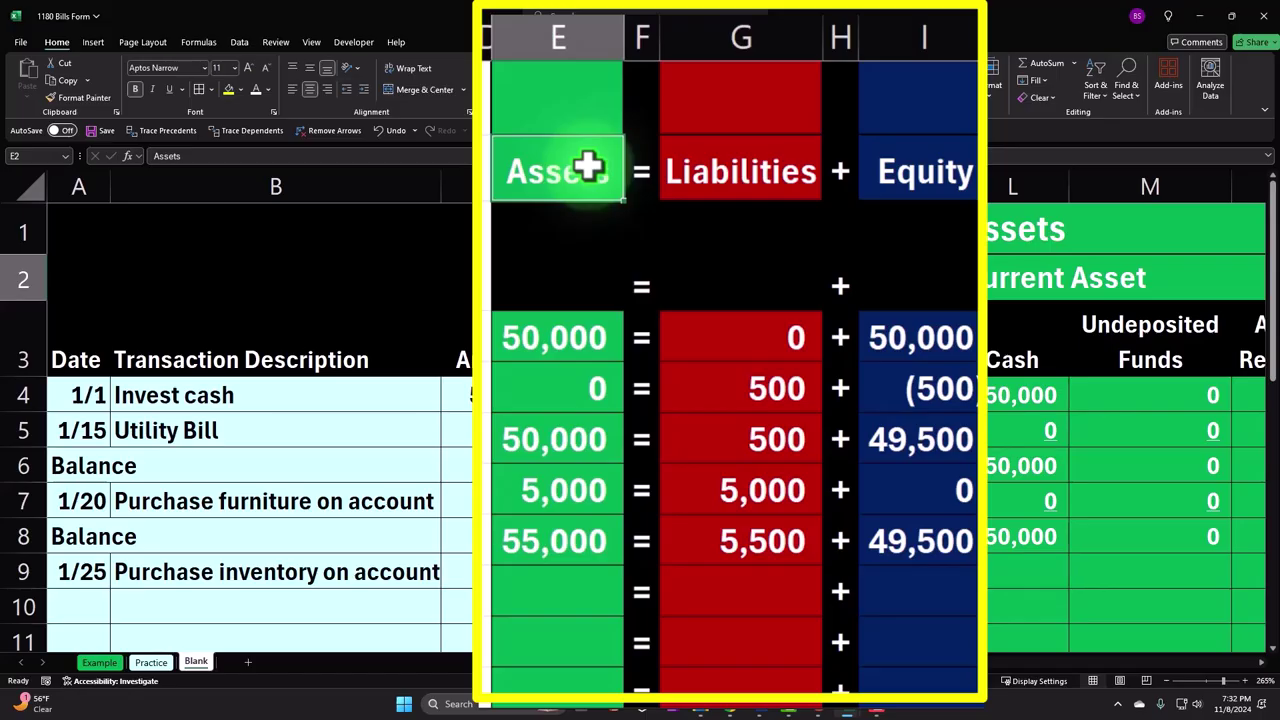
pyautogui.click(470, 572)
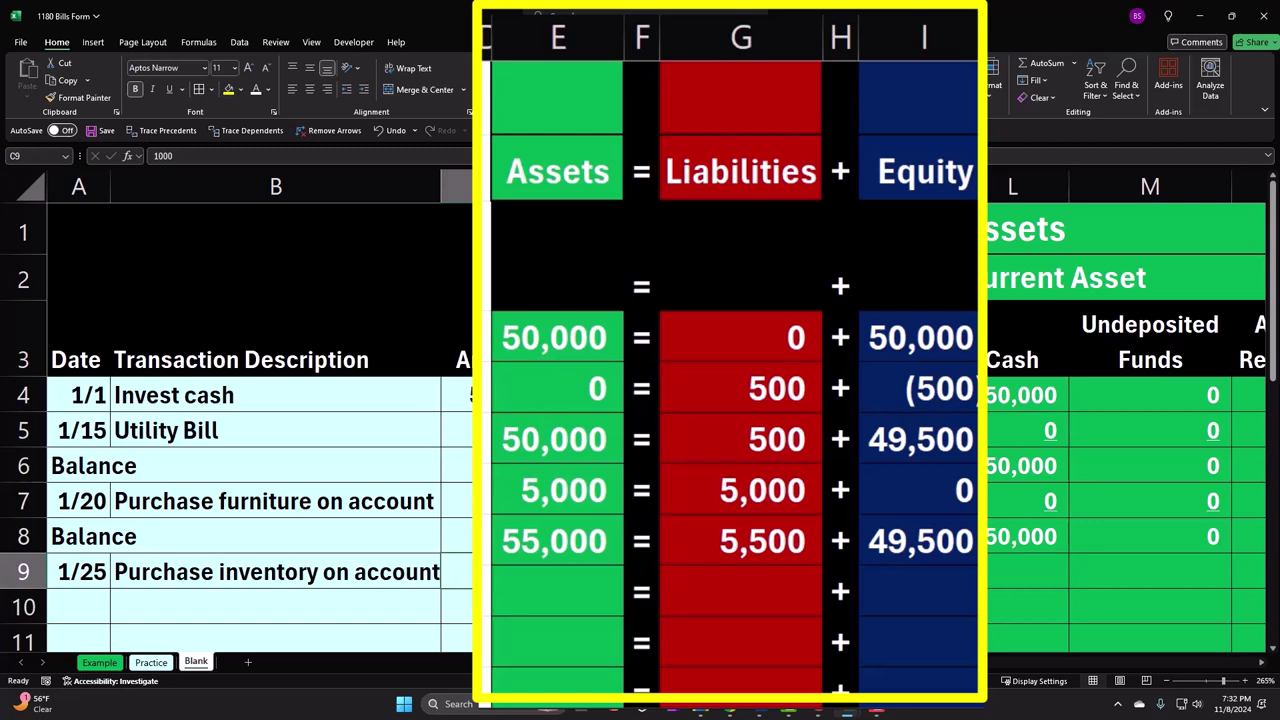
pyautogui.press('Right')
pyautogui.press('Right')
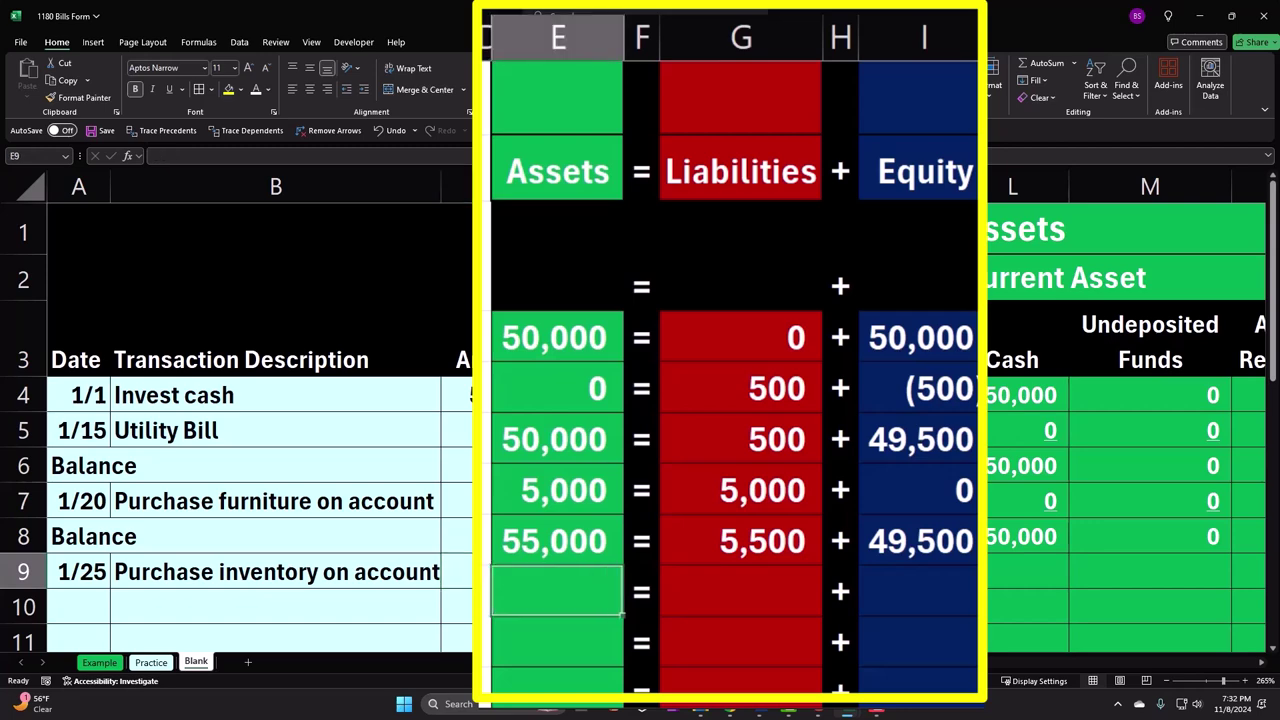
pyautogui.press('Right')
pyautogui.press('Right')
pyautogui.press('Right')
pyautogui.press('Right')
pyautogui.press('Right')
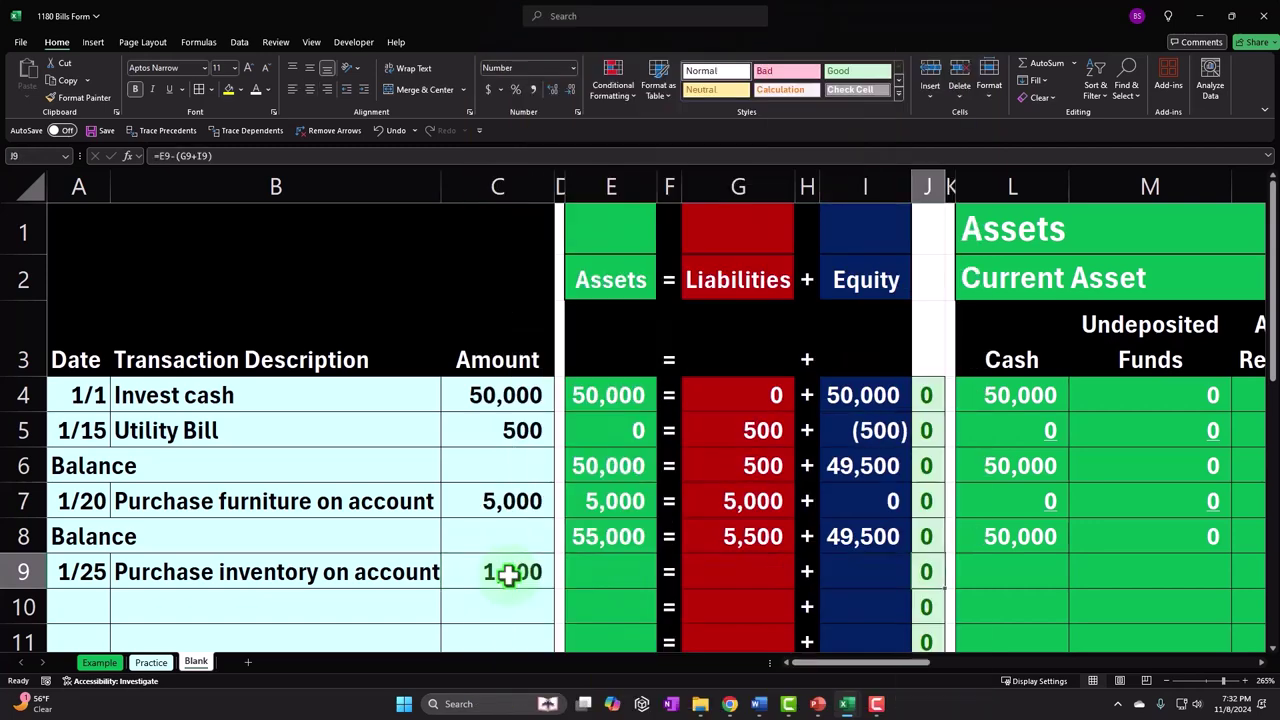
pyautogui.press('Right')
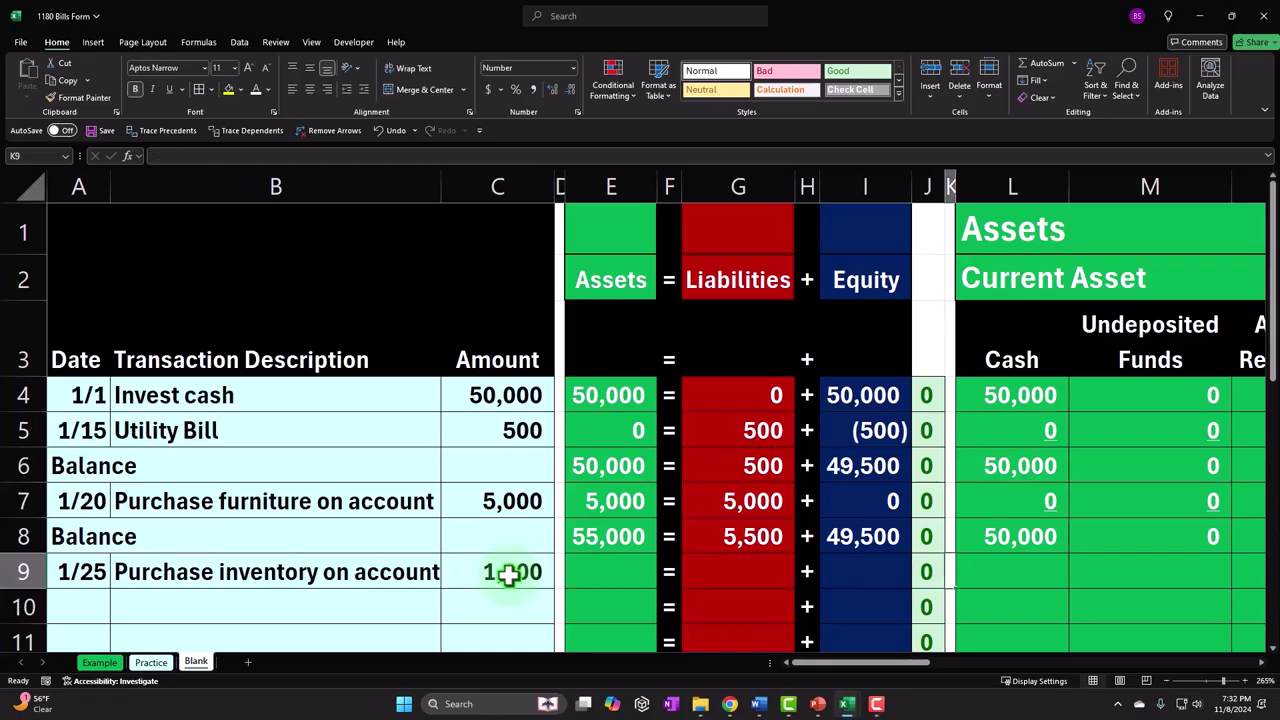
pyautogui.press('Right')
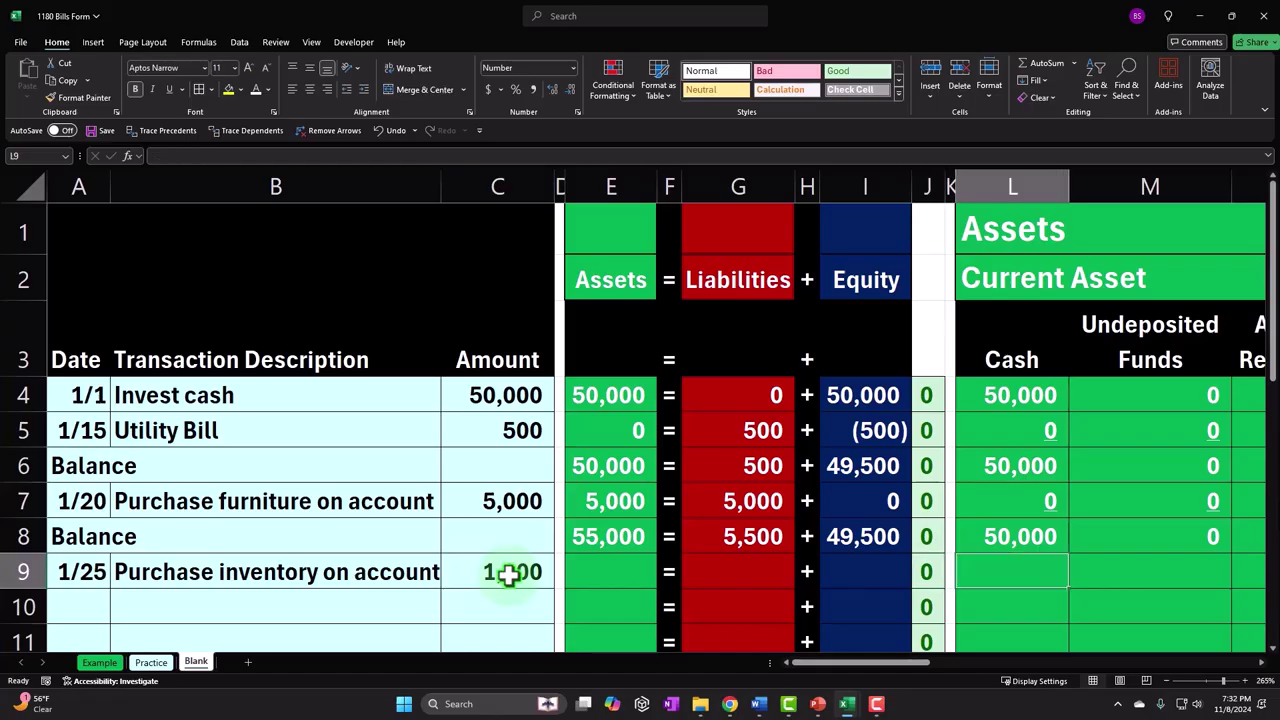
# - Link row 9's Account Payable cell to the 1,000 amount in C9
pyautogui.press('Right')
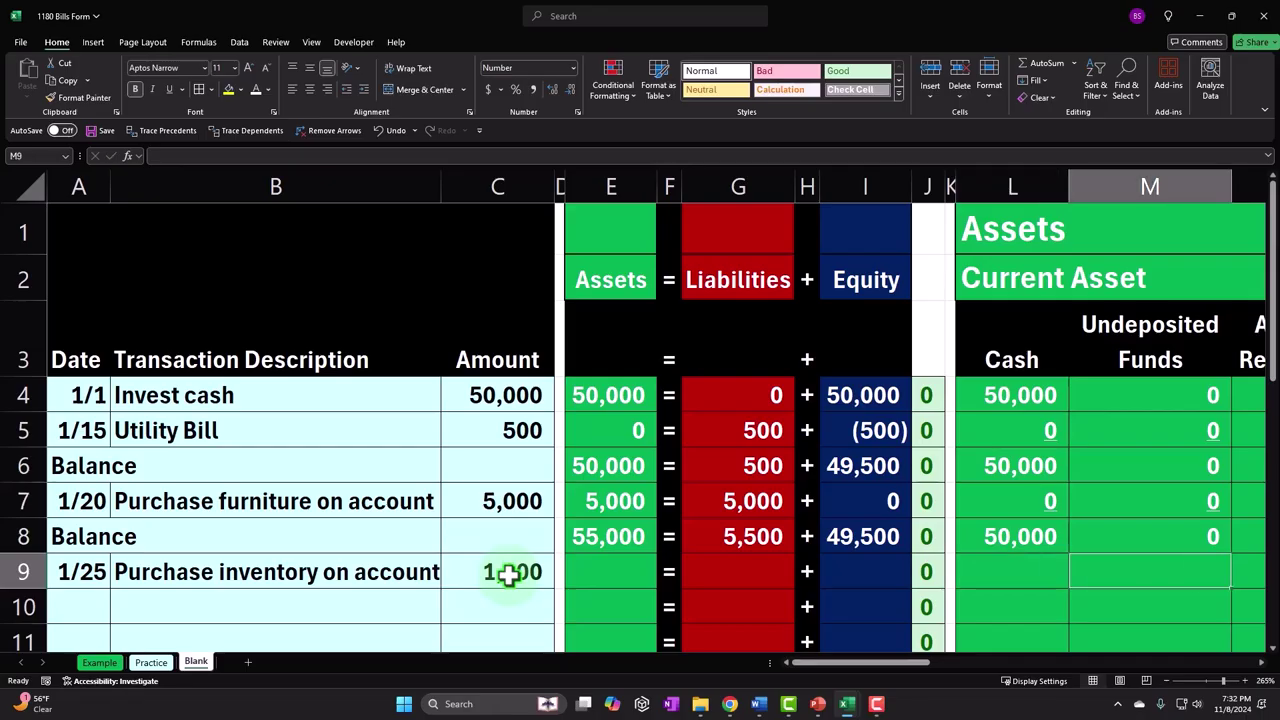
pyautogui.press('Right')
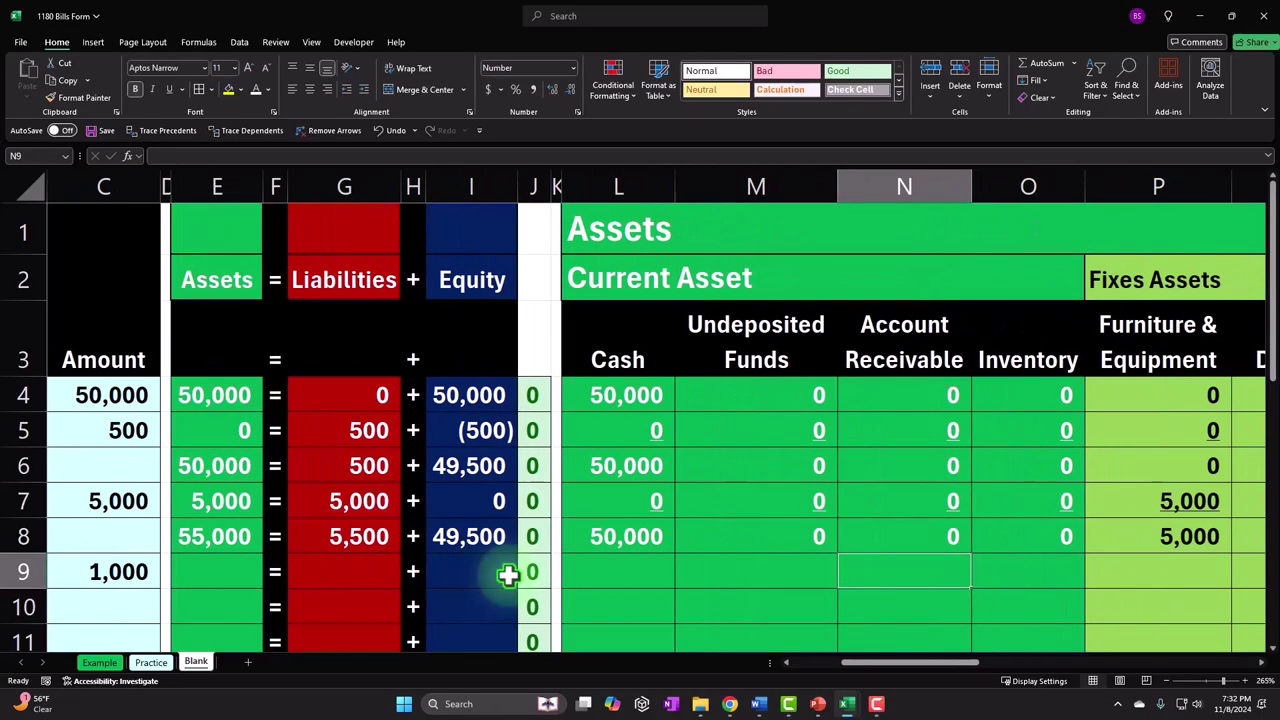
pyautogui.press('Right')
pyautogui.press('Right')
pyautogui.press('Right')
pyautogui.press('Right')
pyautogui.press('Right')
pyautogui.press('Right')
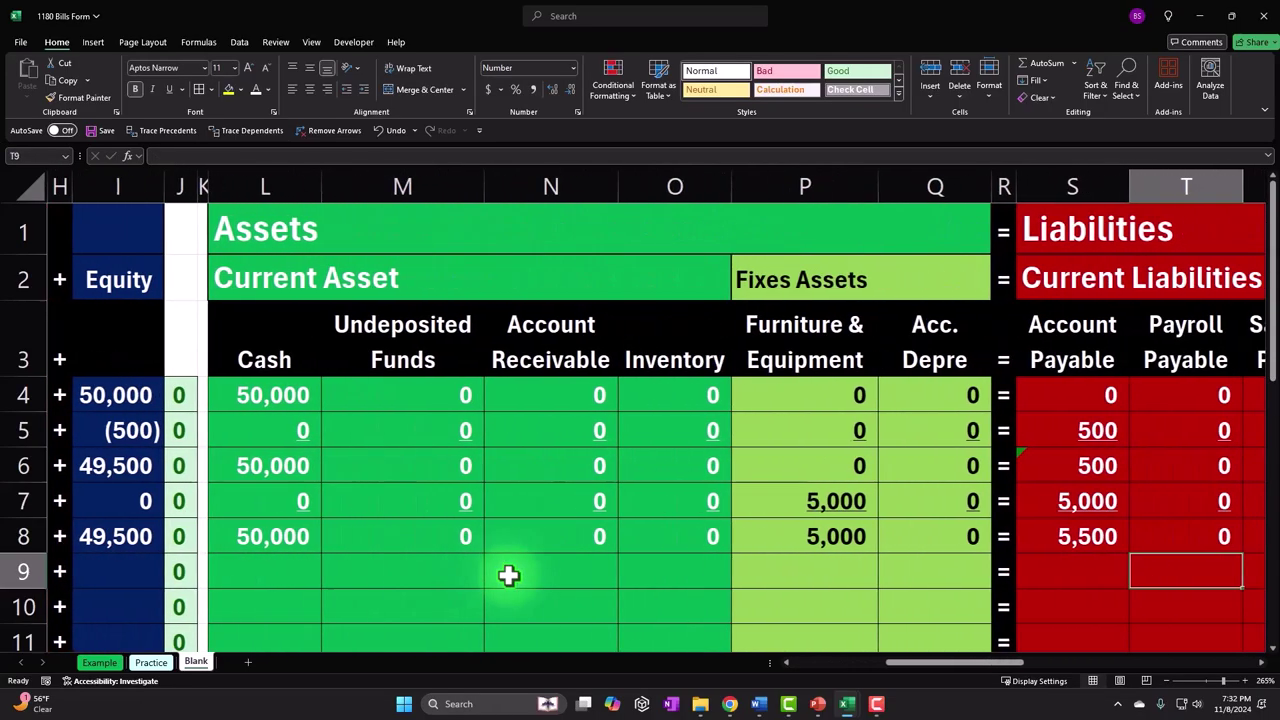
pyautogui.press('Right')
pyautogui.press('Left')
pyautogui.press('Right')
pyautogui.press('Right')
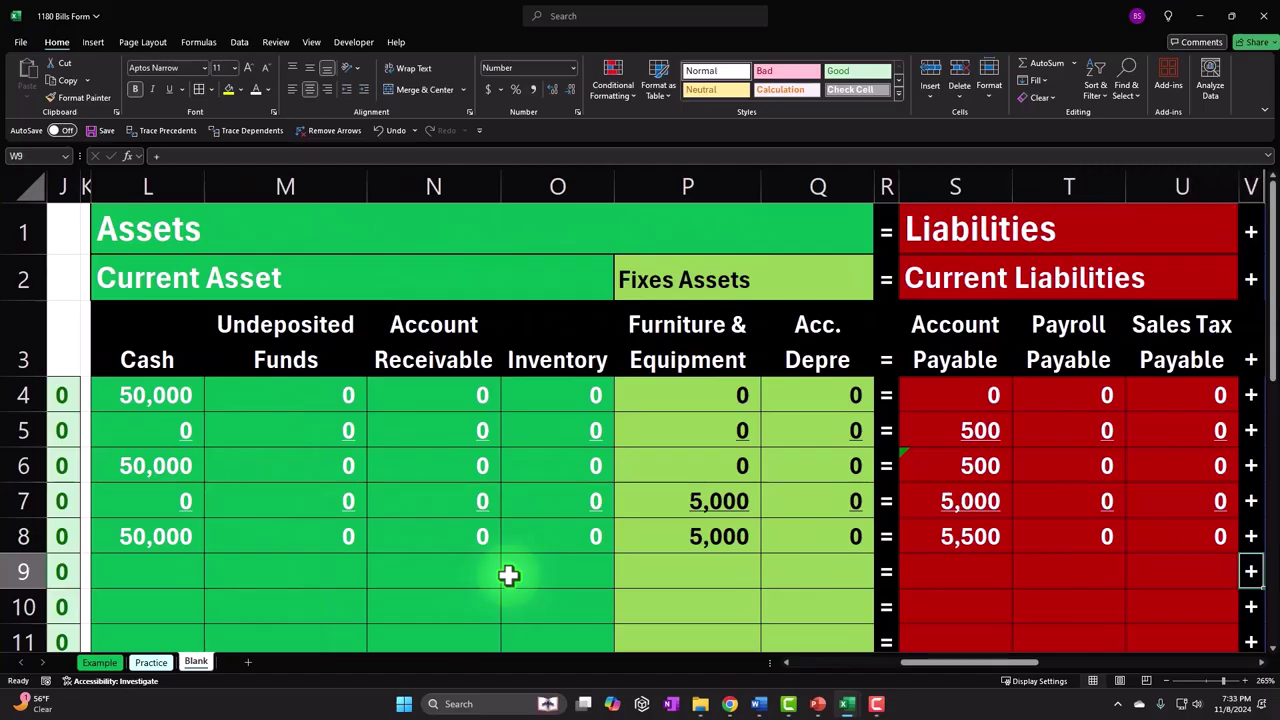
pyautogui.press('Right')
pyautogui.press('Left')
pyautogui.press('Left')
pyautogui.press('Left')
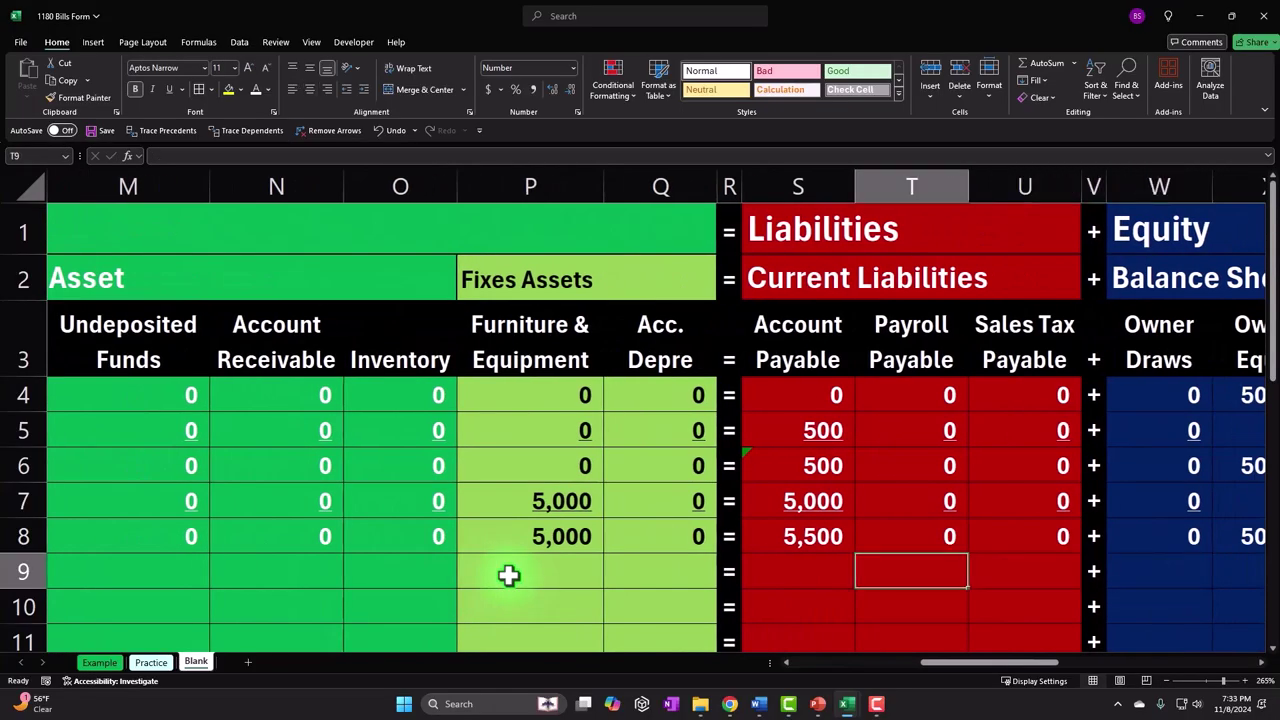
pyautogui.press('Left')
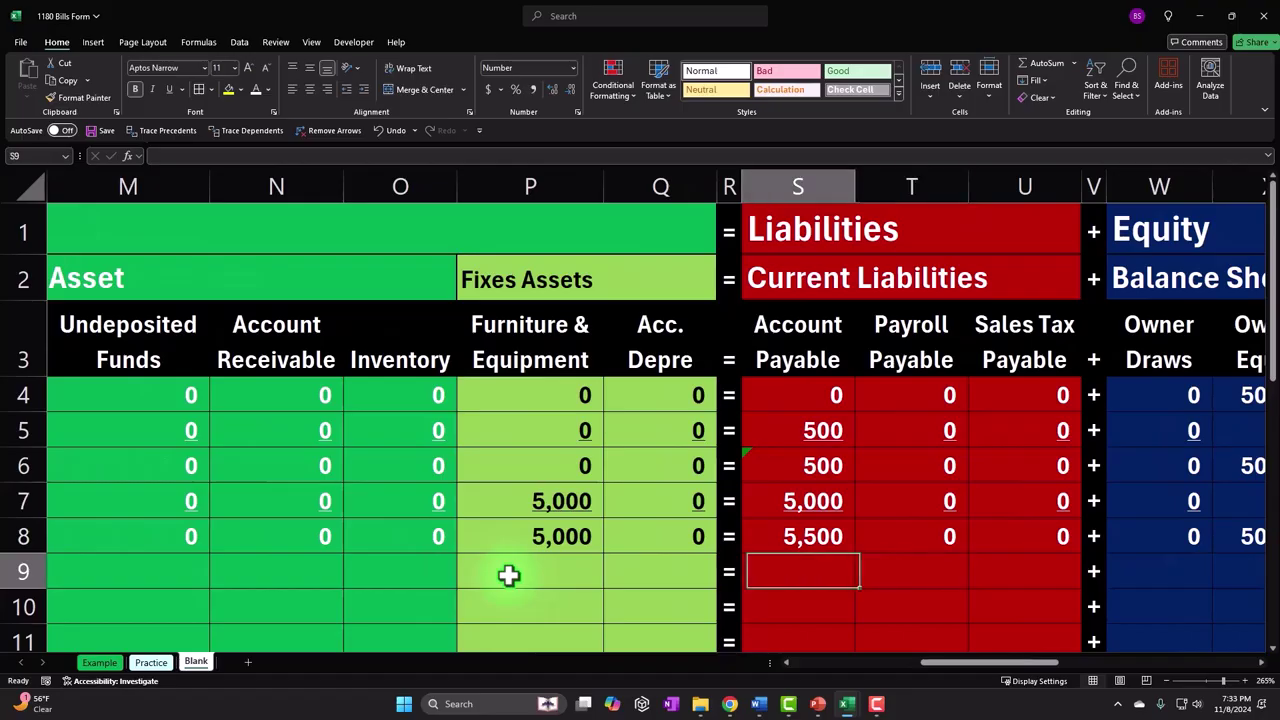
pyautogui.write('=')
pyautogui.press('Left')
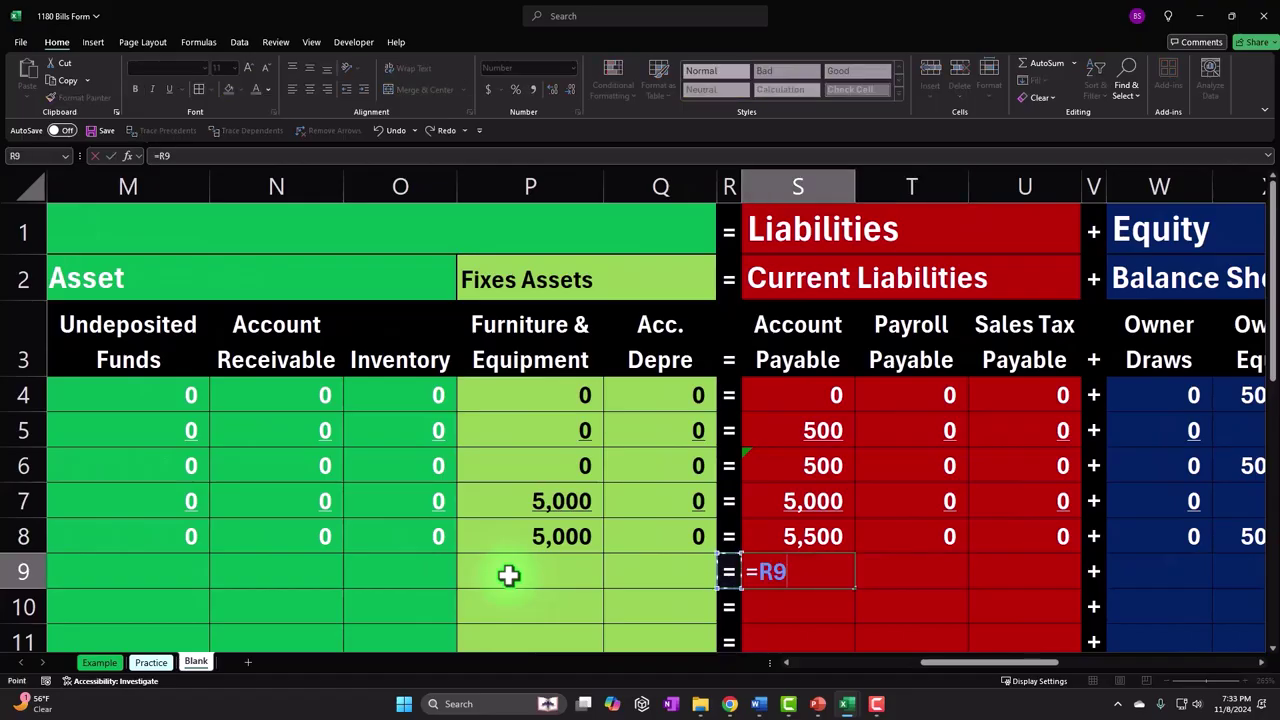
pyautogui.press('Left')
pyautogui.press('Left')
pyautogui.press('Left')
pyautogui.press('Left')
pyautogui.press('Left')
pyautogui.press('Left')
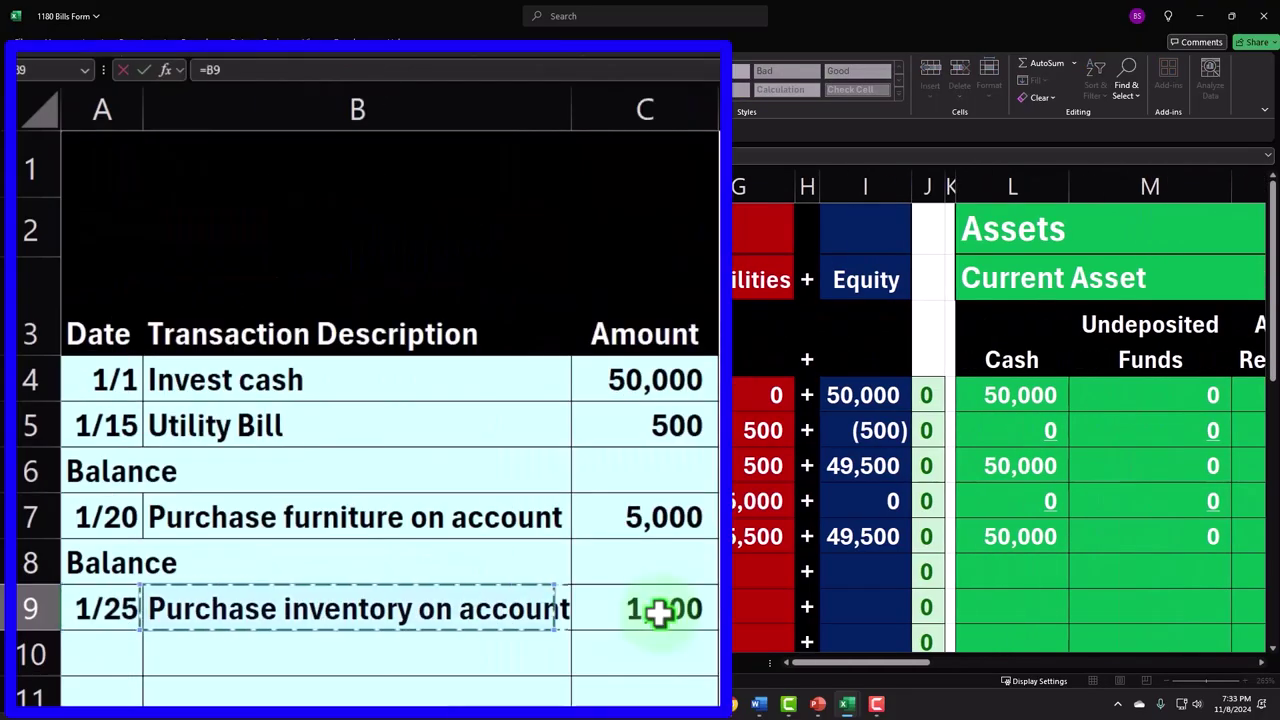
pyautogui.press('Right')
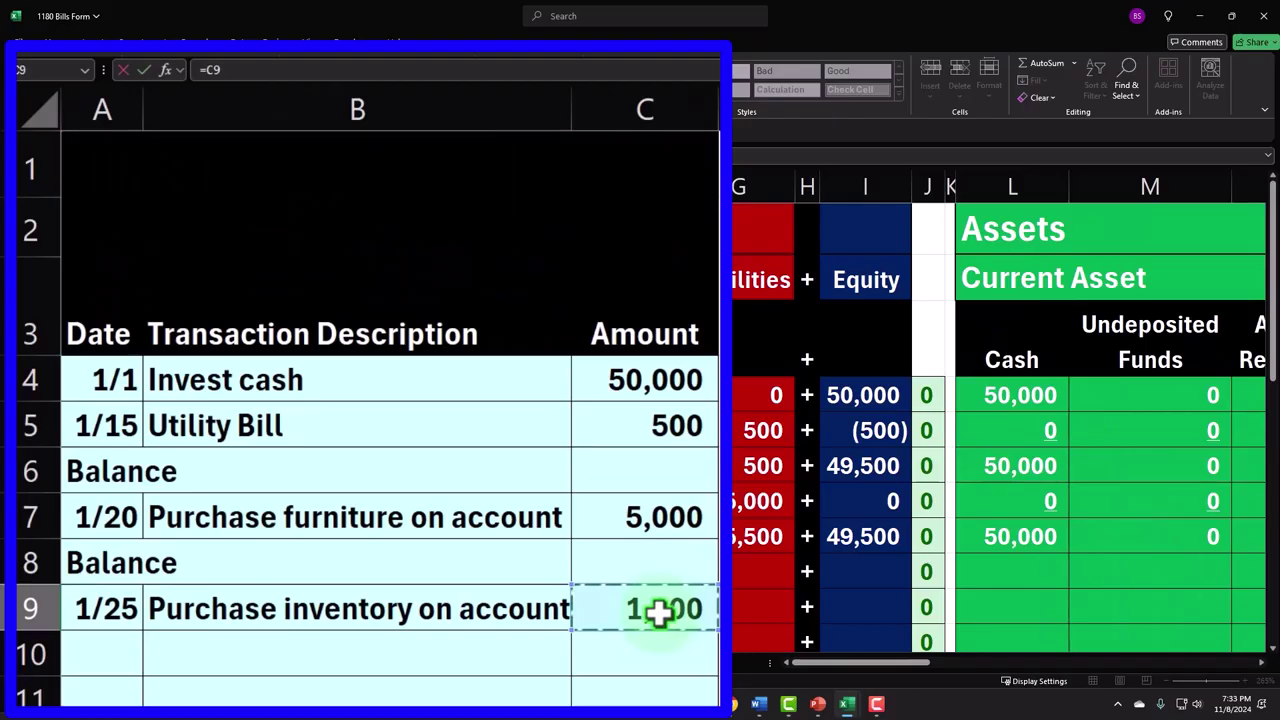
pyautogui.press('Return')
pyautogui.press('Up')
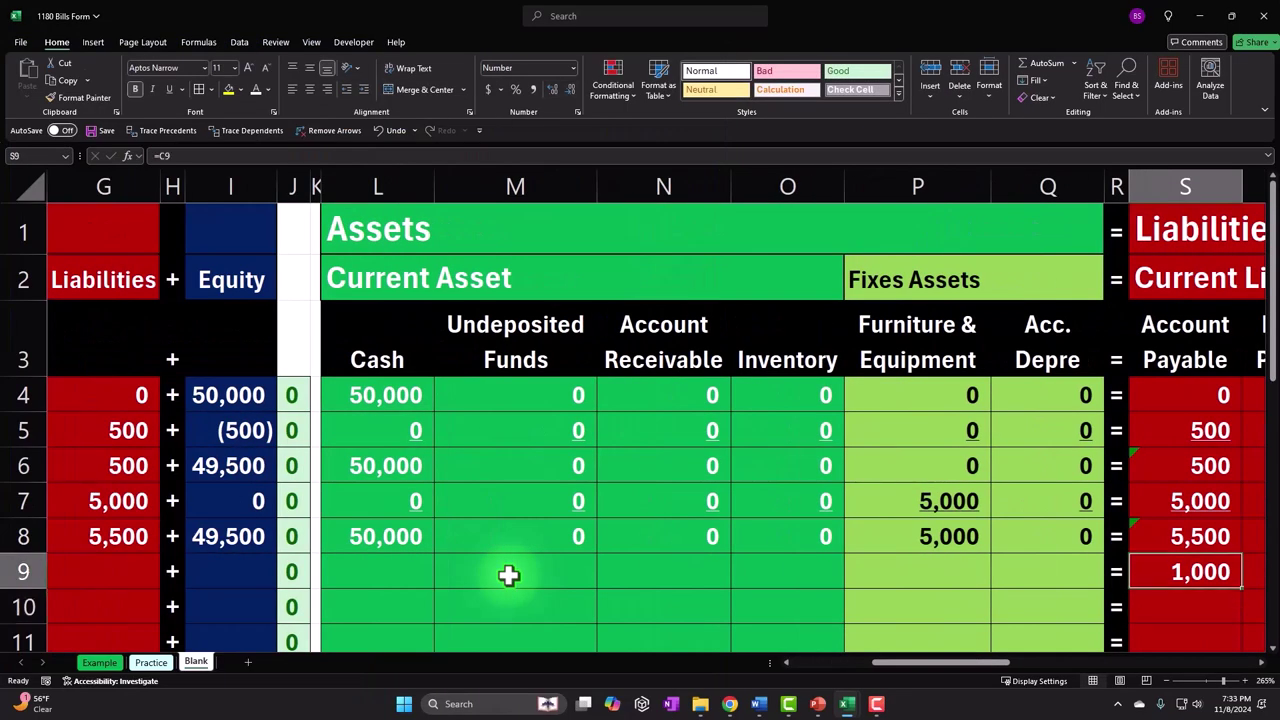
pyautogui.press('Right')
pyautogui.press('Right')
pyautogui.press('Right')
pyautogui.press('Right')
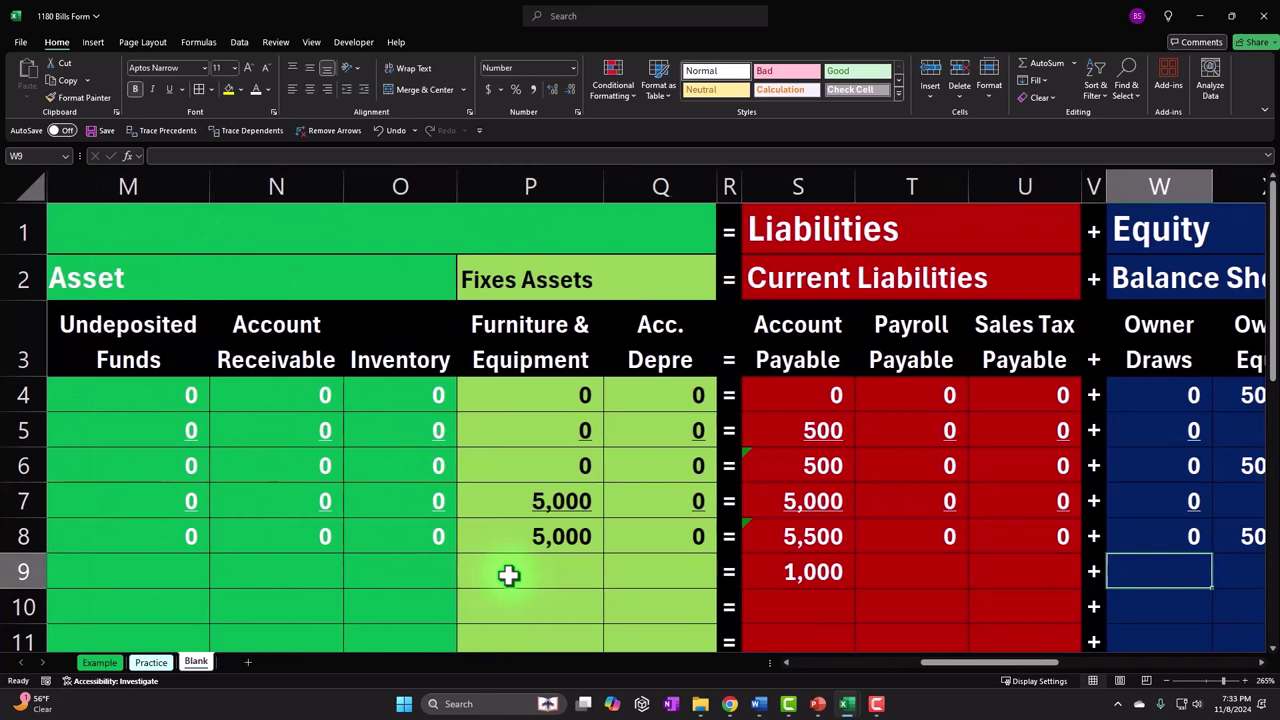
pyautogui.press('Right')
pyautogui.press('Right')
pyautogui.press('Right')
pyautogui.press('Left')
pyautogui.press('Left')
pyautogui.press('Left')
pyautogui.press('Left')
pyautogui.press('Left')
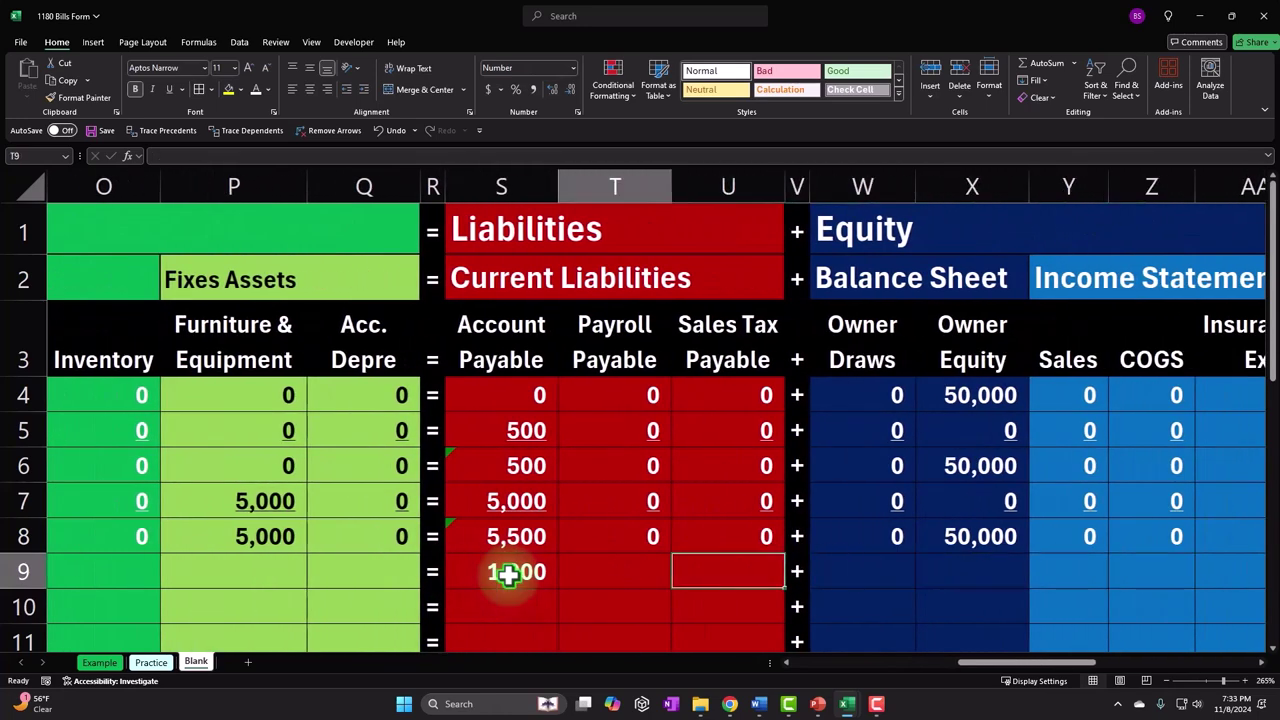
pyautogui.press('Left')
pyautogui.press('Left')
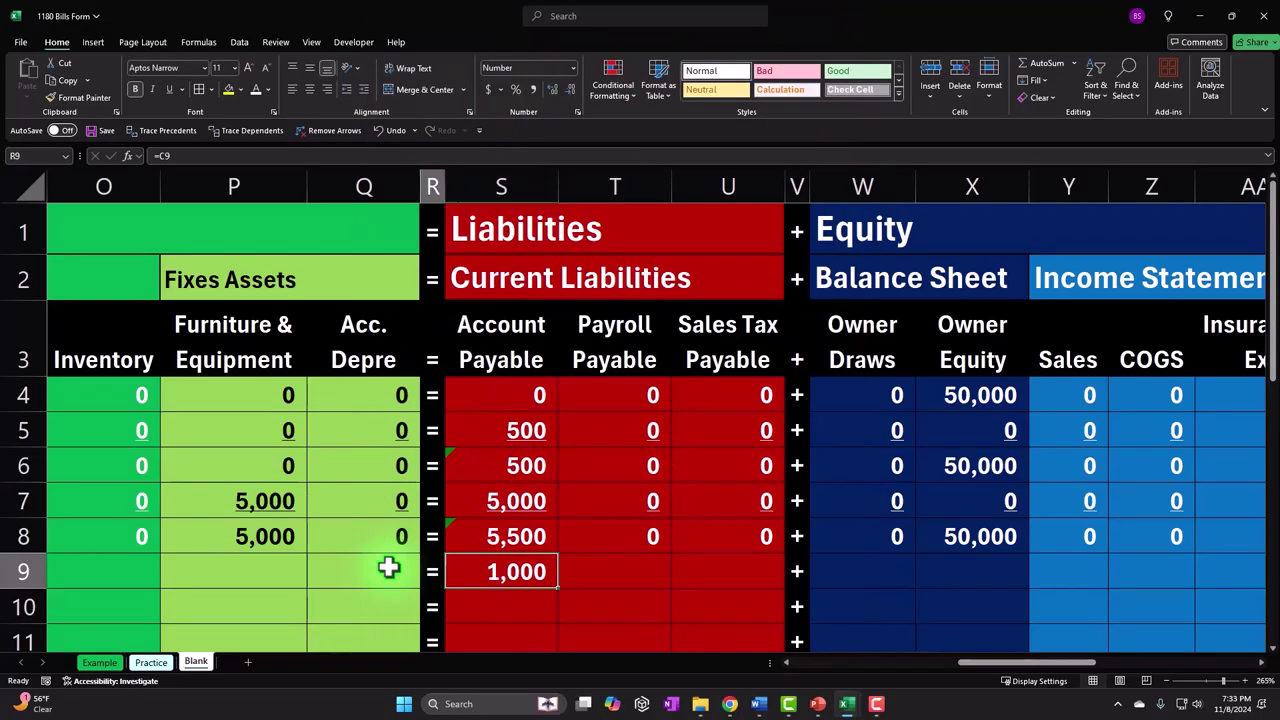
# - Link row 9's Inventory cell (O9) to the 1,000 amount in C9
pyautogui.press('Left')
pyautogui.press('Left')
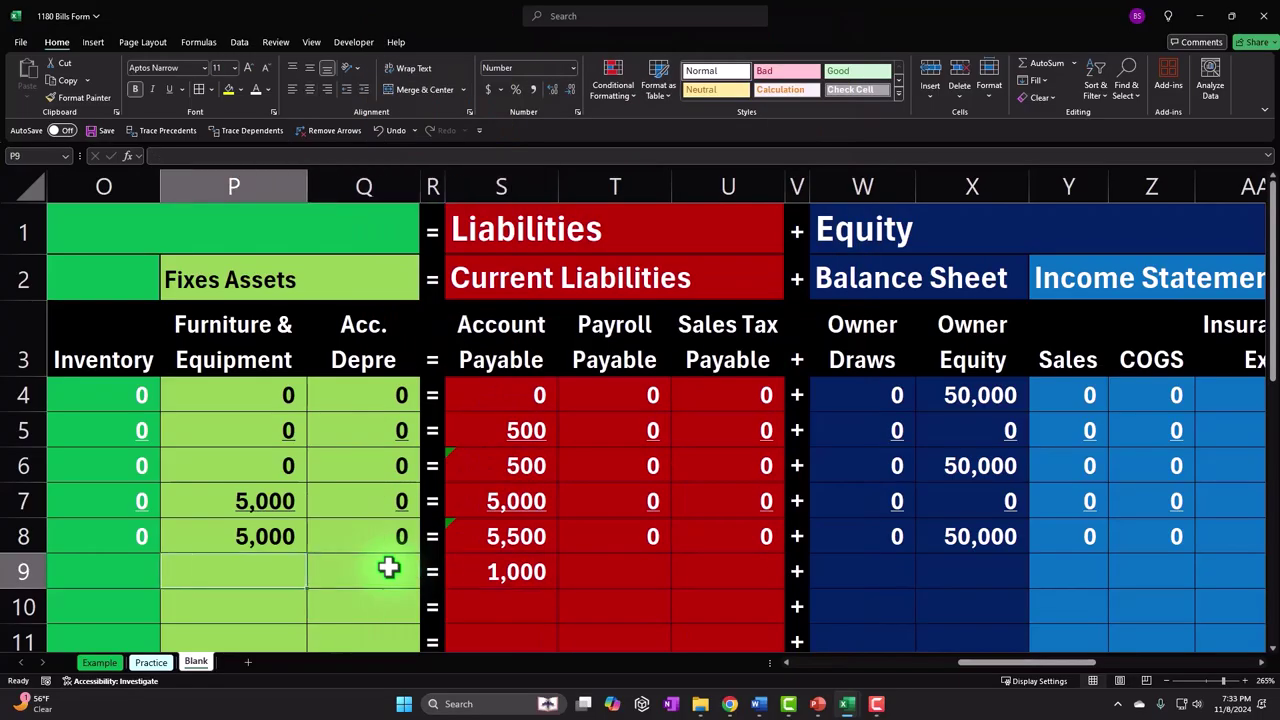
pyautogui.press('Left')
pyautogui.press('Left')
pyautogui.press('Left')
pyautogui.press('Left')
pyautogui.press('Left')
pyautogui.press('Right')
pyautogui.press('Right')
pyautogui.press('Right')
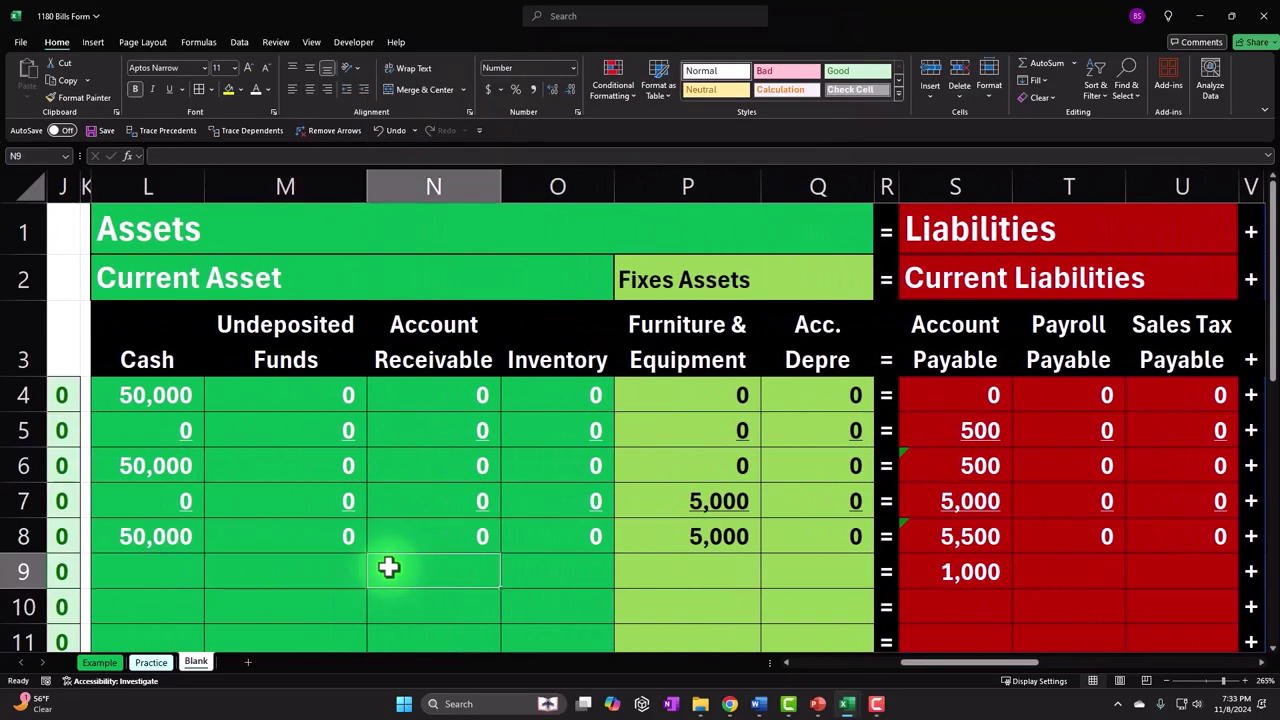
pyautogui.press('Right')
pyautogui.write('=')
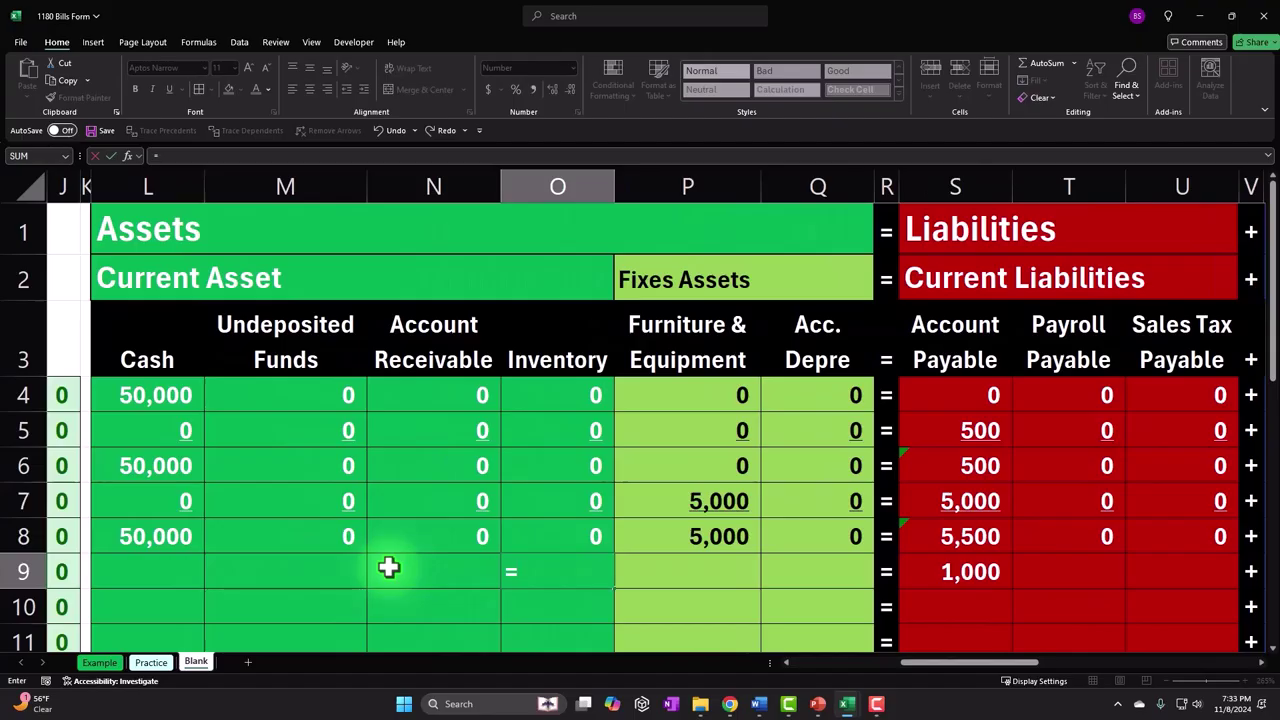
pyautogui.press('Left')
pyautogui.press('Left')
pyautogui.press('Left')
pyautogui.press('Left')
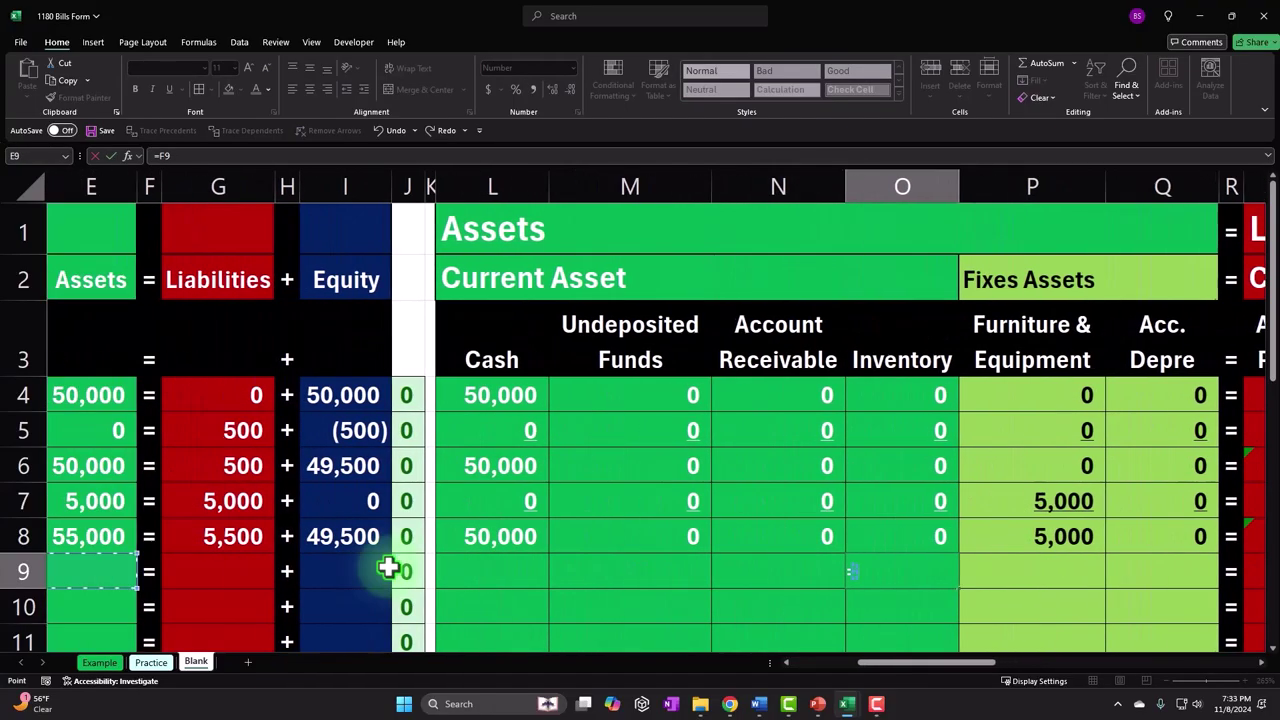
pyautogui.press('Left')
pyautogui.press('Left')
pyautogui.press('Left')
pyautogui.press('Left')
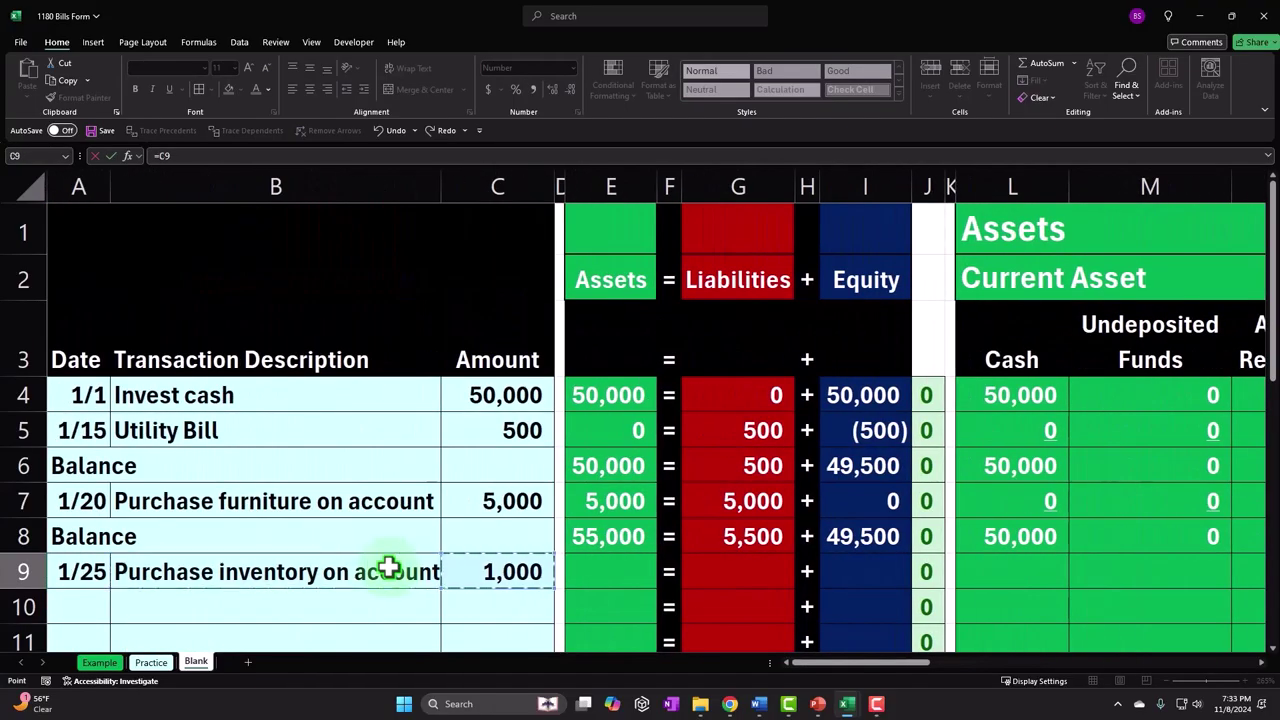
pyautogui.press('Return')
pyautogui.press('Left')
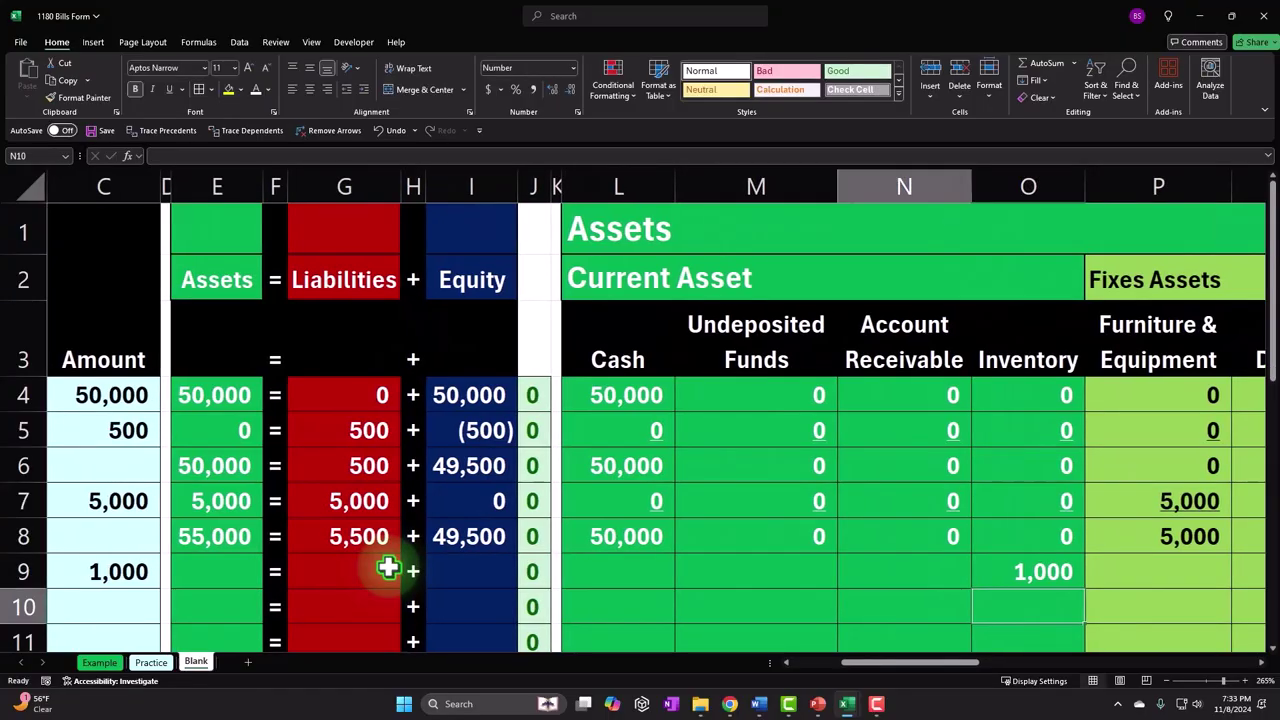
pyautogui.press('Left')
pyautogui.press('Left')
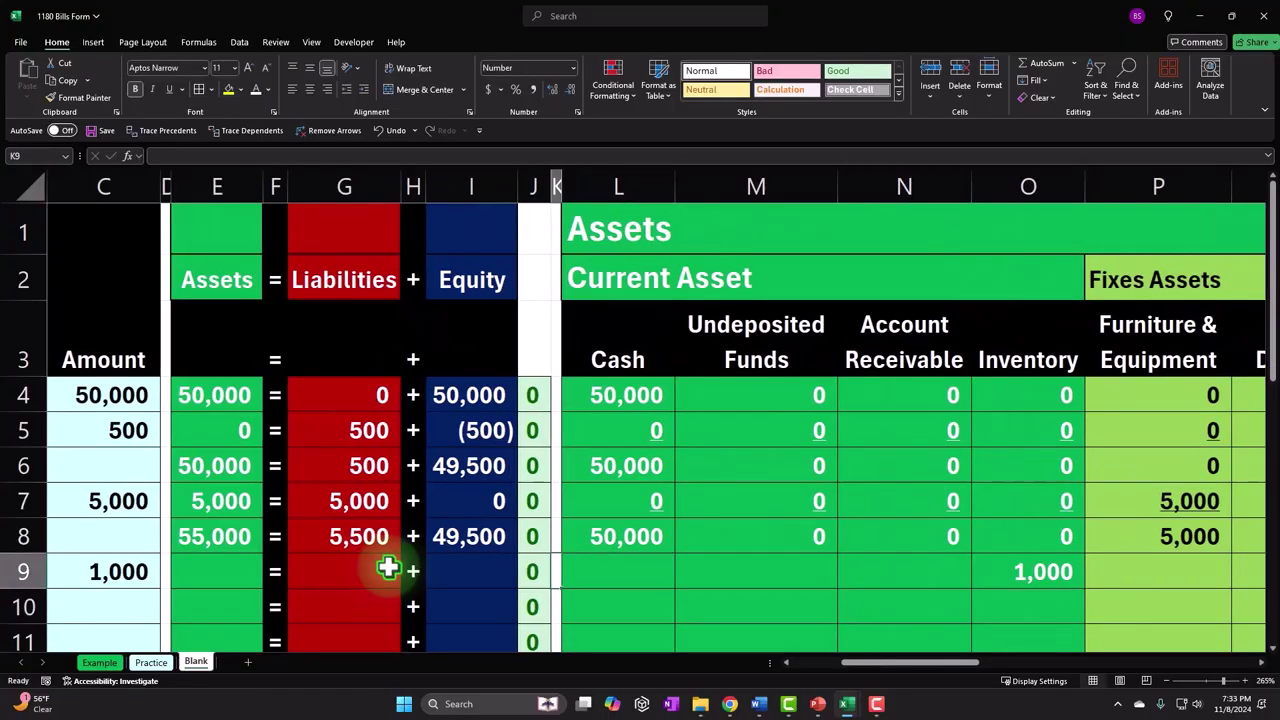
# - Copy the Assets, Liabilities and Equity total formulas from row 8 down to row 9
pyautogui.click(220, 540)
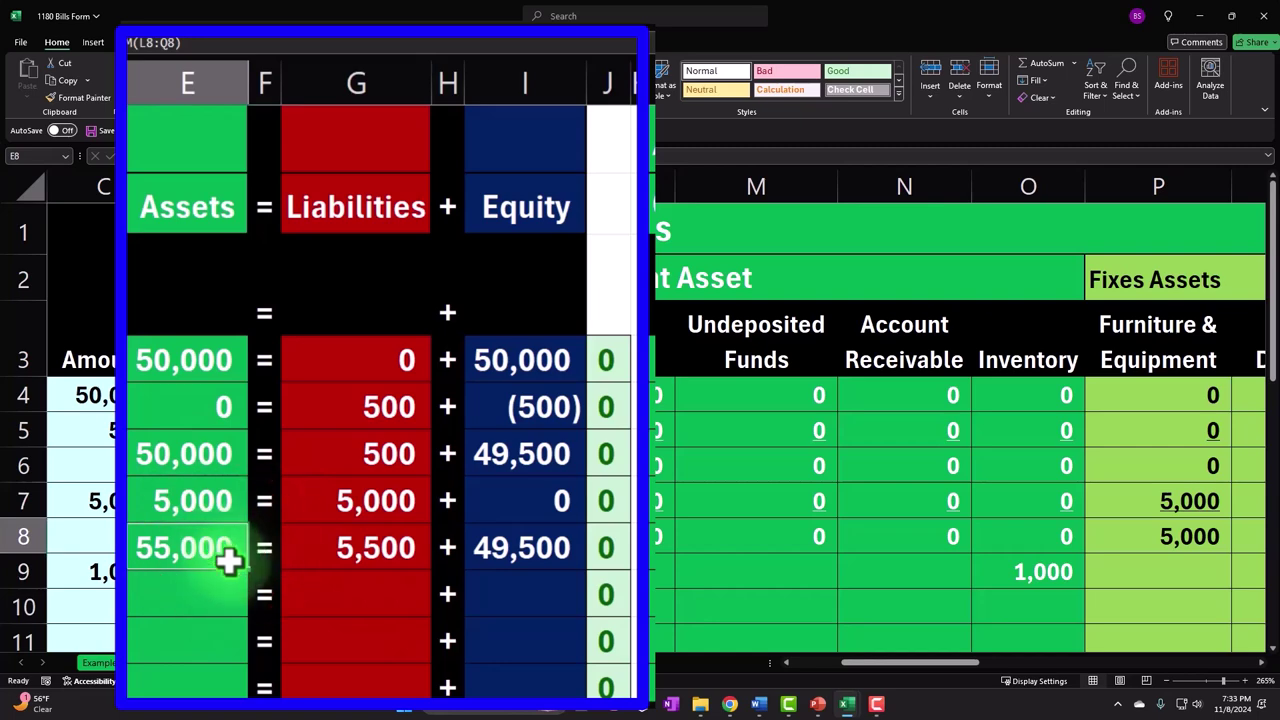
pyautogui.moveTo(245, 565); pyautogui.dragTo(250, 597)
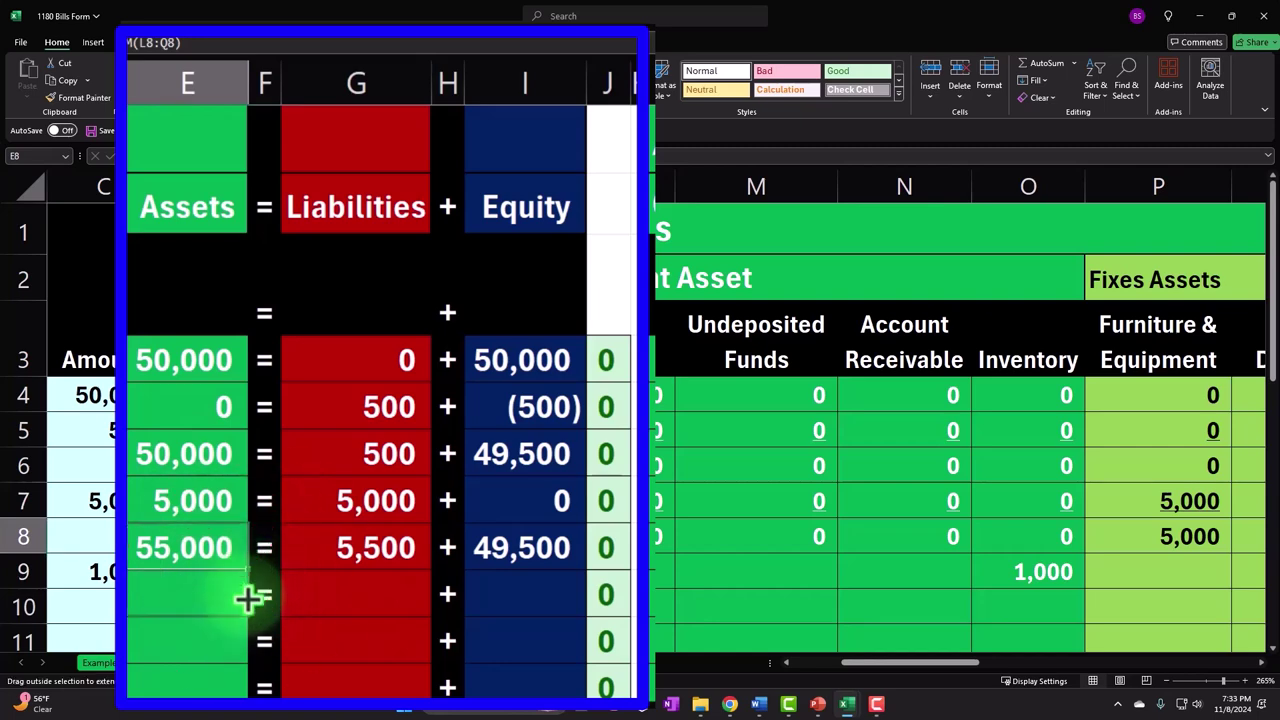
pyautogui.click(366, 549)
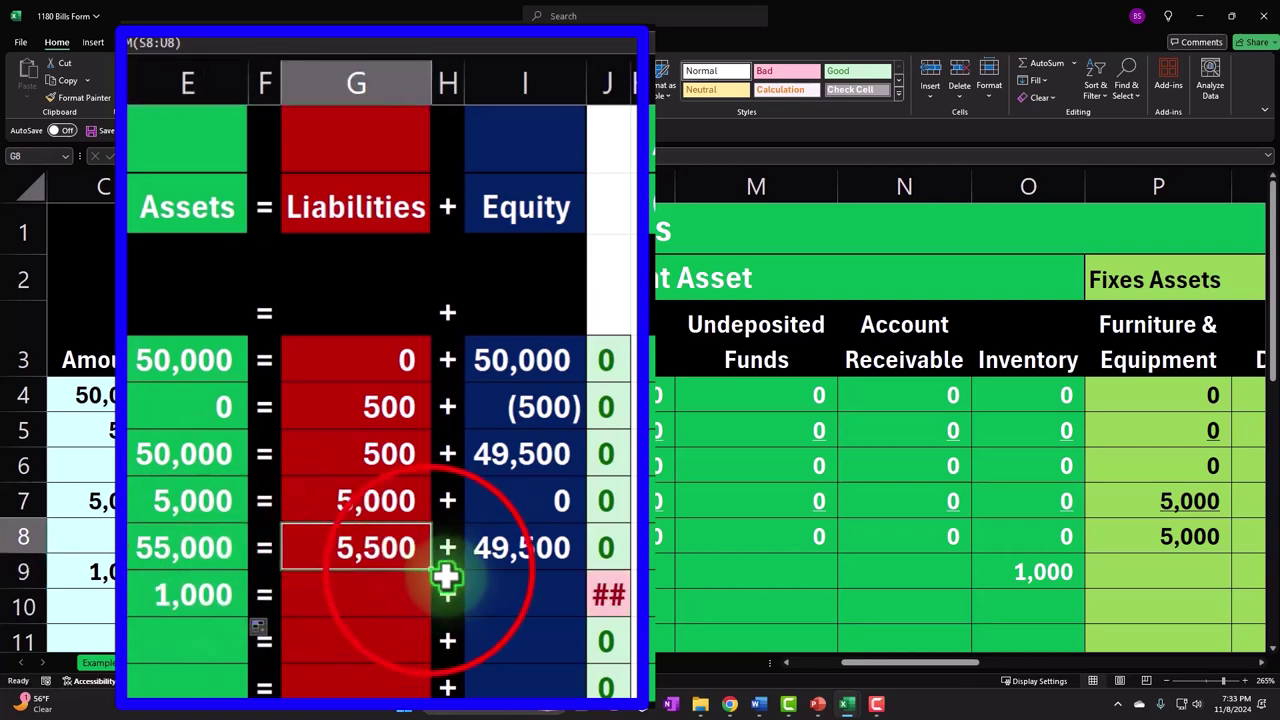
pyautogui.moveTo(432, 572); pyautogui.dragTo(430, 606)
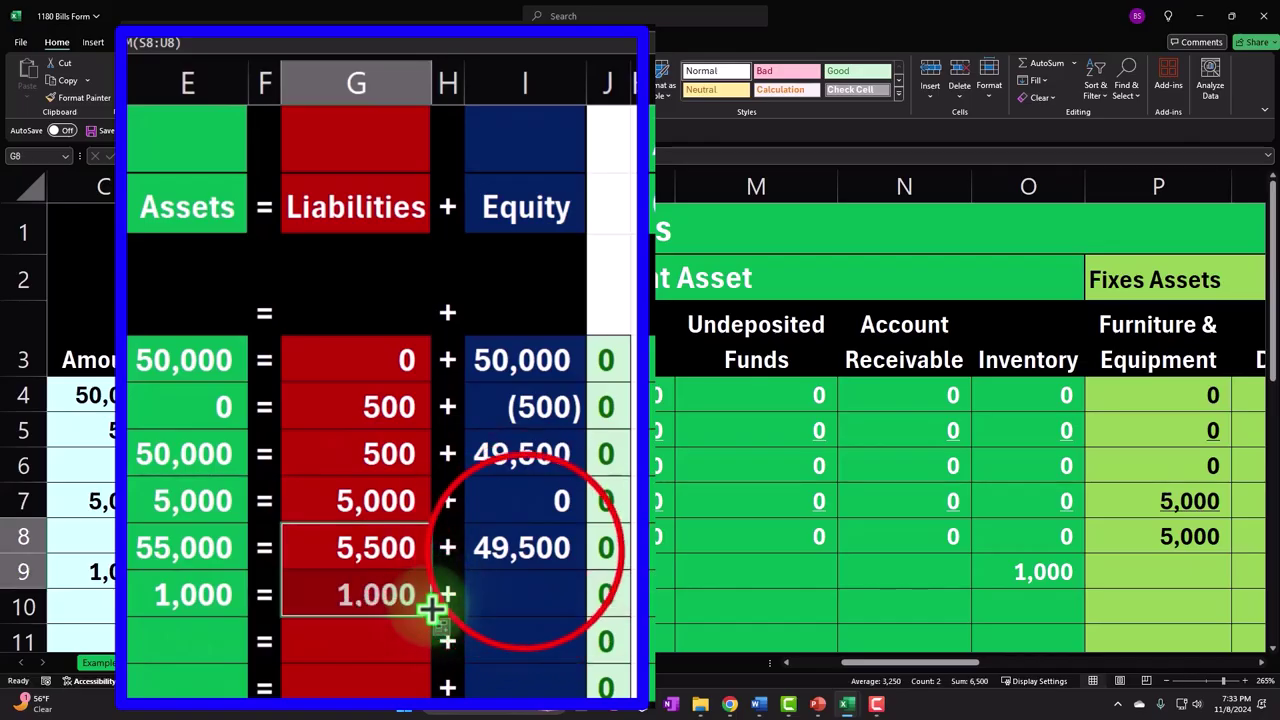
pyautogui.click(525, 556)
pyautogui.click(590, 575)
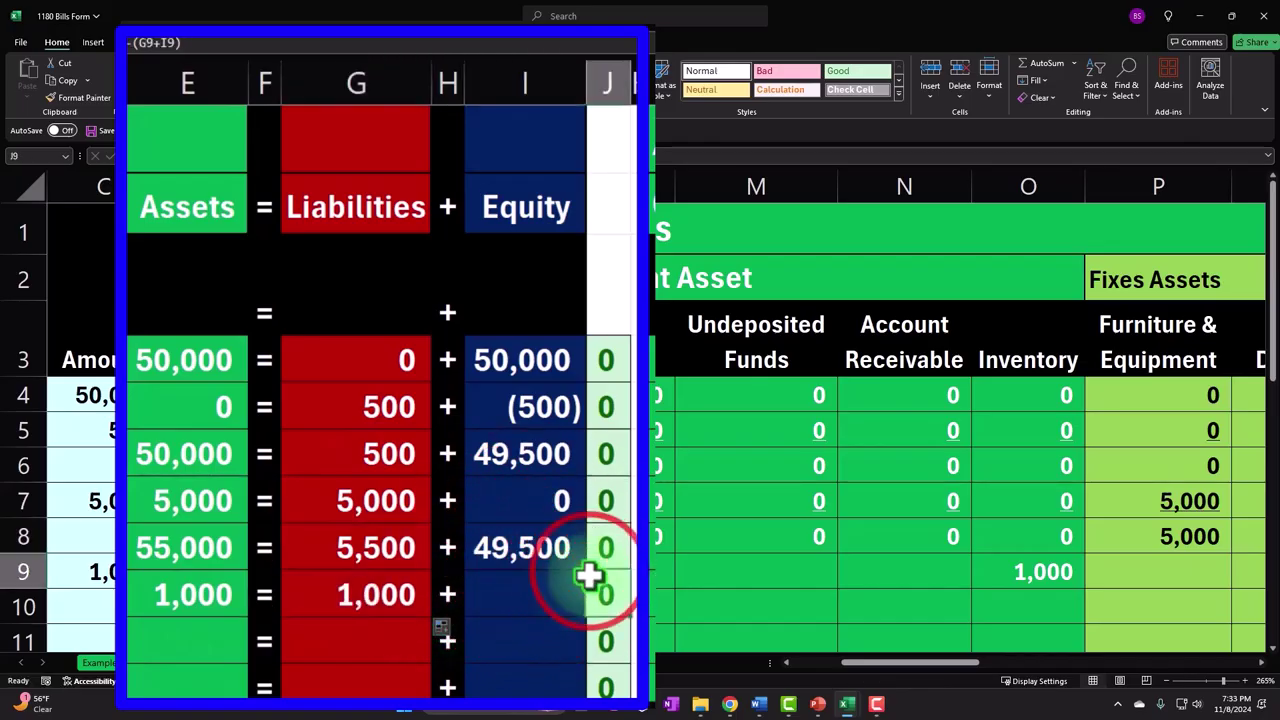
pyautogui.click(571, 549)
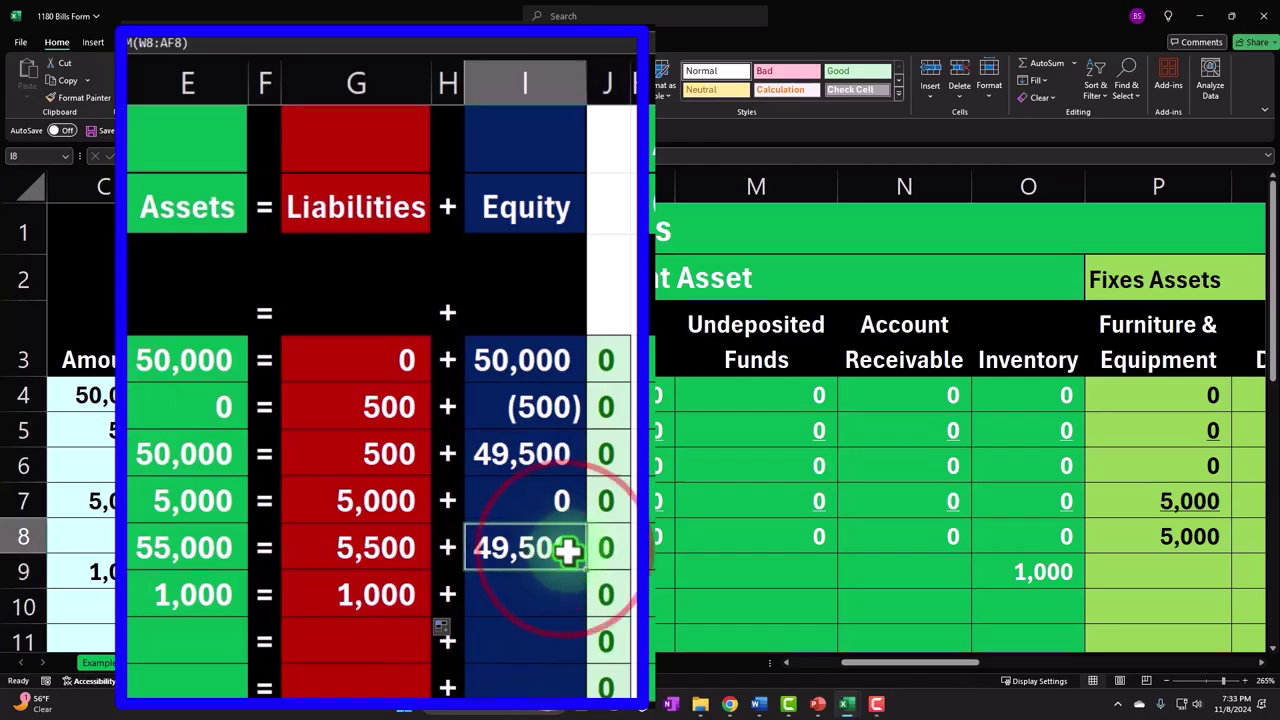
pyautogui.moveTo(515, 553); pyautogui.dragTo(517, 572)
# - Enter 0 in every row 9 account column except Inventory and Account Payable, through Utilities
pyautogui.click(612, 568)
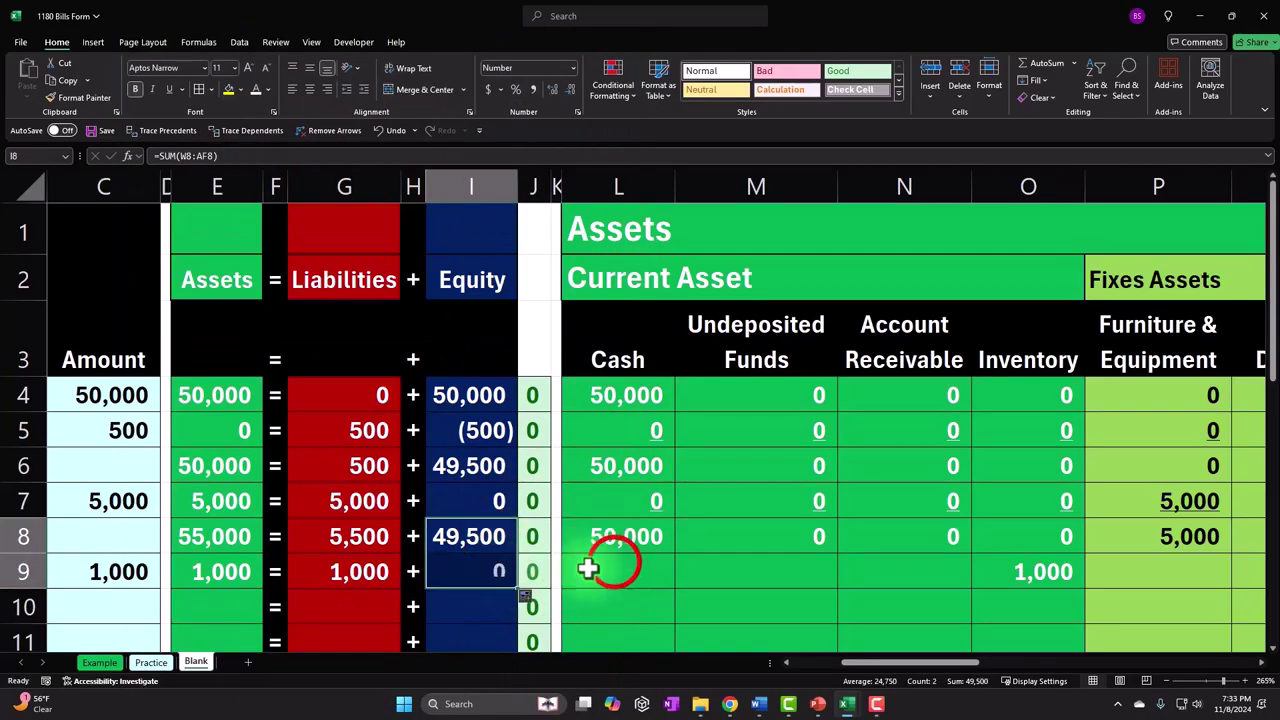
pyautogui.write('0')
pyautogui.press('Tab')
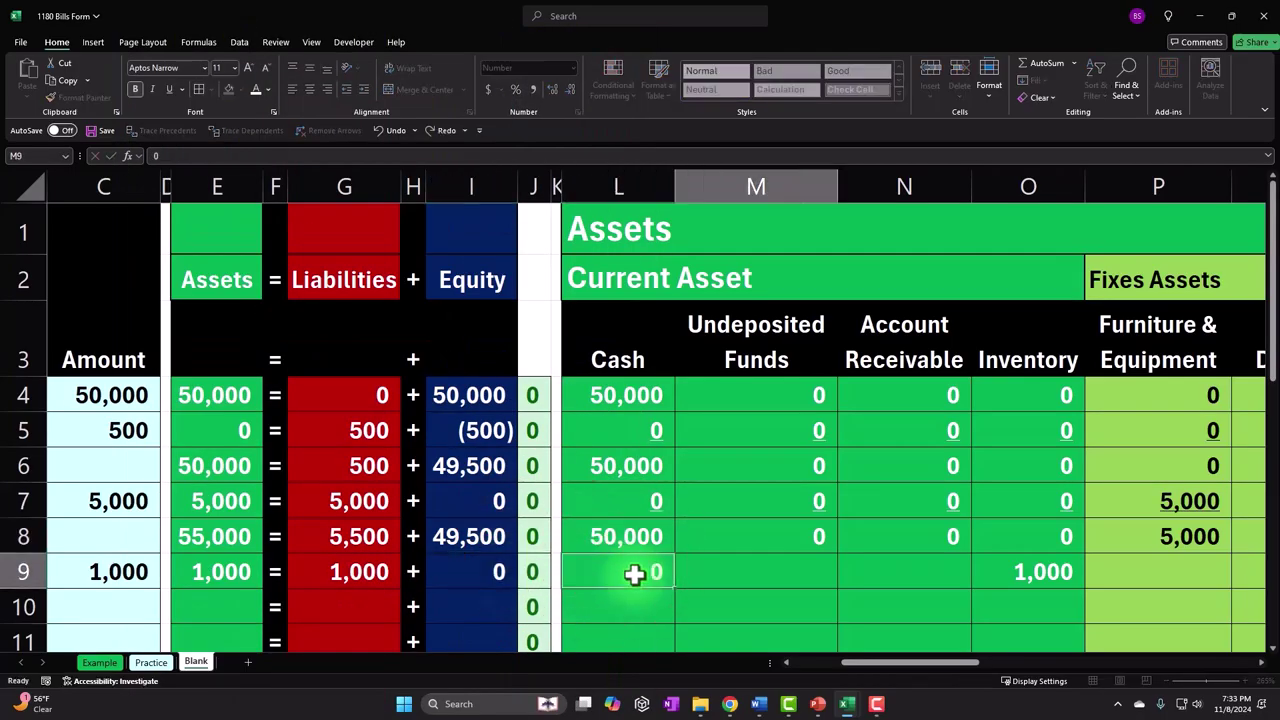
pyautogui.write('0')
pyautogui.press('Tab')
pyautogui.write('0')
pyautogui.press('Tab')
pyautogui.press('Tab')
pyautogui.write('0')
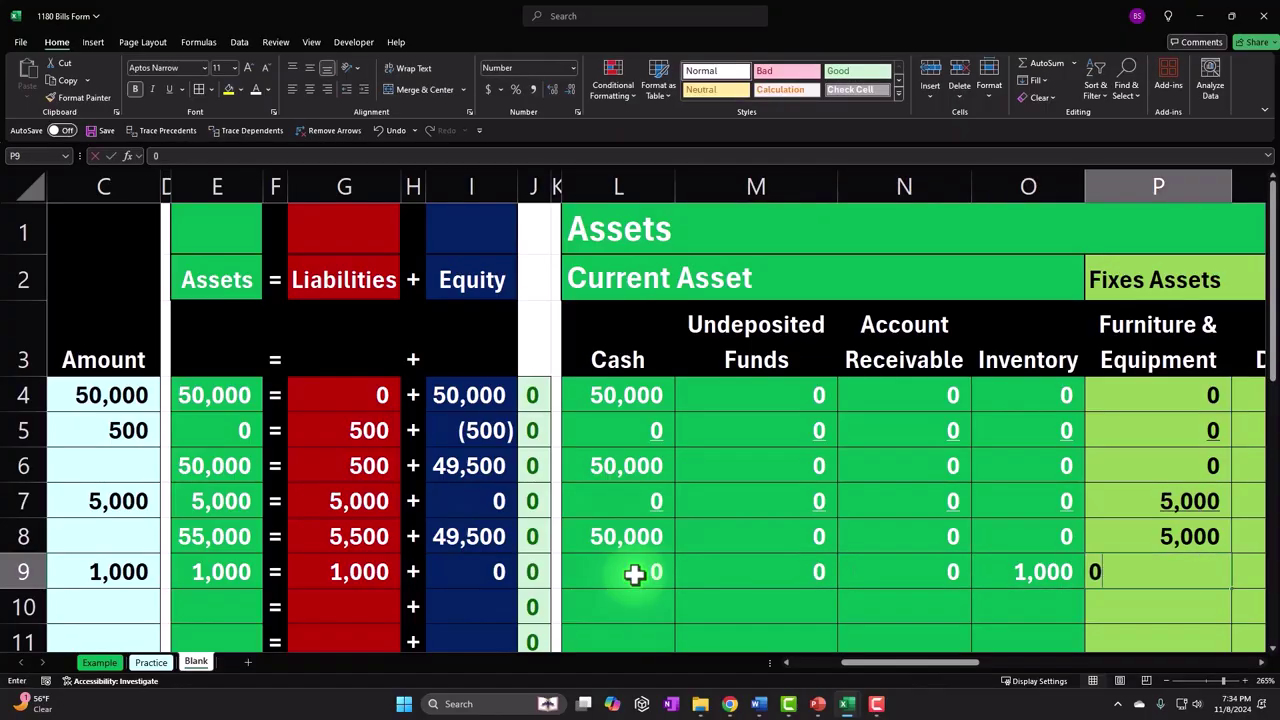
pyautogui.press('Tab')
pyautogui.write('0')
pyautogui.press('Tab')
pyautogui.press('Tab')
pyautogui.press('Tab')
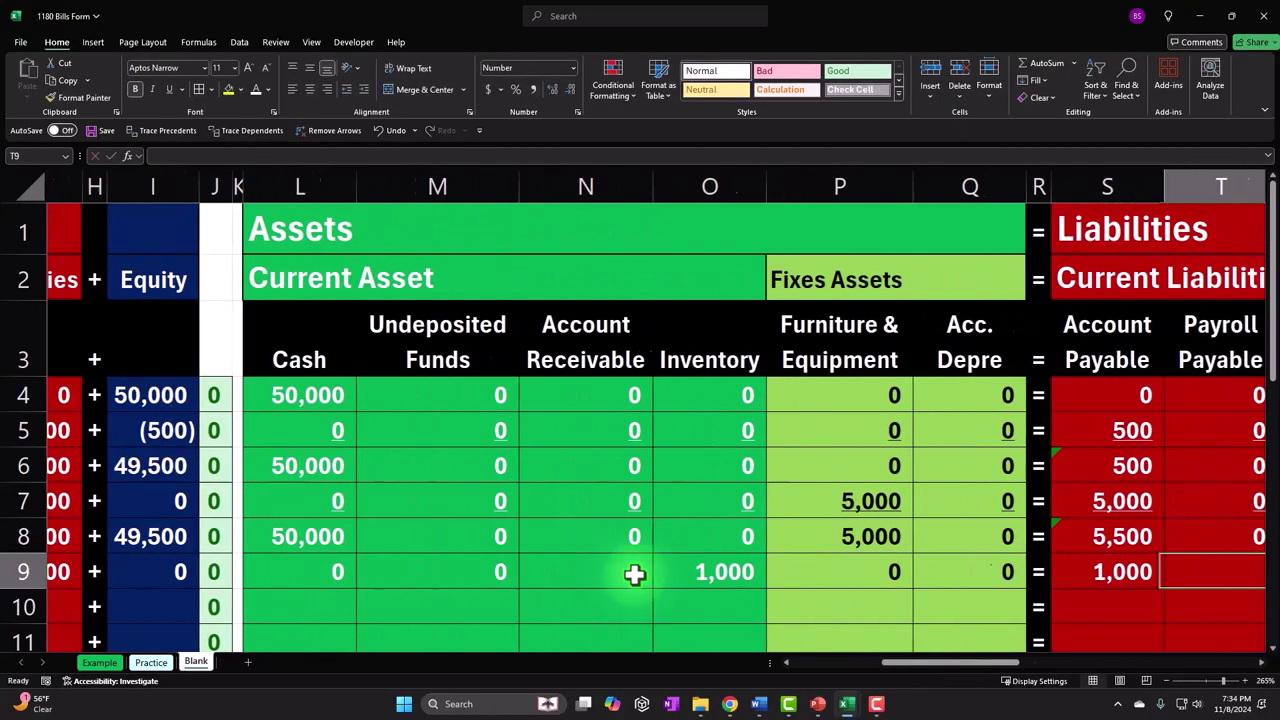
pyautogui.write('0')
pyautogui.press('Tab')
pyautogui.write('0')
pyautogui.press('Tab')
pyautogui.press('Tab')
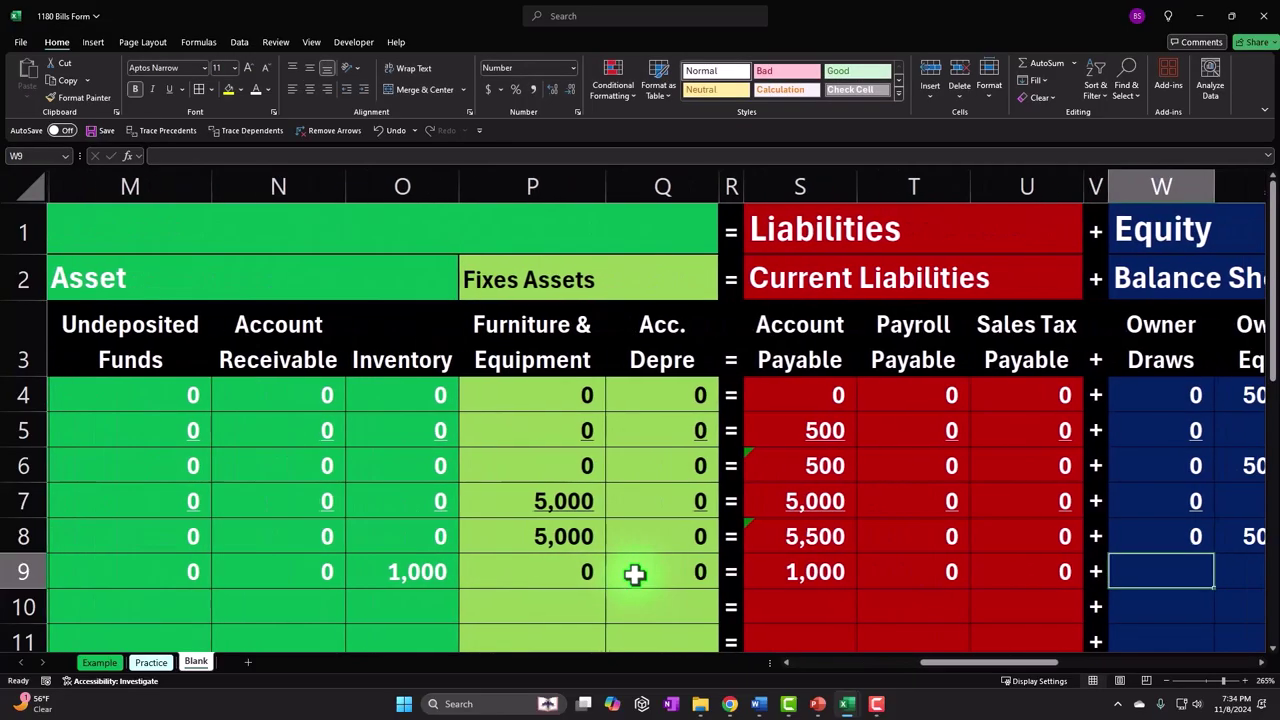
pyautogui.write('0')
pyautogui.press('Tab')
pyautogui.write('0')
pyautogui.press('Tab')
pyautogui.write('0')
pyautogui.press('Tab')
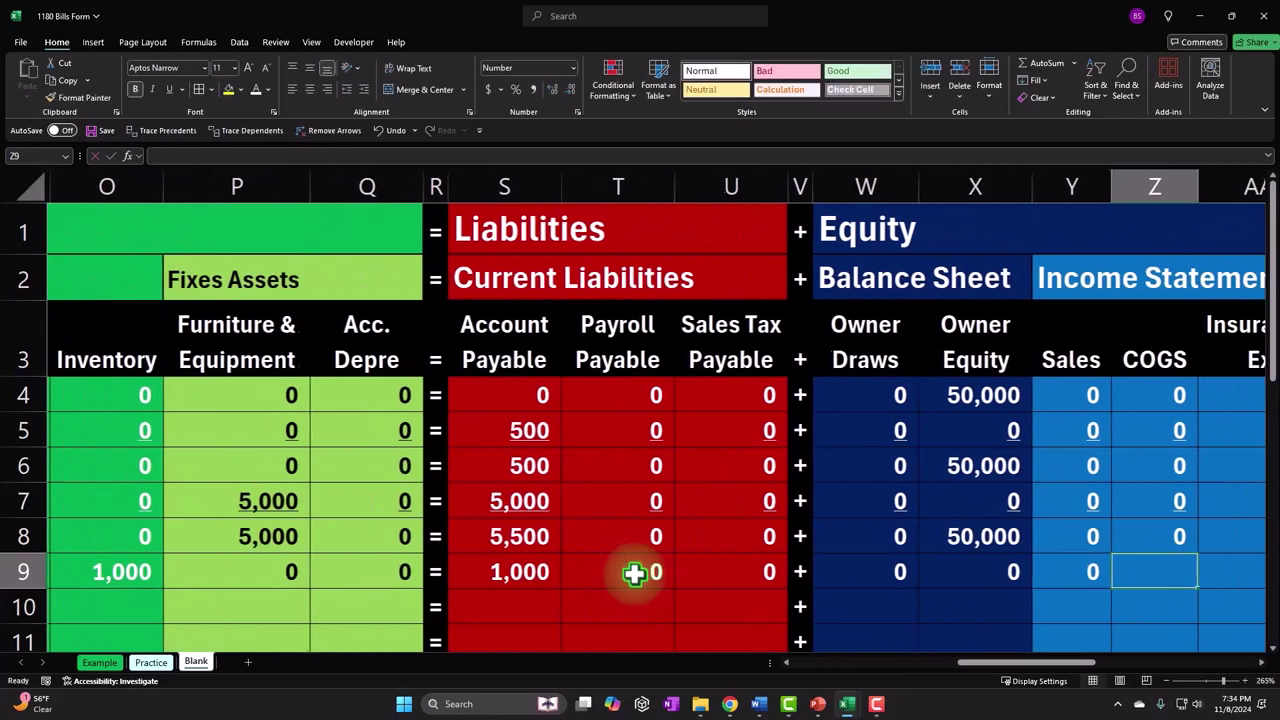
pyautogui.write('0')
pyautogui.press('Tab')
pyautogui.write('0')
pyautogui.press('Tab')
pyautogui.write('0')
pyautogui.press('Tab')
pyautogui.write('0')
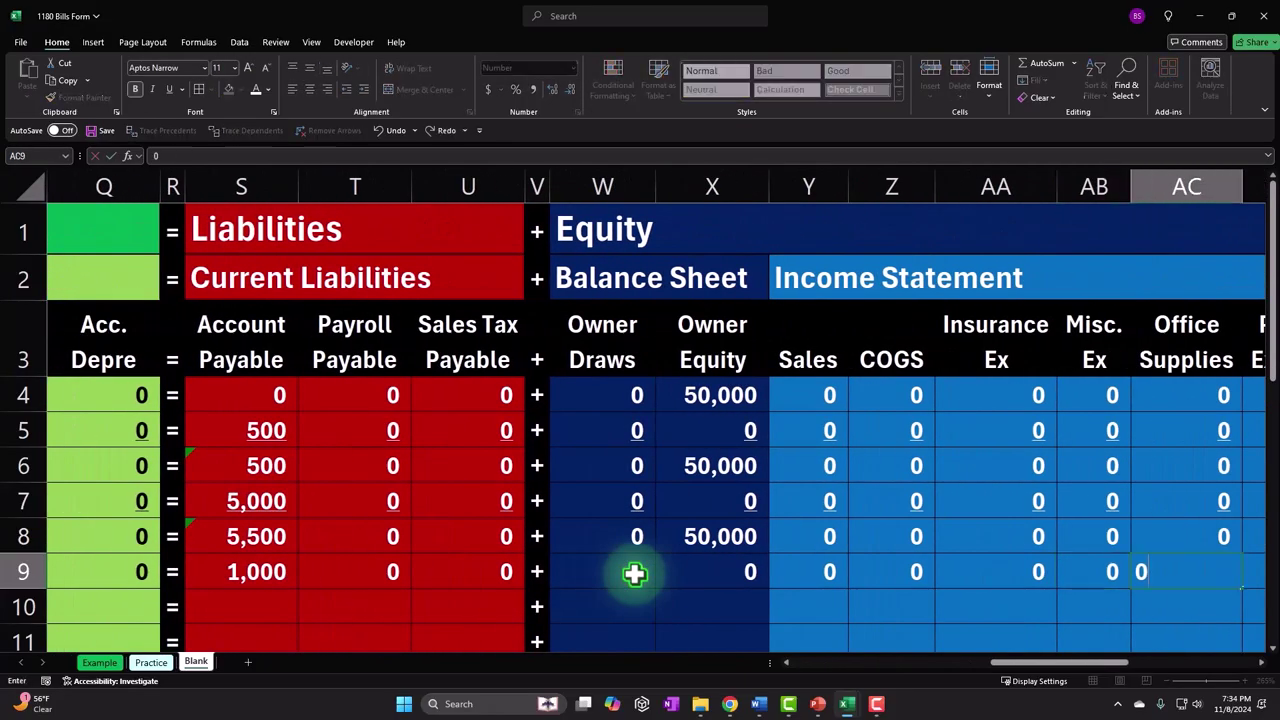
pyautogui.press('Tab')
pyautogui.write('0')
pyautogui.press('Tab')
pyautogui.write('0')
pyautogui.press('Return')
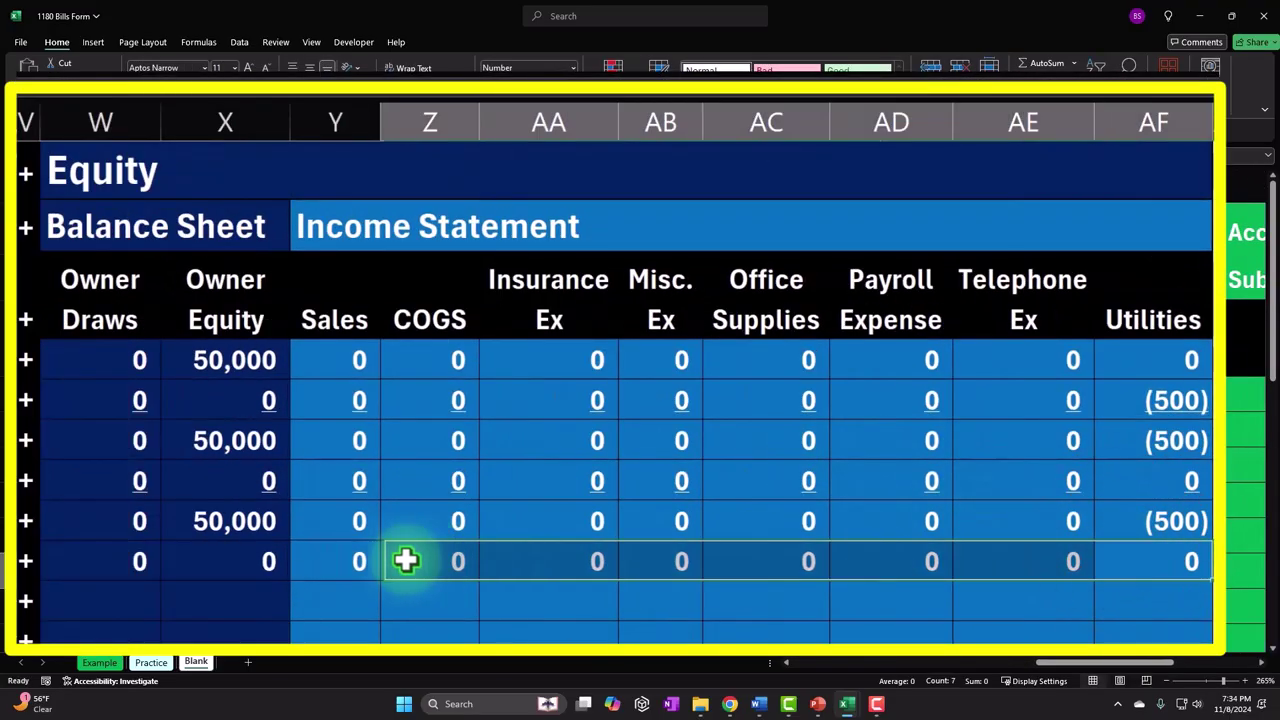
# - Select the row 9 equity and liability entries to be underlined
pyautogui.moveTo(1134, 543); pyautogui.dragTo(166, 560)
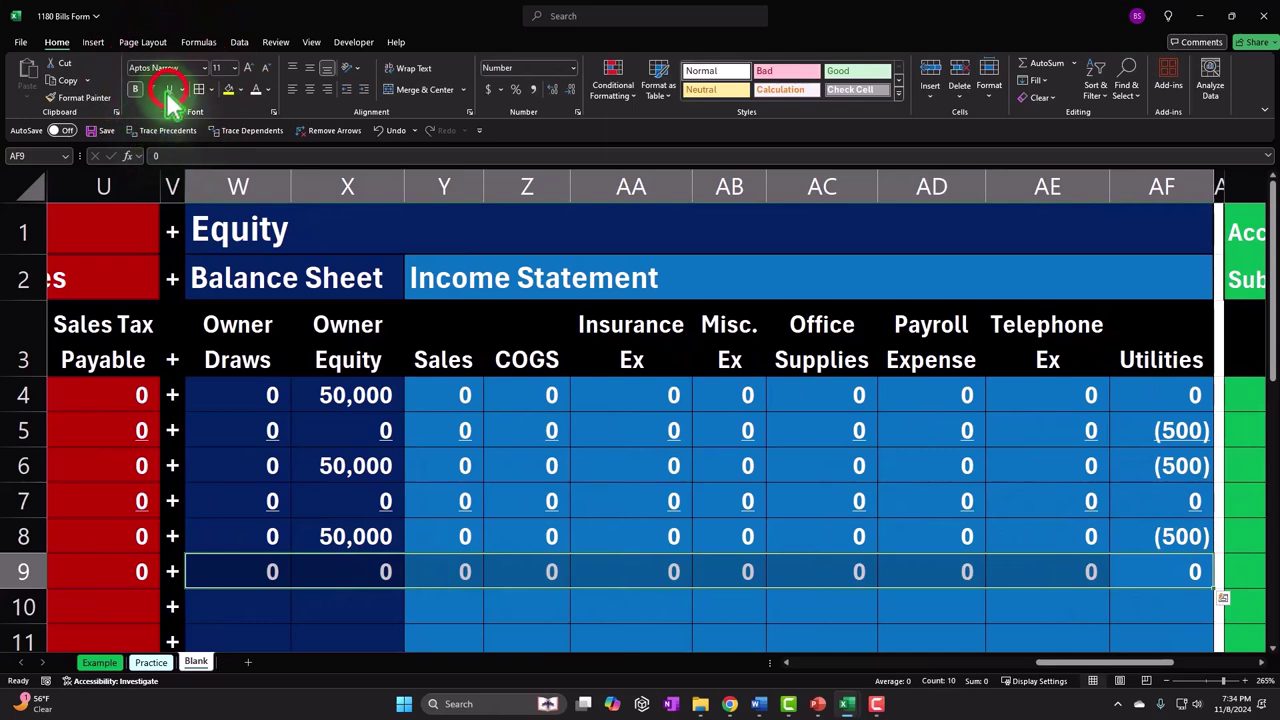
pyautogui.click(114, 571)
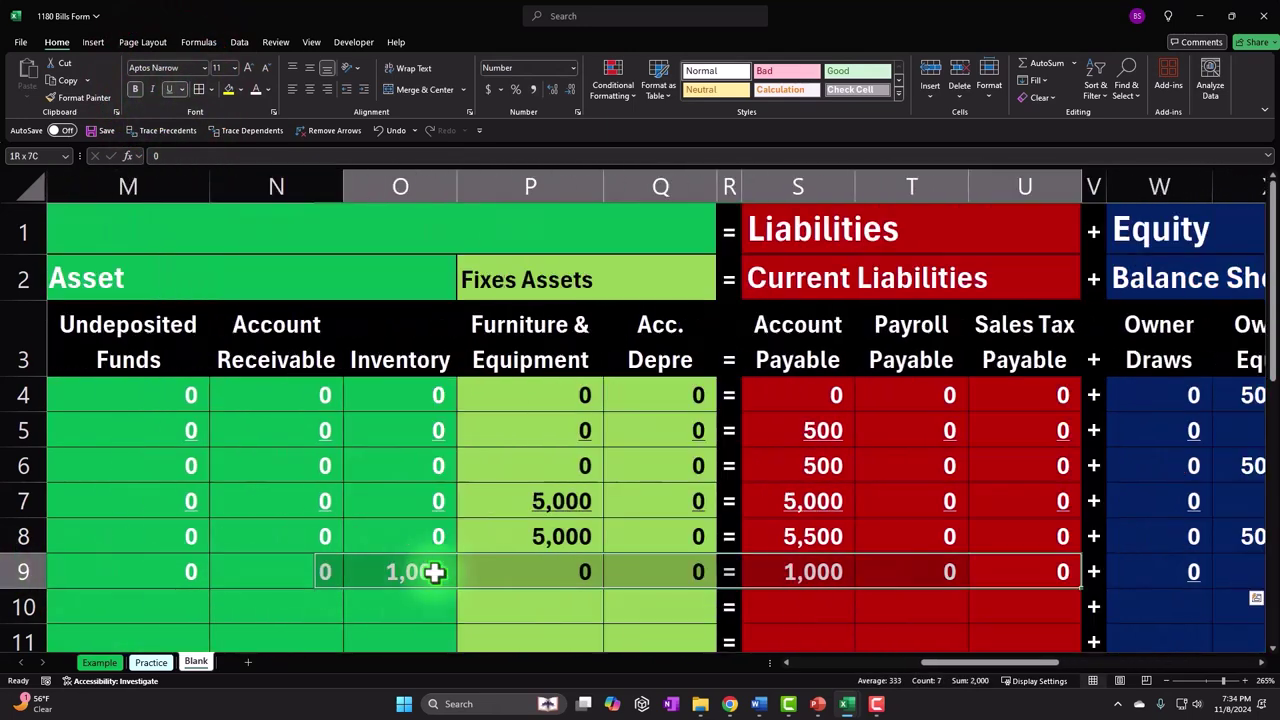
pyautogui.moveTo(3, 571); pyautogui.dragTo(773, 571)
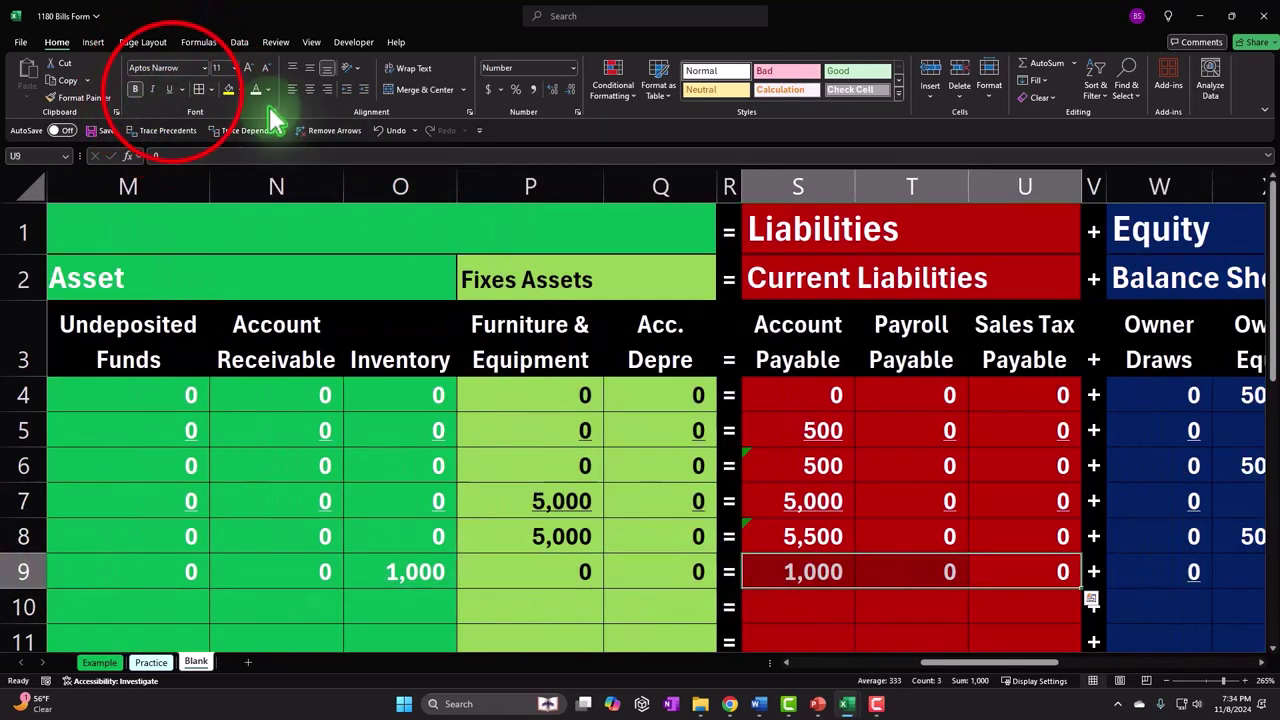
pyautogui.moveTo(653, 565); pyautogui.dragTo(239, 567)
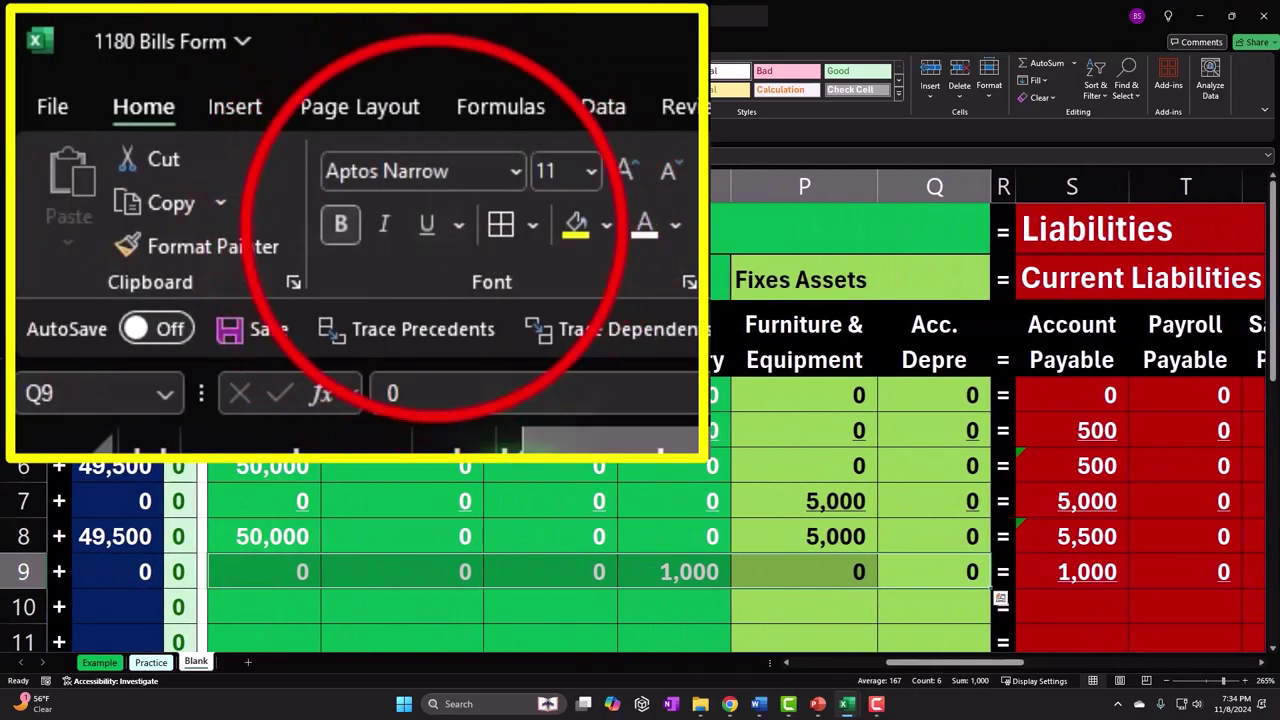
# - Enter a SUM running-balance formula in the row 10 Cash cell
pyautogui.click(278, 501)
pyautogui.moveTo(243, 420); pyautogui.dragTo(241, 456)
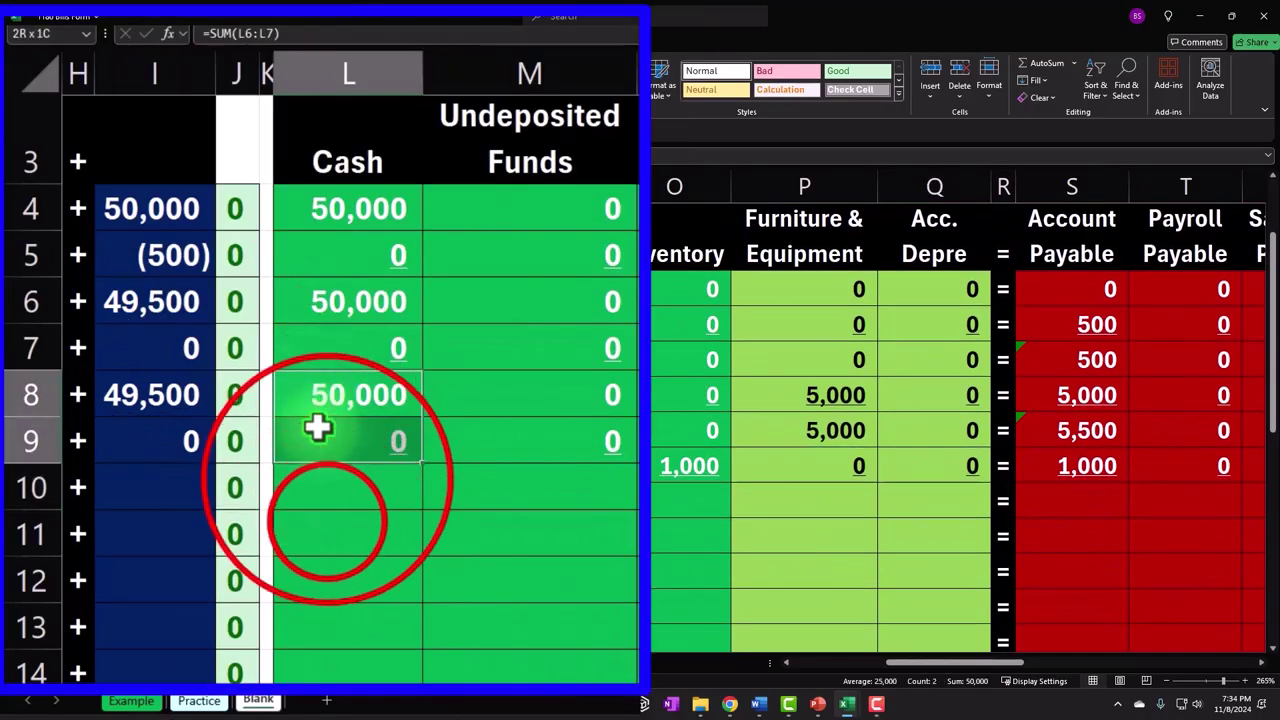
pyautogui.click(328, 488)
pyautogui.write('=')
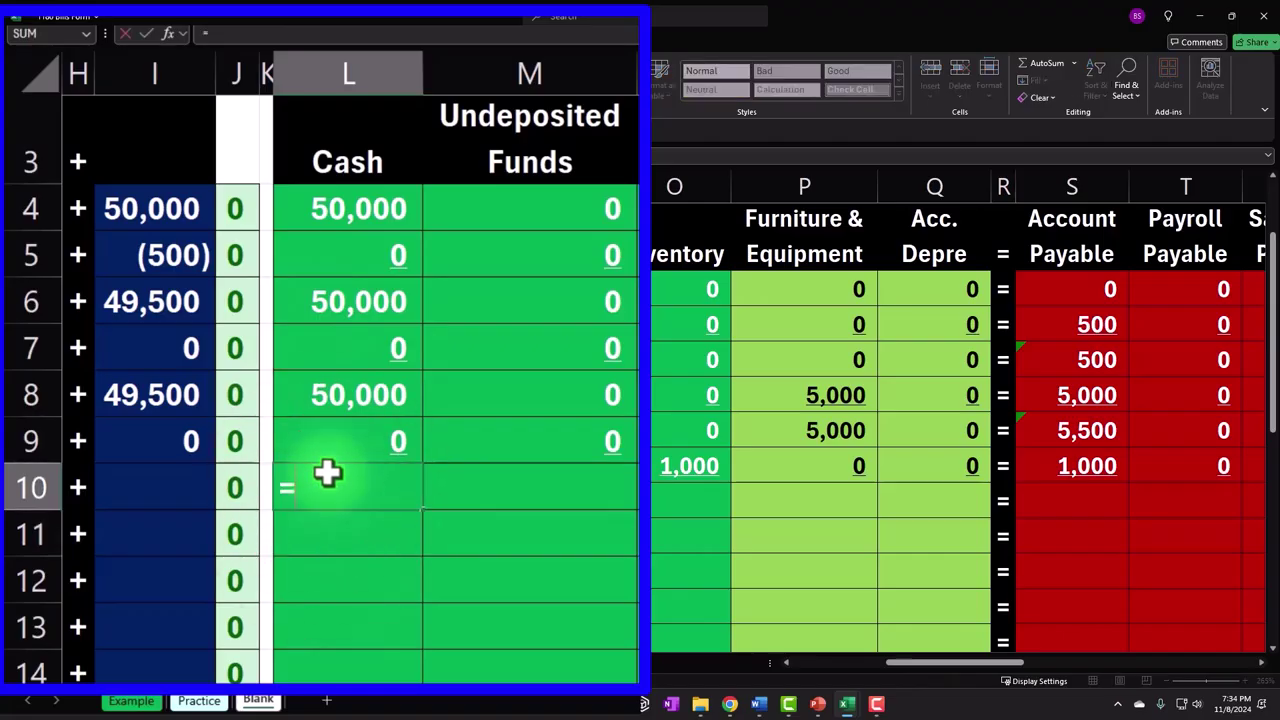
pyautogui.write('sum(')
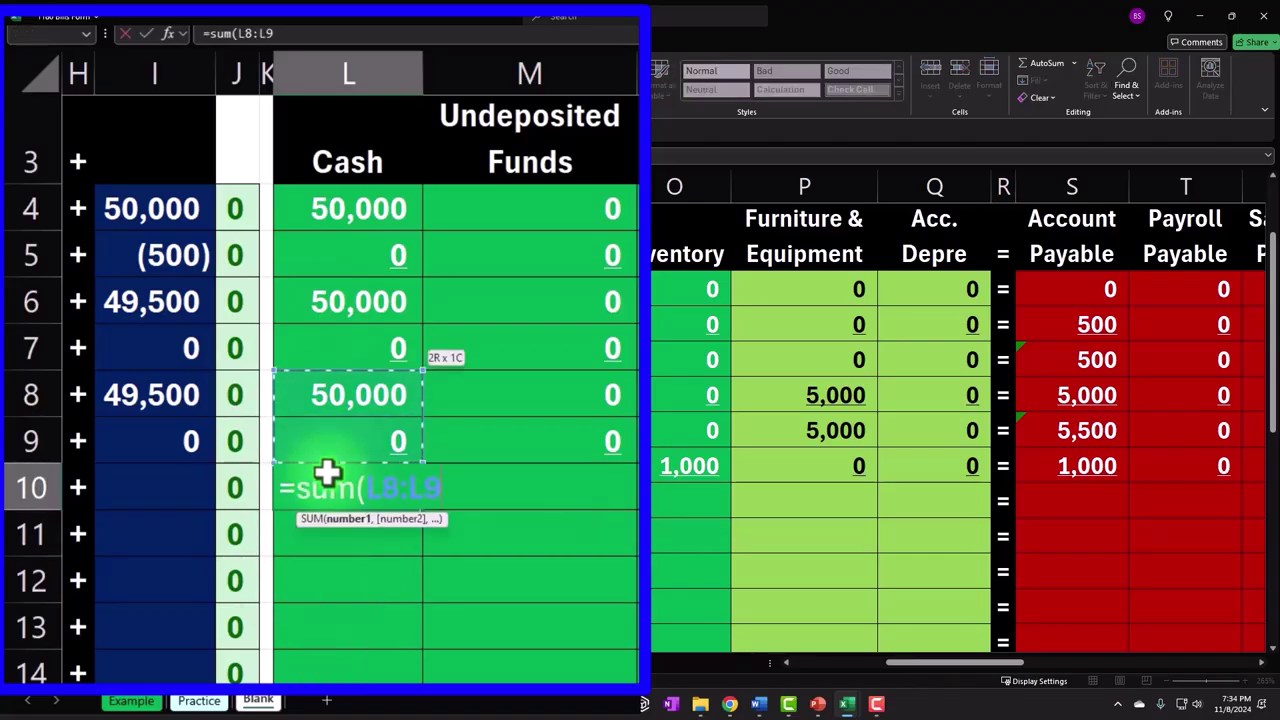
pyautogui.press('Return')
pyautogui.click(248, 490)
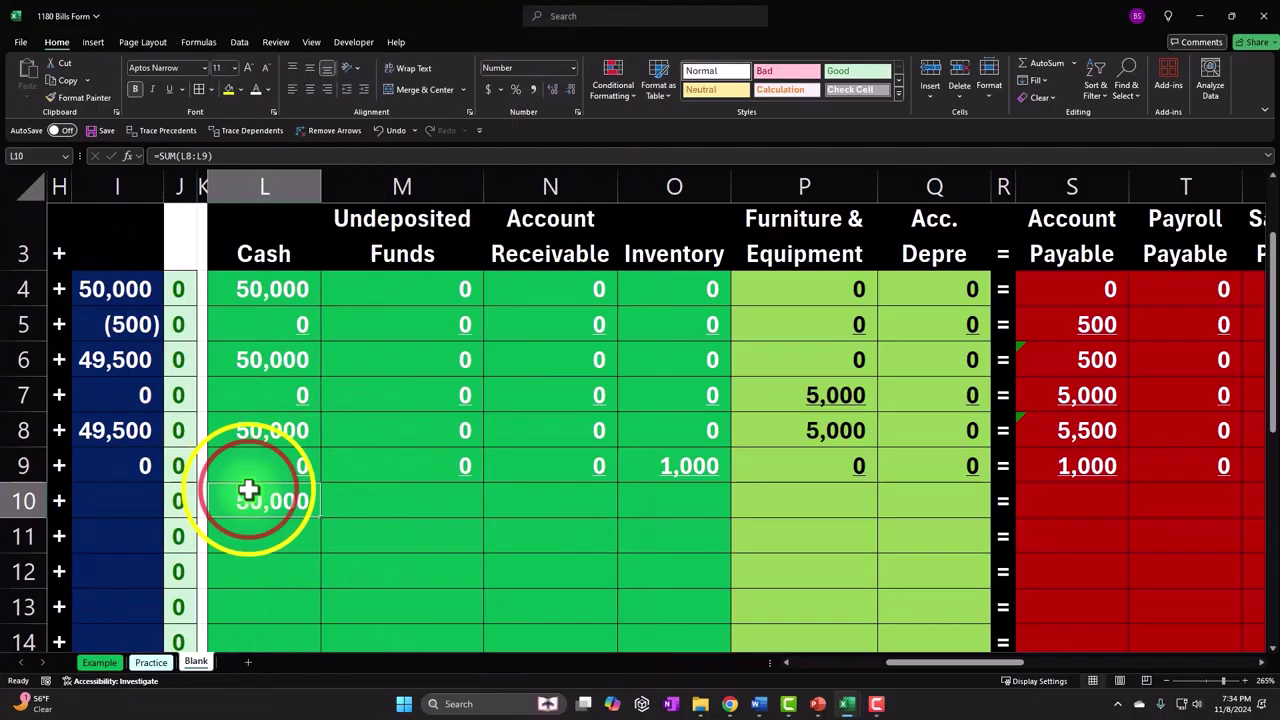
# - Copy the Cash balance formula across the other asset columns of row 10
pyautogui.rightClick(248, 490)
pyautogui.click(290, 128)
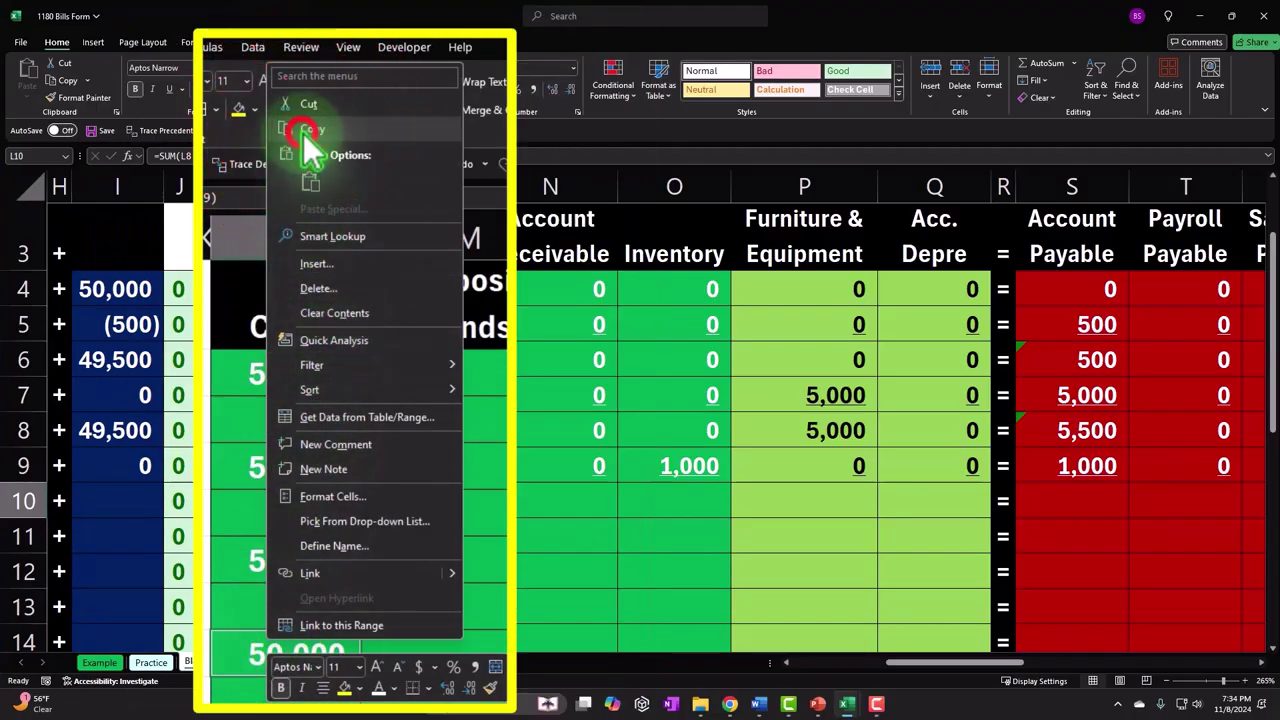
pyautogui.moveTo(425, 495); pyautogui.dragTo(857, 506)
pyautogui.rightClick(857, 506)
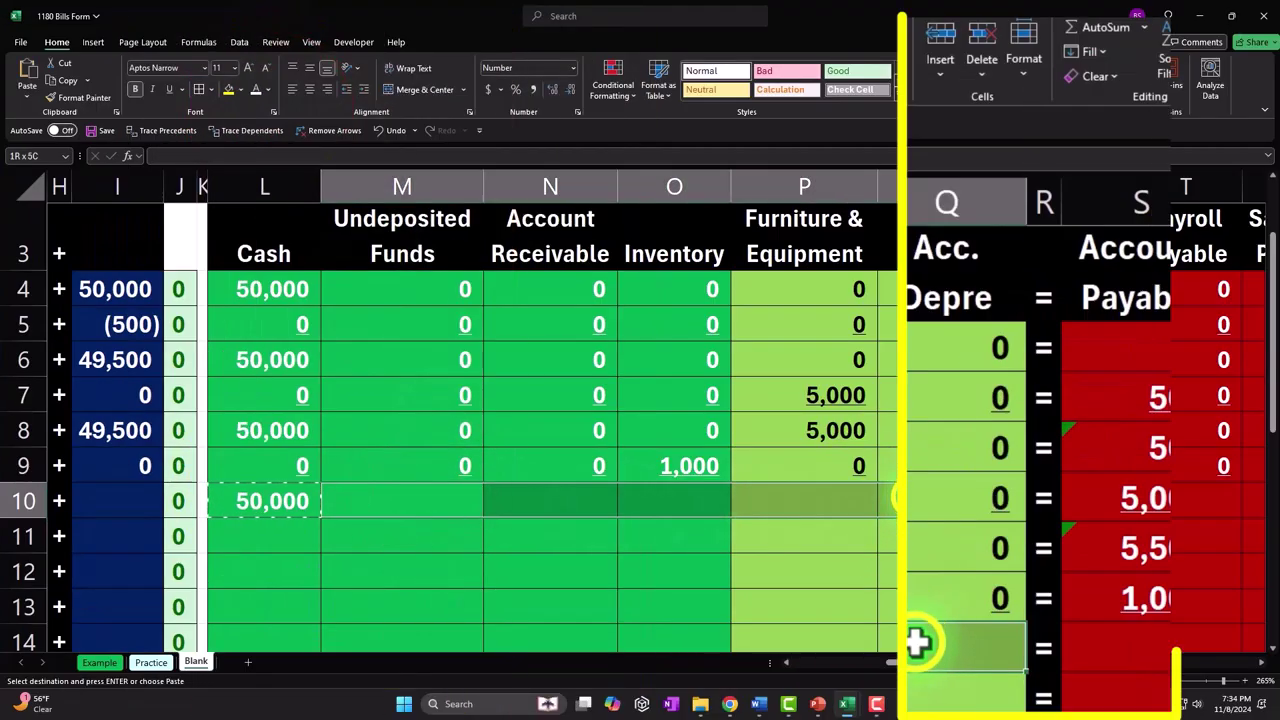
pyautogui.click(1019, 152)
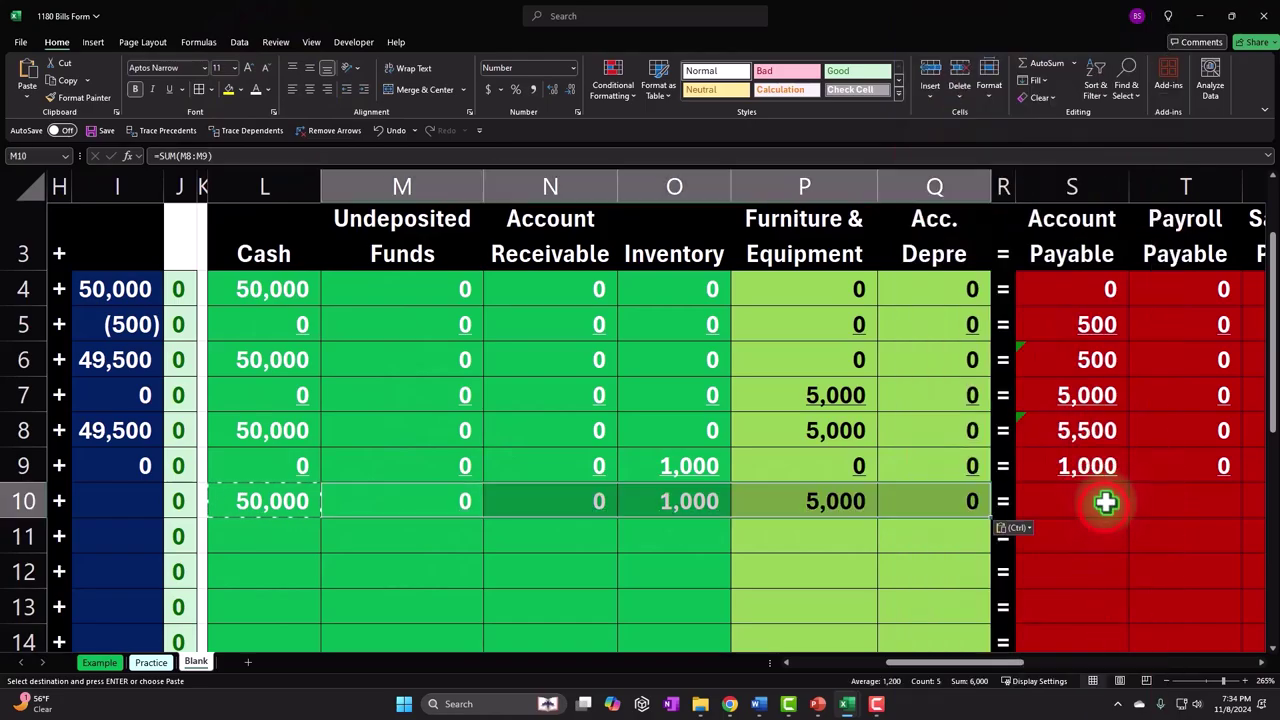
# - Paste the balance formulas, formulas only, into the liability columns of row 10
pyautogui.moveTo(1103, 500); pyautogui.dragTo(634, 500)
pyautogui.rightClick(634, 500)
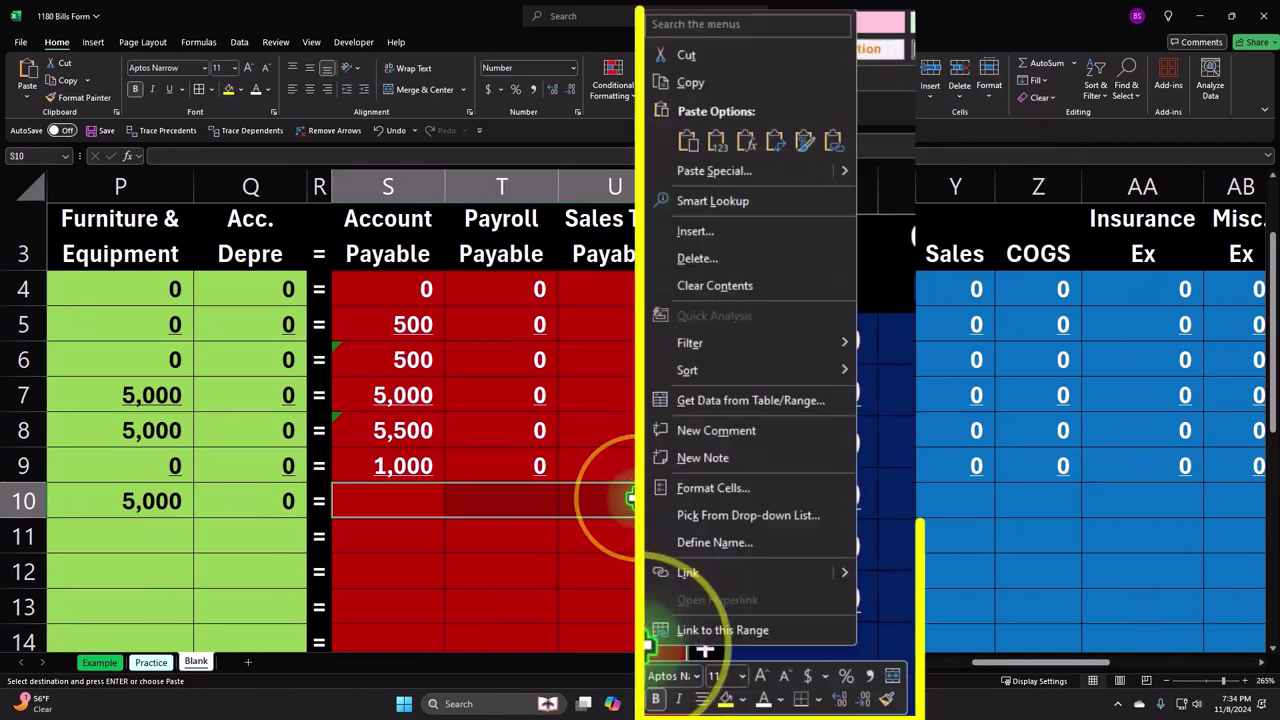
pyautogui.click(748, 141)
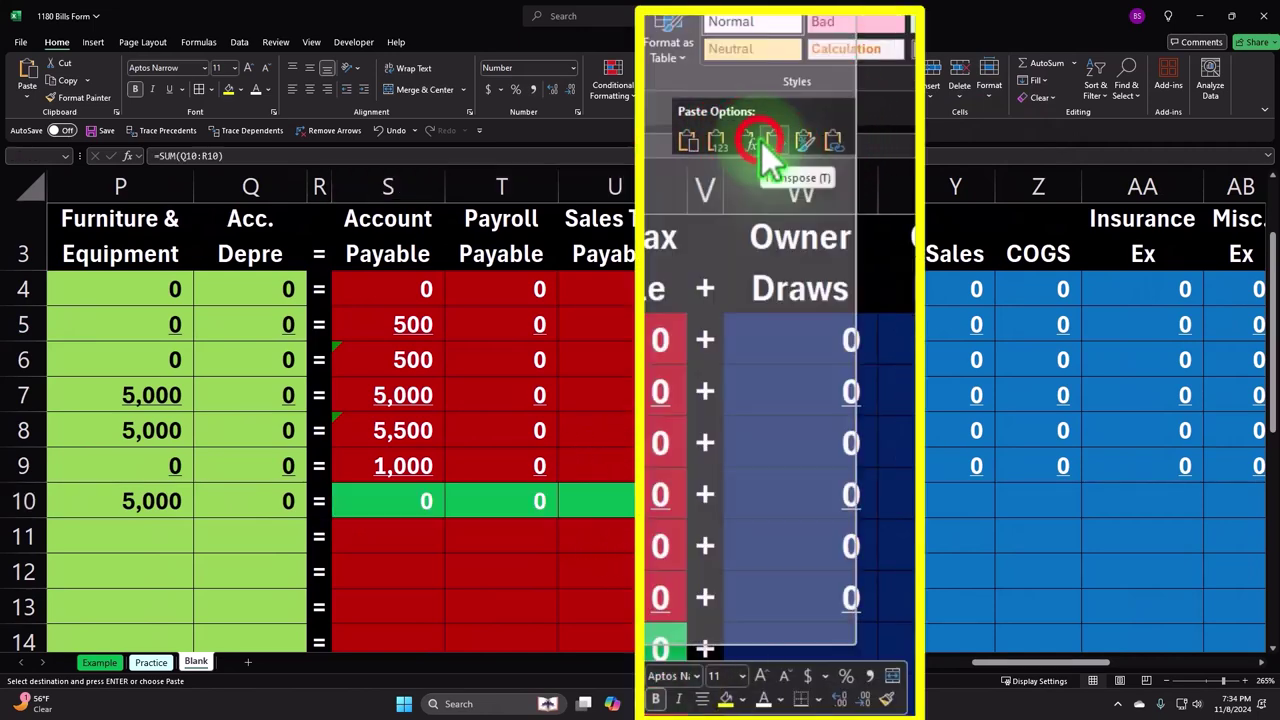
pyautogui.click(765, 490)
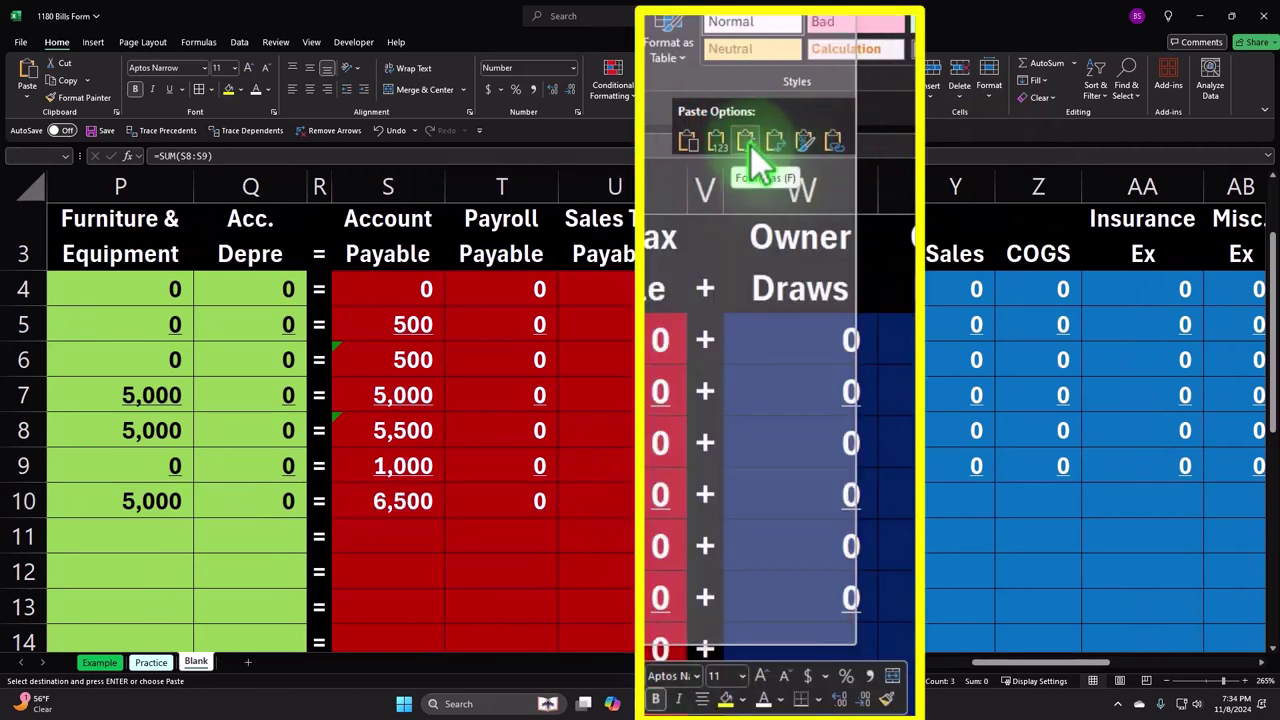
# - Paste formulas only into W10:AF10, then scroll back to column A
pyautogui.moveTo(763, 500); pyautogui.dragTo(1200, 500)
pyautogui.rightClick(1200, 500)
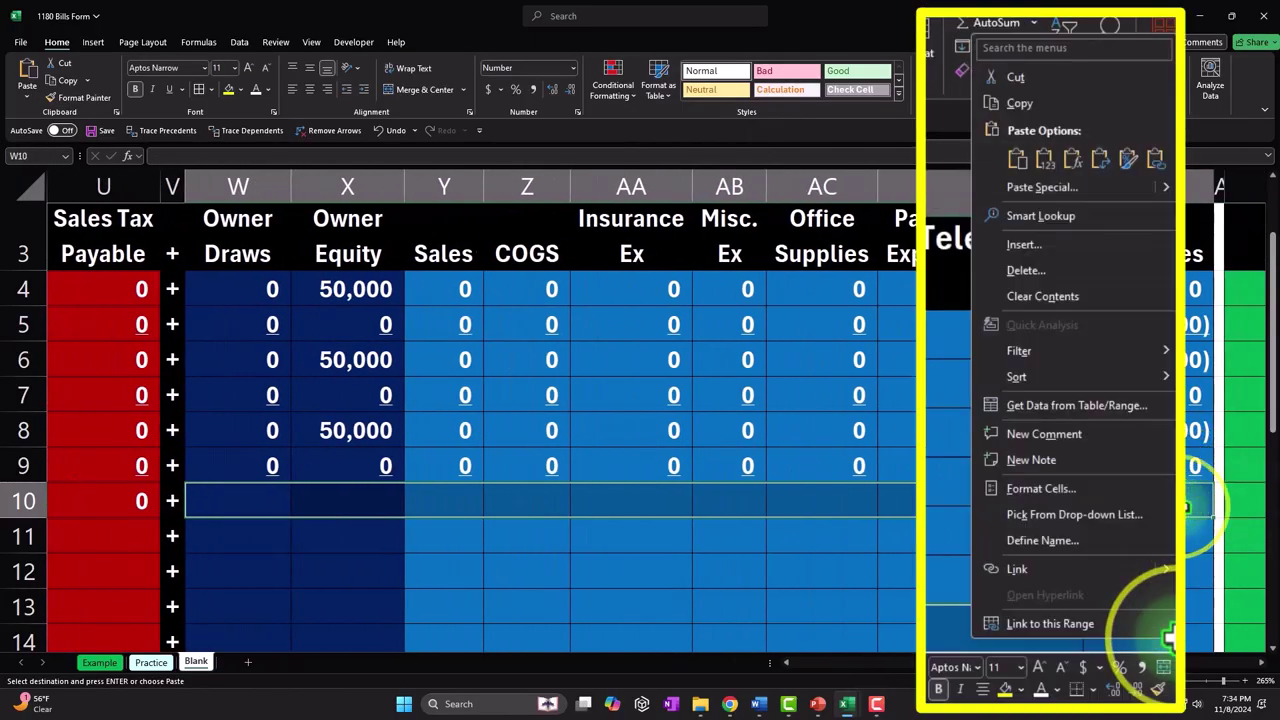
pyautogui.click(1073, 158)
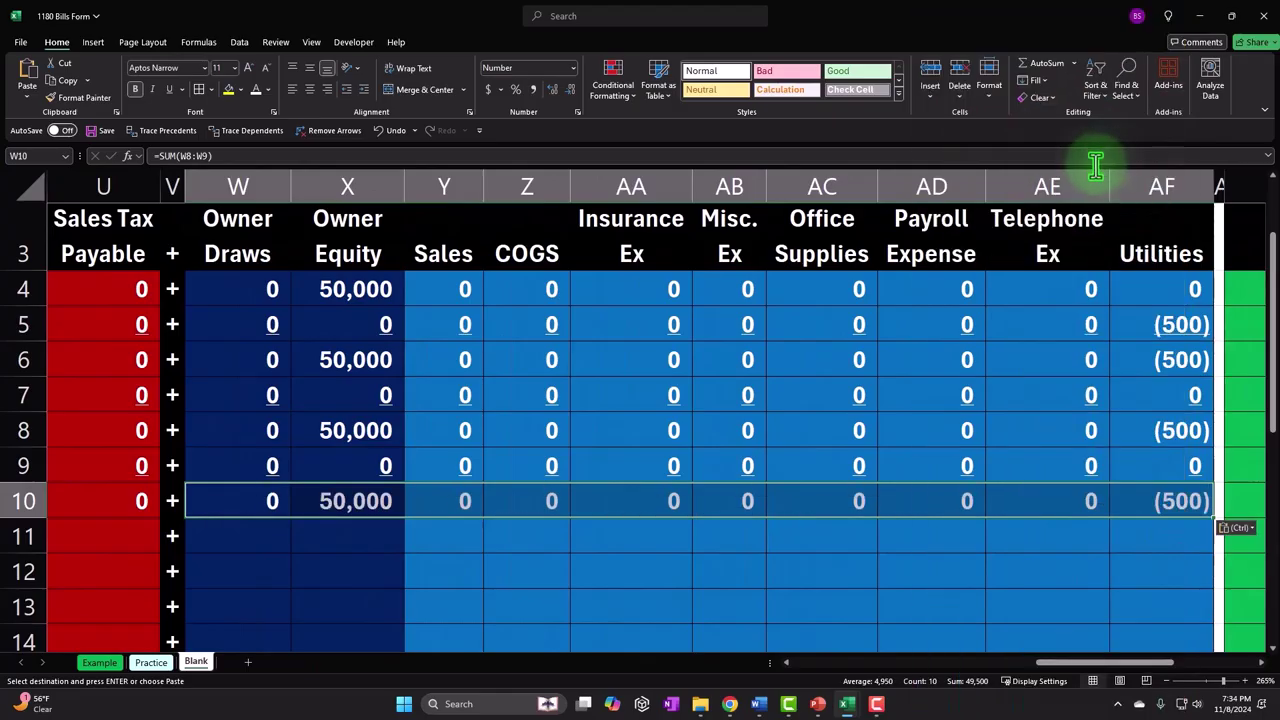
pyautogui.click(1049, 662)
pyautogui.moveTo(1050, 663); pyautogui.dragTo(700, 670)
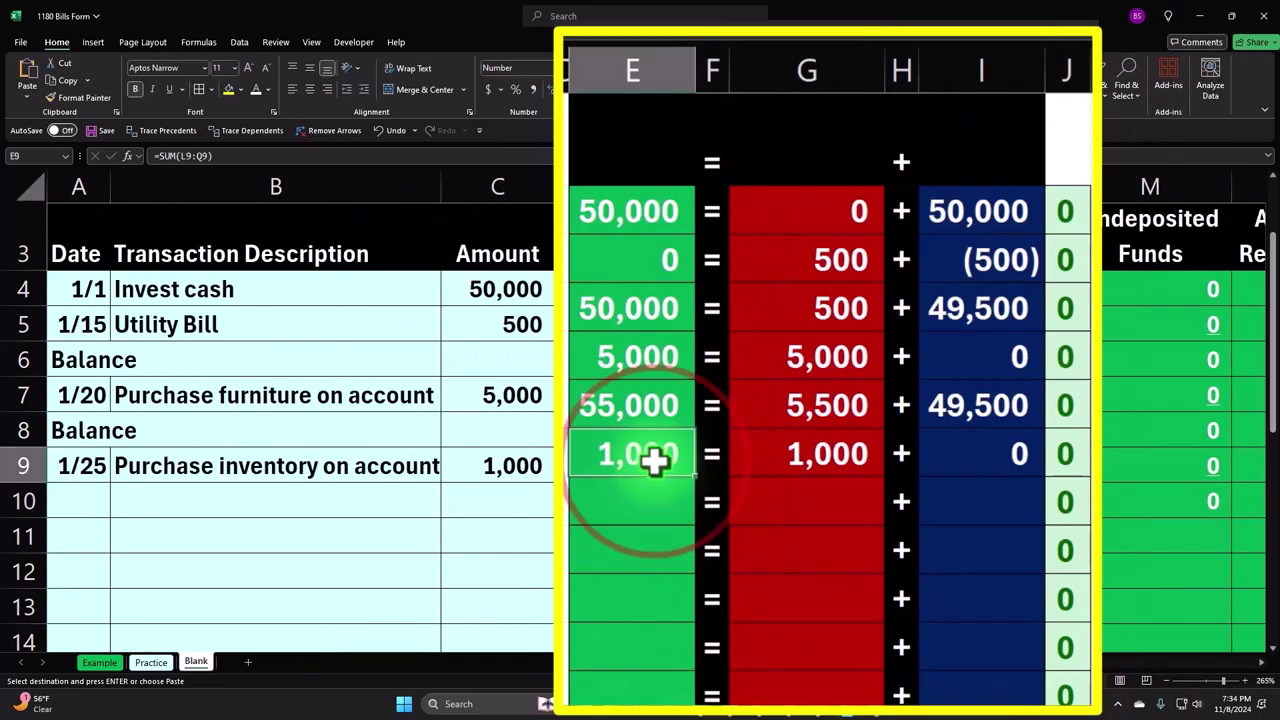
# - Label A10 'Balance' and fill the E9 assets total down into E10
pyautogui.click(89, 500)
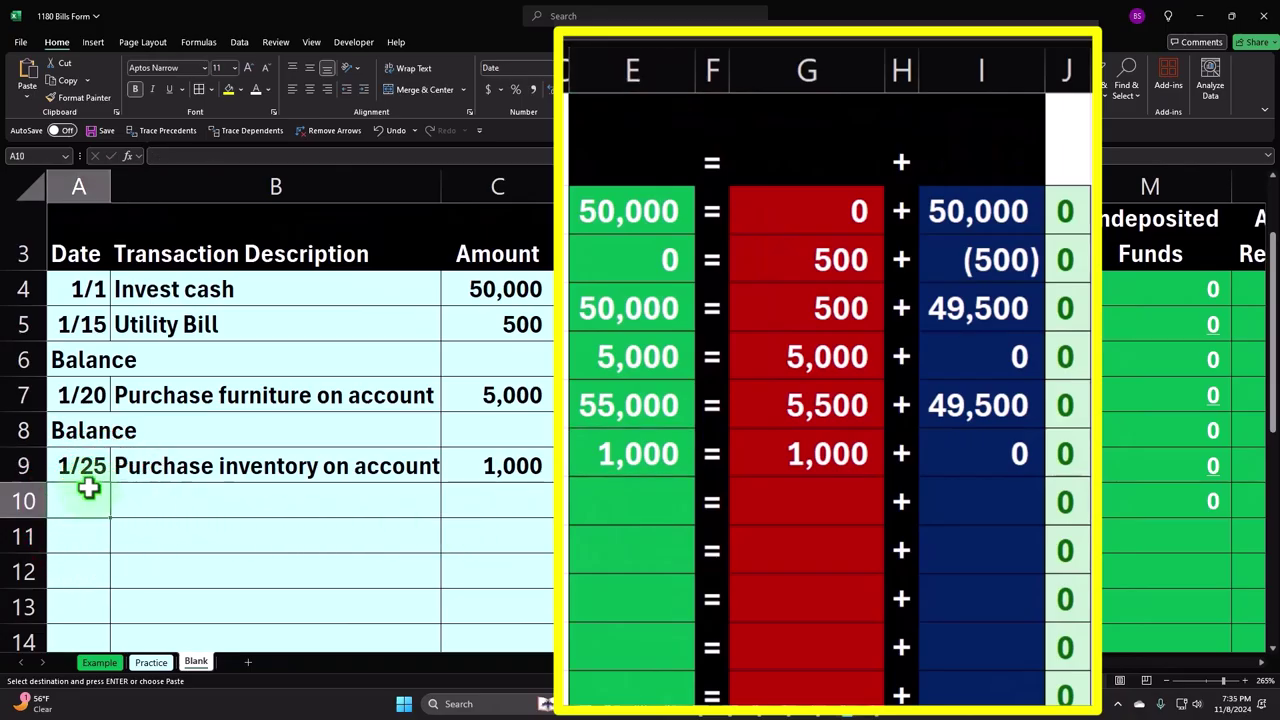
pyautogui.write('Balance')
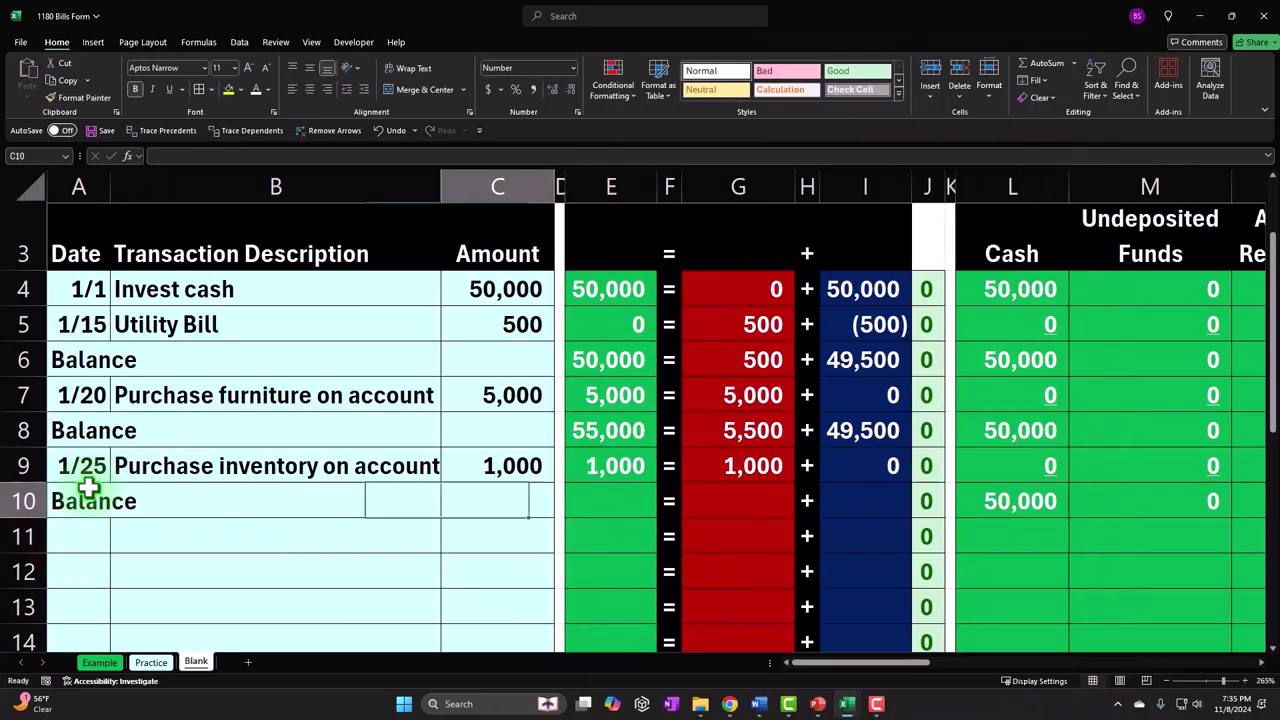
pyautogui.click(640, 475)
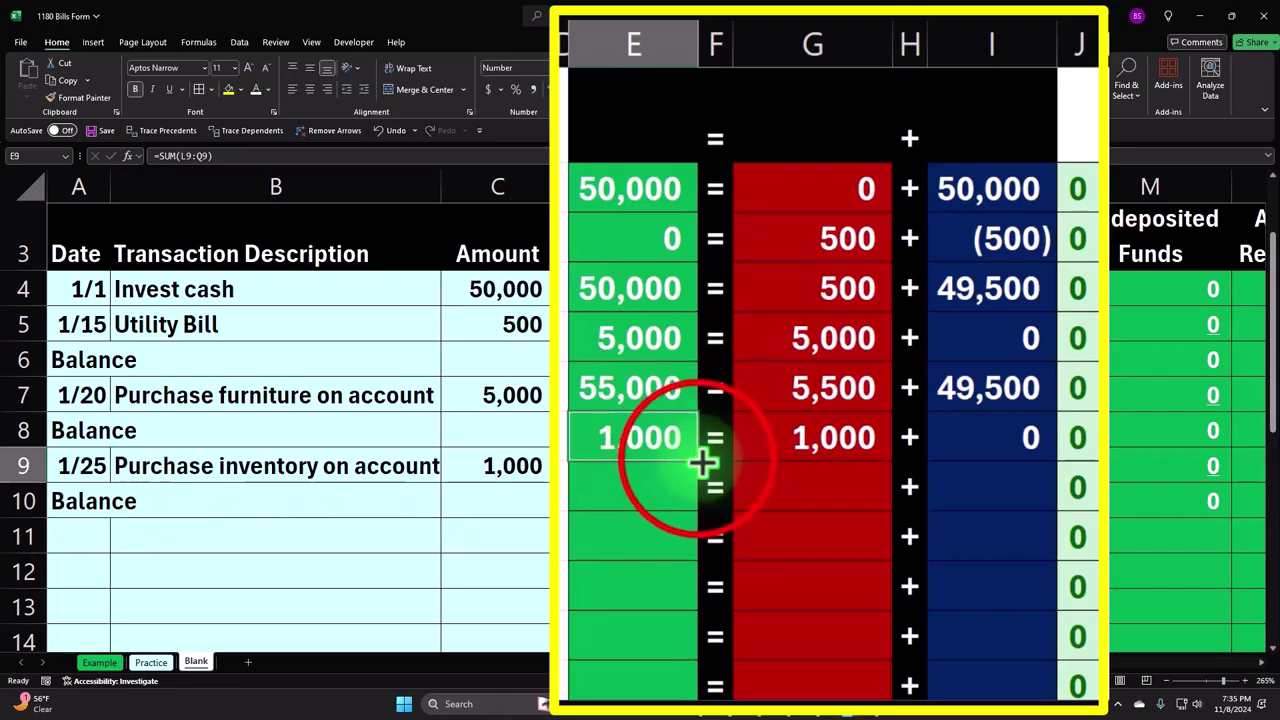
pyautogui.moveTo(707, 458); pyautogui.dragTo(697, 505)
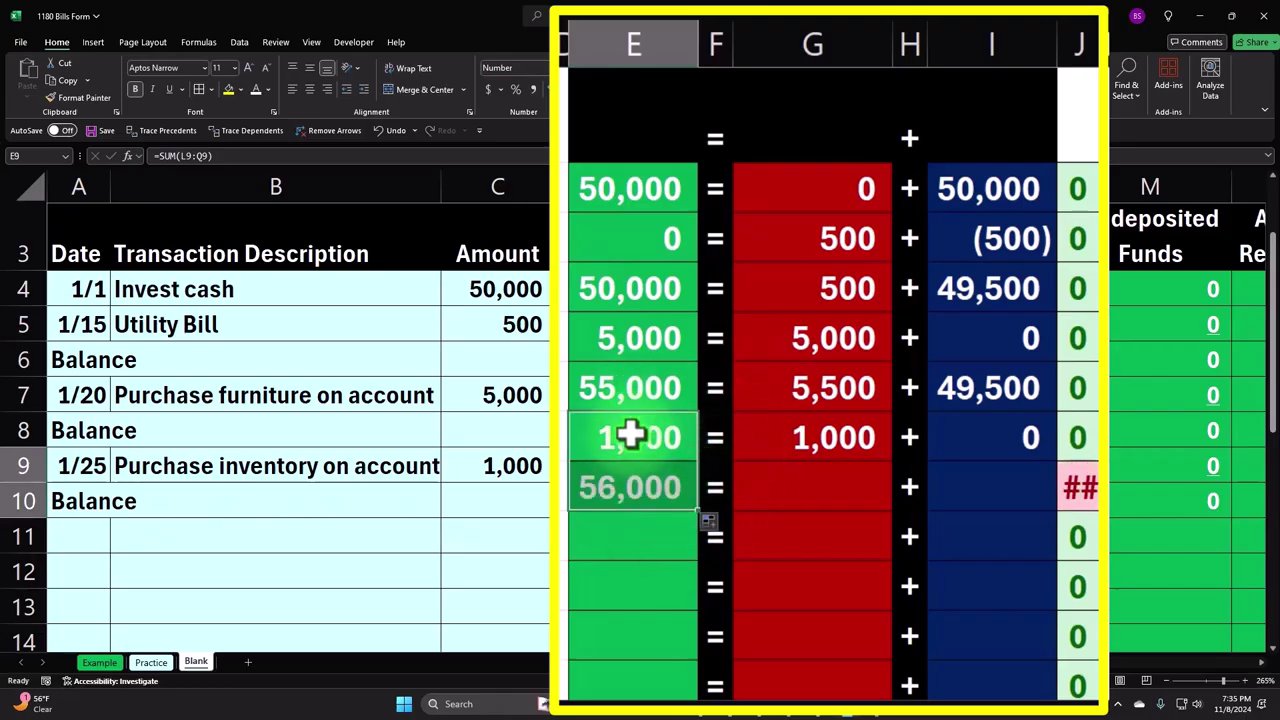
# - Fill the G9 and I9 totals down to row 10, then check G10 (6,500) and O10 (1,000)
pyautogui.moveTo(797, 478); pyautogui.dragTo(814, 440)
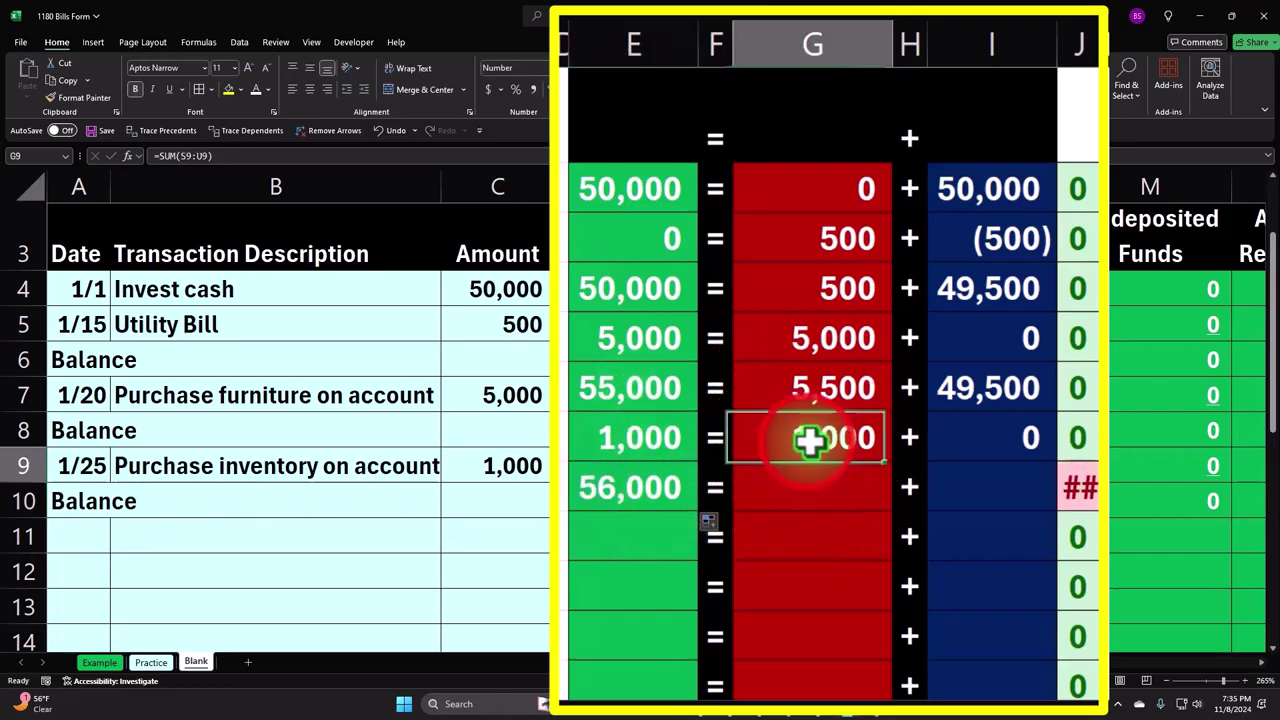
pyautogui.moveTo(893, 510); pyautogui.dragTo(893, 506)
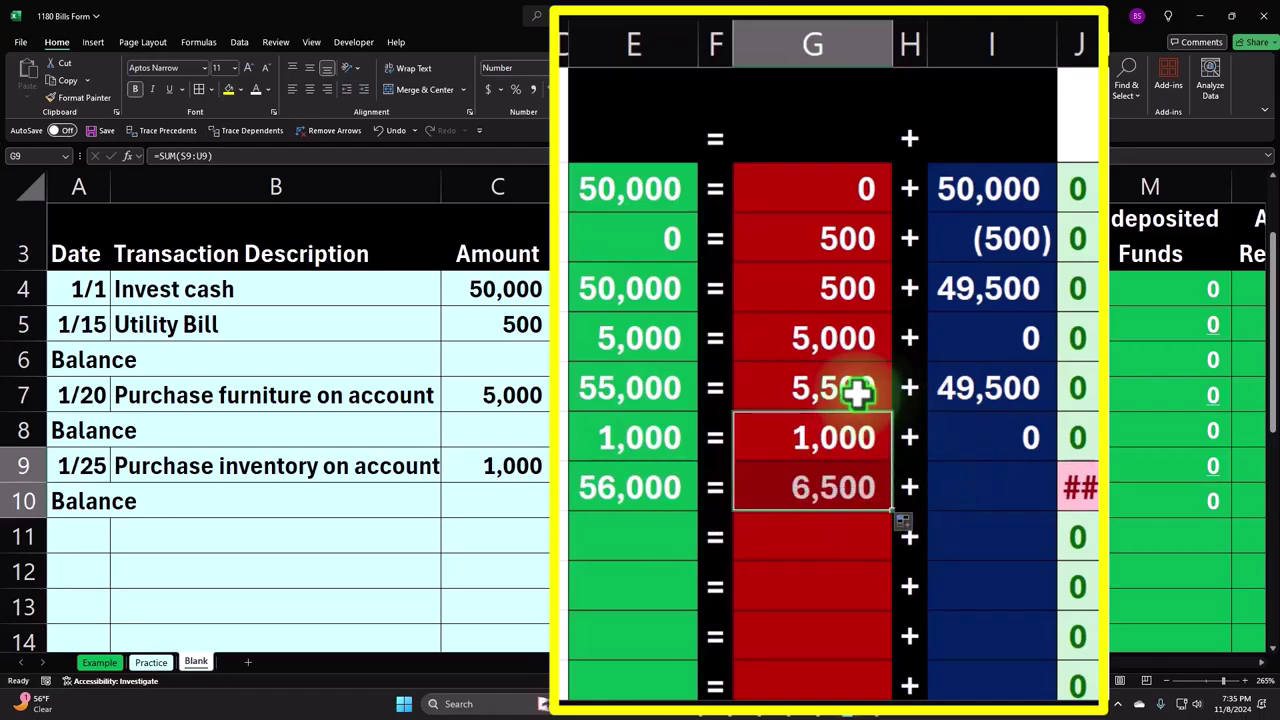
pyautogui.click(857, 488)
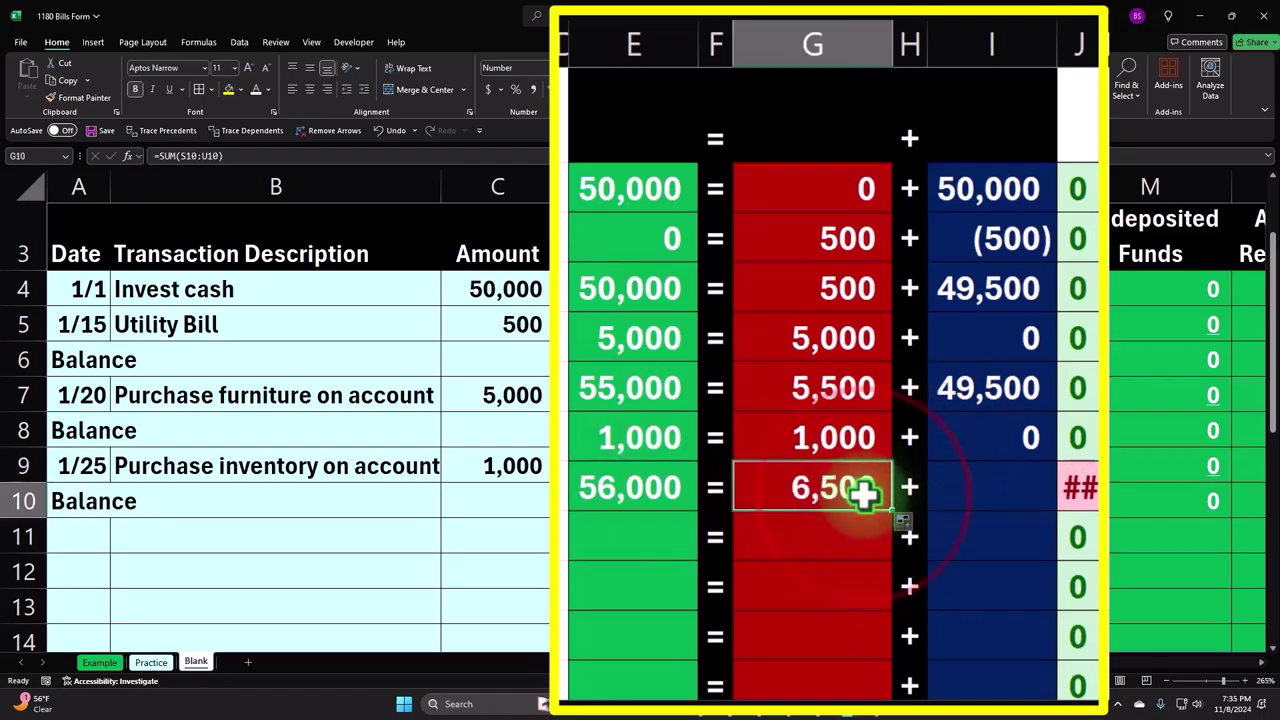
pyautogui.click(1002, 433)
pyautogui.moveTo(1058, 461); pyautogui.dragTo(1052, 488)
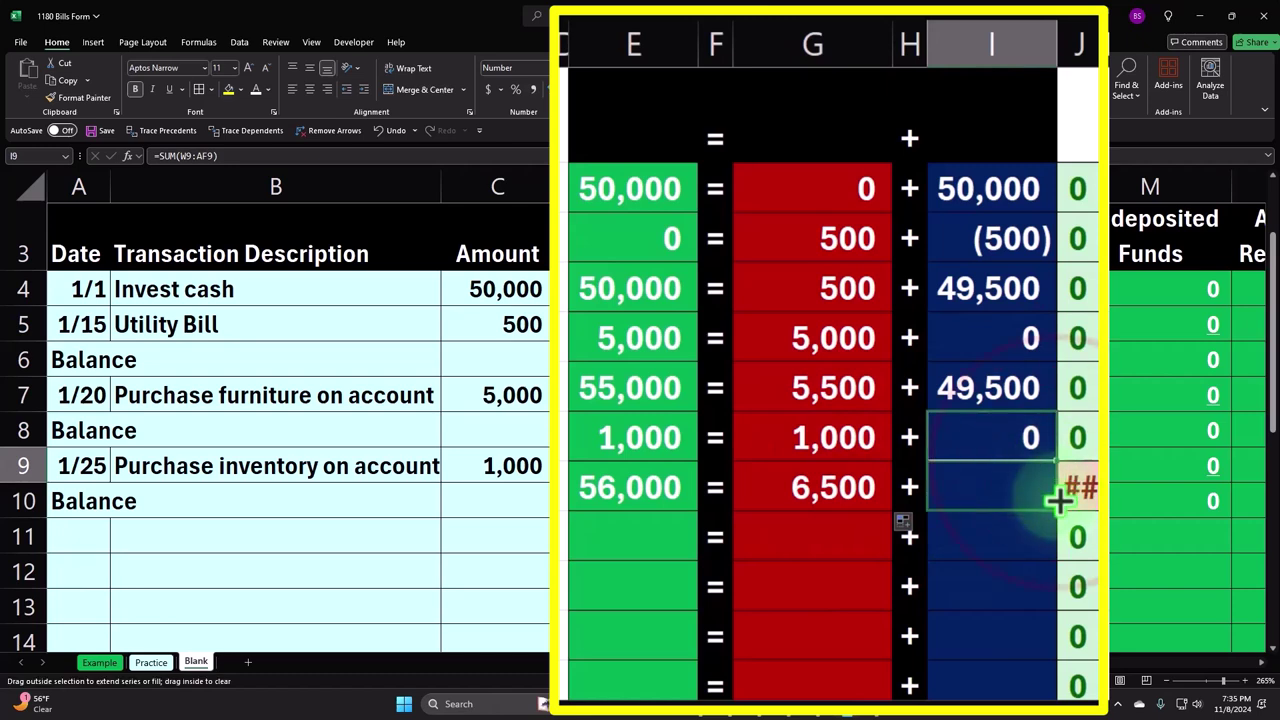
pyautogui.click(1000, 432)
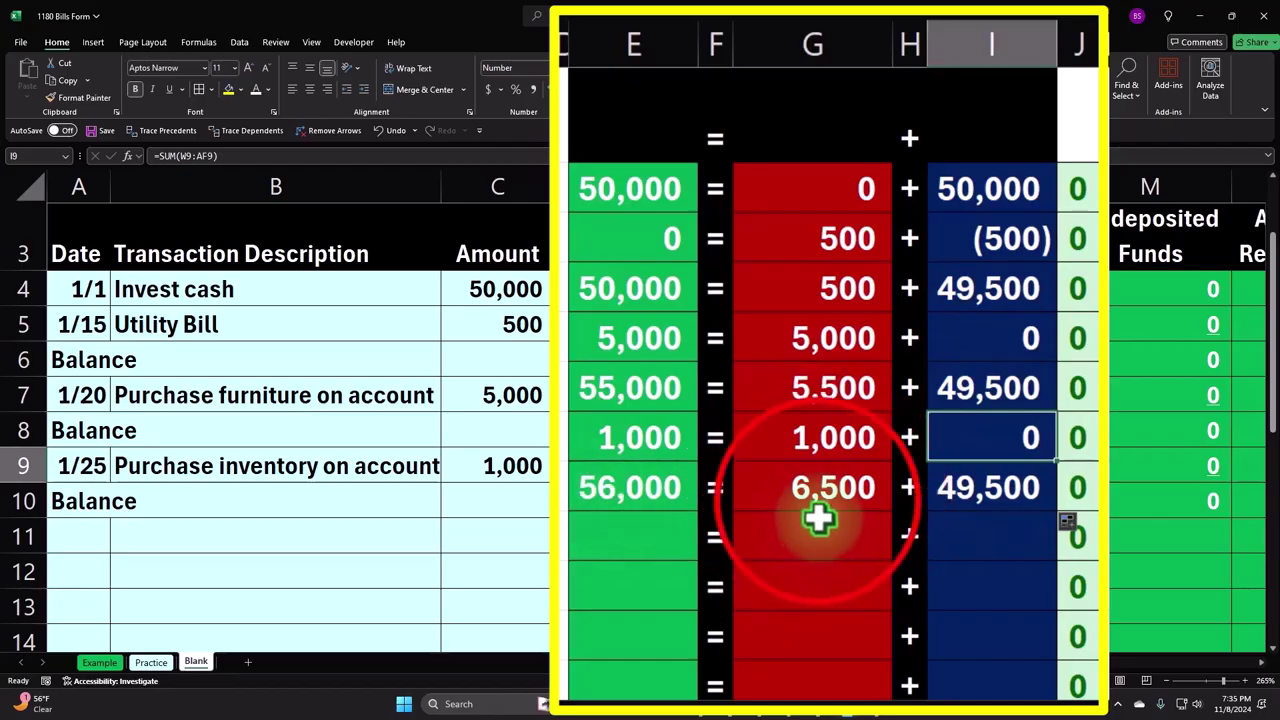
pyautogui.click(800, 481)
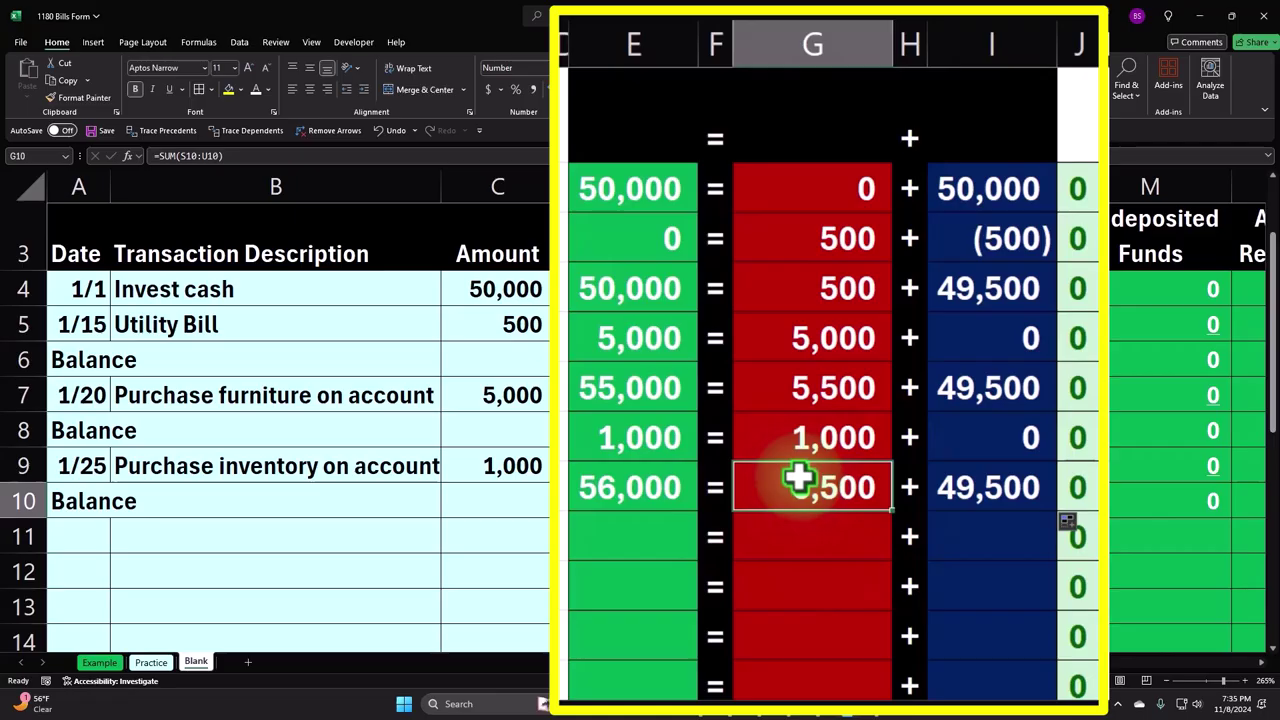
pyautogui.press('Right')
pyautogui.press('Right')
pyautogui.press('Right')
pyautogui.press('Right')
pyautogui.press('Right')
pyautogui.press('Right')
pyautogui.press('Right')
pyautogui.press('Right')
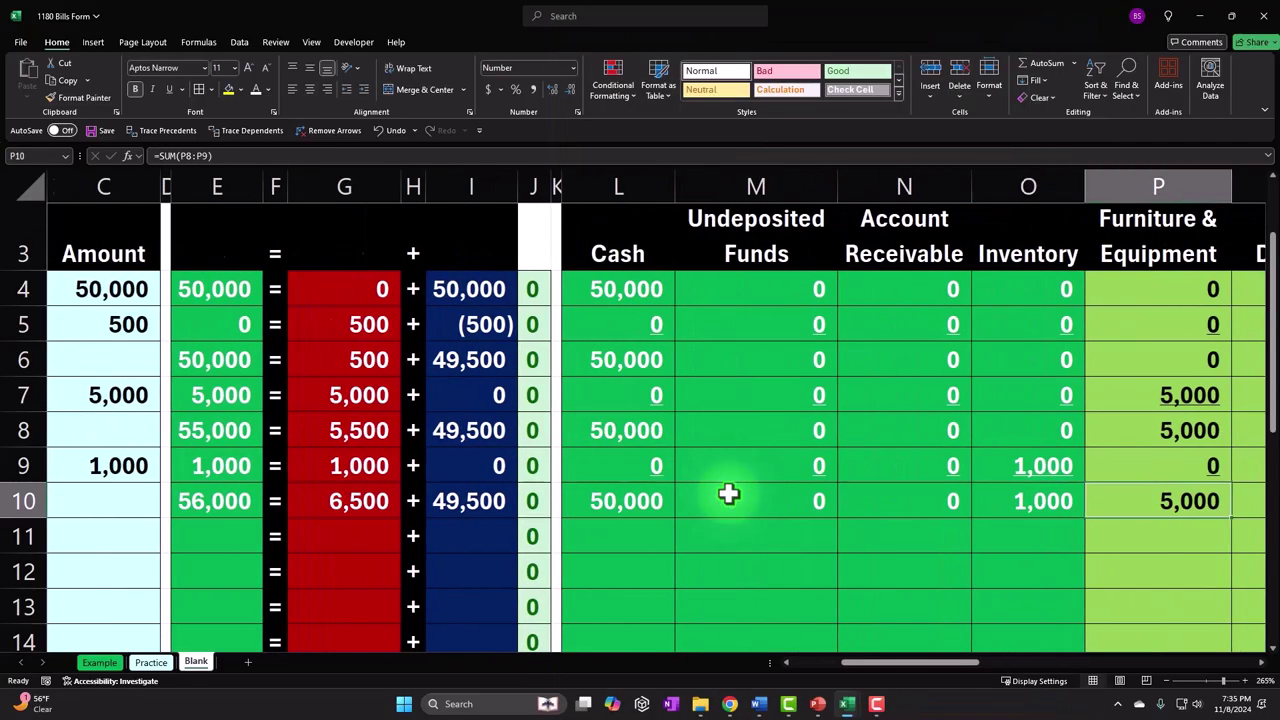
pyautogui.press('Right')
pyautogui.press('Right')
pyautogui.press('Right')
pyautogui.press('Left')
pyautogui.press('Left')
pyautogui.press('Left')
pyautogui.press('Left')
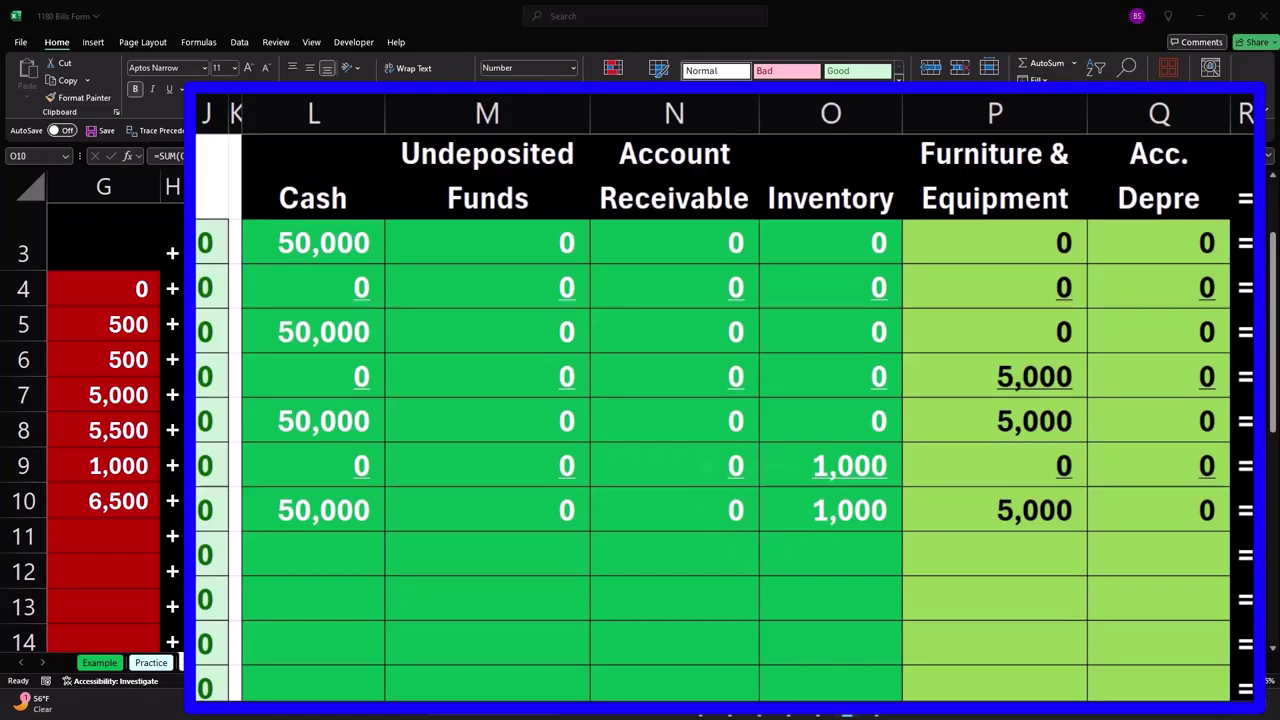
# - Move right along row 5 until empty columns AH–AR beside the payables ledger show
pyautogui.click(1016, 266)
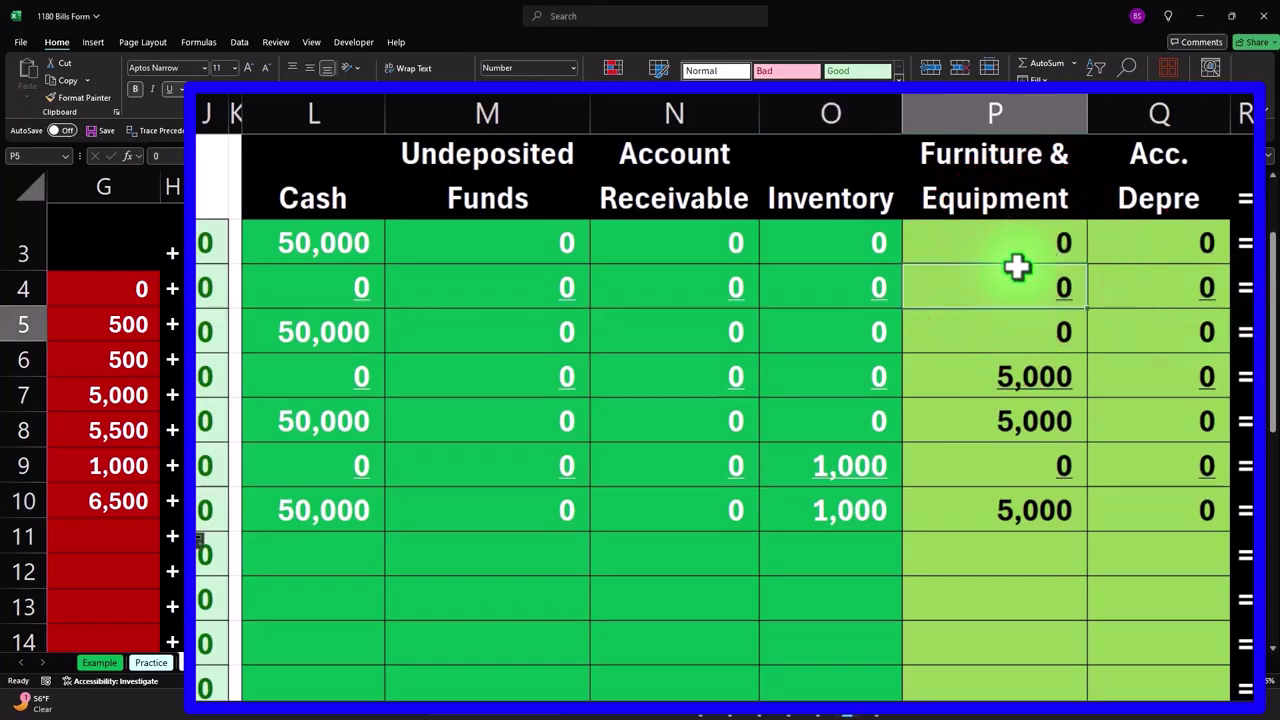
pyautogui.press('Right')
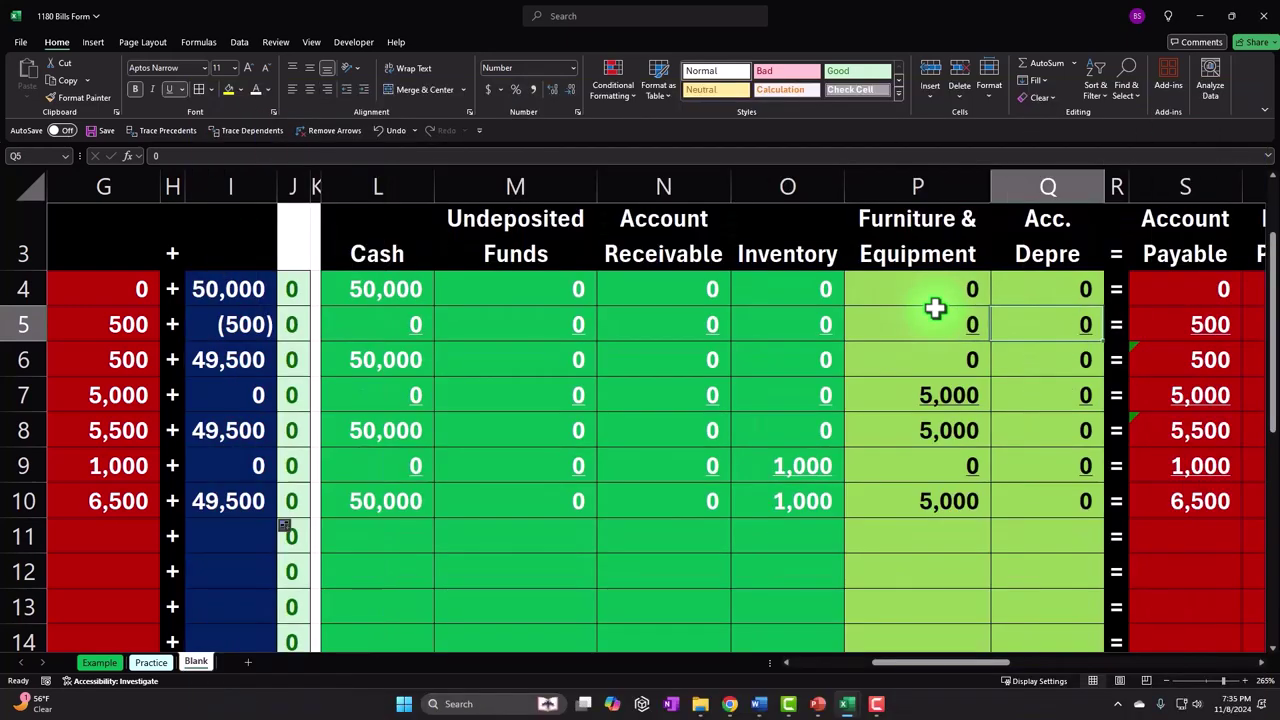
pyautogui.press('Right')
pyautogui.press('Right')
pyautogui.press('Right')
pyautogui.press('Right')
pyautogui.press('Right')
pyautogui.press('Right')
pyautogui.press('Right')
pyautogui.press('Right')
pyautogui.press('Right')
pyautogui.press('Right')
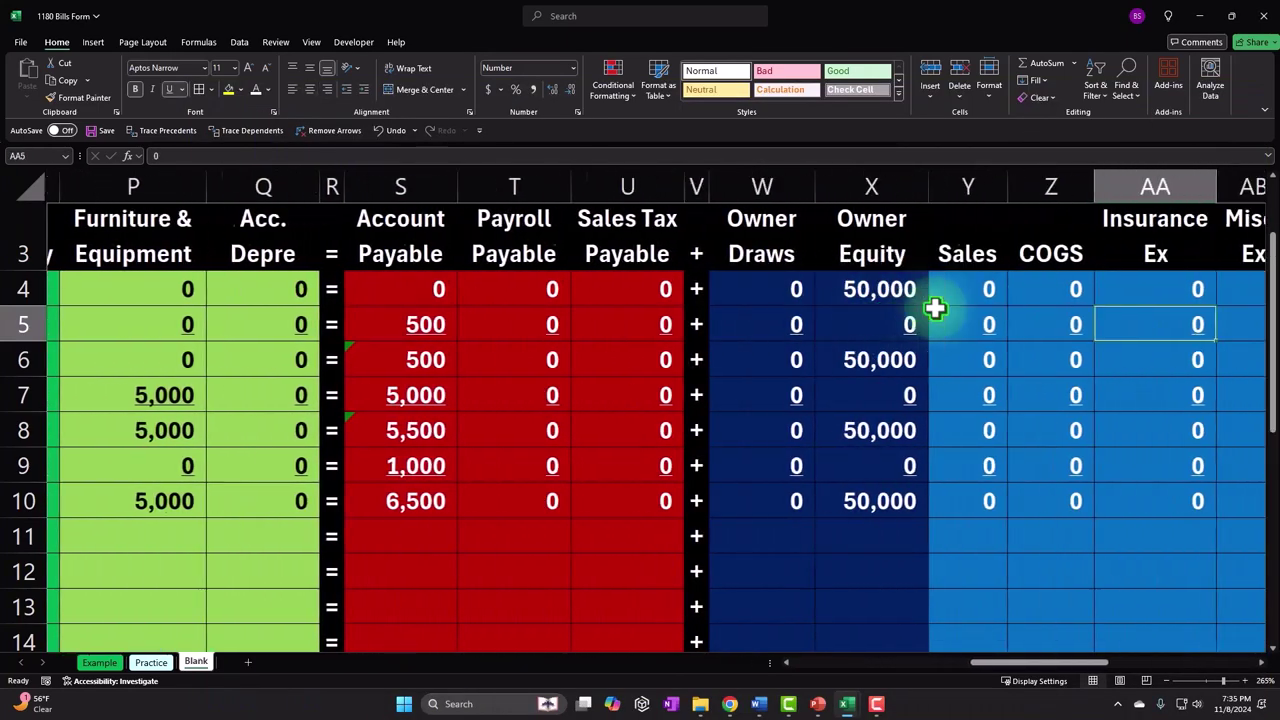
pyautogui.press('Right')
pyautogui.press('Right')
pyautogui.press('Right')
pyautogui.press('Right')
pyautogui.press('Right')
pyautogui.press('Right')
pyautogui.press('Right')
pyautogui.press('Right')
pyautogui.press('Right')
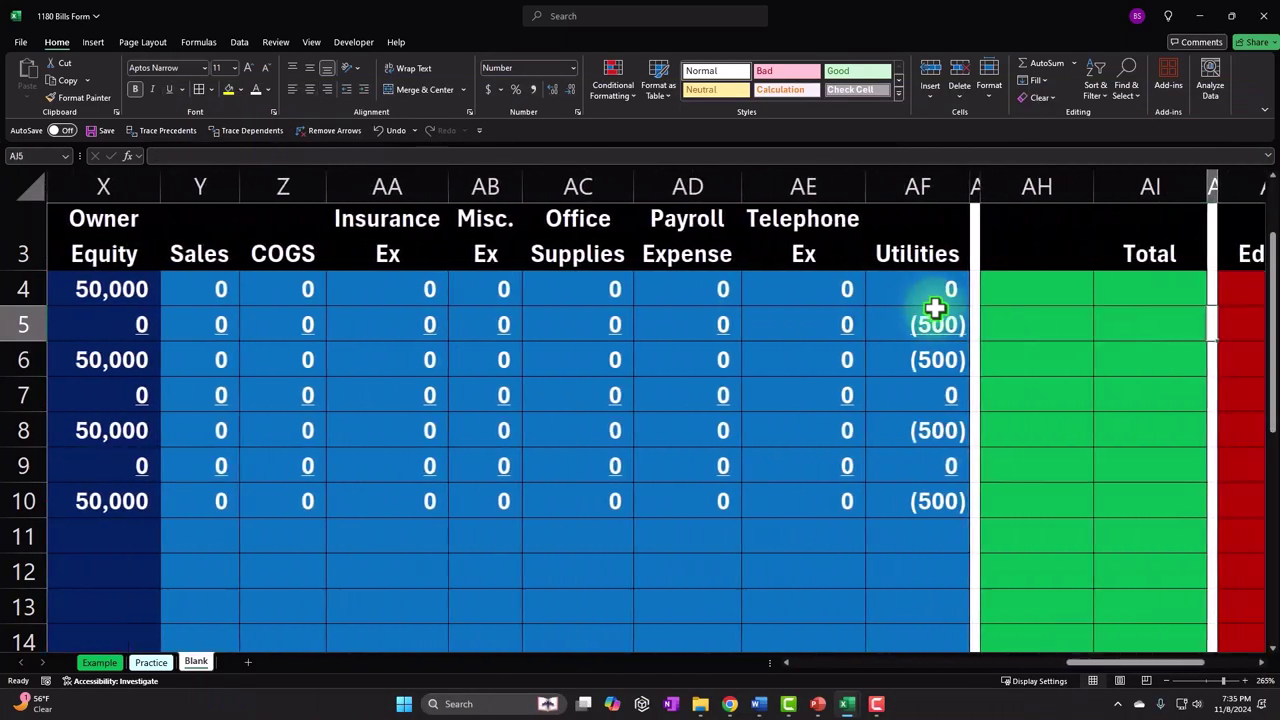
pyautogui.press('Right')
pyautogui.press('Right')
pyautogui.press('Right')
pyautogui.press('Right')
pyautogui.press('Right')
pyautogui.press('Right')
pyautogui.press('Right')
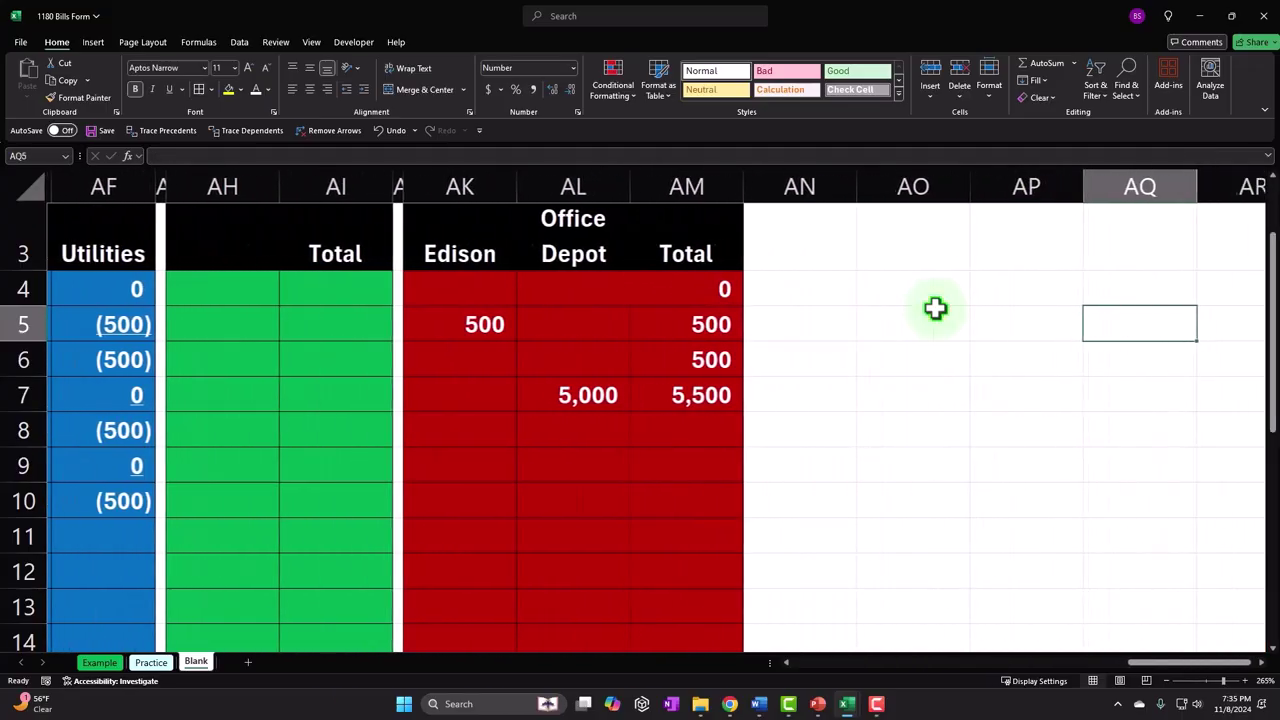
pyautogui.press('Right')
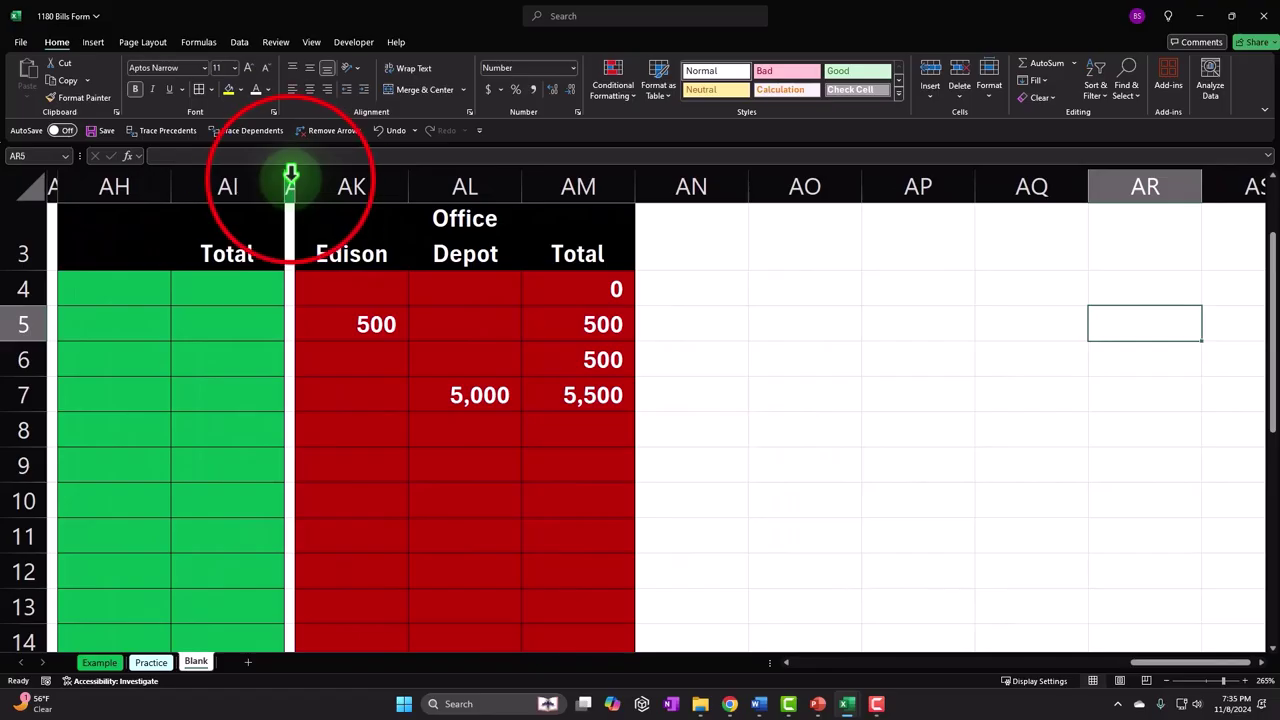
# - Copy column AJ's narrow divider formatting onto column AN and select AO1 for the title
pyautogui.moveTo(290, 178); pyautogui.dragTo(272, 185)
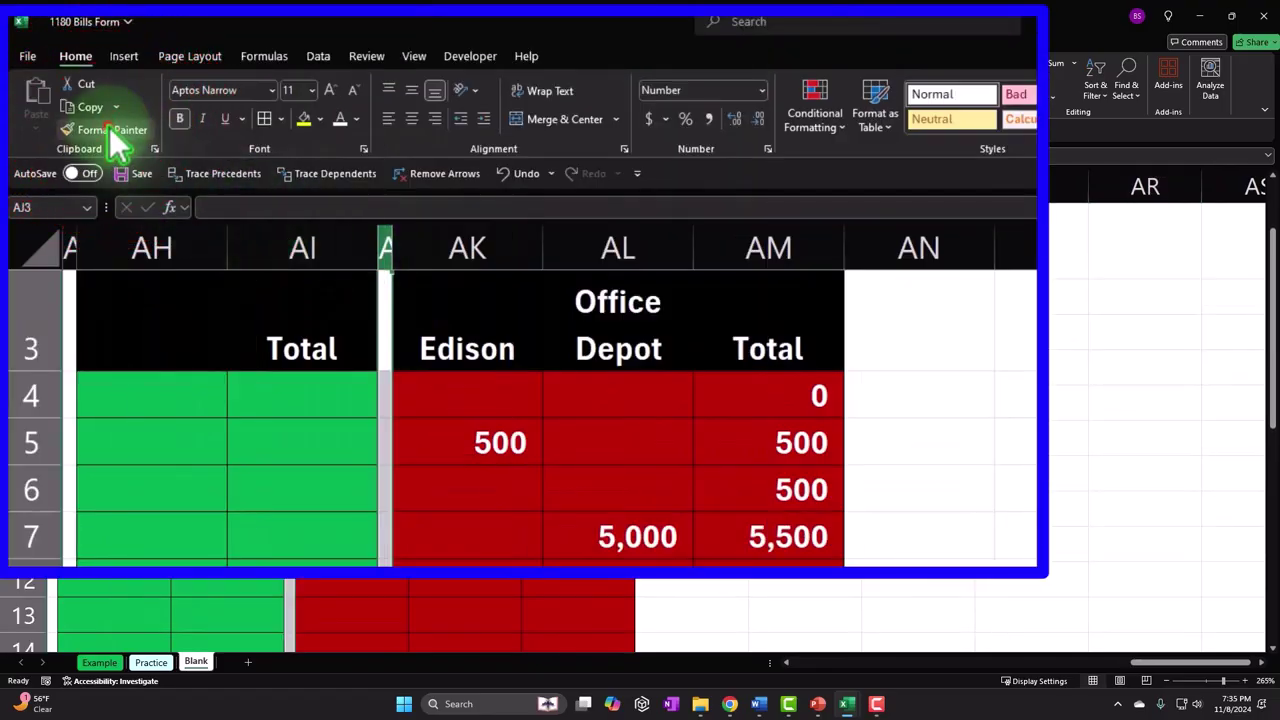
pyautogui.click(117, 145)
pyautogui.click(925, 250)
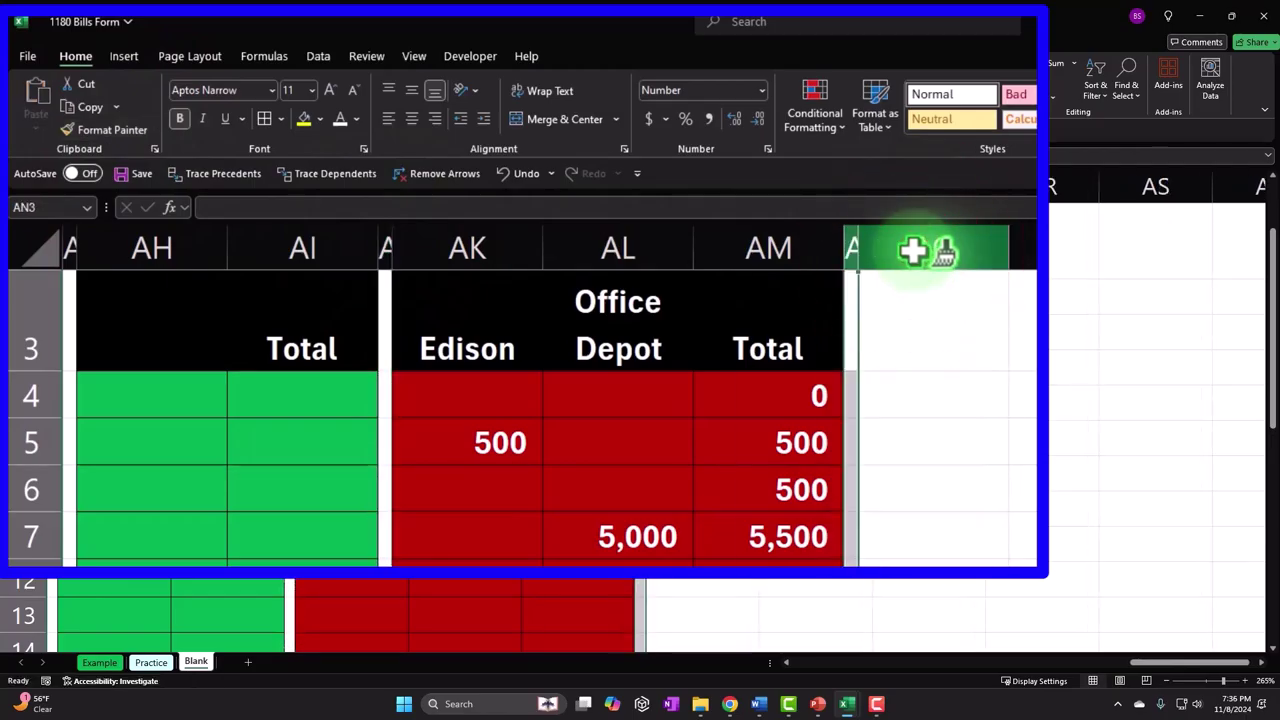
pyautogui.click(928, 284)
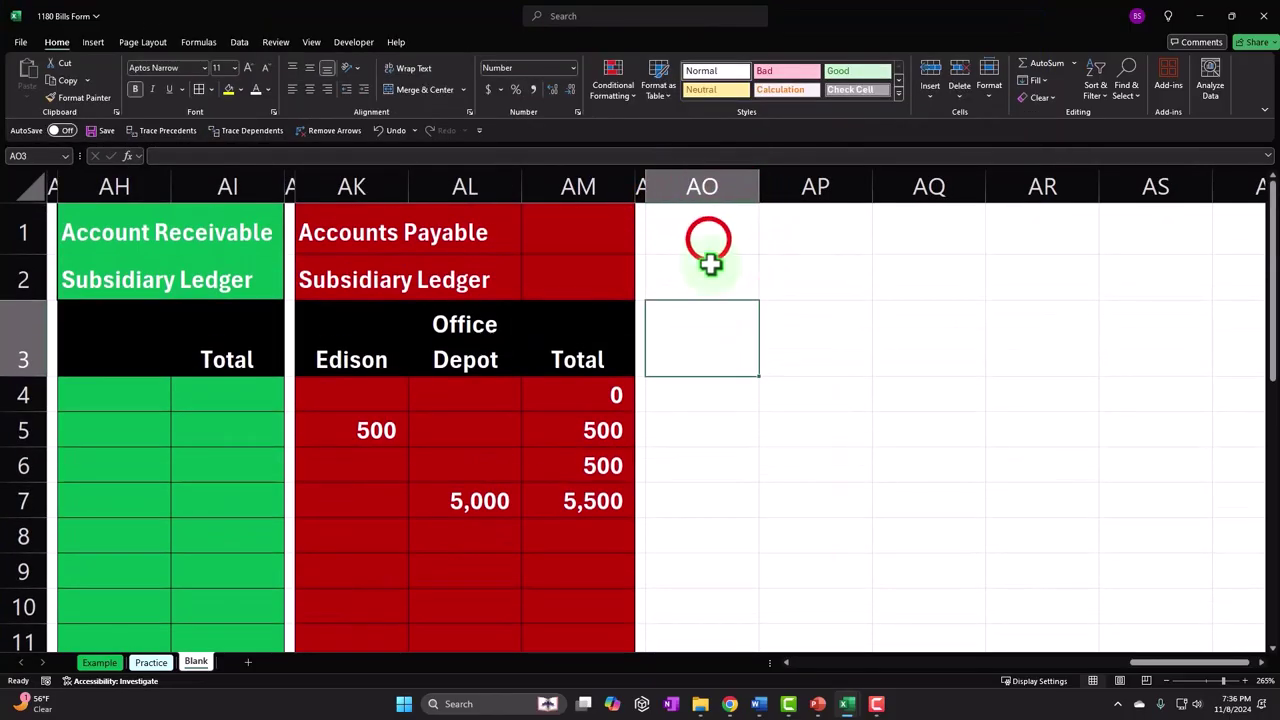
pyautogui.click(708, 239)
pyautogui.write('Inventory Subsidiary Ledg')
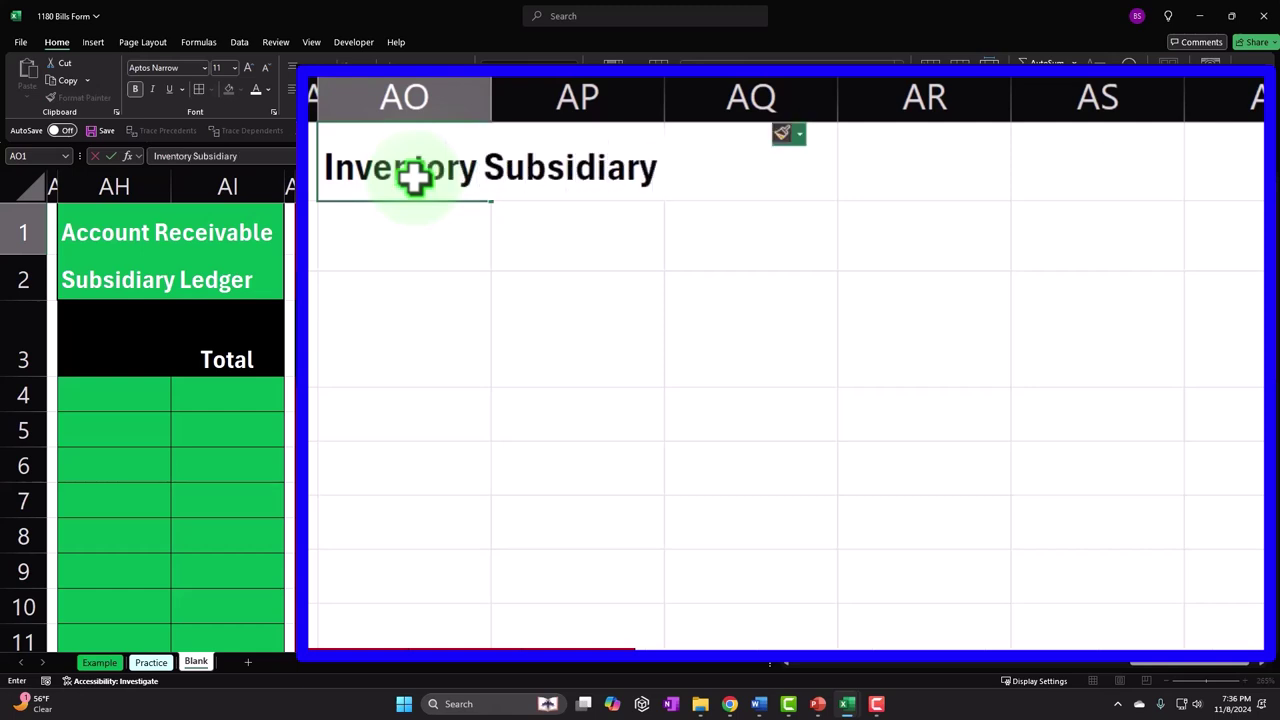
# - Finish the 'Inventory Subsidiary Ledger' title and add Amount, Unit Cost and Unit Change headings
pyautogui.write('er')
pyautogui.press('Return')
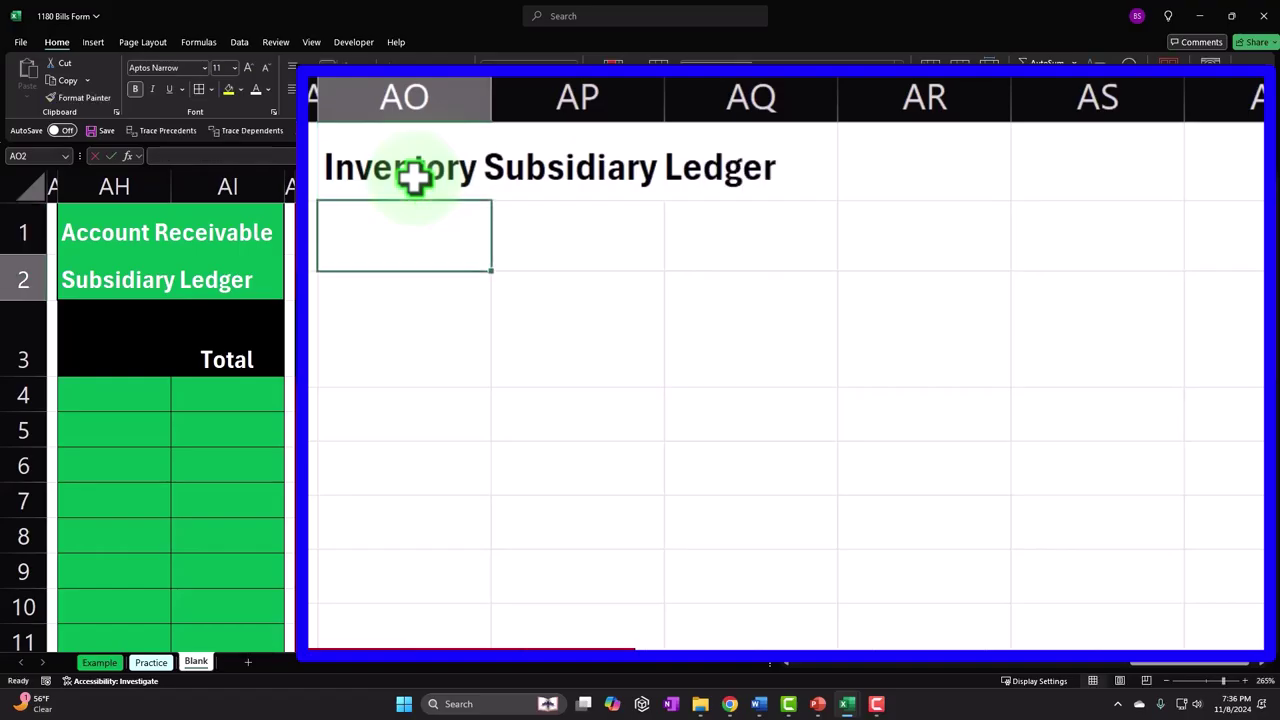
pyautogui.press('Down')
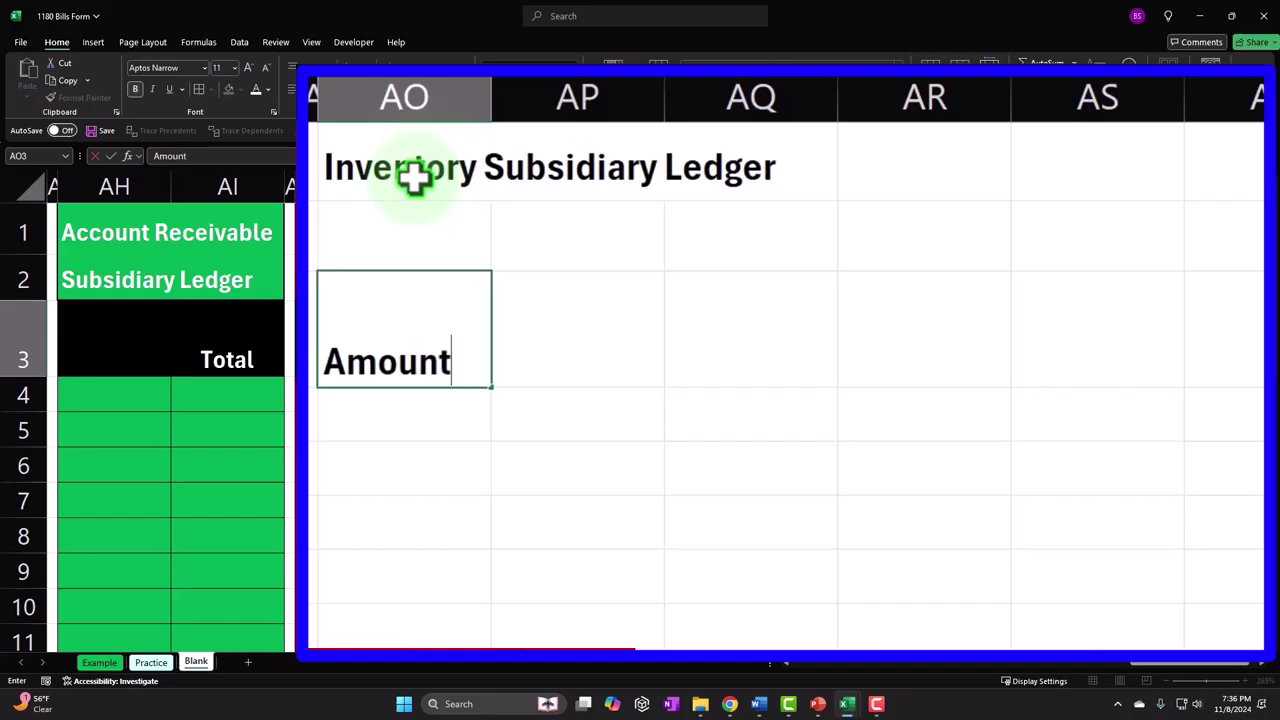
pyautogui.press('Tab')
pyautogui.press('Up')
pyautogui.write('Uni')
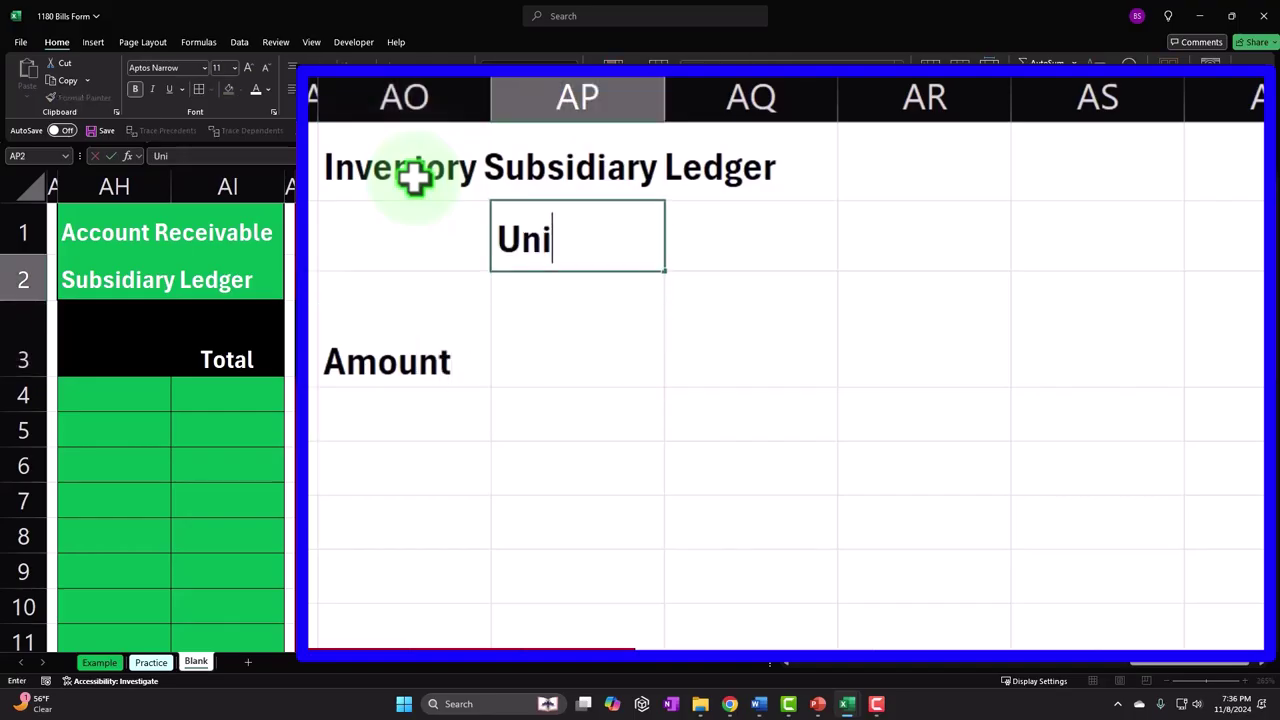
pyautogui.write('t')
pyautogui.press('Return')
pyautogui.write('Co')
pyautogui.press('Tab')
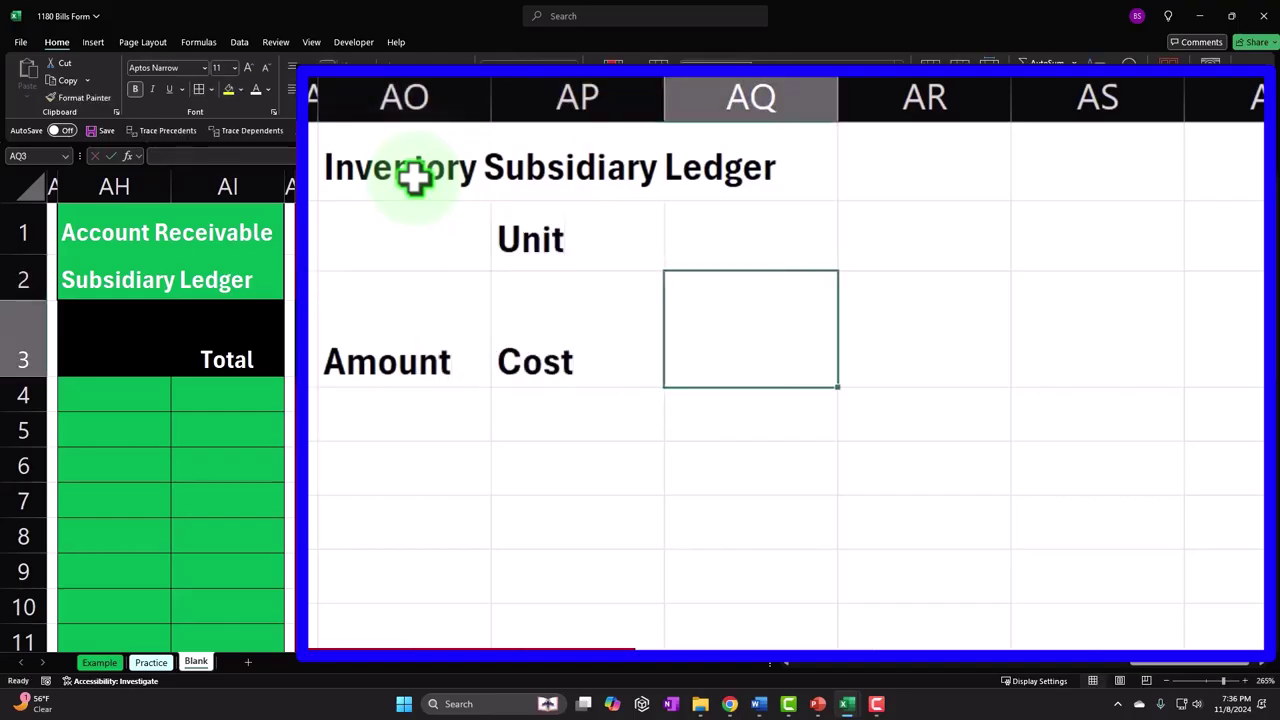
pyautogui.press('Up')
pyautogui.write('t')
pyautogui.press('Return')
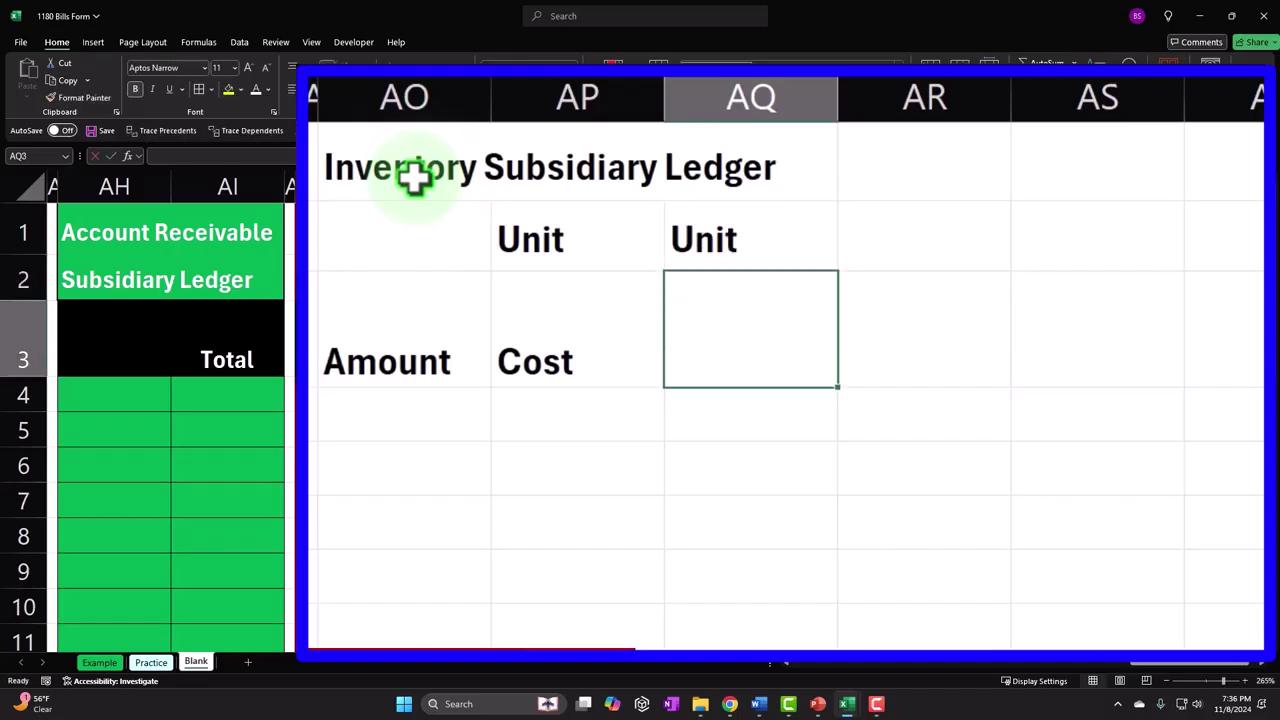
pyautogui.press('Return')
# - Add two-row headings 'Total Units' in column AR and 'Total Value $' in column AS
pyautogui.press('Right')
pyautogui.press('Up')
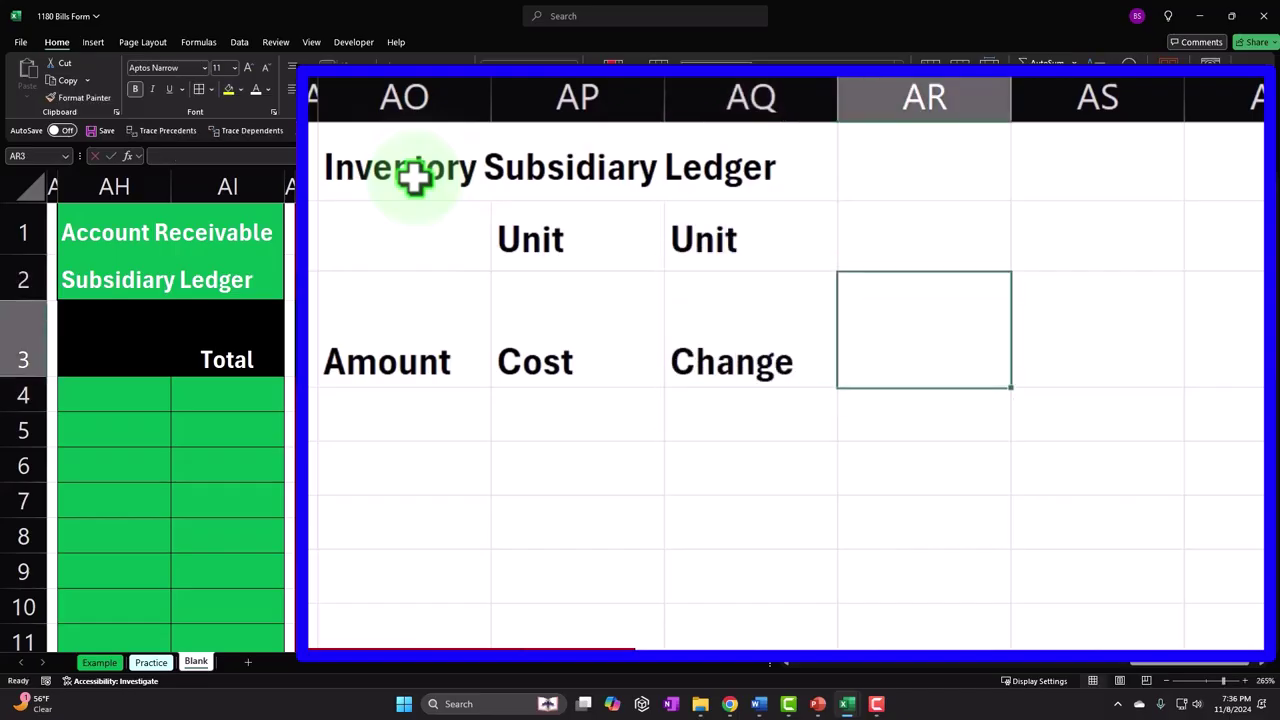
pyautogui.press('Up')
pyautogui.press('Up')
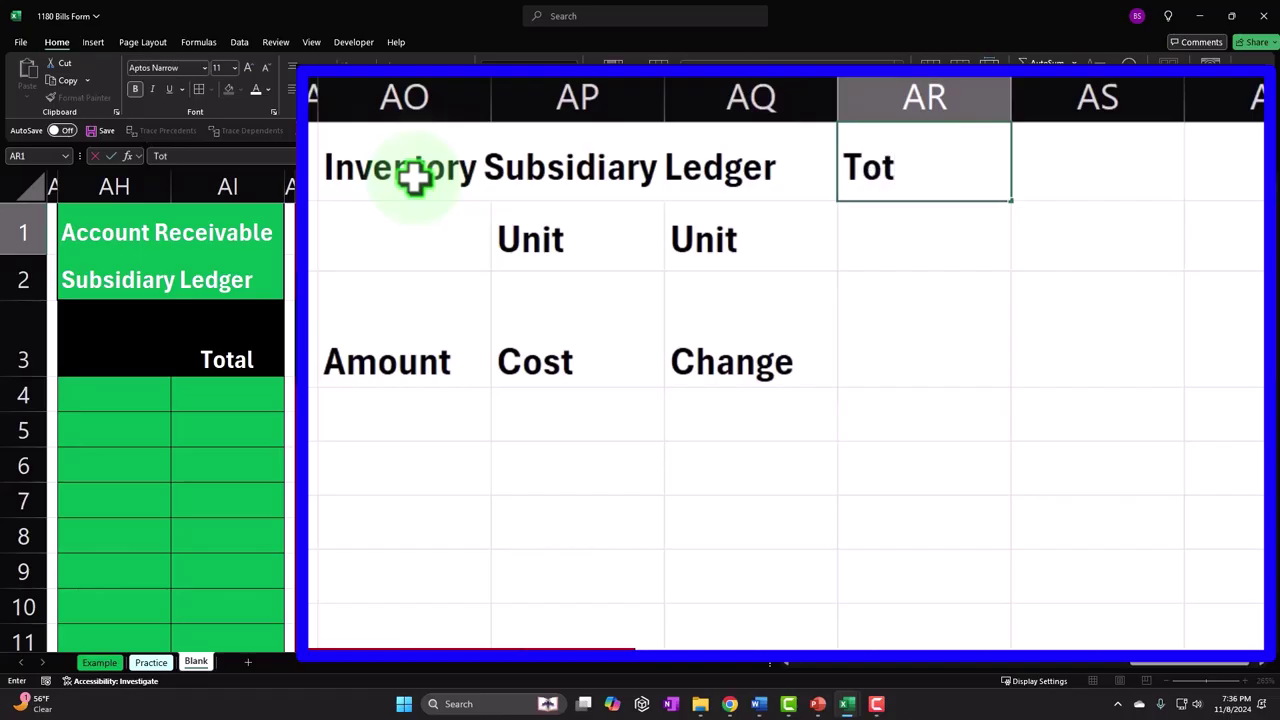
pyautogui.press('BackSpace')
pyautogui.press('Return')
pyautogui.write('Total')
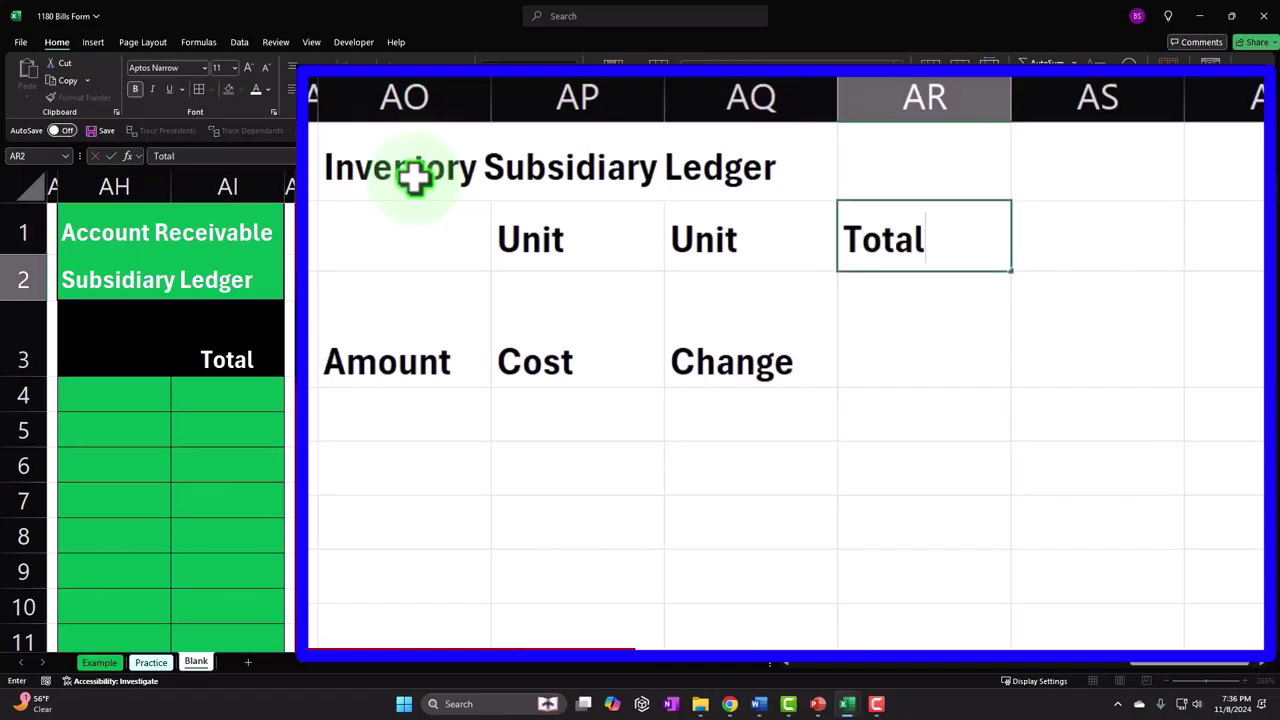
pyautogui.press('Return')
pyautogui.press('Right')
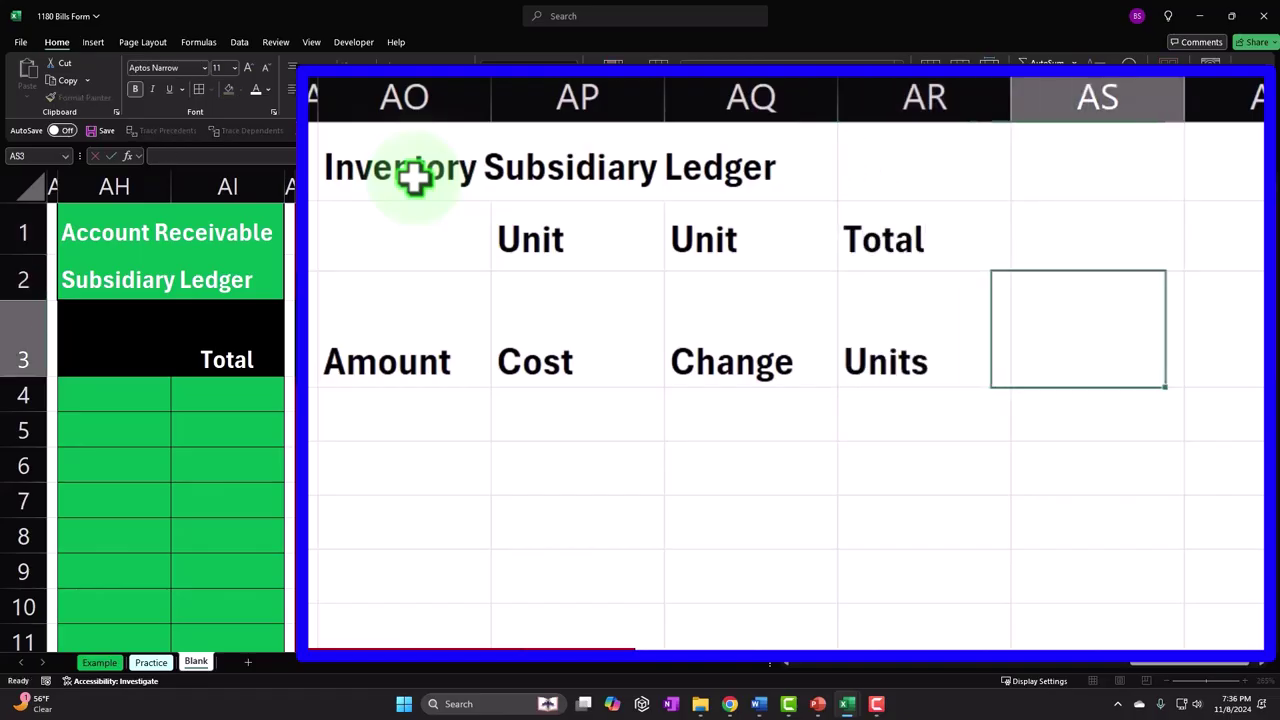
pyautogui.press('Up')
pyautogui.write('al')
pyautogui.press('Return')
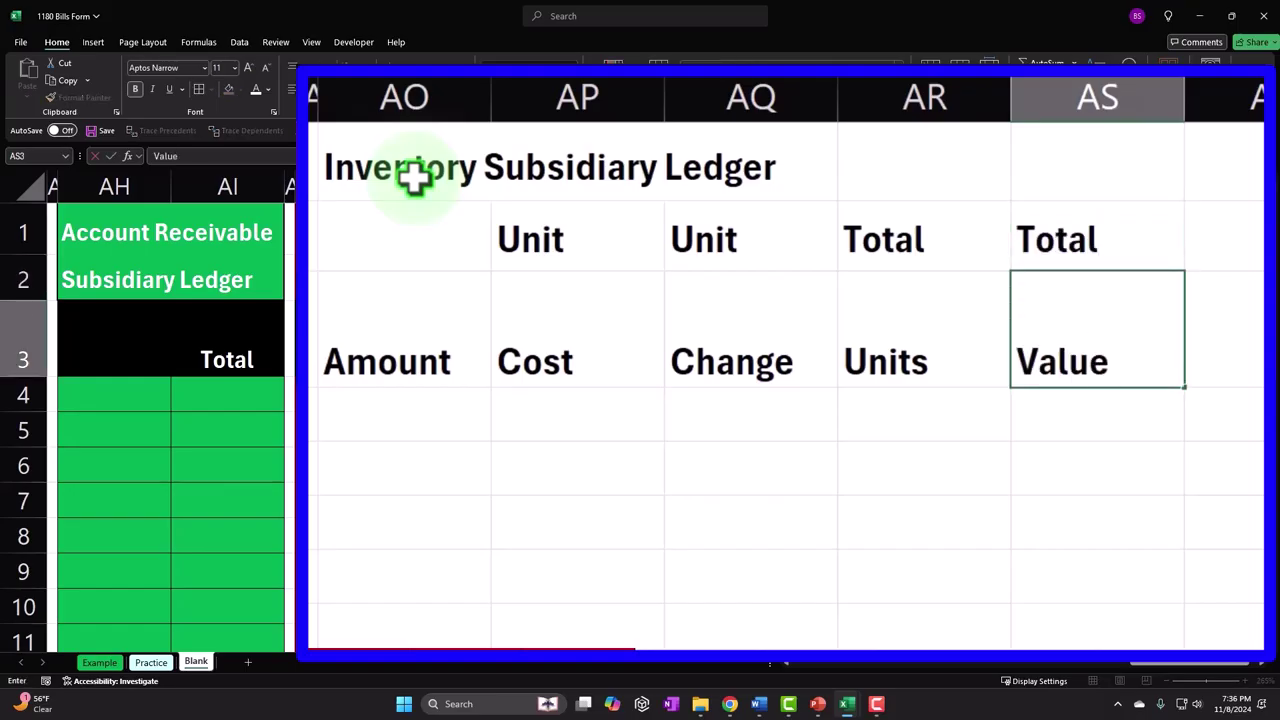
pyautogui.write('$')
pyautogui.press('Return')
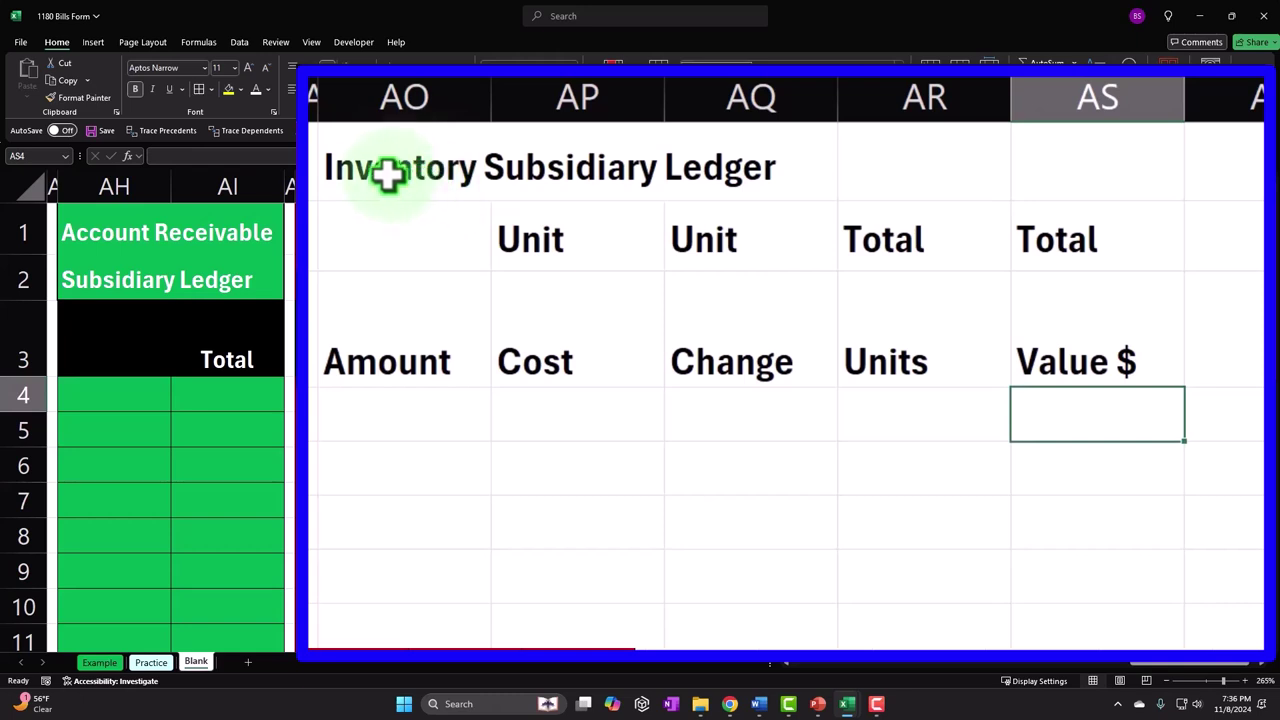
# - Fill the ledger's title row AO1:AS1 green
pyautogui.moveTo(385, 173); pyautogui.dragTo(1020, 148)
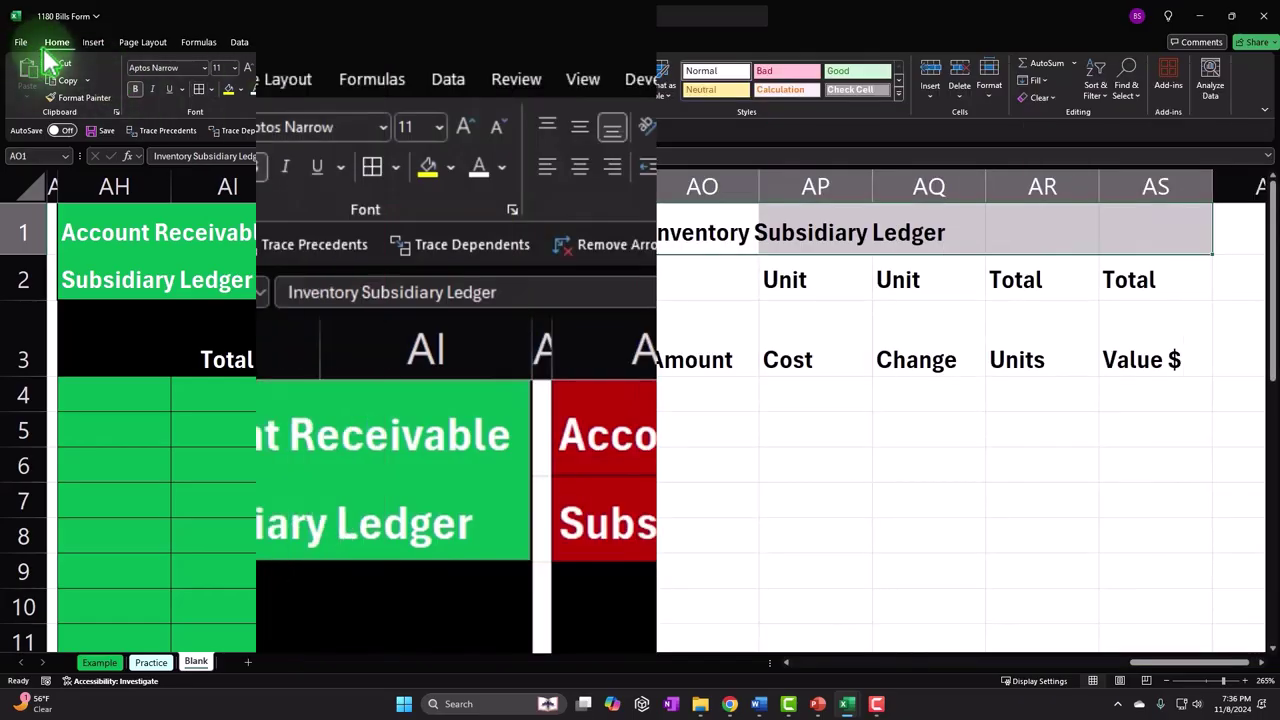
pyautogui.click(451, 167)
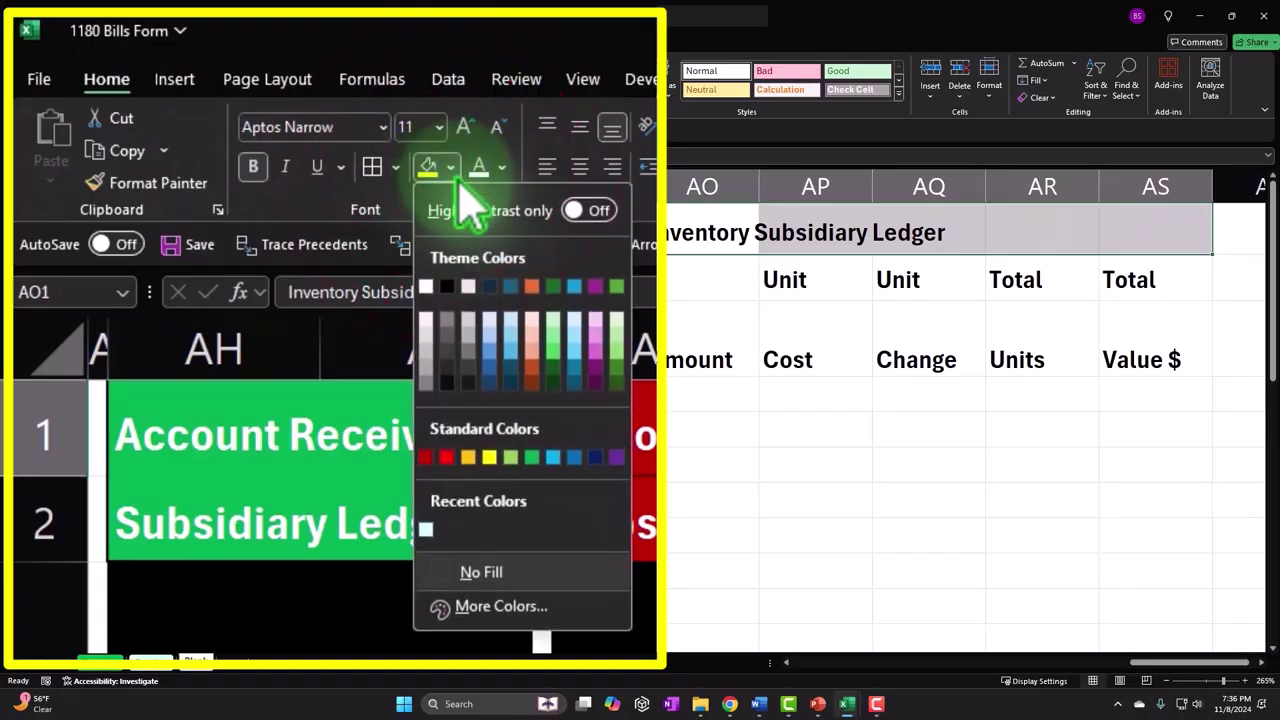
pyautogui.click(548, 458)
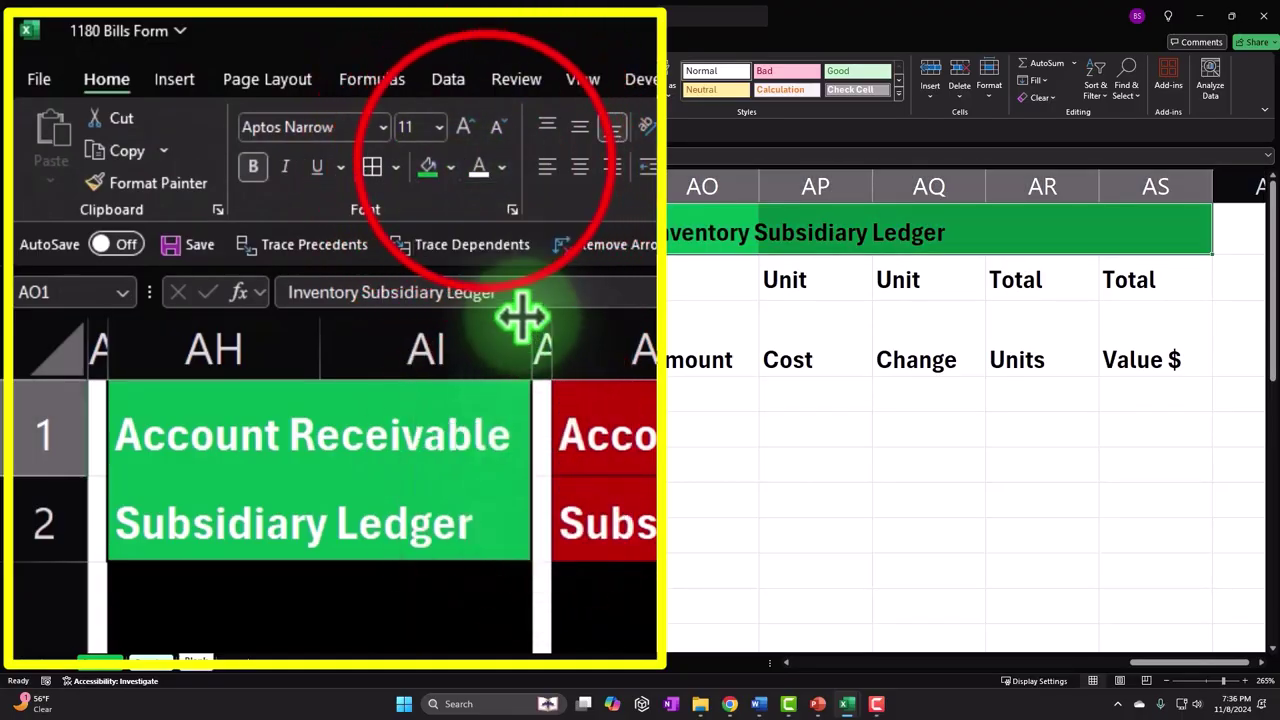
# - Make heading rows AO2:AS3 black-filled with white, centered text
pyautogui.moveTo(686, 280); pyautogui.dragTo(1099, 458)
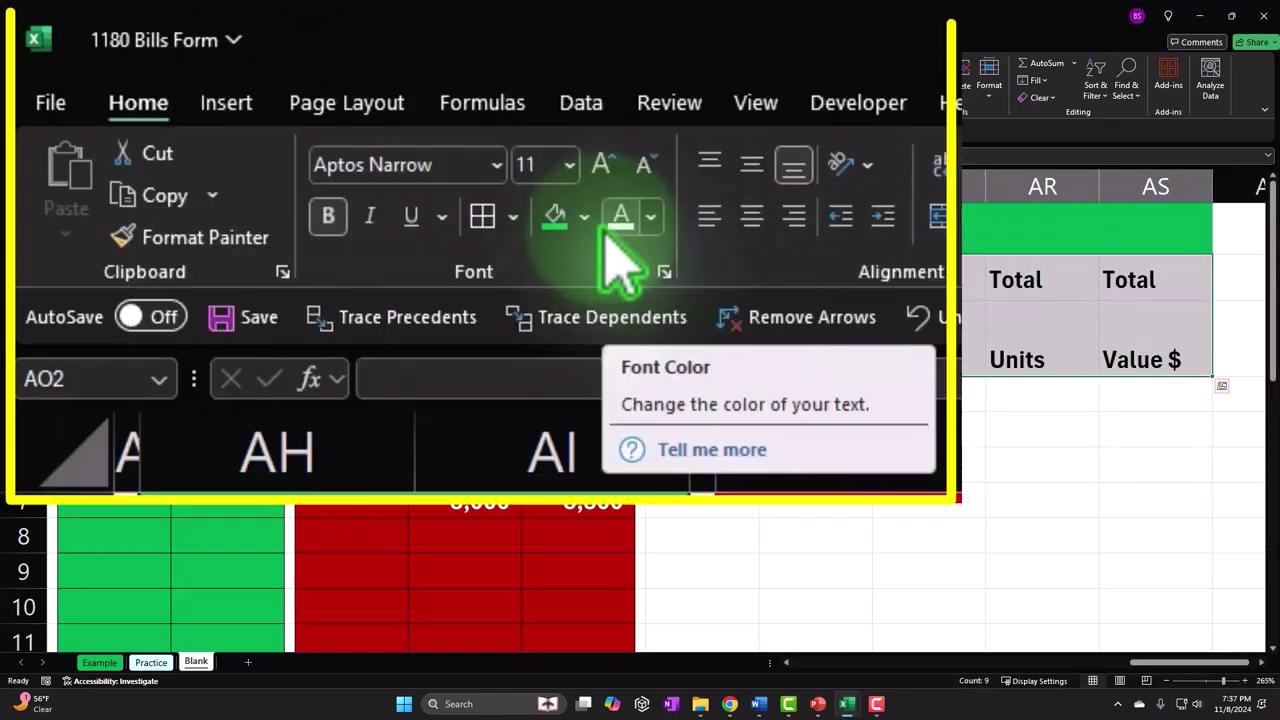
pyautogui.click(555, 216)
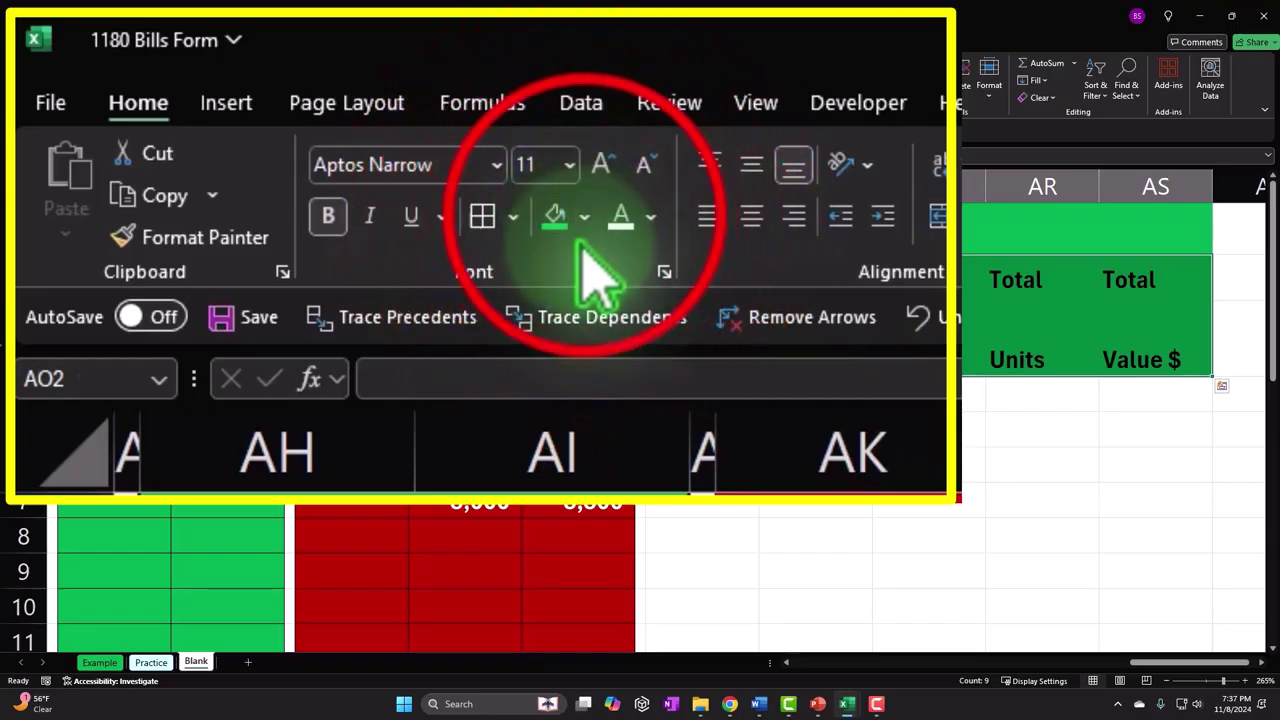
pyautogui.click(584, 216)
pyautogui.click(621, 398)
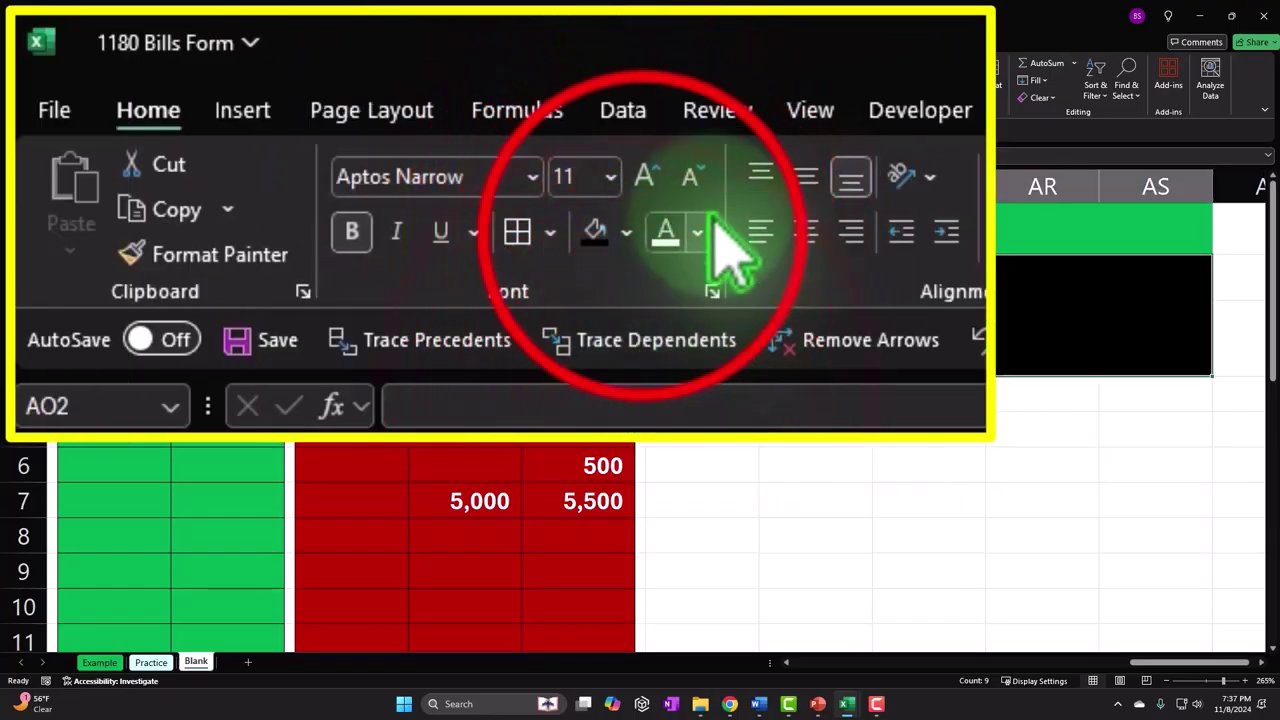
pyautogui.click(665, 235)
pyautogui.click(806, 231)
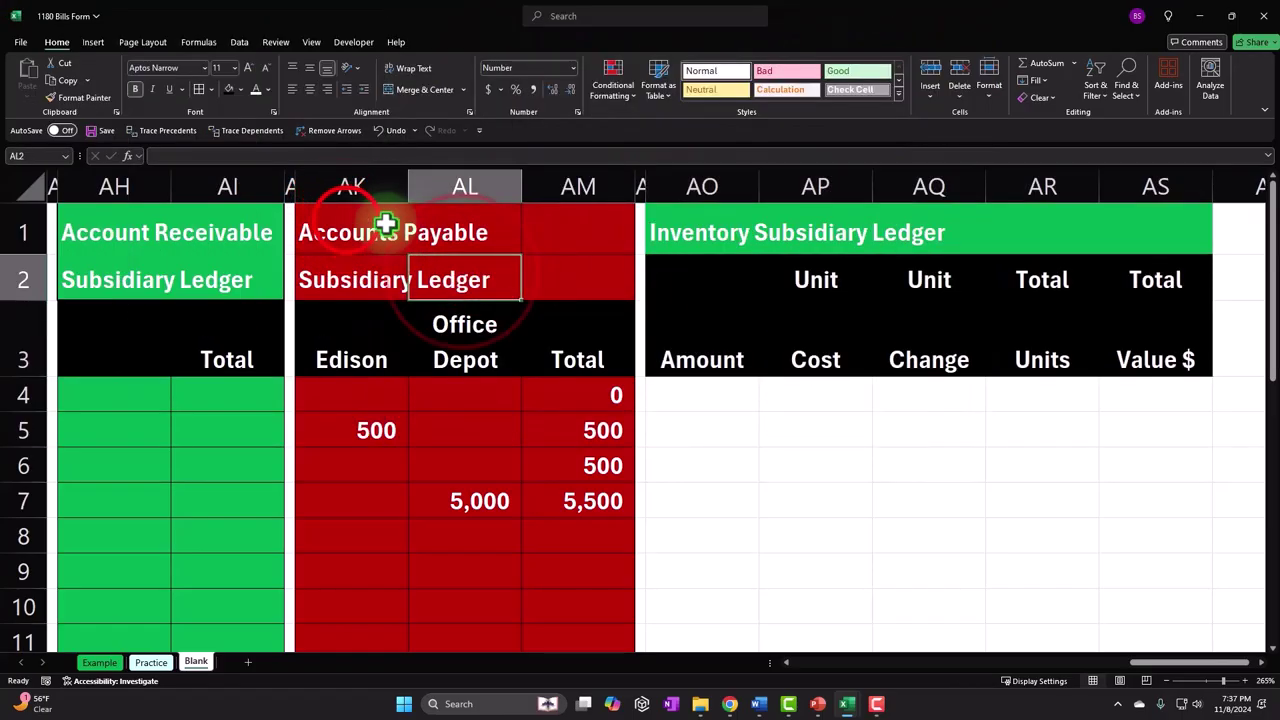
pyautogui.click(348, 228)
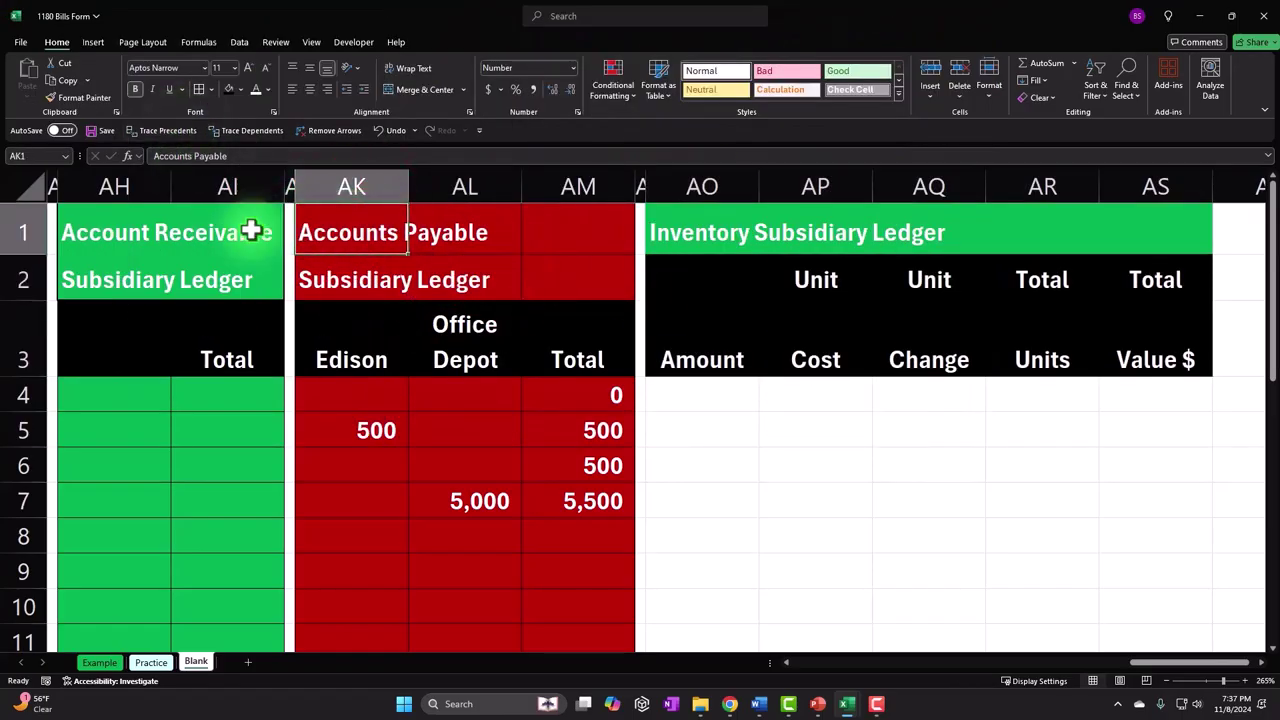
pyautogui.click(376, 156)
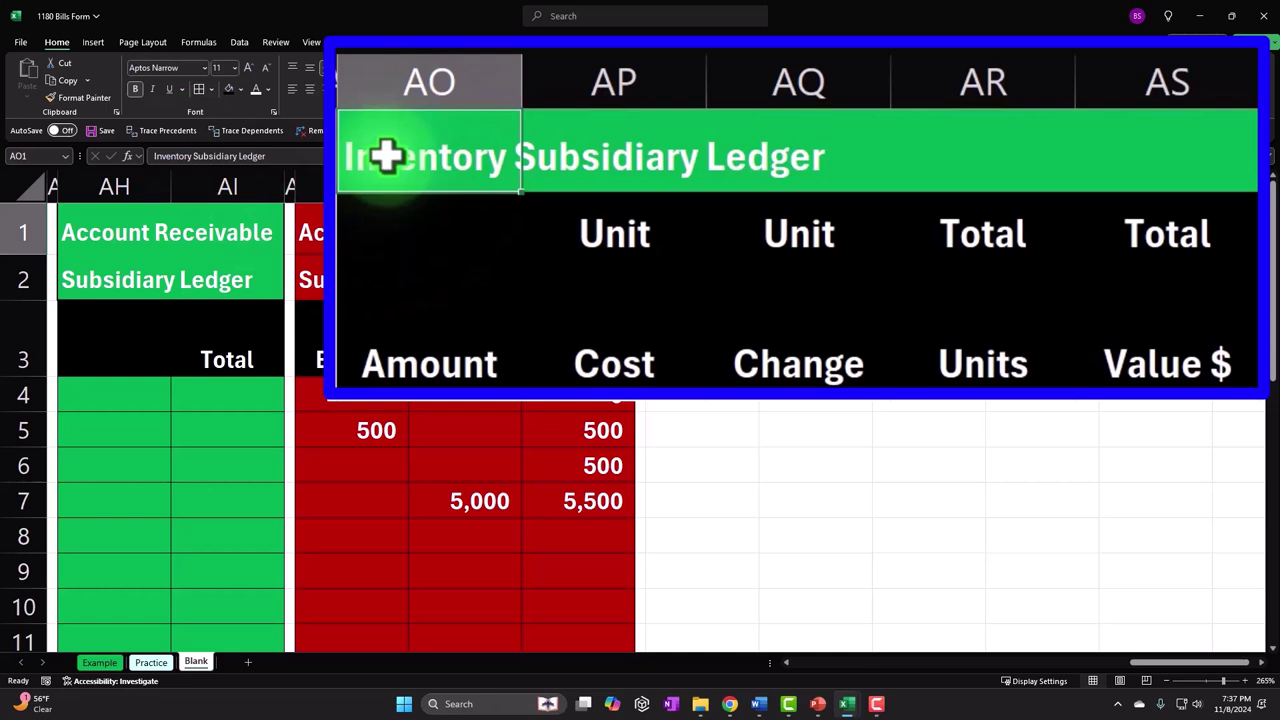
pyautogui.click(586, 234)
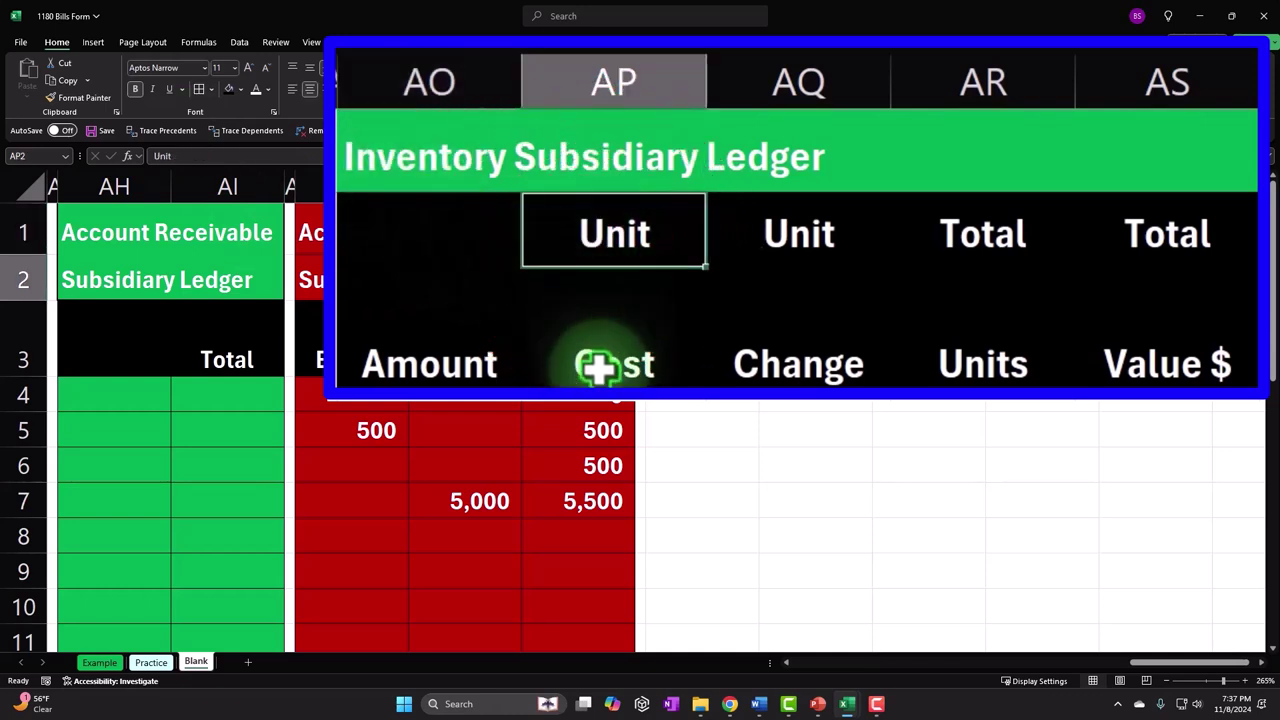
pyautogui.moveTo(731, 400)
pyautogui.mouseDown()
pyautogui.moveTo(1104, 686)
pyautogui.moveTo(1106, 590)
pyautogui.mouseUp()
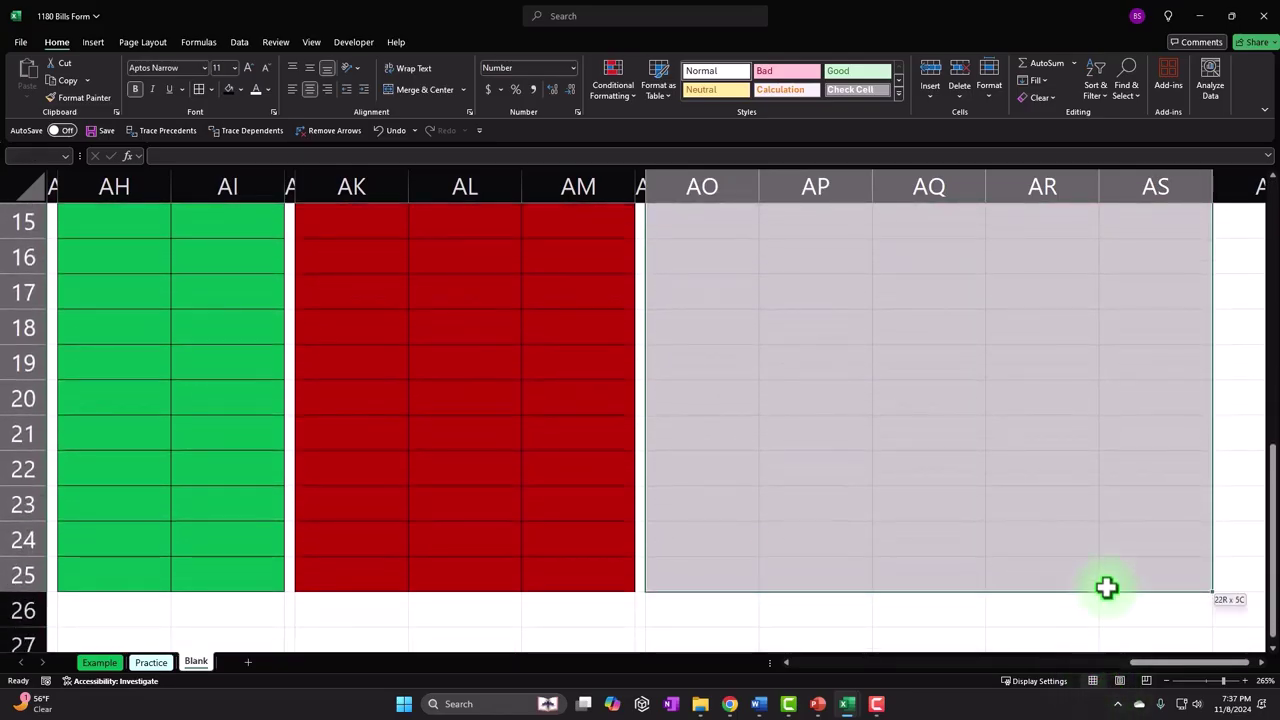
# - Apply All Borders and a green fill to the ledger body AO4:AS25
pyautogui.scroll(3, 1100, 590)
pyautogui.scroll(2, 1070, 585)
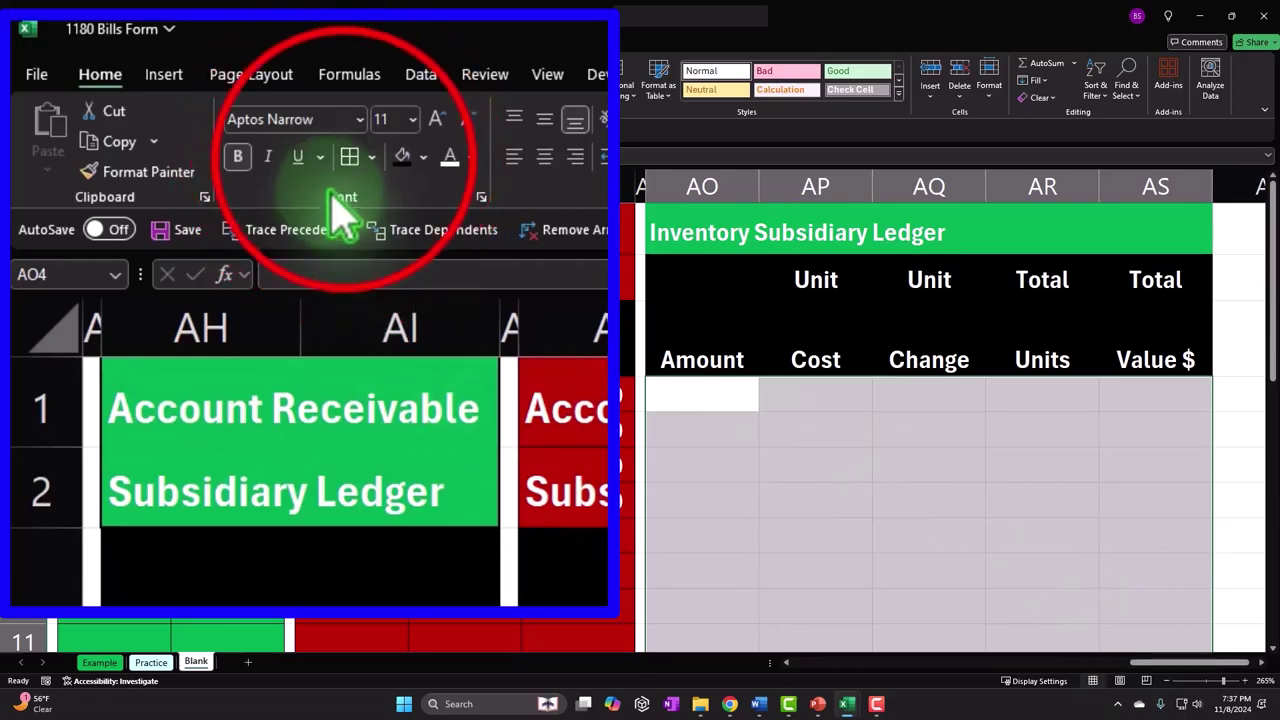
pyautogui.click(199, 89)
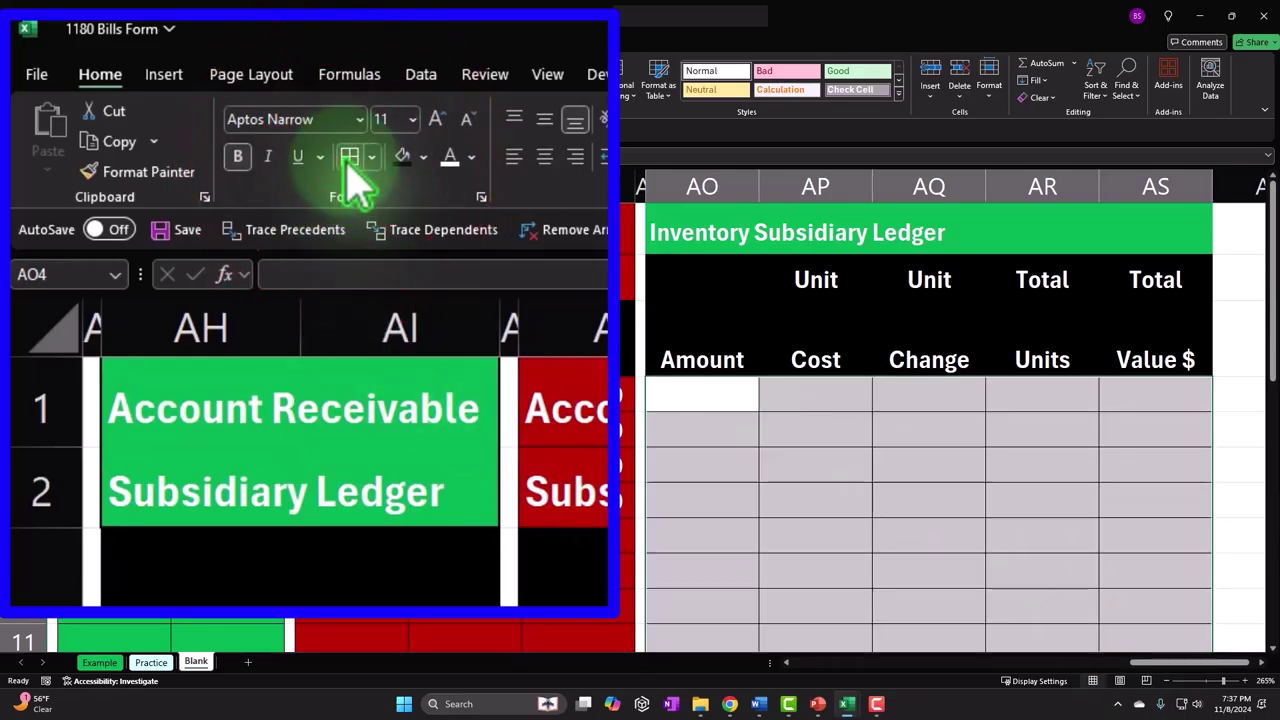
pyautogui.click(423, 157)
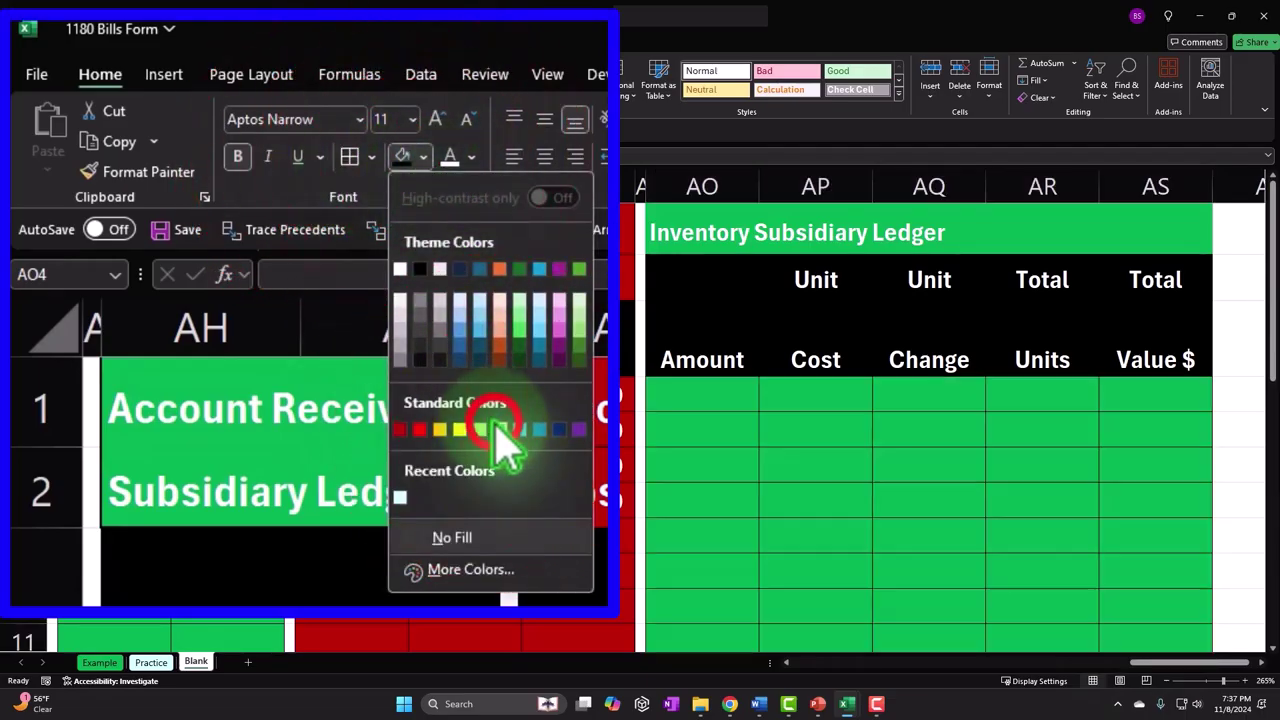
pyautogui.click(499, 429)
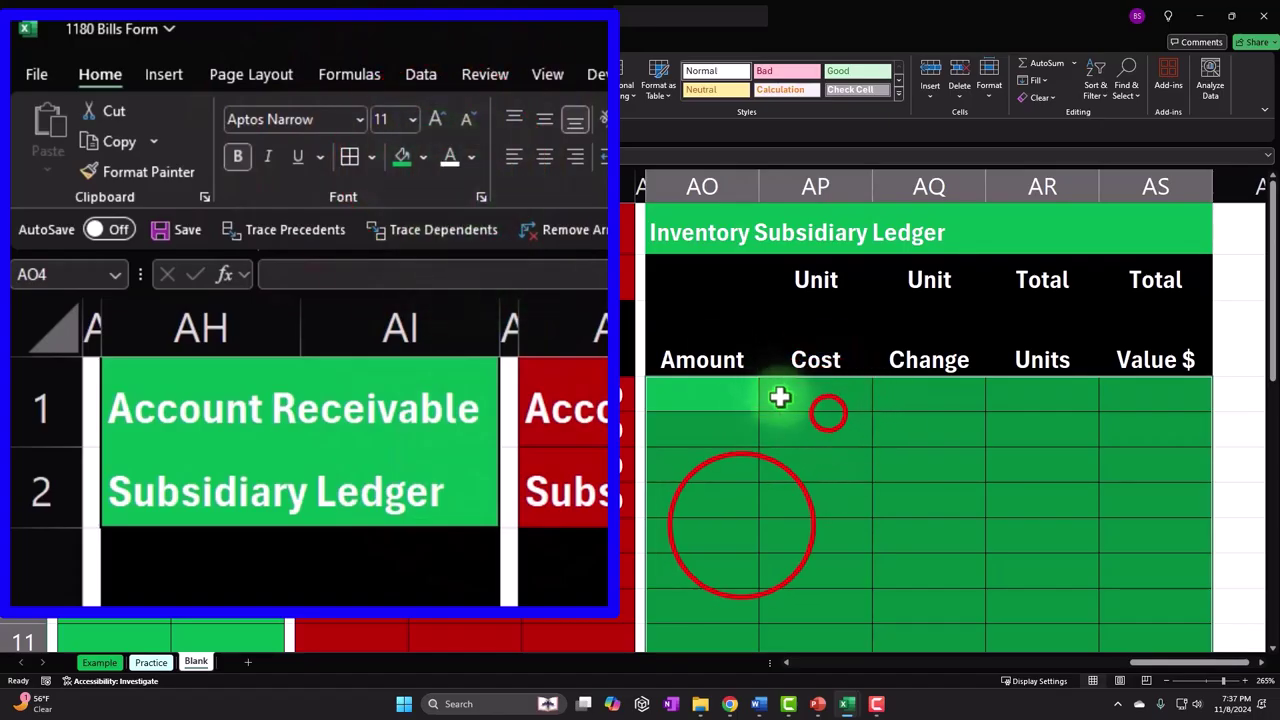
pyautogui.click(740, 530)
# - In AO9, enter a formula referencing the 1/25 inventory purchase so it shows 1,000
pyautogui.moveTo(1170, 662); pyautogui.dragTo(760, 662)
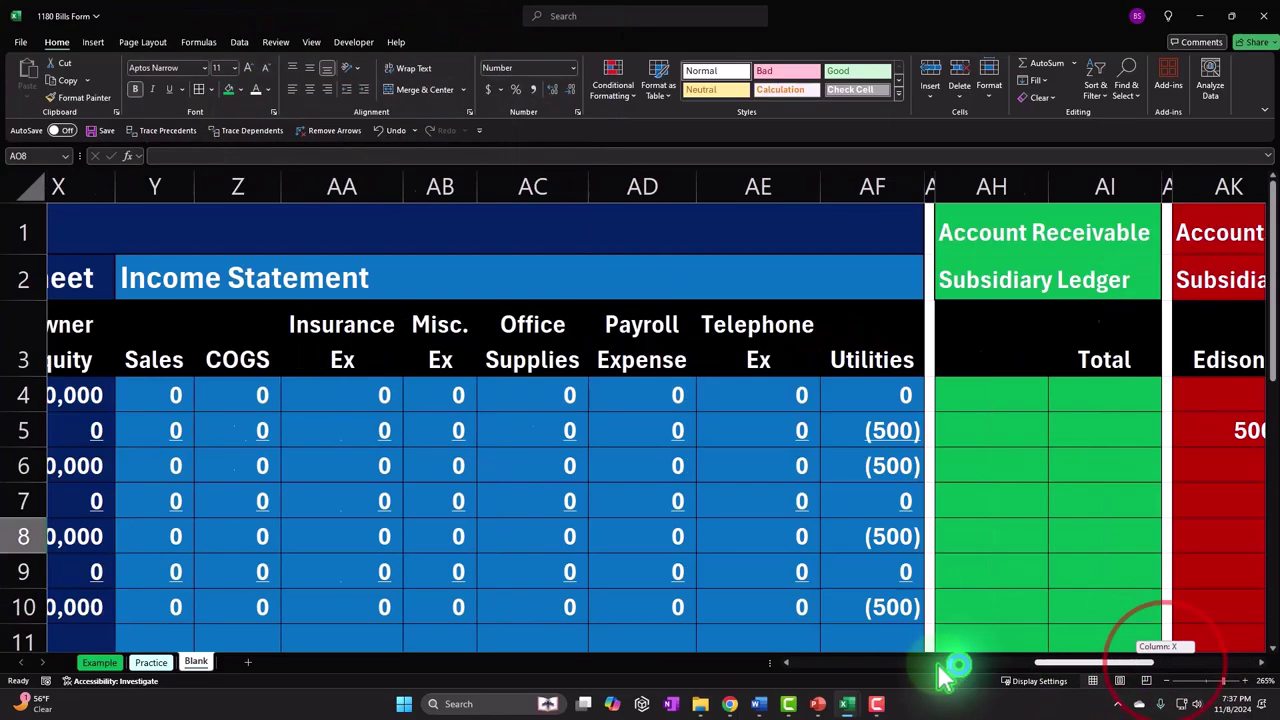
pyautogui.click(378, 604)
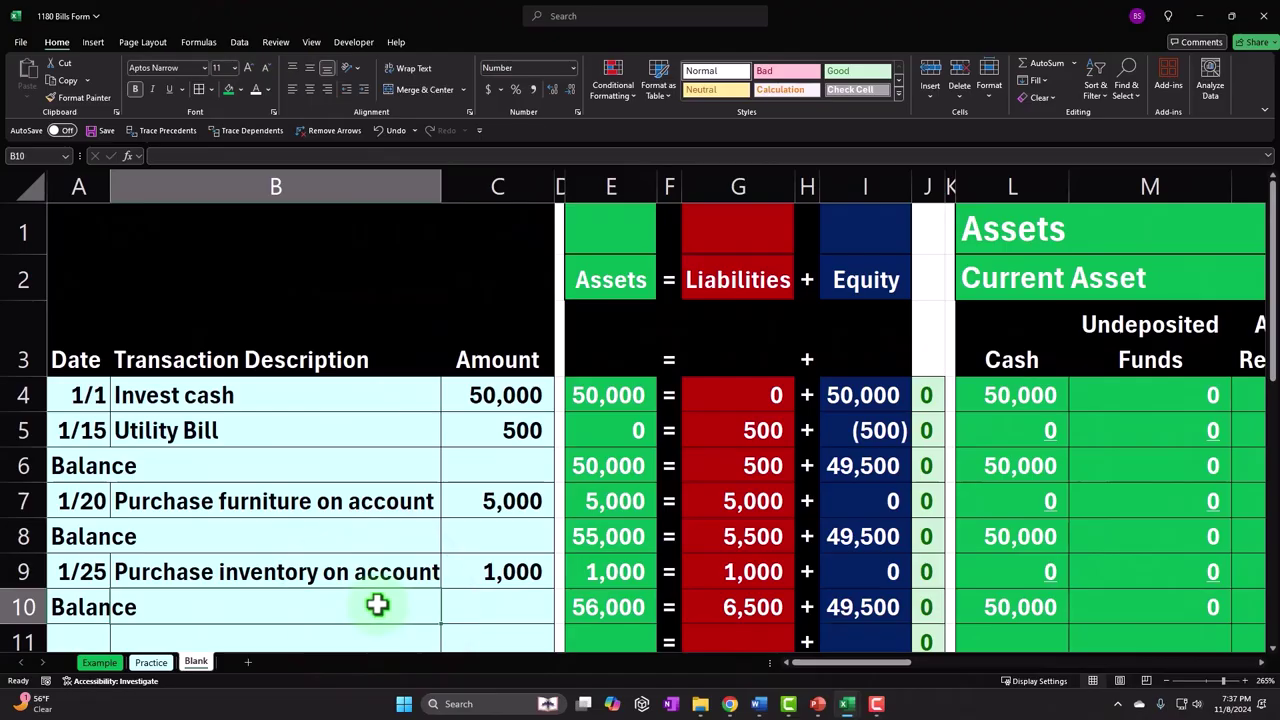
pyautogui.press('Up')
pyautogui.press('Right')
pyautogui.press('Right')
pyautogui.press('Right')
pyautogui.press('Right')
pyautogui.press('Right')
pyautogui.press('Right')
pyautogui.press('Right')
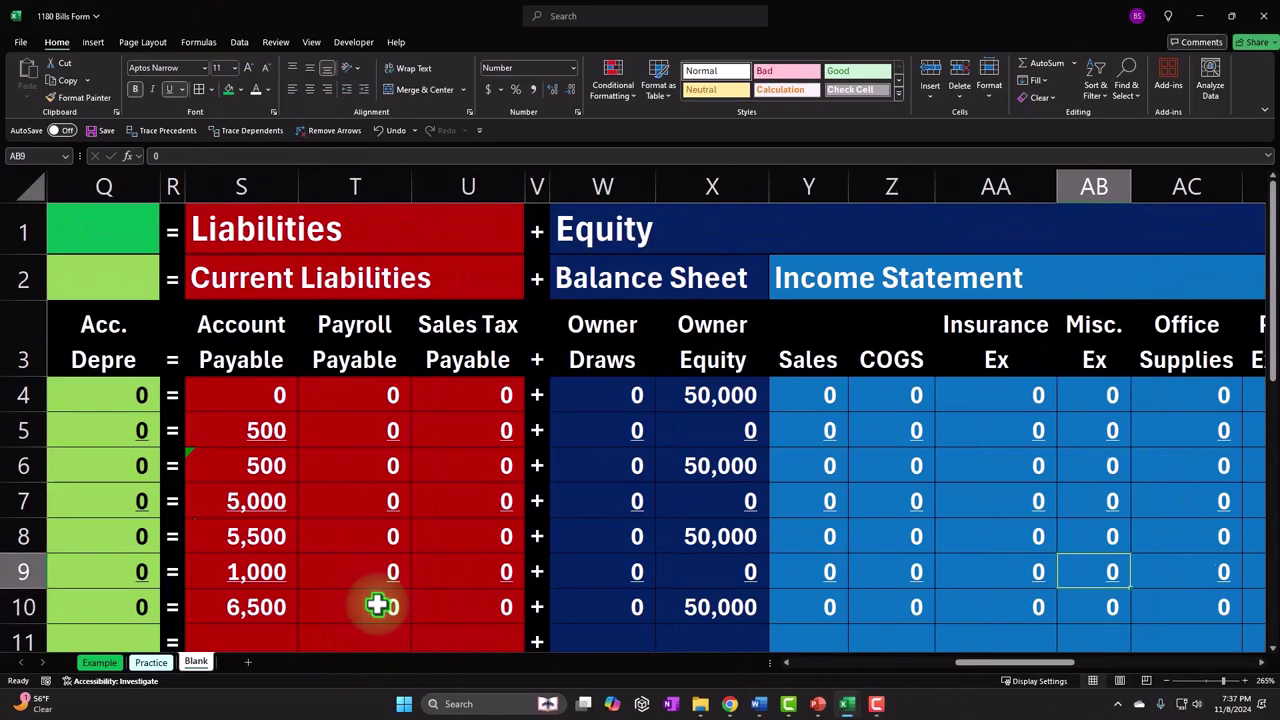
pyautogui.press('Right')
pyautogui.press('Right')
pyautogui.press('Right')
pyautogui.press('Right')
pyautogui.press('Right')
pyautogui.press('Right')
pyautogui.press('Right')
pyautogui.press('Right')
pyautogui.press('Right')
pyautogui.press('Right')
pyautogui.press('Right')
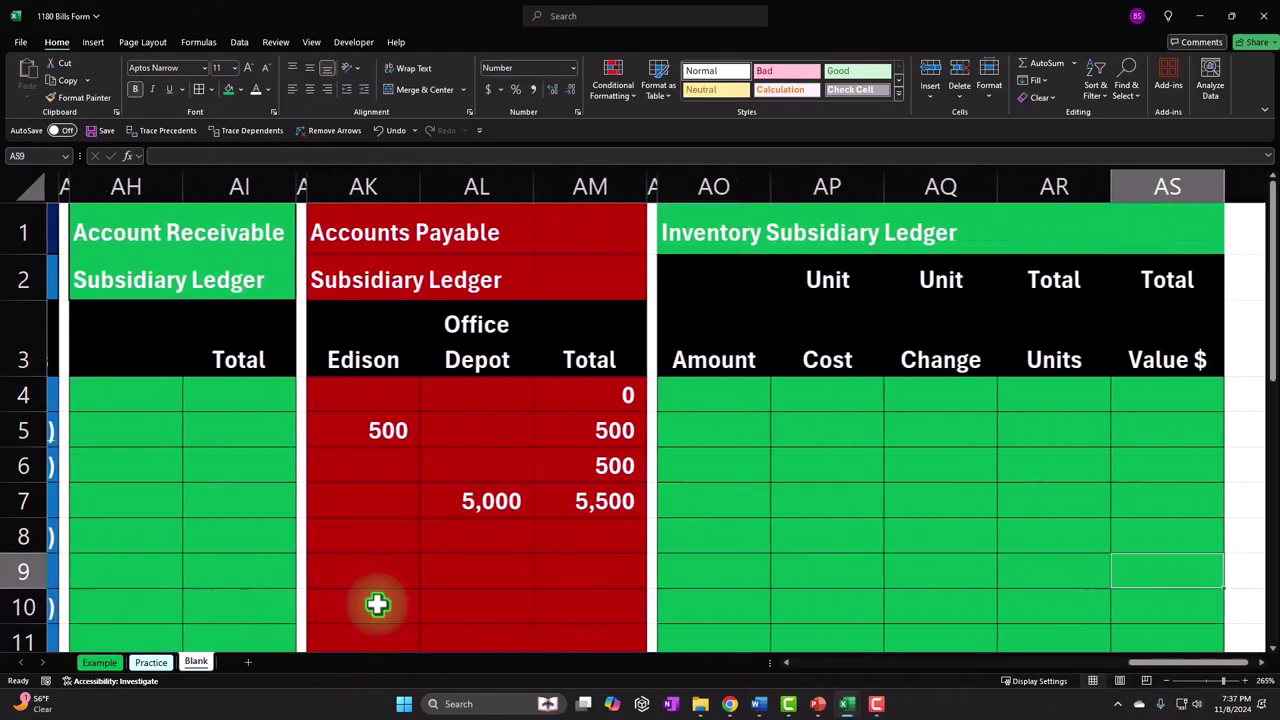
pyautogui.press('Left')
pyautogui.press('Left')
pyautogui.press('Left')
pyautogui.press('Left')
pyautogui.write('=')
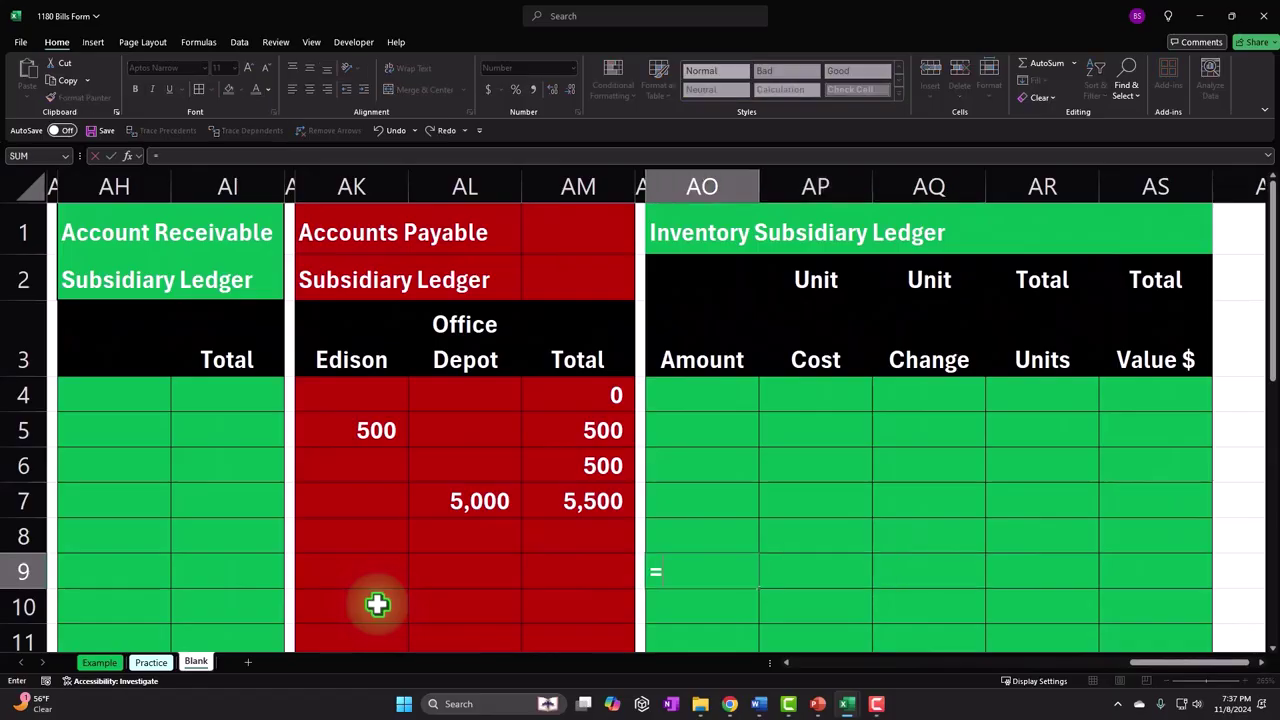
pyautogui.press('Left')
pyautogui.press('Left')
pyautogui.press('Left')
pyautogui.press('Left')
pyautogui.press('Left')
pyautogui.press('Left')
pyautogui.press('Left')
pyautogui.press('Left')
pyautogui.press('Left')
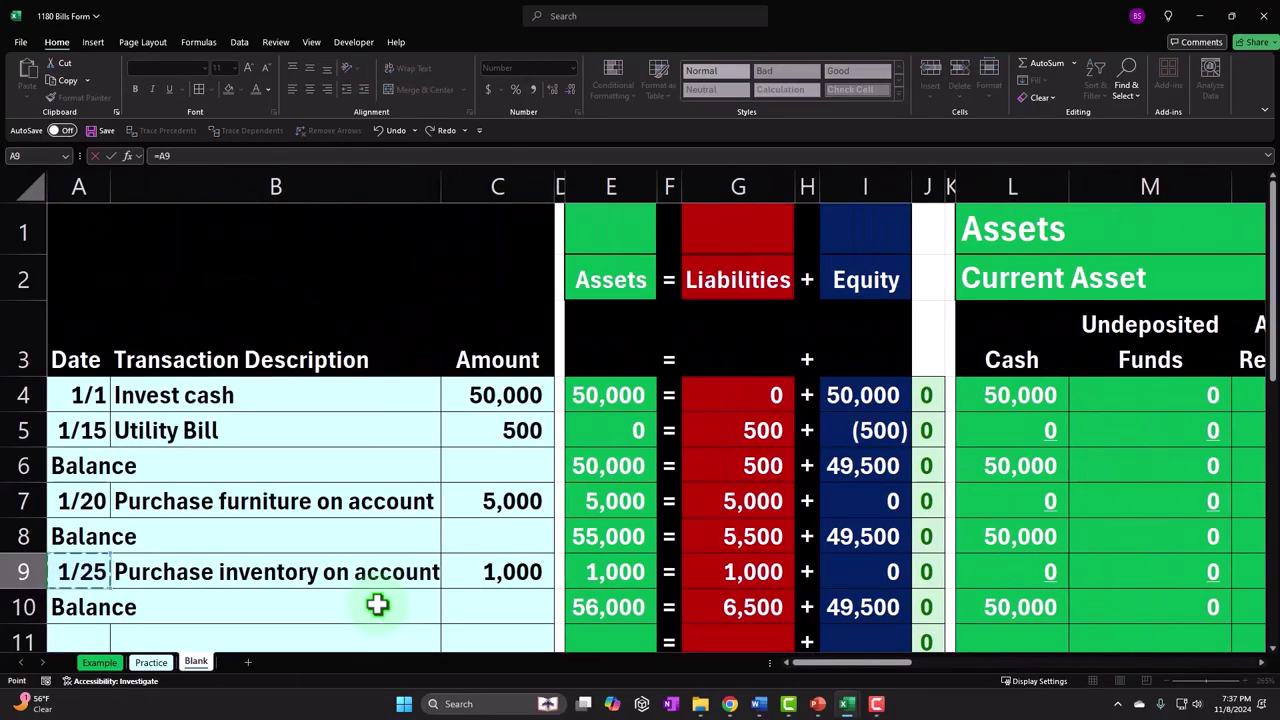
pyautogui.press('Return')
pyautogui.press('Right')
pyautogui.press('Right')
pyautogui.press('Right')
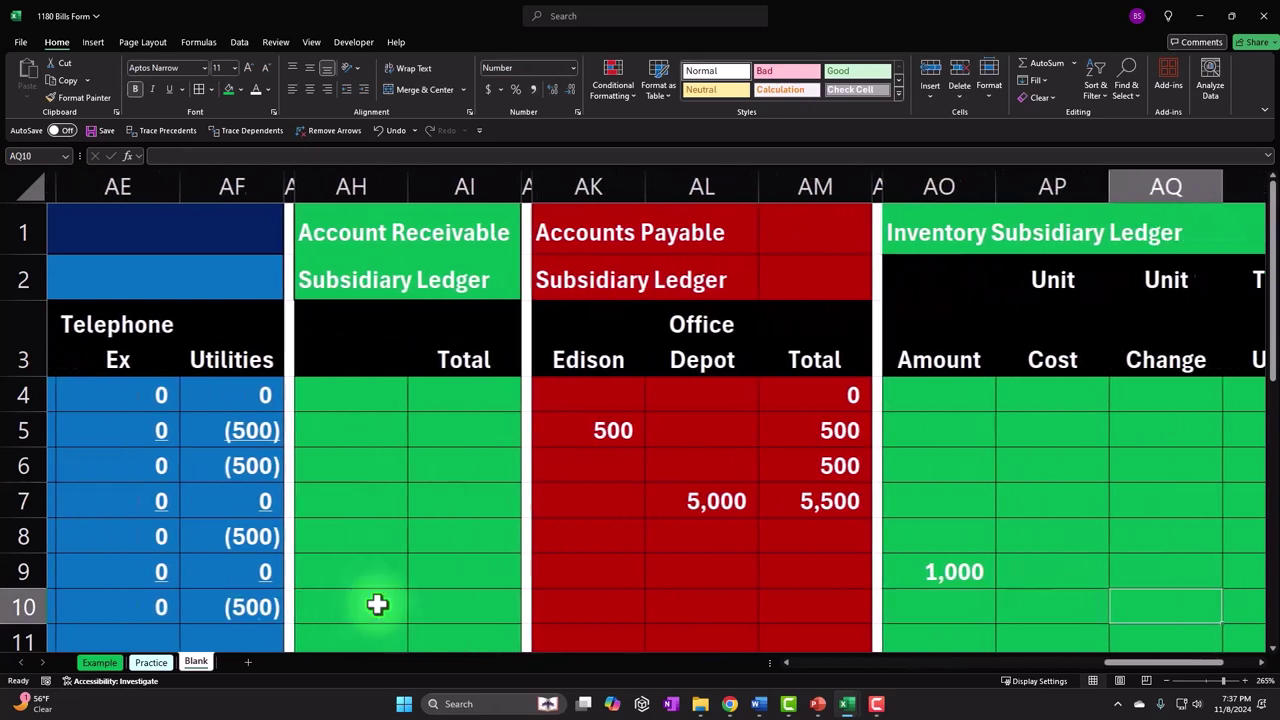
pyautogui.press('Left')
pyautogui.press('Left')
pyautogui.press('Left')
pyautogui.press('Left')
# - Enter unit cost 10 in AP9 and unit change =AO9/AP9 in AQ9, giving 100
pyautogui.press('Up')
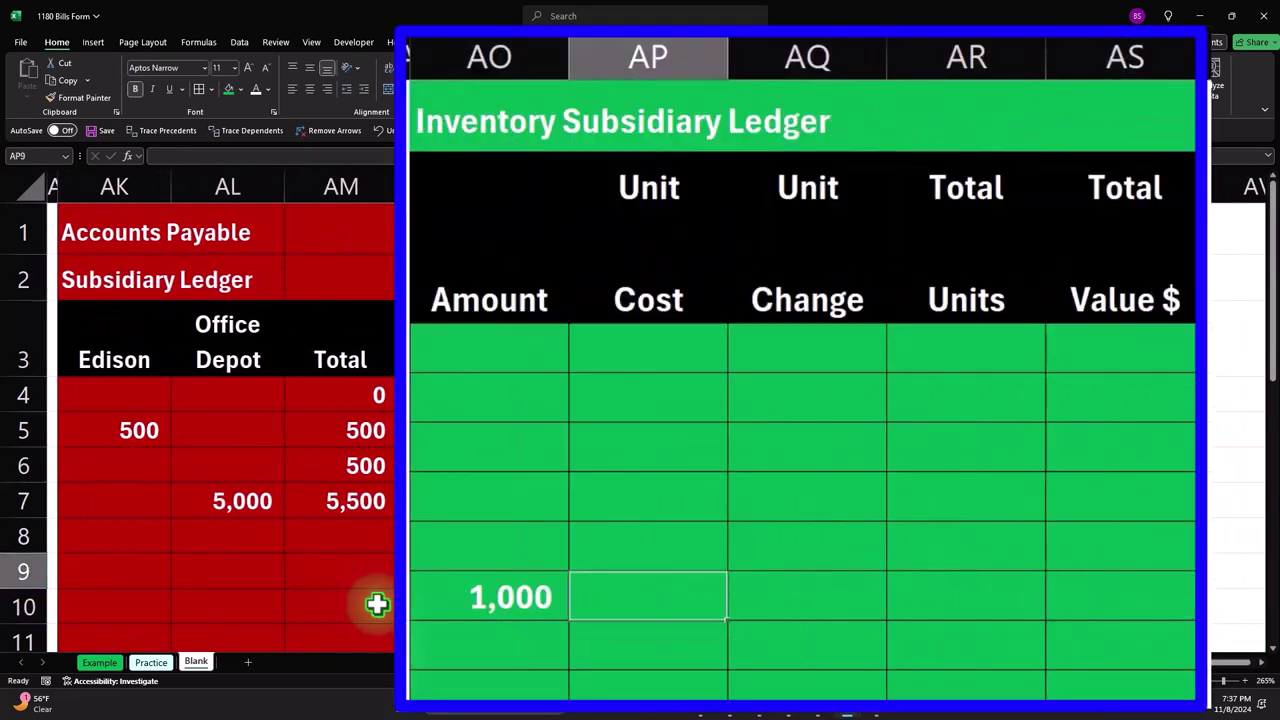
pyautogui.write('10')
pyautogui.press('Return')
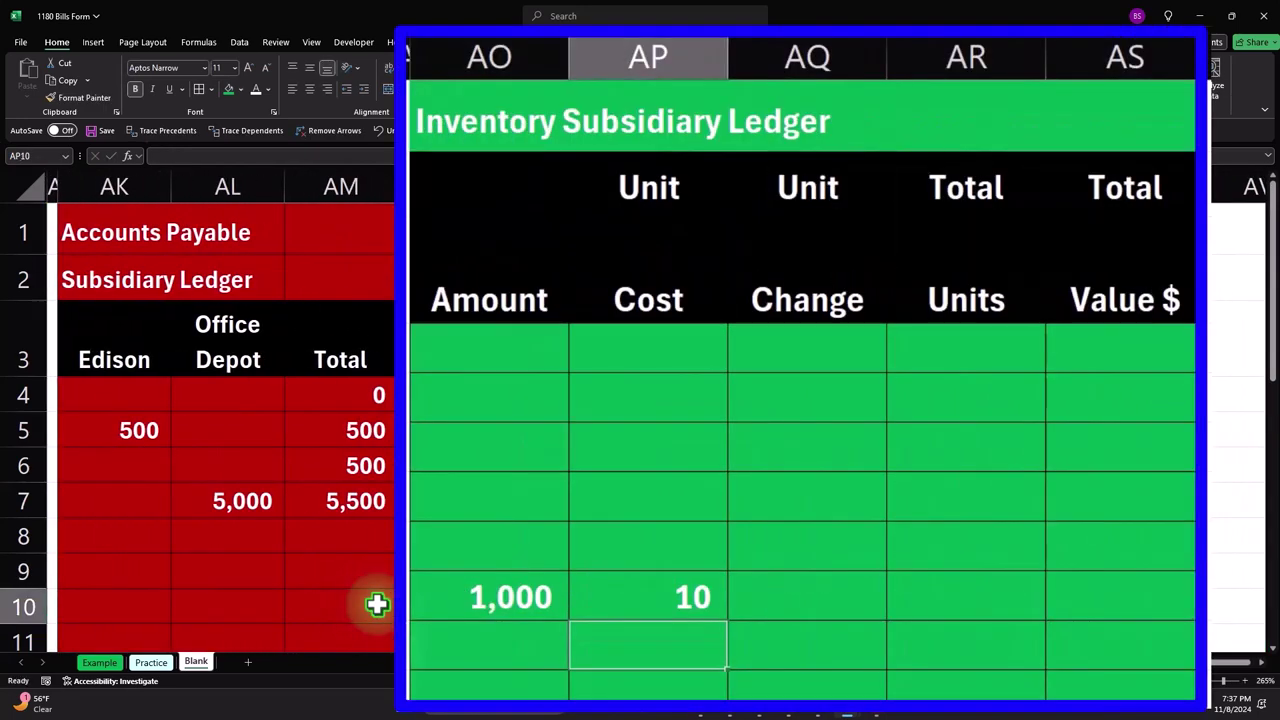
pyautogui.press('Right')
pyautogui.press('Up')
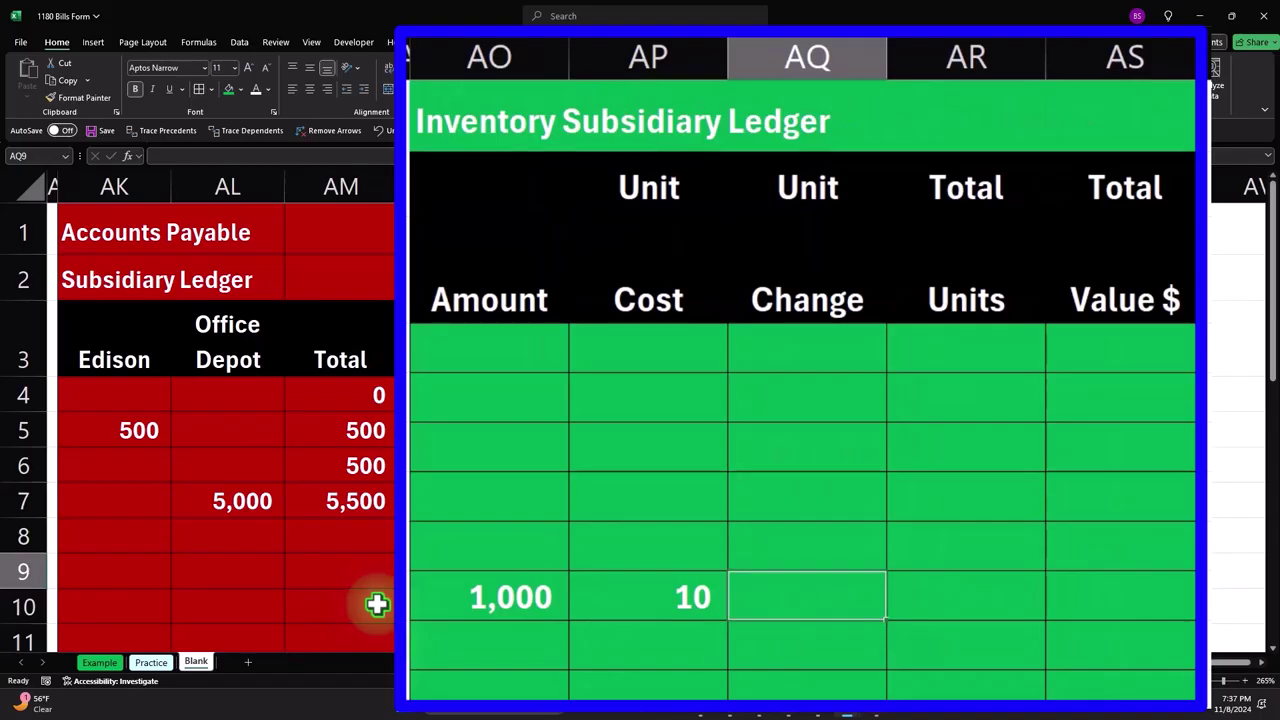
pyautogui.write('=')
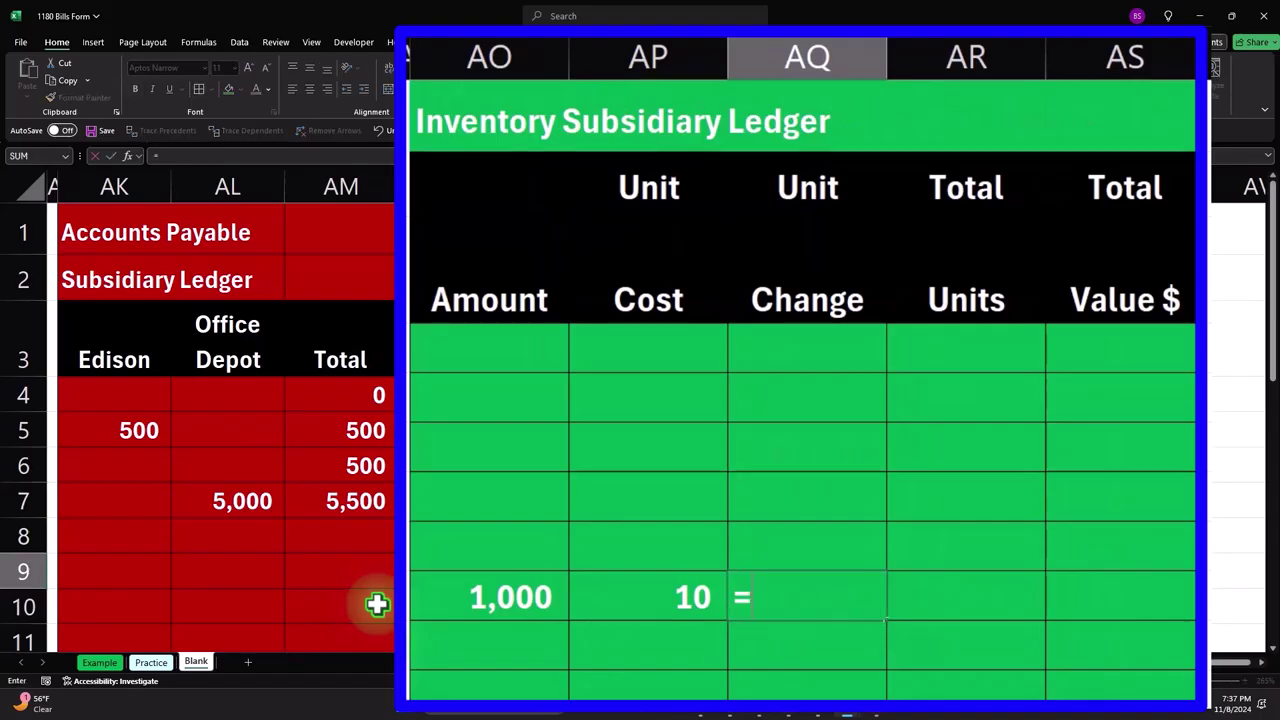
pyautogui.press('Left')
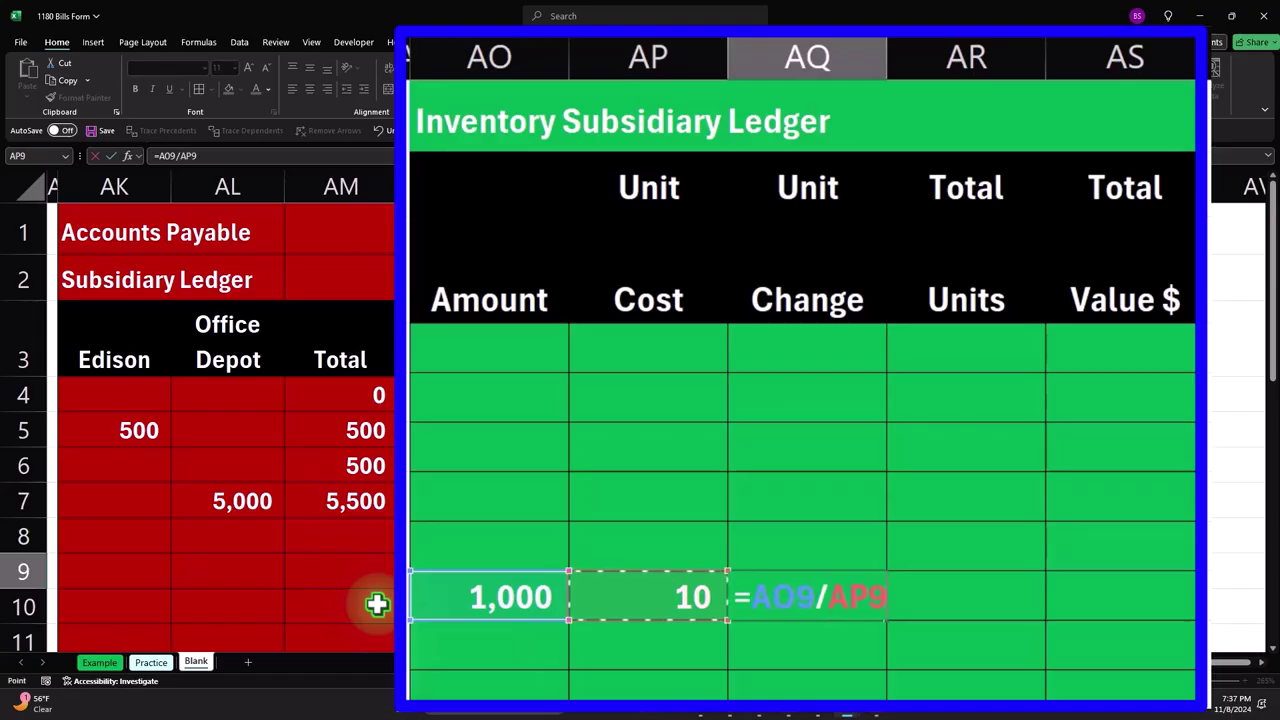
pyautogui.press('Return')
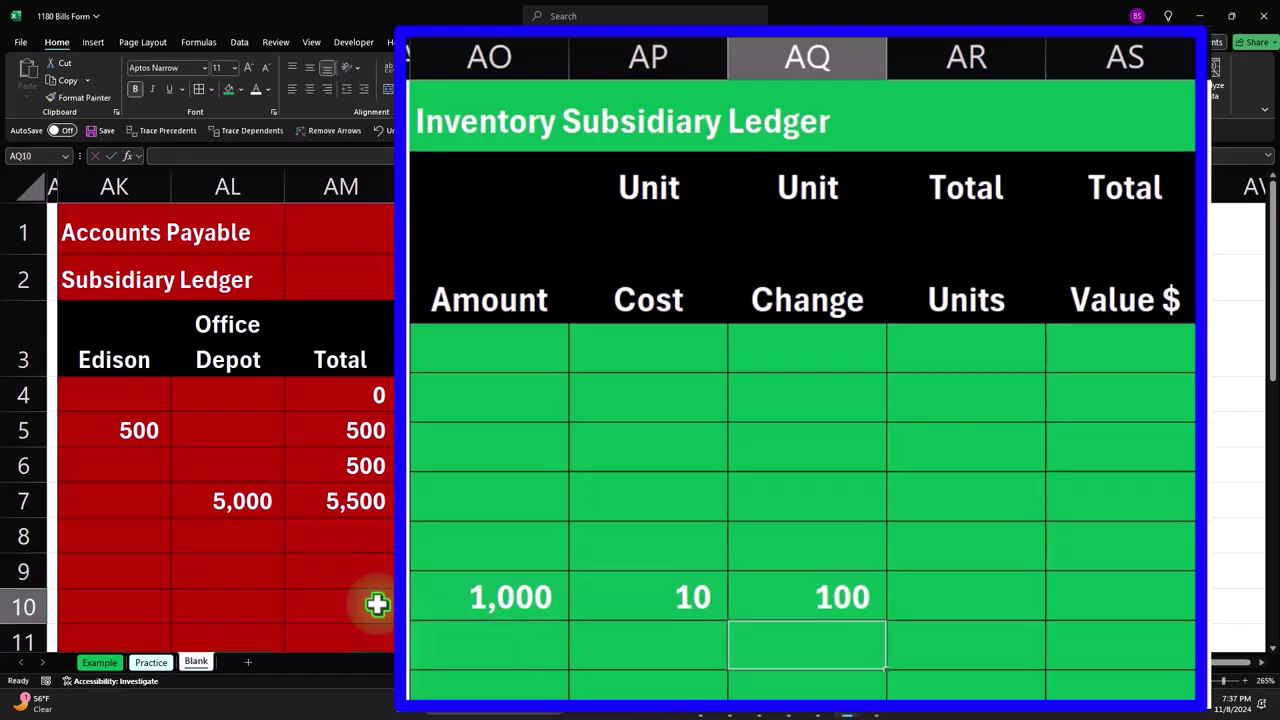
# - Enter the running total units formula =AR8+AQ9 in AR9, giving 100
pyautogui.press('Up')
pyautogui.press('Right')
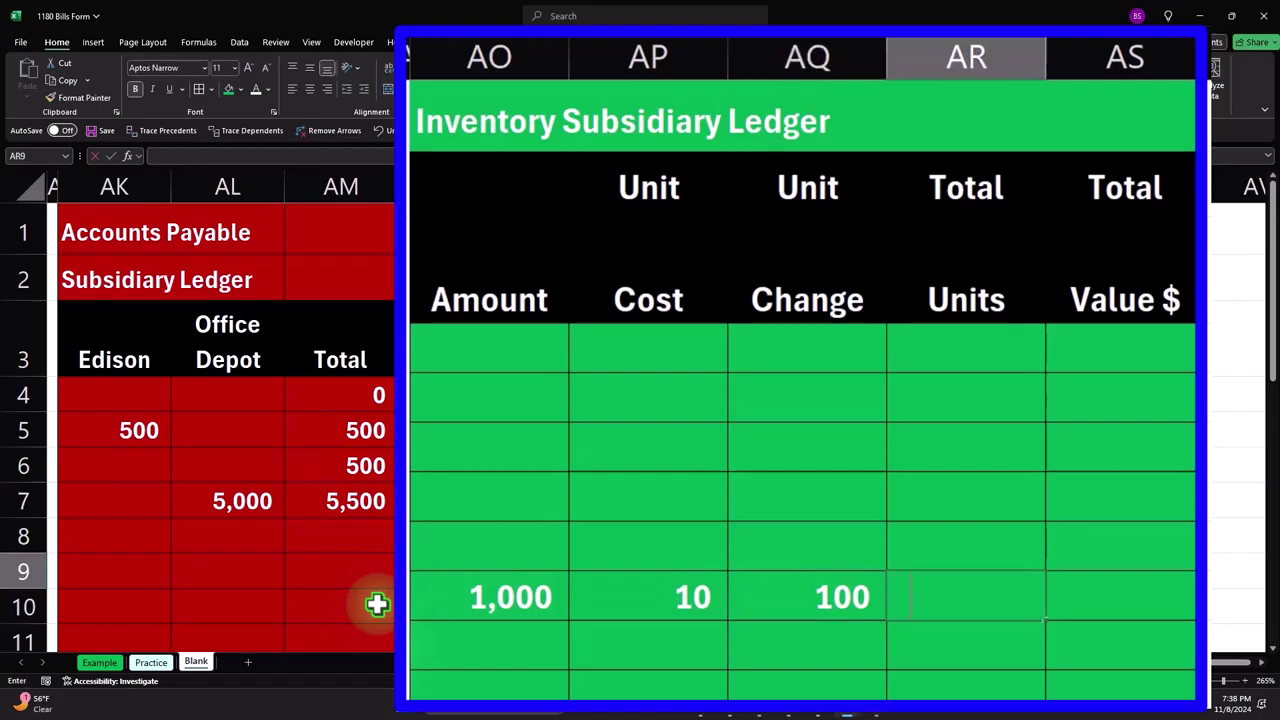
pyautogui.write('=')
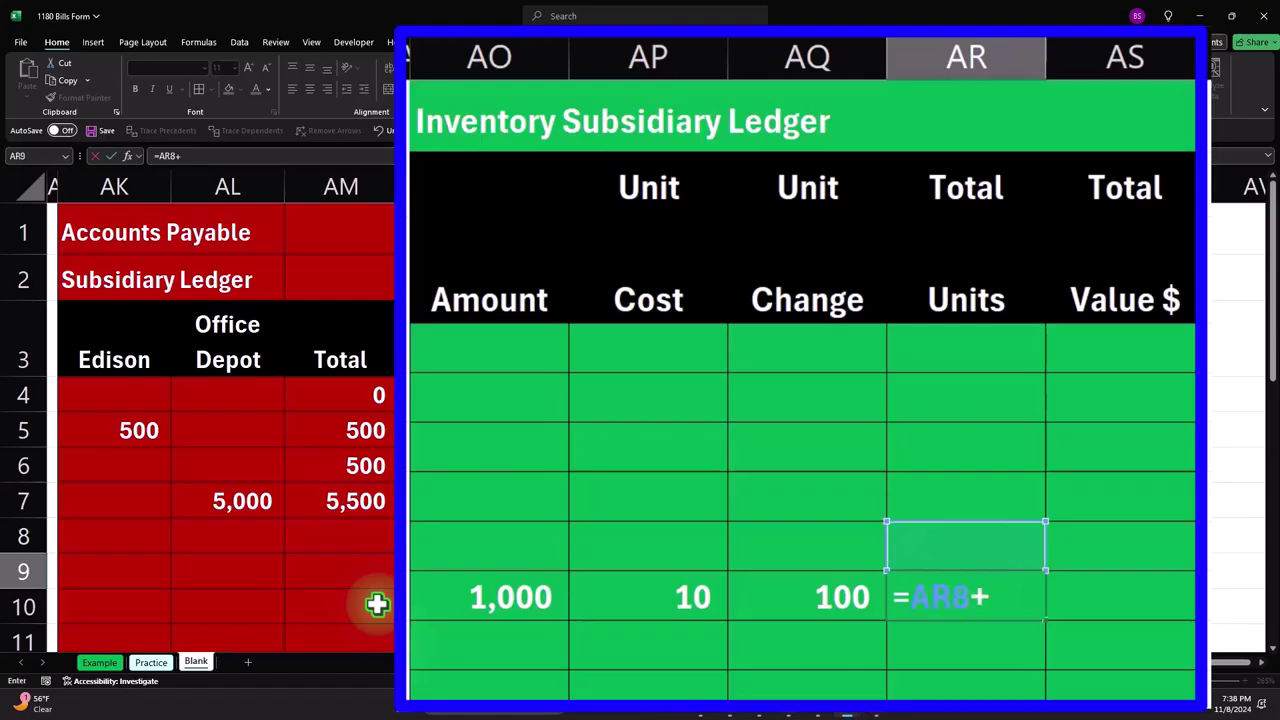
pyautogui.press('Return')
# - Enter =AR9*AP9 in AS9 for a total value of 1,000, after discarding a mistaken entry
pyautogui.press('Up')
pyautogui.press('Right')
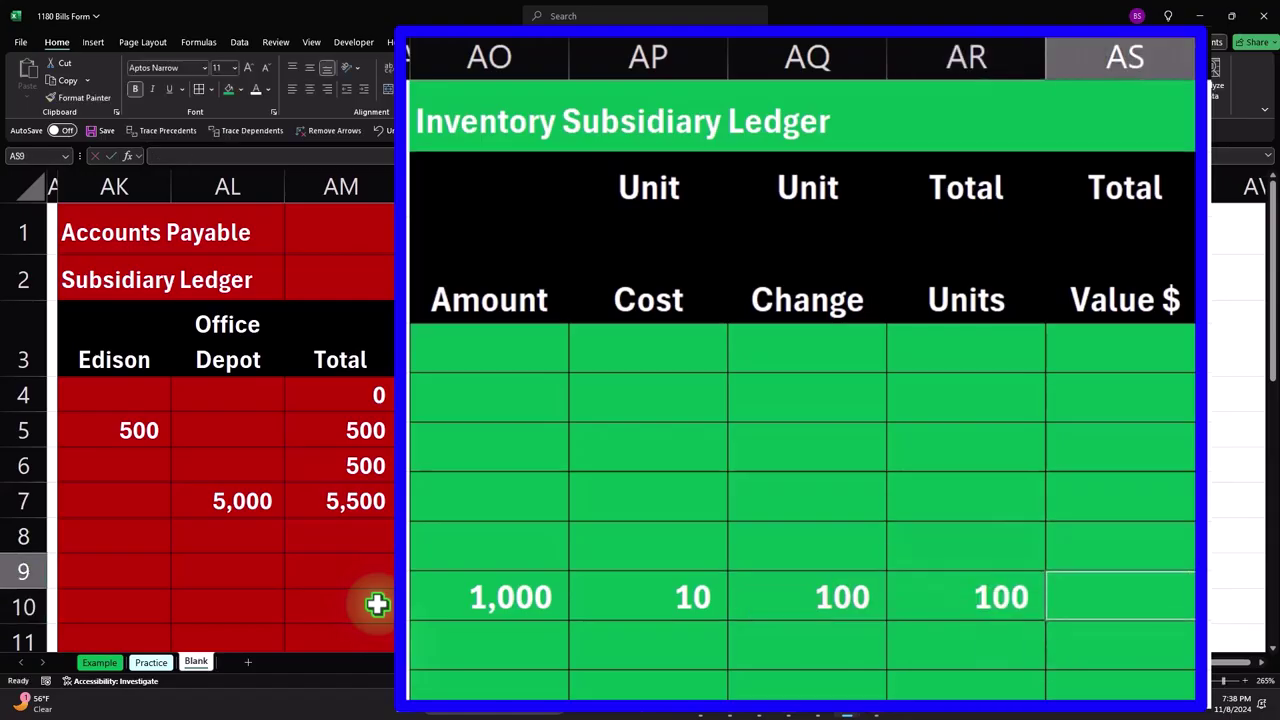
pyautogui.write('=')
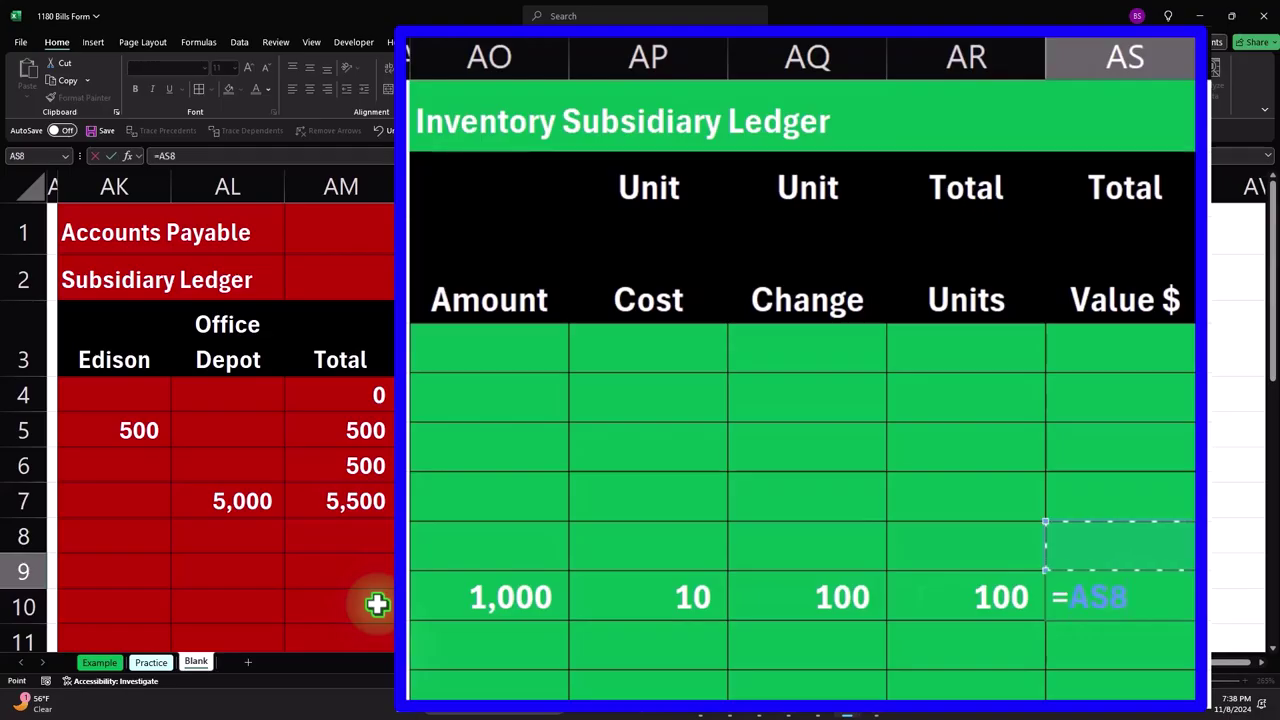
pyautogui.press('BackSpace')
pyautogui.press('BackSpace')
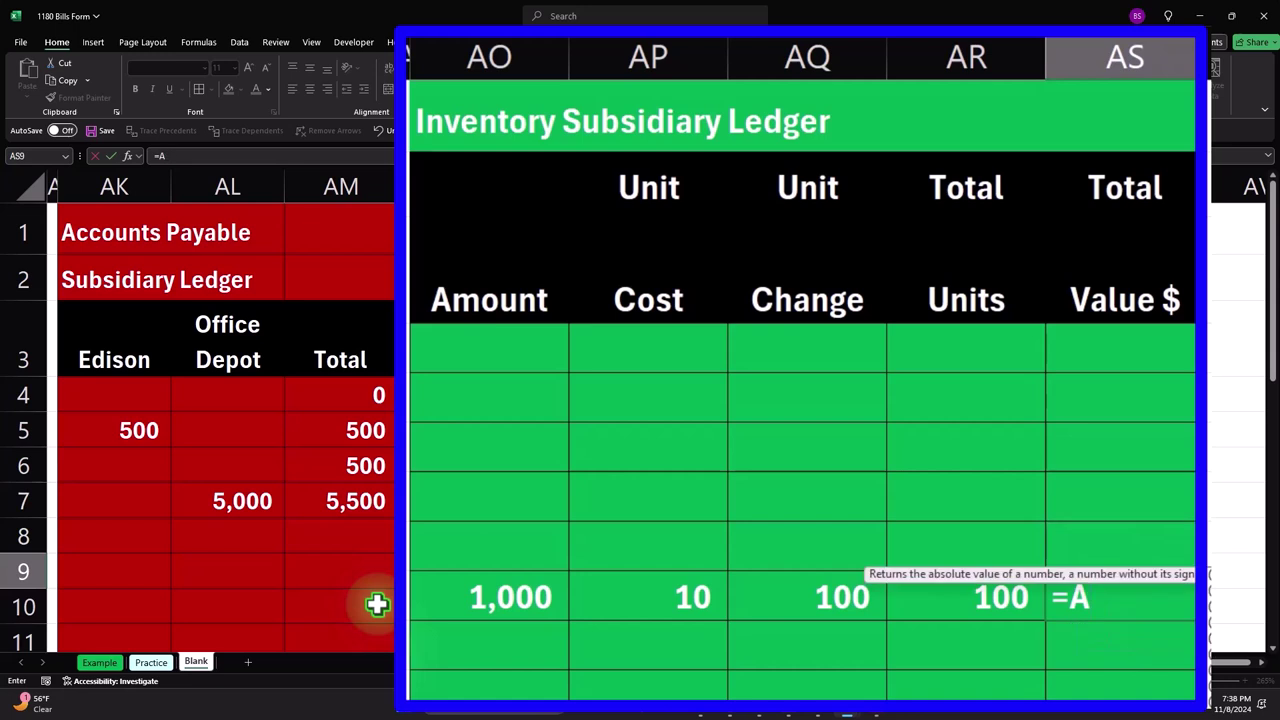
pyautogui.press('BackSpace')
pyautogui.press('BackSpace')
pyautogui.press('Return')
pyautogui.press('Up')
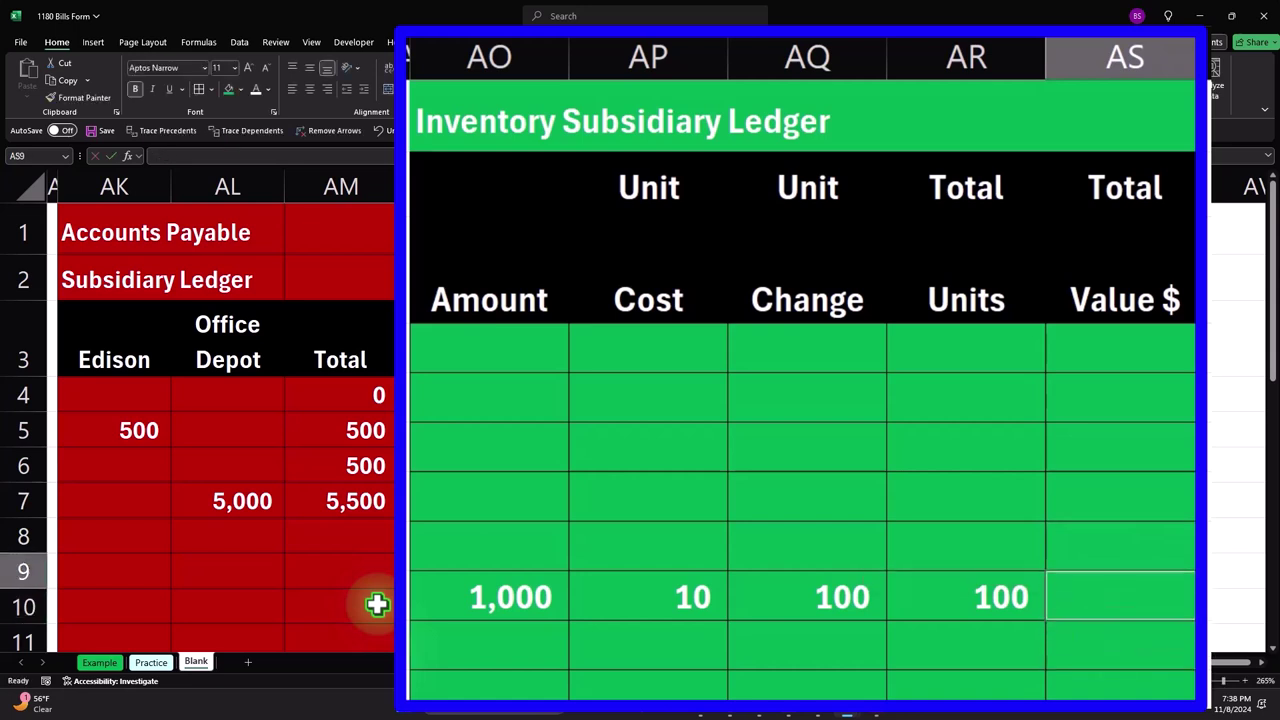
pyautogui.write('+')
pyautogui.press('Left')
pyautogui.write('*')
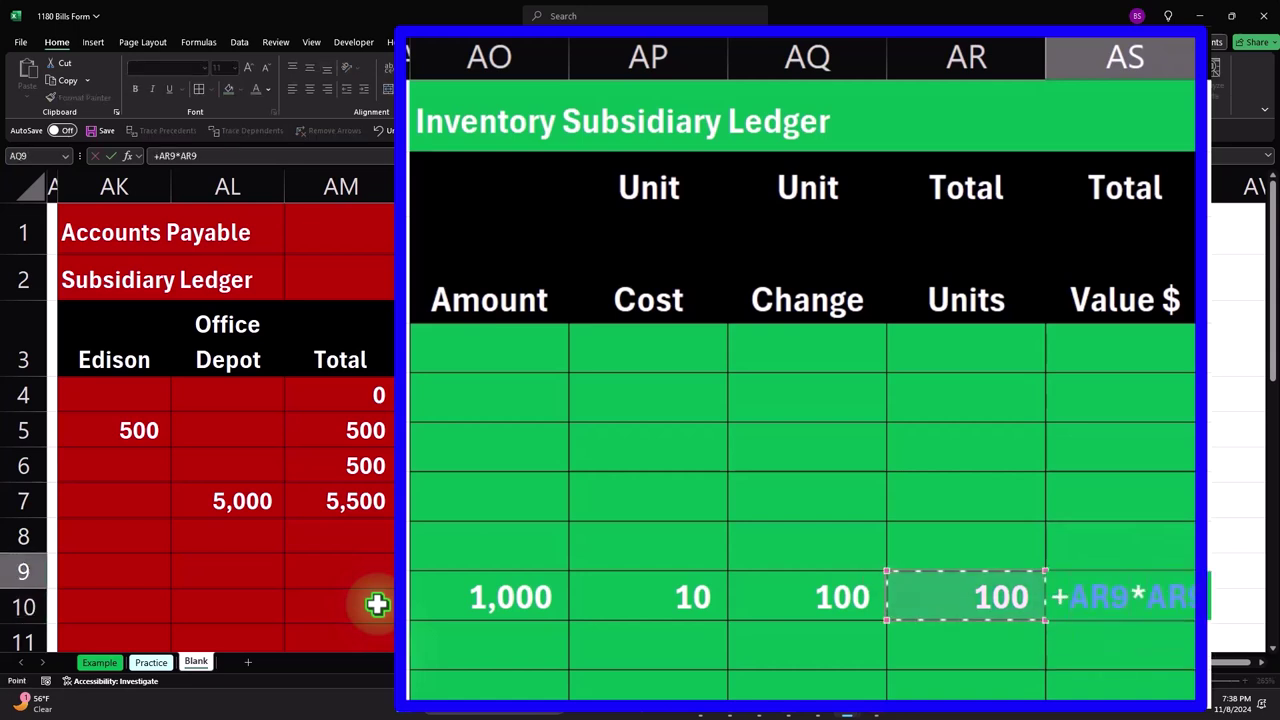
pyautogui.press('Left')
pyautogui.press('Left')
pyautogui.press('Left')
pyautogui.press('Return')
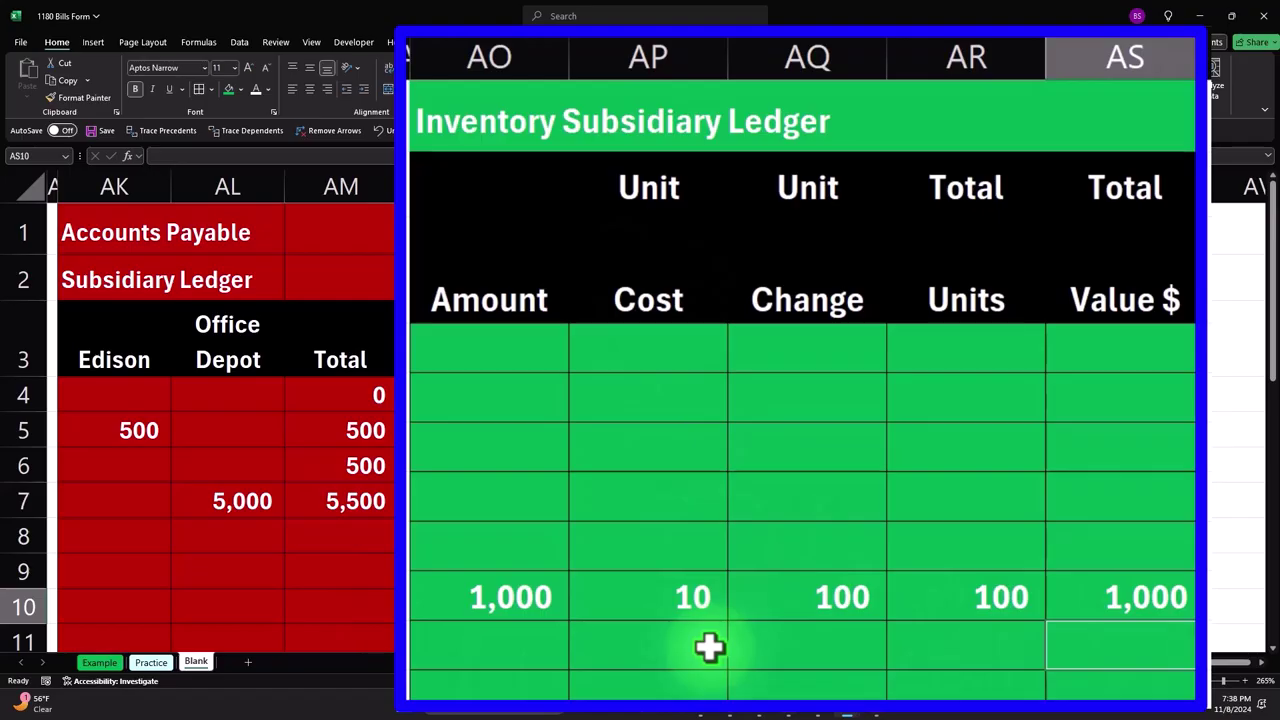
# - AutoFit ledger columns AO:AS to their contents, then adjust the Amount column AO's width
pyautogui.click(674, 594)
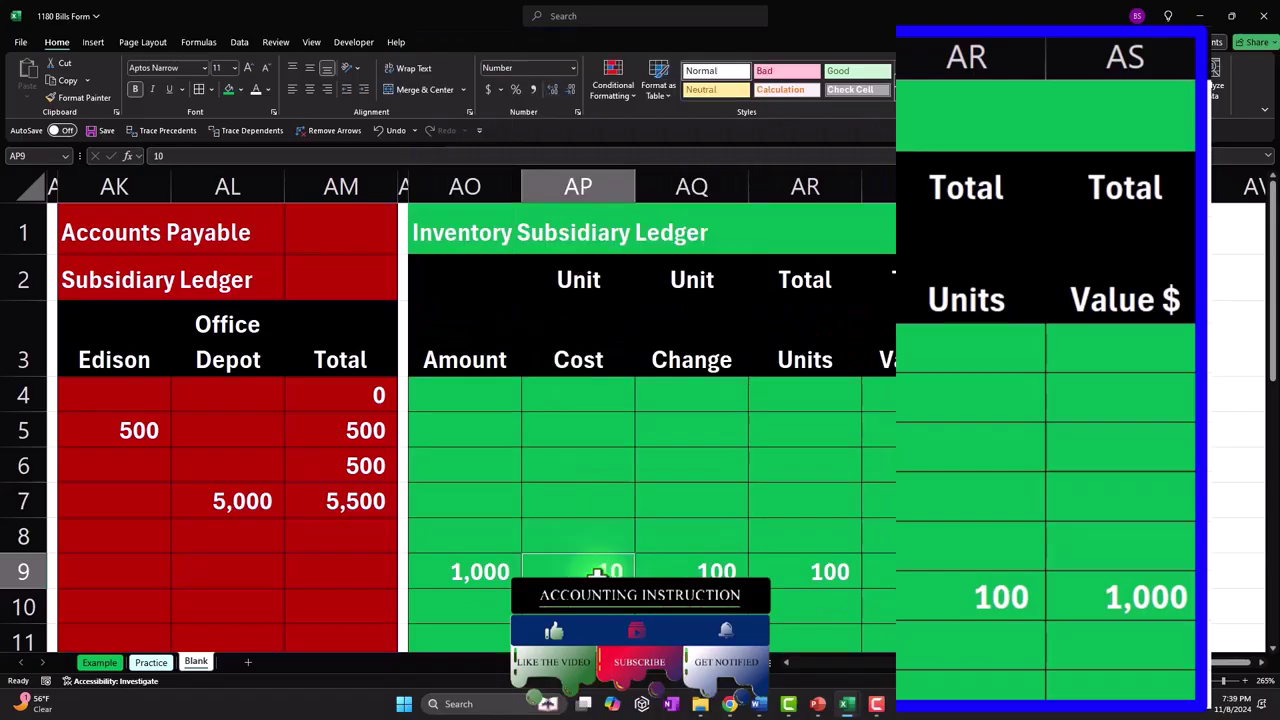
pyautogui.moveTo(478, 187); pyautogui.dragTo(870, 177)
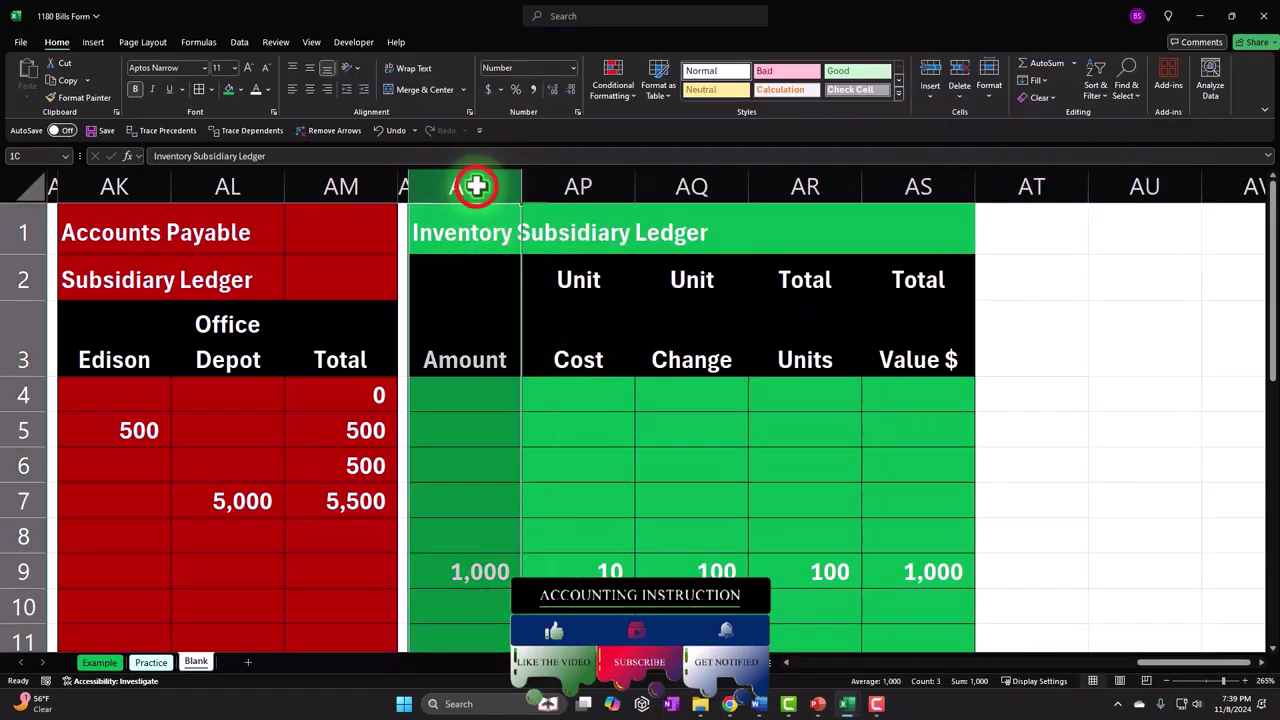
pyautogui.doubleClick(862, 184)
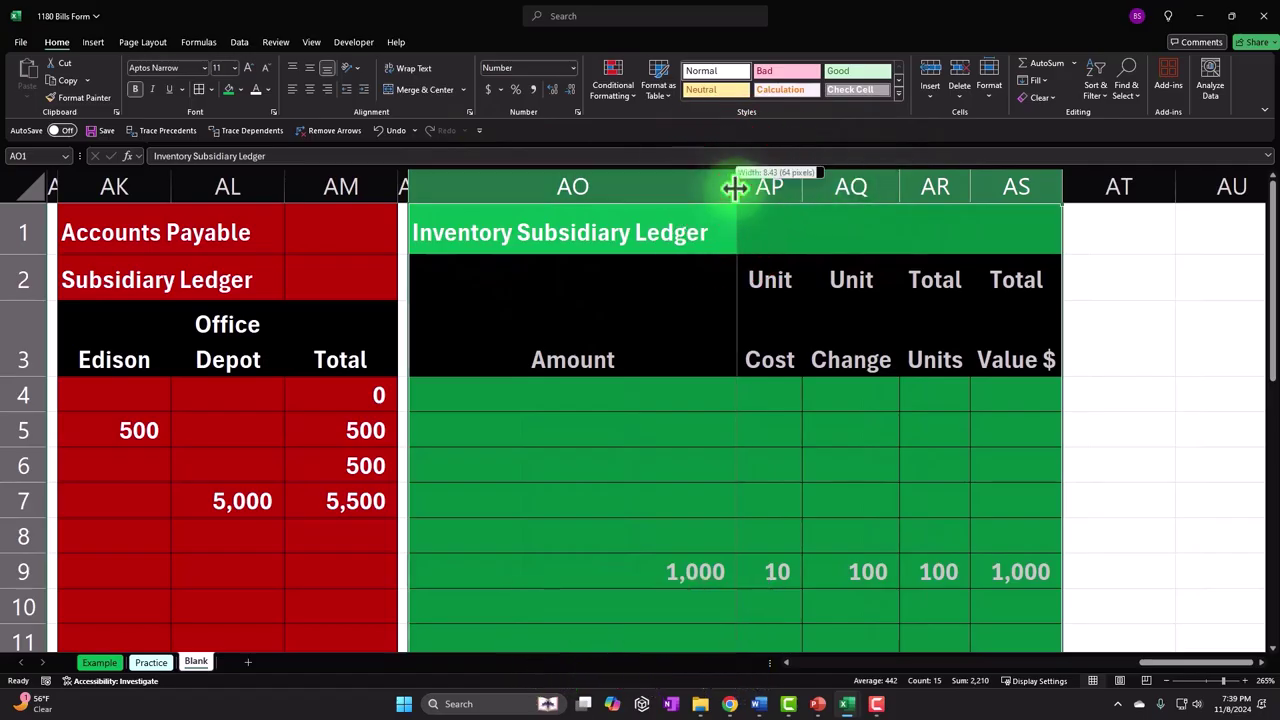
pyautogui.moveTo(737, 187); pyautogui.dragTo(596, 187)
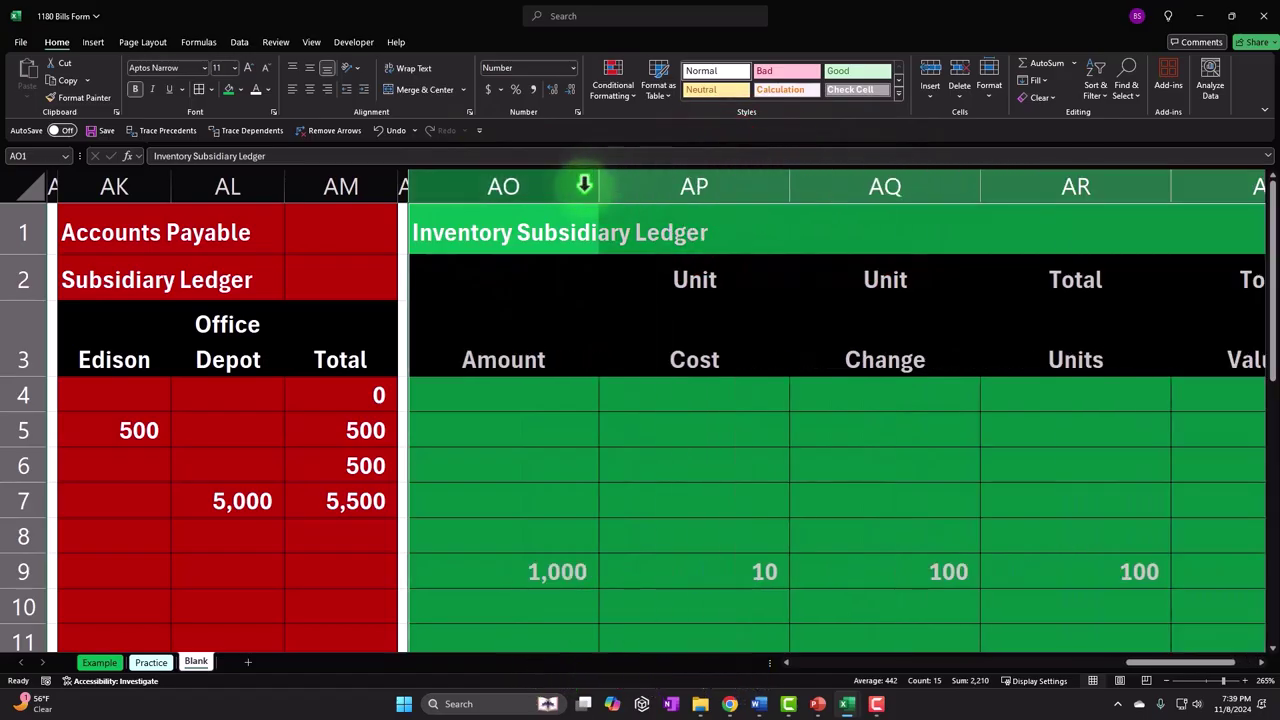
pyautogui.hotkey('ctrl', 'z')
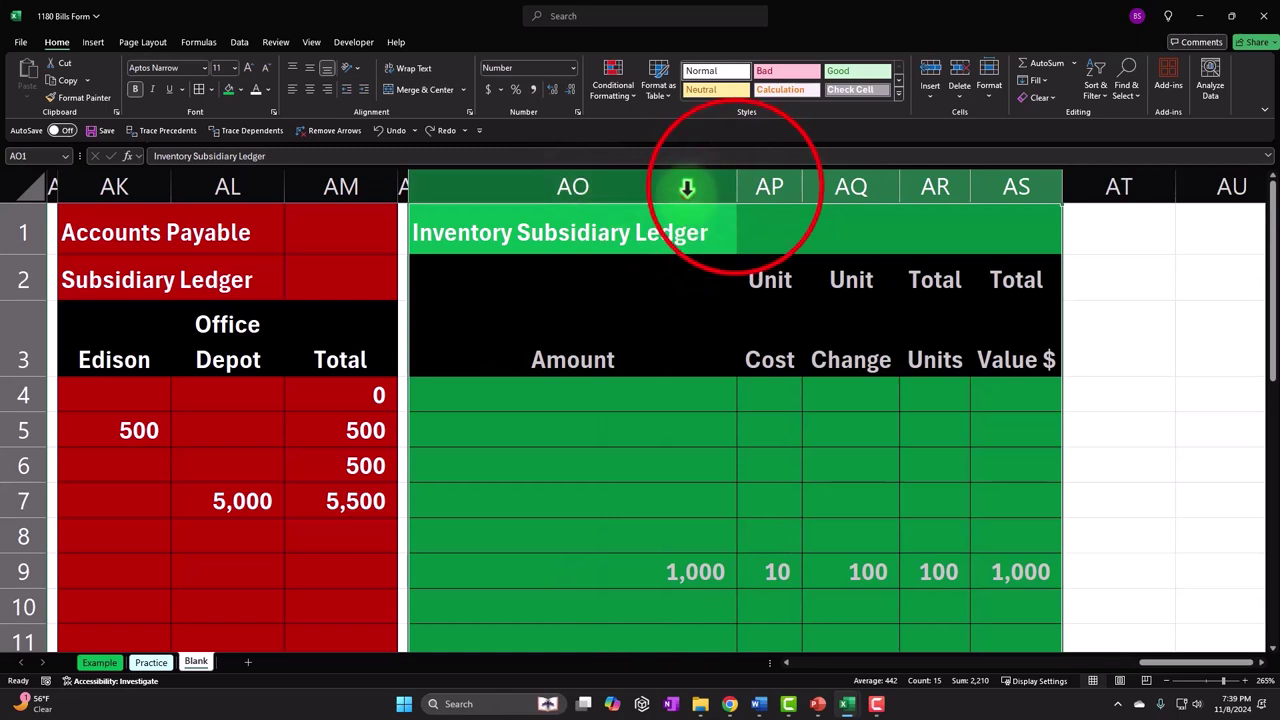
pyautogui.moveTo(734, 186); pyautogui.dragTo(537, 191)
pyautogui.click(506, 404)
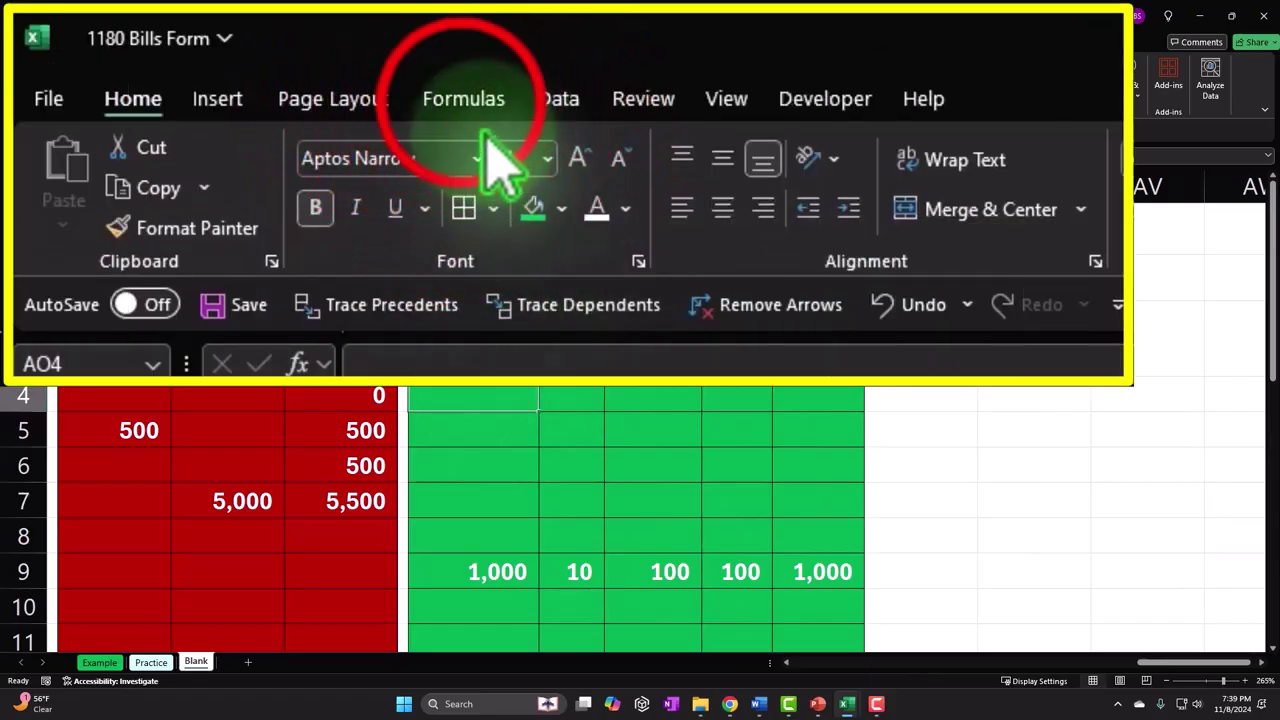
# - Spell-check the entire sheet from the start, ignoring all occurrences of 'Depre'
pyautogui.click(198, 42)
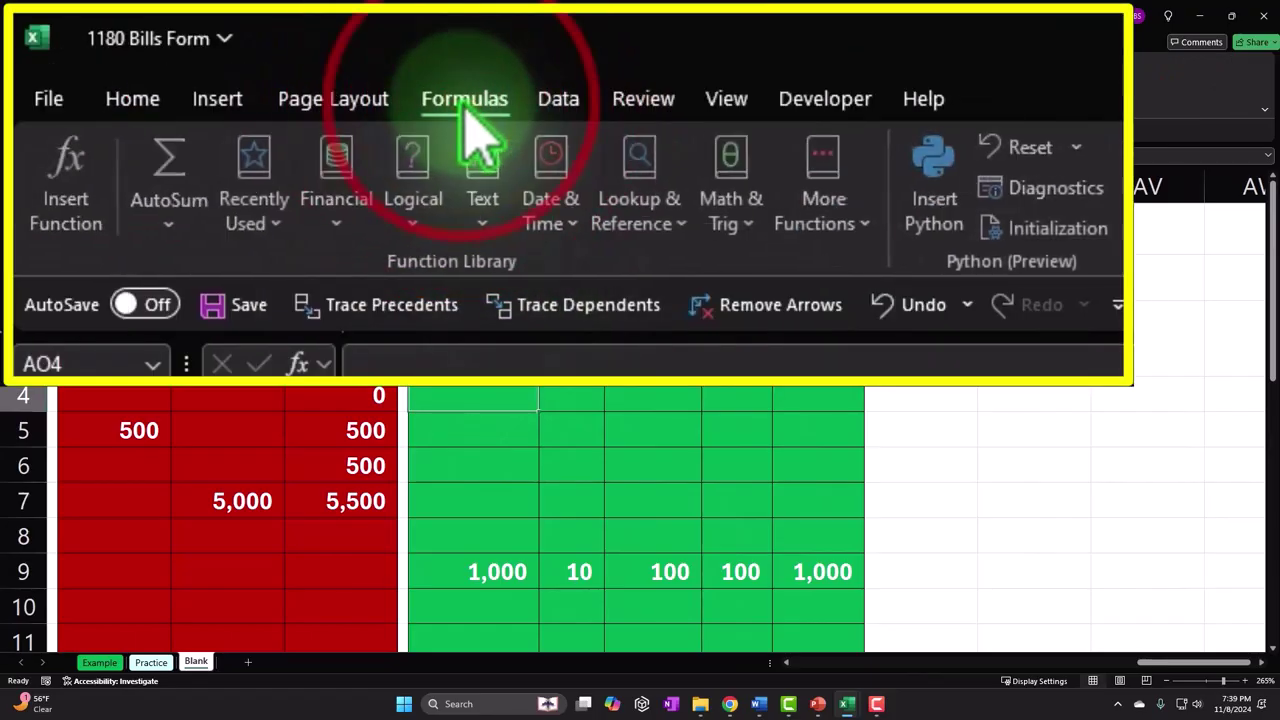
pyautogui.click(643, 100)
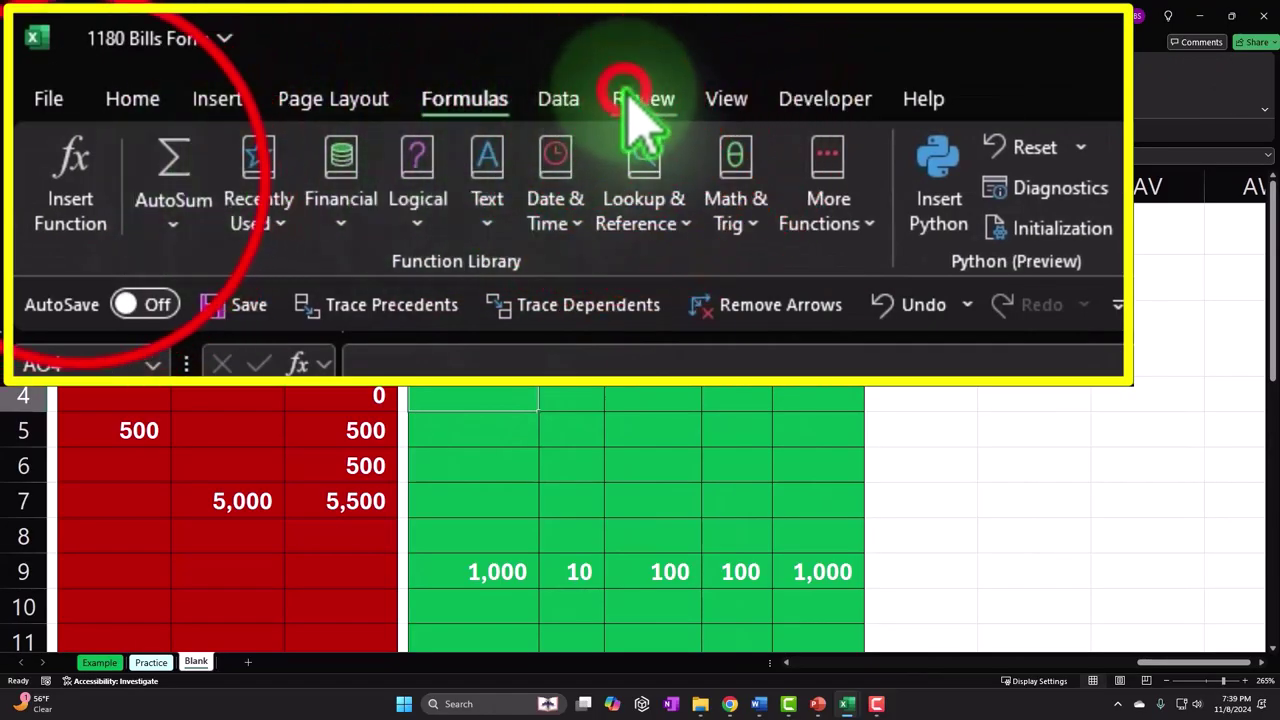
pyautogui.click(28, 80)
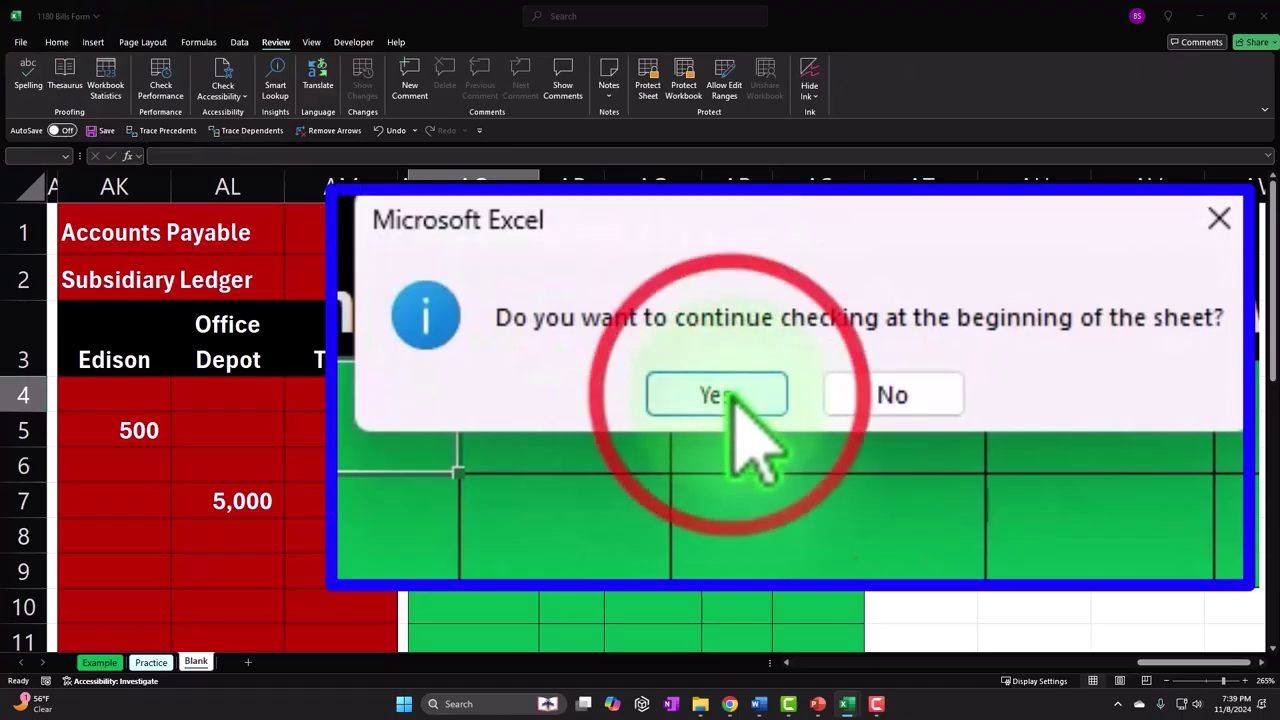
pyautogui.click(623, 392)
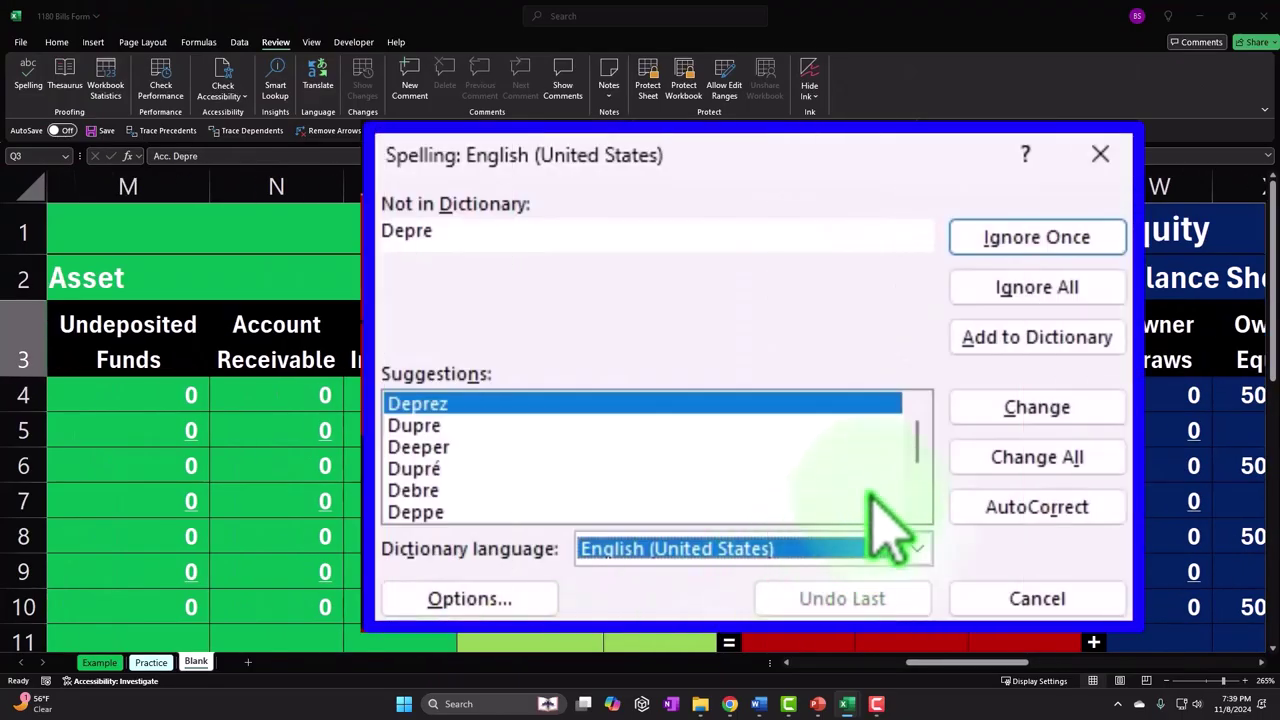
pyautogui.click(1025, 288)
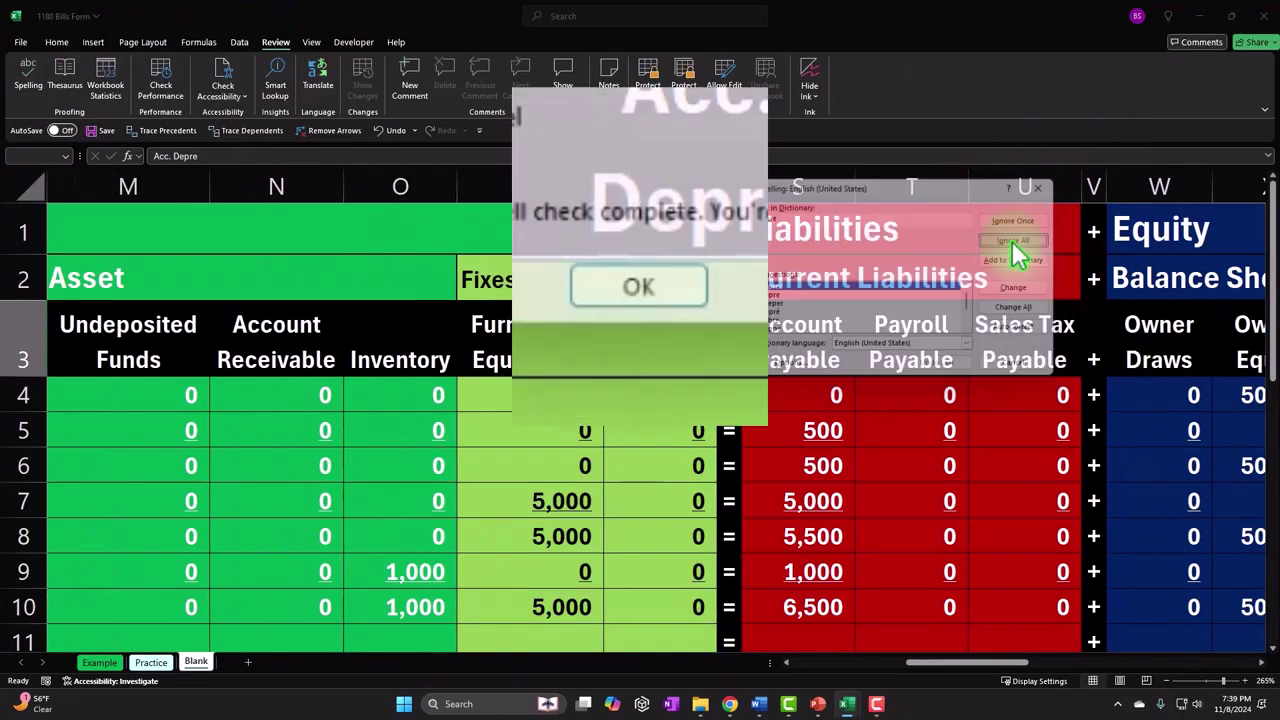
pyautogui.click(590, 290)
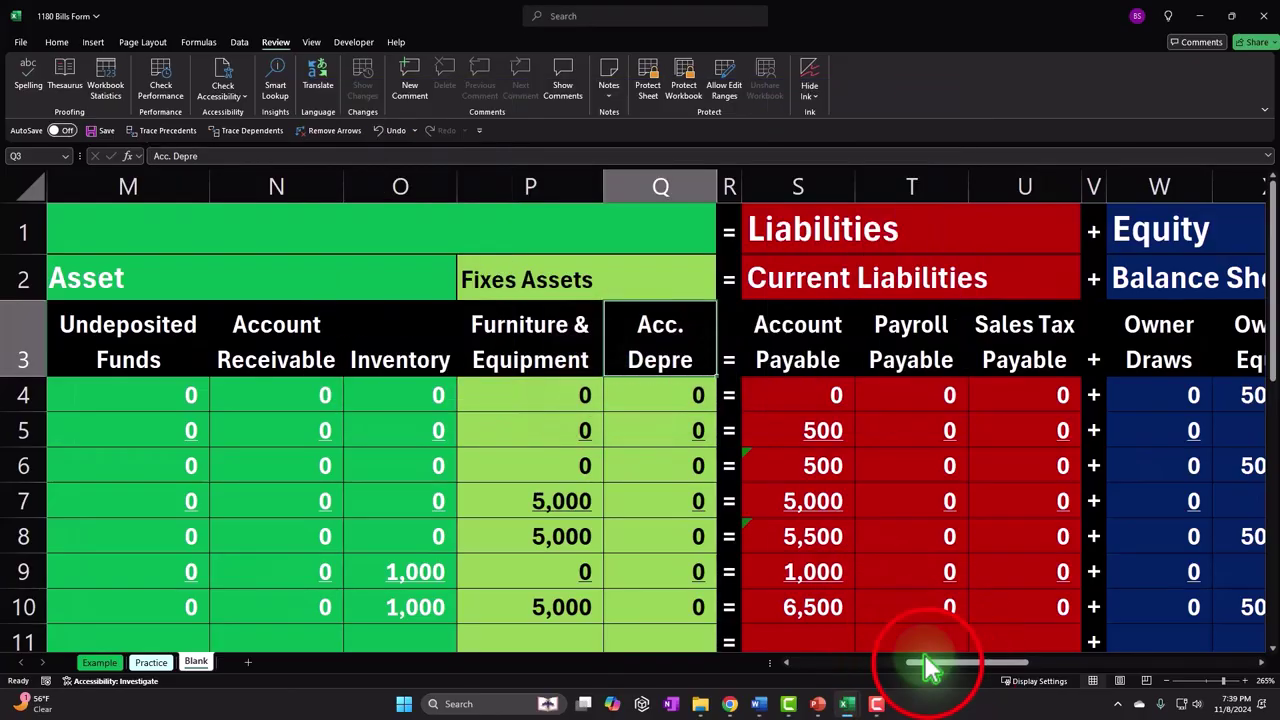
pyautogui.moveTo(929, 663); pyautogui.dragTo(814, 663)
# - Select Balance cell B10 below the 1/25 Purchase inventory on account entry of 1,000
pyautogui.click(424, 592)
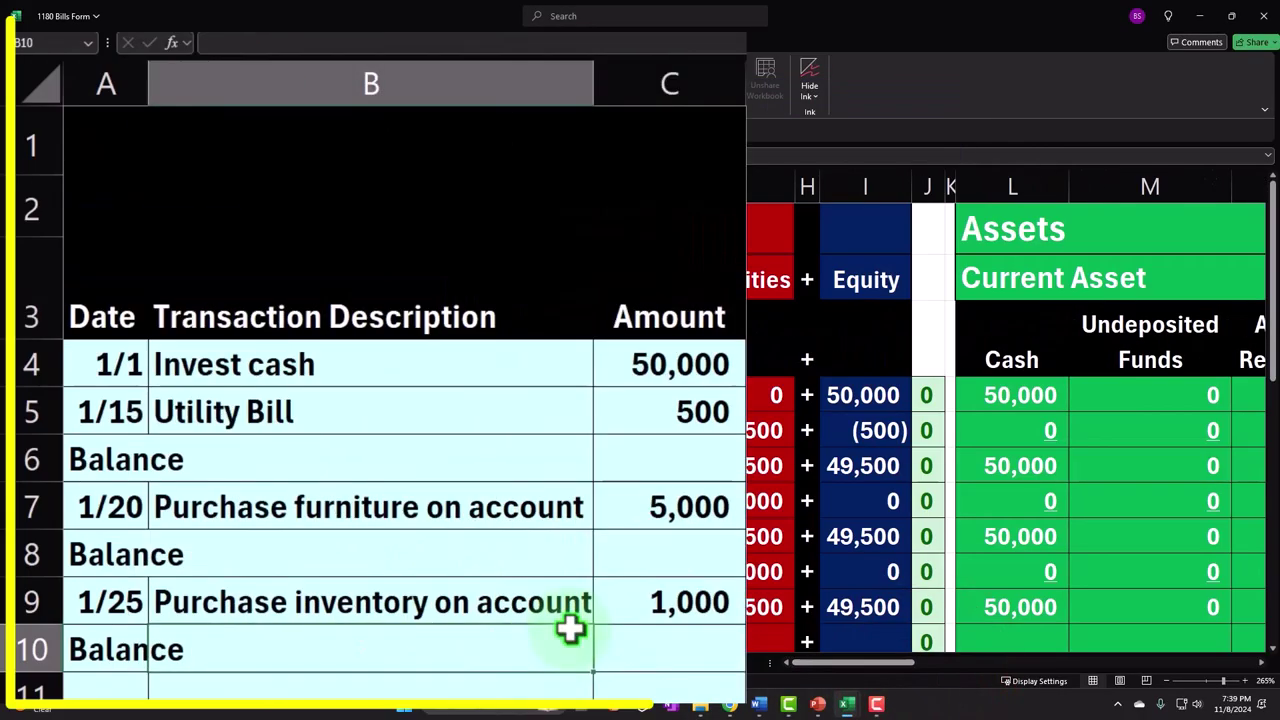
pyautogui.scroll(-1, 424, 592)
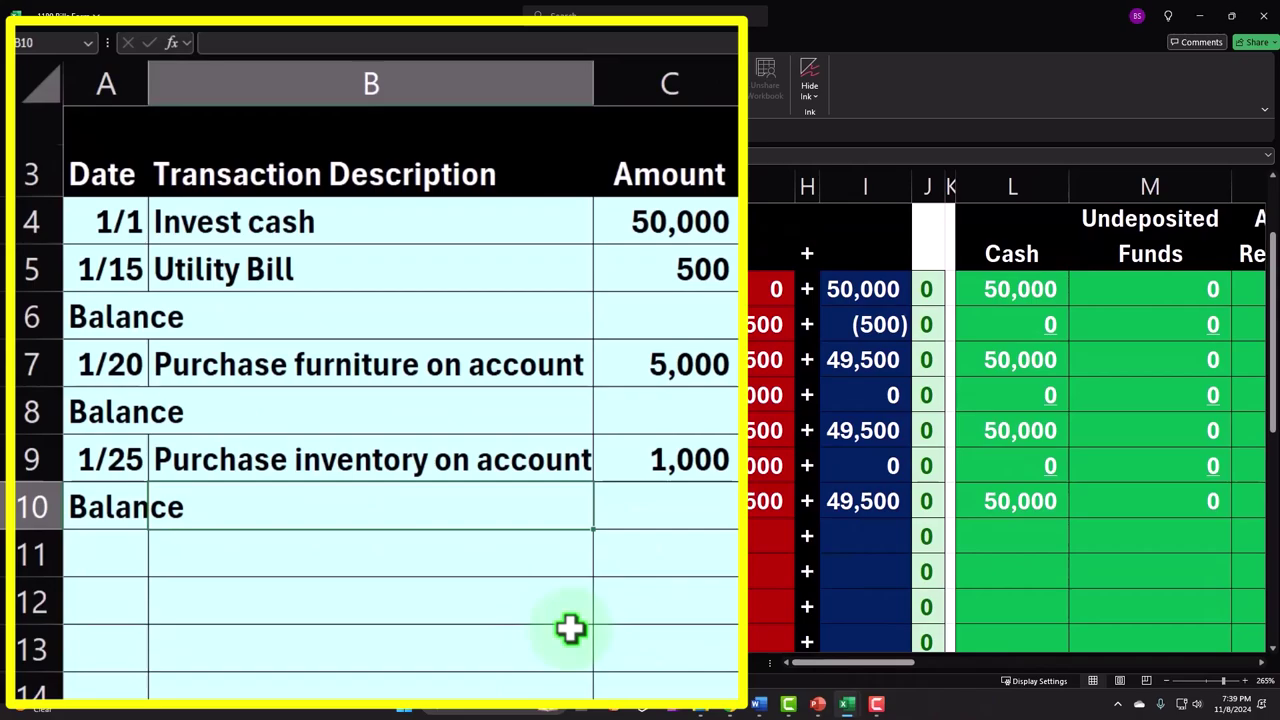
pyautogui.scroll(1, 570, 628)
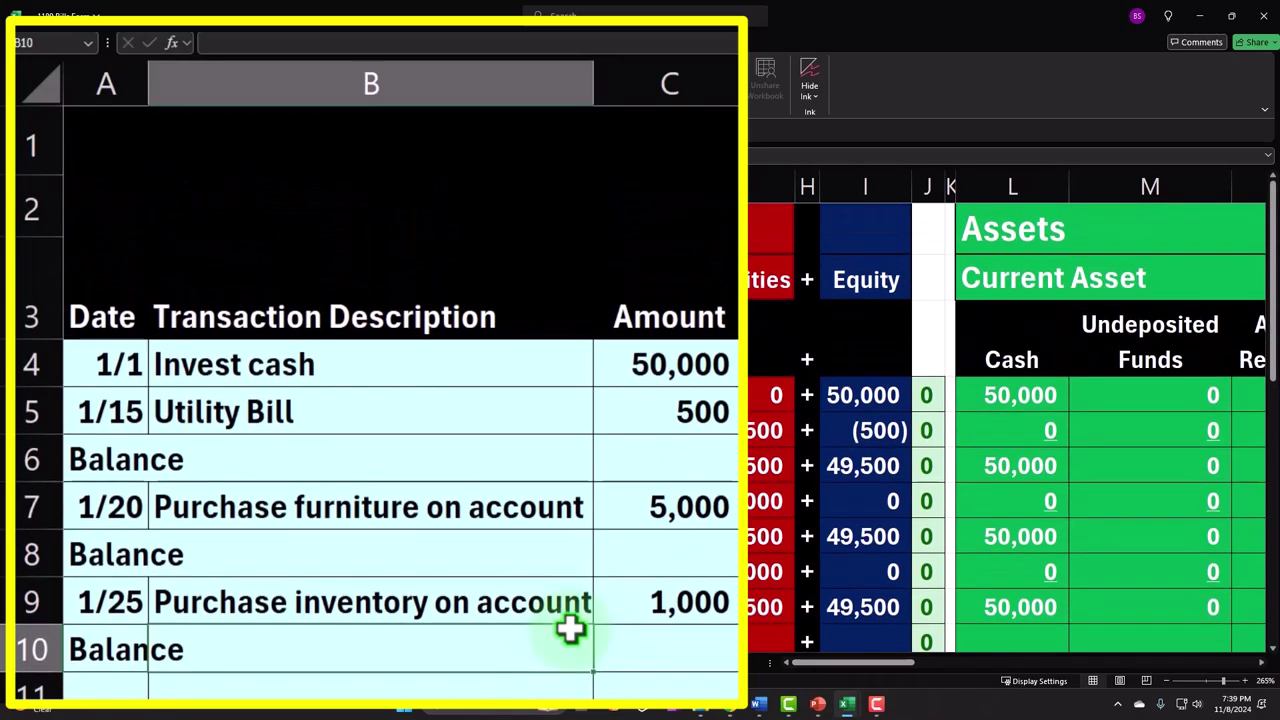